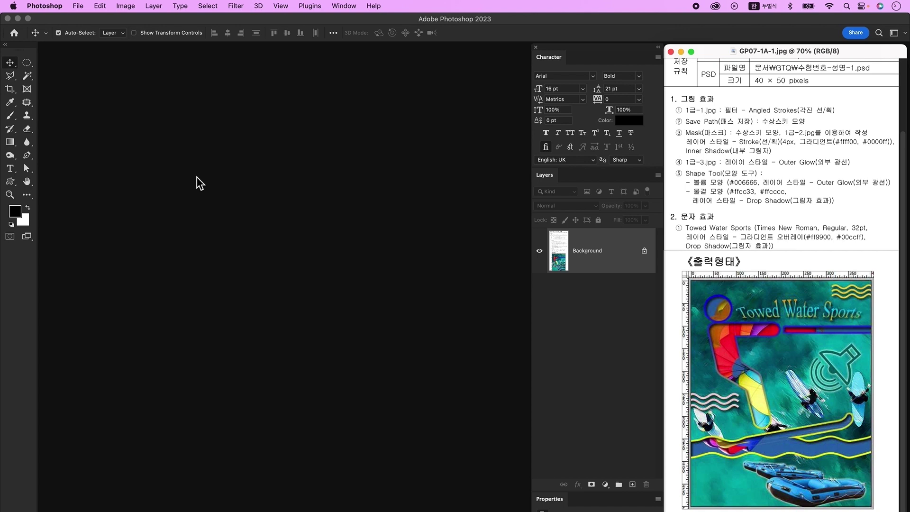
Create a 400 × 500 pixel document at 72 pixels/inch in RGB with a white background, and show the rulers.
click(85, 6)
click(86, 21)
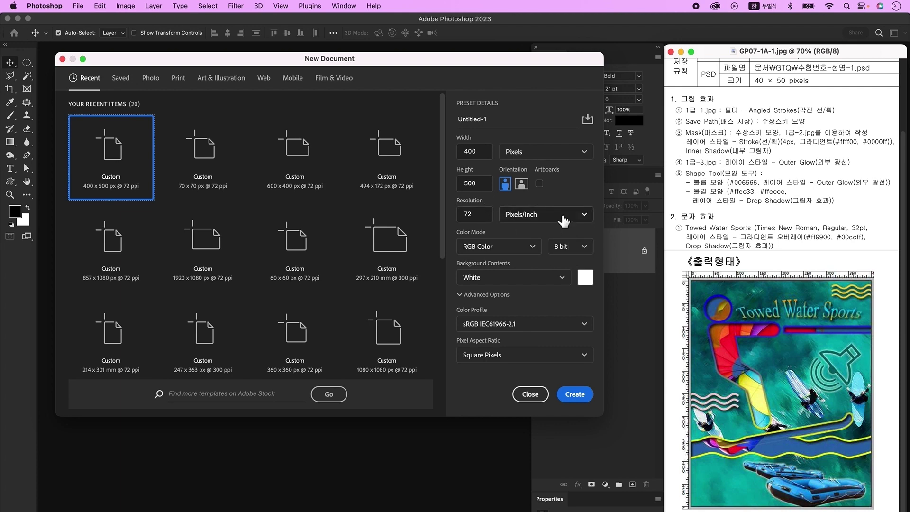
click(574, 394)
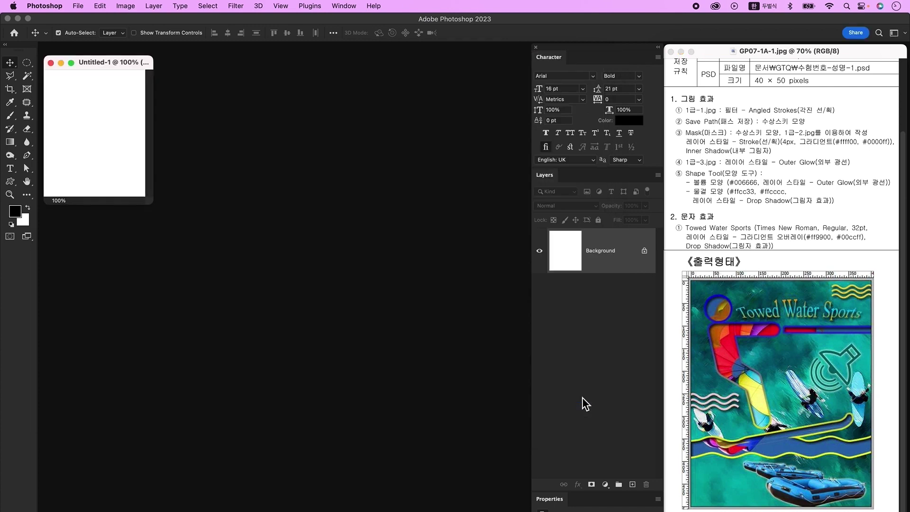
key(super+equal)
key(super+equal)
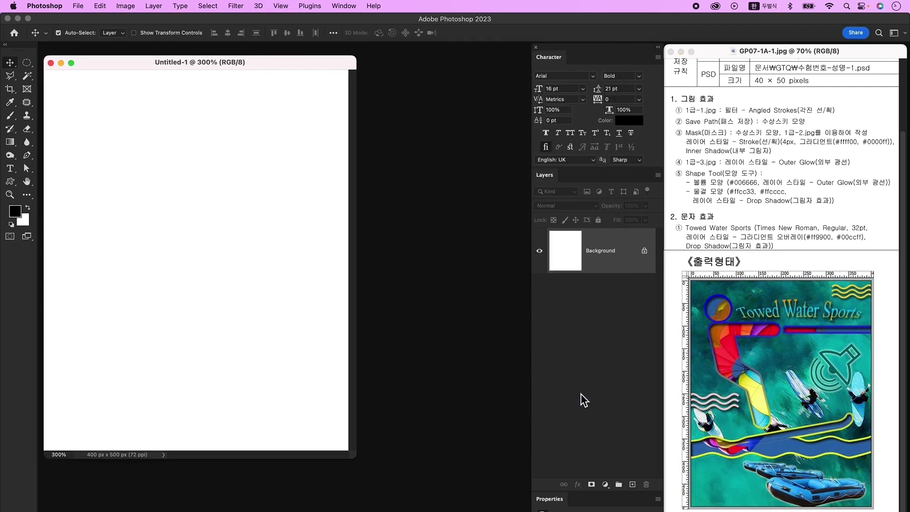
key(super+r)
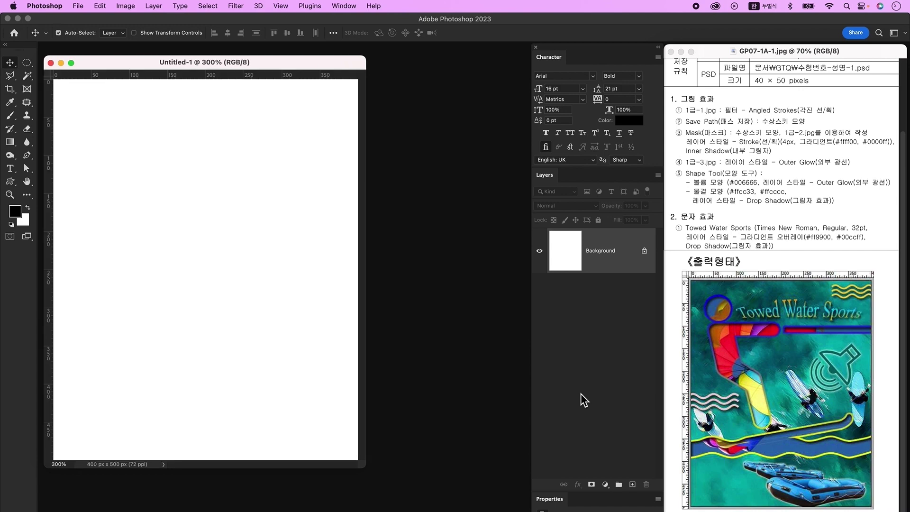
Save the document as a PSD file named with the exam number, the candidate's name and the suffix -1.
click(78, 6)
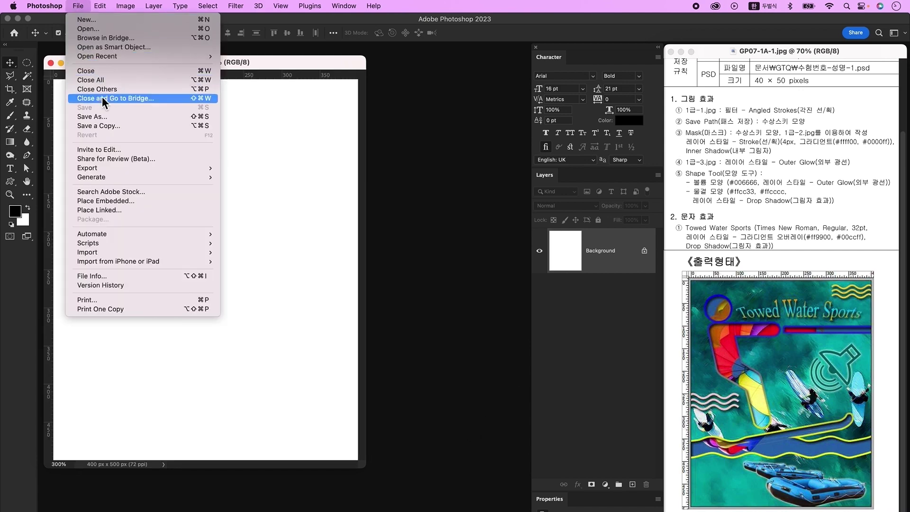
click(92, 117)
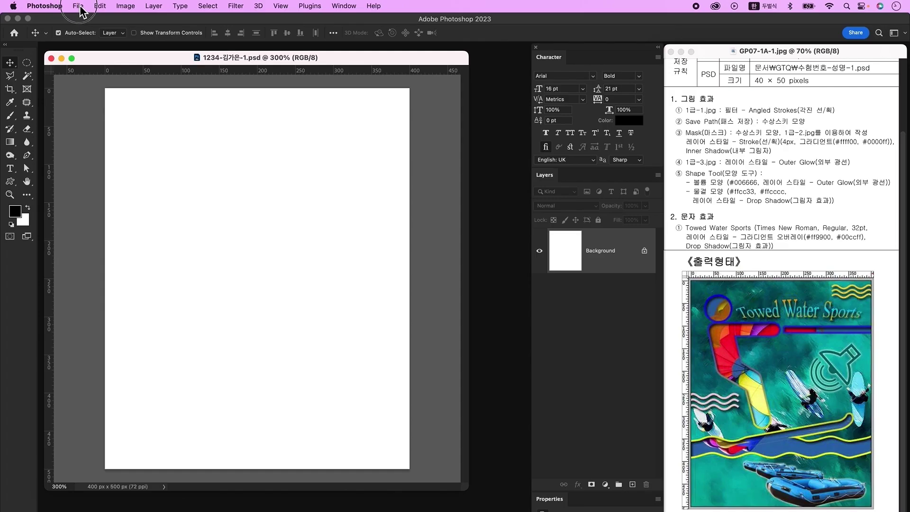
Open the source image 1급-1.jpg from the 소스파일 folder.
click(78, 6)
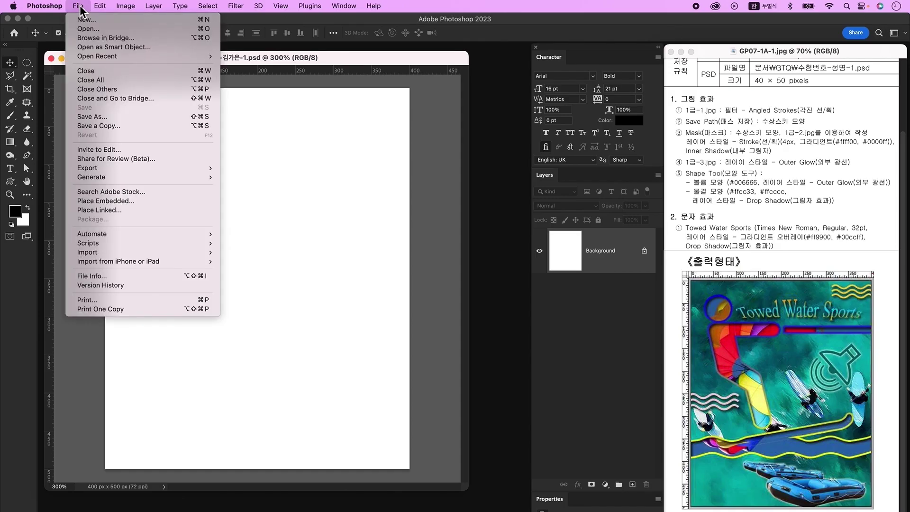
click(81, 29)
click(338, 128)
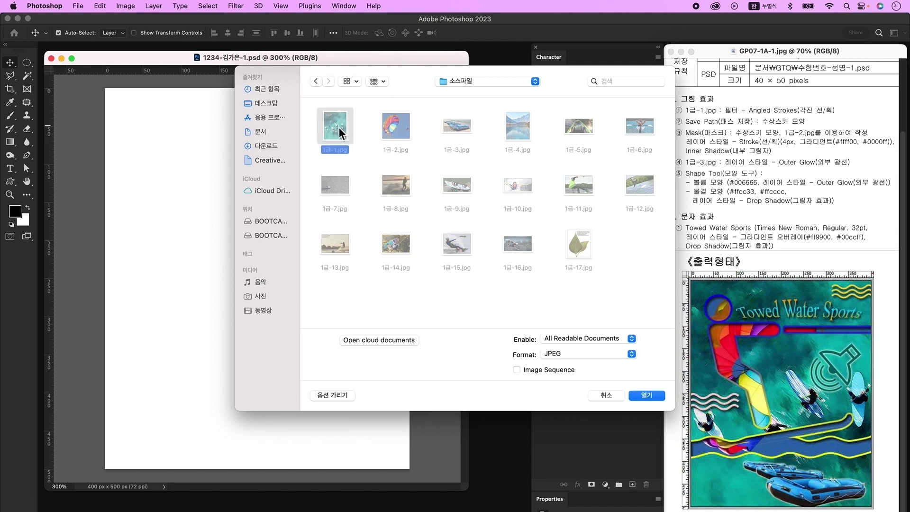
click(646, 395)
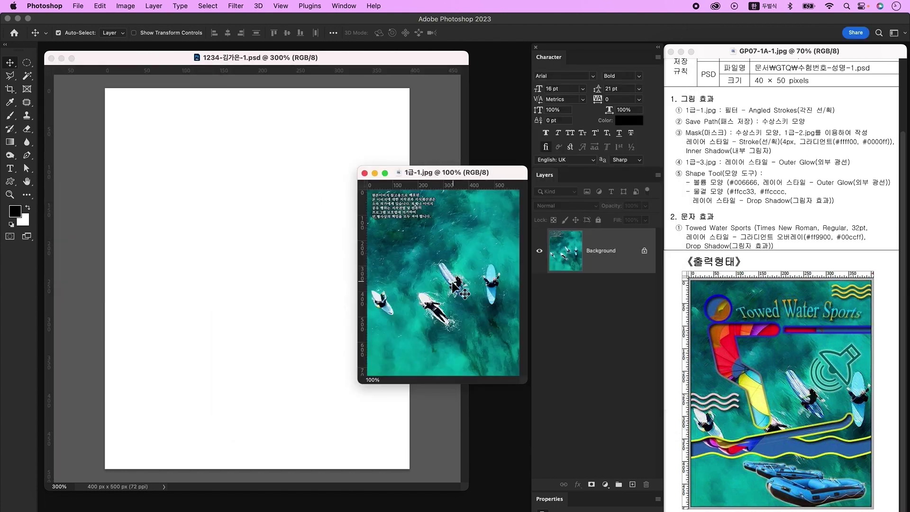
Copy the surfer photo into the PSD document and transform it so that it fills the whole canvas.
drag(435, 269, 360, 169)
key(super+t)
drag(79, 235, 184, 235)
drag(289, 114, 209, 180)
key(Return)
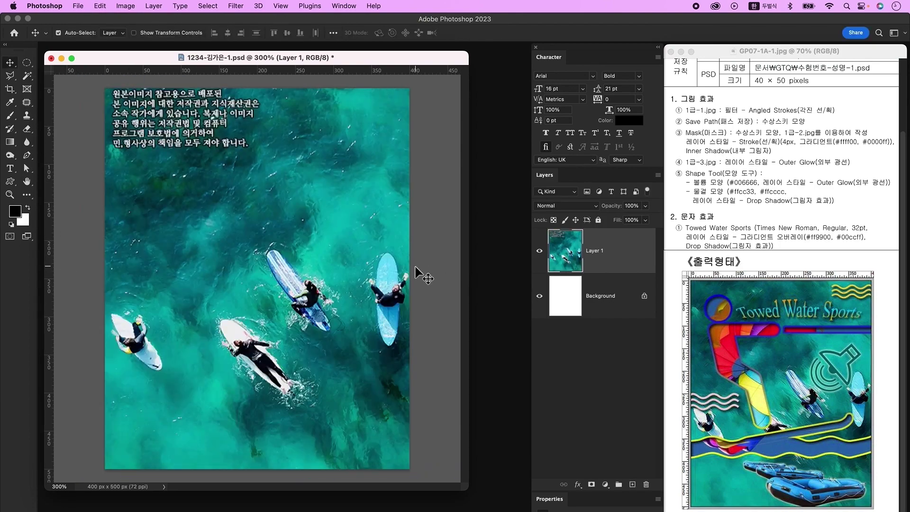
Apply the Angled Strokes filter from the Filter Gallery to the surfer photo layer.
click(237, 6)
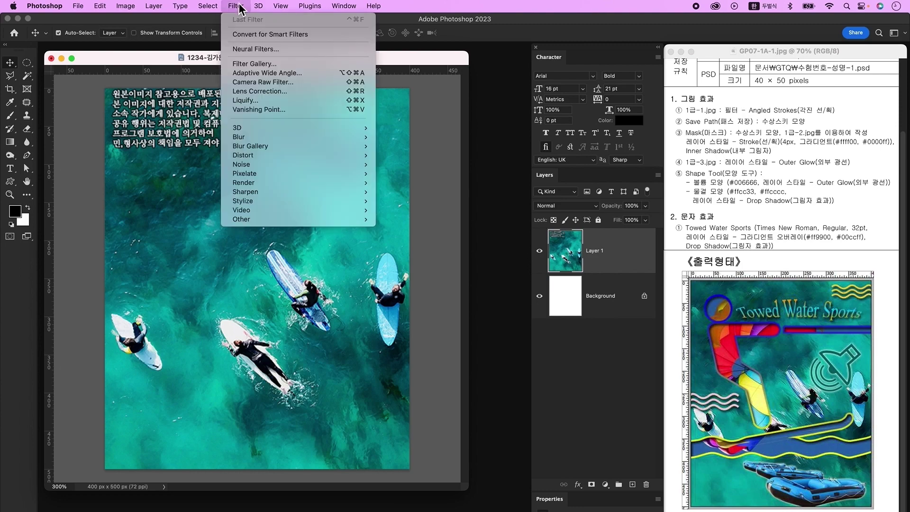
click(256, 64)
click(835, 85)
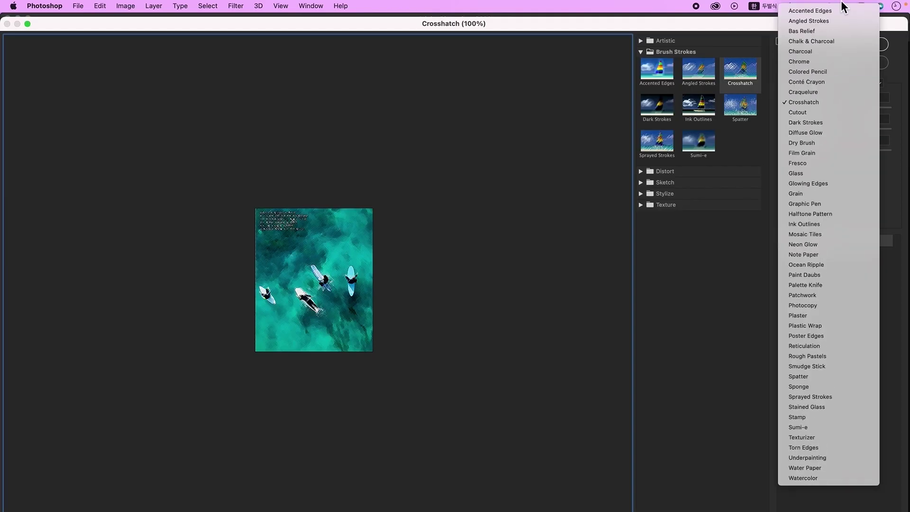
click(843, 22)
click(852, 45)
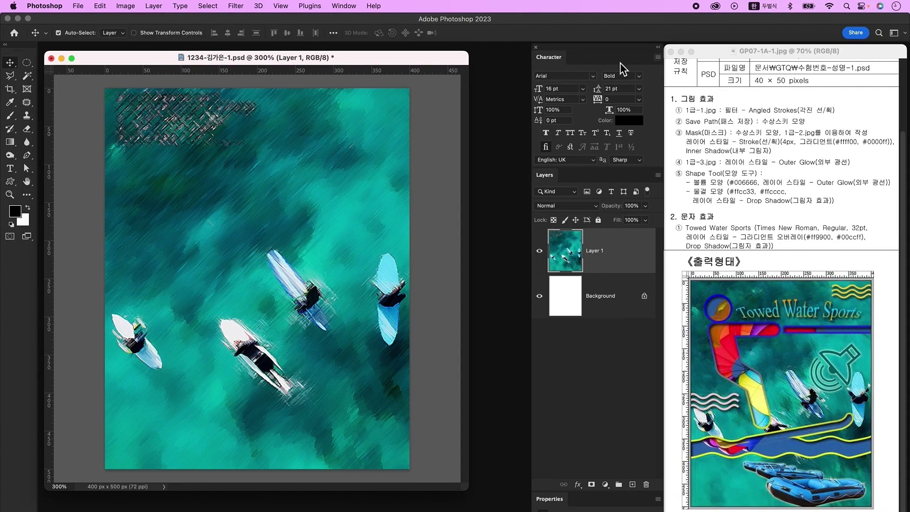
Show the grid and, on a new layer, draw a red circle about 50 px wide near the canvas's upper-left corner.
key(super+apostrophe)
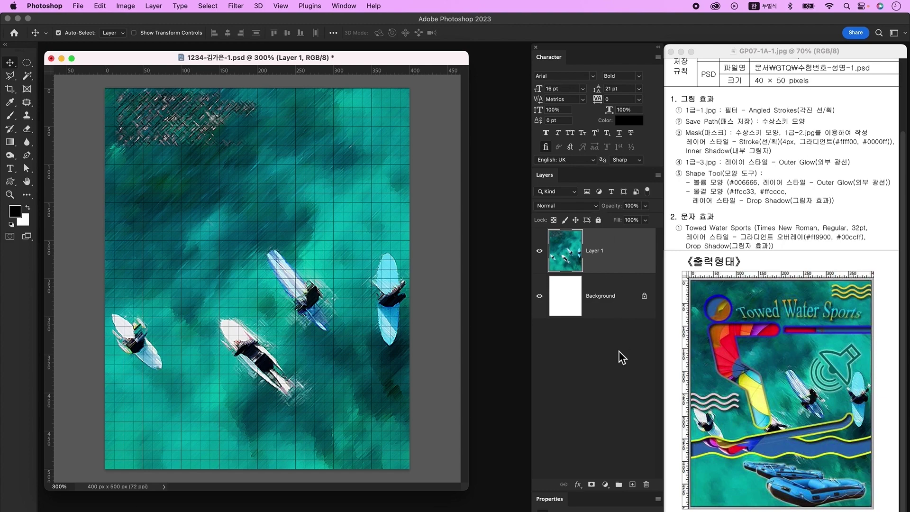
click(632, 485)
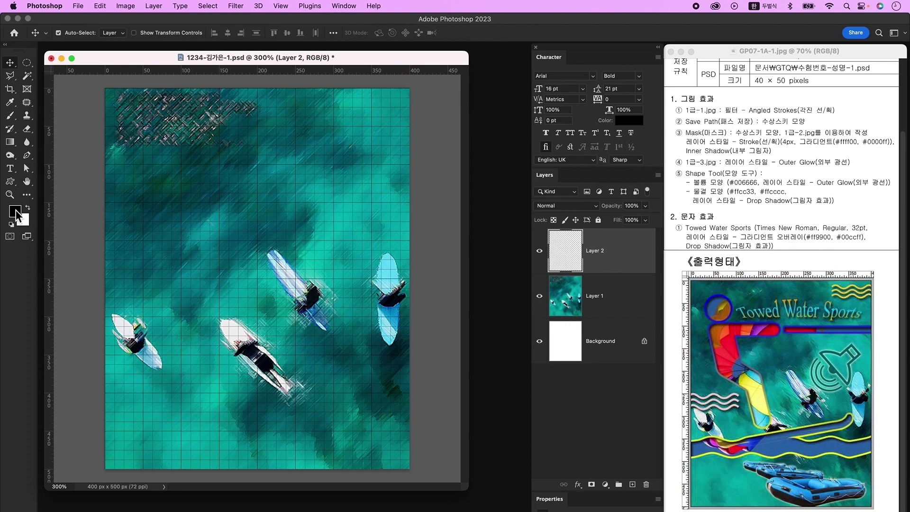
click(9, 181)
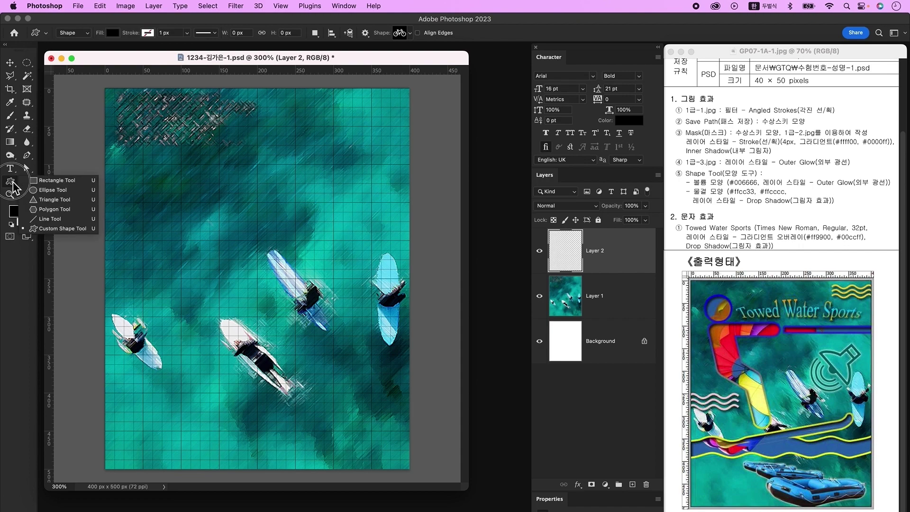
click(80, 192)
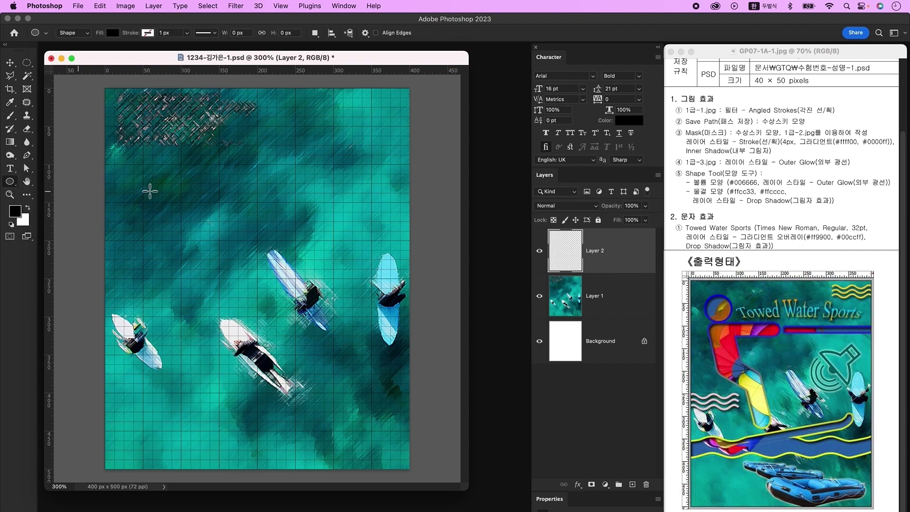
click(118, 36)
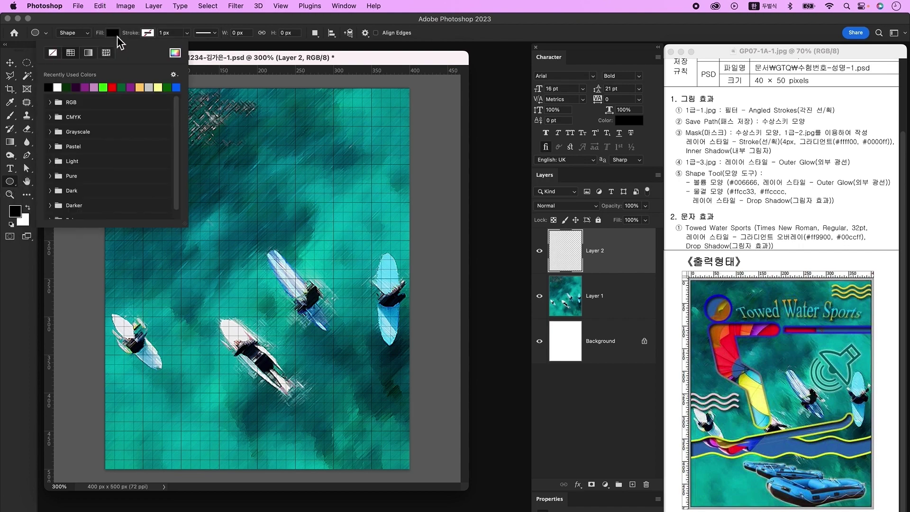
click(113, 88)
click(196, 172)
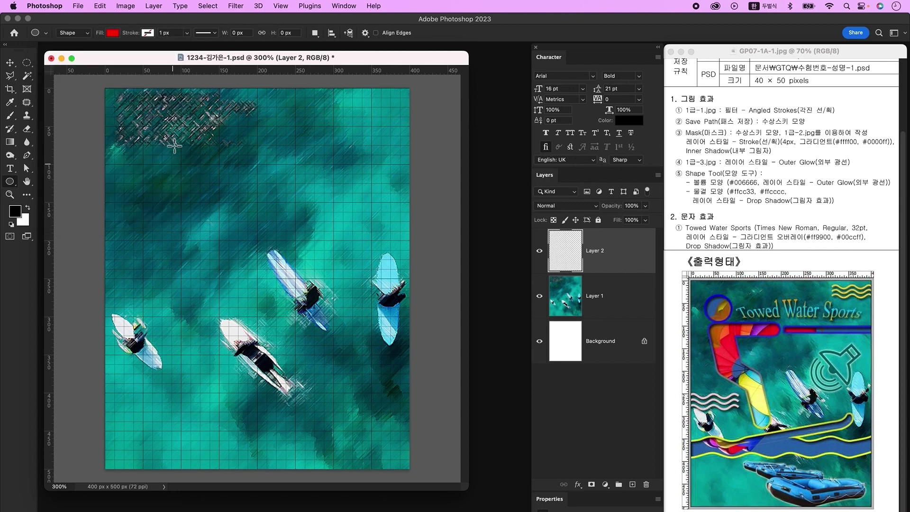
drag(143, 115, 179, 159)
key(v)
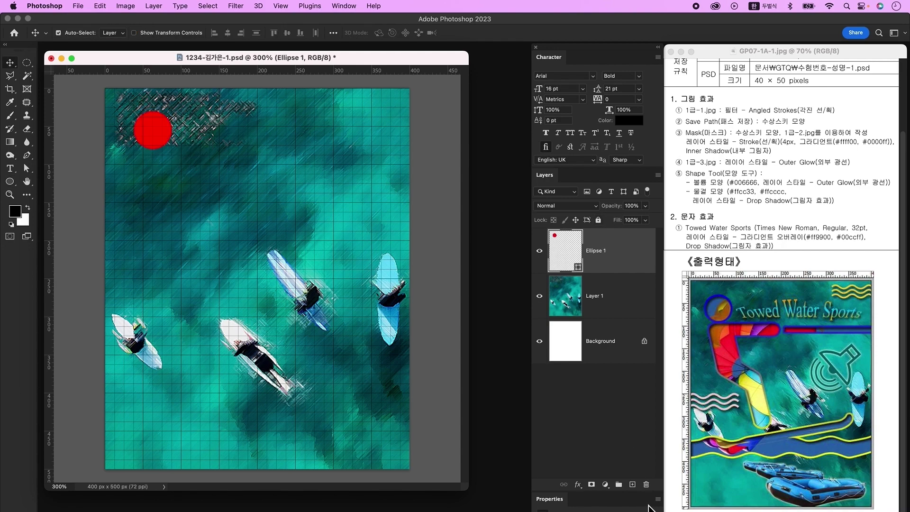
Add a red rounded rectangle with 10 px corners, about 44 × 79 px, below the circle and slant its lower end to the right.
click(632, 484)
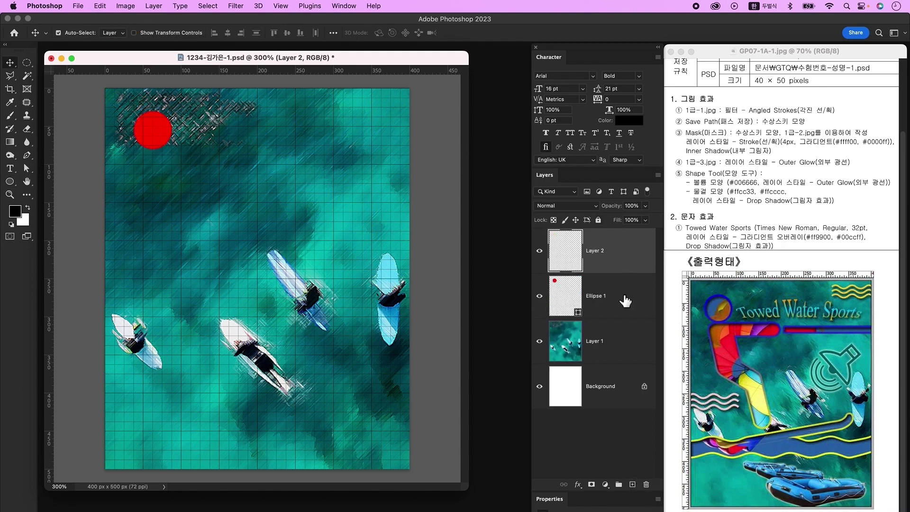
click(11, 183)
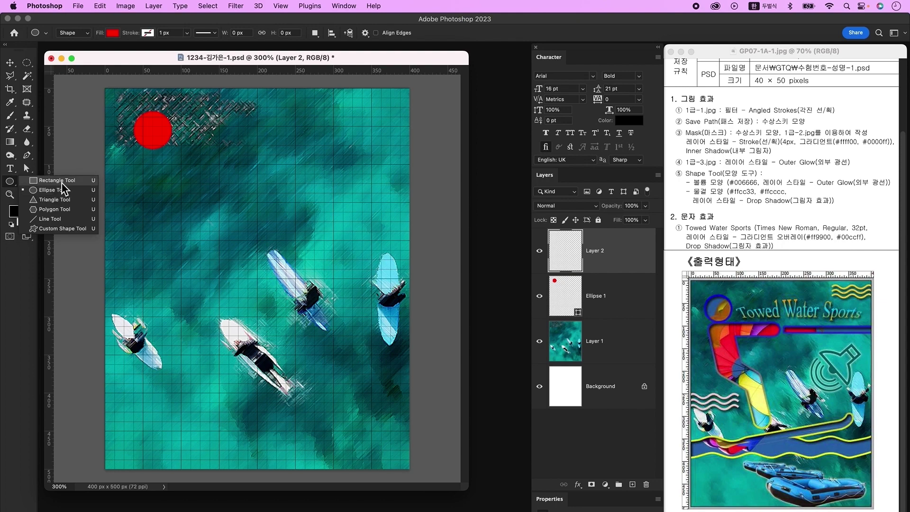
click(56, 183)
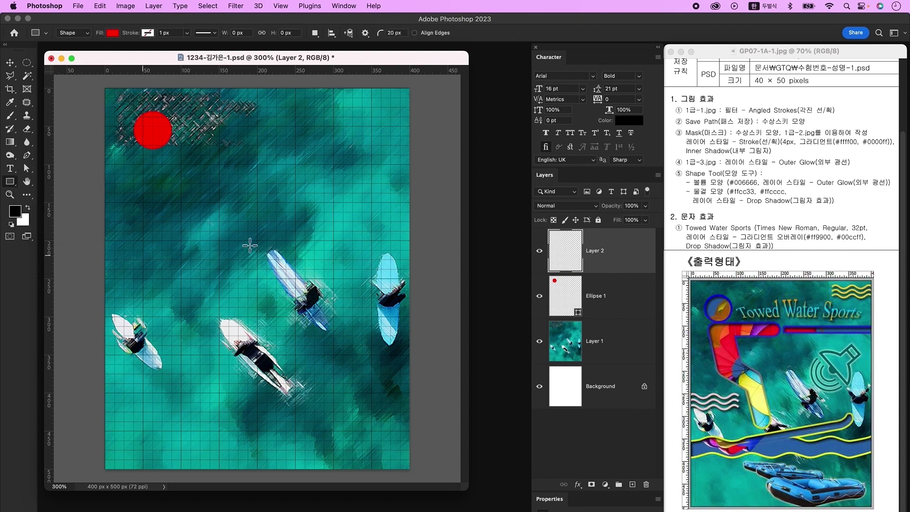
click(395, 33)
text(10)
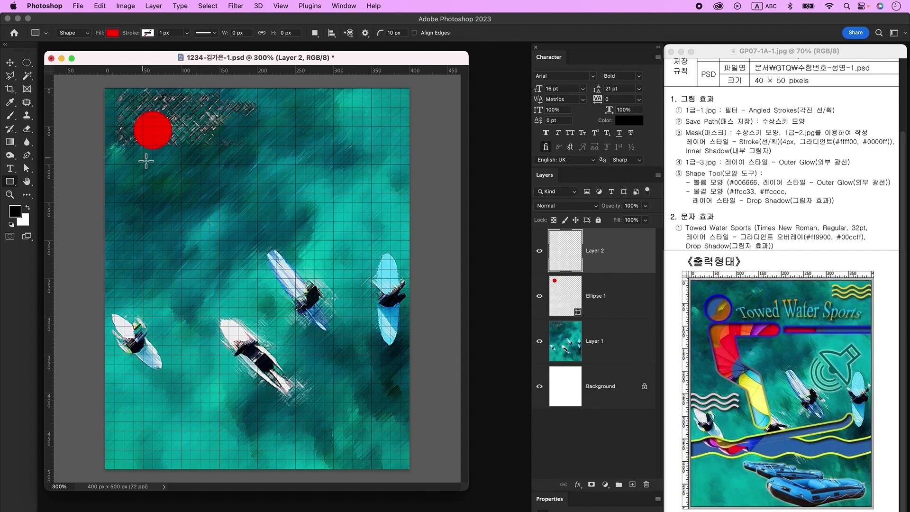
drag(144, 158, 176, 218)
key(v)
drag(162, 179, 154, 178)
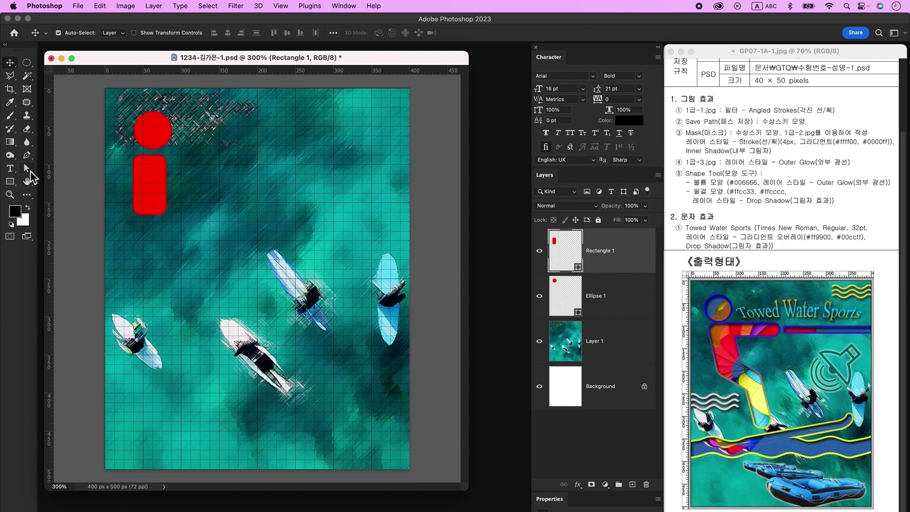
click(27, 169)
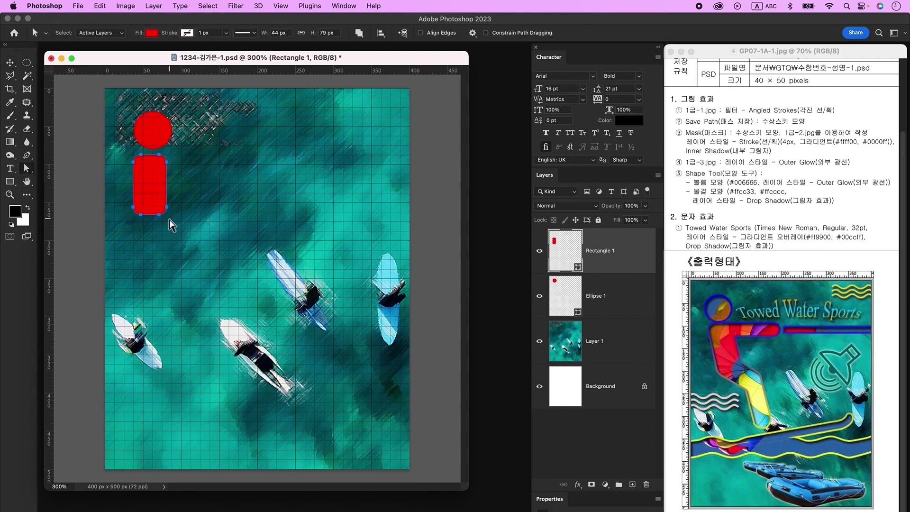
mouse_move(184, 223)
mouse_down()
mouse_move(124, 206)
mouse_move(180, 225)
mouse_up()
On a new layer, draw a horizontal red rounded bar about 123 × 18 px extending right from the torso's upper edge as the arm.
click(633, 484)
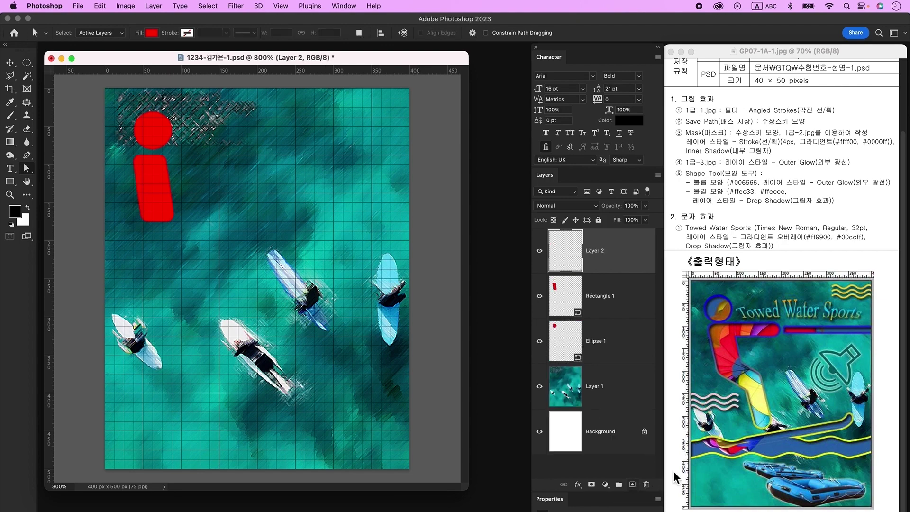
key(u)
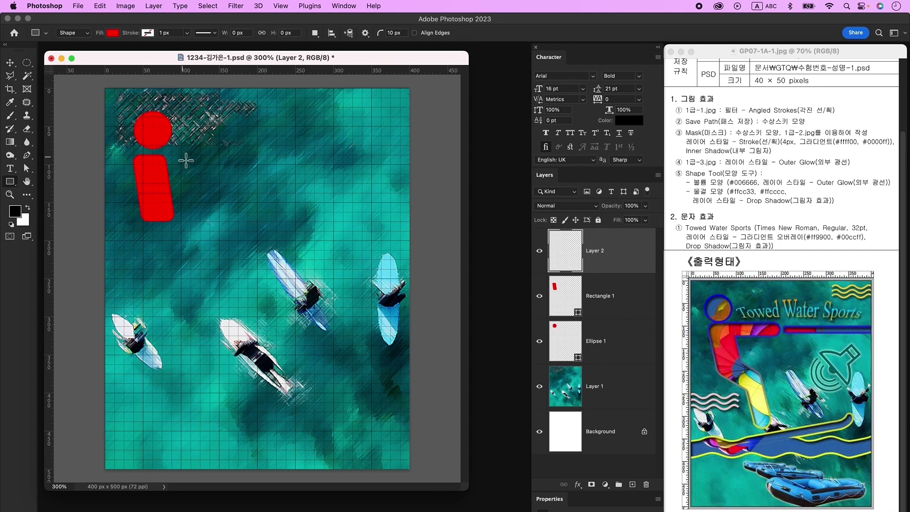
drag(181, 160, 211, 169)
key(v)
On a new layer, draw a vertical red rounded bar below the torso as the lower leg and rotate it counter-clockwise.
key(u)
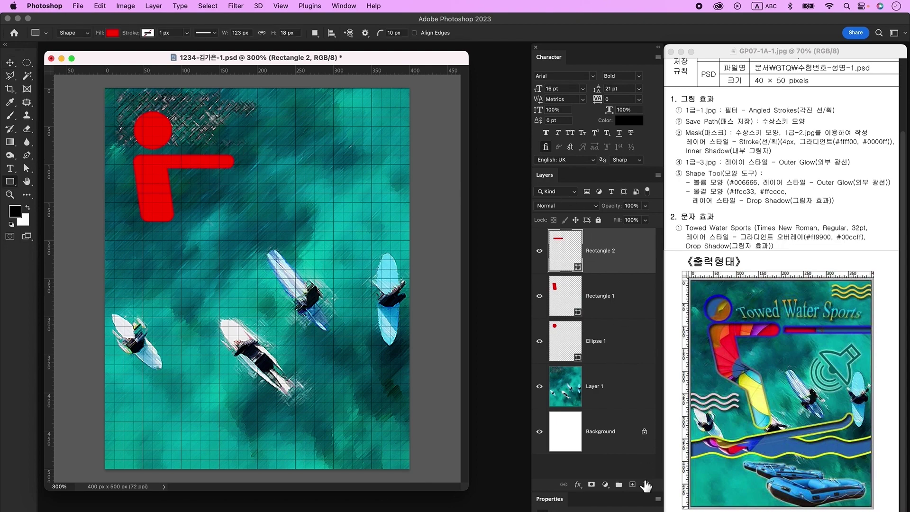
click(632, 484)
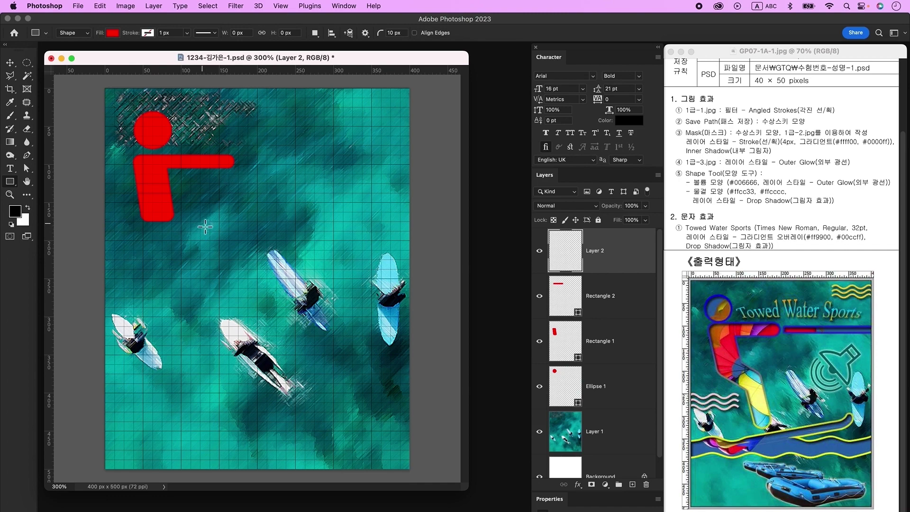
mouse_move(205, 220)
mouse_down()
mouse_move(229, 266)
mouse_move(228, 303)
mouse_move(222, 245)
mouse_move(188, 291)
mouse_up()
key(v)
key(super+t)
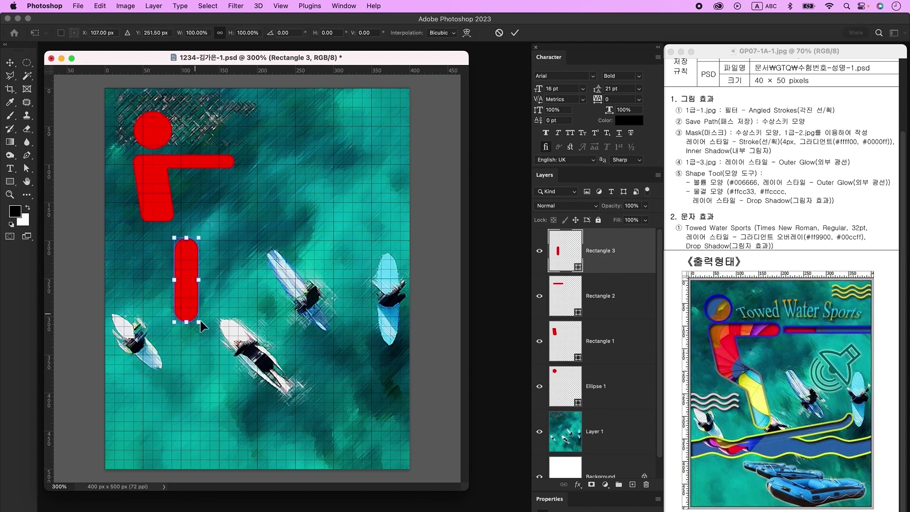
drag(210, 333, 239, 317)
key(Return)
On a new layer, draw a red four-cornered thigh shape with the Pen tool linking torso and lower leg, and adjust it to fit the knee.
key(super+shift+alt+n)
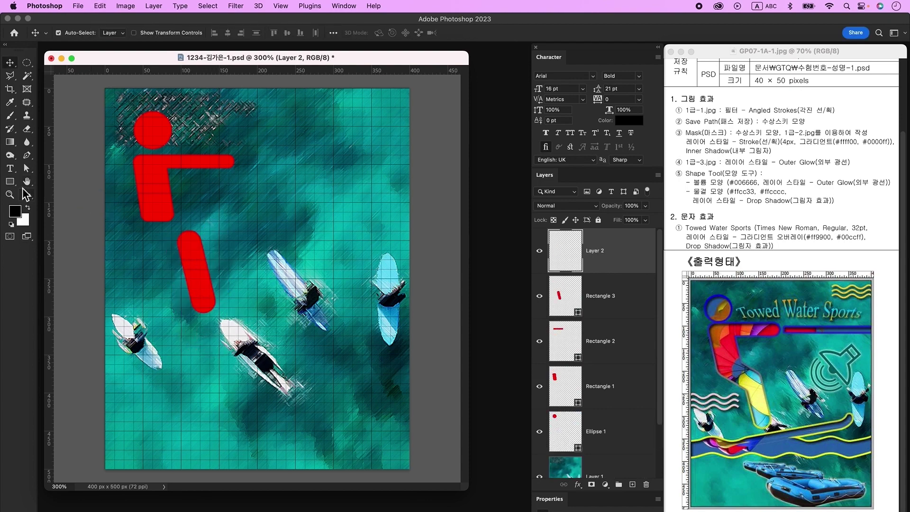
click(28, 157)
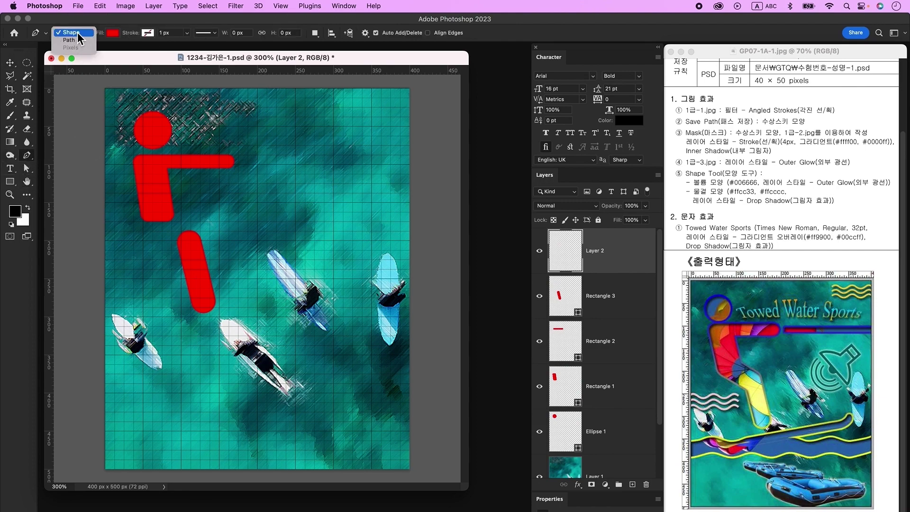
click(78, 34)
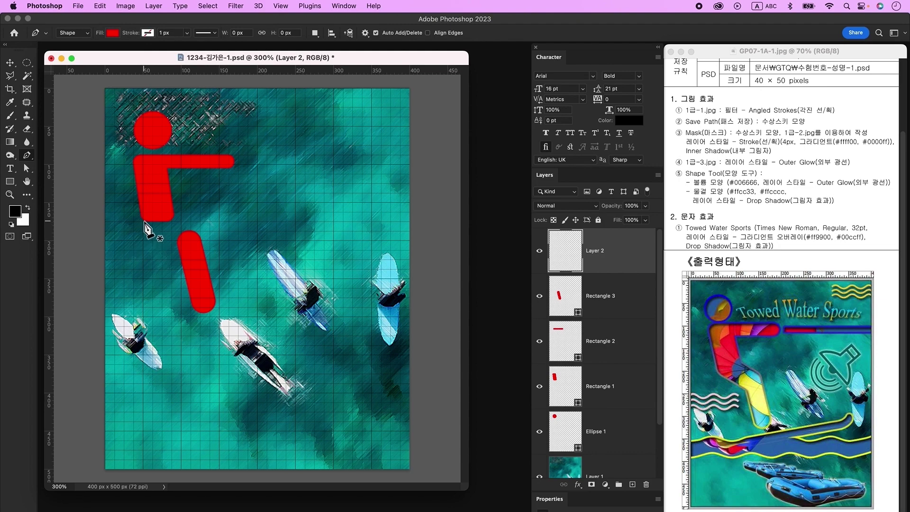
click(143, 218)
click(173, 213)
click(203, 250)
click(183, 258)
click(27, 171)
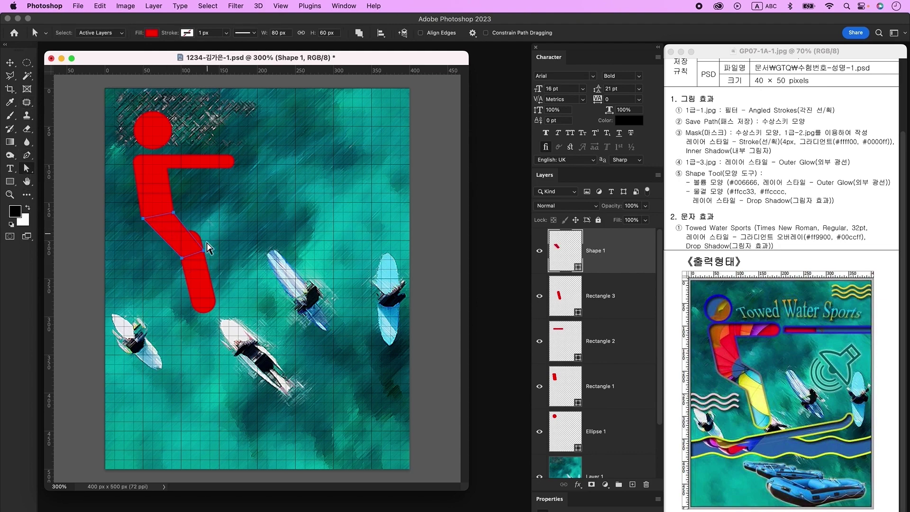
mouse_move(203, 252)
mouse_down()
mouse_move(201, 239)
mouse_move(183, 254)
mouse_move(203, 260)
mouse_up()
On a new layer, draw a square-cornered red bar about 190 × 8 px from beyond the hand to the canvas's right edge as the rope.
click(633, 485)
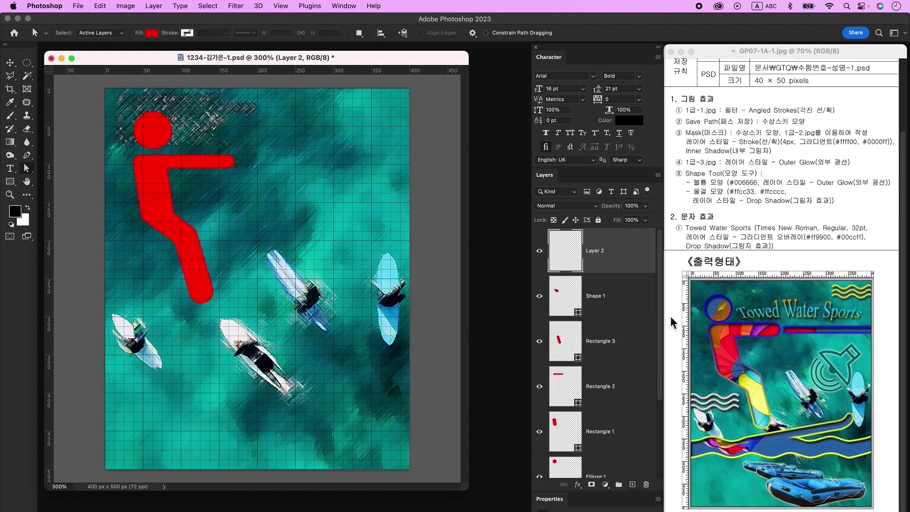
click(10, 181)
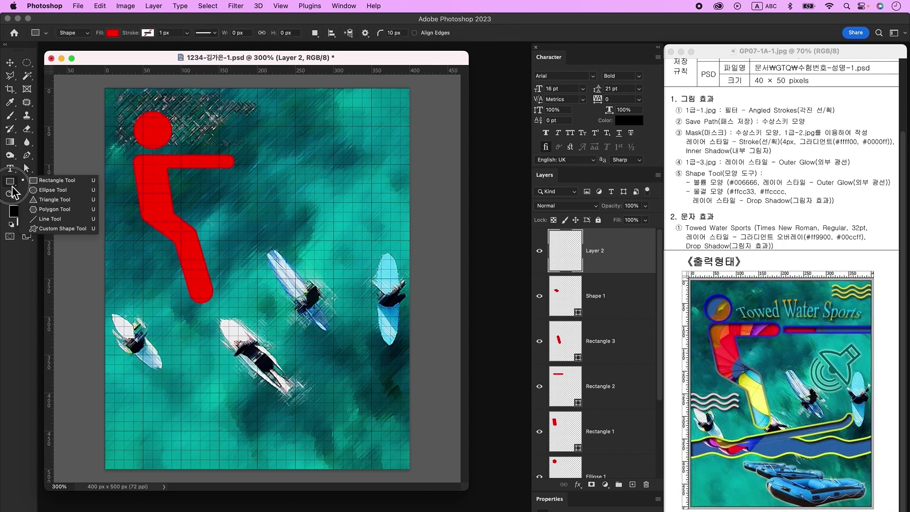
click(51, 182)
click(396, 33)
text(0)
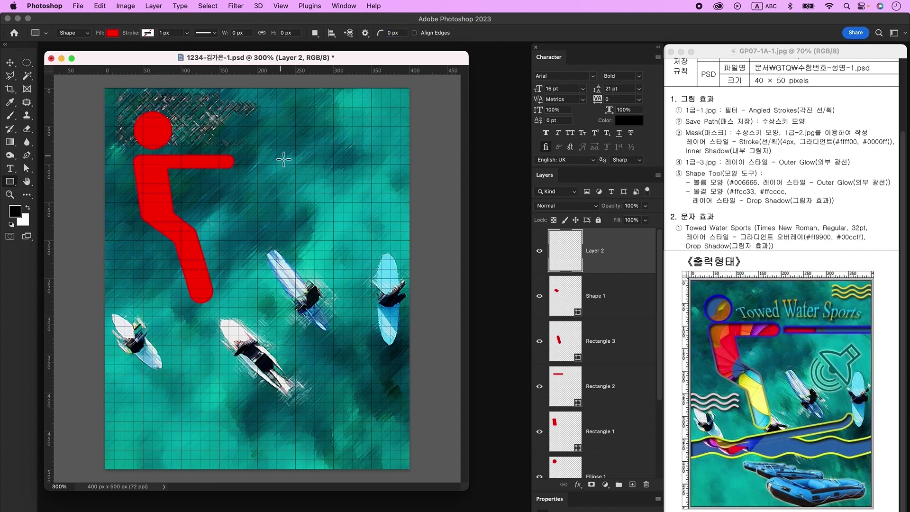
drag(271, 157, 416, 162)
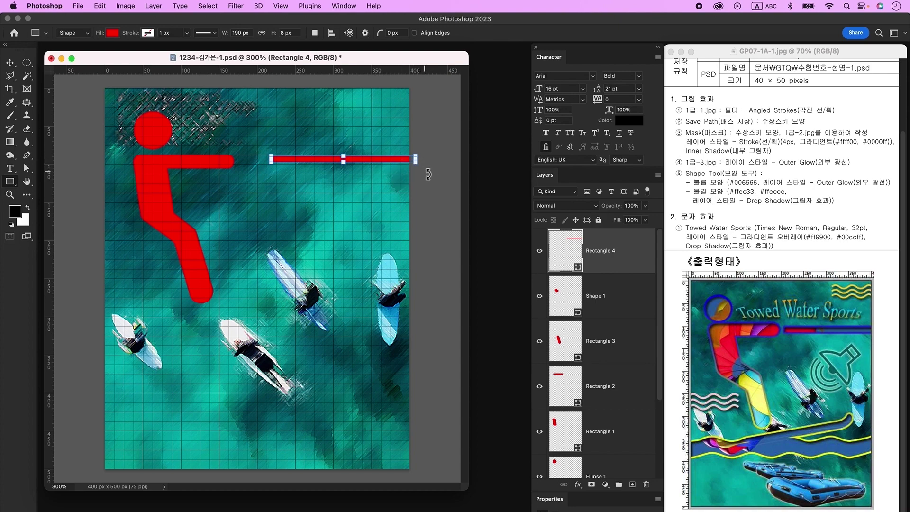
Enlarge the skier's head, torso, arm and leg shapes together, and move the rope bar down in line with the arm.
click(10, 62)
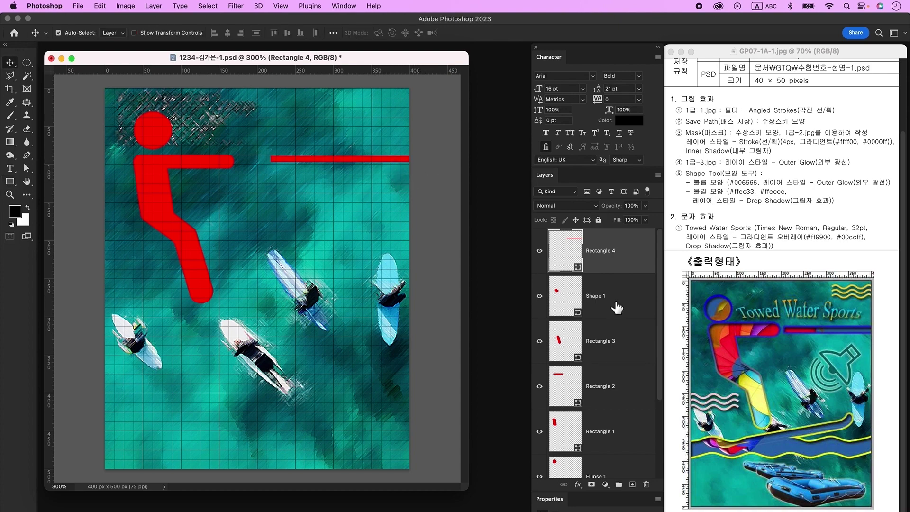
click(615, 306)
scroll(630, 429, down, 2)
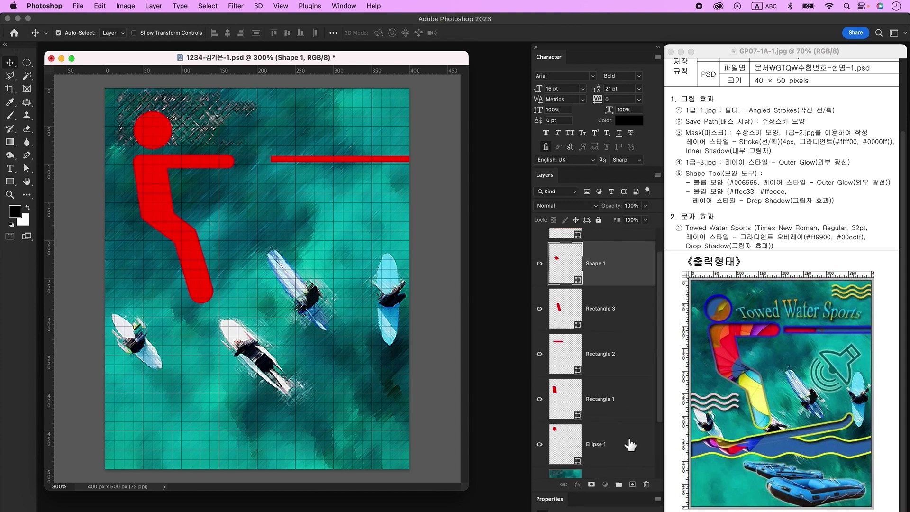
click(448, 388)
key(super+t)
drag(235, 207, 286, 322)
key(Return)
mouse_move(316, 164)
mouse_down()
mouse_move(317, 181)
mouse_move(312, 172)
mouse_up()
On a new layer, use the Pen tool to outline the wavy upper water edge and the ski with its upturned tip below the foot.
click(633, 485)
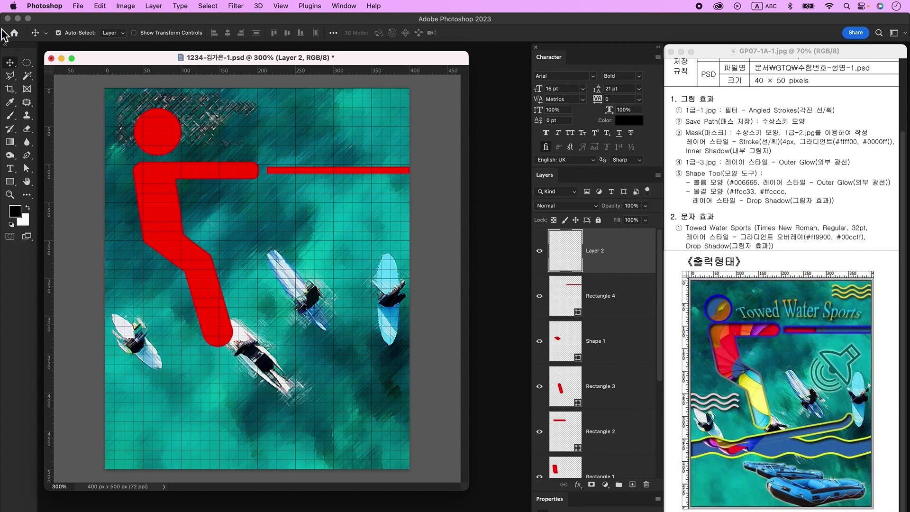
key(p)
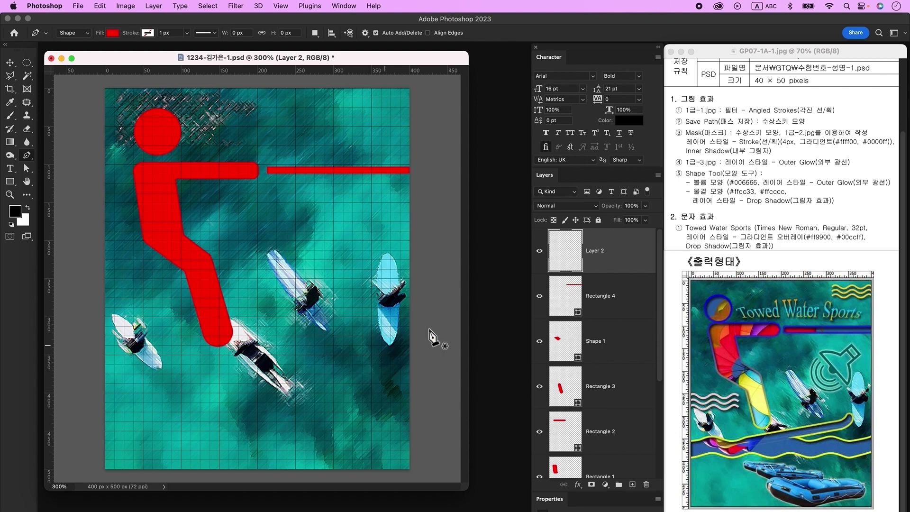
click(98, 361)
drag(128, 358, 174, 366)
click(204, 359)
click(365, 334)
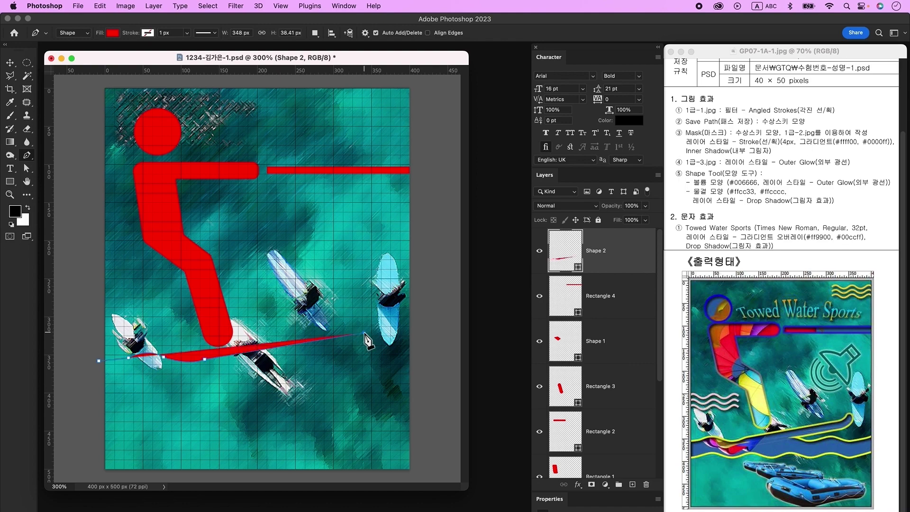
drag(376, 324, 386, 334)
alt+click(371, 343)
click(269, 363)
click(308, 367)
drag(347, 364, 368, 355)
click(373, 369)
click(418, 362)
click(418, 391)
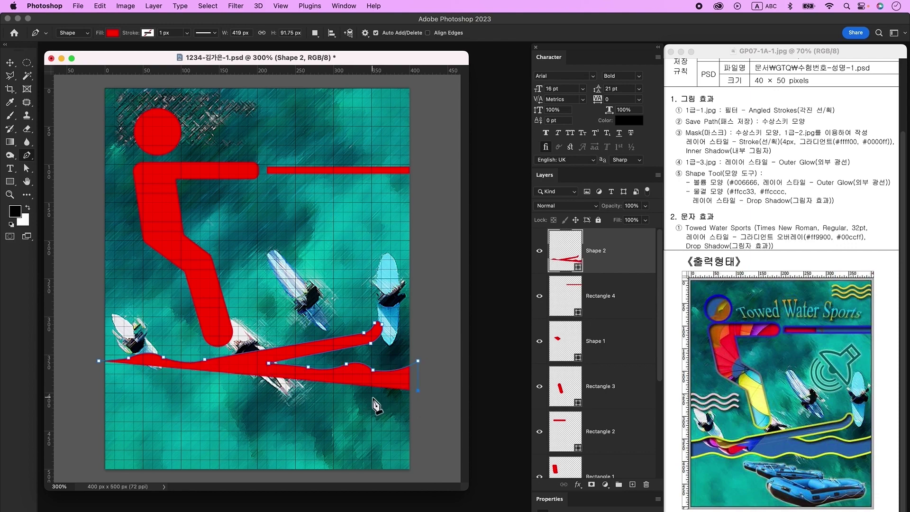
Complete the red water shape with a wavy lower edge running back to the canvas's left side.
drag(363, 393, 350, 386)
click(328, 392)
click(291, 390)
click(257, 384)
click(221, 385)
click(192, 383)
click(165, 388)
click(145, 378)
drag(134, 381, 123, 388)
click(98, 387)
key(Return)
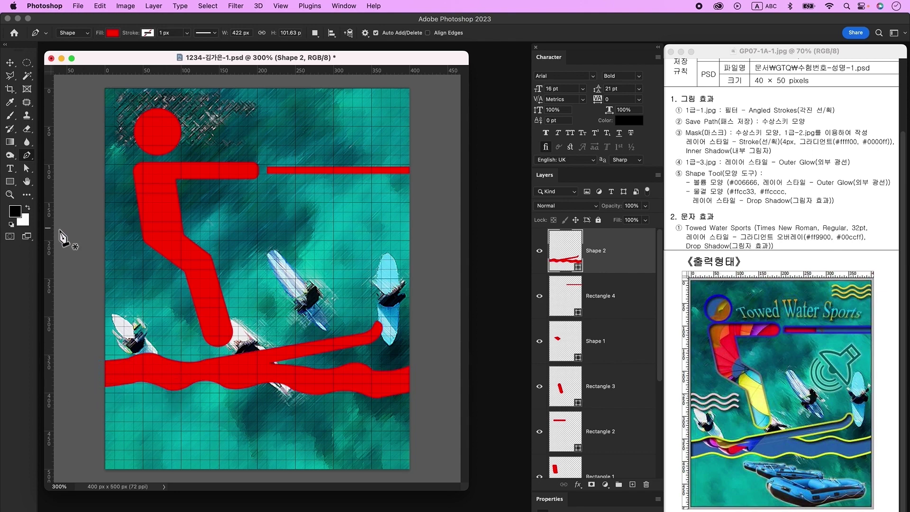
Refine the water and ski shape's anchor points, smoothing the wave edges and nudging the low points near the right side upward.
click(26, 169)
click(240, 387)
drag(381, 397, 380, 371)
drag(269, 364, 274, 362)
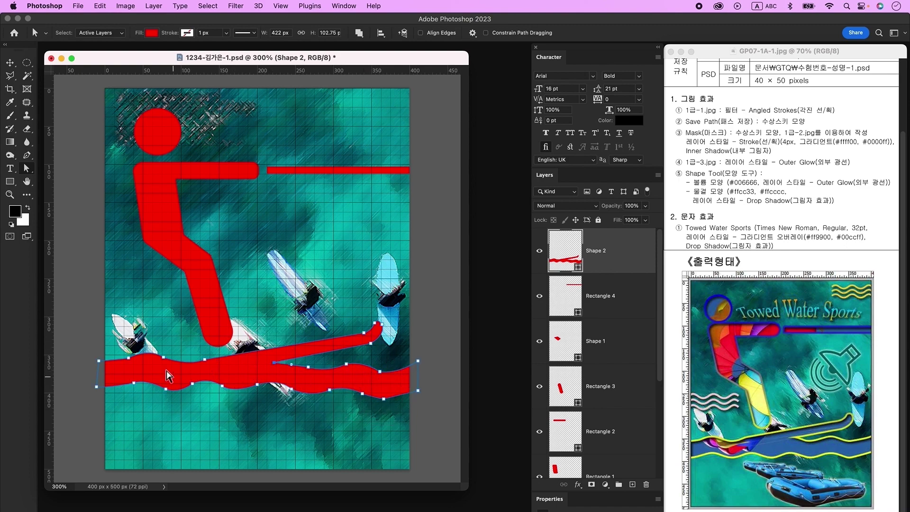
drag(147, 352, 146, 353)
drag(205, 360, 207, 358)
click(375, 322)
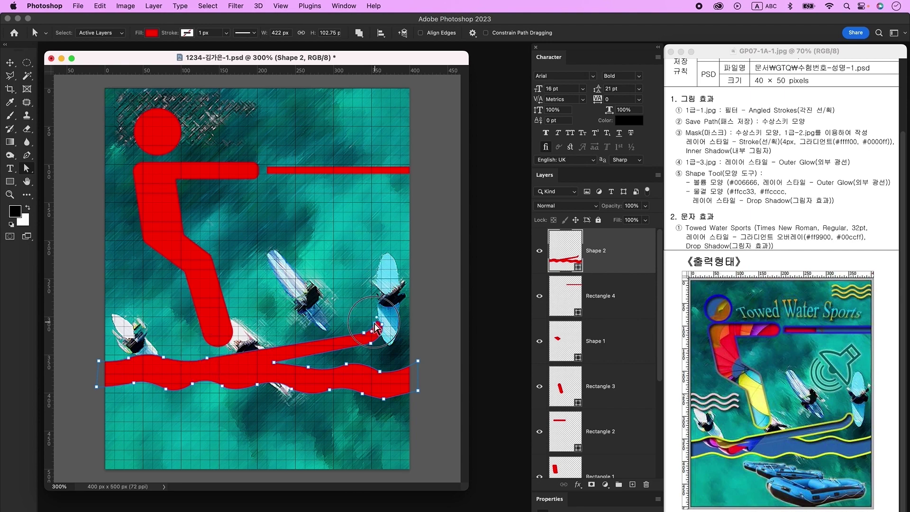
drag(370, 353, 483, 412)
key(Up)
key(Up)
key(Up)
key(Up)
key(Up)
key(Up)
key(Up)
key(Up)
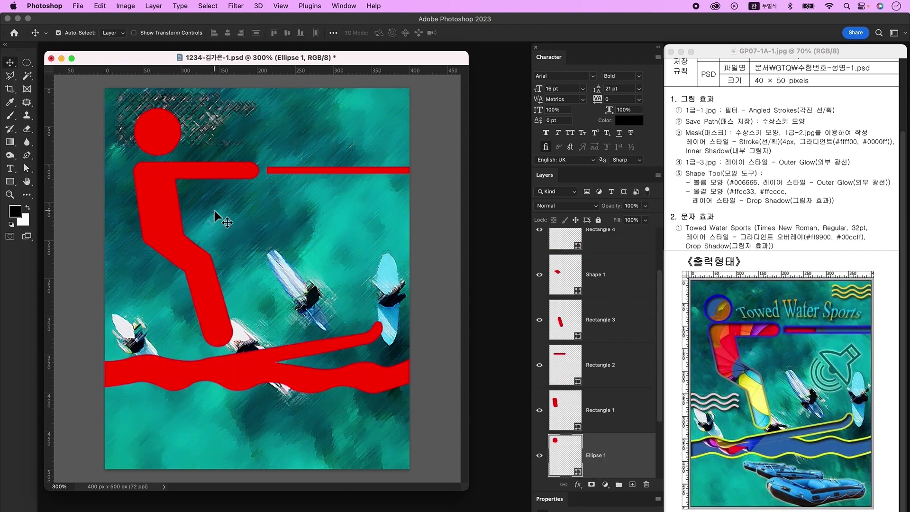
Scale down the skier's head circle and merge all the red shape layers into a single shape layer.
key(super+t)
drag(182, 108, 175, 115)
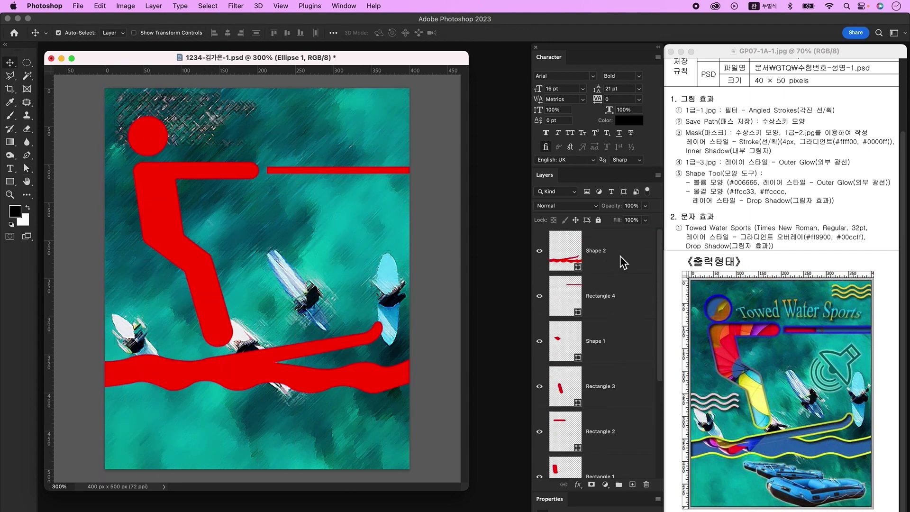
click(620, 256)
scroll(624, 318, down, 3)
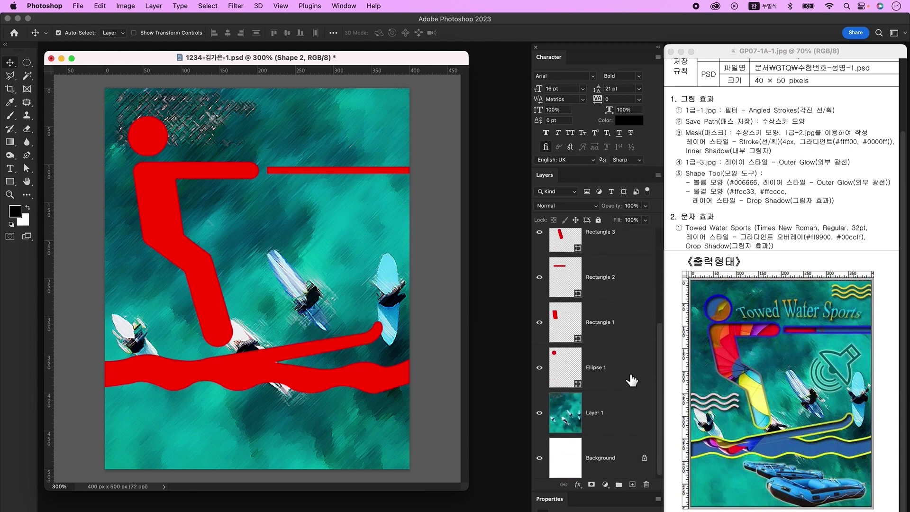
shift+click(632, 380)
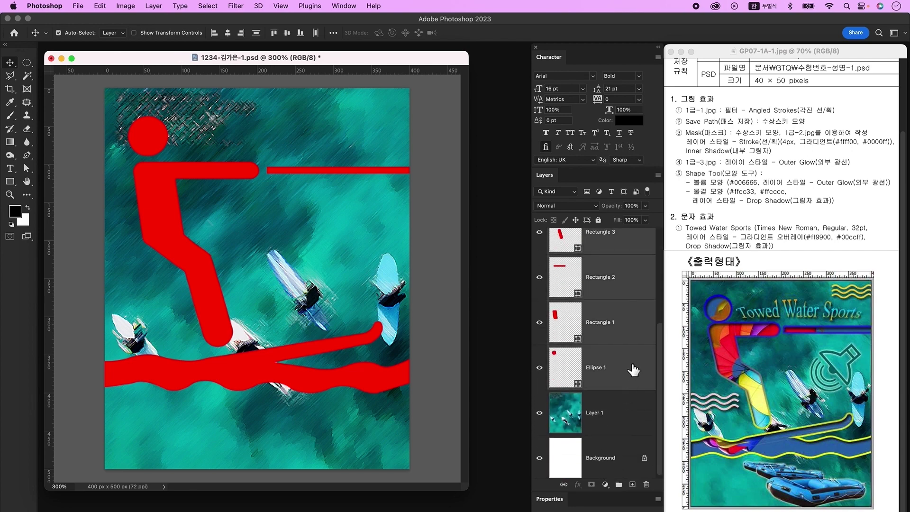
right_click(632, 369)
click(675, 408)
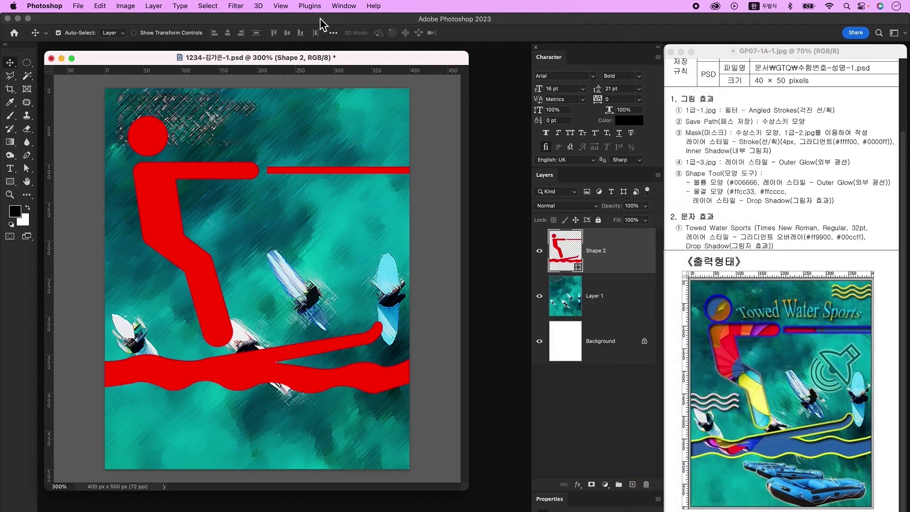
Save the merged figure's shape path under the name 수상스키 모양 and deselect it.
click(343, 7)
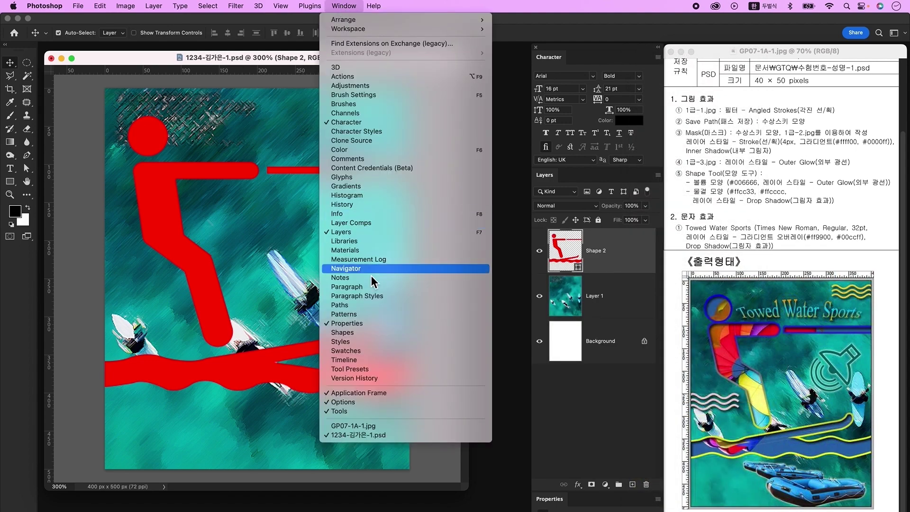
click(373, 305)
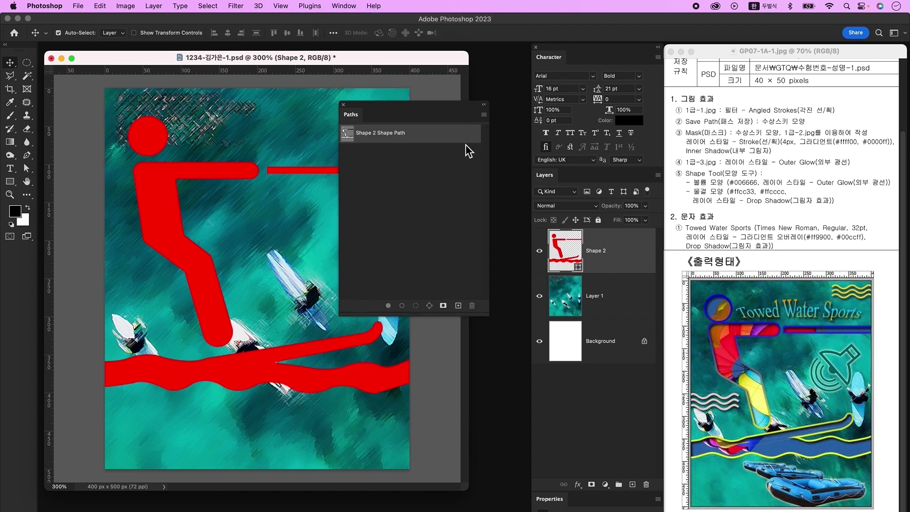
double_click(427, 135)
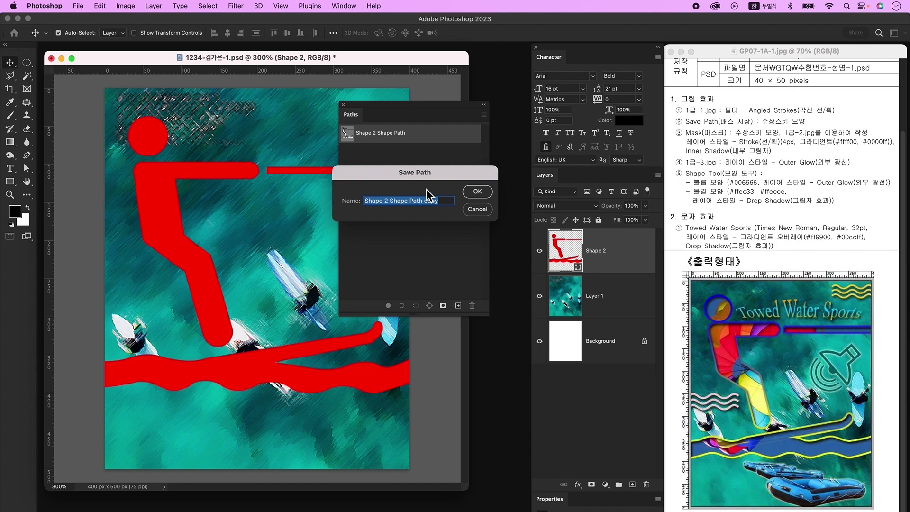
text(수상스키 모양)
key(Return)
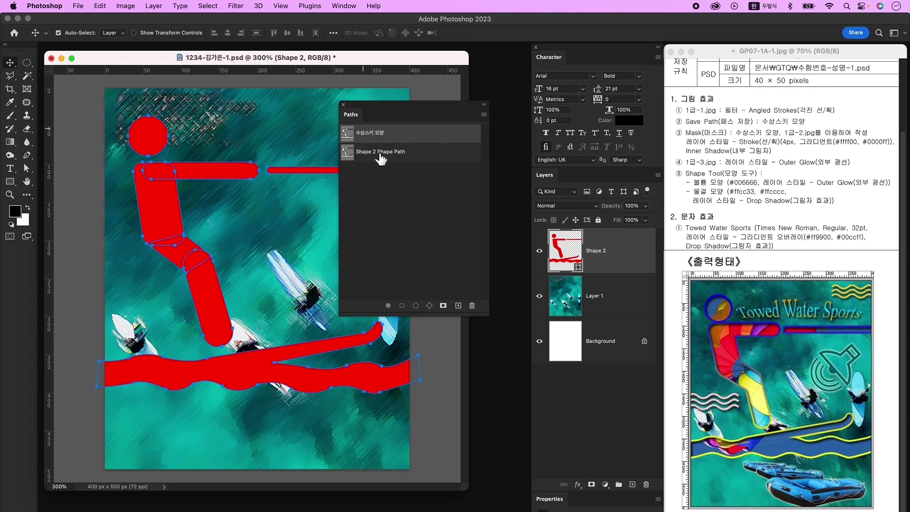
click(419, 241)
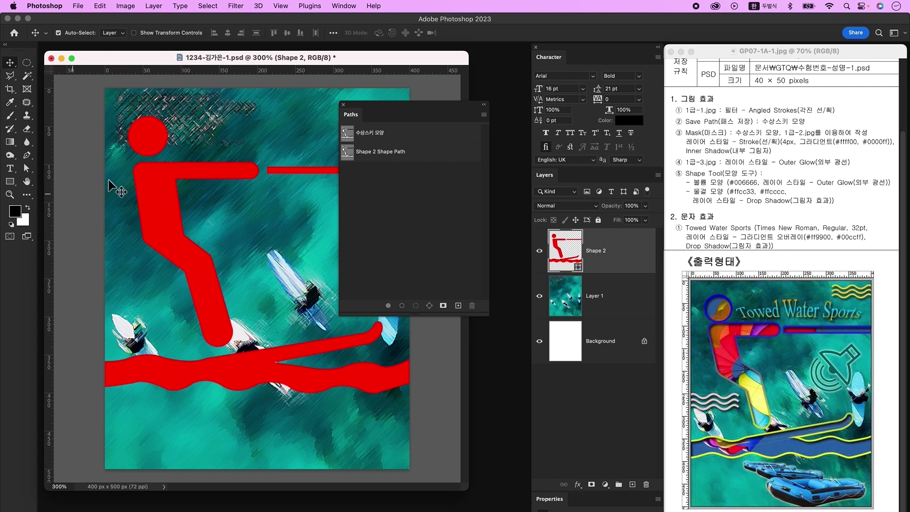
click(344, 105)
Copy the parachute photo 1급-2.jpg into the composition above the skier shape and clip it to that shape.
key(super+o)
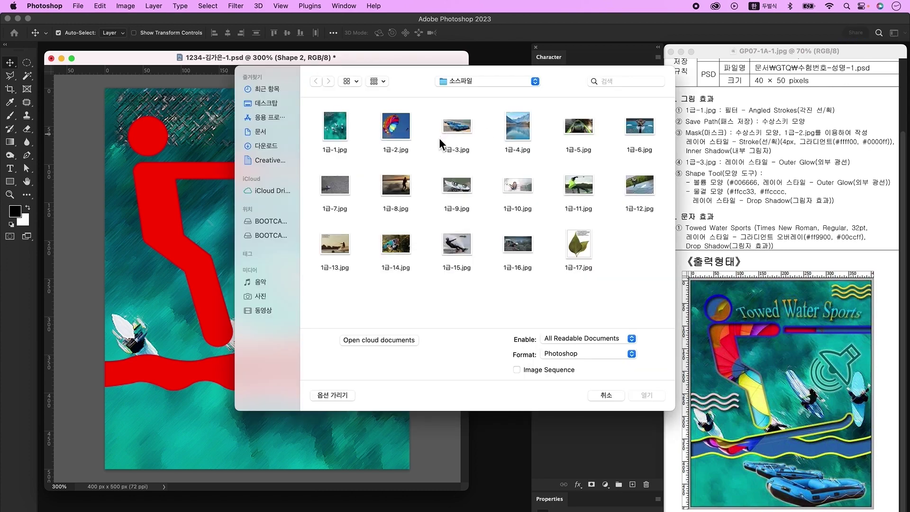
click(407, 132)
click(662, 400)
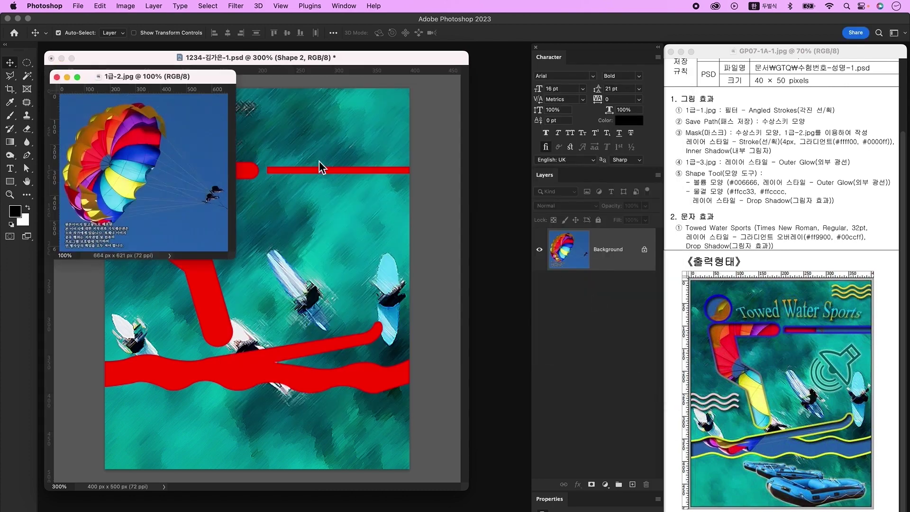
drag(150, 66, 529, 123)
drag(479, 203, 406, 172)
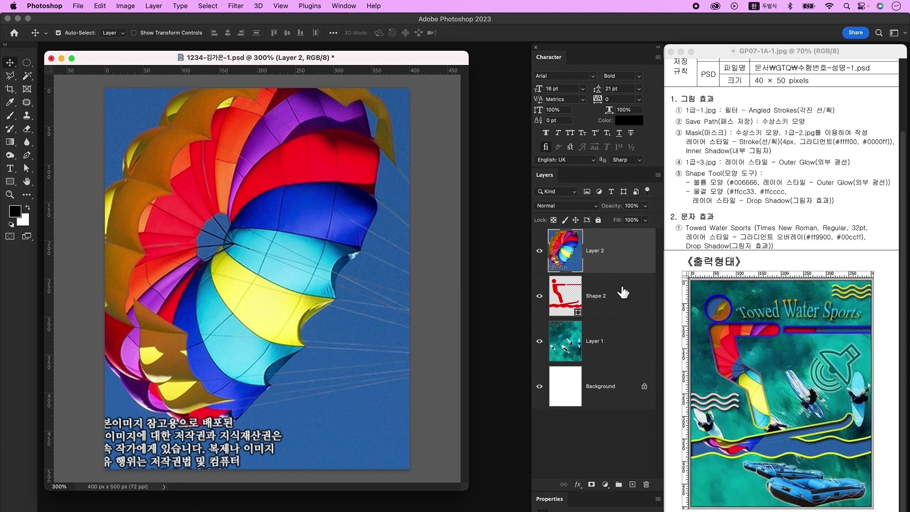
alt+click(608, 274)
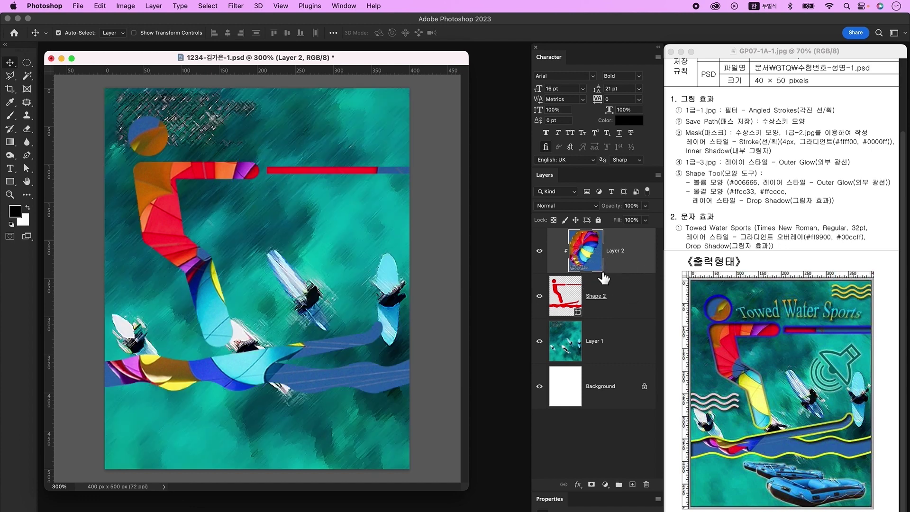
Scale down the clipped parachute image and reposition it over the skier figure.
key(super+t)
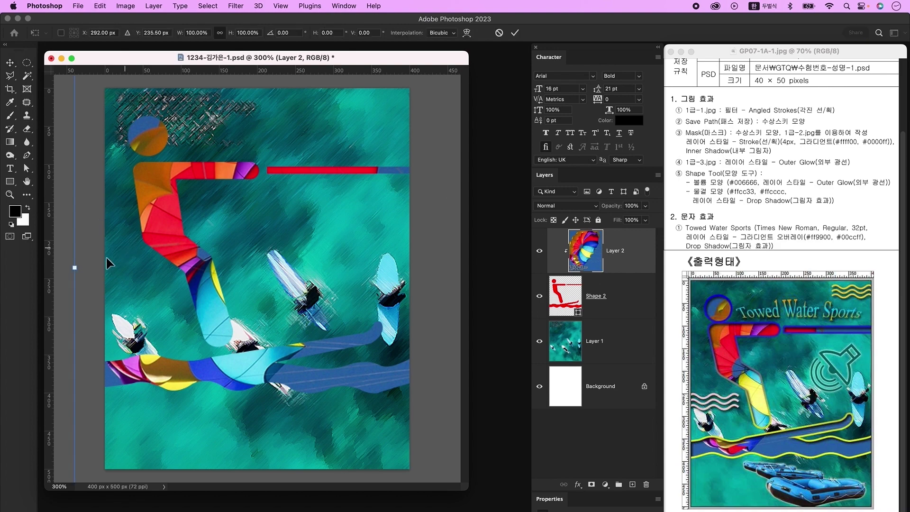
drag(79, 270, 203, 270)
drag(308, 200, 232, 189)
key(Return)
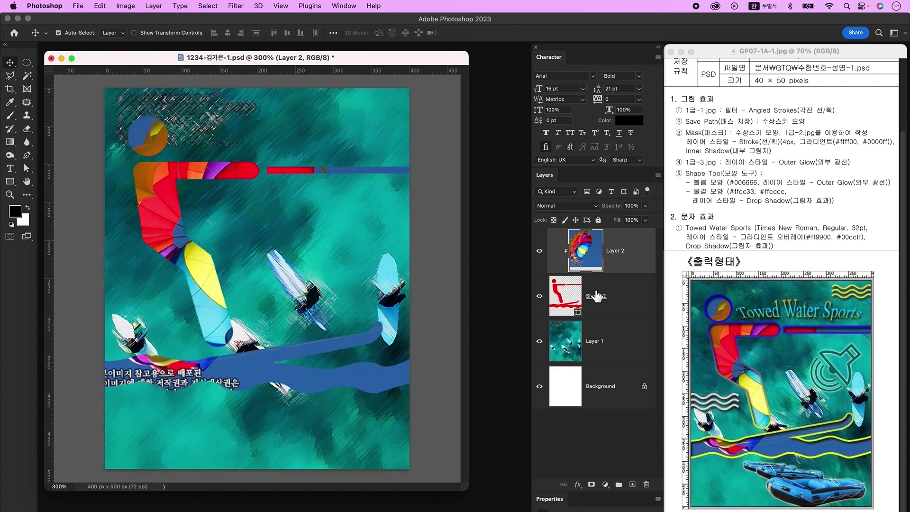
Add a 4 px Stroke layer style to the skier shape layer and set its fill type to Gradient.
click(578, 304)
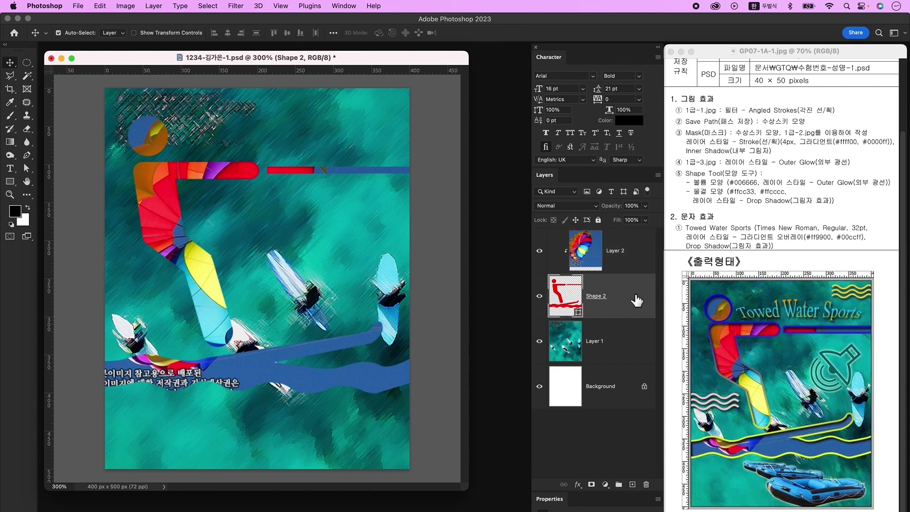
double_click(634, 294)
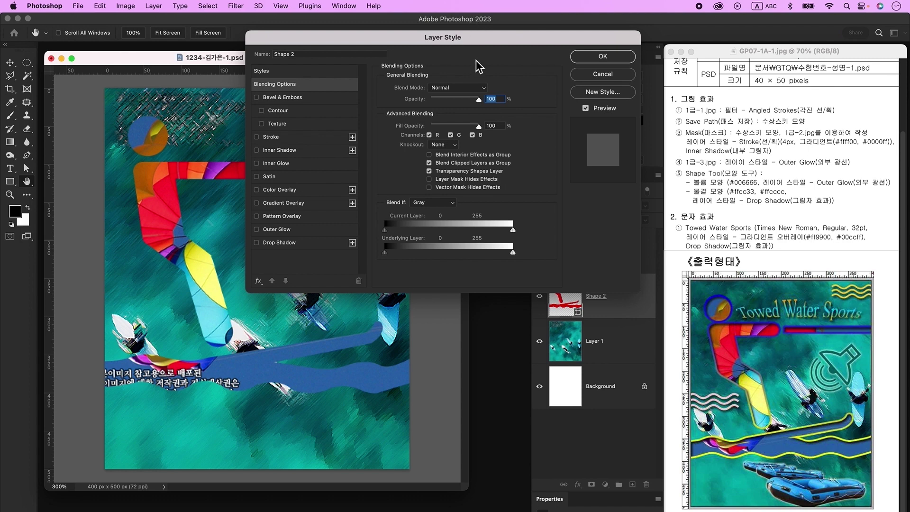
click(273, 137)
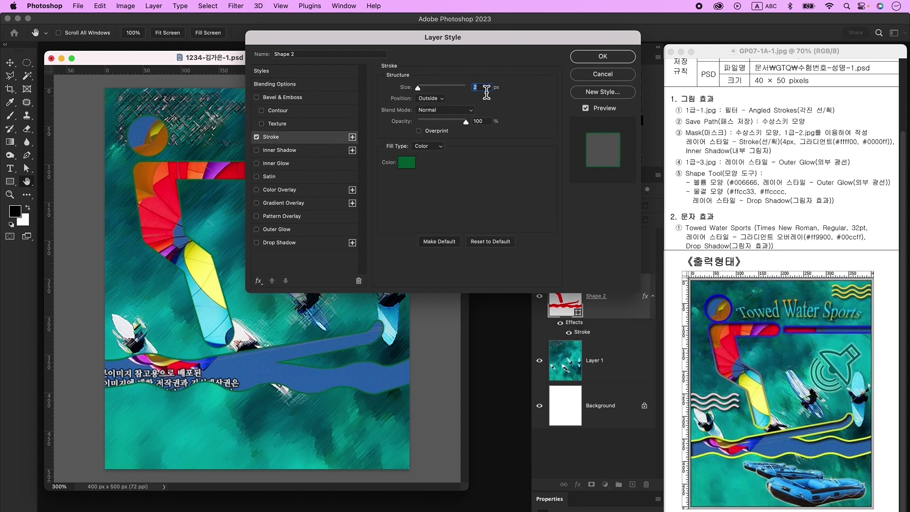
text(4)
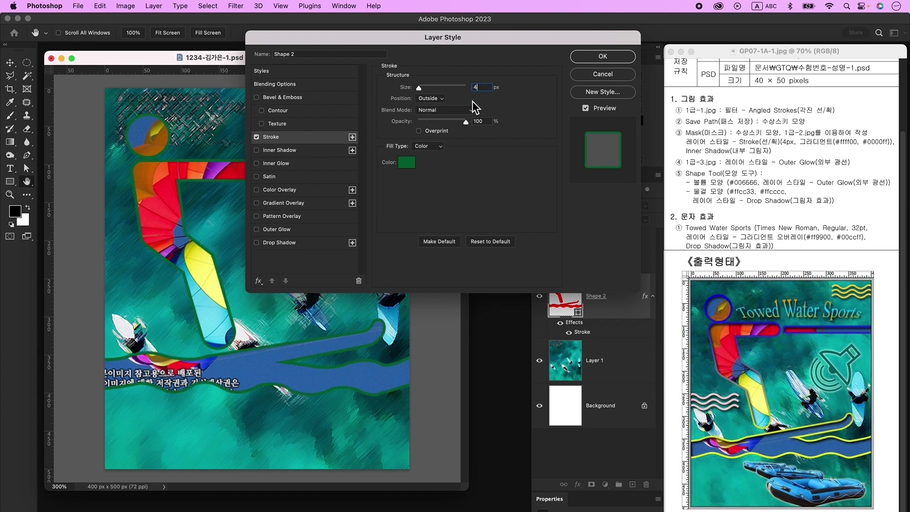
click(436, 147)
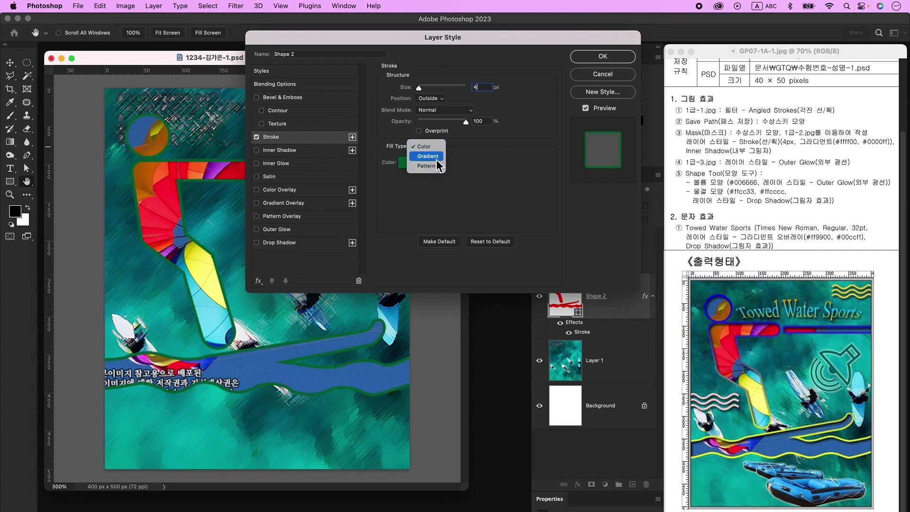
click(429, 155)
Set the stroke gradient to run from #ffff00 to #0000ff and add an Inner Shadow to the skier shape.
click(433, 166)
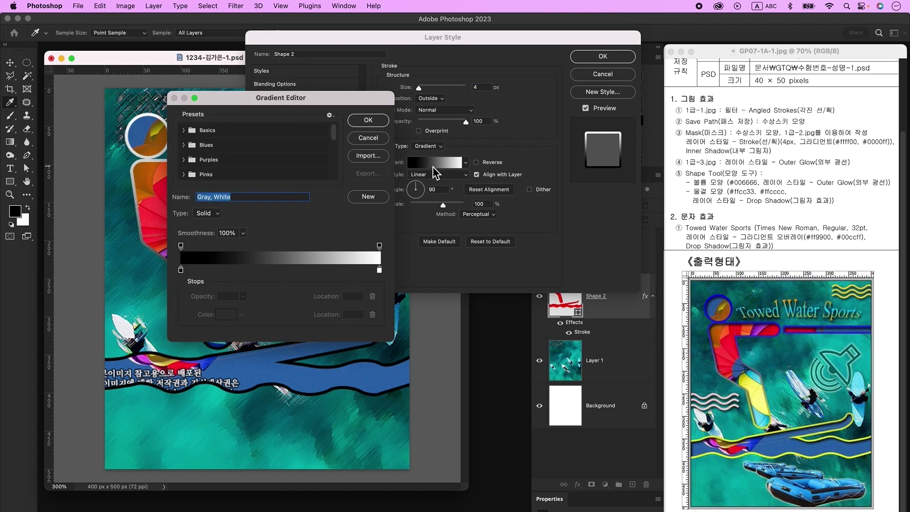
double_click(181, 271)
text(ffff00)
key(Return)
double_click(379, 270)
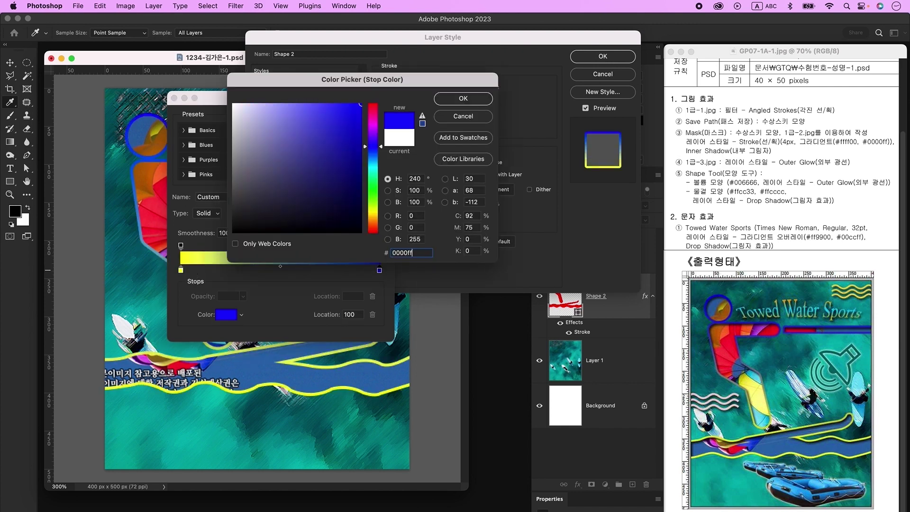
text(0000ff)
key(Return)
key(Return)
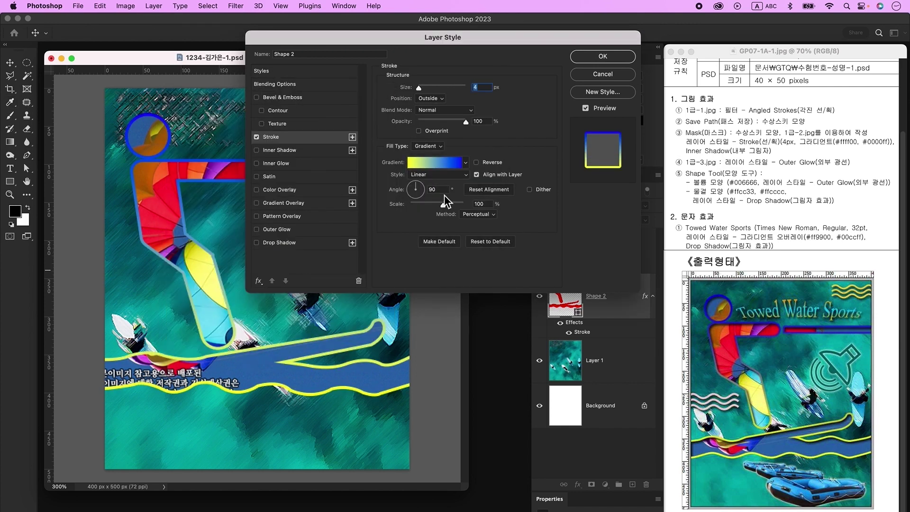
click(293, 152)
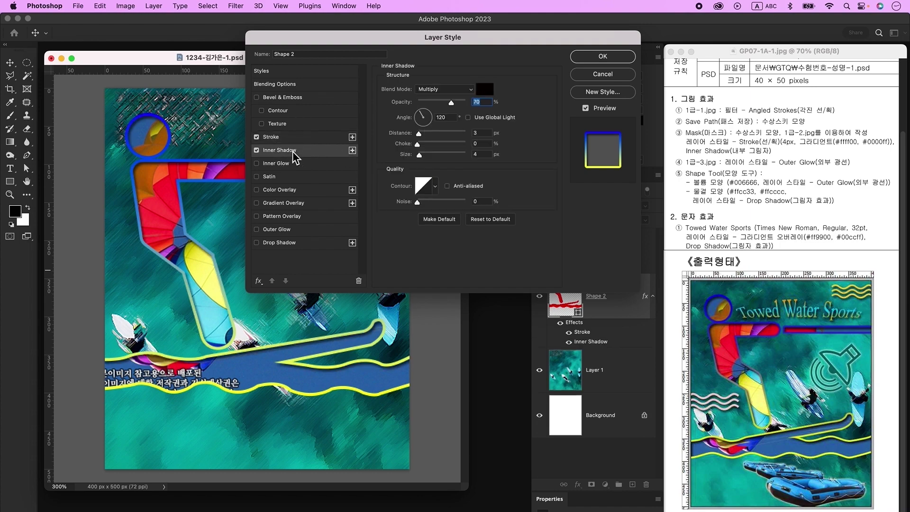
click(603, 57)
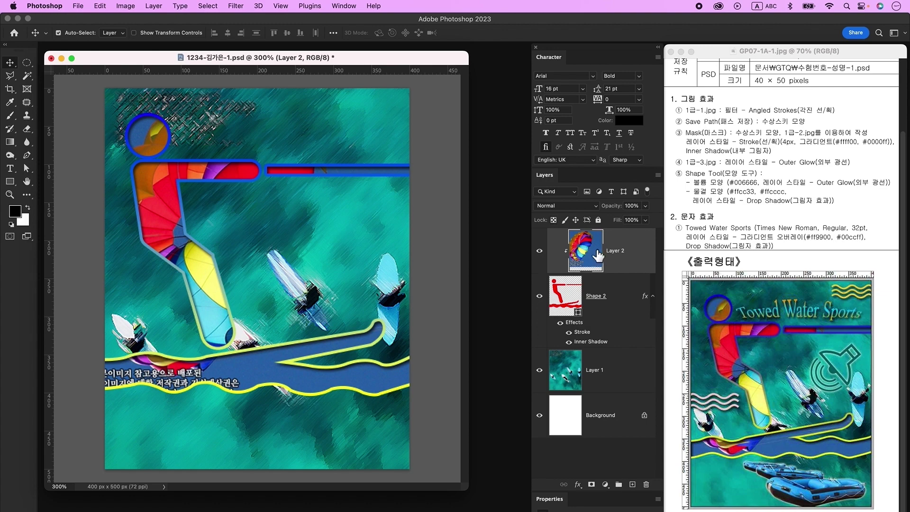
Open the boat photo 1급-3.jpg.
key(super+o)
click(456, 126)
click(646, 396)
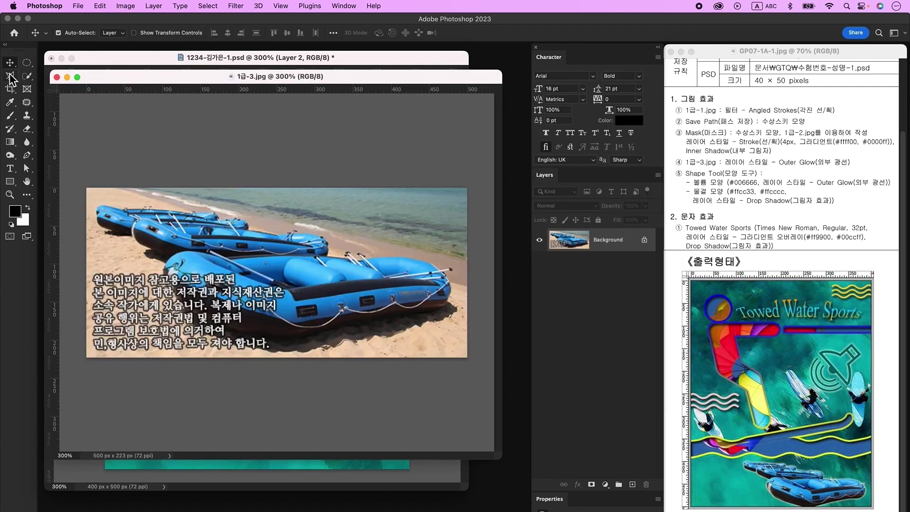
Isolate the blue boats on a new layer with the Quick Selection tool and hide the original Background layer.
click(26, 77)
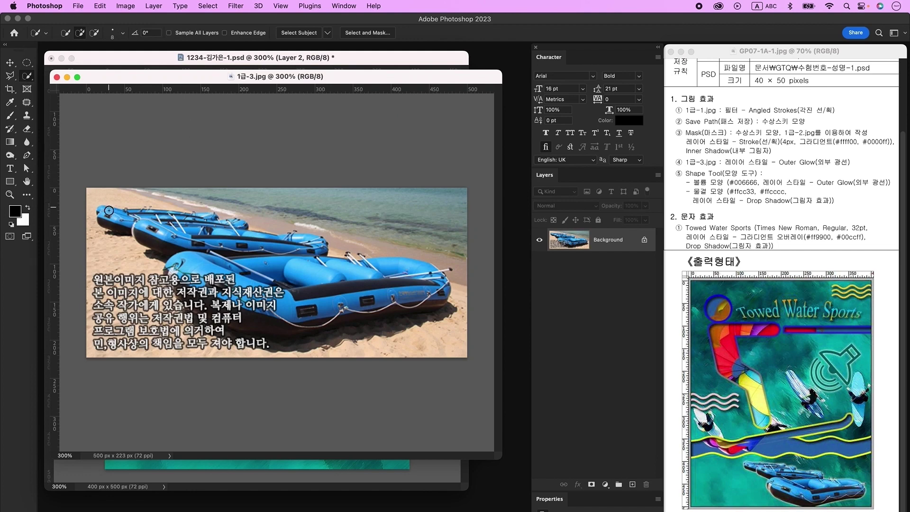
mouse_move(105, 212)
mouse_down()
mouse_move(188, 216)
mouse_move(316, 261)
mouse_move(160, 232)
mouse_move(348, 271)
mouse_move(360, 260)
mouse_move(399, 308)
mouse_move(203, 290)
mouse_move(374, 277)
mouse_up()
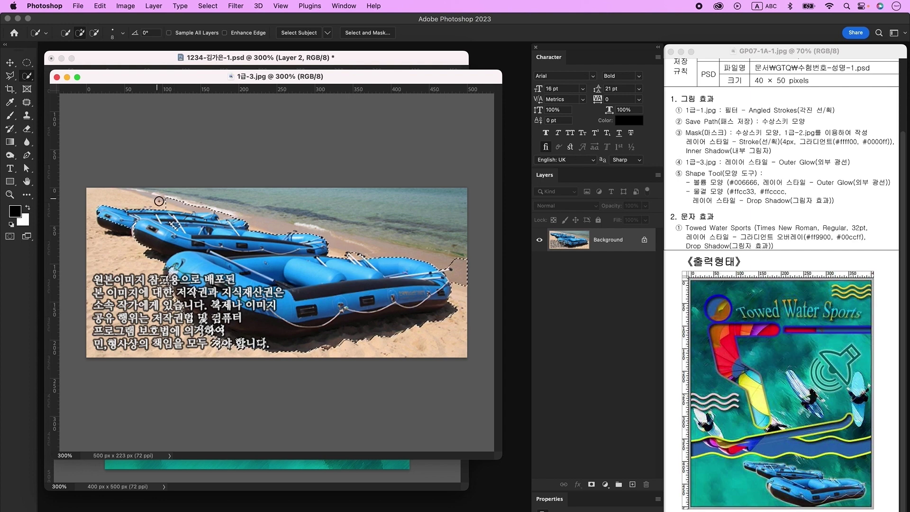
click(134, 231)
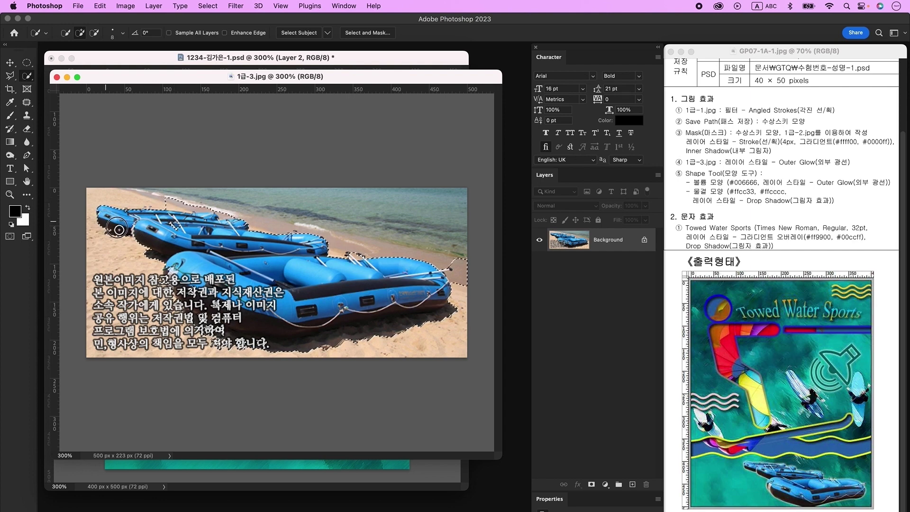
key(alt)
mouse_move(166, 203)
mouse_down()
mouse_move(200, 204)
mouse_move(171, 202)
mouse_up()
key(bracketleft)
key(super+j)
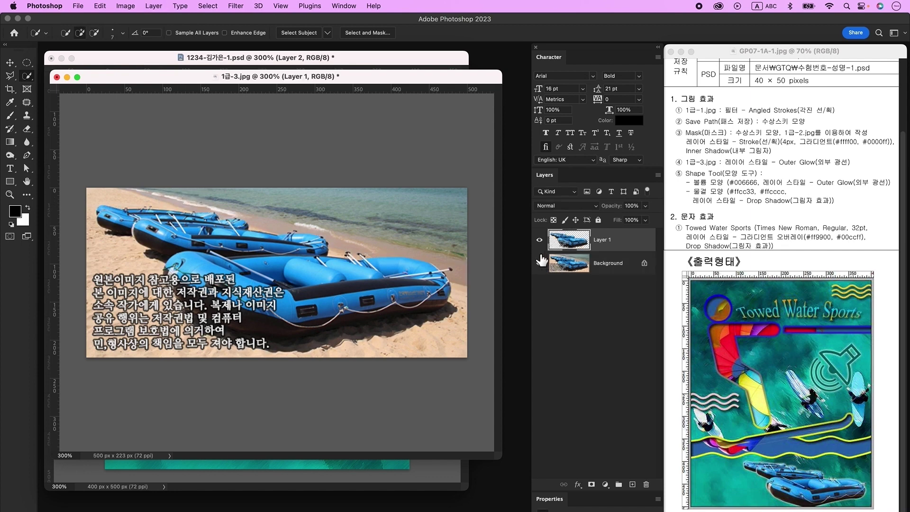
click(540, 263)
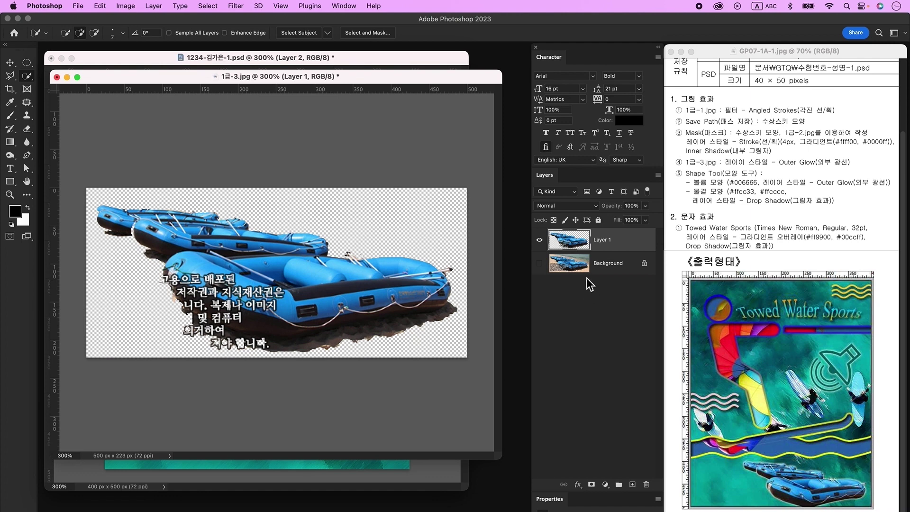
Draw a closed Pen path around the sand and shadow area beneath the boats, following the hulls' lower edges.
click(27, 157)
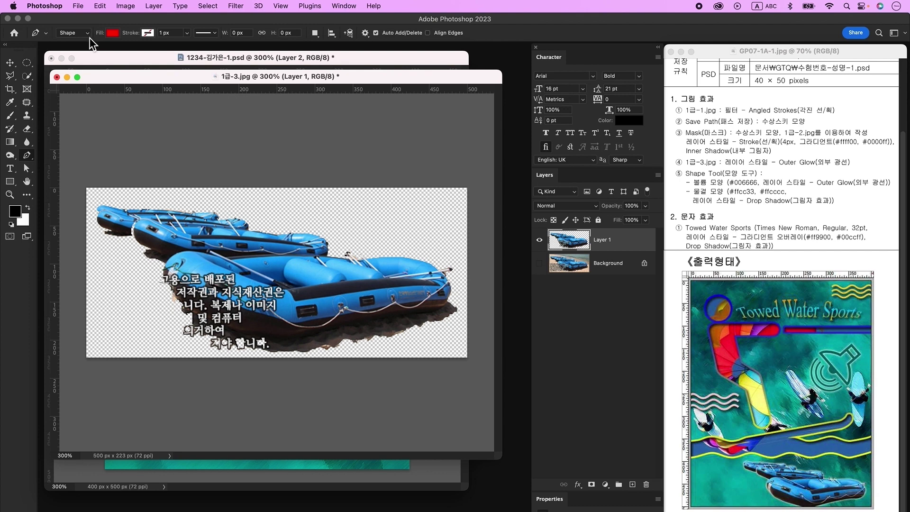
click(74, 34)
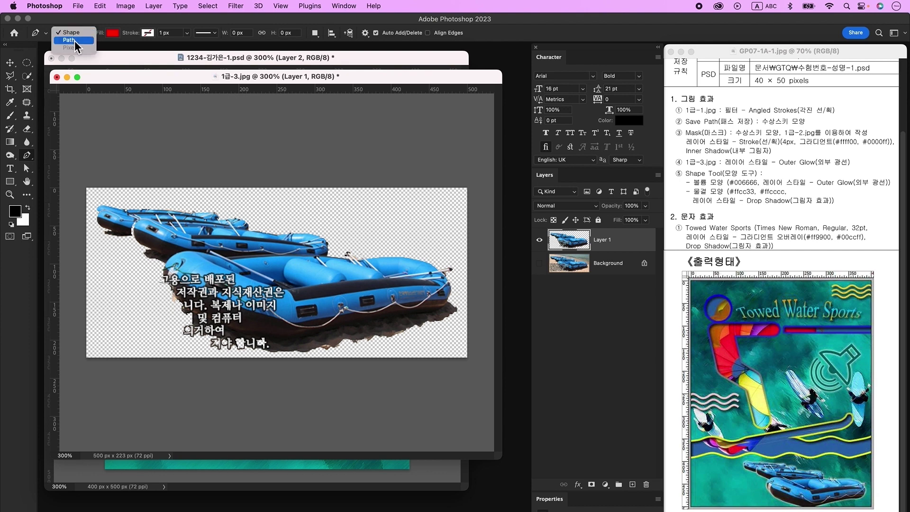
click(74, 41)
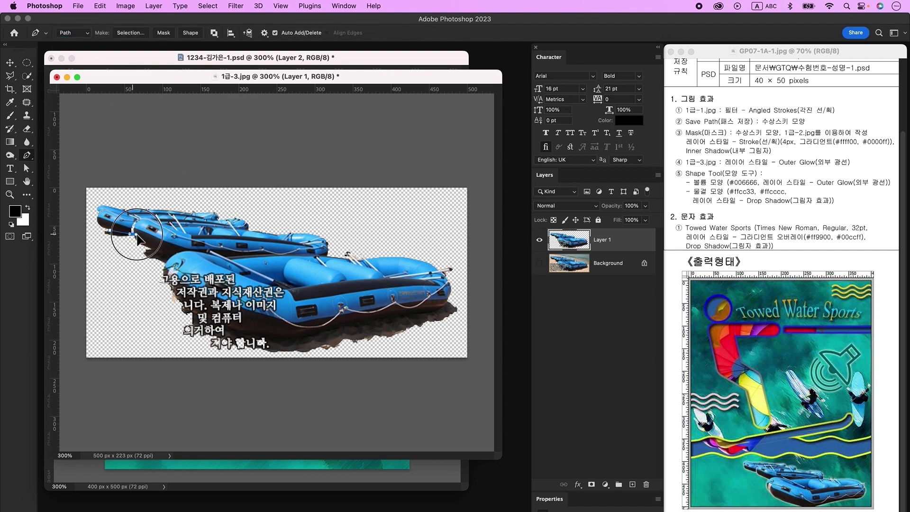
drag(138, 247, 148, 248)
click(173, 256)
click(163, 280)
click(283, 339)
drag(336, 330, 349, 335)
click(445, 300)
click(464, 297)
click(469, 345)
click(363, 369)
click(153, 361)
click(128, 325)
click(103, 274)
click(96, 246)
click(90, 232)
click(109, 230)
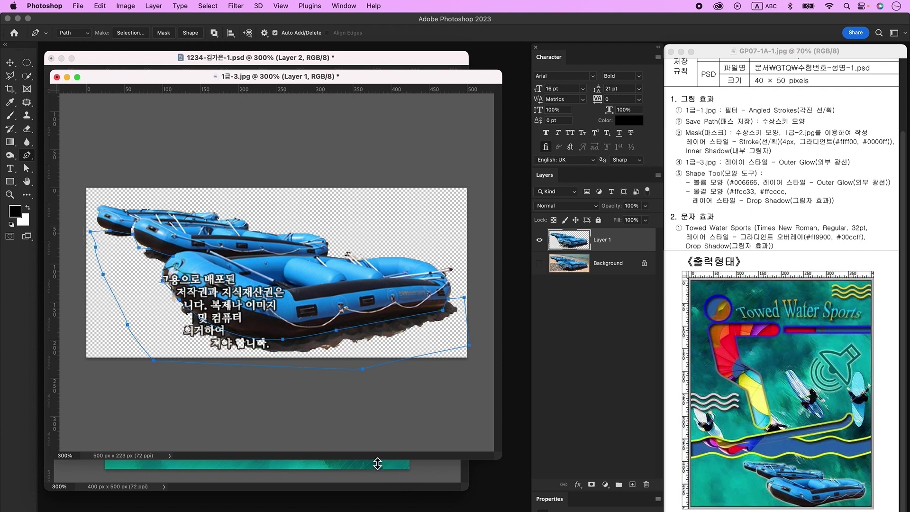
Turn the path into a selection, delete the enclosed sand and shadow from the boat layer, and deselect.
key(super+Return)
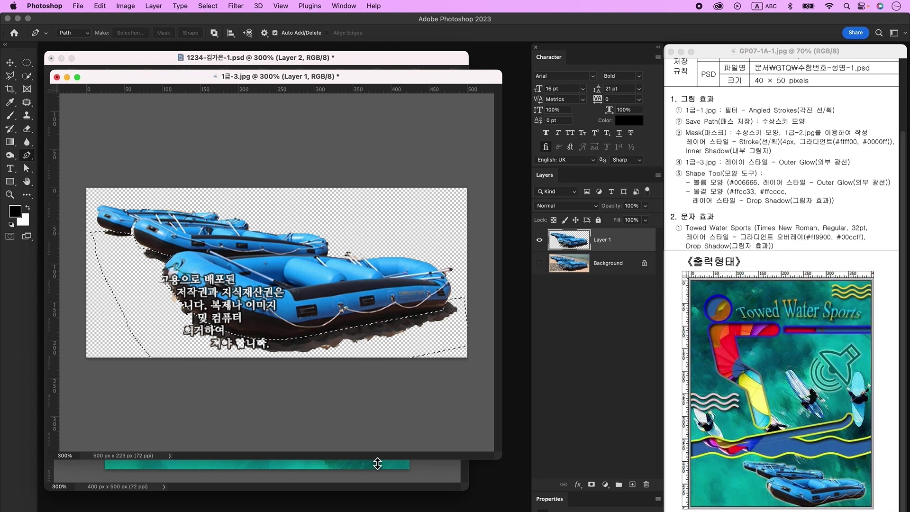
key(Delete)
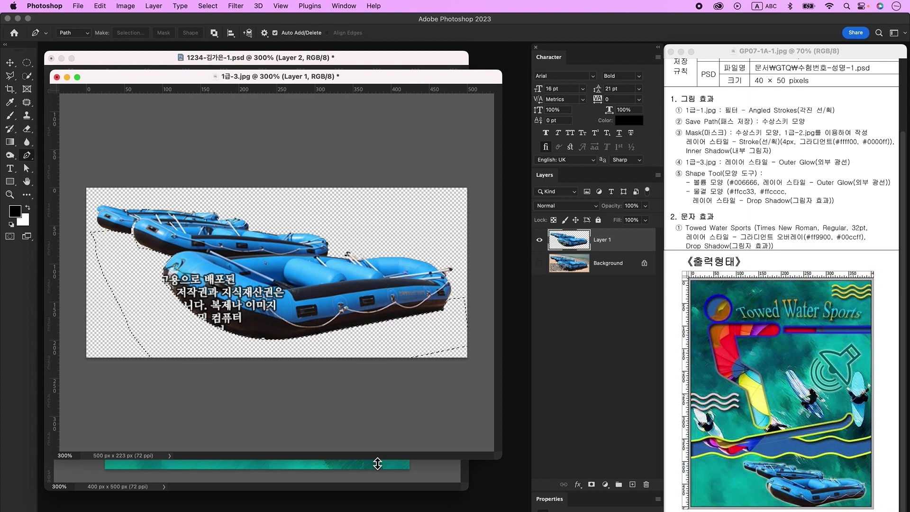
key(super+d)
Copy the cut-out boats into the 400 x 500 px composition and place them along its lower edge.
click(9, 62)
drag(103, 80, 291, 192)
drag(409, 400, 416, 303)
Scale the boats down and reposition them in the lower right corner of the composition.
key(super)
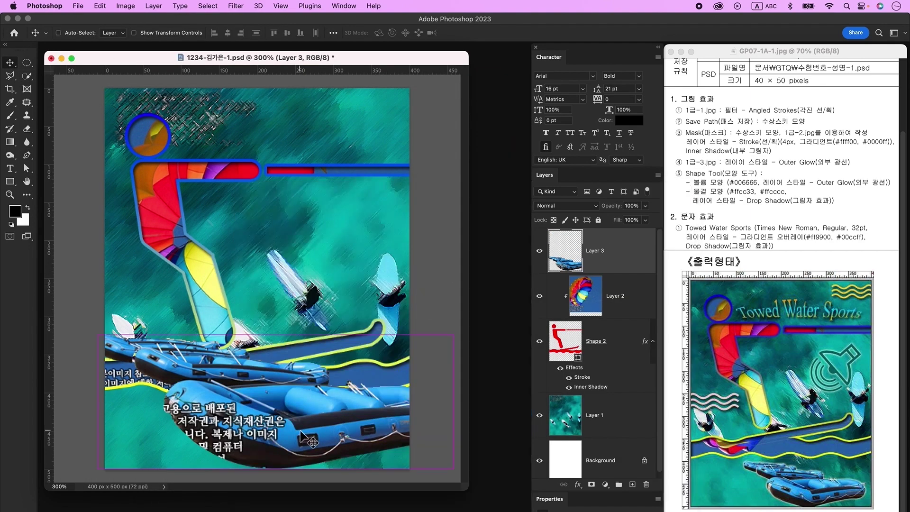
key(super+t)
drag(285, 336, 288, 393)
drag(304, 424, 327, 433)
key(Return)
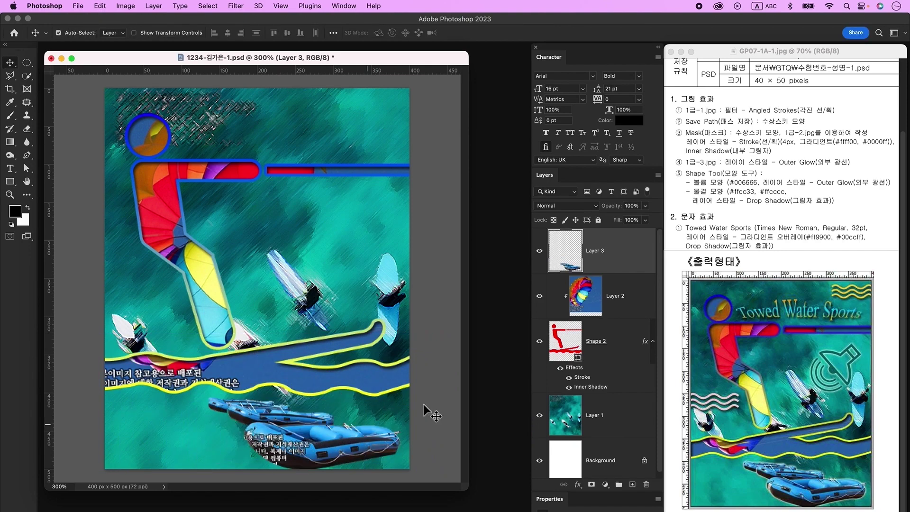
Add an Outer Glow layer style to the boat layer.
double_click(642, 255)
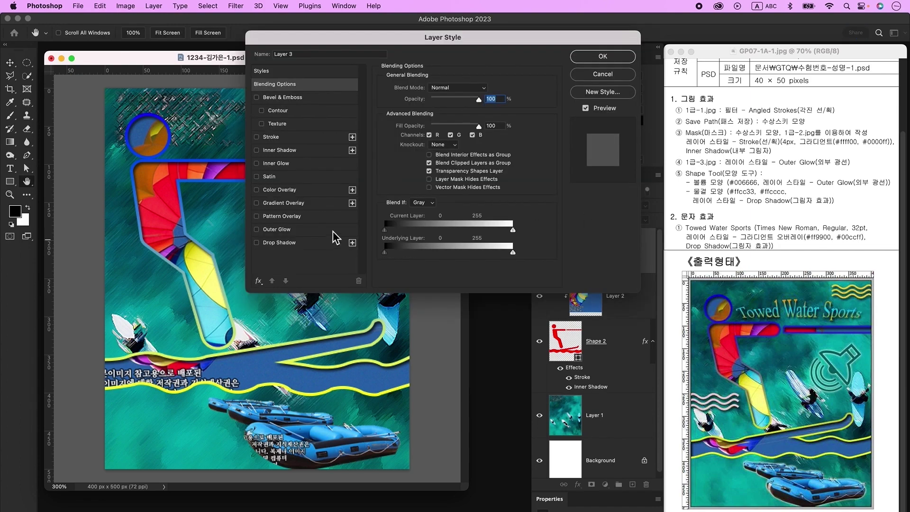
click(292, 230)
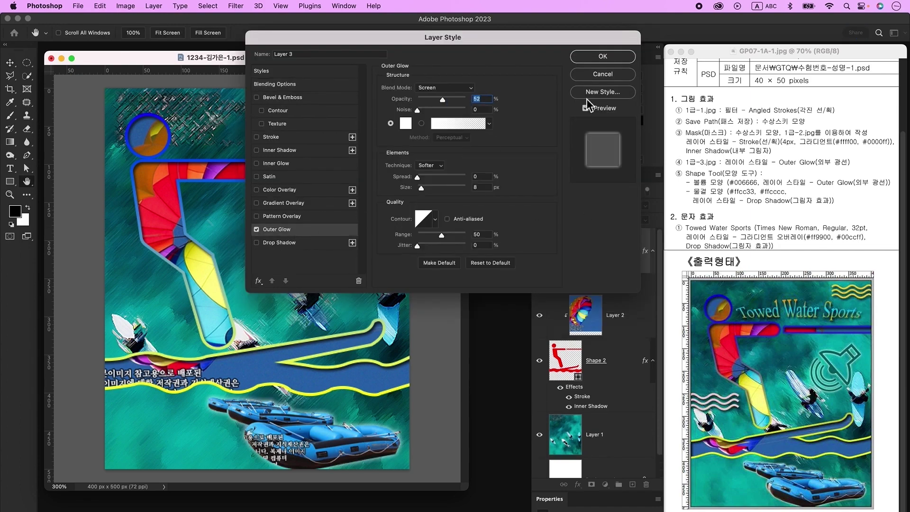
click(603, 56)
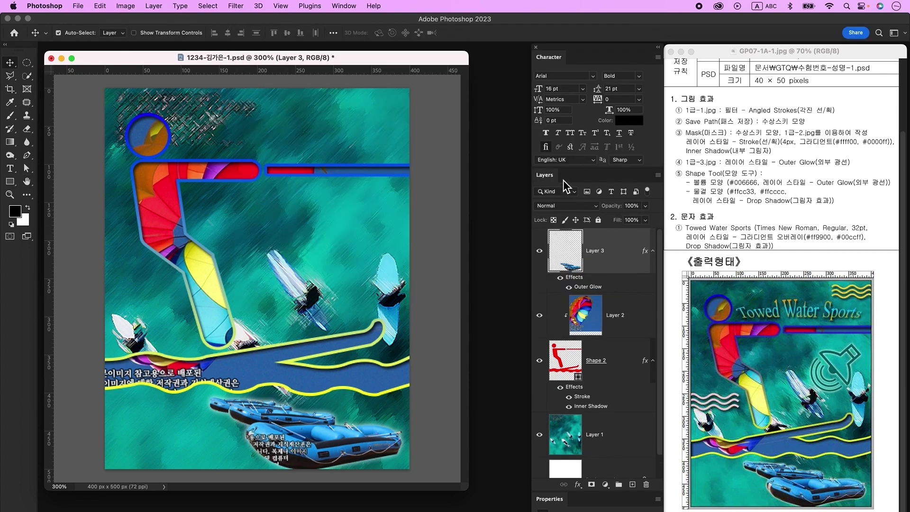
Draw the volume custom shape, about 89 x 70 px, on a new layer above the surfboards near the right edge.
click(632, 484)
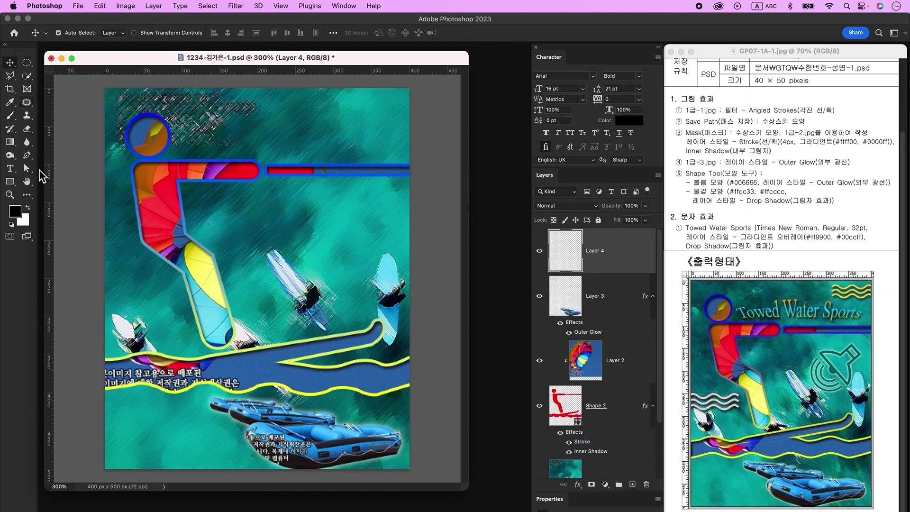
click(10, 181)
right_click(10, 181)
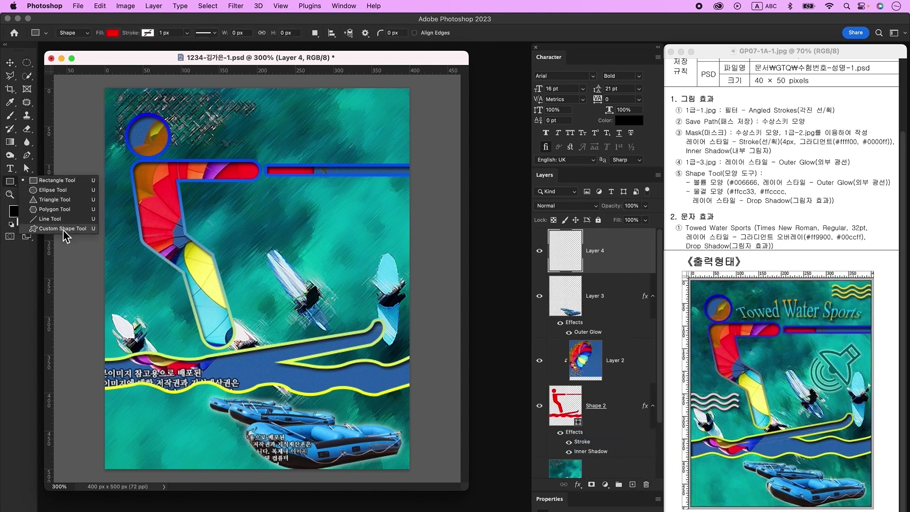
click(63, 230)
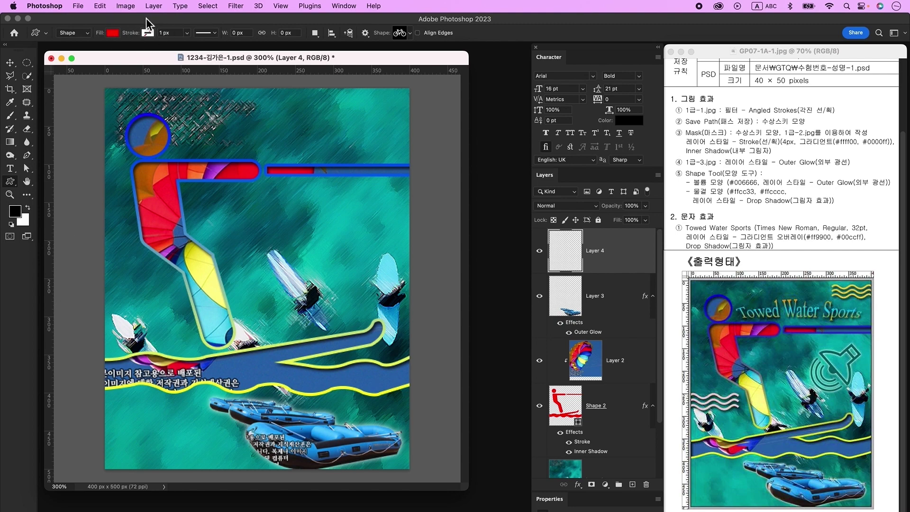
click(401, 33)
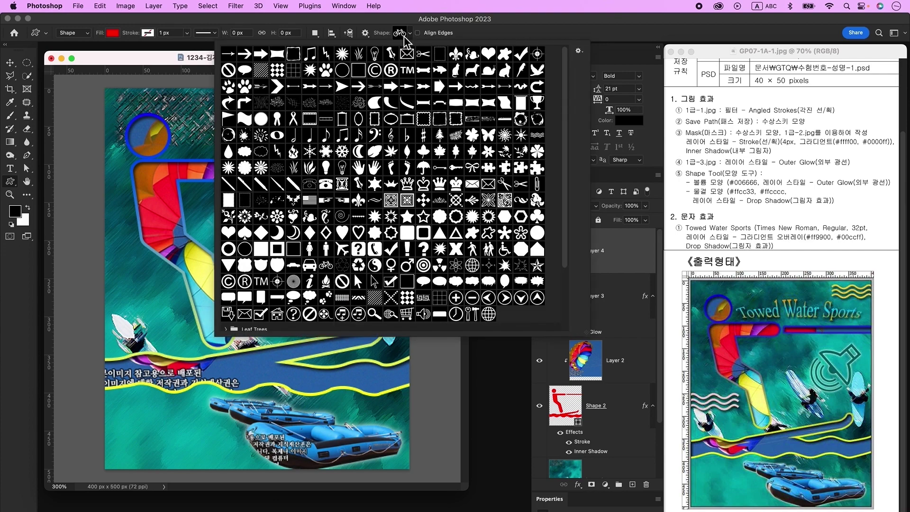
double_click(423, 314)
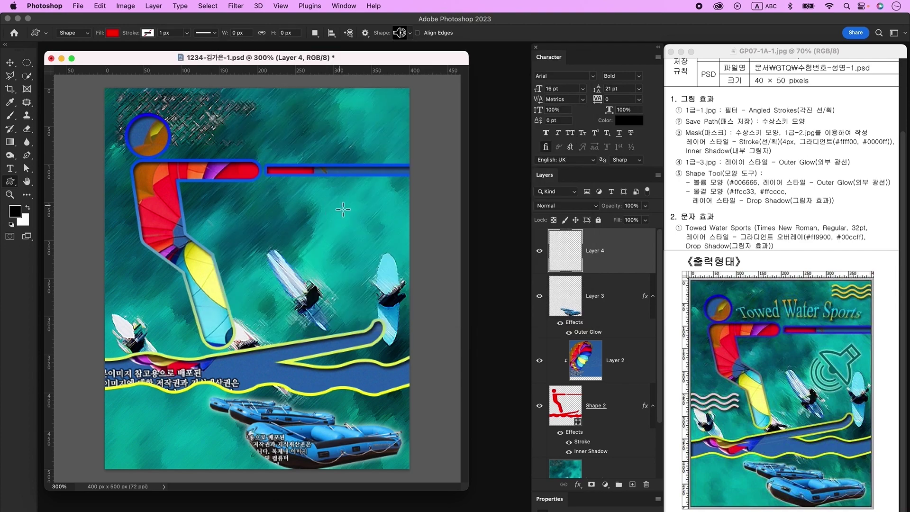
drag(335, 206, 386, 253)
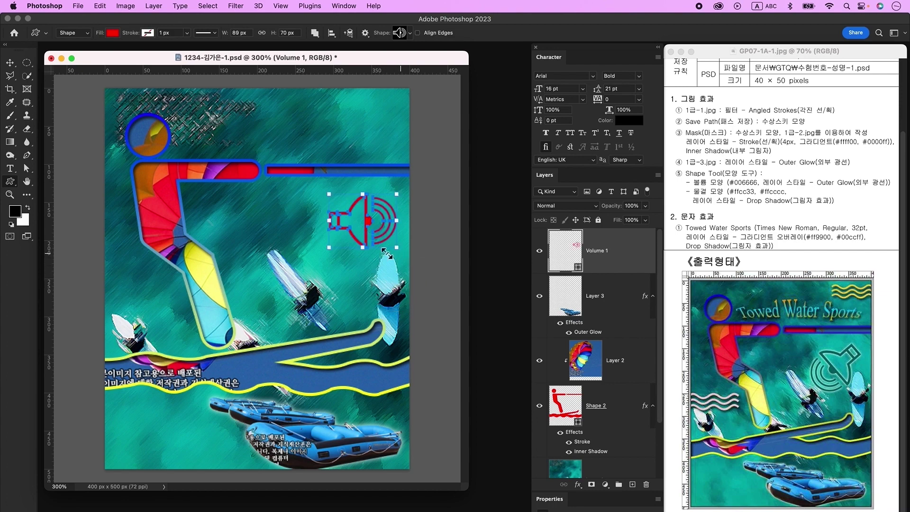
Set the volume shape's fill colour to #006666.
double_click(565, 253)
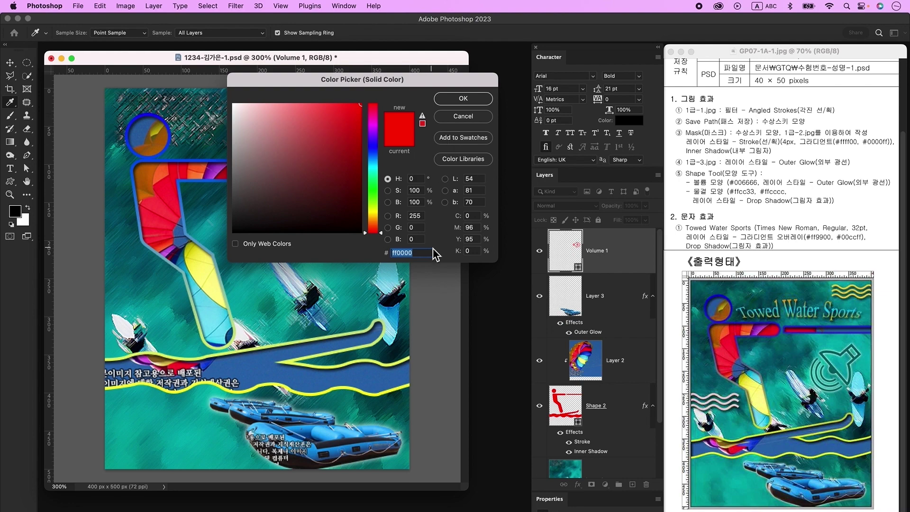
text(006666)
key(Return)
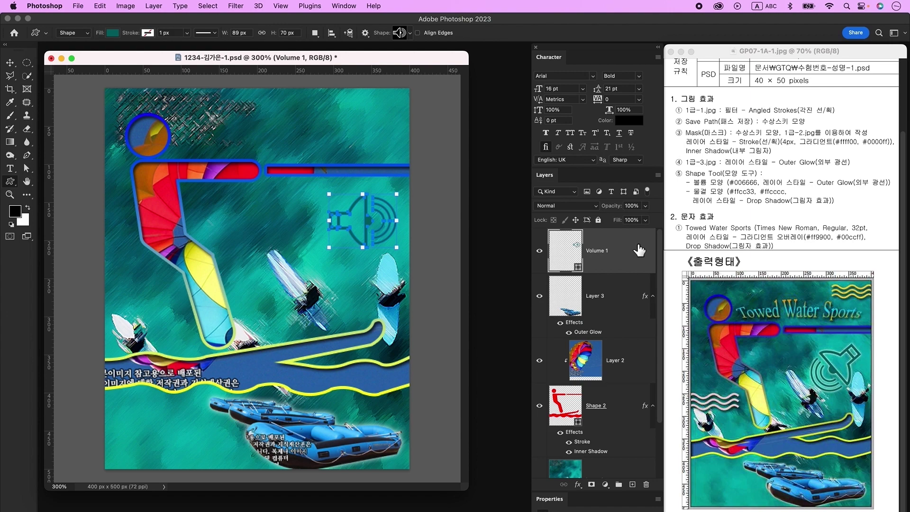
Add an Outer Glow layer style to the volume shape layer.
double_click(639, 250)
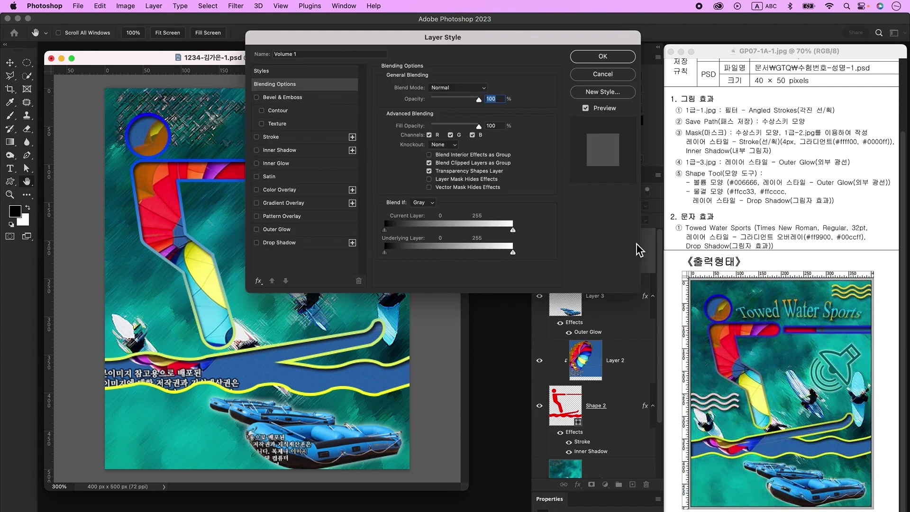
click(297, 232)
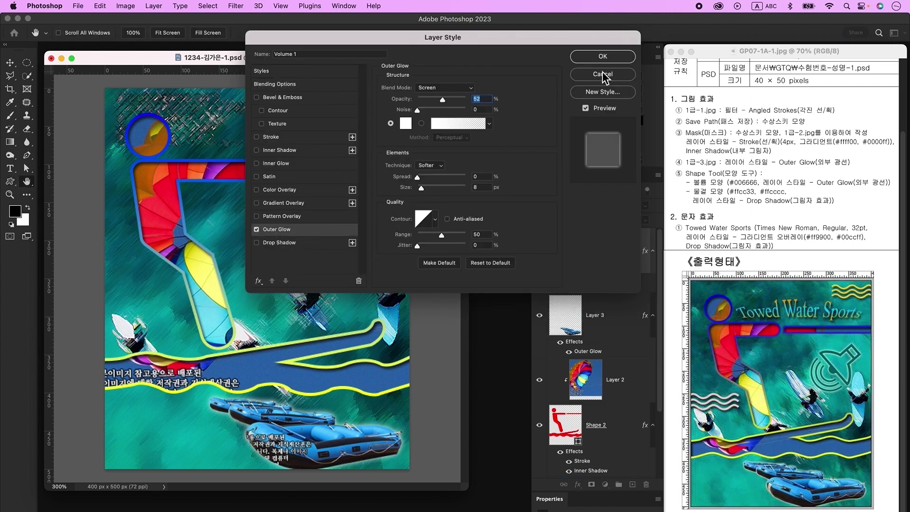
click(603, 57)
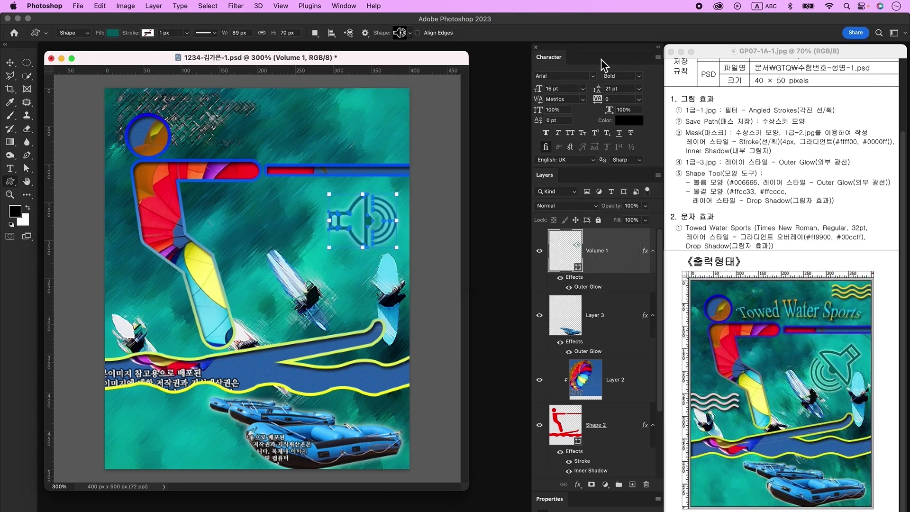
Flip the volume shape horizontally and rotate it so the speaker's narrow end points to the upper right.
key(super+t)
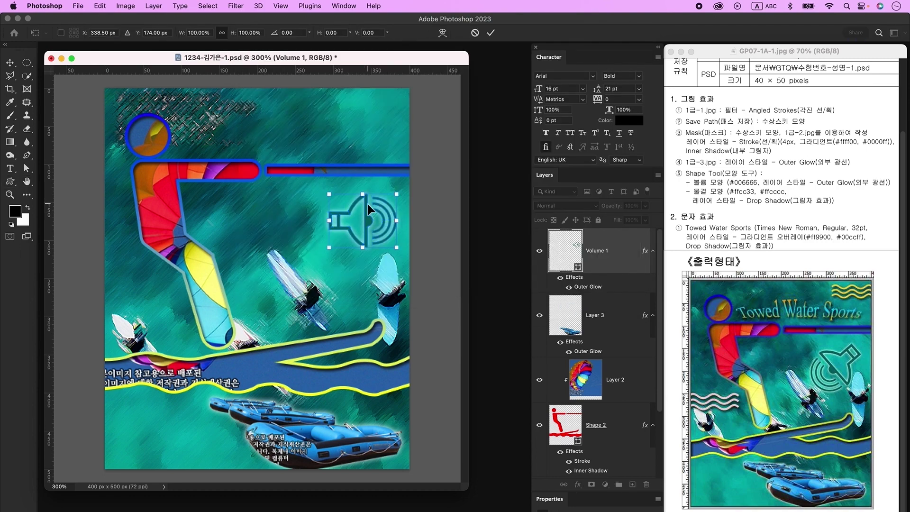
right_click(369, 209)
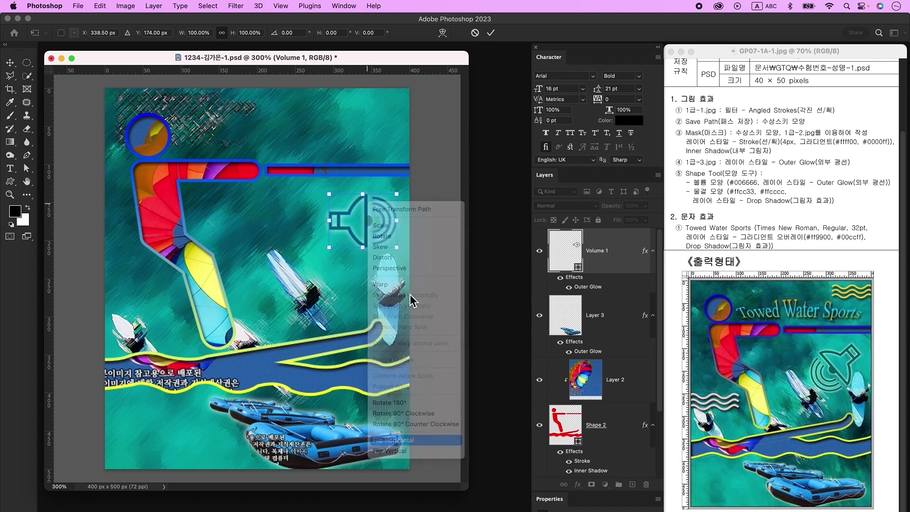
click(409, 439)
drag(408, 242, 422, 203)
key(Return)
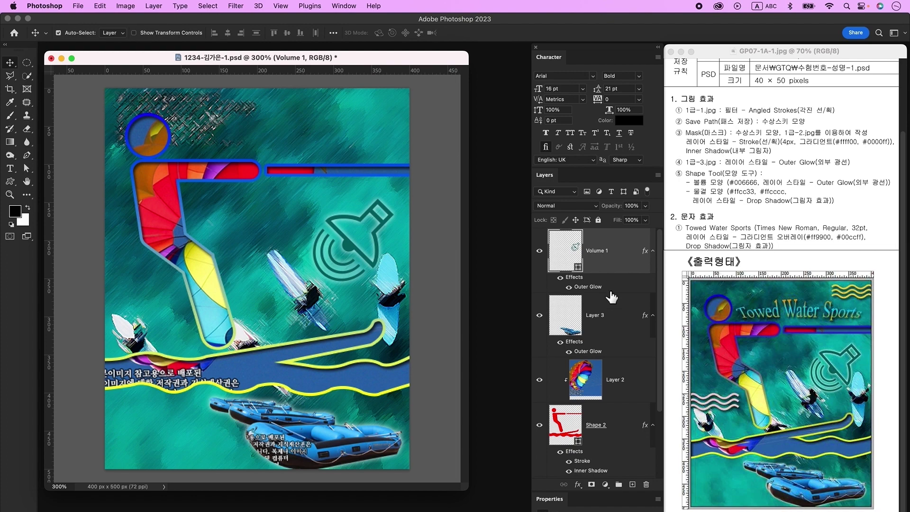
Draw the waves custom shape, about 84 x 28 px, on a new layer in the upper right corner of the composition.
click(632, 484)
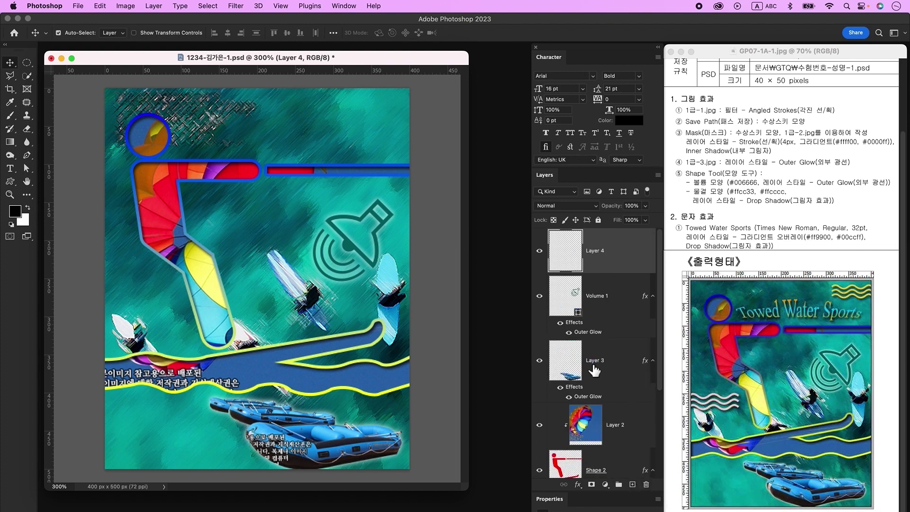
click(10, 181)
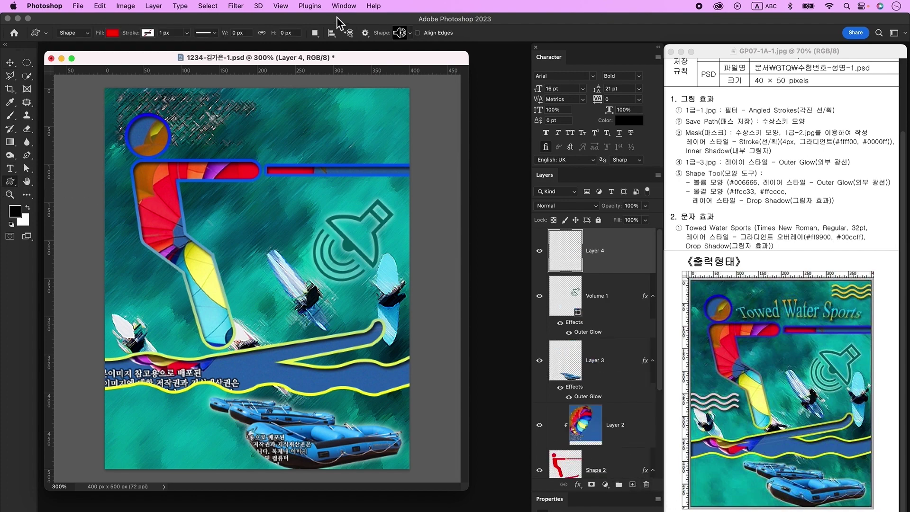
click(403, 34)
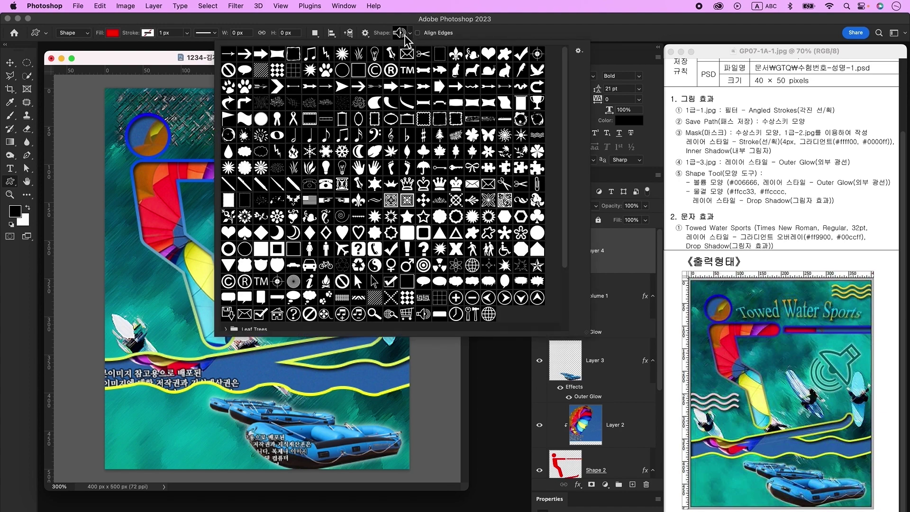
double_click(537, 134)
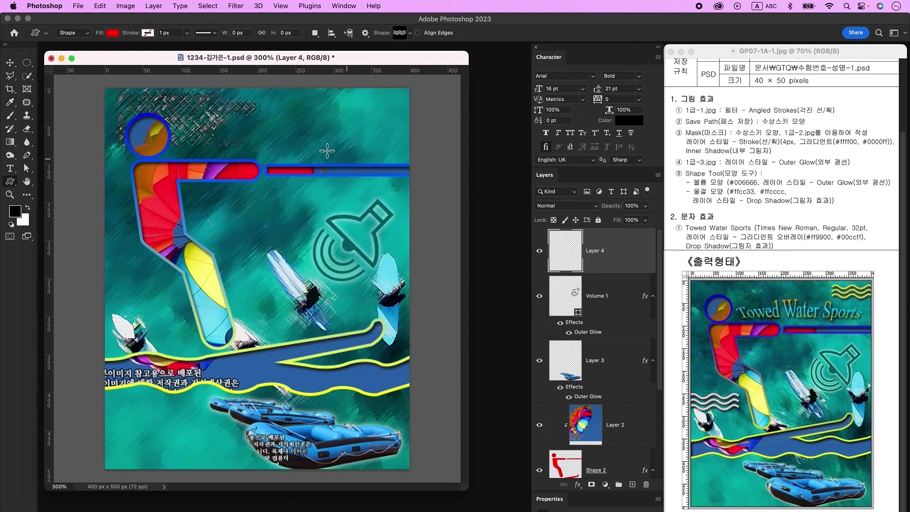
drag(358, 101, 414, 124)
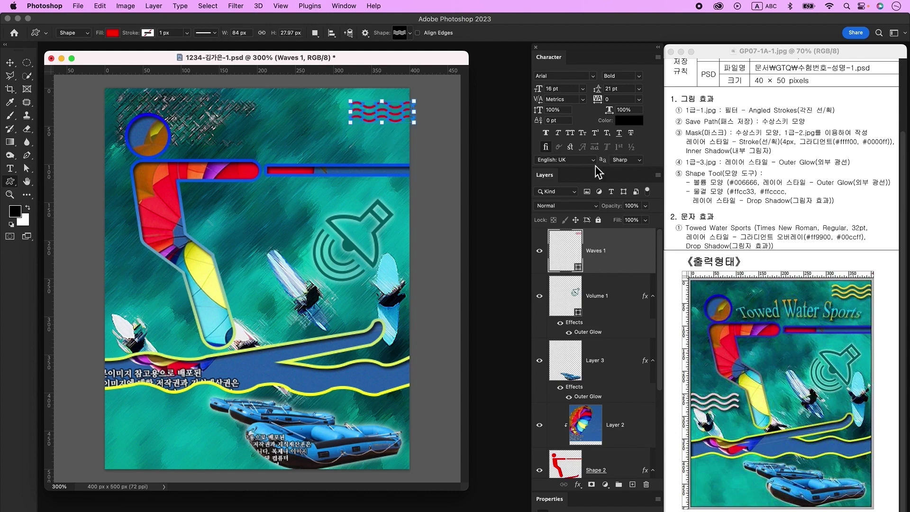
Set the waves shape's fill colour to #ffcc33 and add a Drop Shadow layer style to it.
double_click(575, 252)
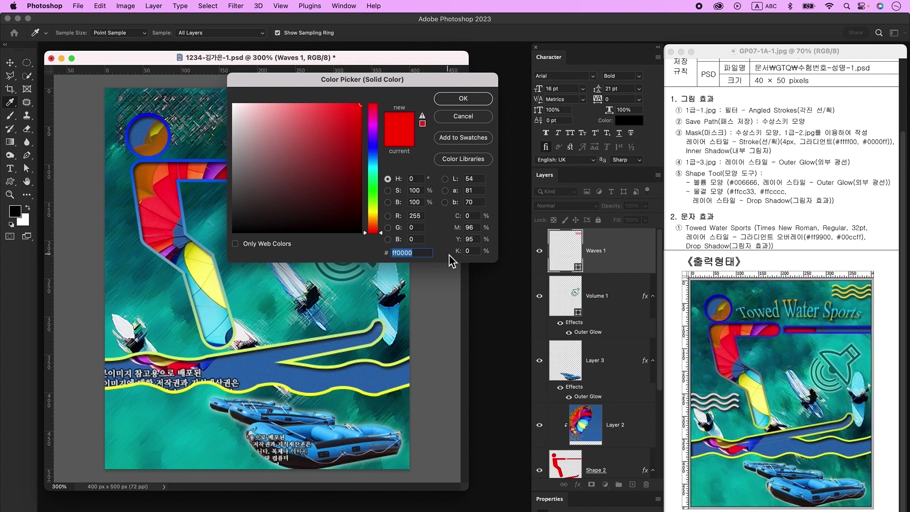
text(ffcc33)
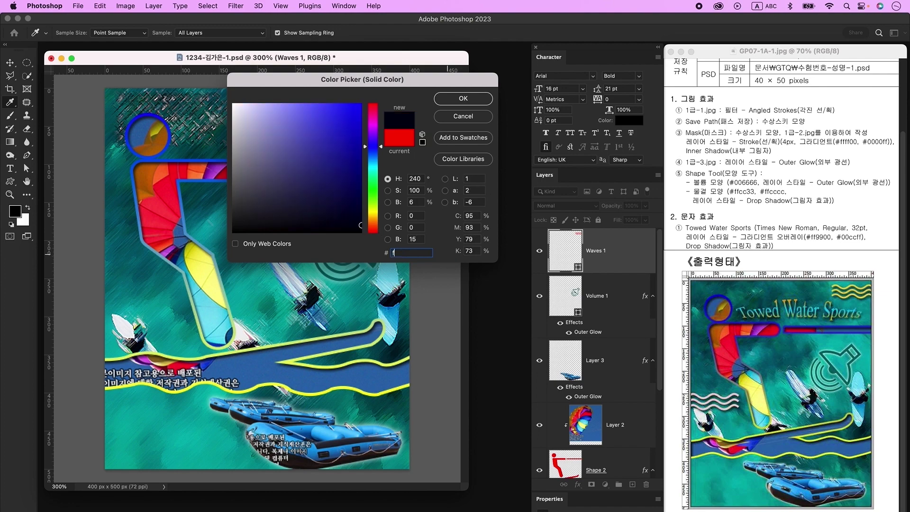
key(Return)
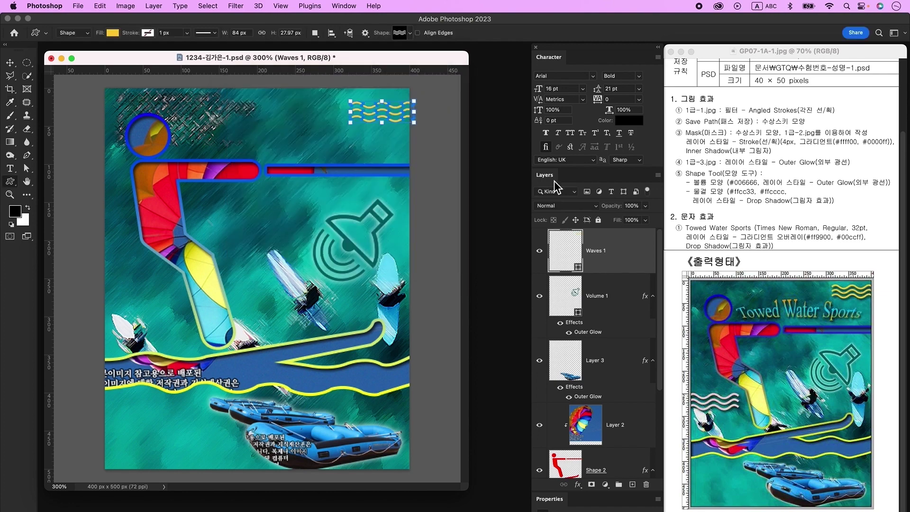
double_click(631, 254)
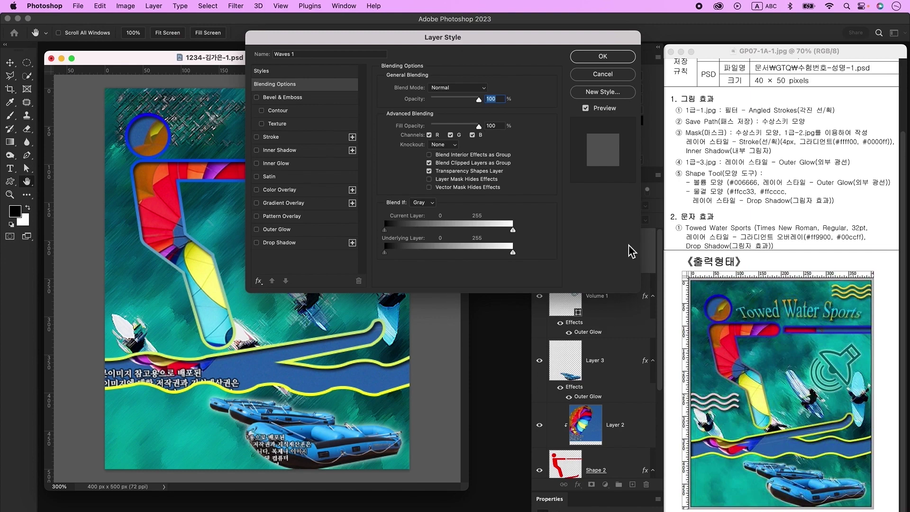
click(296, 242)
click(603, 57)
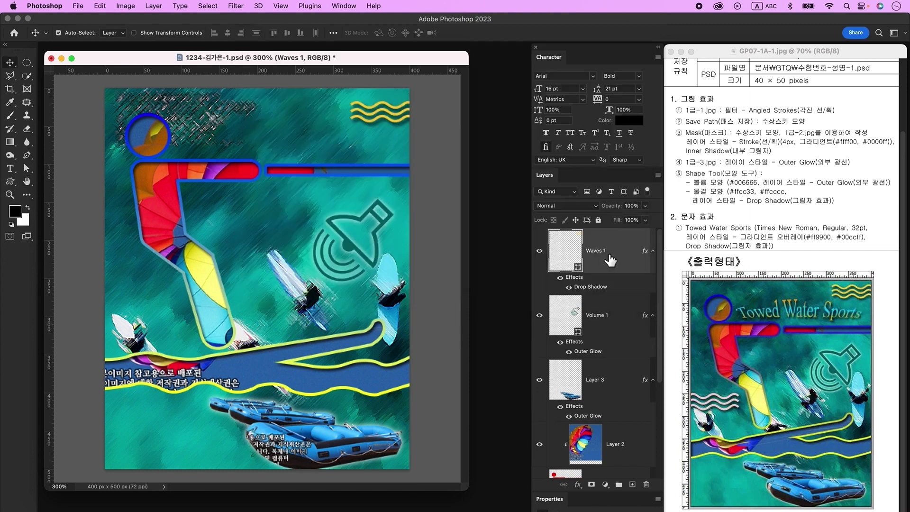
Duplicate the waves shape layer and move the copy to the left edge, just above the lower-left surfboard.
key(super+j)
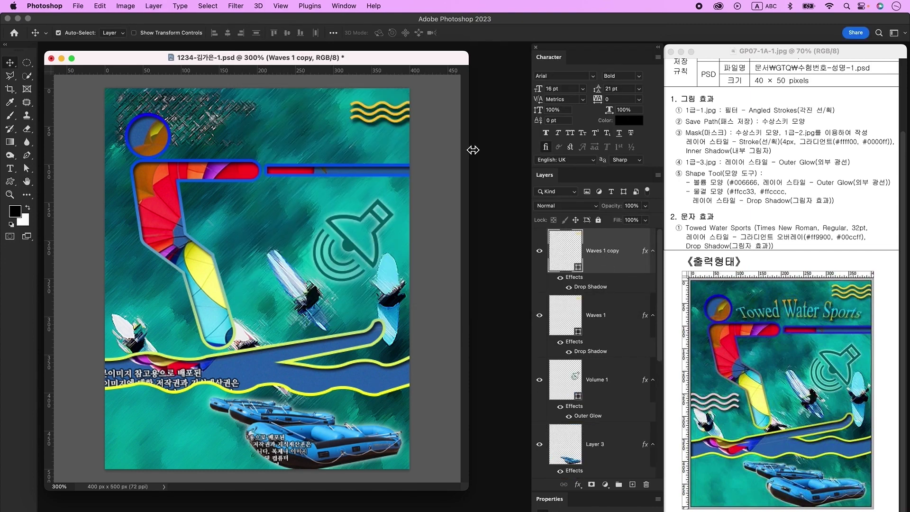
key(super+t)
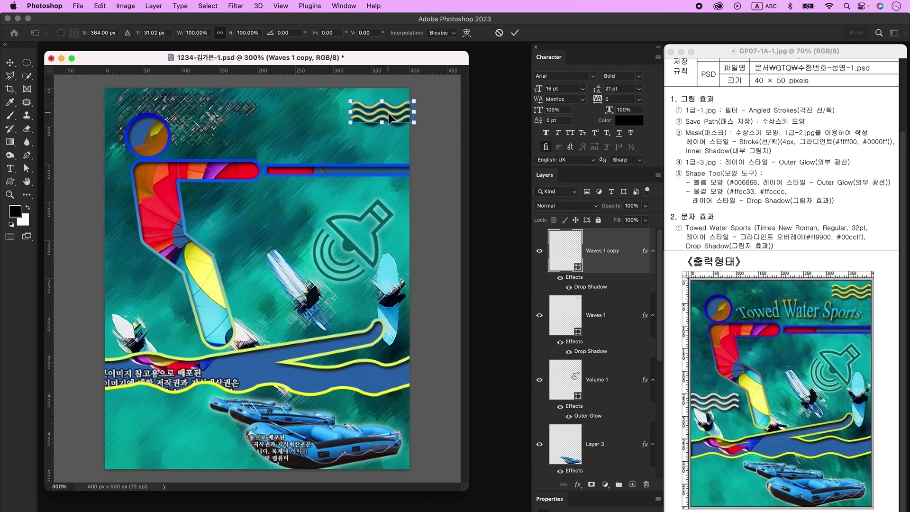
drag(389, 117, 155, 300)
key(Return)
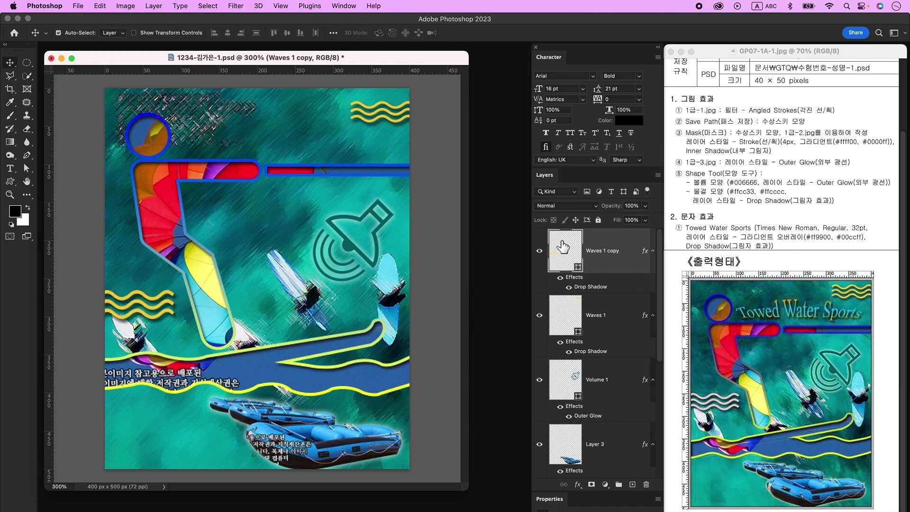
Set the fill colour of the copied waves shape to #ffcccc.
double_click(563, 247)
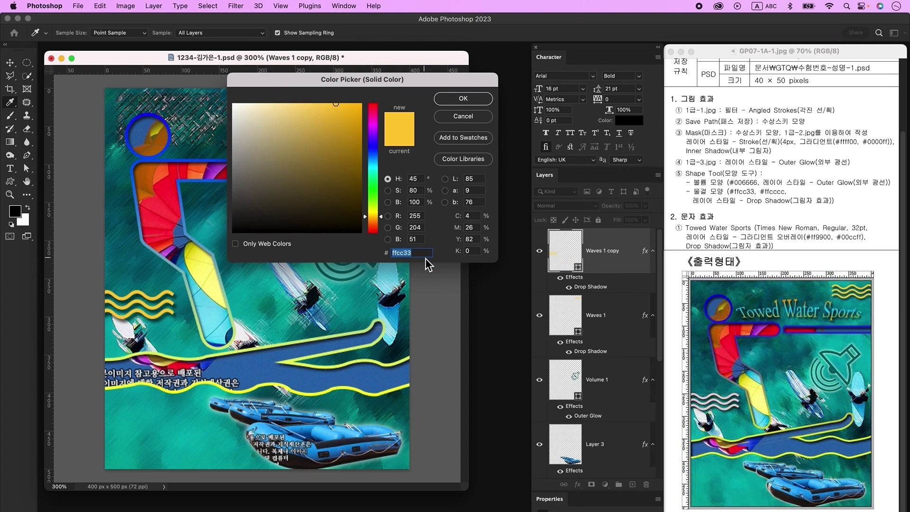
text(ffcccc)
key(Return)
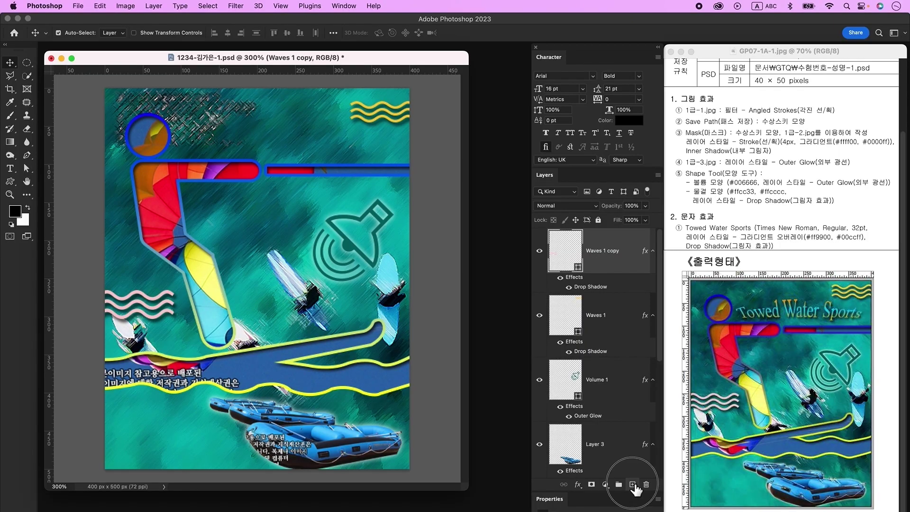
Add the text "Towed Water Sports" on a new layer between the skier and the volume shape.
click(632, 484)
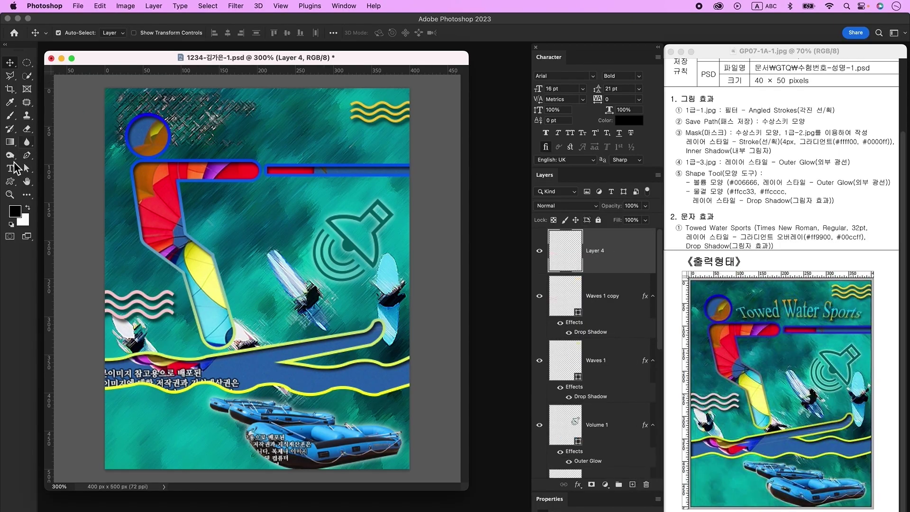
click(12, 172)
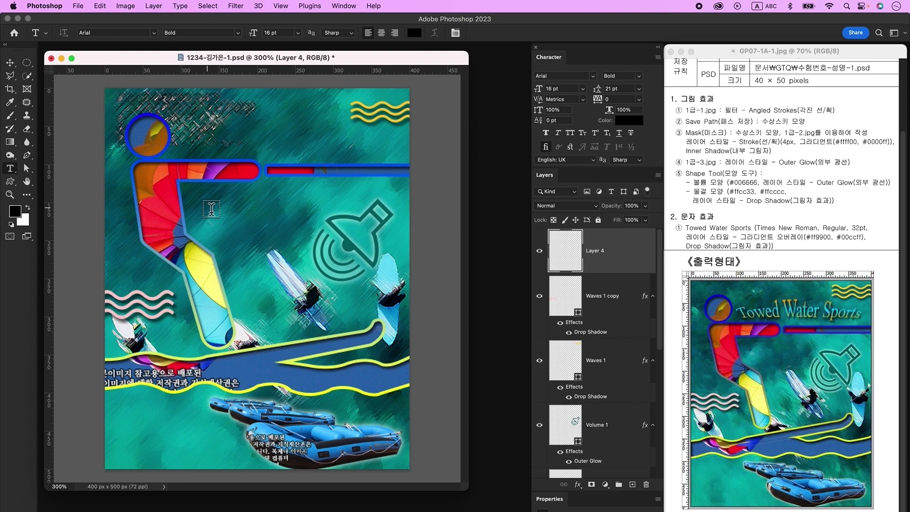
click(208, 208)
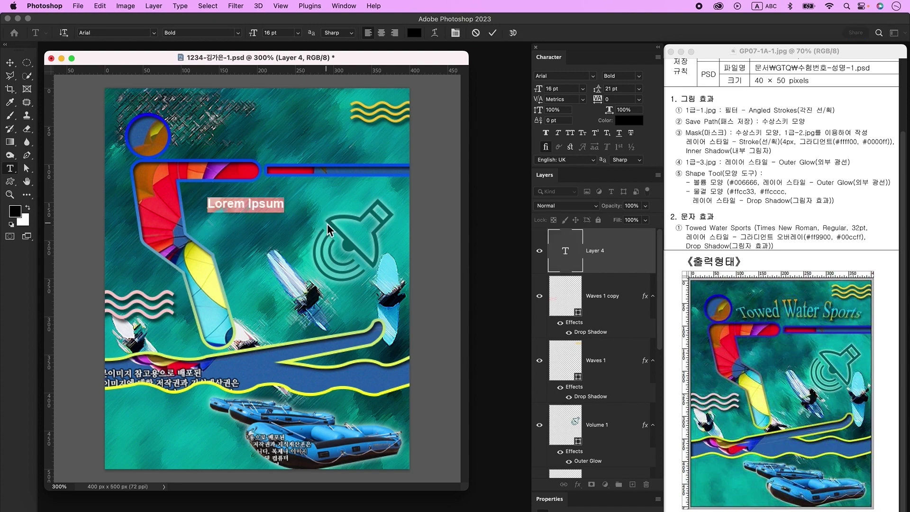
text(Towed Water Sports)
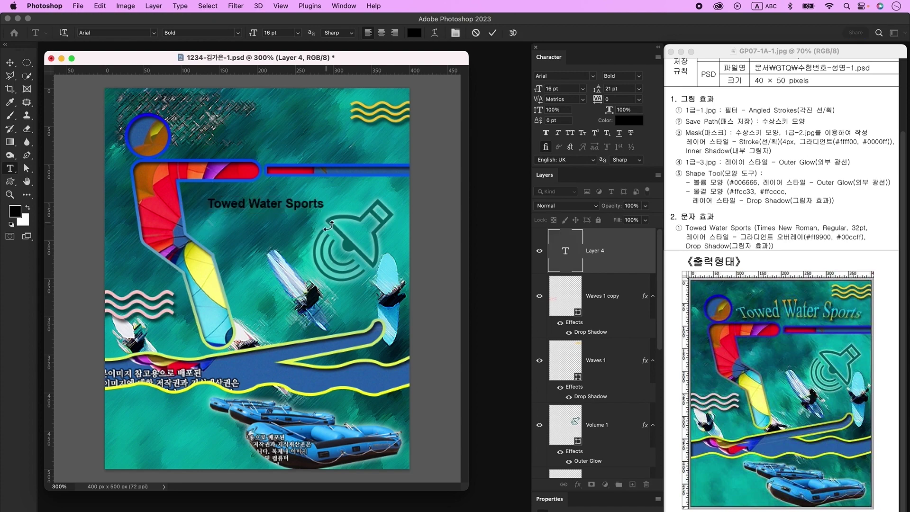
key(super+Return)
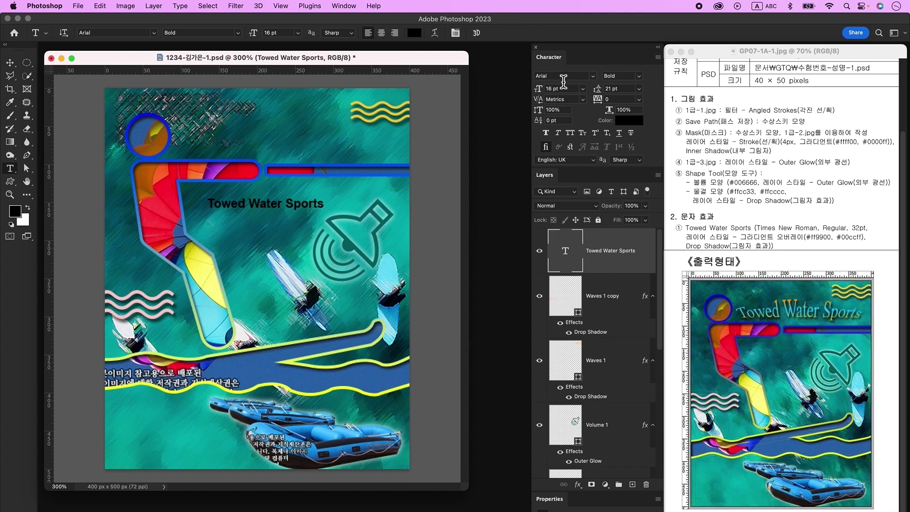
Set the "Towed Water Sports" text to Times New Roman Regular at 32 pt.
click(563, 76)
text(Times New Roman)
click(561, 89)
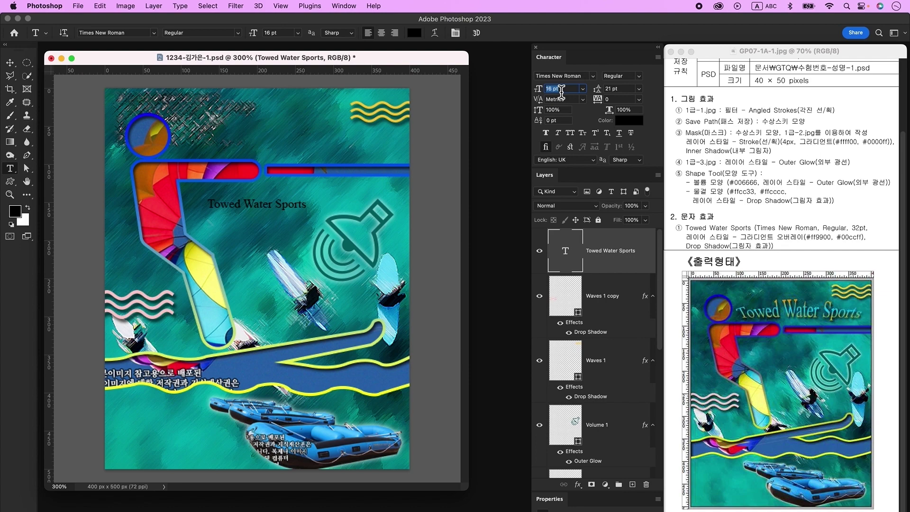
text(32)
key(Return)
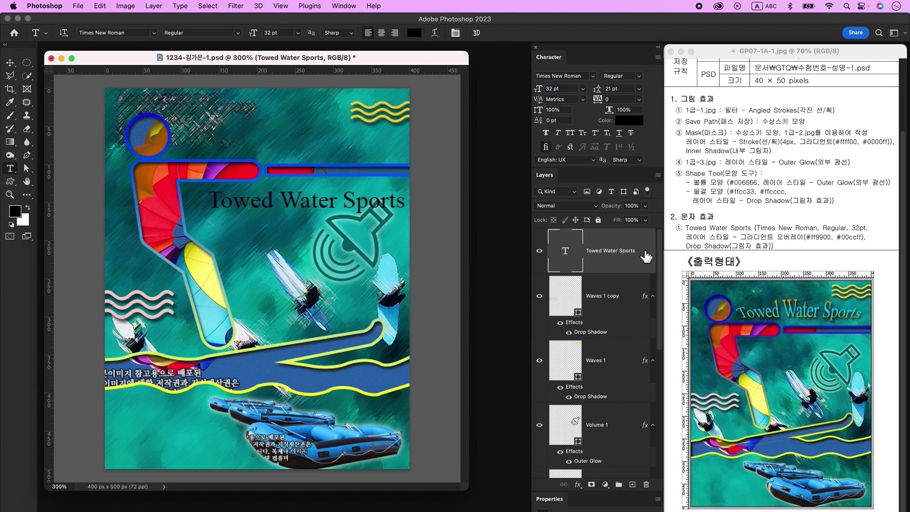
Add a Gradient Overlay from #ff9900 to #00ccff with the Reflected style to the "Towed Water Sports" text.
double_click(646, 256)
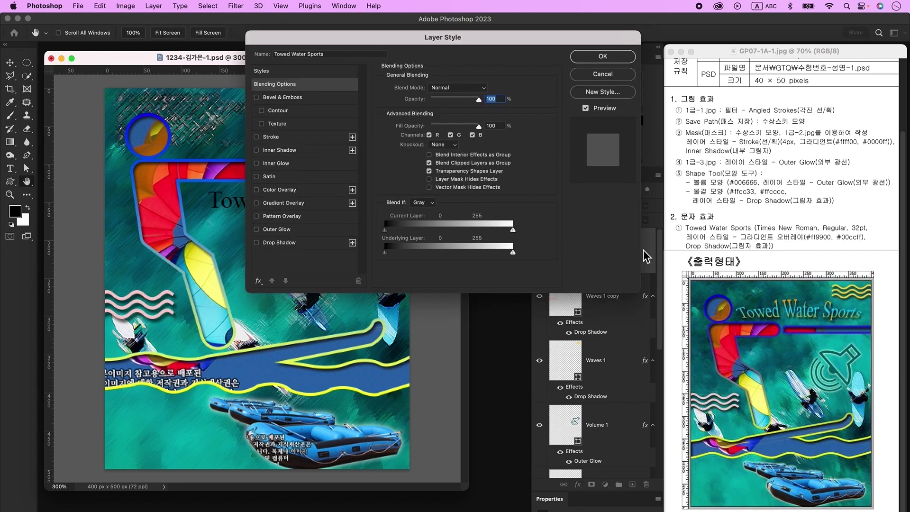
click(294, 204)
click(445, 111)
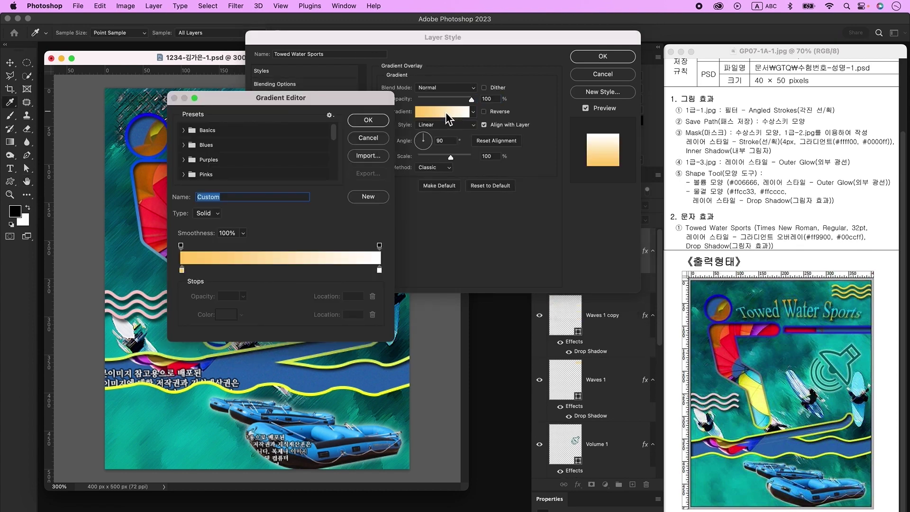
click(181, 271)
double_click(181, 271)
text(ff9900)
key(Return)
double_click(380, 271)
text(00ccff)
key(Return)
click(378, 131)
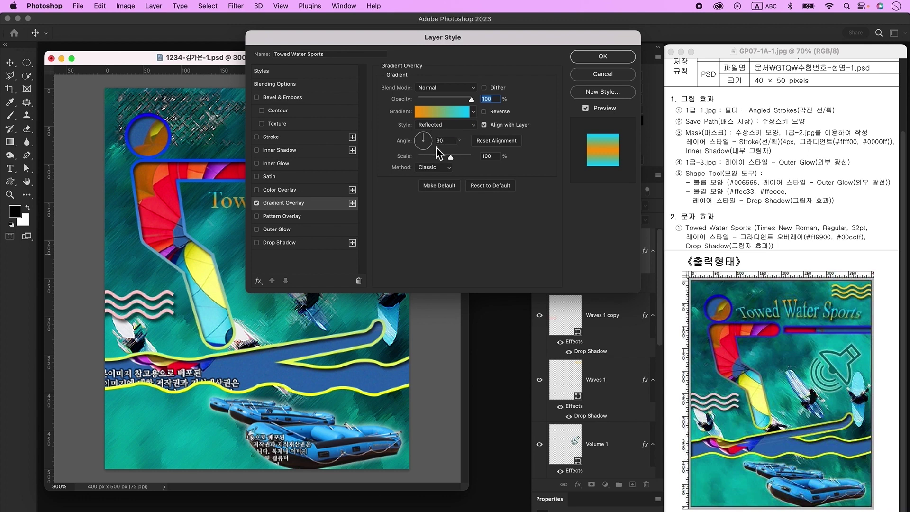
Add a Drop Shadow to the "Towed Water Sports" text layer and apply the layer styles.
click(256, 242)
key(Return)
key(t)
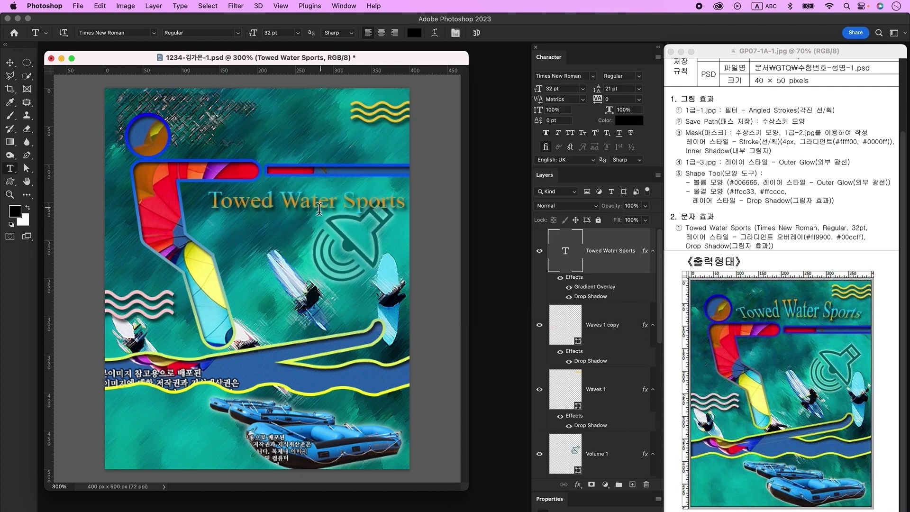
Reverse the direction of the text layer's Gradient Overlay.
click(638, 271)
double_click(637, 271)
click(294, 204)
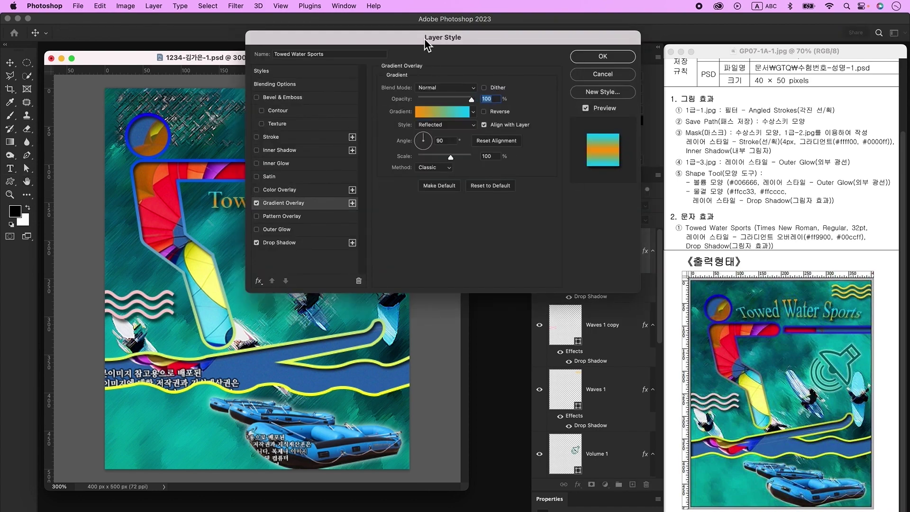
drag(409, 44, 511, 55)
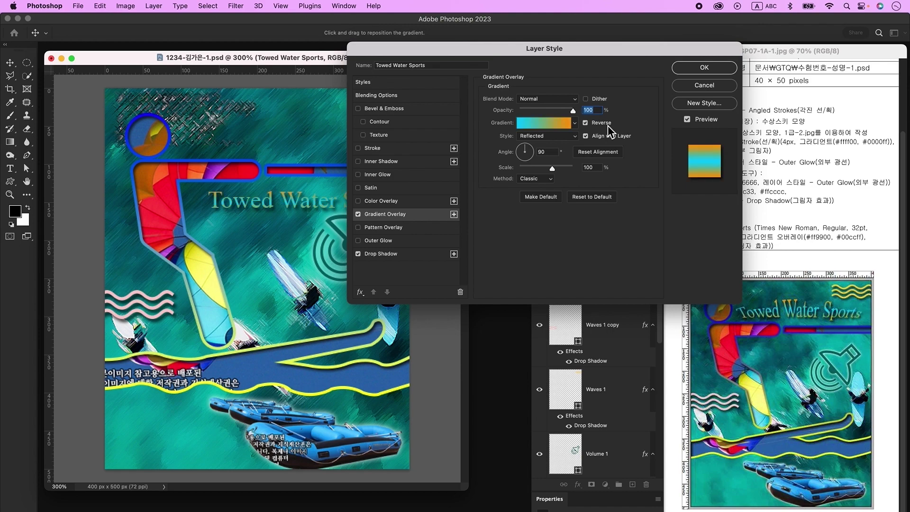
click(701, 69)
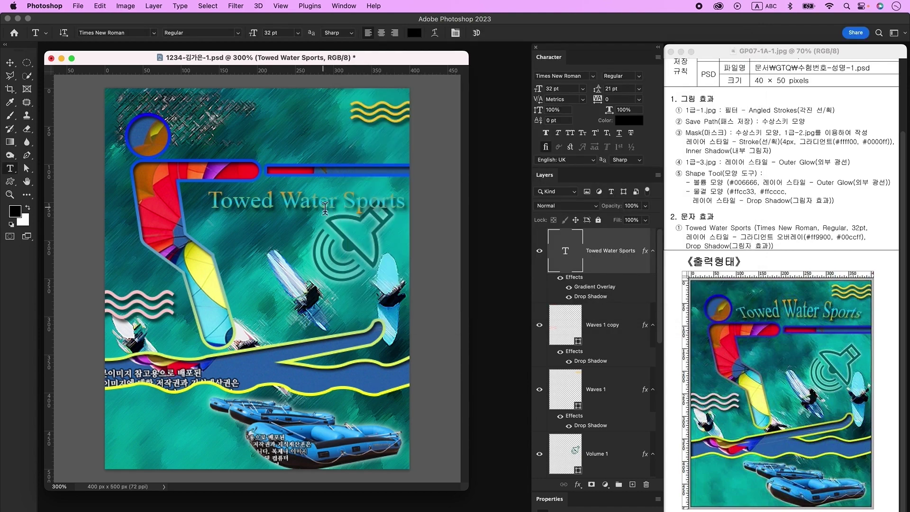
Warp the "Towed Water Sports" text with the Shell Upper style and a horizontal bend of +41%.
click(435, 37)
click(465, 123)
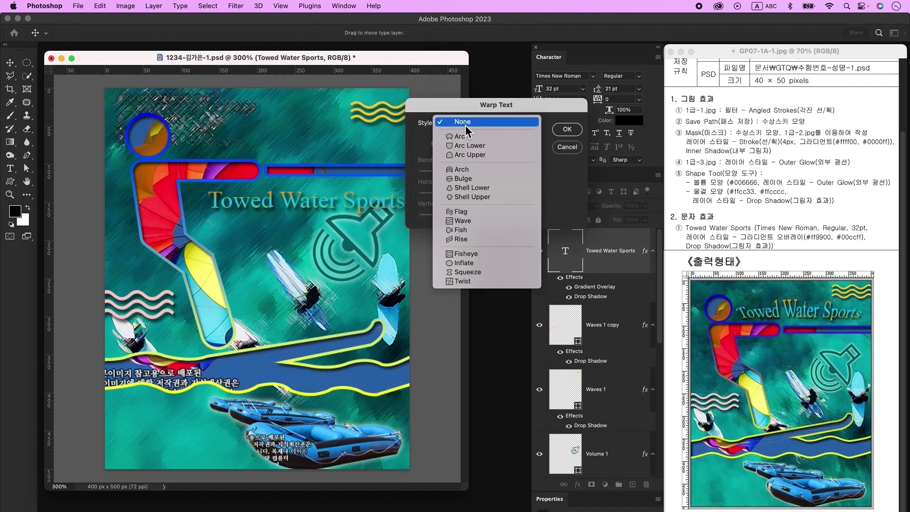
click(478, 198)
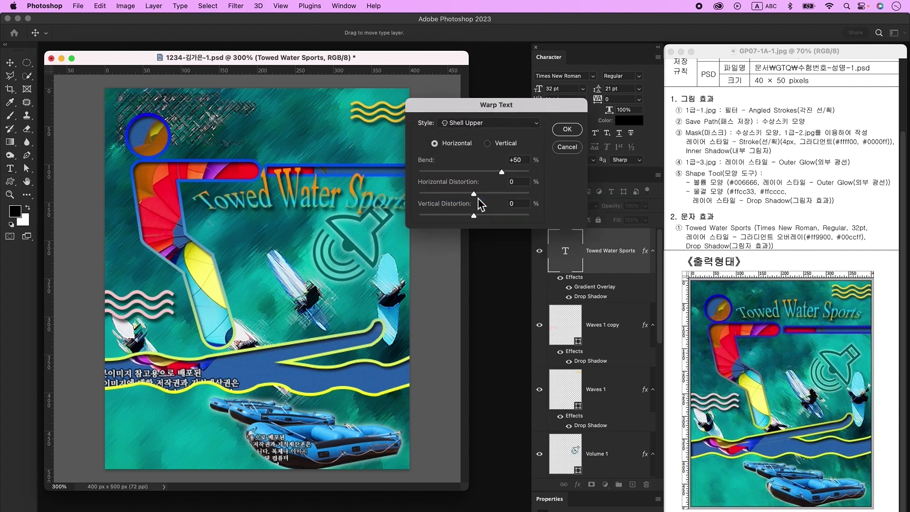
click(501, 173)
drag(502, 173, 497, 173)
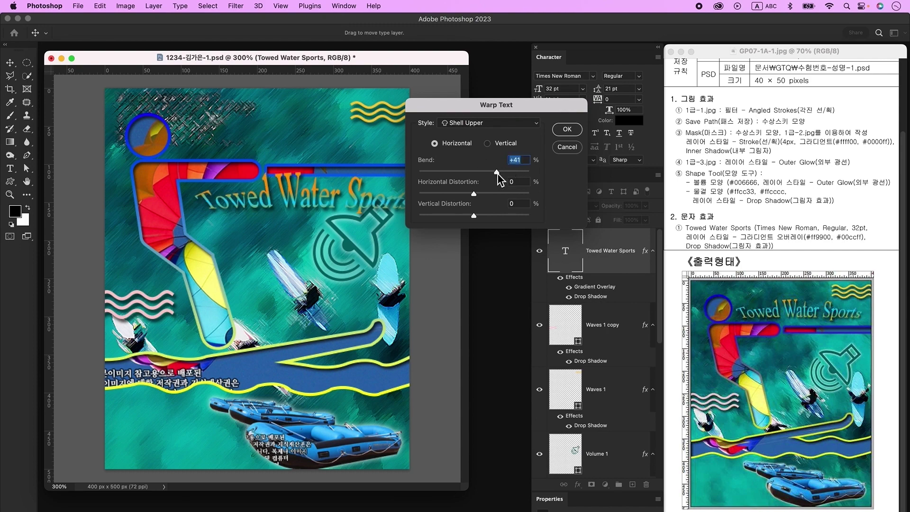
key(Return)
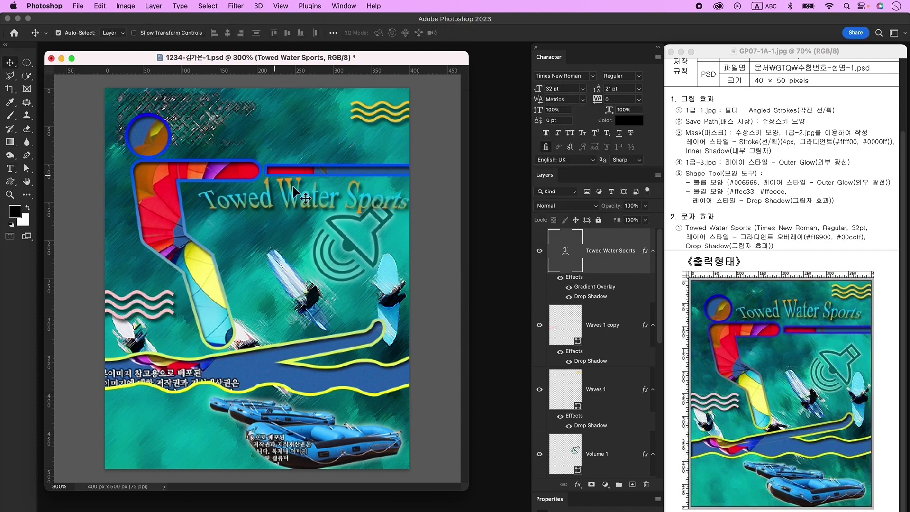
Move the warped title beside the head circle above the tow bar, and nudge the waves, speaker and boats to match the reference.
drag(298, 194, 272, 142)
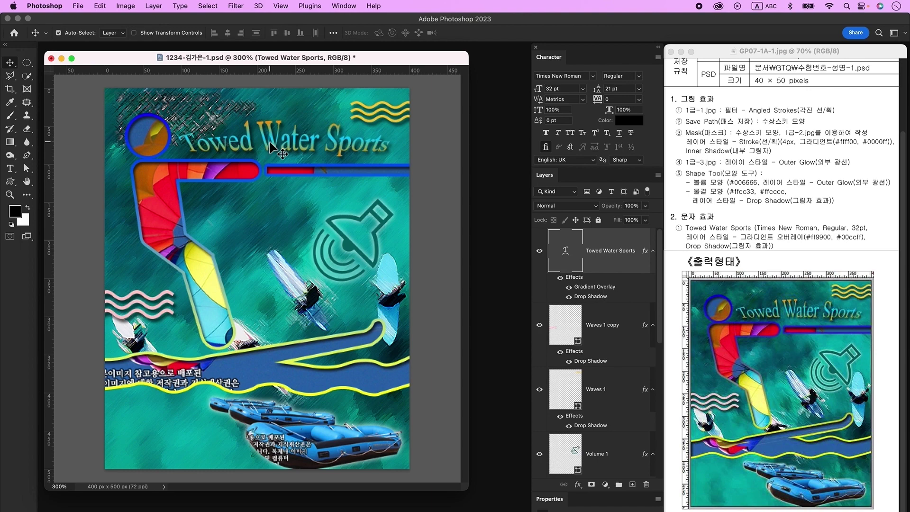
click(395, 124)
drag(395, 124, 393, 121)
click(199, 138)
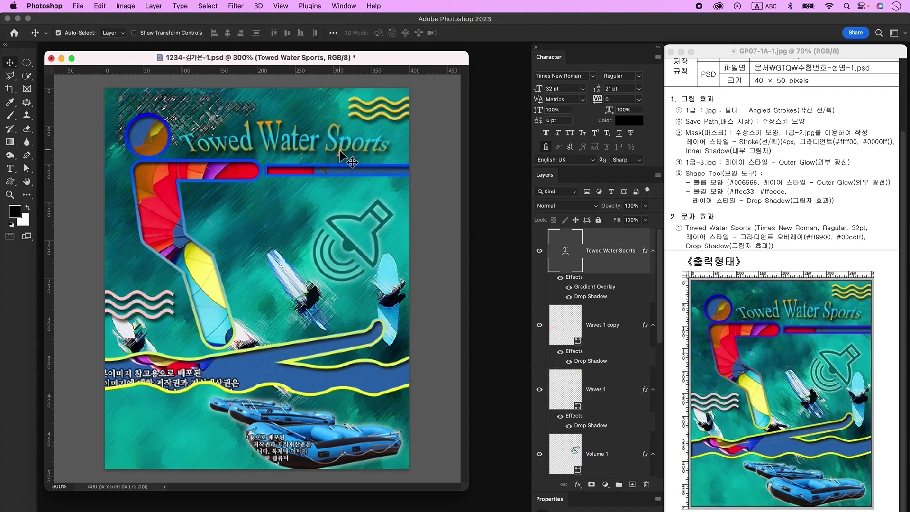
mouse_move(353, 221)
mouse_down()
mouse_move(365, 255)
mouse_move(349, 219)
mouse_up()
click(156, 467)
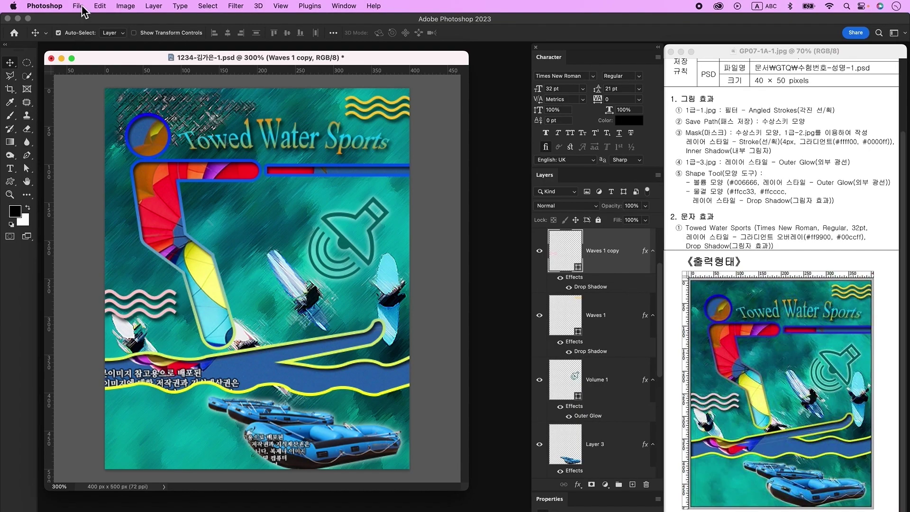
Save a JPEG copy of the composition in the GP07-1A folder at Maximum quality (12).
click(79, 6)
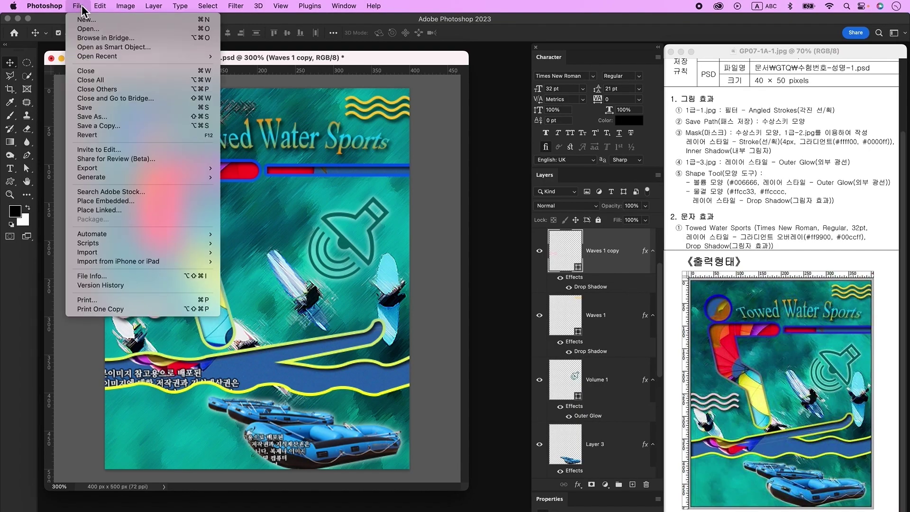
click(119, 128)
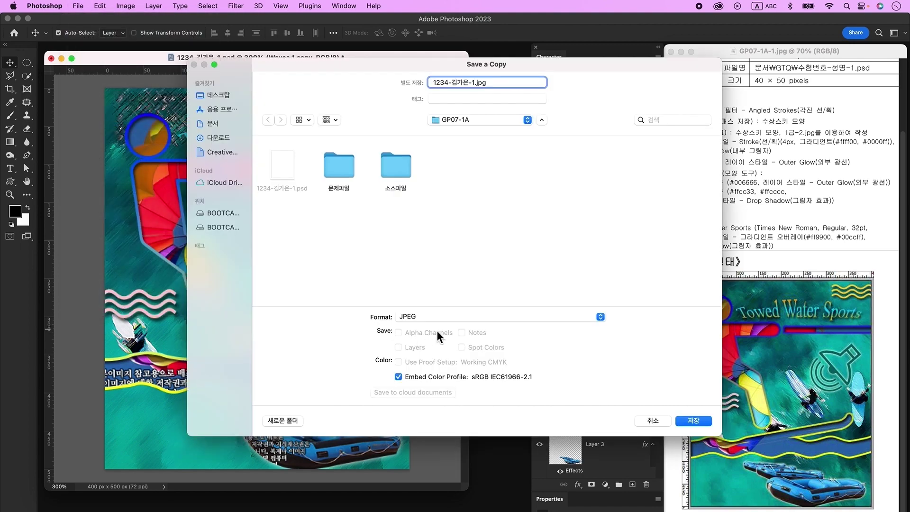
click(679, 421)
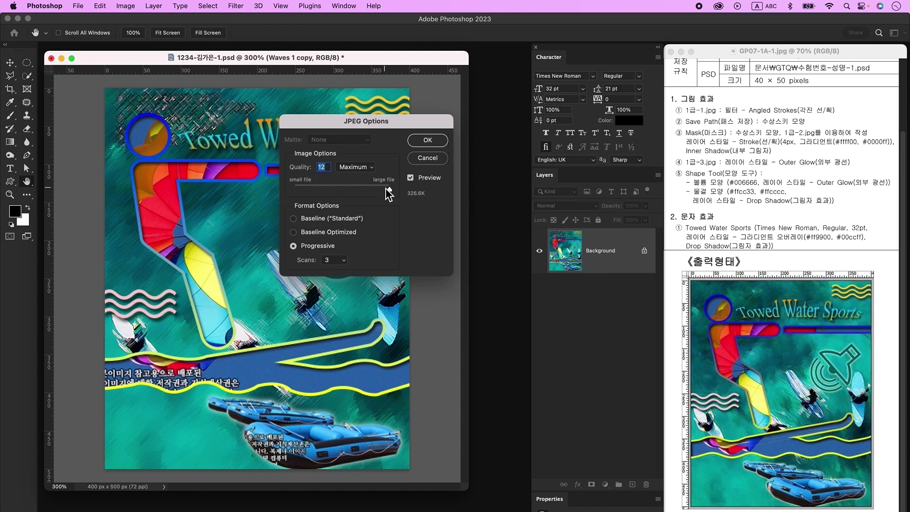
click(425, 143)
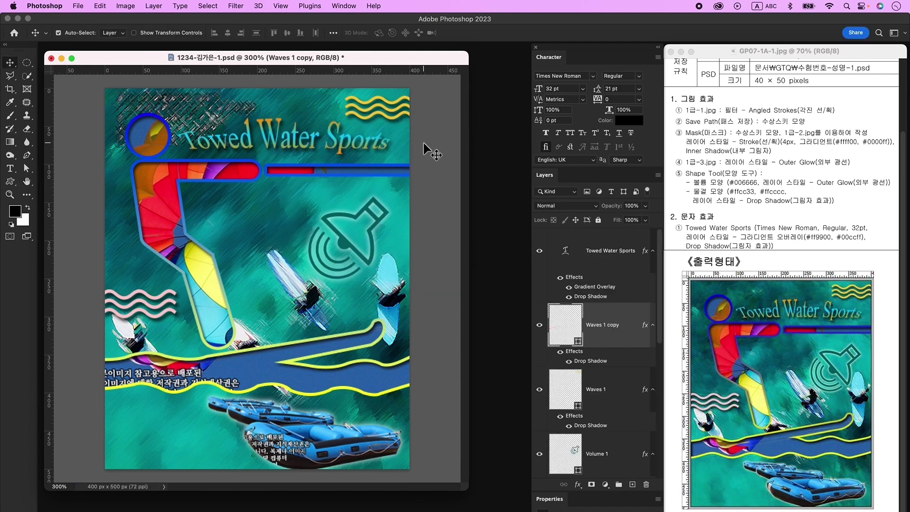
Resize the composition to 40 × 50 pixels and close the document.
click(125, 5)
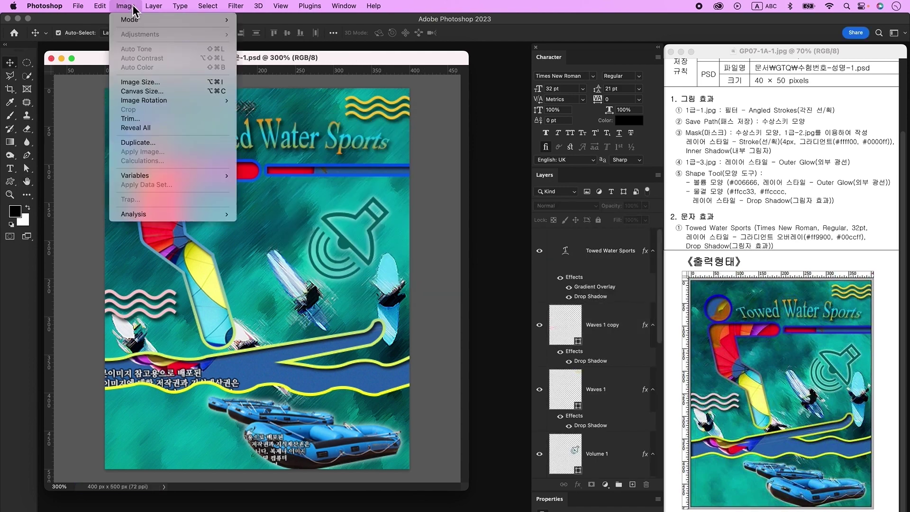
click(140, 81)
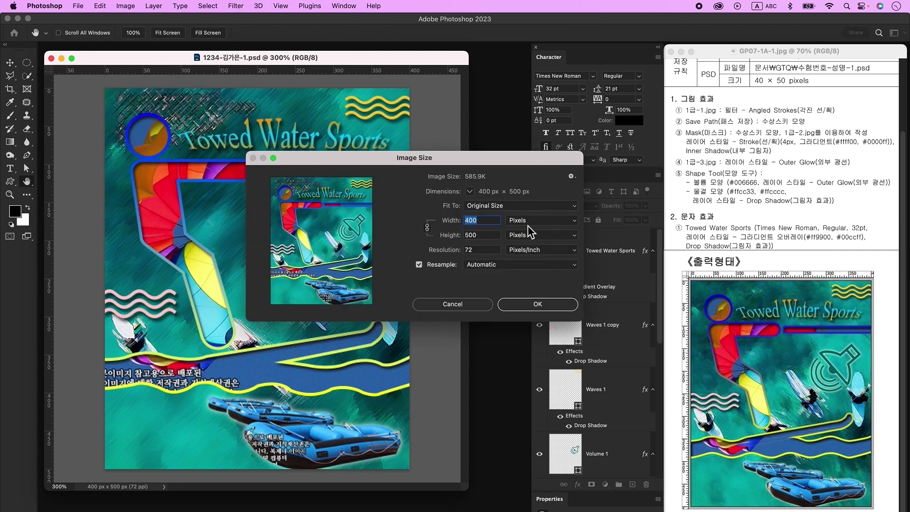
text(40)
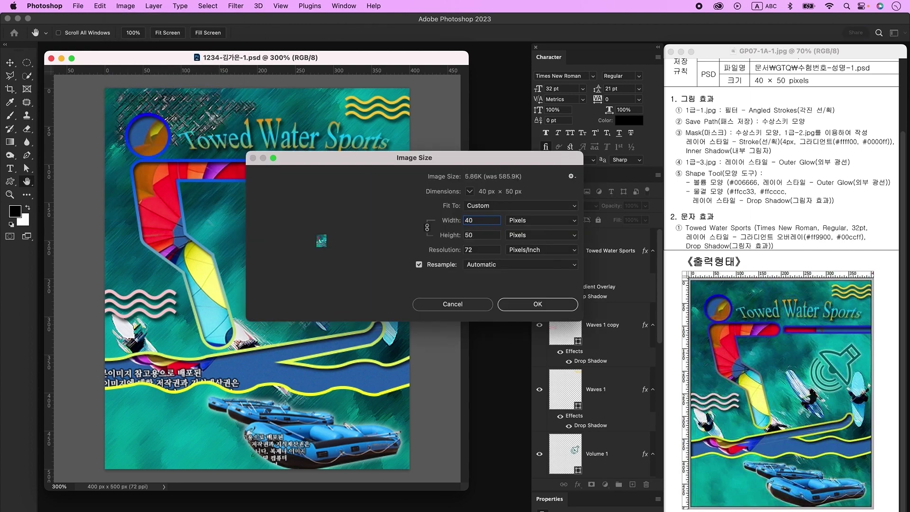
click(530, 304)
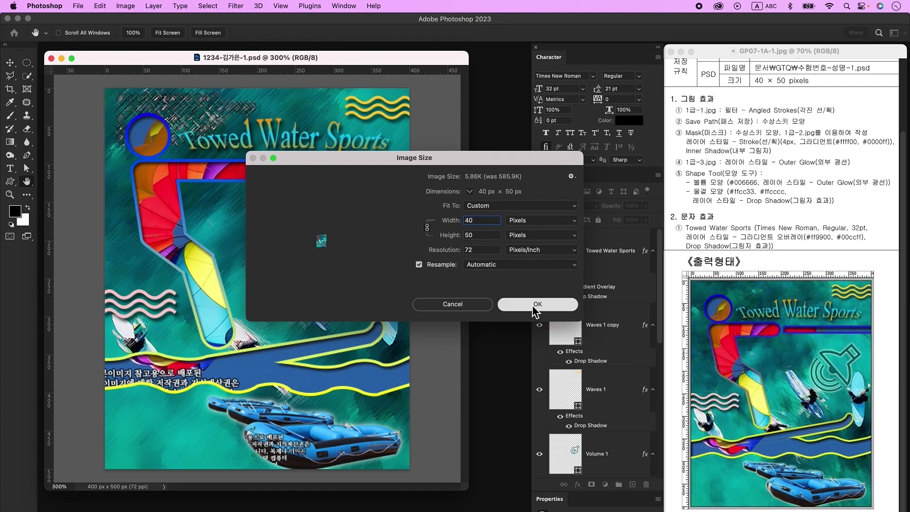
click(79, 7)
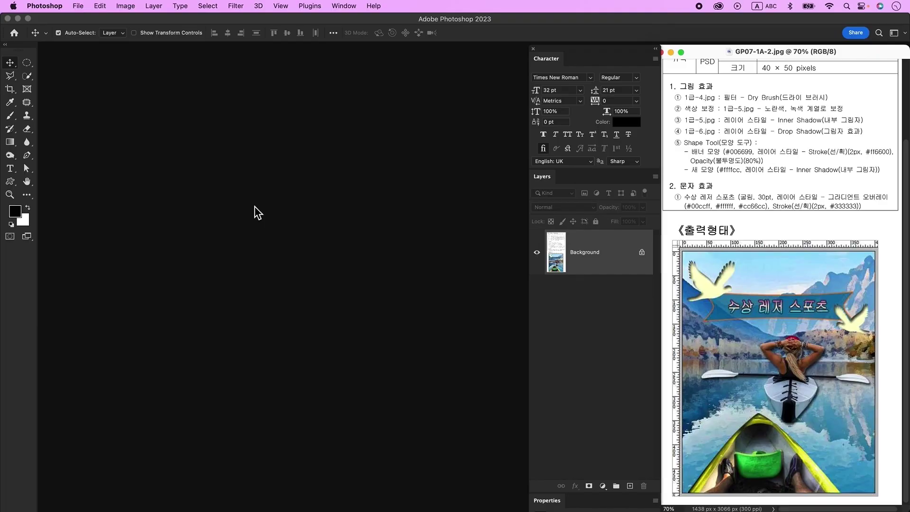
Create a 400 × 500 pixel, 72 ppi RGB document with a white background and rulers, and save it as the second exam PSD.
key(super+n)
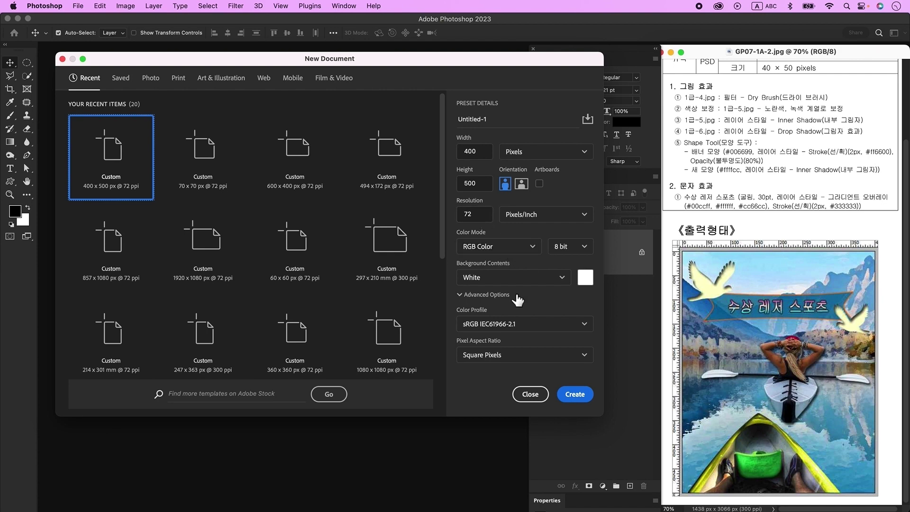
click(575, 396)
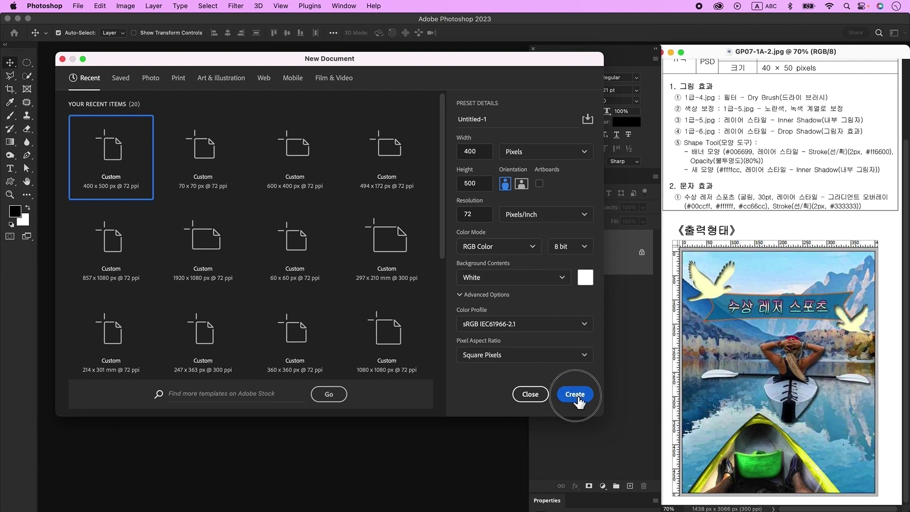
key(super+equal)
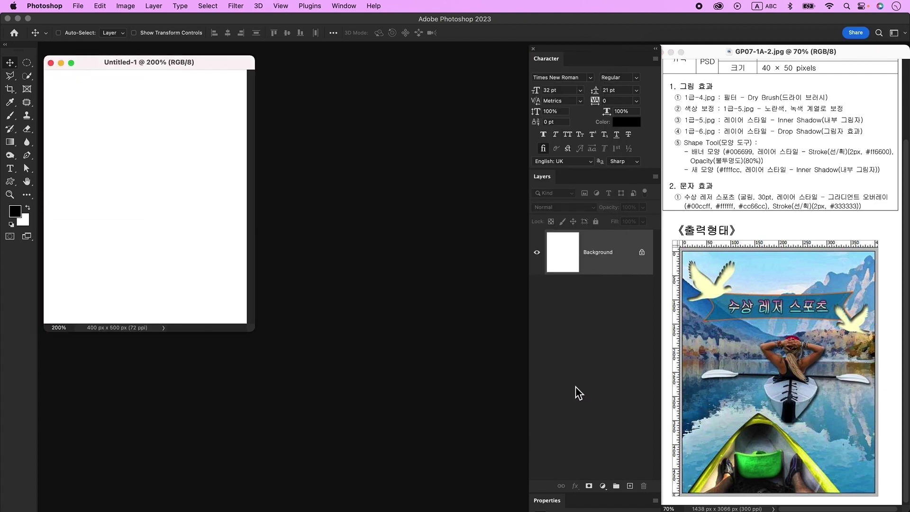
key(super+equal)
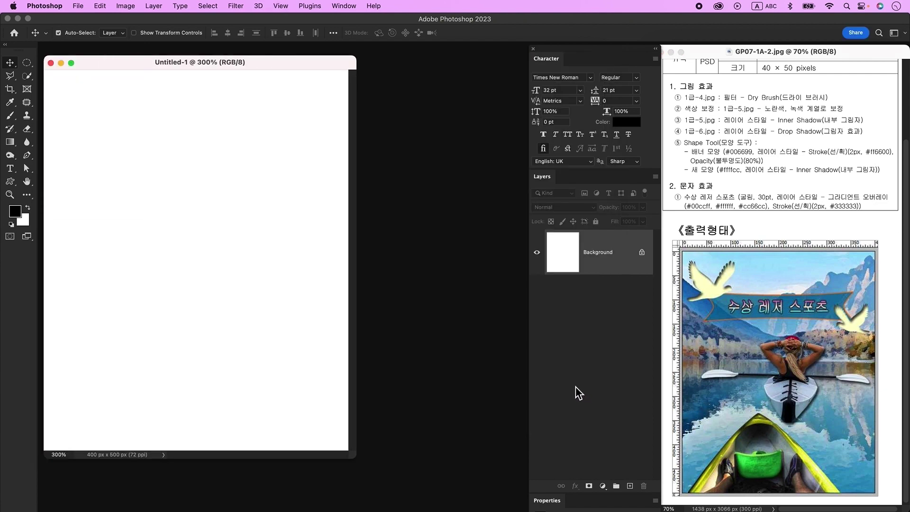
key(super+r)
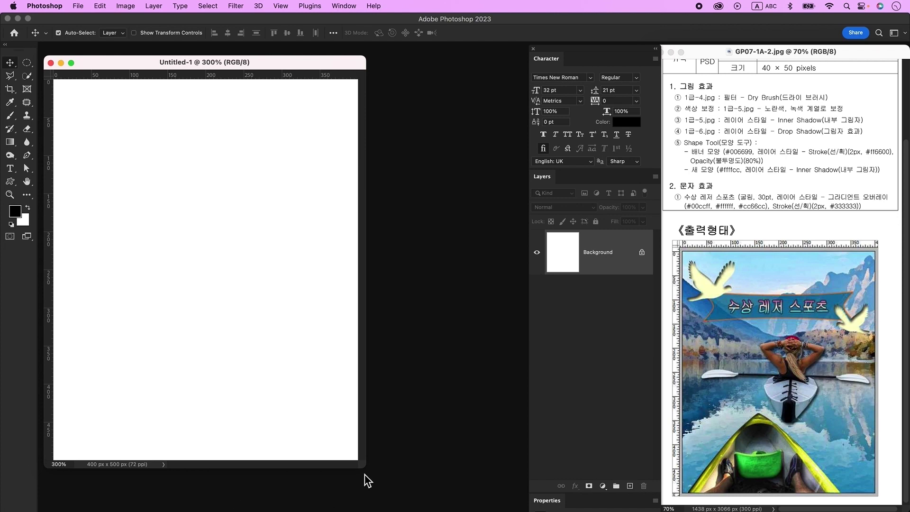
click(81, 7)
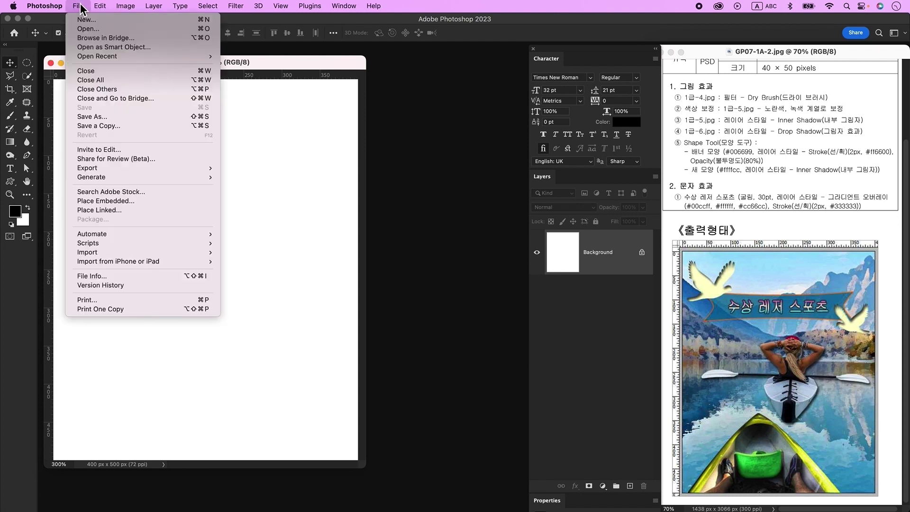
click(94, 116)
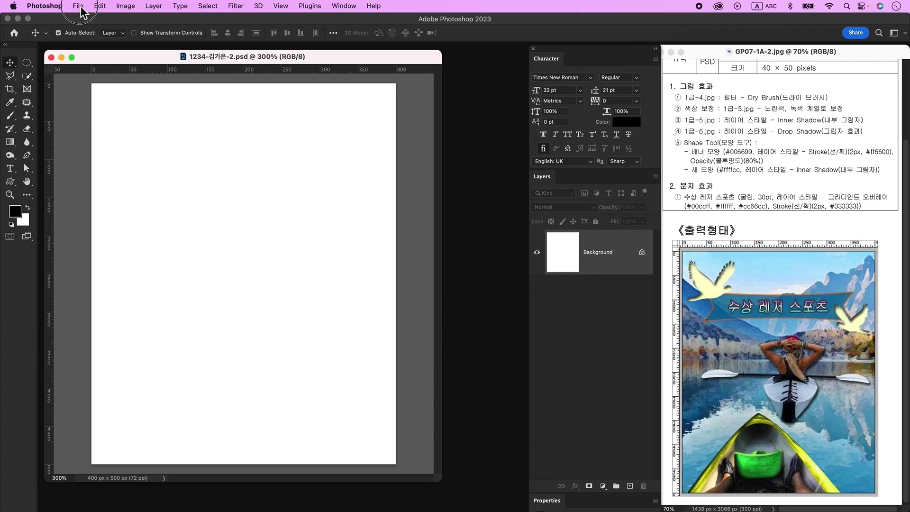
Open 1급-4.jpg, copy its lake photo into the new PSD and close the source image.
click(79, 7)
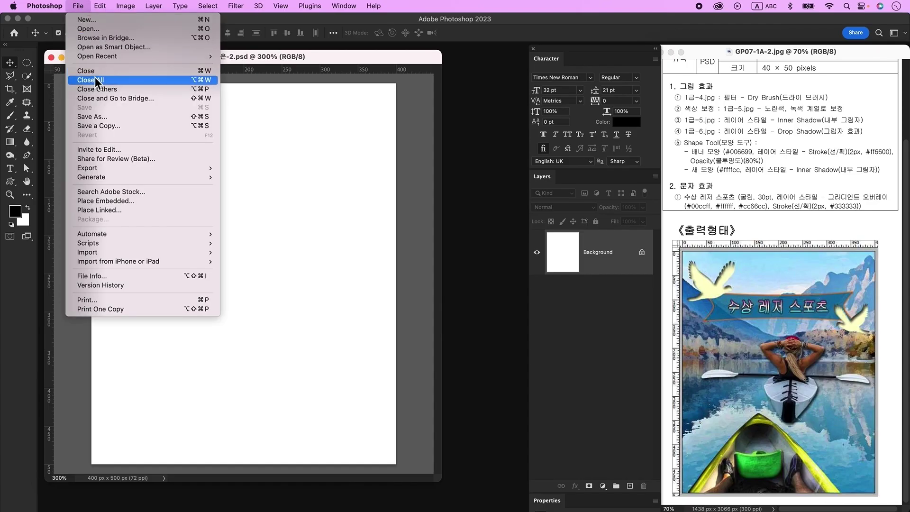
click(95, 29)
click(646, 395)
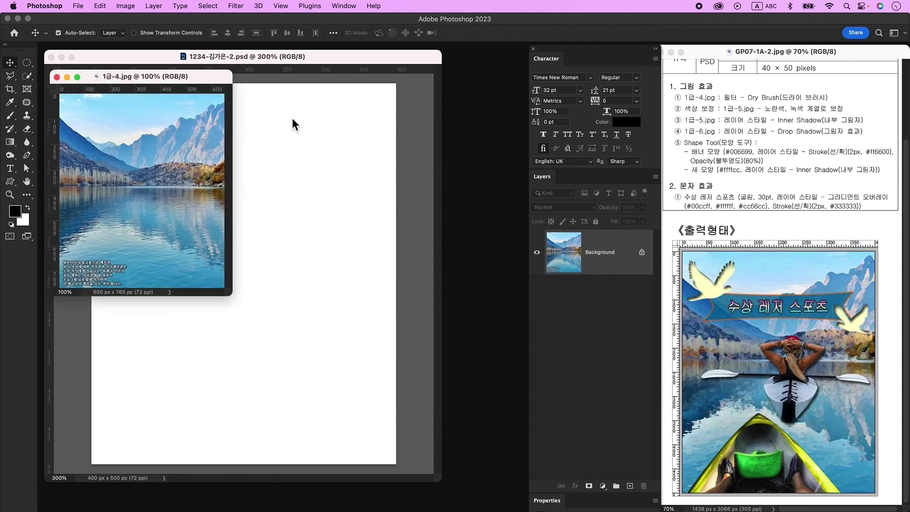
drag(169, 81, 488, 180)
drag(467, 274, 274, 234)
key(super+w)
Scale down and reposition the lake photo so it fills the canvas like the reference.
key(super+t)
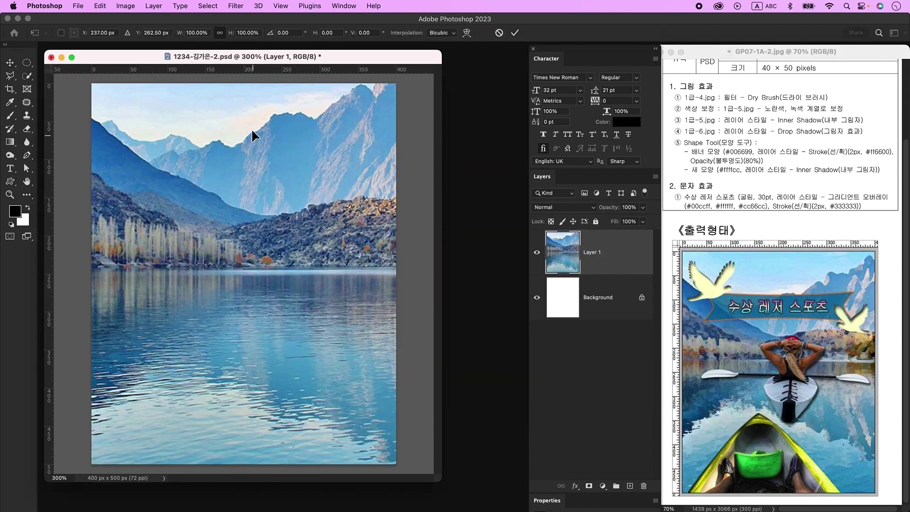
drag(274, 81, 282, 198)
key(Escape)
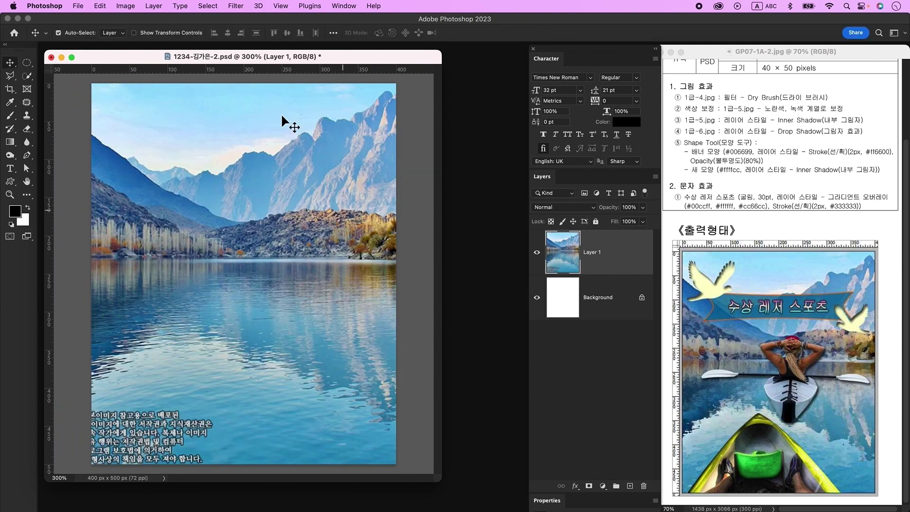
Apply the Dry Brush filter to the lake photo layer through the Filter Gallery.
click(236, 6)
click(246, 64)
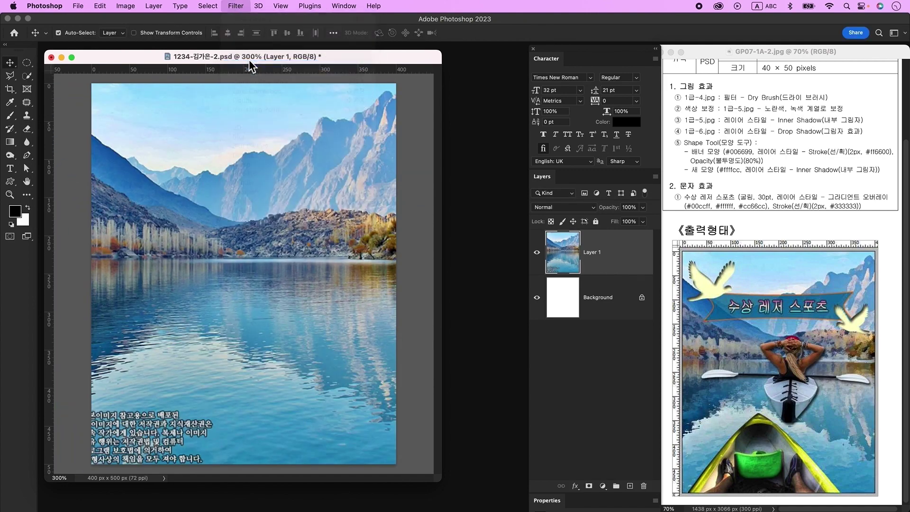
click(803, 84)
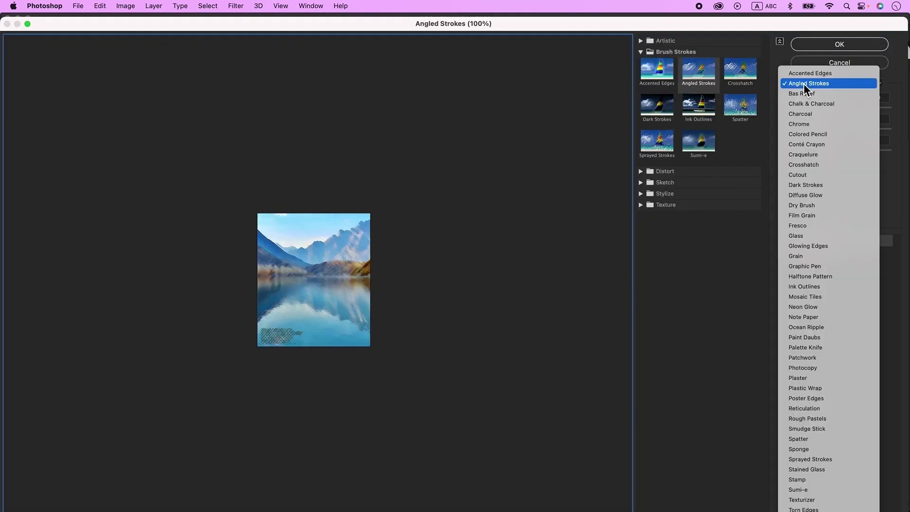
click(826, 206)
click(859, 48)
Open the kayak source image 1급-5.jpg.
key(super+o)
click(579, 126)
click(647, 395)
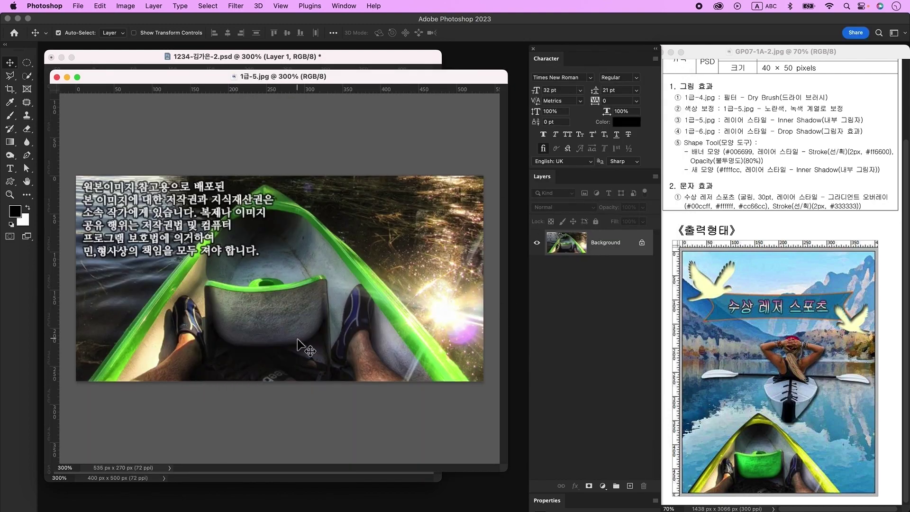
Trace the green kayak's outer edge with a Pen tool path and convert the path to a selection.
click(28, 157)
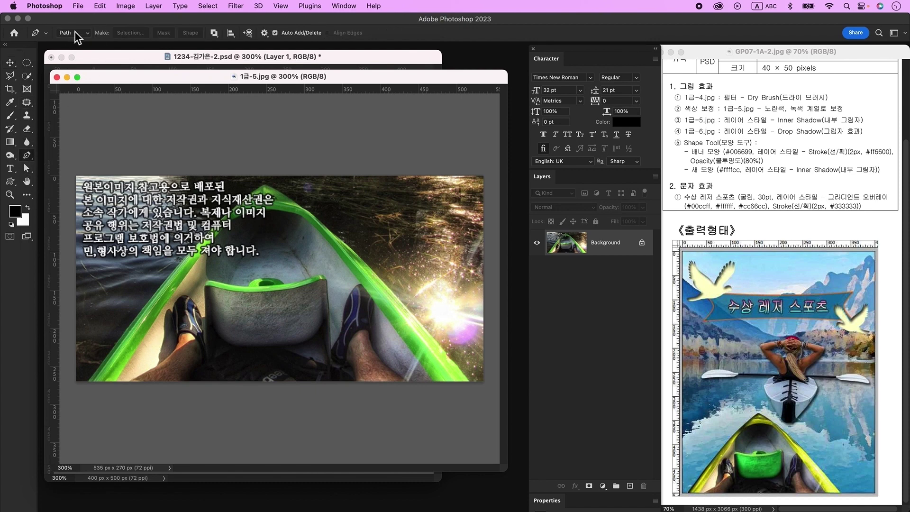
click(82, 389)
click(91, 376)
click(259, 188)
click(273, 189)
click(322, 224)
click(341, 241)
drag(407, 308, 434, 343)
key(super+Return)
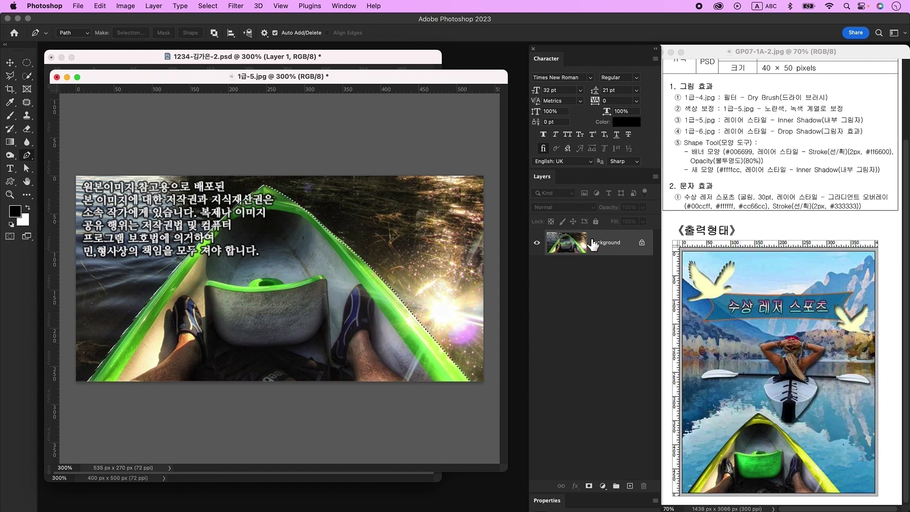
Copy the selected kayak to a new layer and hide the Background layer.
key(super+j)
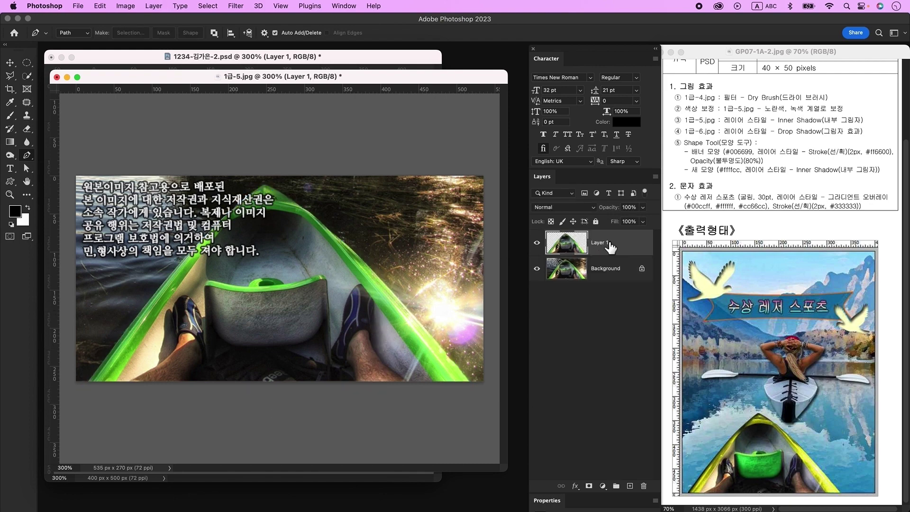
click(537, 269)
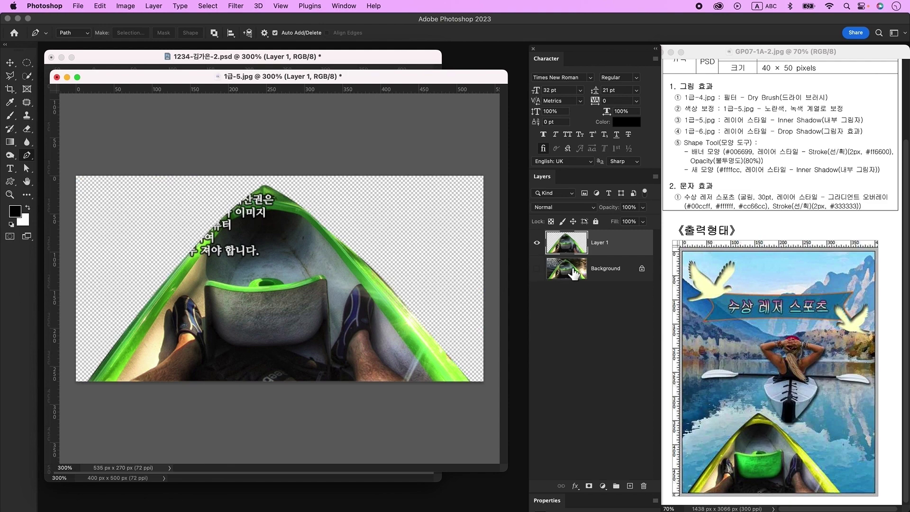
Bring the kayak cutout from 1급-5.jpg into the second composition, scale it down and place it along the canvas's lower edge.
click(10, 62)
drag(131, 86, 372, 301)
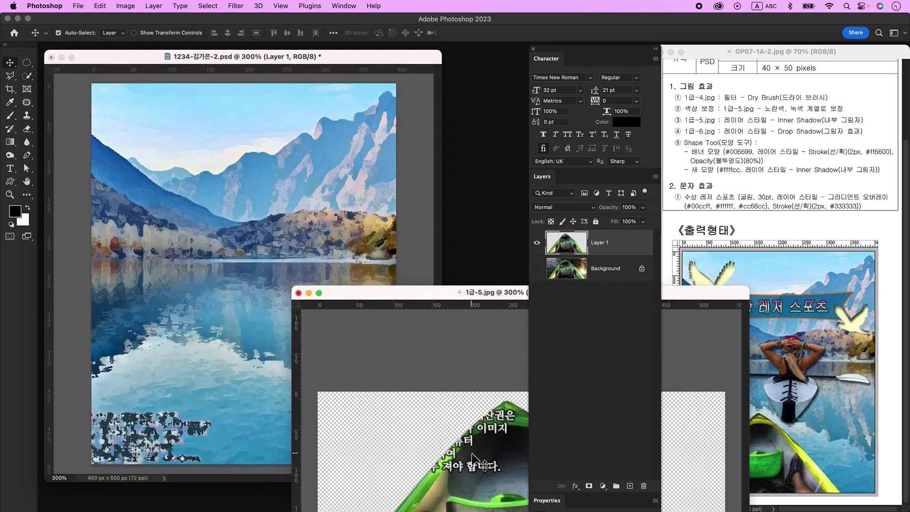
drag(417, 426, 242, 272)
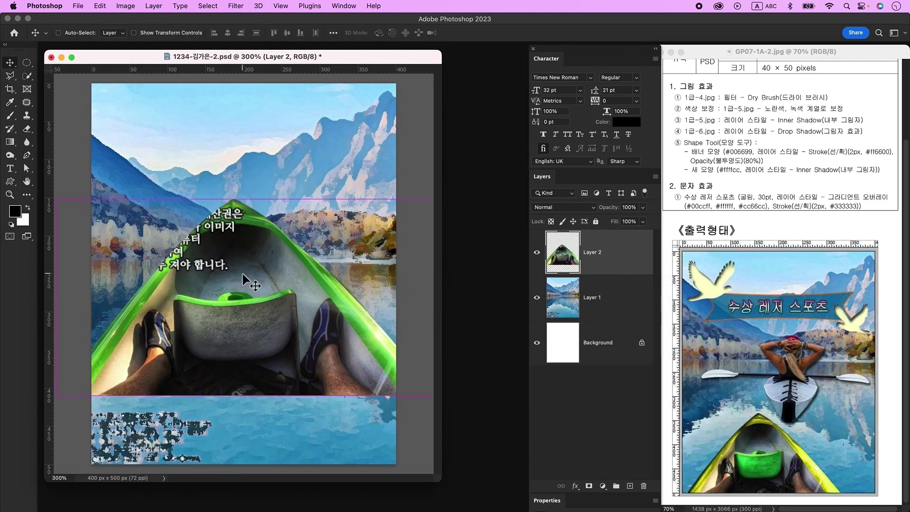
key(super+t)
drag(248, 199, 248, 254)
drag(297, 399, 276, 479)
key(Return)
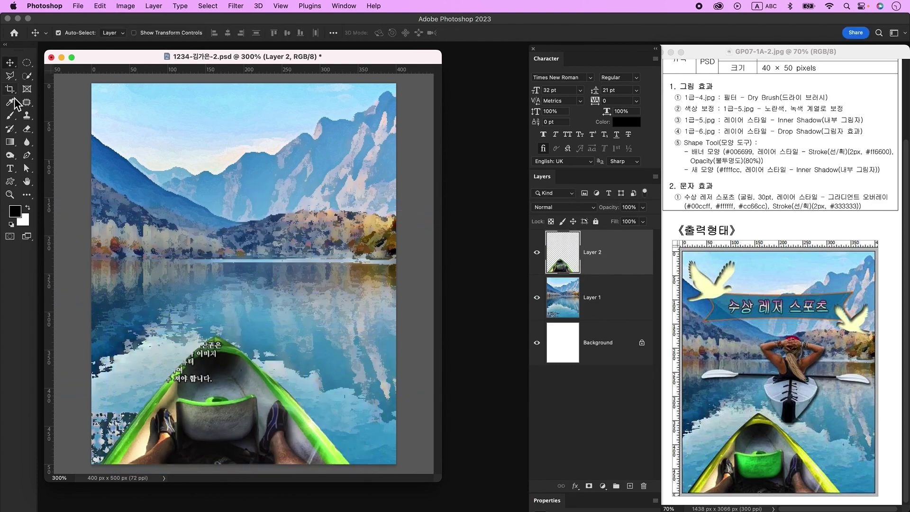
Trace the front kayak's green outer rim with a Pen tool path and convert the path to a selection.
click(27, 155)
click(330, 471)
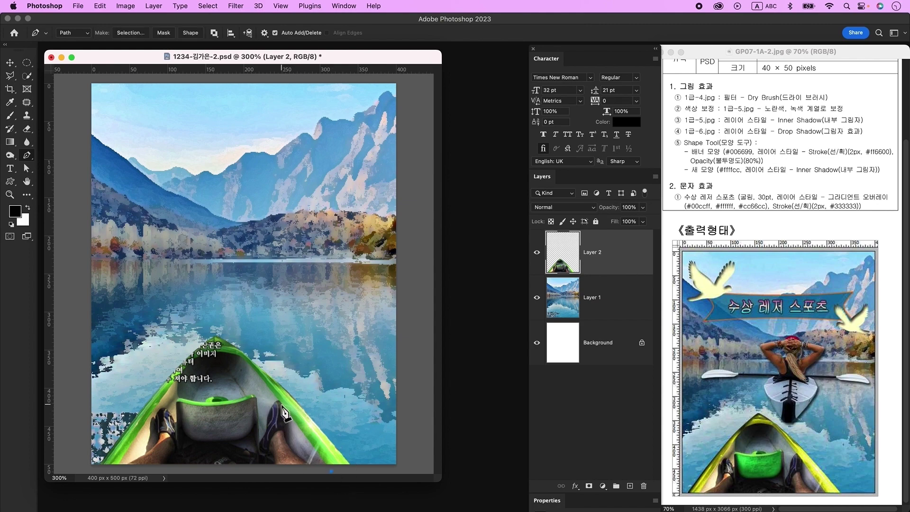
click(283, 405)
click(236, 354)
click(186, 366)
click(112, 468)
click(85, 470)
click(101, 394)
click(217, 297)
click(256, 308)
click(300, 358)
click(357, 425)
click(368, 459)
click(364, 469)
click(331, 471)
key(super+Return)
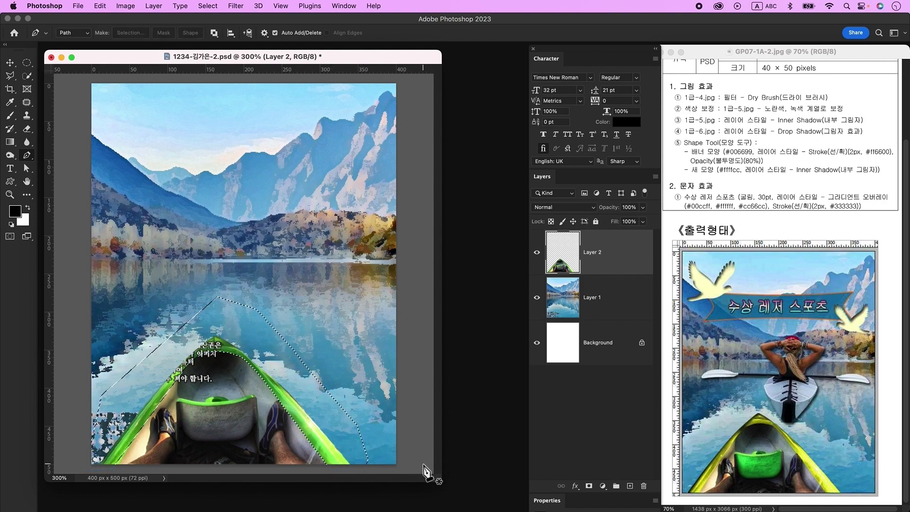
Colorize the selected kayak rim yellow with Hue/Saturation, setting Hue to 59 and Saturation to 51, and deselect it.
key(super+u)
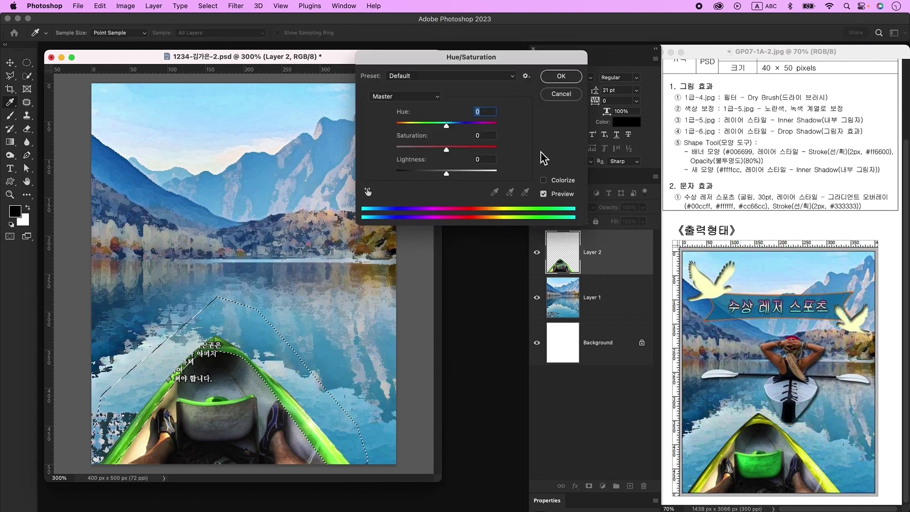
click(560, 182)
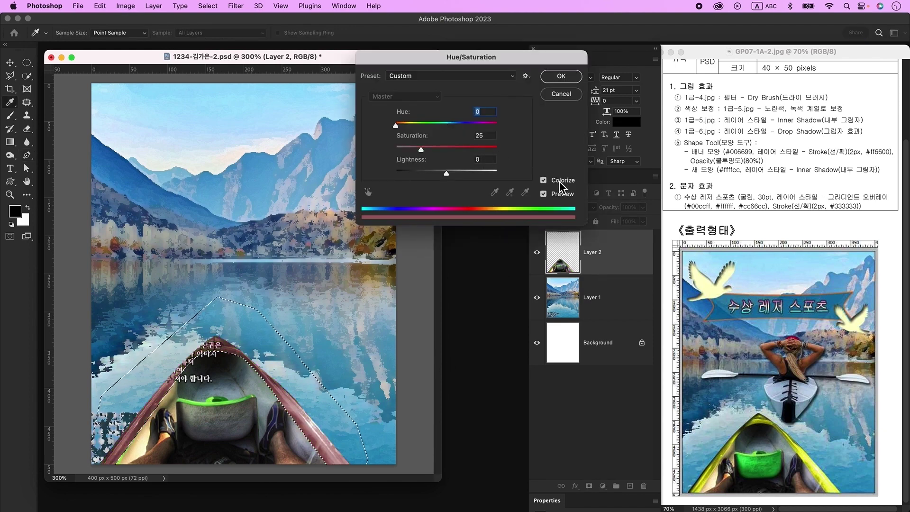
drag(401, 133, 418, 149)
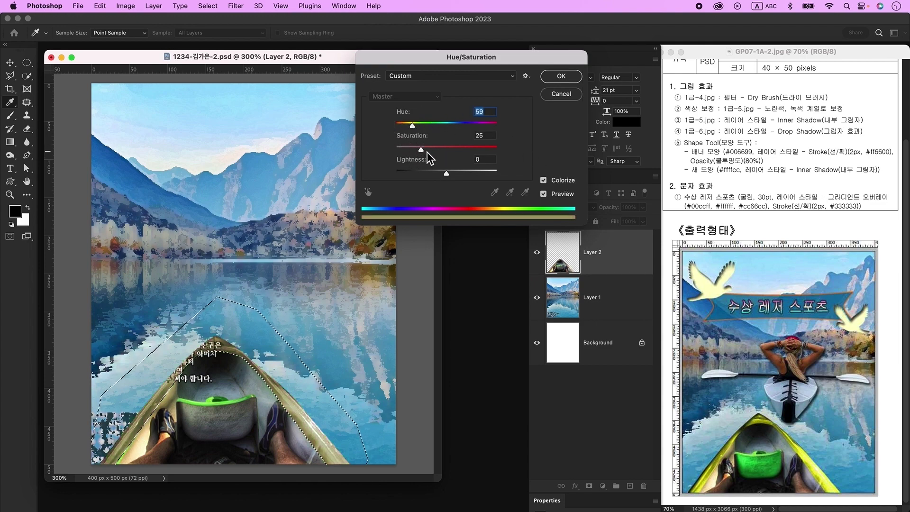
drag(421, 151, 449, 153)
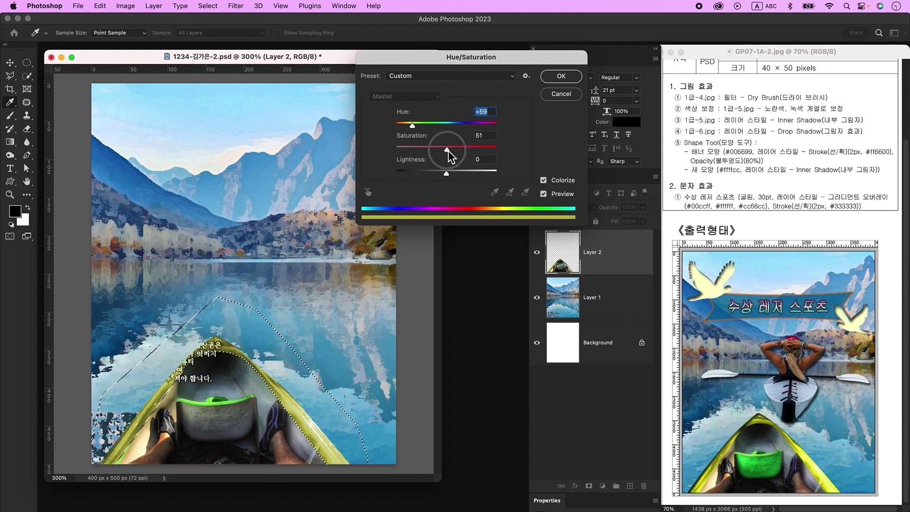
click(561, 76)
key(ctrl+d)
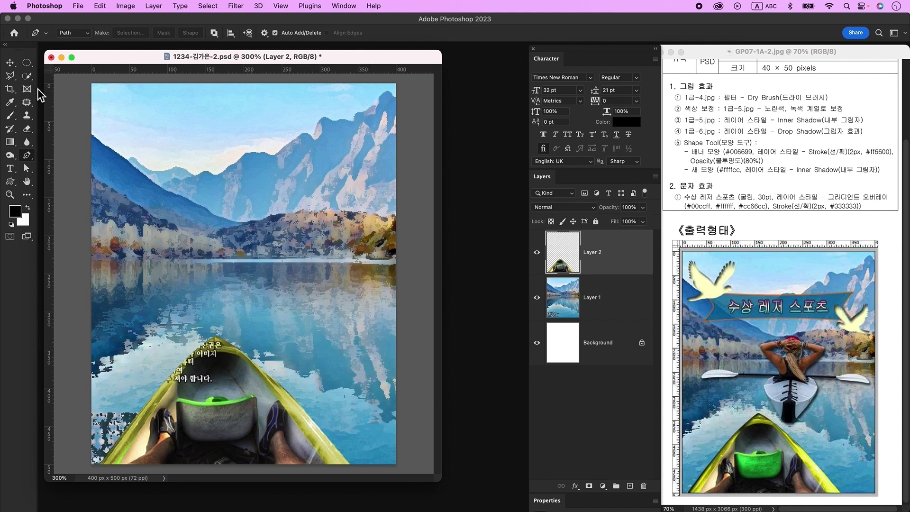
Select the grey seat panel inside the front kayak with the Quick Selection tool.
click(27, 77)
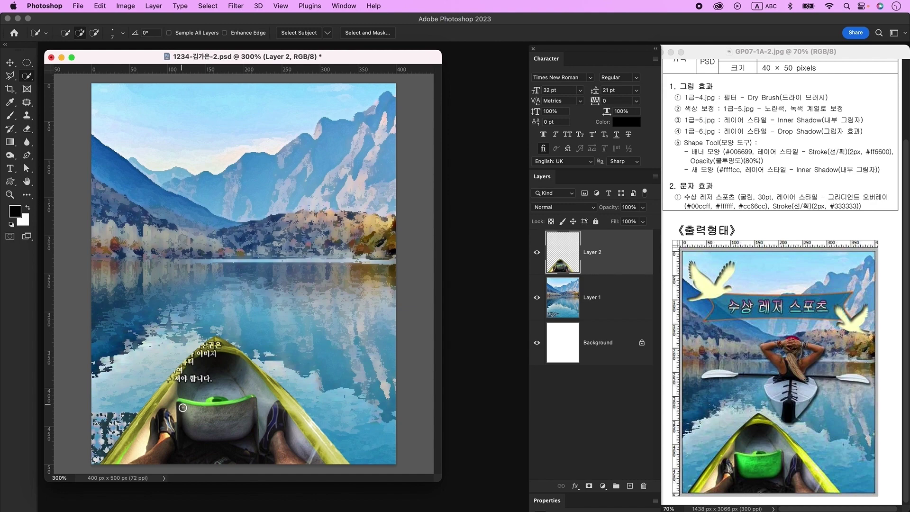
mouse_move(183, 408)
mouse_down()
mouse_move(161, 446)
mouse_move(265, 450)
mouse_move(183, 463)
mouse_move(185, 450)
mouse_move(267, 438)
mouse_move(176, 439)
mouse_up()
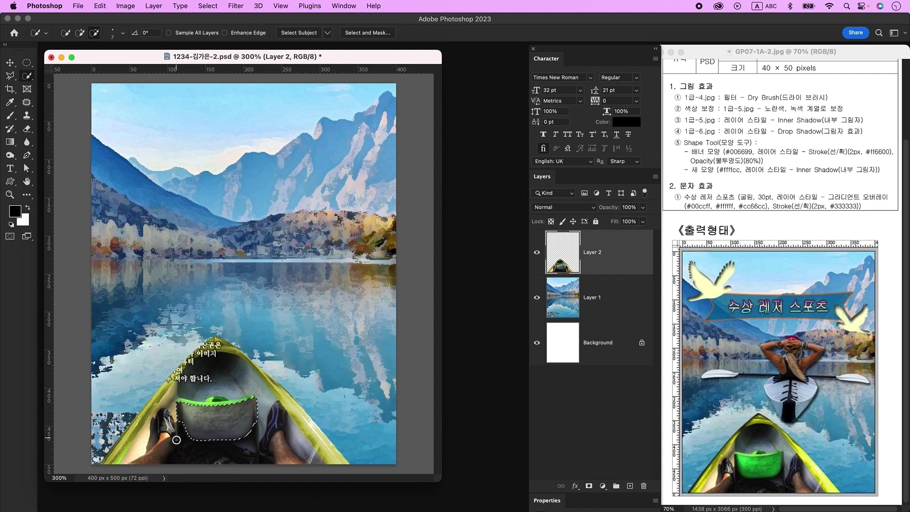
mouse_move(179, 409)
mouse_down()
mouse_move(177, 435)
mouse_move(244, 438)
mouse_up()
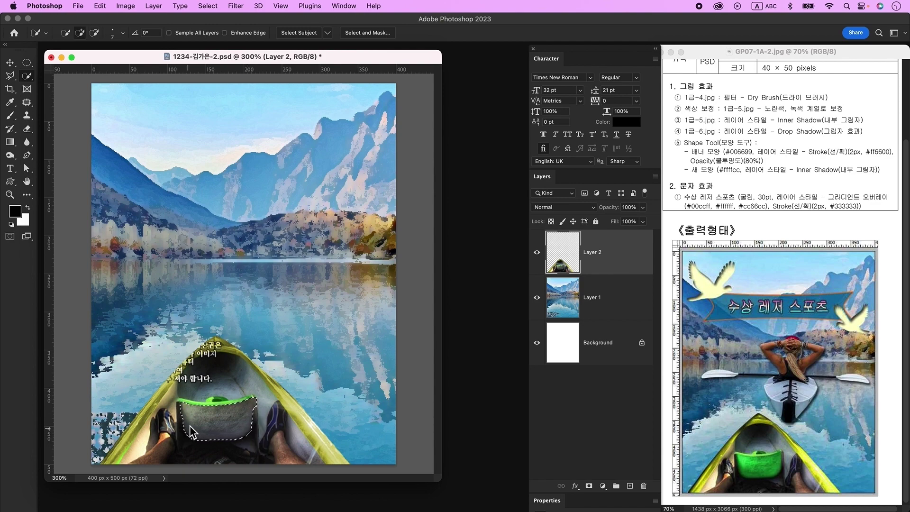
Colorize the selected seat panel bright green with Hue/Saturation and deselect it.
key(super+u)
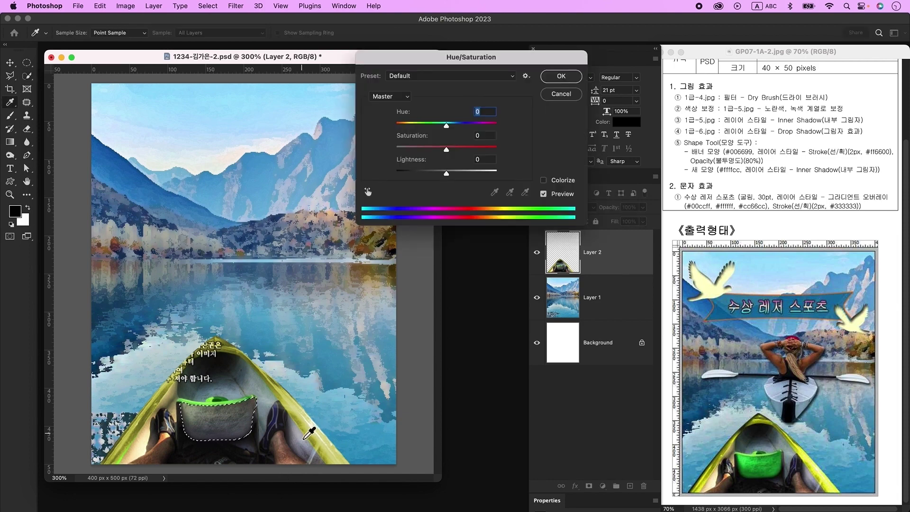
click(560, 183)
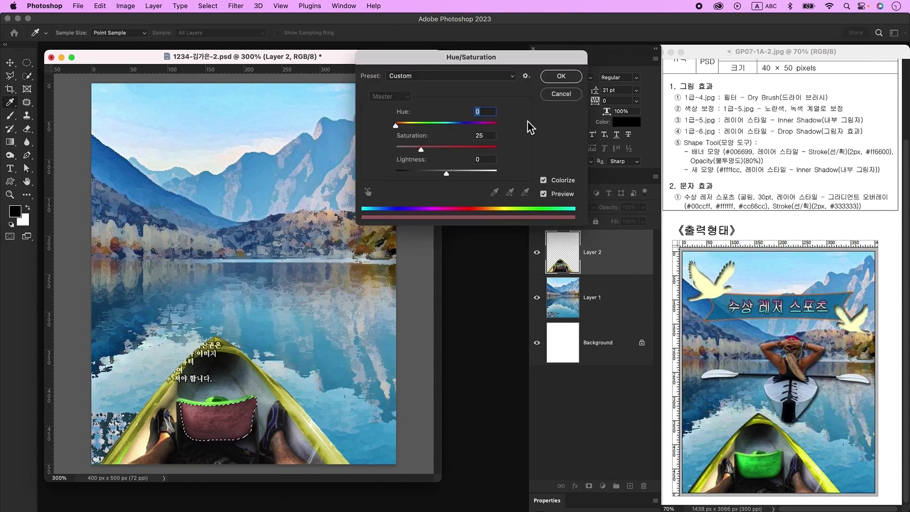
drag(399, 126, 463, 150)
drag(423, 126, 458, 150)
click(561, 82)
key(ctrl+d)
key(w)
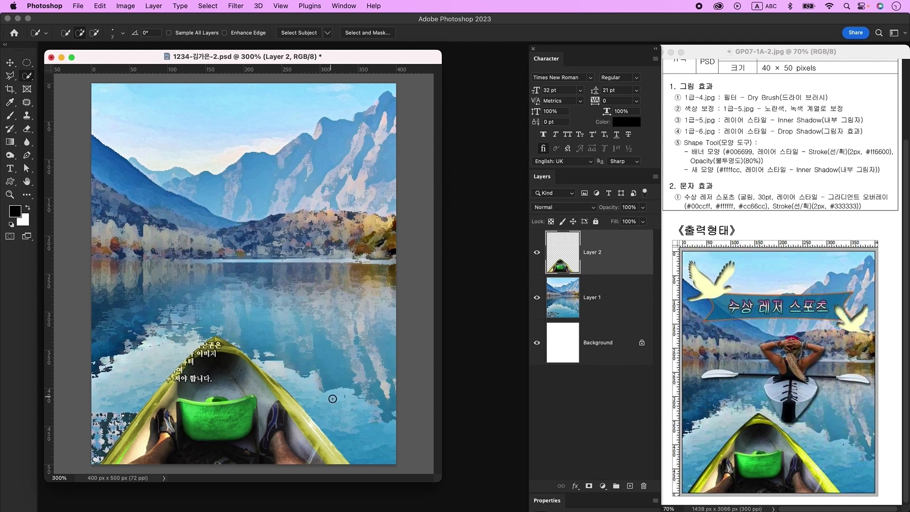
Apply an Inner Shadow layer style to the front kayak layer.
double_click(631, 249)
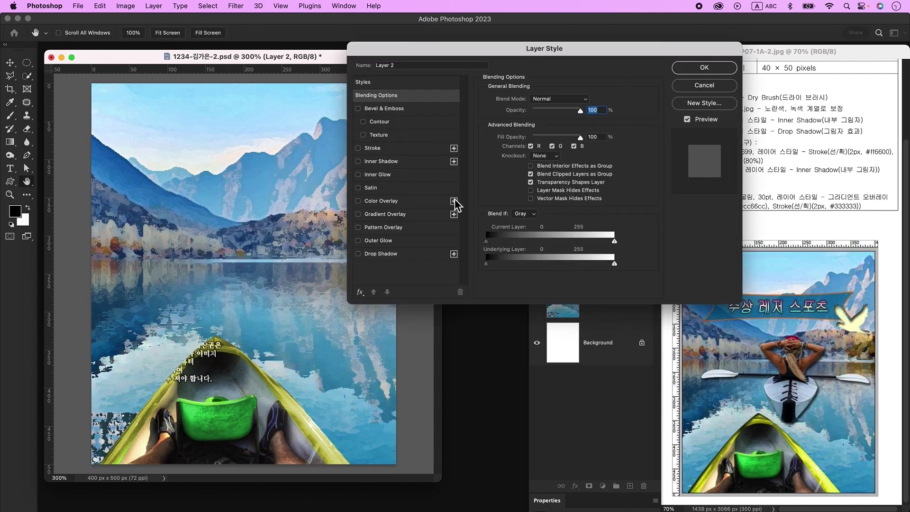
click(384, 162)
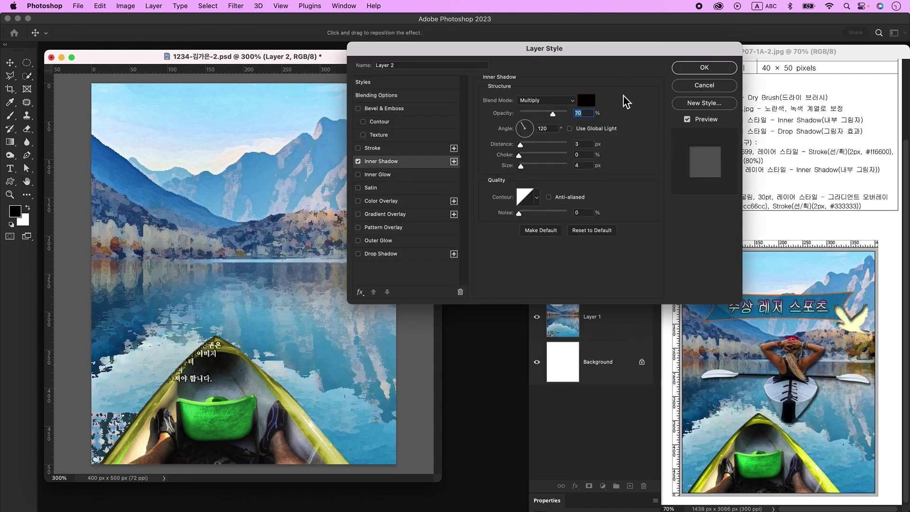
click(701, 68)
Open the source image 1급-6.jpg and unlock its Background layer.
key(super+o)
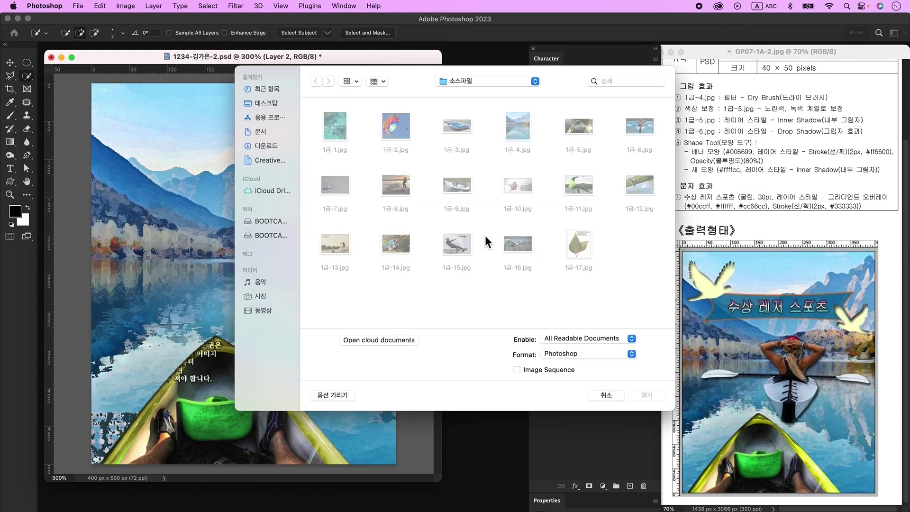
double_click(617, 135)
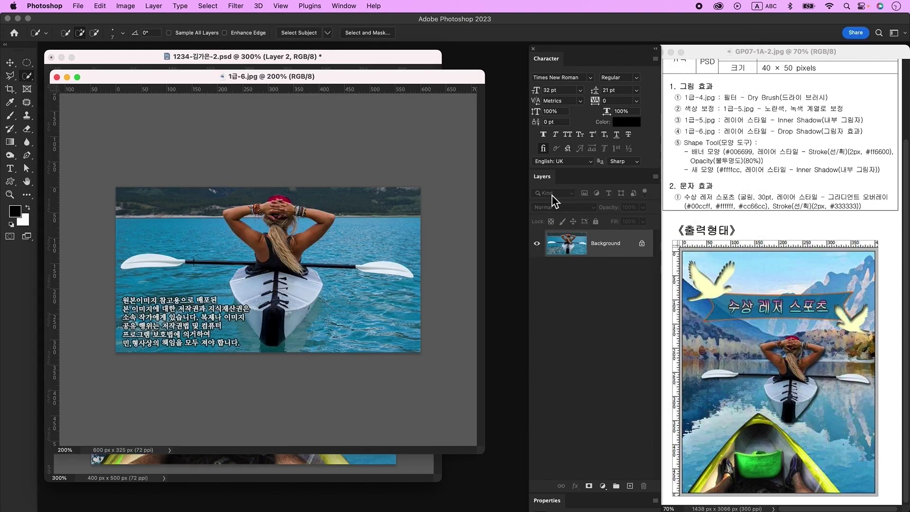
click(642, 244)
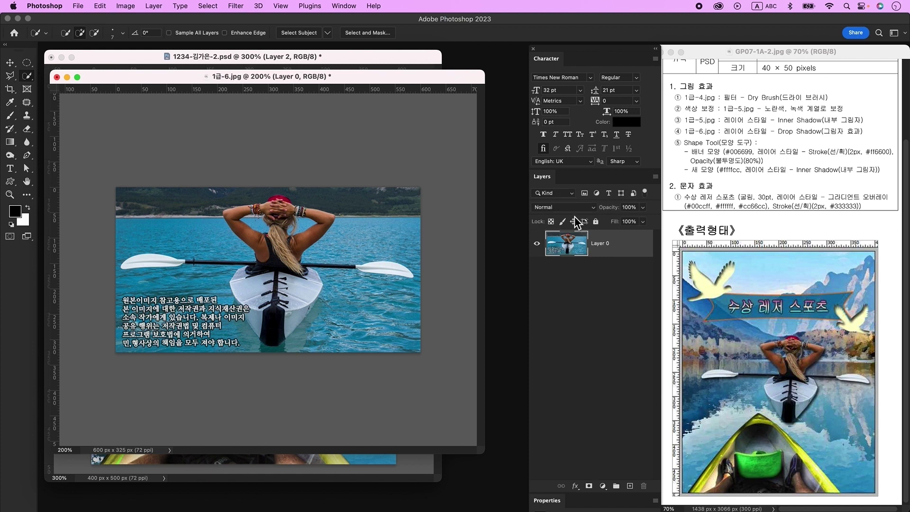
Select the background around the woman, paddle and white kayak with the Quick Selection tool and delete it.
mouse_move(332, 278)
mouse_down()
mouse_move(429, 296)
mouse_move(334, 340)
mouse_move(273, 352)
mouse_move(216, 332)
mouse_up()
key(alt)
mouse_move(312, 298)
mouse_down()
mouse_move(316, 313)
mouse_move(319, 294)
mouse_move(308, 308)
mouse_up()
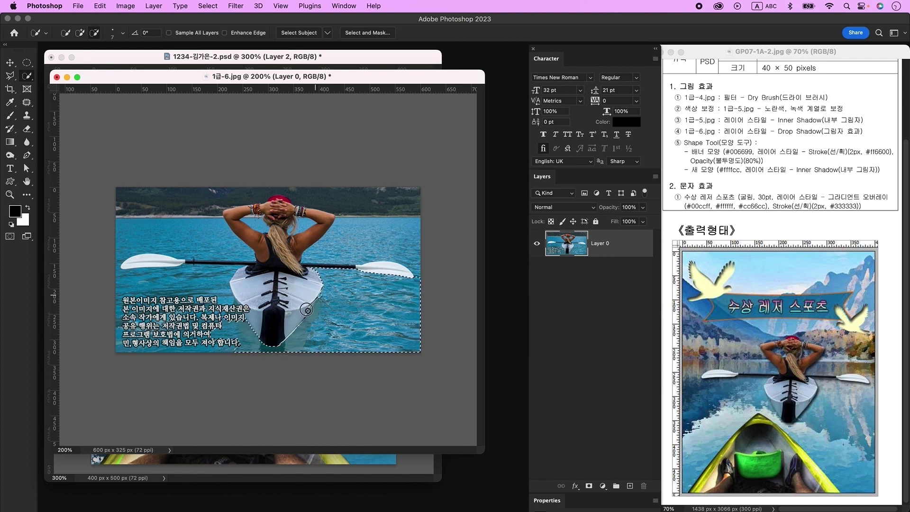
mouse_move(332, 246)
mouse_down()
mouse_move(327, 223)
mouse_move(293, 199)
mouse_move(197, 275)
mouse_up()
click(301, 226)
key(super+shift+i)
key(BackSpace)
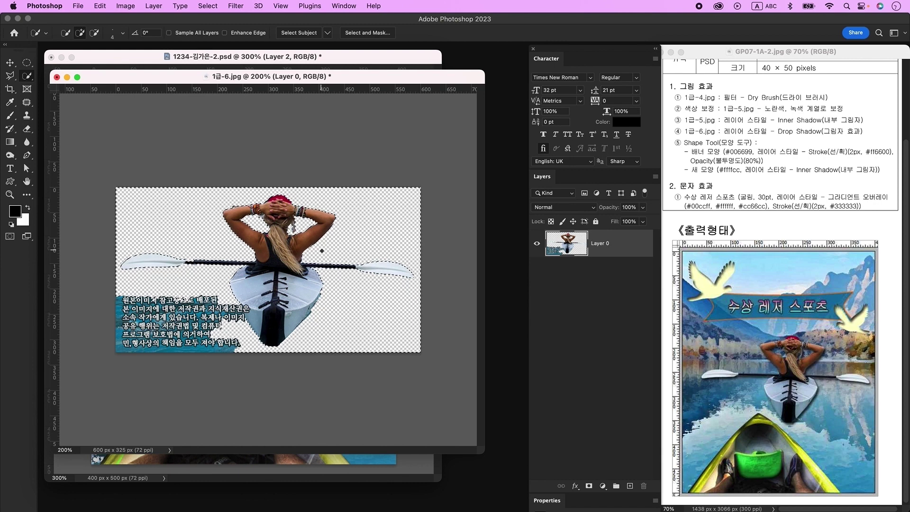
key(super+d)
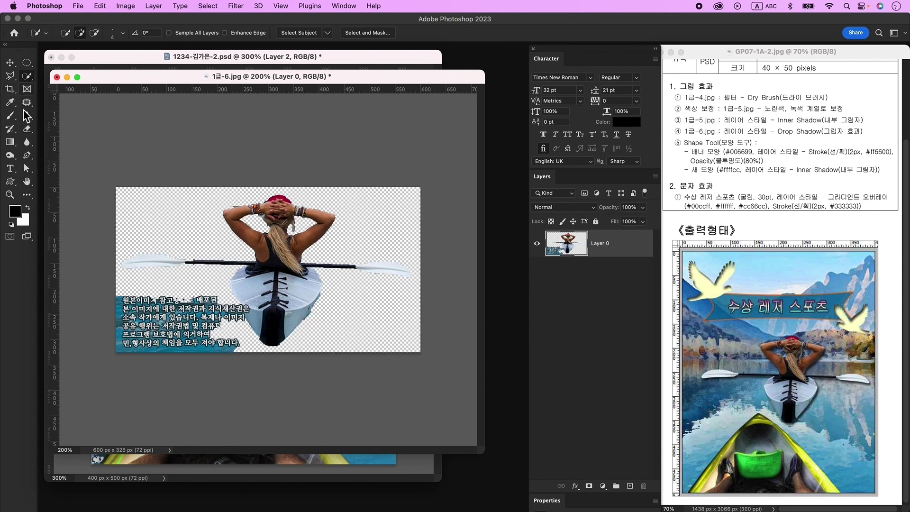
Outline the leftover copyright text area beside the white kayak with the Polygonal Lasso and delete it.
click(10, 77)
click(237, 300)
click(265, 338)
click(219, 390)
click(84, 385)
click(84, 278)
click(237, 300)
key(Delete)
key(super+d)
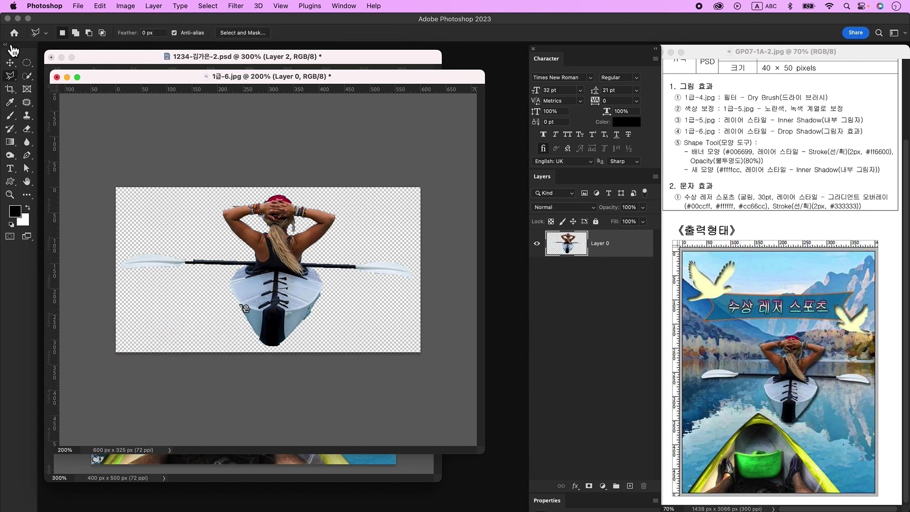
Bring the woman and kayak cutout into the second composition, scale it down and place it just above the front kayak.
click(10, 63)
drag(261, 79, 262, 180)
key(super+t)
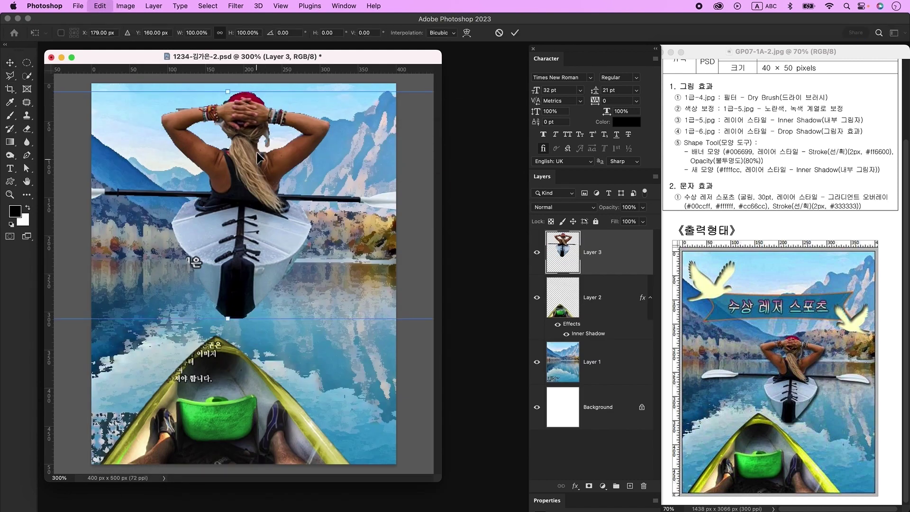
drag(226, 95, 222, 194)
drag(247, 269, 274, 300)
key(Return)
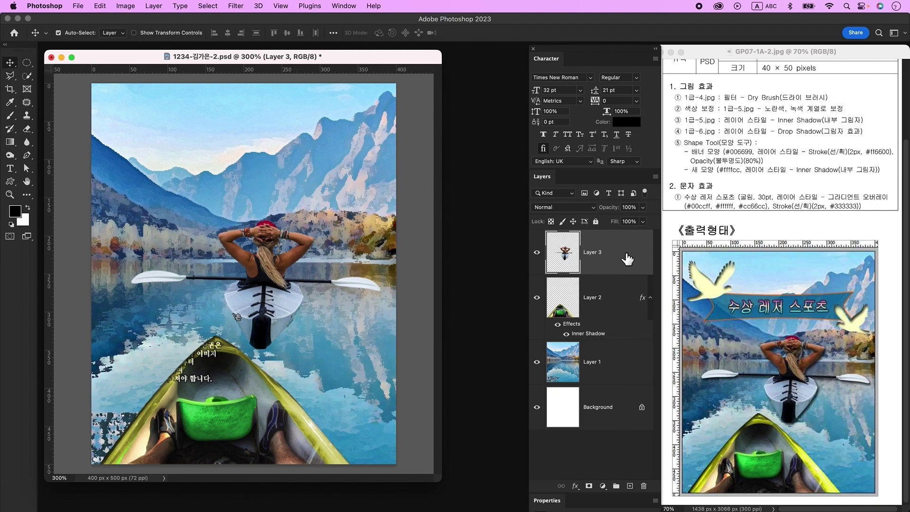
Apply a Drop Shadow layer style to the woman and white kayak layer.
double_click(627, 259)
click(404, 261)
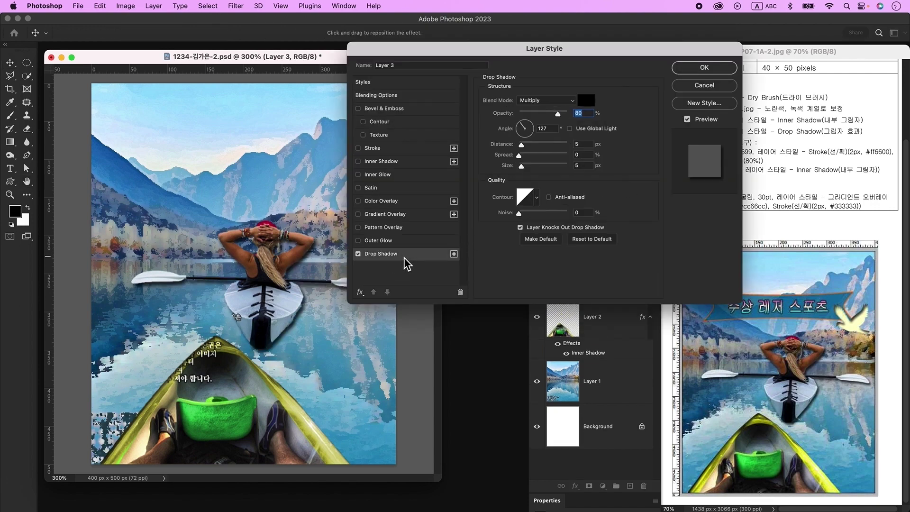
click(704, 67)
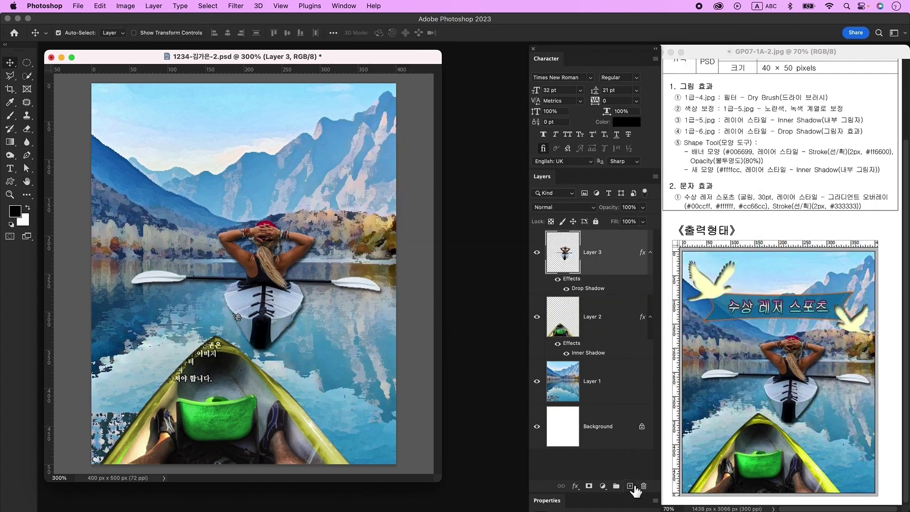
On a new layer, draw a banner custom shape about 289 × 47 px across the sky above the woman.
click(630, 485)
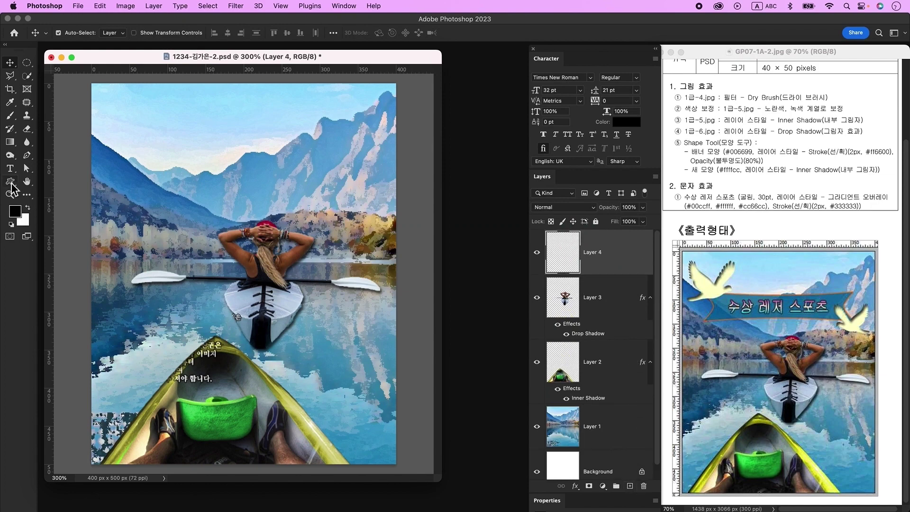
click(10, 182)
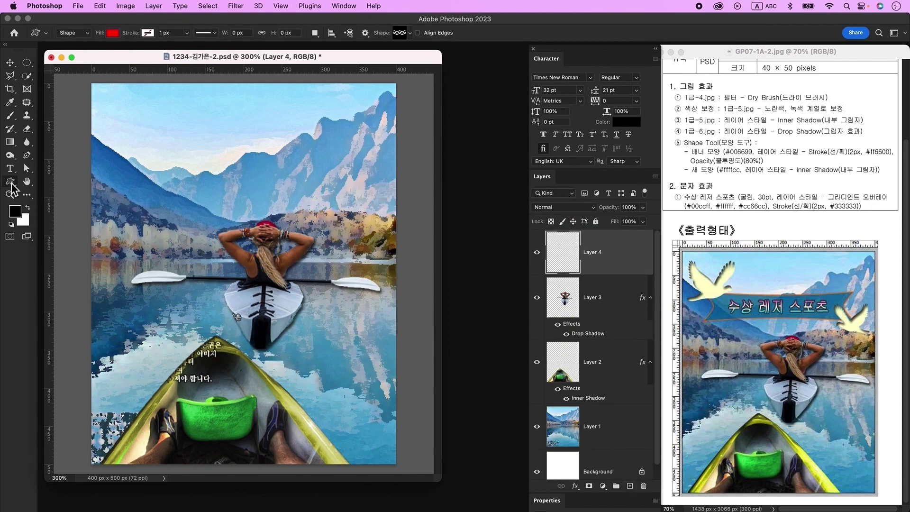
click(113, 34)
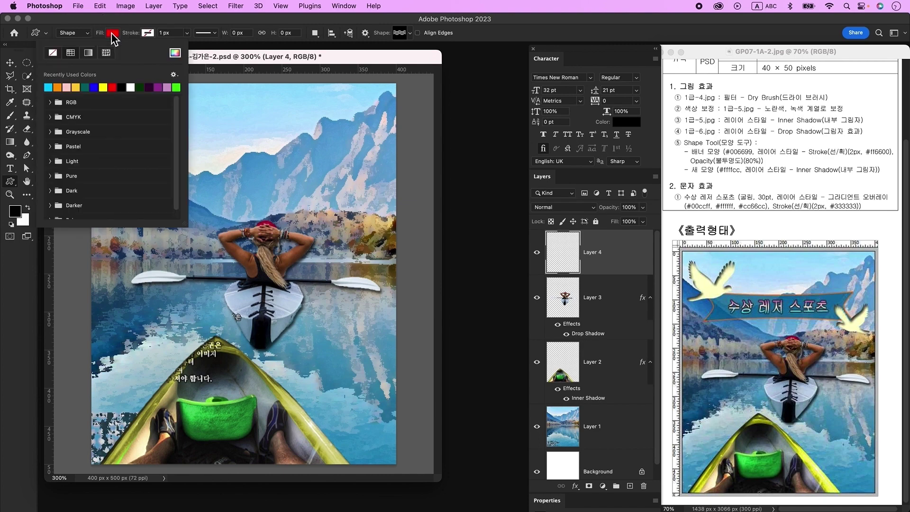
click(117, 91)
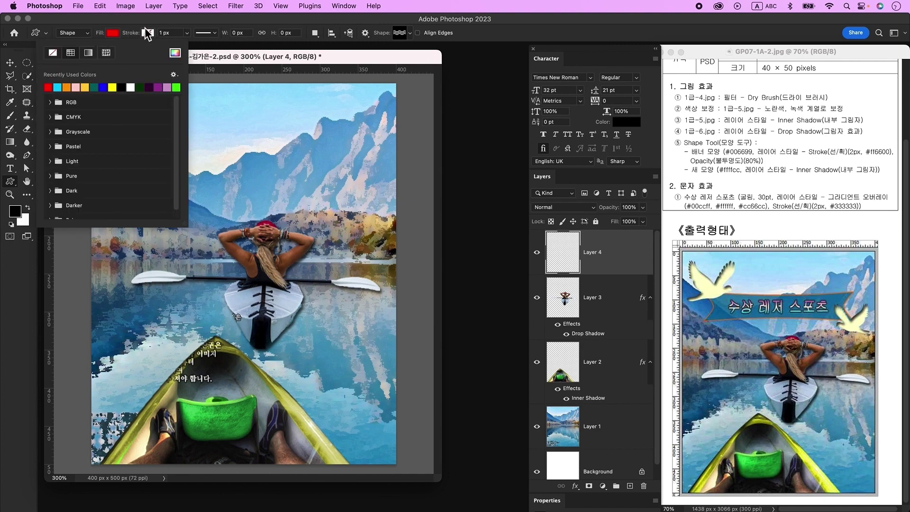
click(400, 33)
click(401, 34)
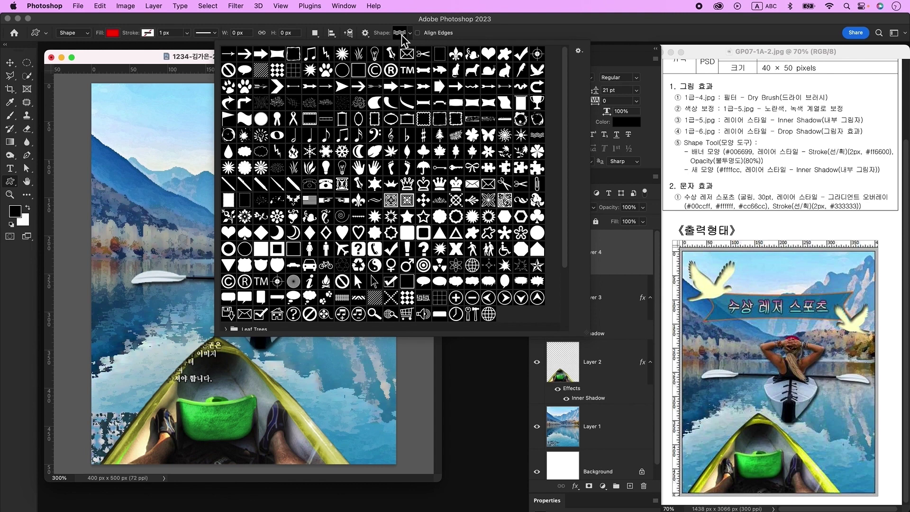
double_click(456, 103)
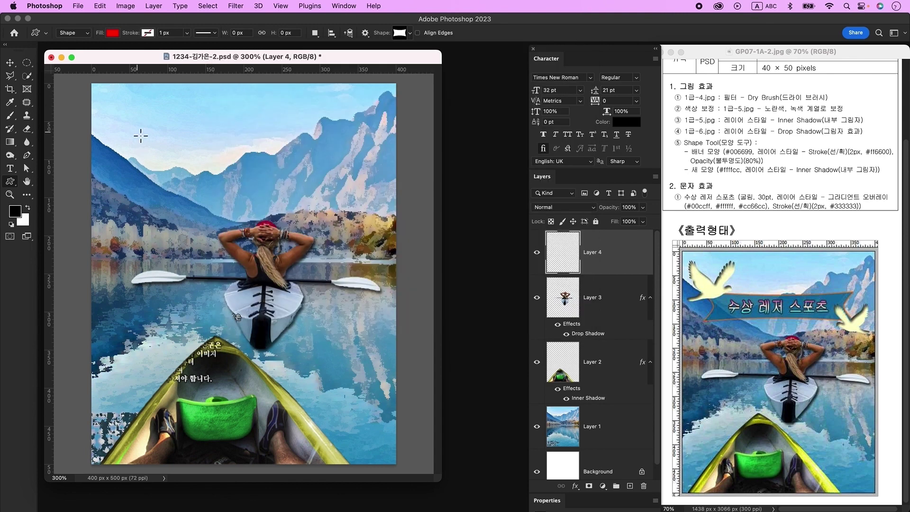
drag(141, 135, 355, 169)
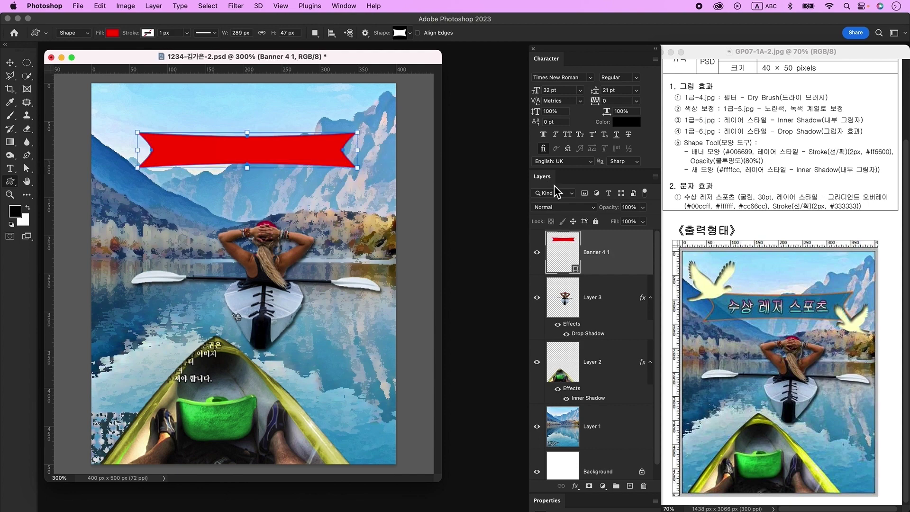
Set the banner's fill color to #006699.
double_click(563, 251)
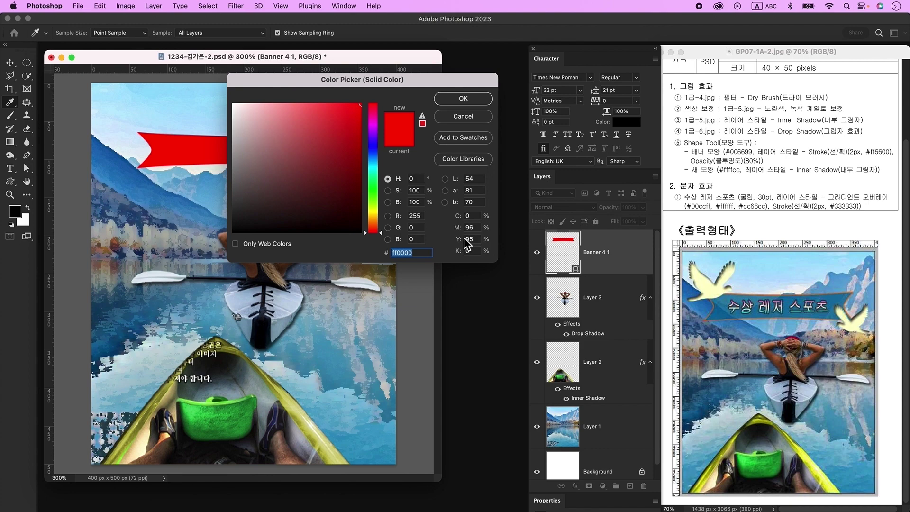
text(006699)
key(Return)
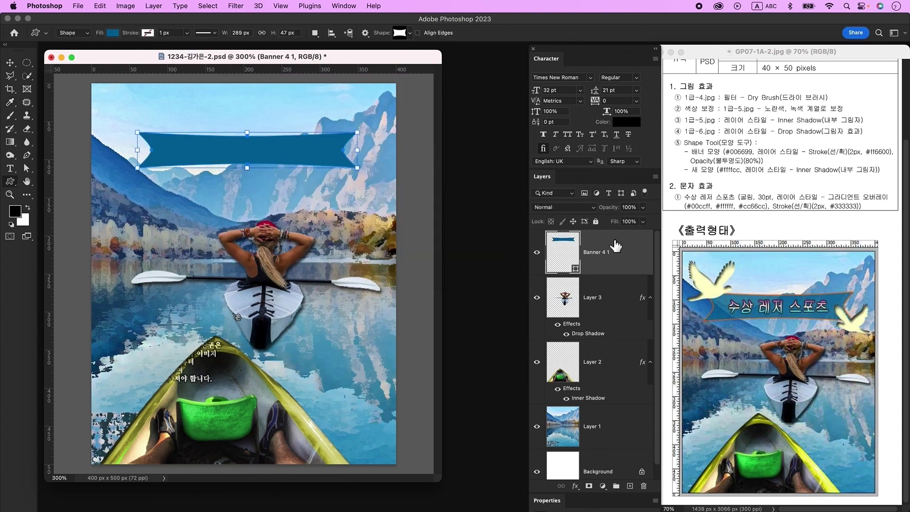
Apply a Stroke layer style to the banner with size 2 px, Color fill type and color #ff6600.
double_click(635, 261)
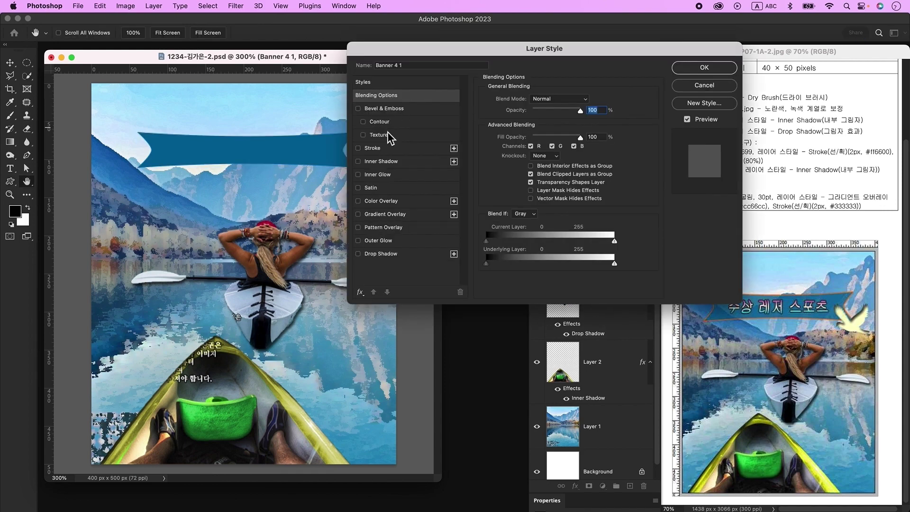
click(382, 150)
text(2)
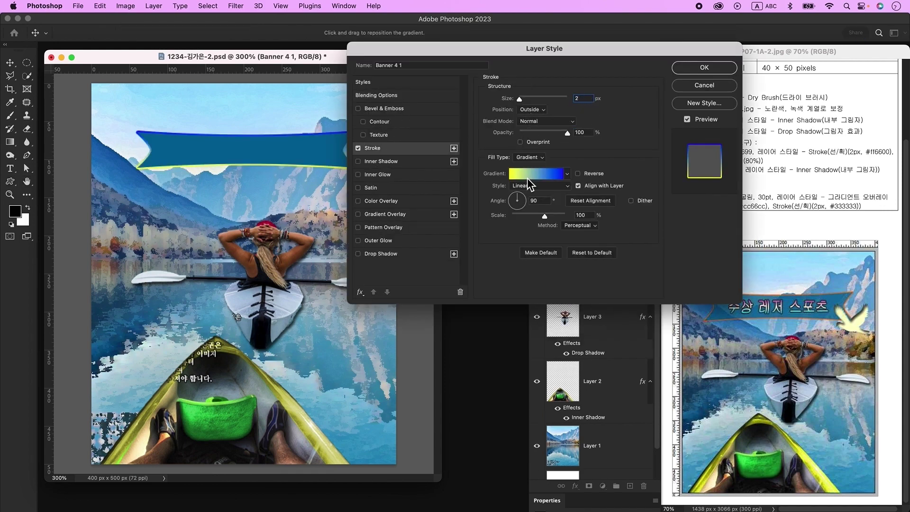
click(530, 159)
click(528, 148)
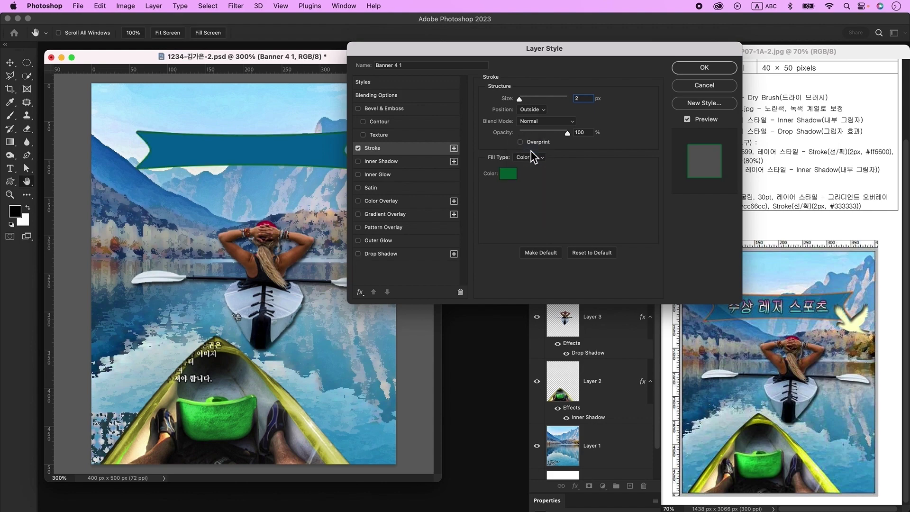
click(509, 174)
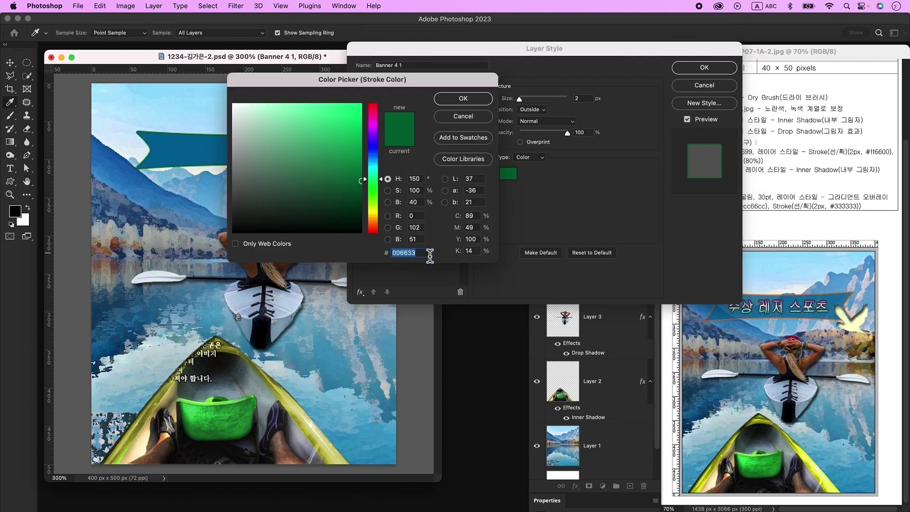
text(ff6600)
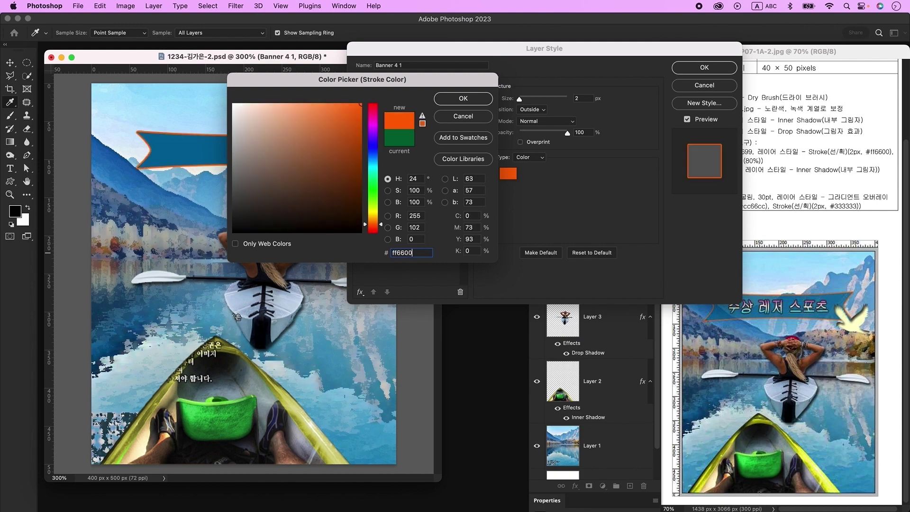
key(Return)
key(Return)
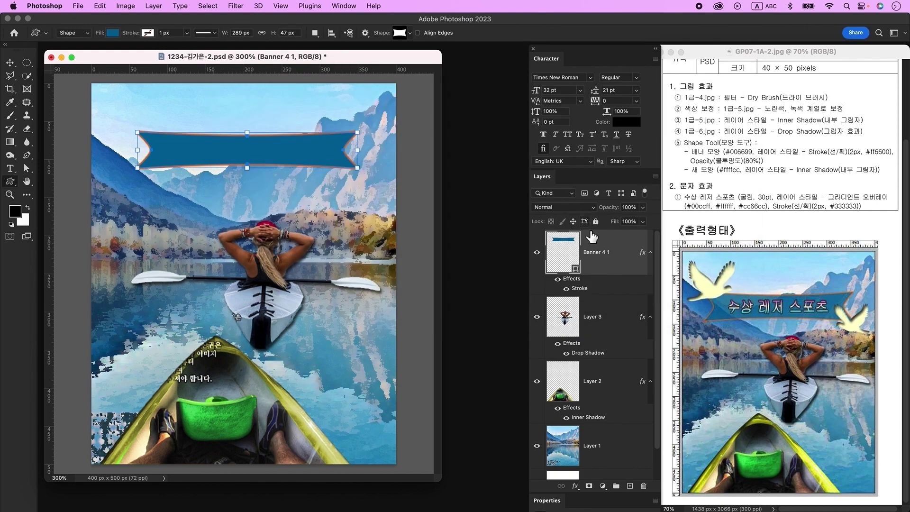
Set the banner's opacity to 80% and enlarge it slightly, placing it just above the woman's head.
click(628, 210)
text(80)
key(Return)
key(ctrl+t)
drag(328, 164, 364, 192)
key(Return)
On a new layer, draw a flying bird custom shape about 85 × 72 px over the banner's upper-left end.
click(630, 486)
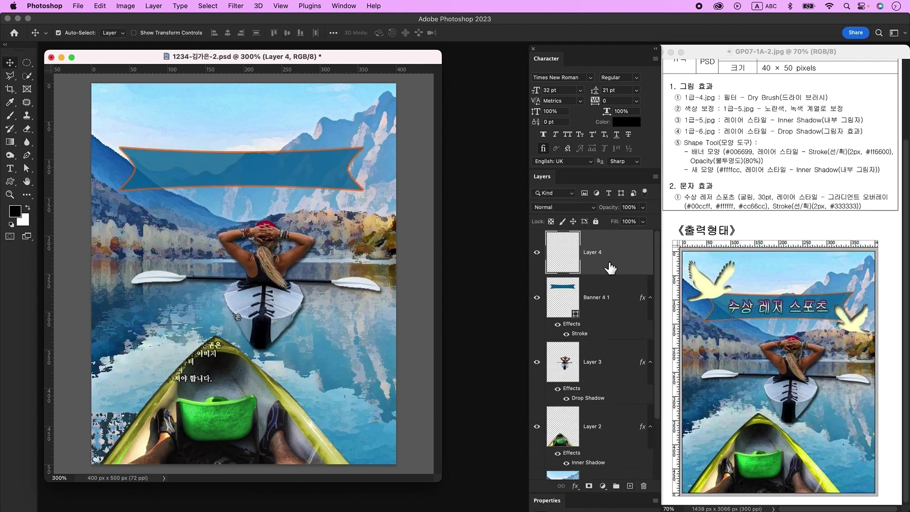
click(10, 182)
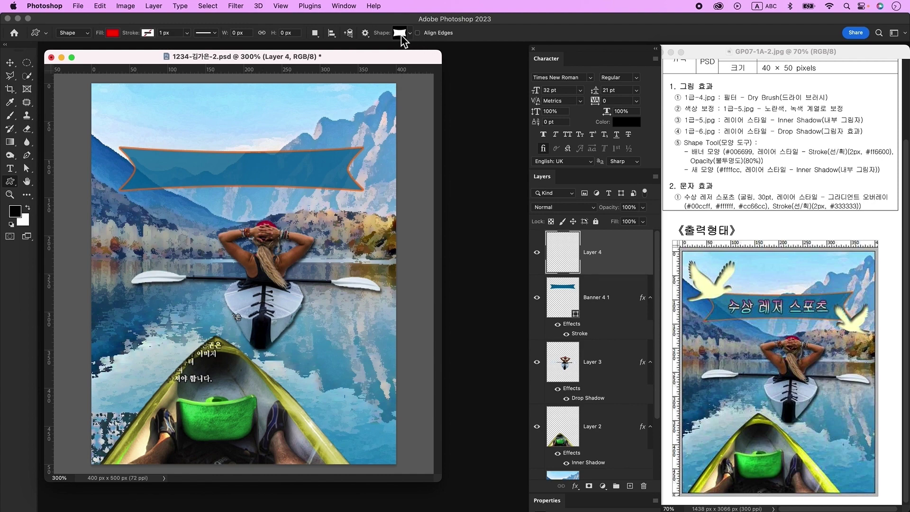
click(401, 34)
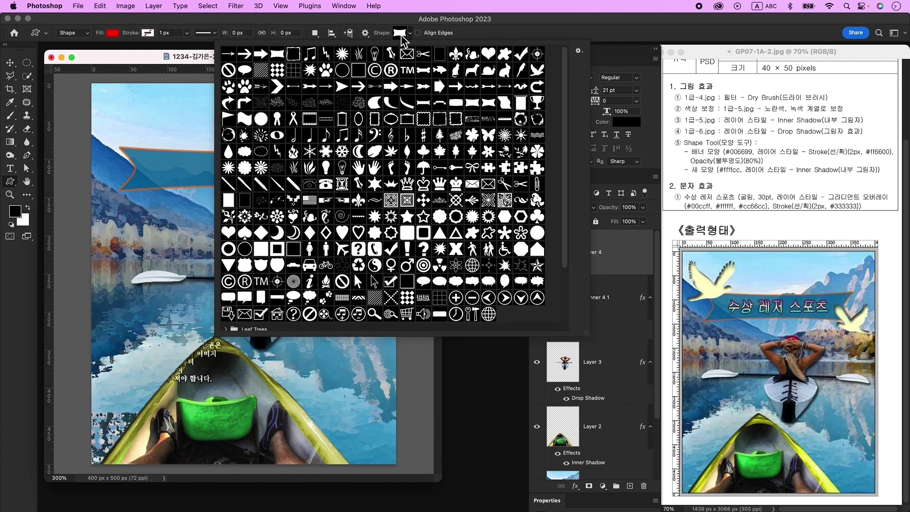
double_click(537, 70)
drag(109, 115, 175, 192)
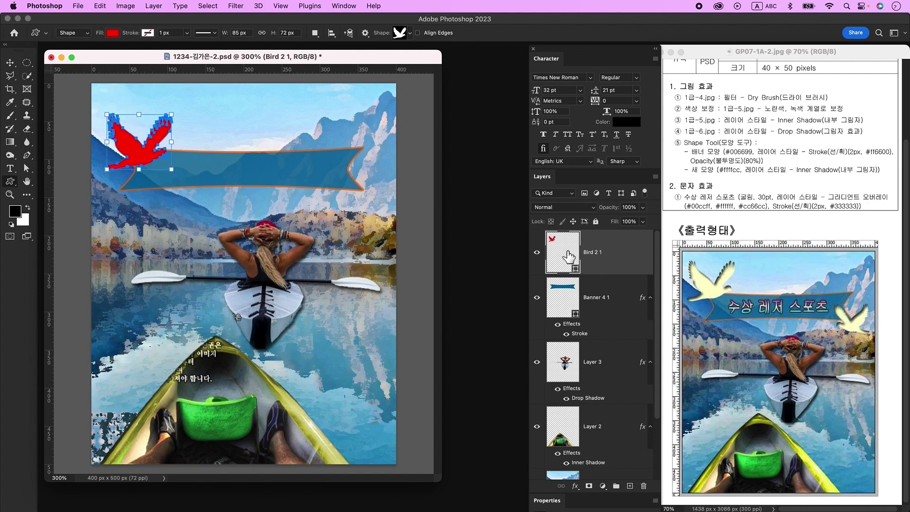
Set the bird's fill color to #ffffcc and apply an Inner Shadow layer style to it.
double_click(565, 253)
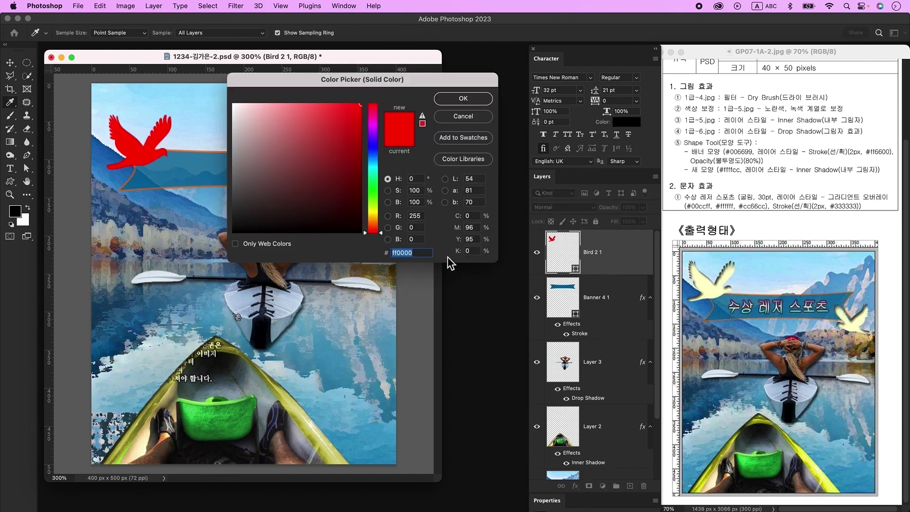
text(ffffcc)
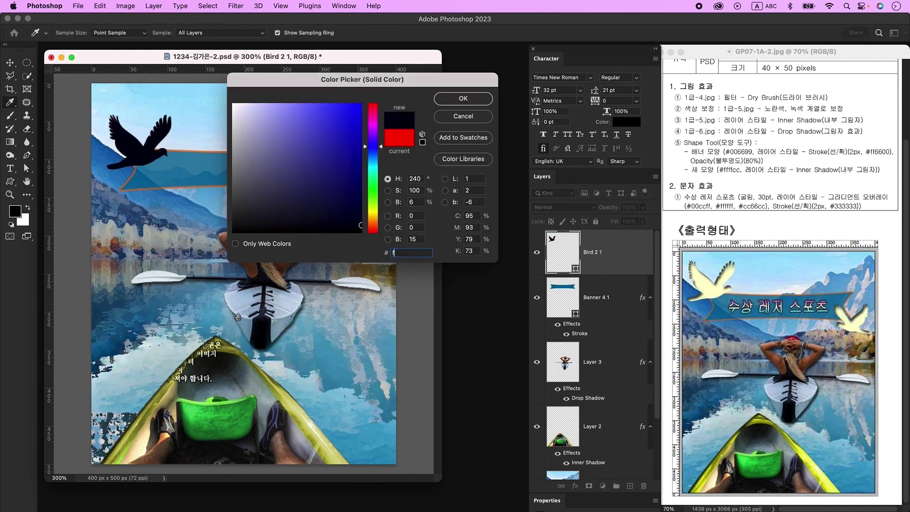
key(Return)
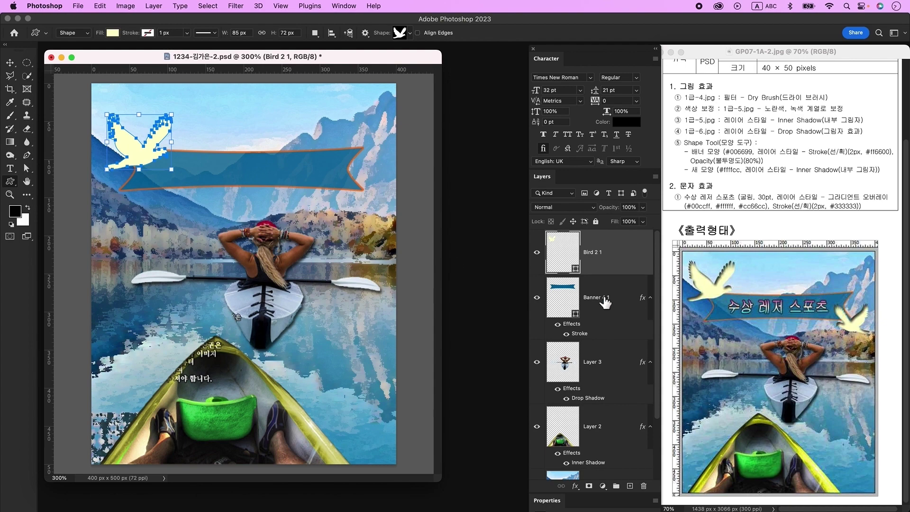
double_click(627, 269)
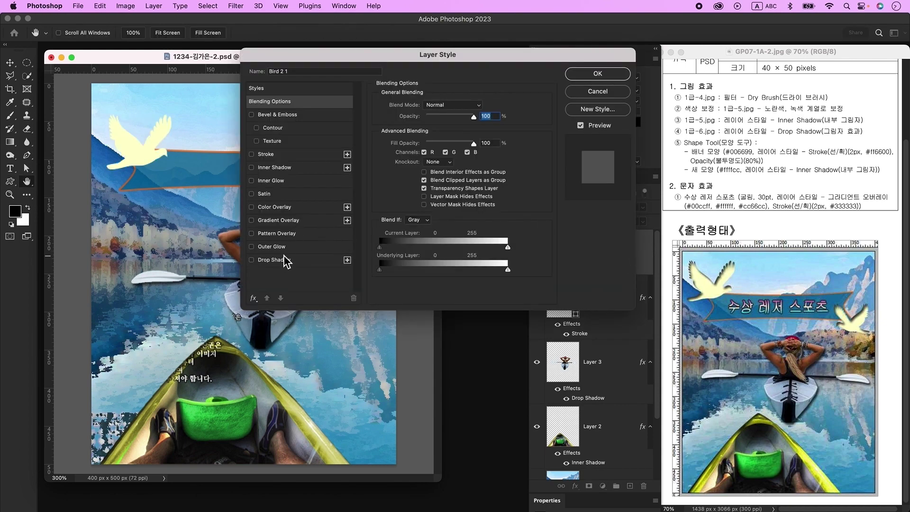
click(287, 167)
key(Return)
Shift the bird slightly up and left so its tail just overlaps the banner's left end.
key(super+t)
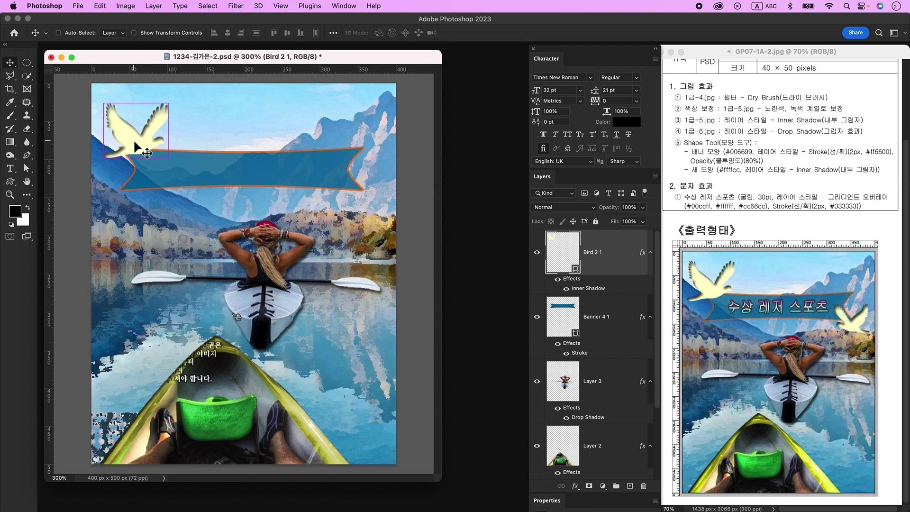
drag(136, 104, 136, 98)
key(Return)
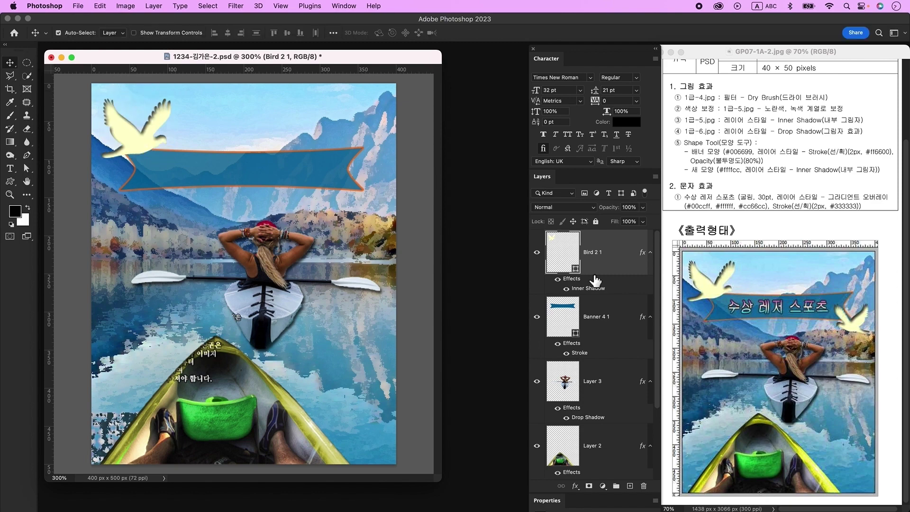
Duplicate the bird, flip the copy horizontally and place it at a smaller size over the banner's right end.
drag(595, 279, 592, 278)
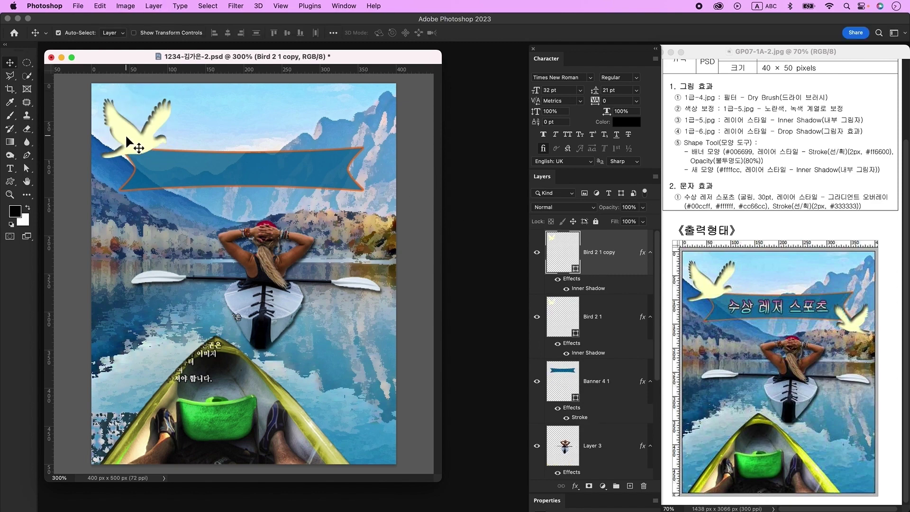
drag(134, 138, 342, 198)
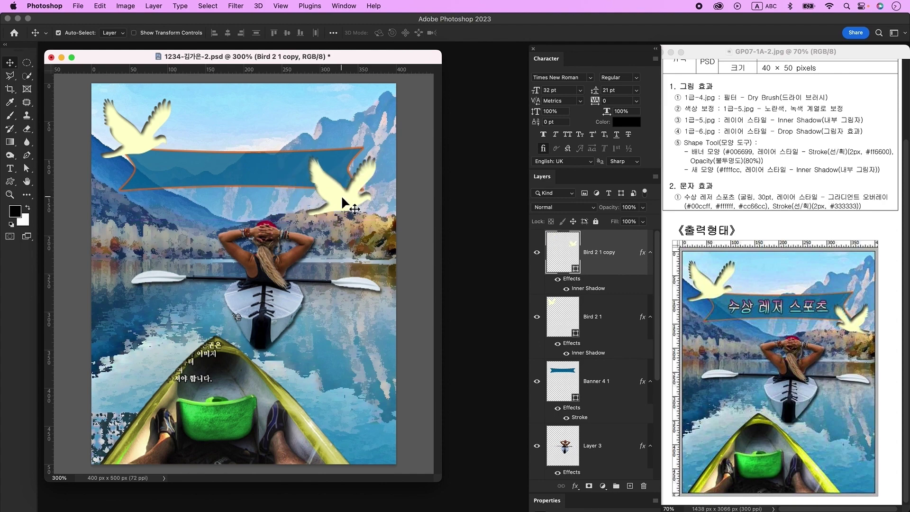
key(super+t)
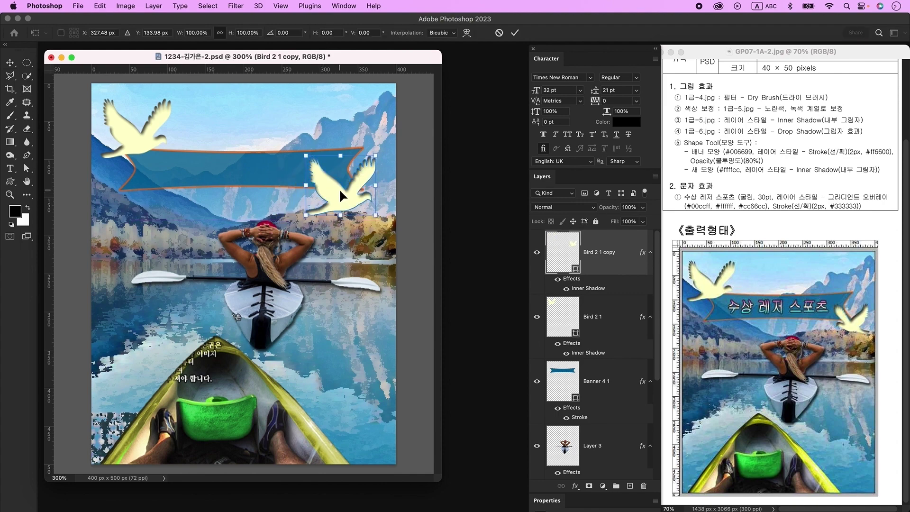
right_click(342, 191)
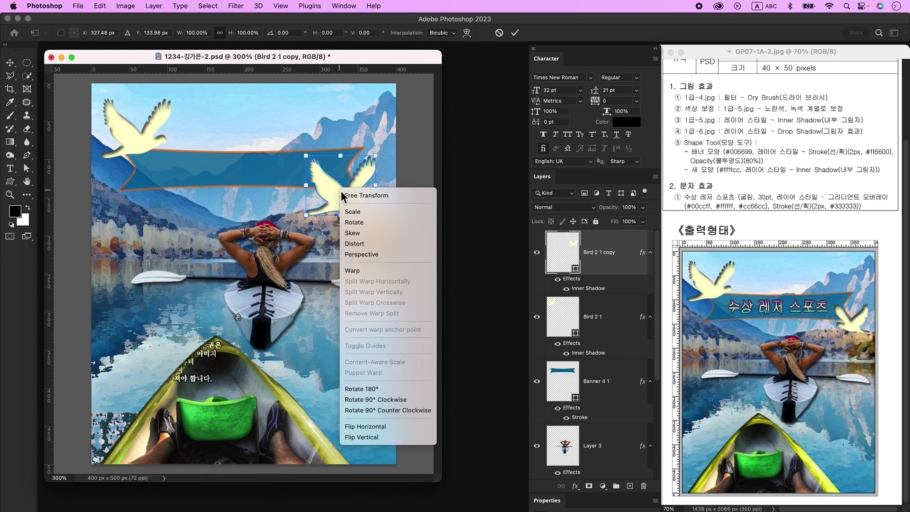
click(402, 427)
drag(375, 215, 366, 196)
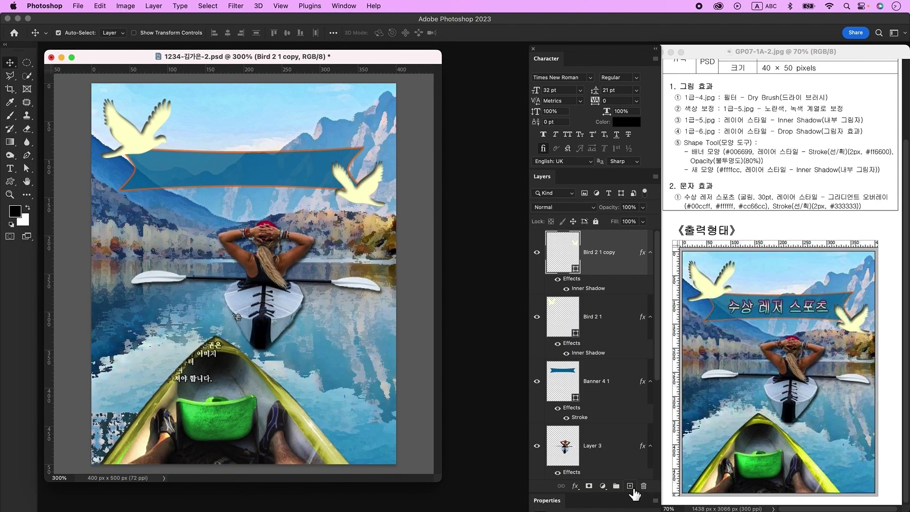
Add the title "수상 레저 스포츠" on the banner, using the 조선굴림체 font at 30 pt.
click(630, 486)
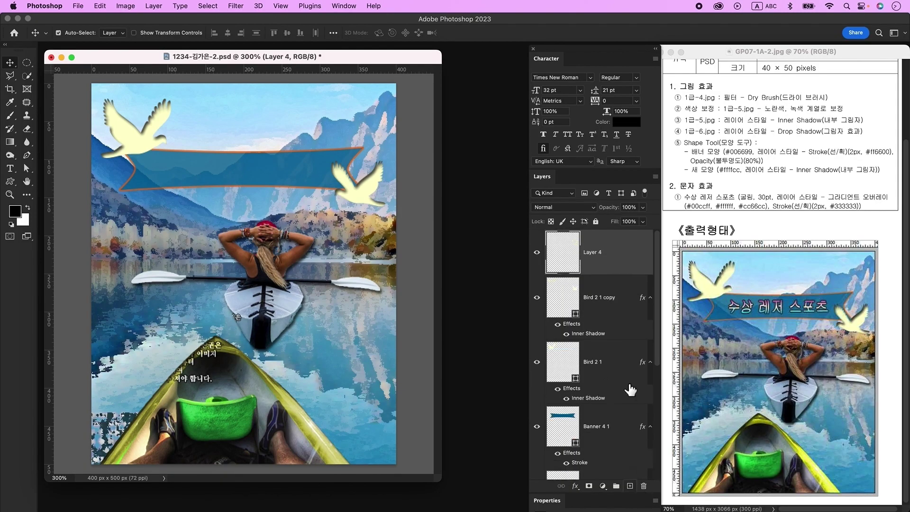
click(9, 168)
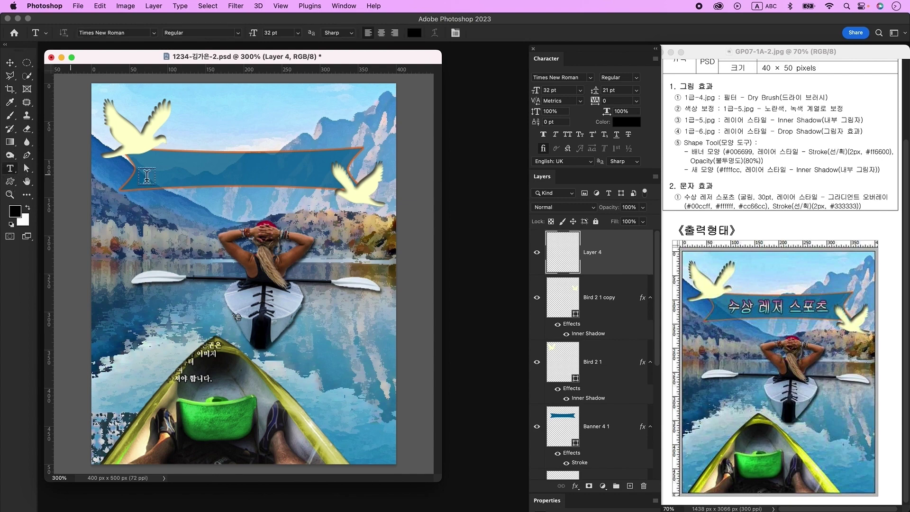
click(190, 171)
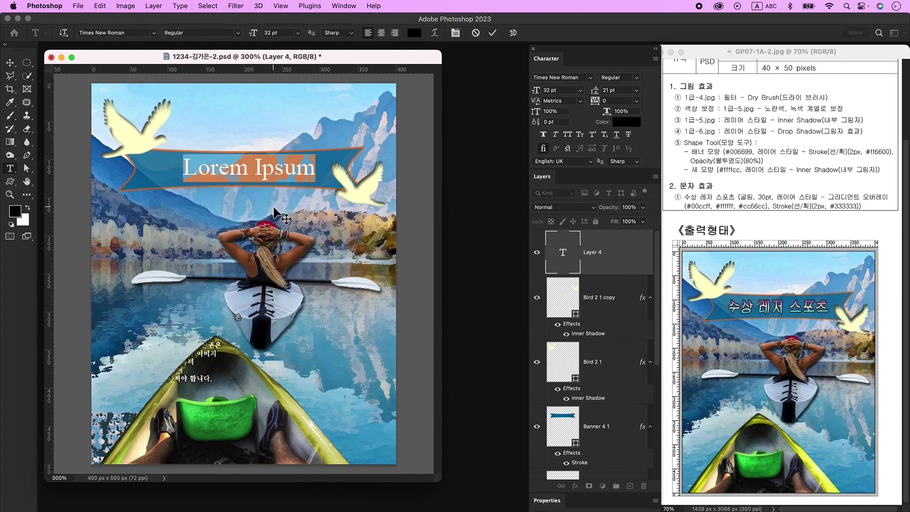
key(ctrl+space)
text(수상 레저 스포츠)
key(Escape)
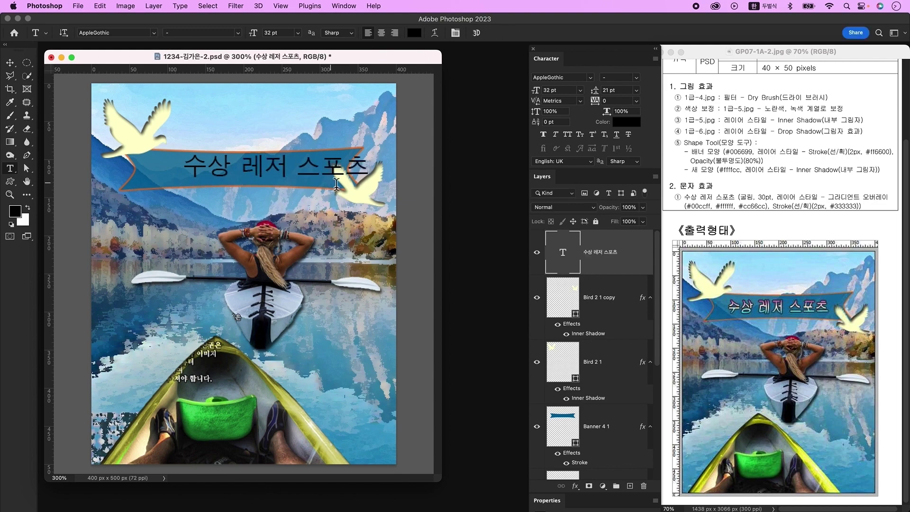
click(591, 78)
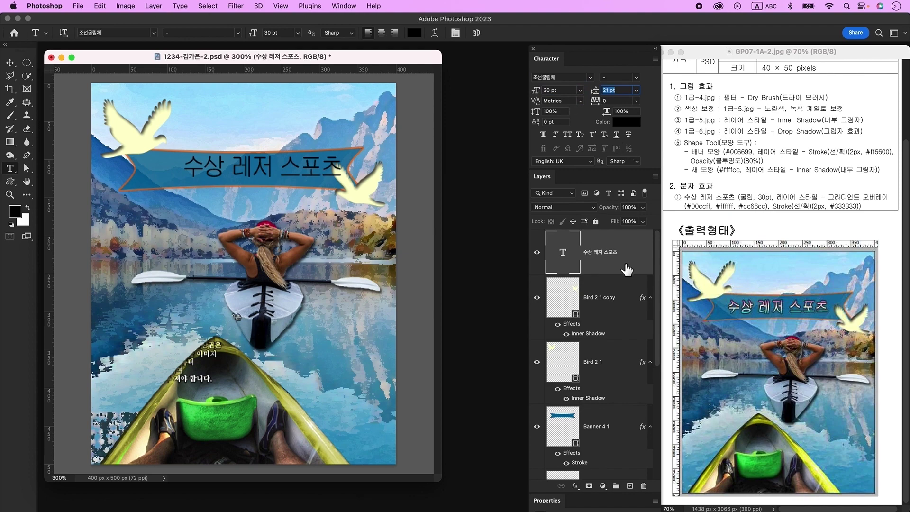
Add a Gradient Overlay to the "수상 레저 스포츠" title and insert a middle color stop at location 50%.
double_click(625, 269)
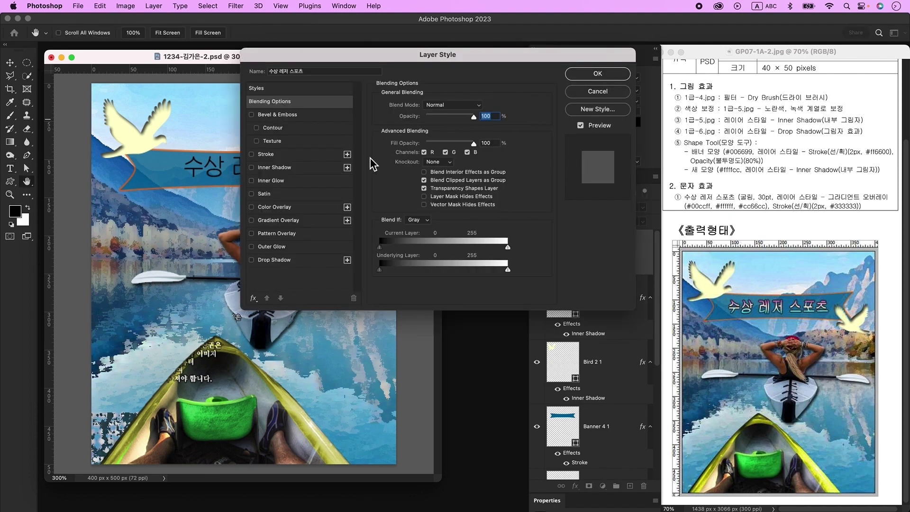
click(277, 222)
click(440, 129)
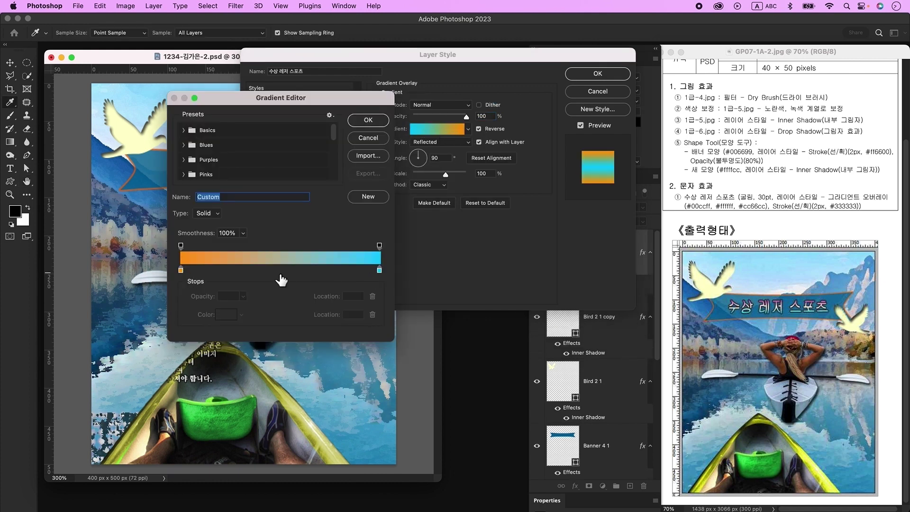
click(277, 270)
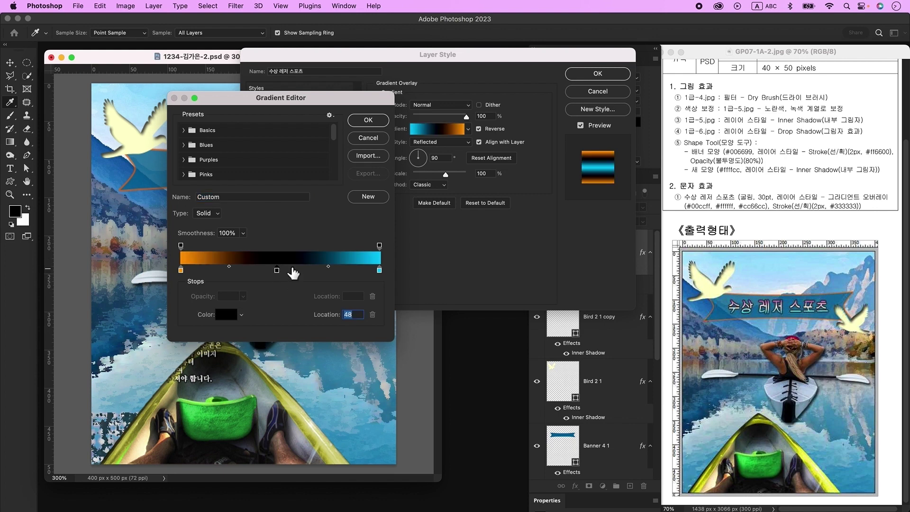
text(50)
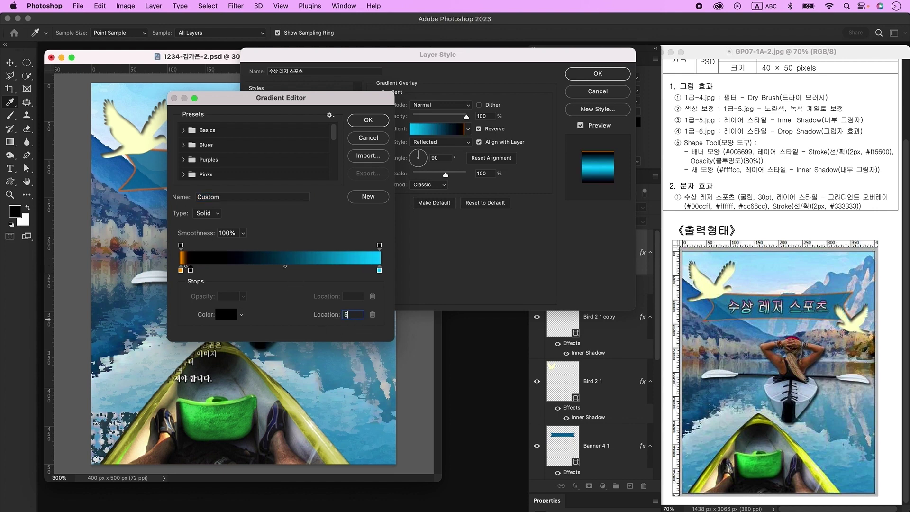
Set the title gradient's colors to #00ccff, #ffffff and #cc66cc, with the style Linear and Reverse turned off.
double_click(181, 270)
text(00ccff)
key(Return)
double_click(379, 270)
text(cc66cc)
key(Return)
key(Return)
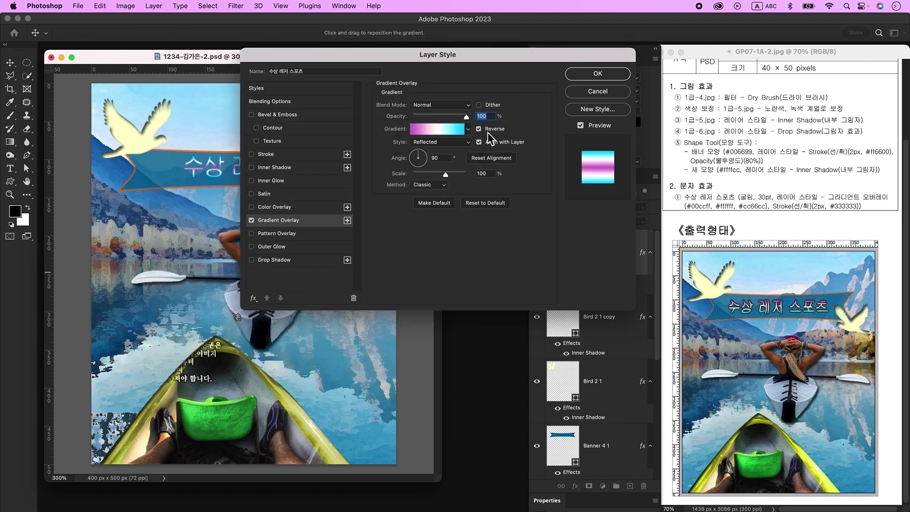
click(445, 142)
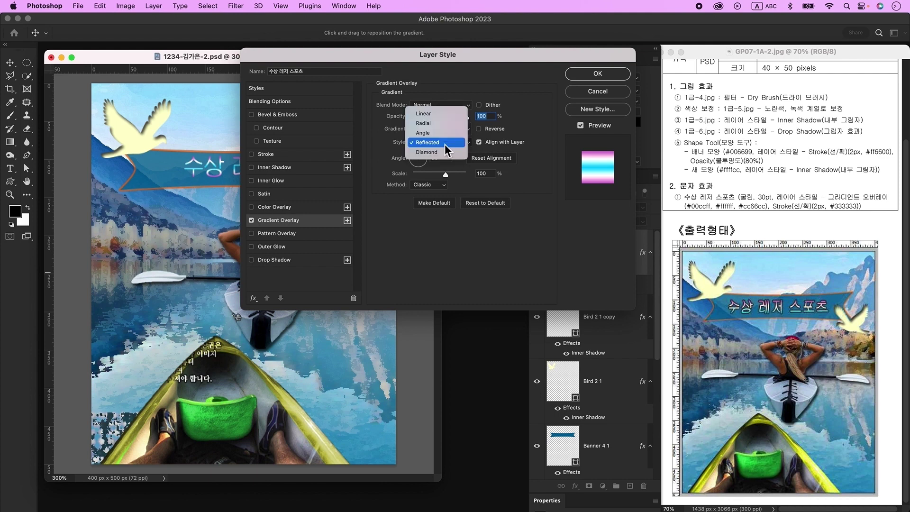
click(441, 114)
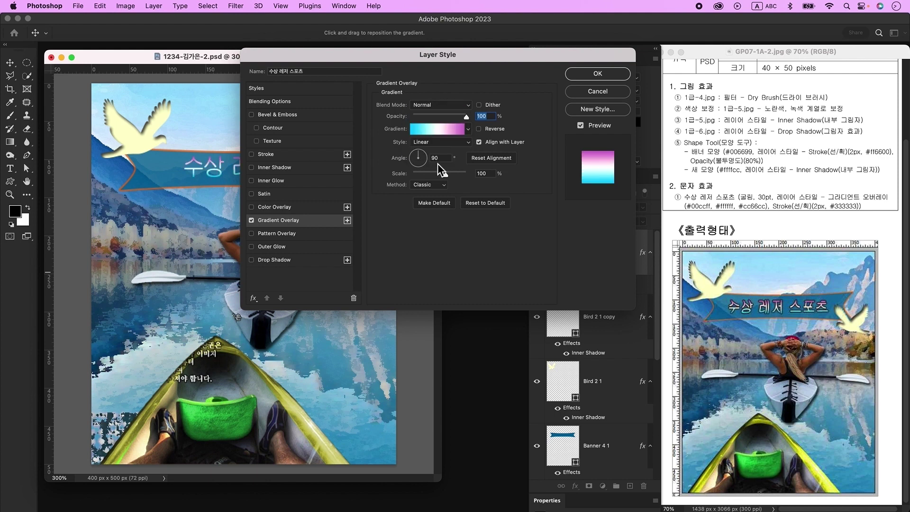
Add a 2 px outside Stroke in #333333 to the title's layer style and apply it.
click(277, 155)
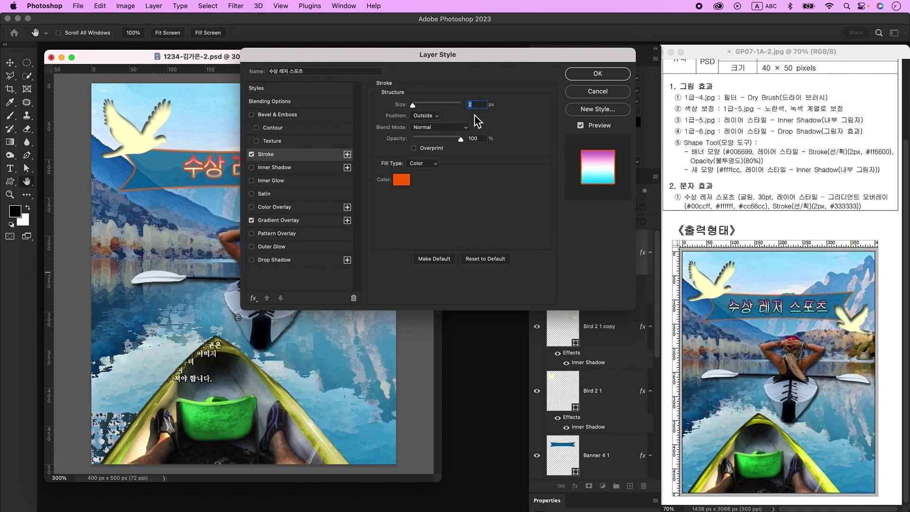
click(402, 181)
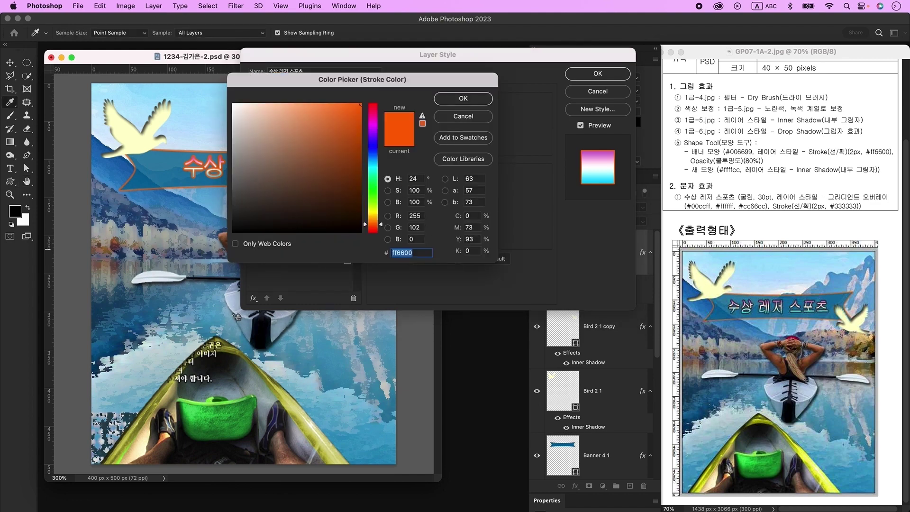
key(Return)
key(Return)
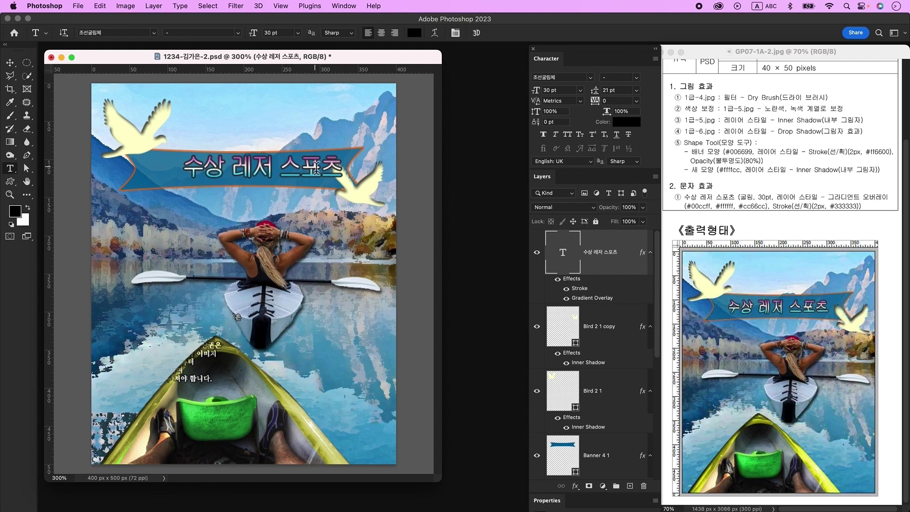
Warp the title text with the horizontal Squeeze style and a bend of 20%.
click(434, 33)
click(474, 122)
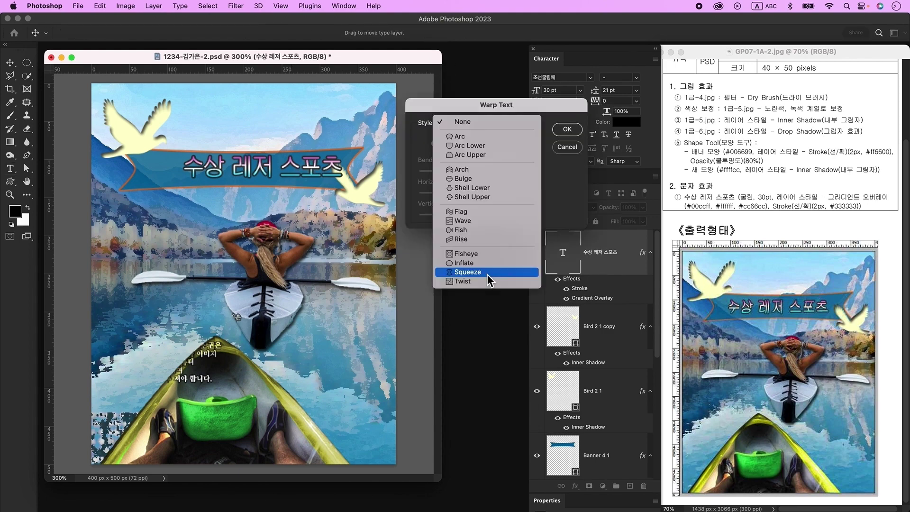
click(487, 273)
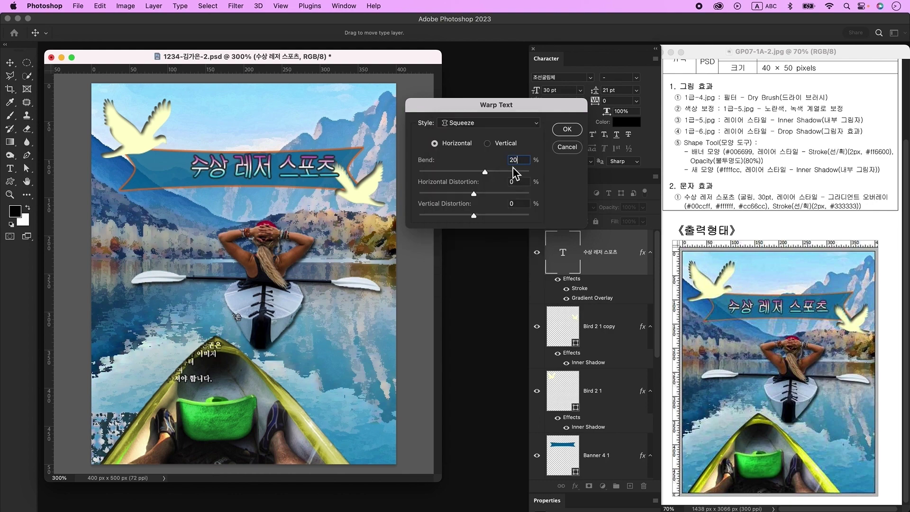
click(569, 130)
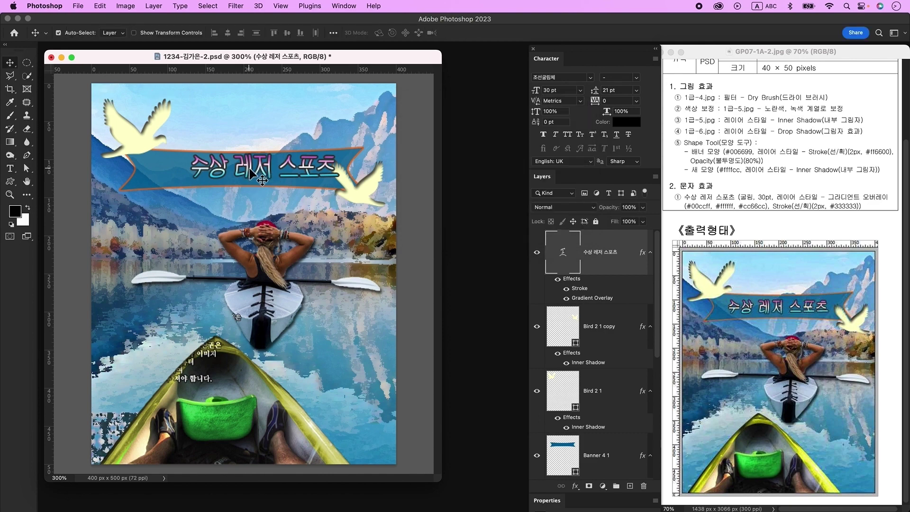
Shift the title left so it sits centered on the banner, and slightly enlarge the woman with the kayak.
drag(249, 174, 228, 173)
click(277, 325)
drag(278, 325, 280, 332)
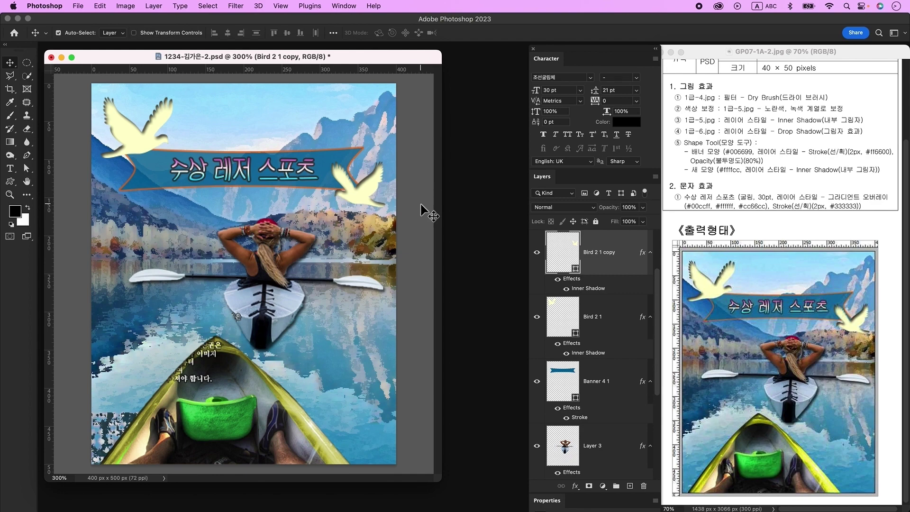
Save a JPEG copy in the GP07-1A folder with the file name ending in "-2.jpg", at quality 12 (Maximum).
click(78, 6)
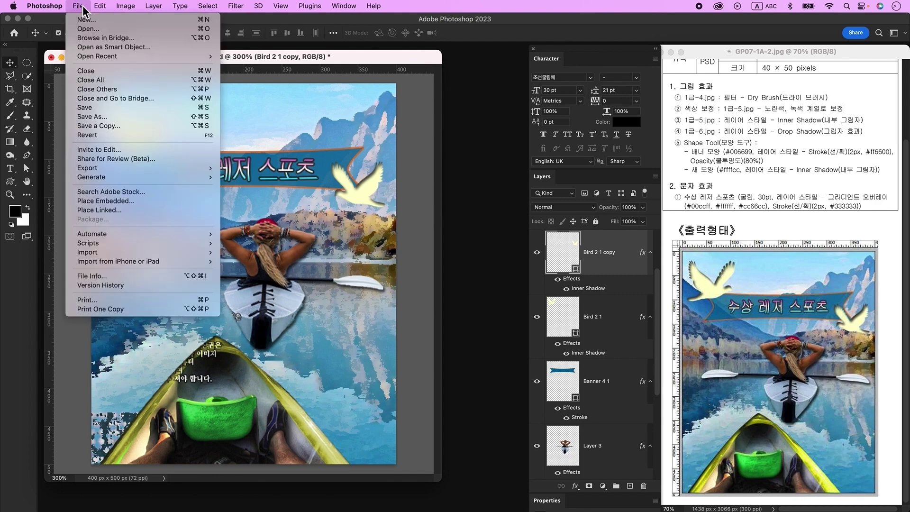
click(115, 126)
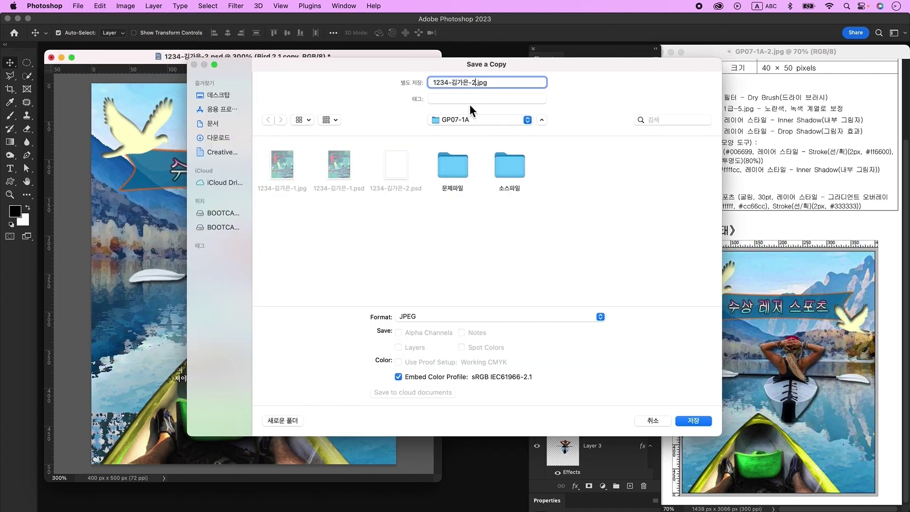
click(705, 422)
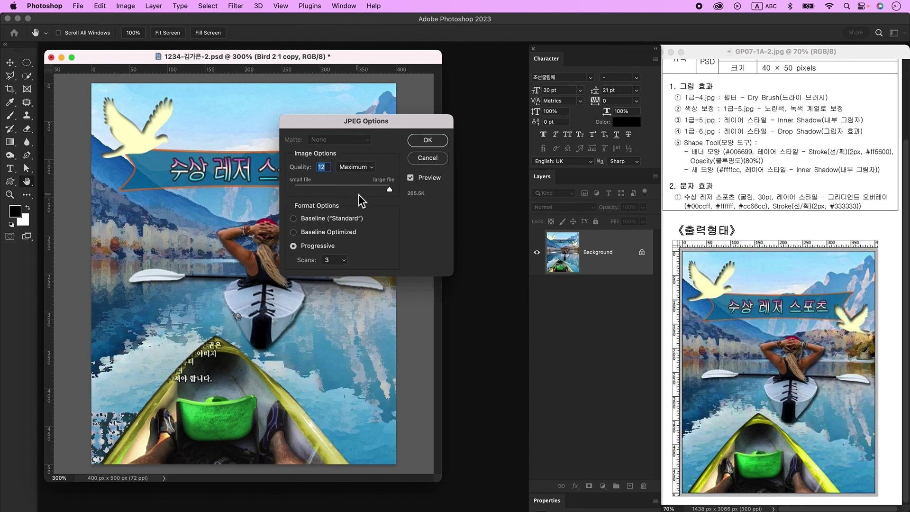
click(431, 142)
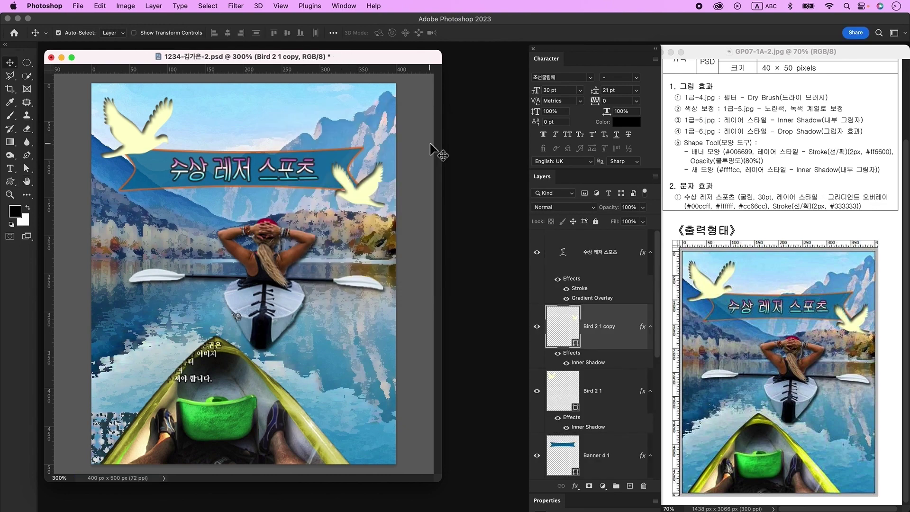
Resize the second composition to 40 × 50 px and save the PSD with Maximize Compatibility on.
click(126, 6)
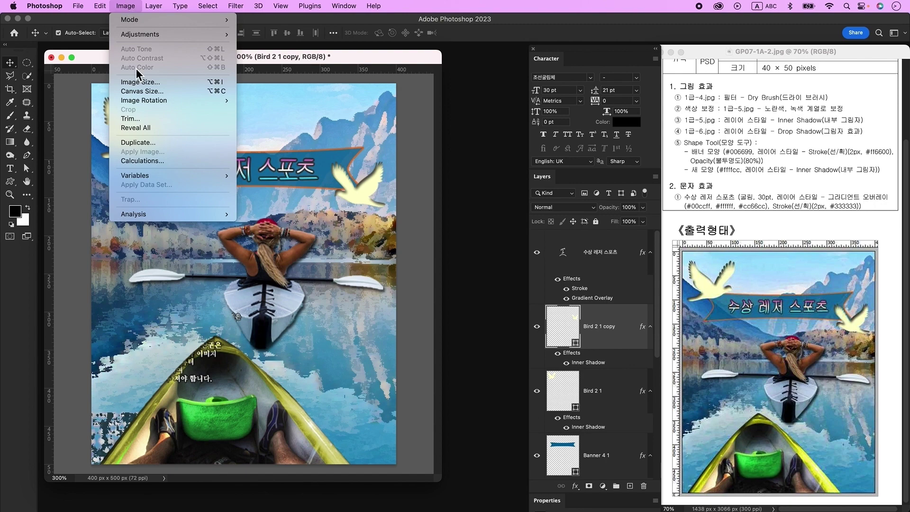
click(138, 81)
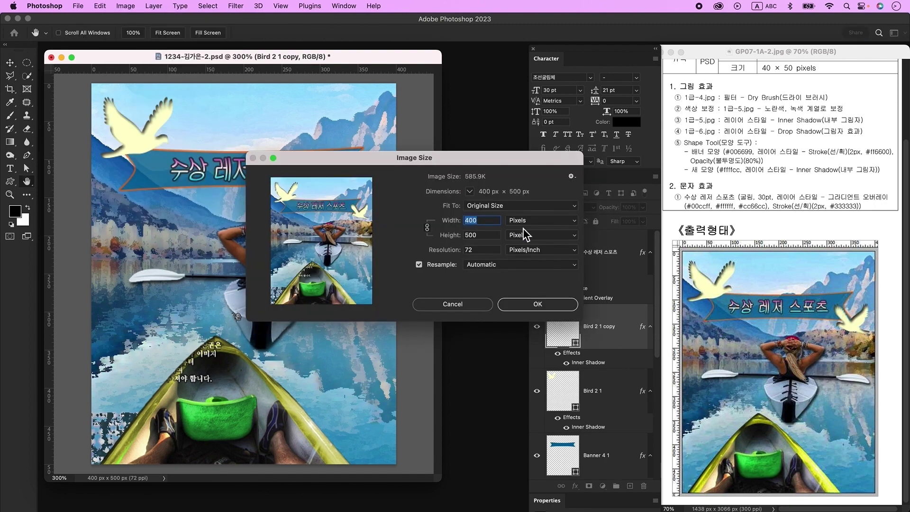
text(40)
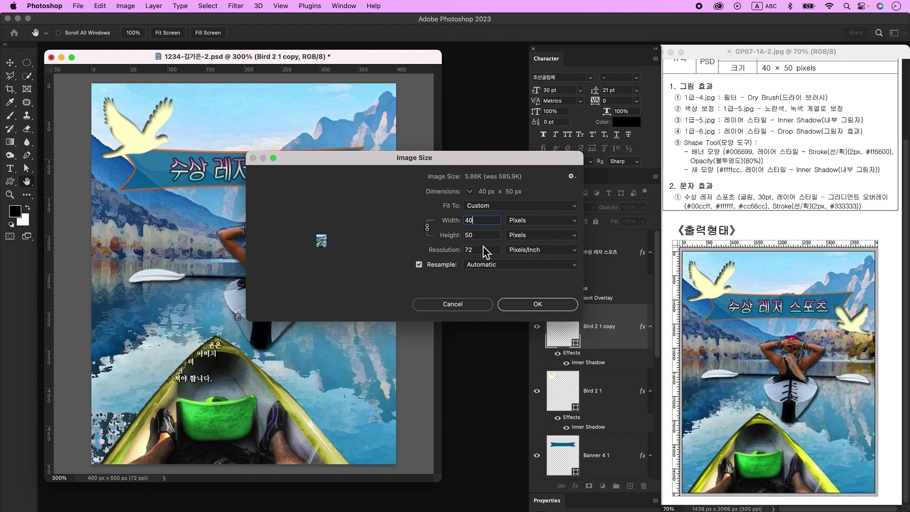
click(534, 308)
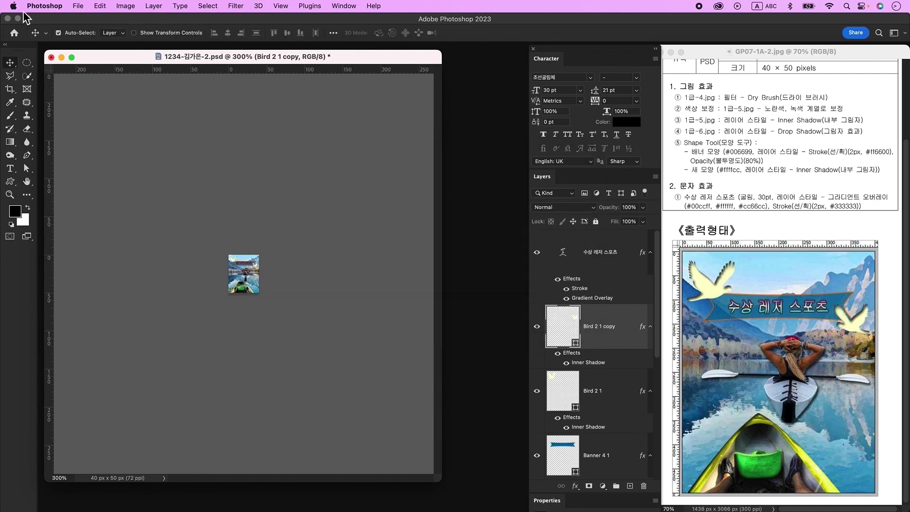
click(75, 7)
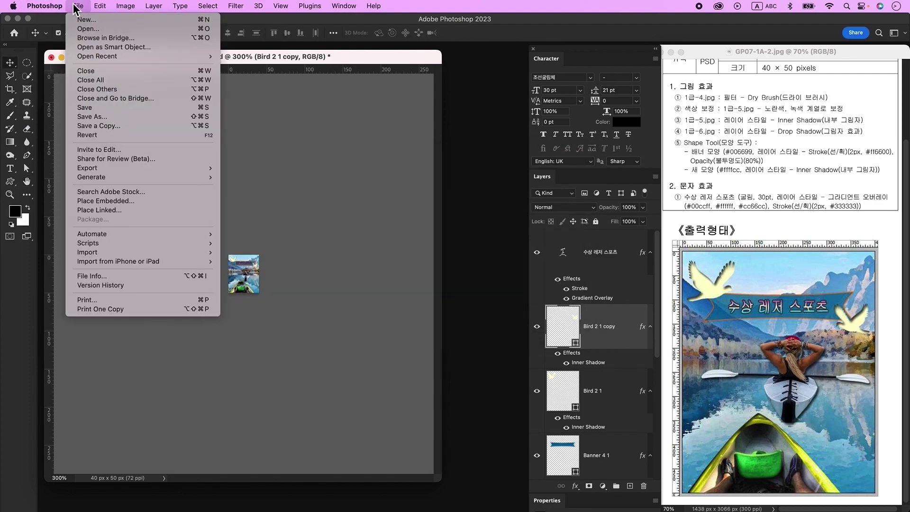
click(93, 108)
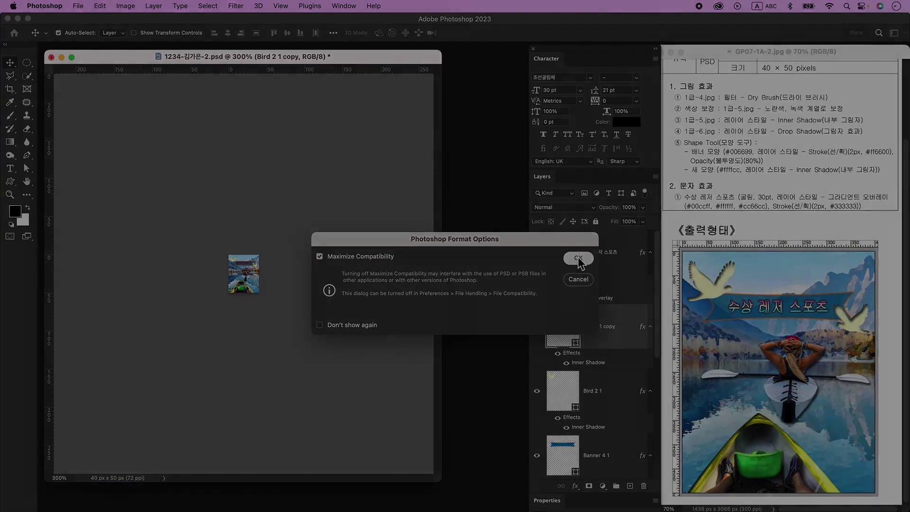
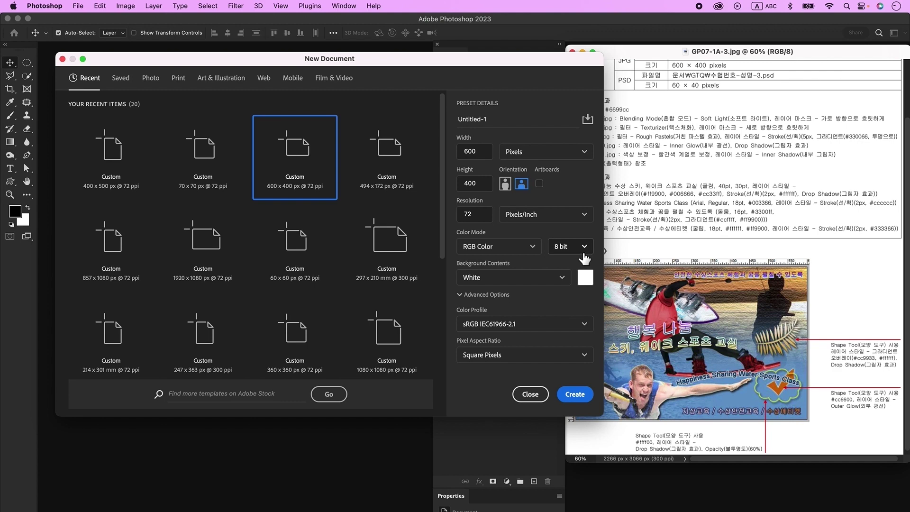
Create a 600 × 400 px RGB document at 72 ppi with a white background, show its rulers and enlarge its window.
click(574, 394)
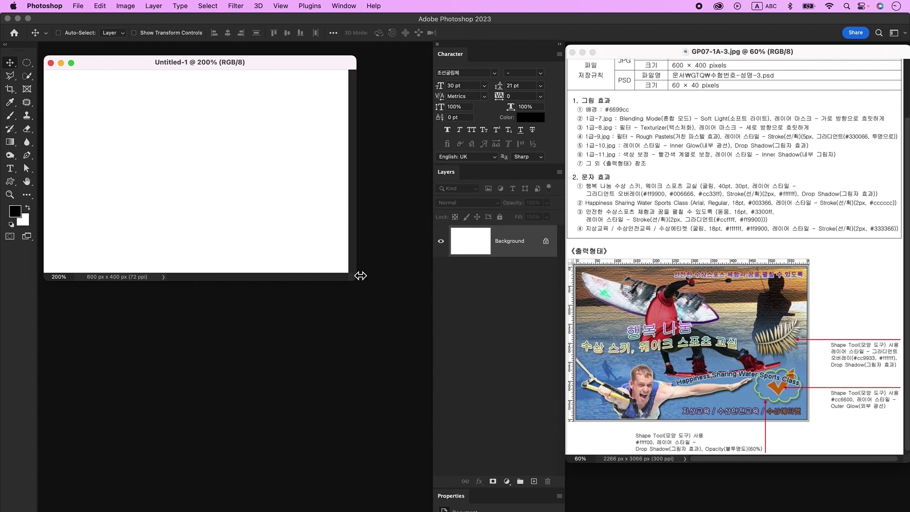
key(super+r)
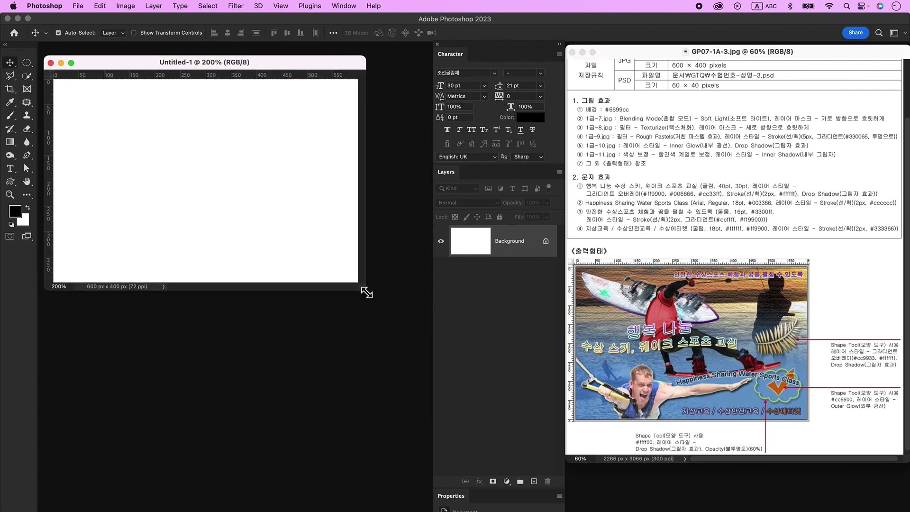
drag(367, 293, 412, 322)
Save the new document in Photoshop format in the GP07-1A folder with the file name ending in "-3.psd".
click(83, 5)
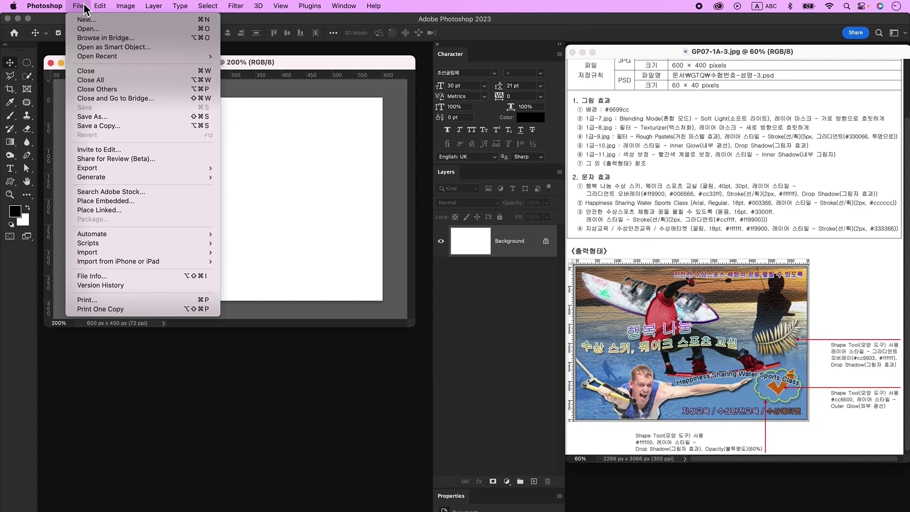
click(86, 117)
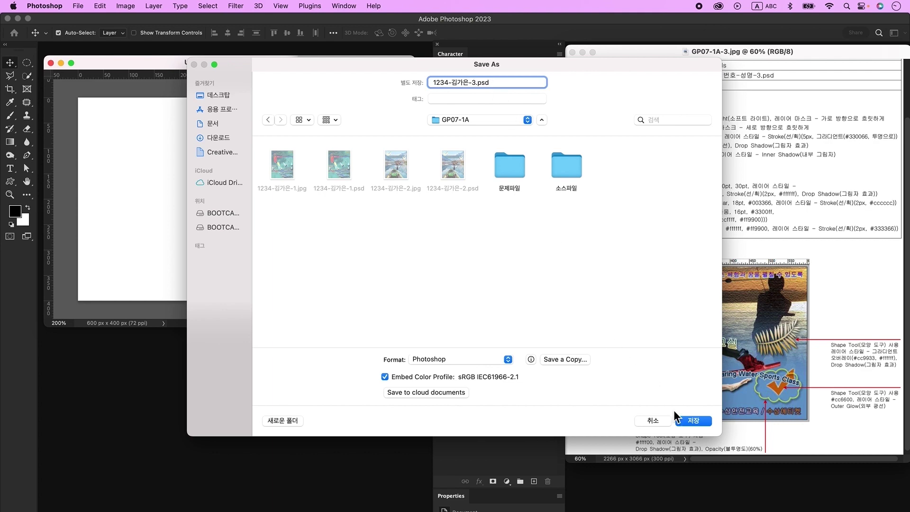
click(694, 421)
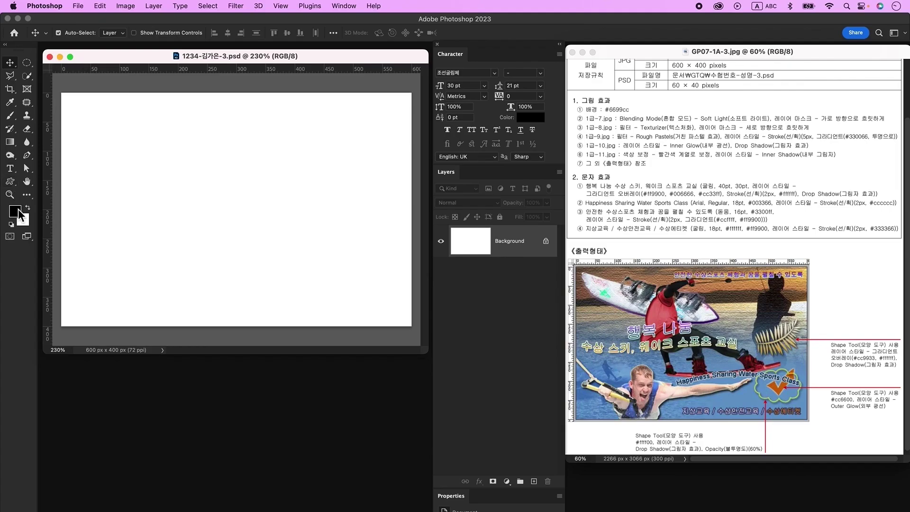
Set the foreground color to #6699cc and fill the Background layer with it.
click(19, 212)
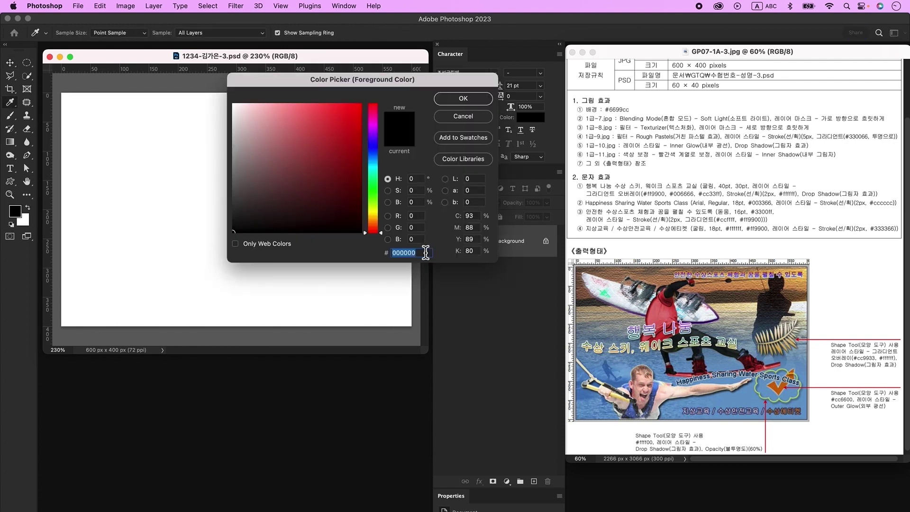
text(6699cc)
key(Return)
key(v)
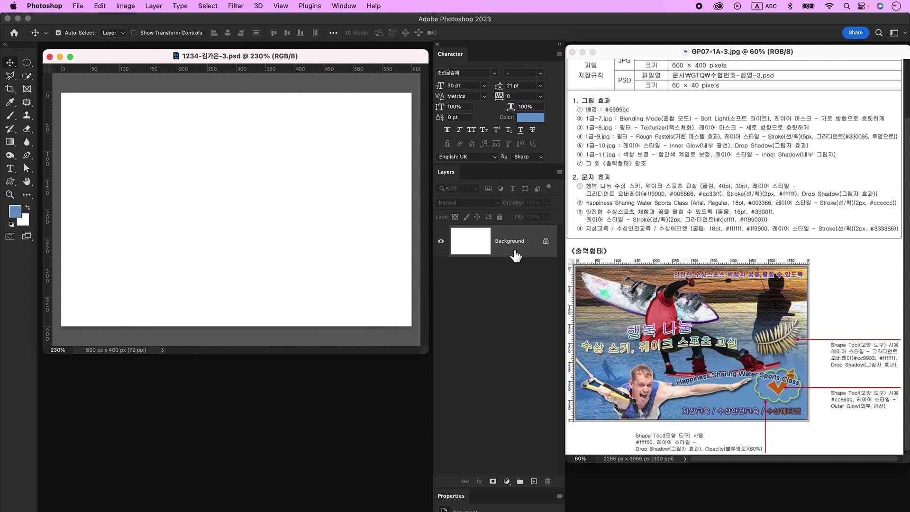
key(alt+BackSpace)
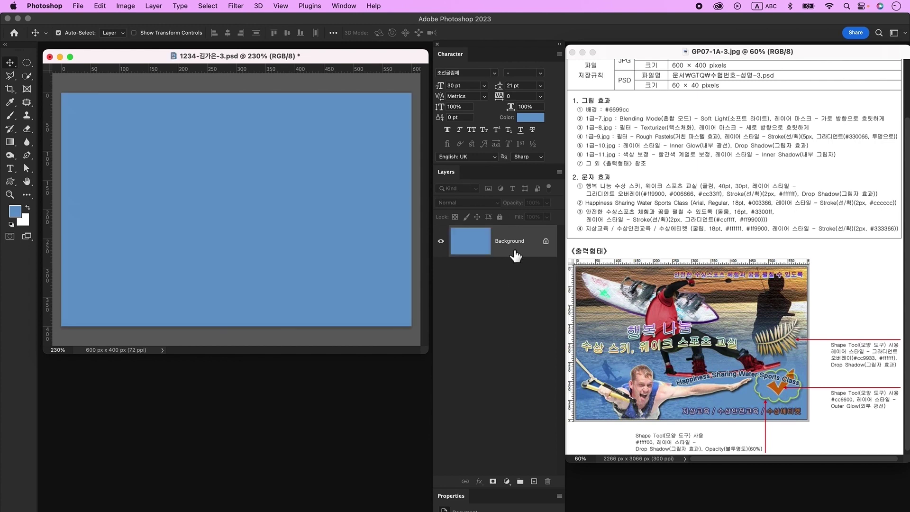
Open the source image 1급-7.jpg from the 소스파일 folder.
key(super+o)
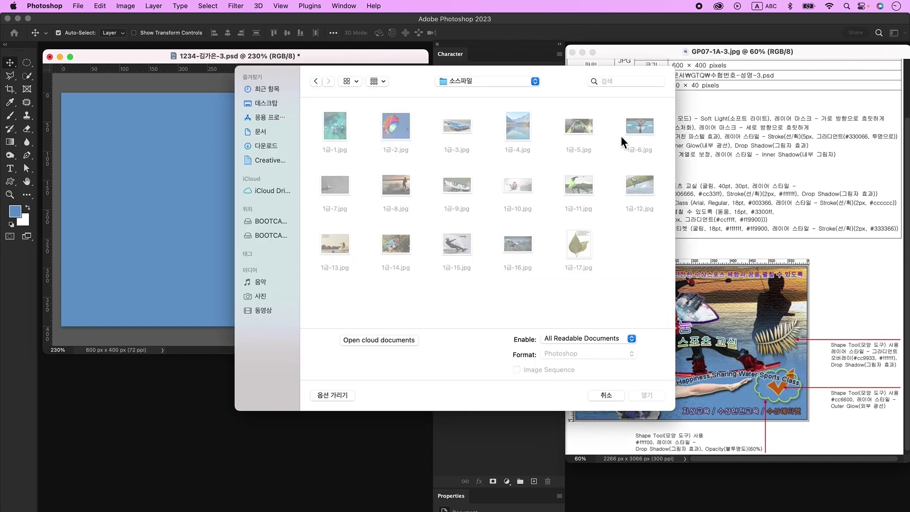
click(352, 188)
click(647, 395)
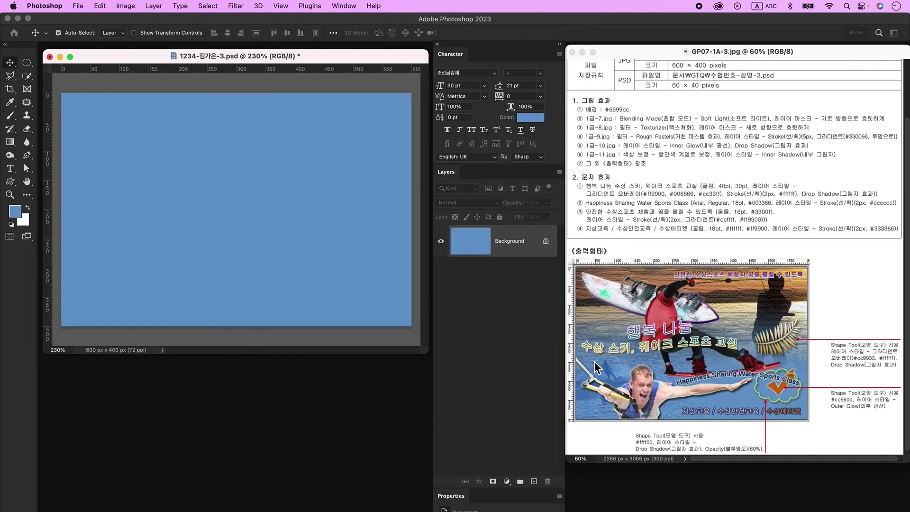
Copy the 1급-7.jpg sea image into the composition, close the source file and scale the image down to cover the canvas.
drag(333, 368, 243, 201)
key(super+w)
key(super+t)
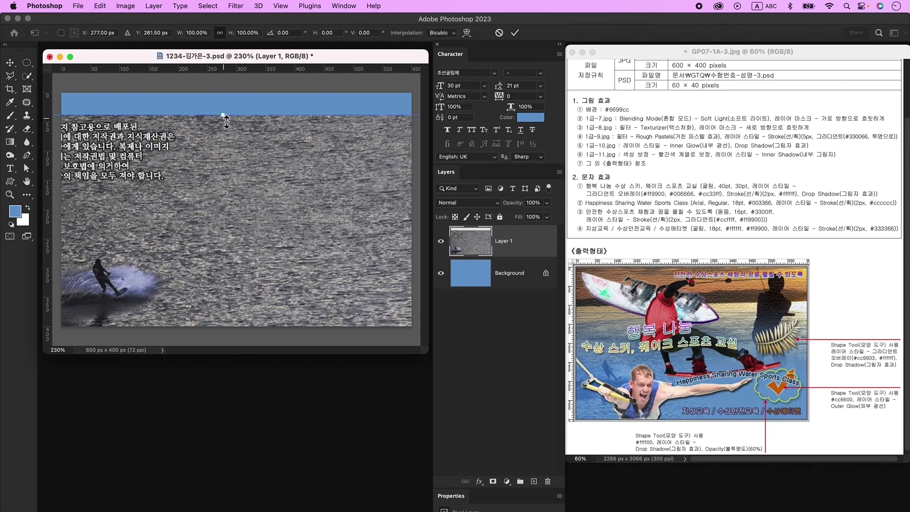
drag(222, 114, 221, 162)
drag(250, 228, 250, 149)
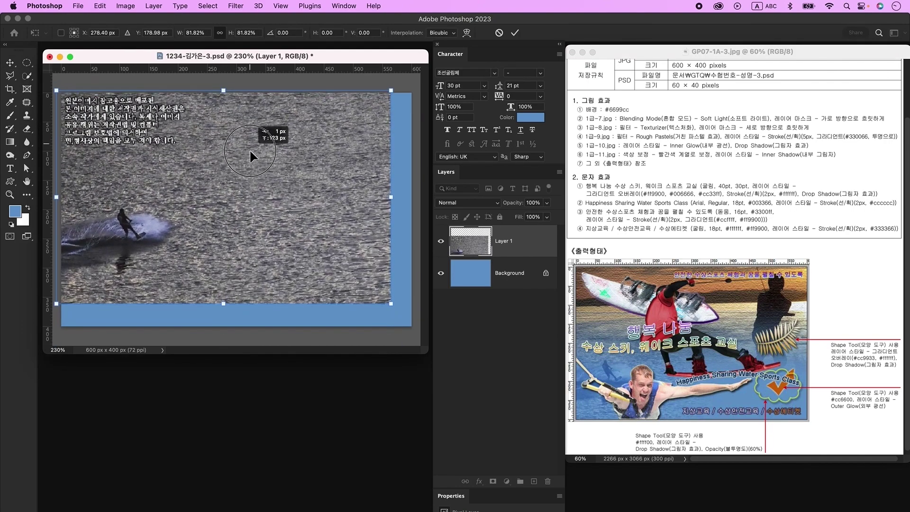
key(Escape)
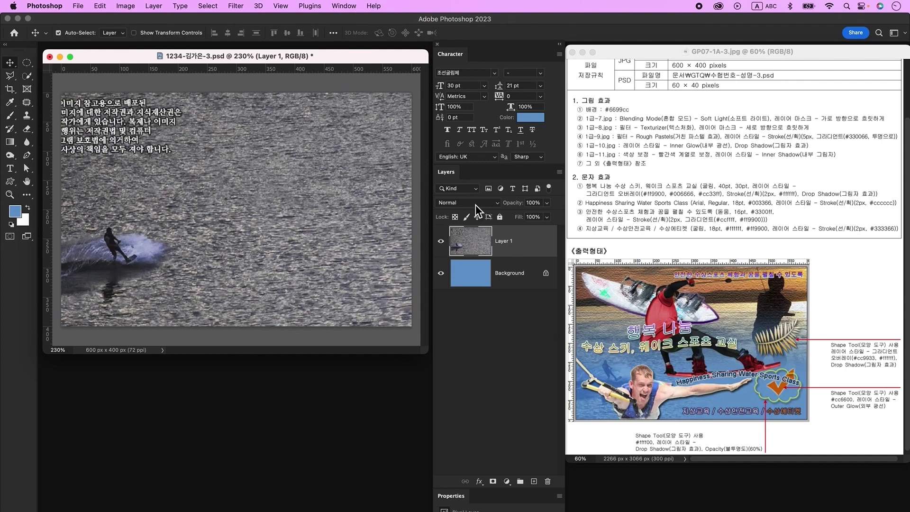
Set the sea image layer's blending mode to Soft Light and add a layer mask to it.
click(476, 209)
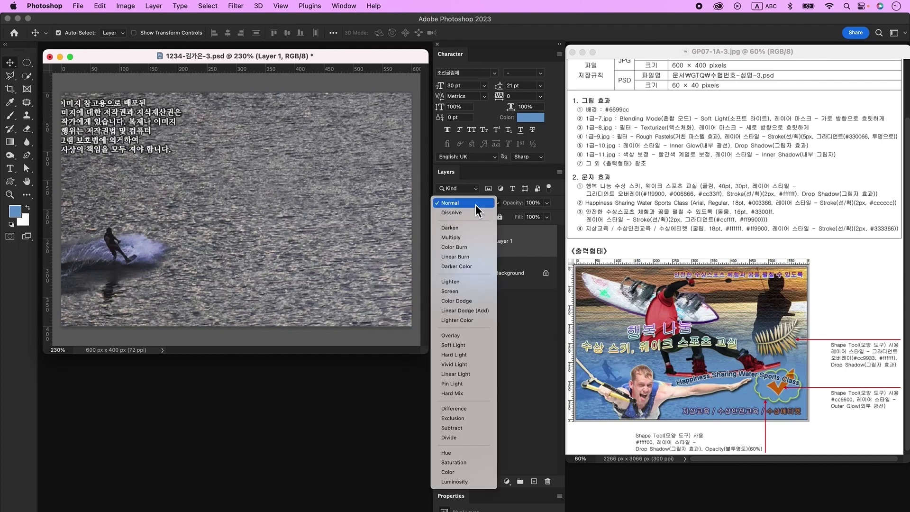
click(454, 345)
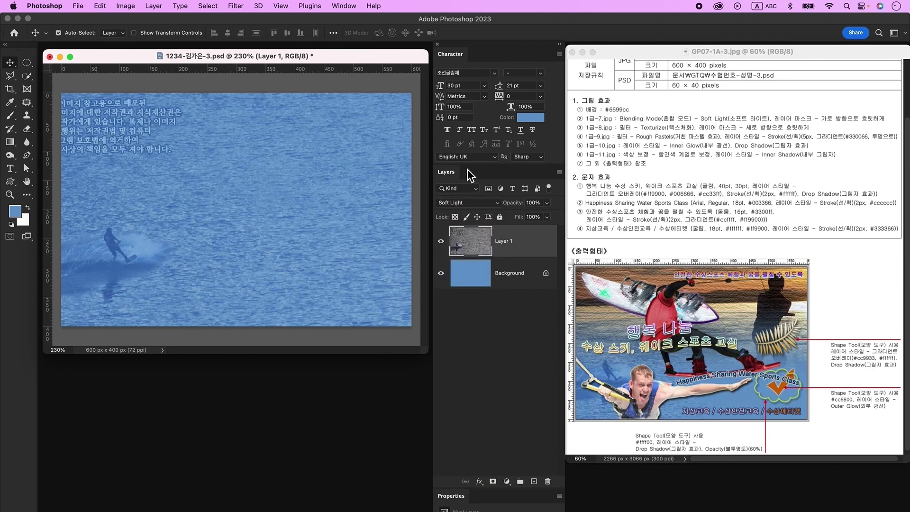
click(499, 483)
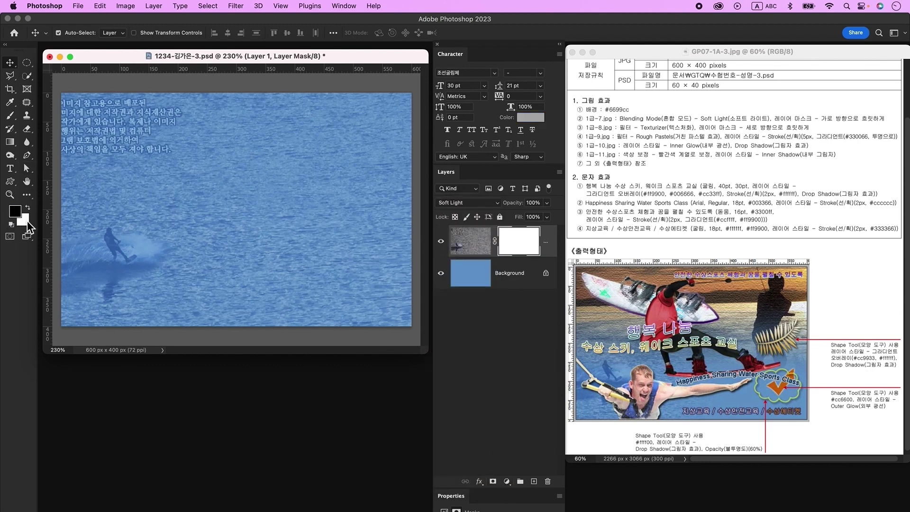
Fade the sea layer horizontally by drawing a Foreground to Transparent gradient on its mask from the right edge toward the left.
click(12, 142)
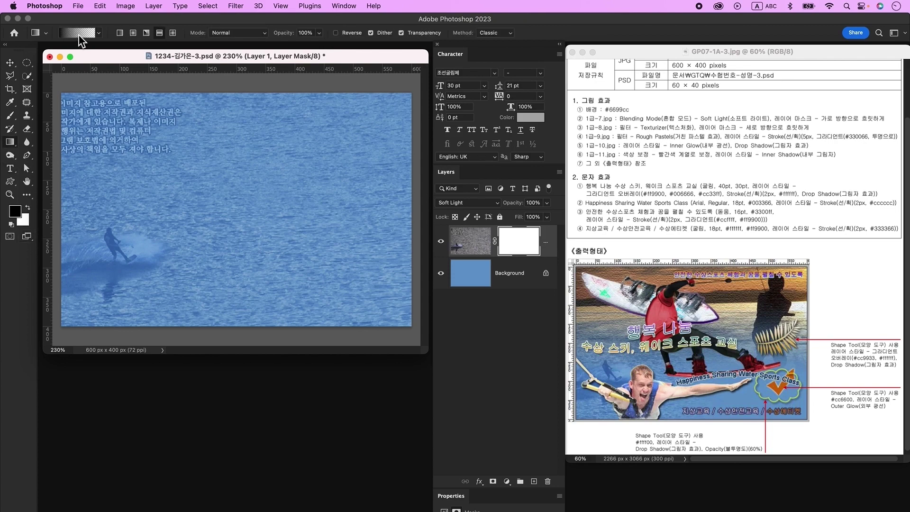
click(78, 33)
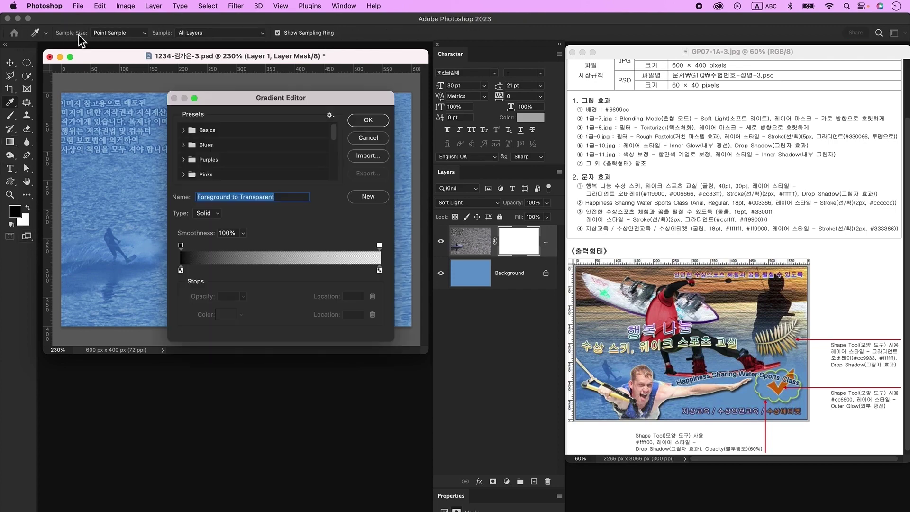
click(188, 132)
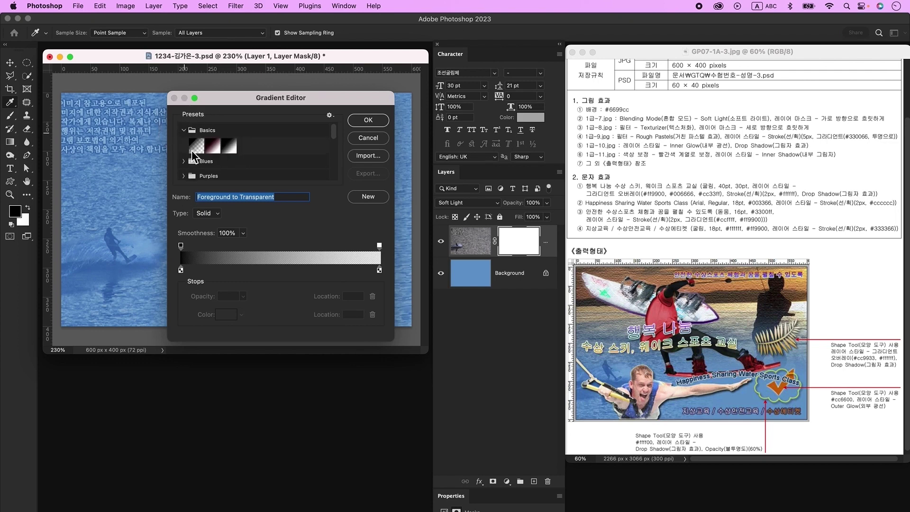
click(198, 150)
click(367, 120)
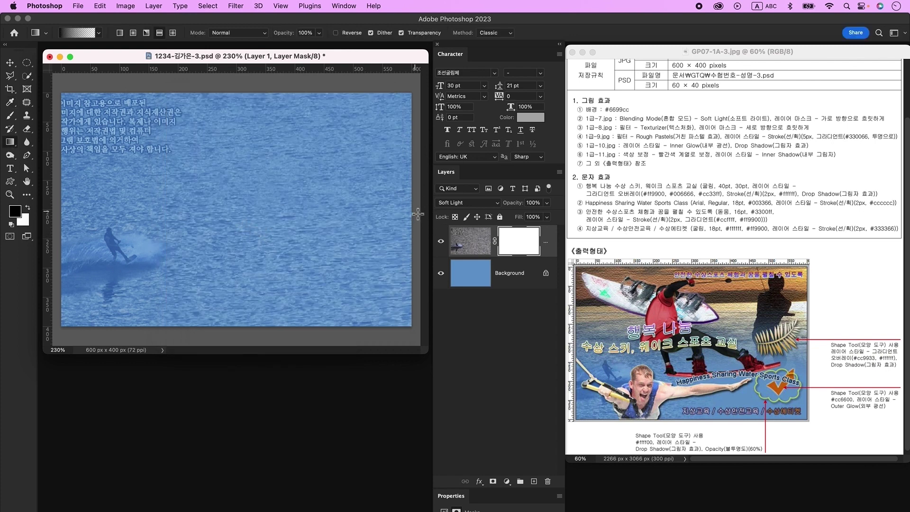
drag(417, 214, 153, 208)
drag(383, 216, 154, 210)
Open 1급-8.jpg, copy its image into the composition as a new layer and close the source file.
key(super+o)
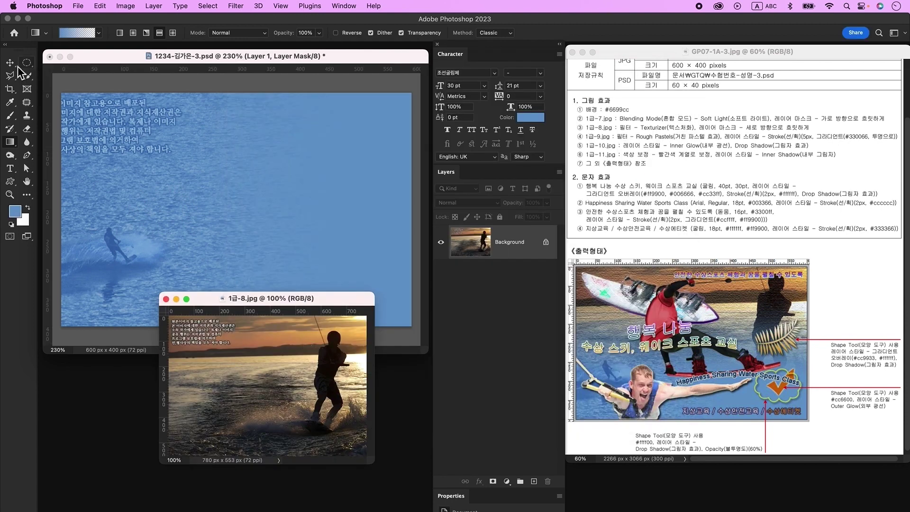
key(v)
key(super+w)
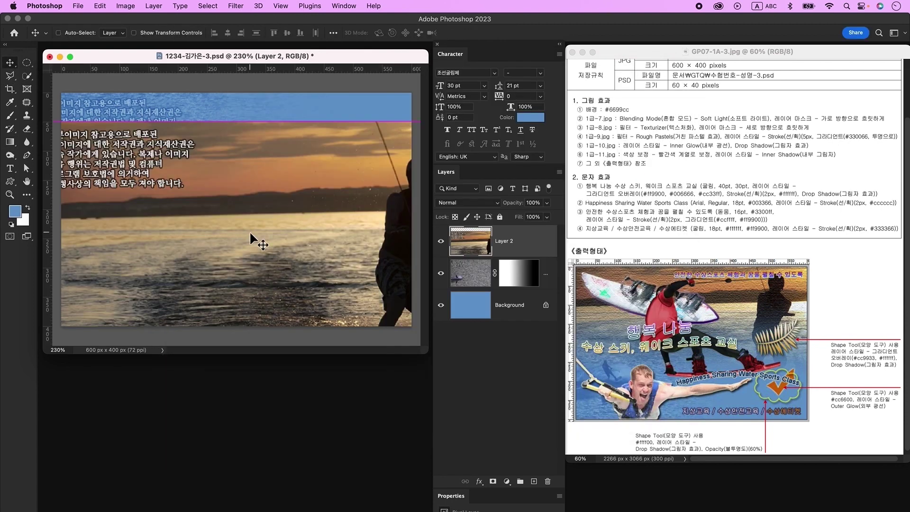
Scale the sunset wakeboarder image down to cover the canvas, keeping the whole rider visible on the right side.
key(super+t)
drag(269, 126, 271, 191)
drag(306, 270, 271, 152)
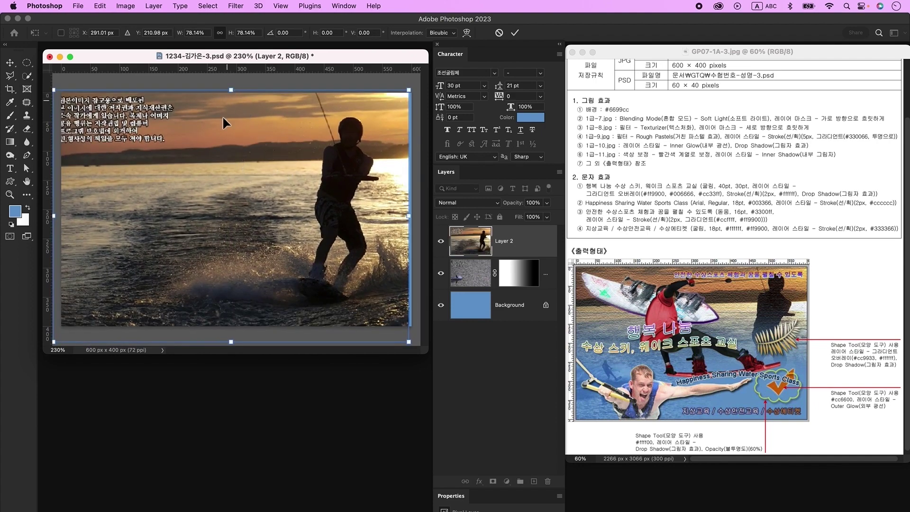
key(Return)
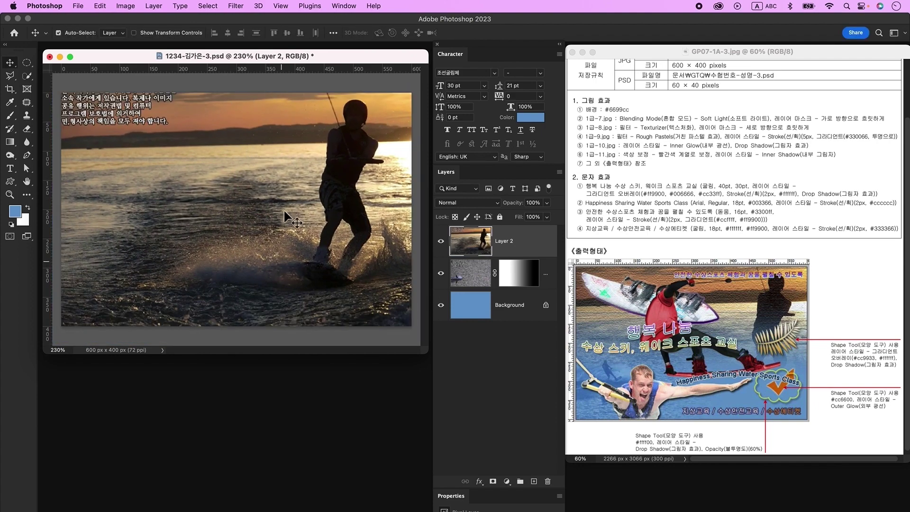
Apply the Texturizer filter from the Filter Gallery to the sunset wakeboarder layer.
click(235, 5)
click(251, 64)
click(803, 83)
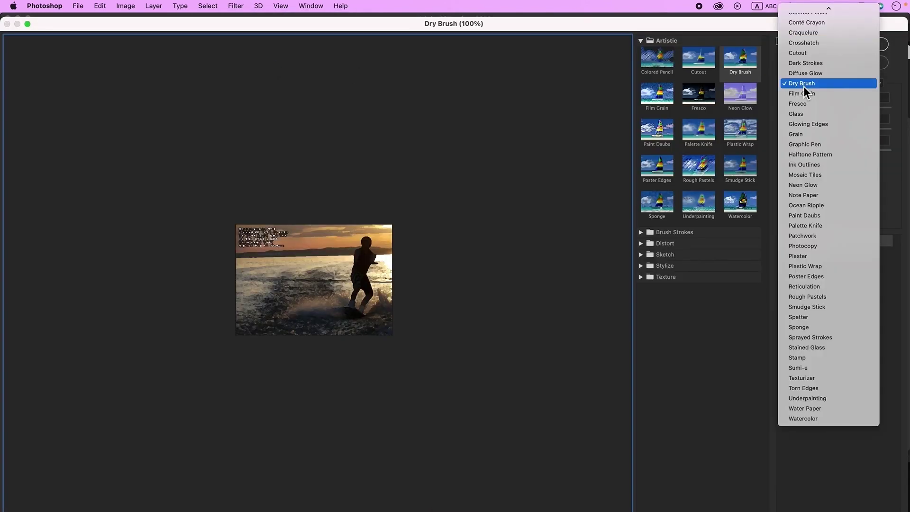
click(820, 378)
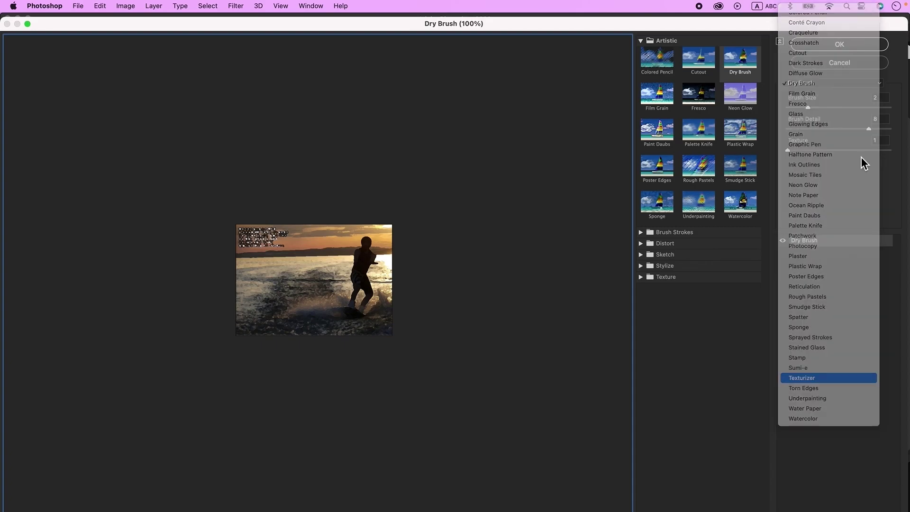
click(866, 46)
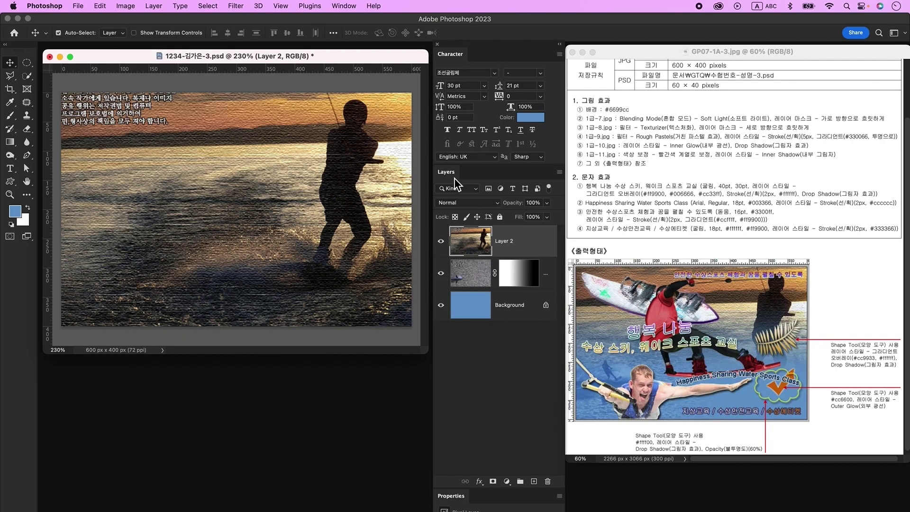
Mask the sunset layer and fade it vertically with a Foreground to Transparent gradient drawn from the bottom edge upward.
click(493, 481)
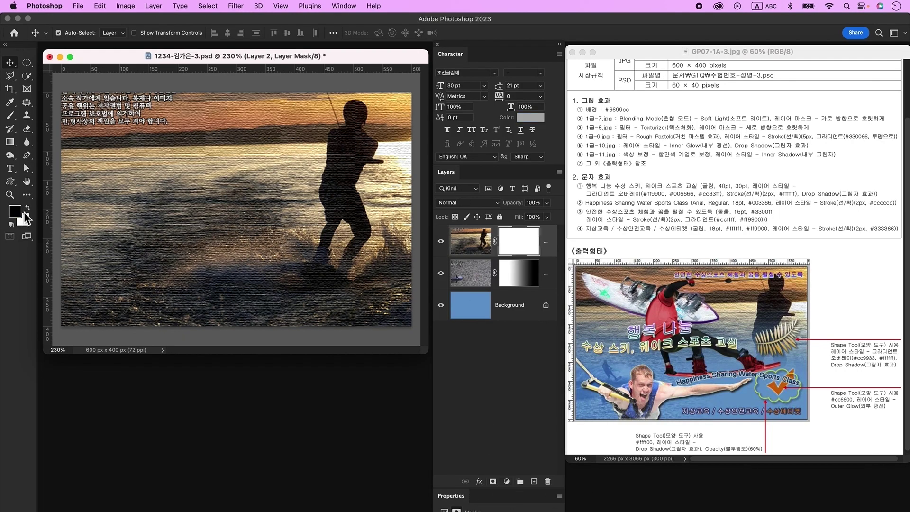
click(11, 143)
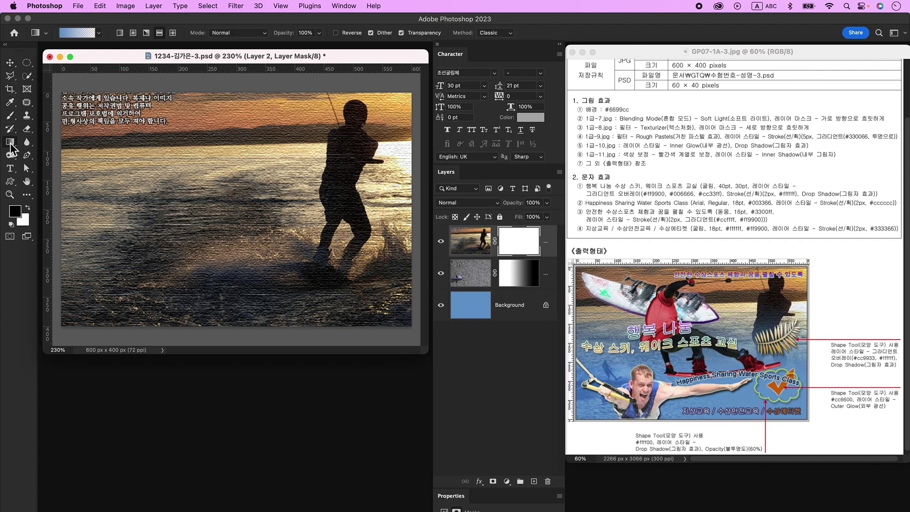
click(77, 33)
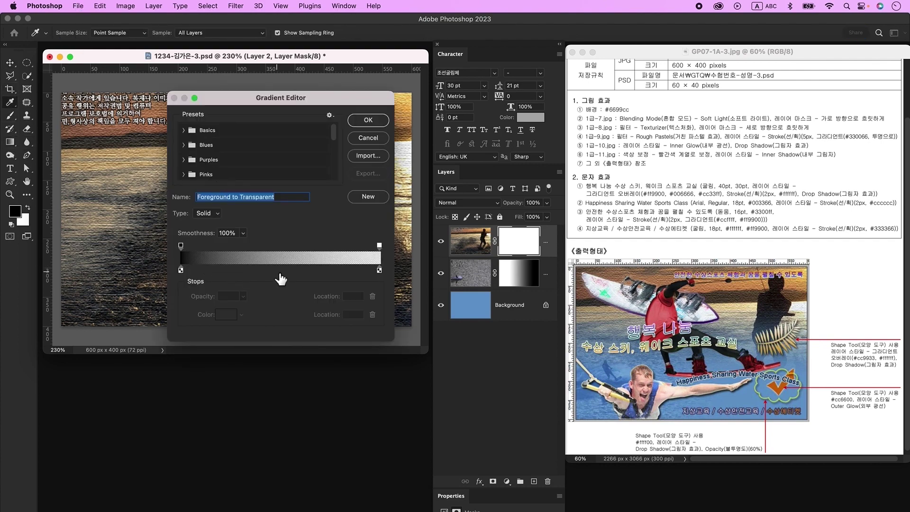
click(370, 122)
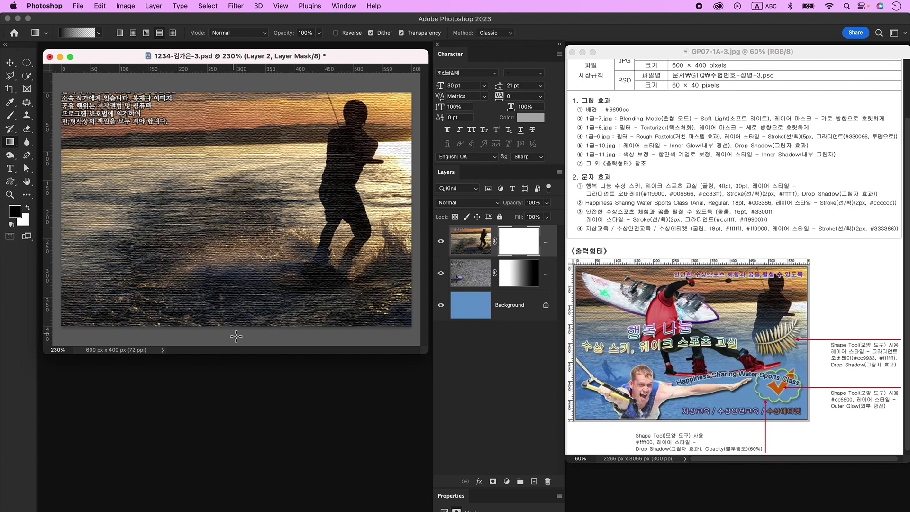
drag(241, 335, 239, 106)
drag(255, 334, 247, 119)
Open 1급-9.jpg from the 소스파일 folder and unlock its Background layer.
key(super+o)
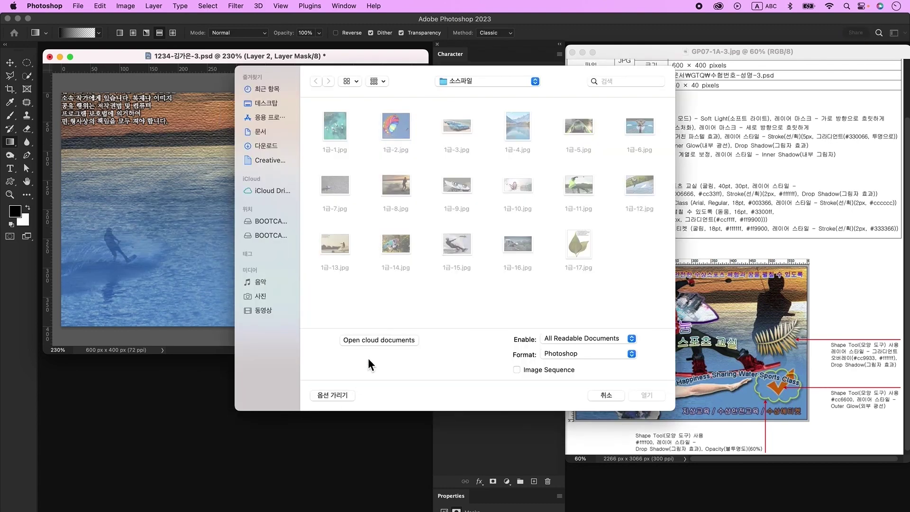
double_click(457, 186)
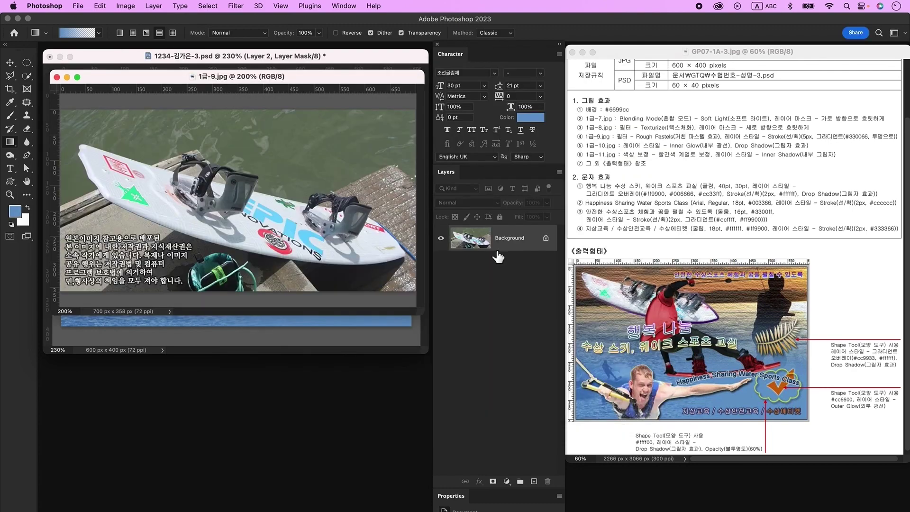
click(546, 238)
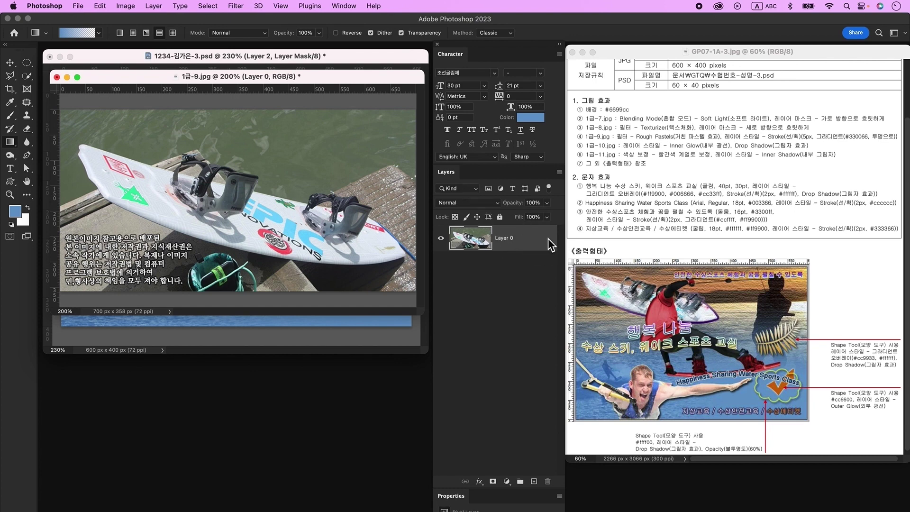
Select the surroundings of the wakeboard with the Quick Selection tool and delete them, including the gaps around the bindings.
click(28, 78)
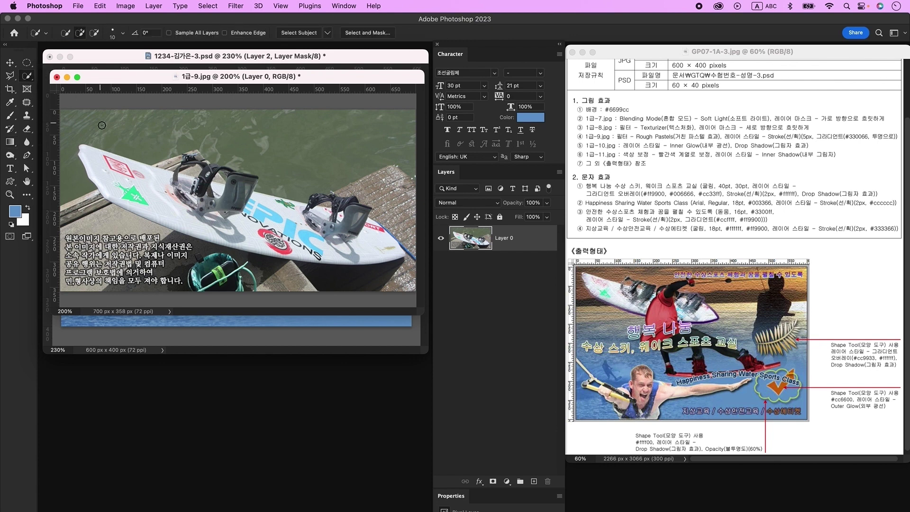
mouse_move(92, 125)
mouse_down()
mouse_move(208, 157)
mouse_move(417, 258)
mouse_move(311, 213)
mouse_move(318, 201)
mouse_up()
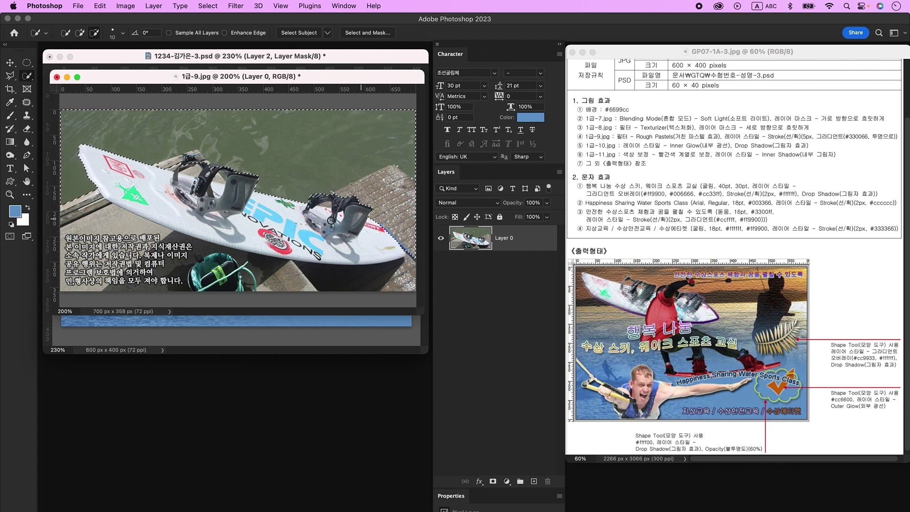
mouse_move(223, 171)
mouse_down()
mouse_move(194, 158)
mouse_move(174, 169)
mouse_move(217, 154)
mouse_up()
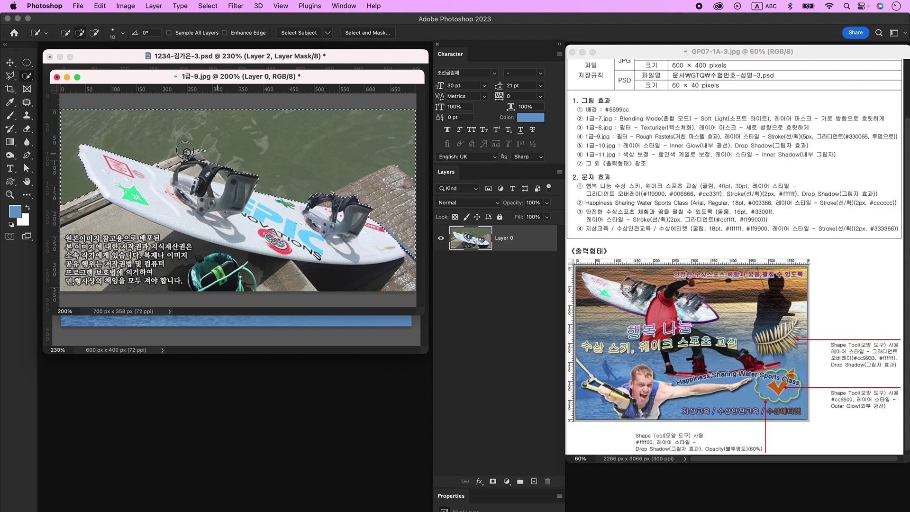
key(Delete)
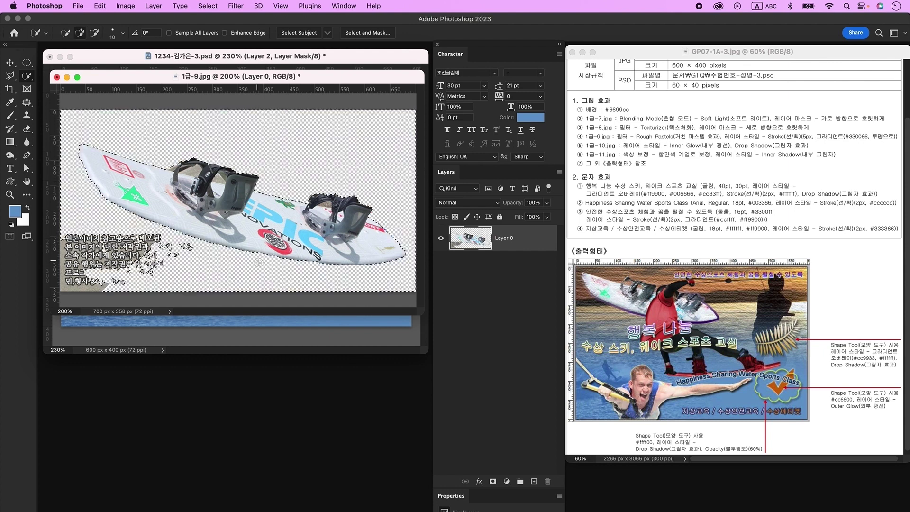
drag(197, 173, 214, 176)
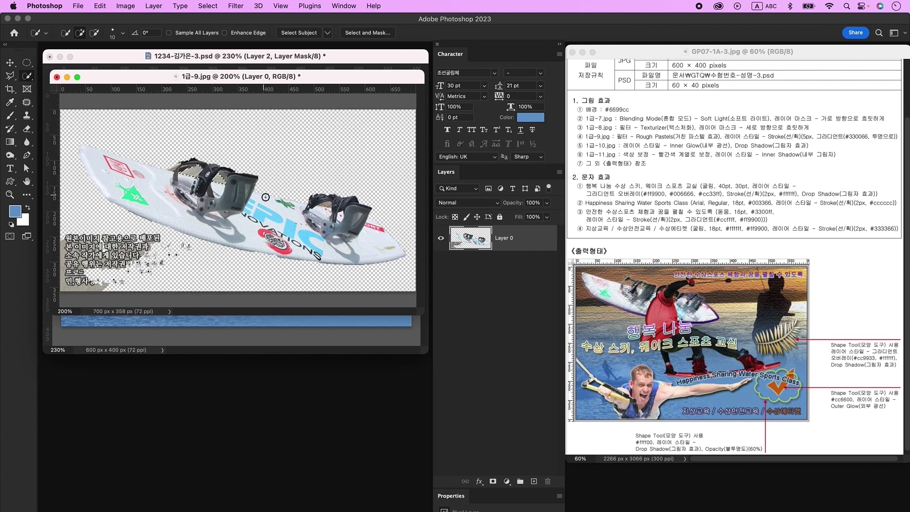
Outline the leftover notice text below the wakeboard with the Polygonal Lasso and delete it.
click(10, 76)
click(89, 207)
click(195, 244)
click(135, 303)
click(60, 305)
click(60, 223)
click(89, 207)
key(Delete)
Move the 1급-9.jpg window aside, copy the cut-out wakeboard into the composition and close the source file.
click(10, 62)
drag(185, 80, 226, 344)
drag(260, 458, 240, 170)
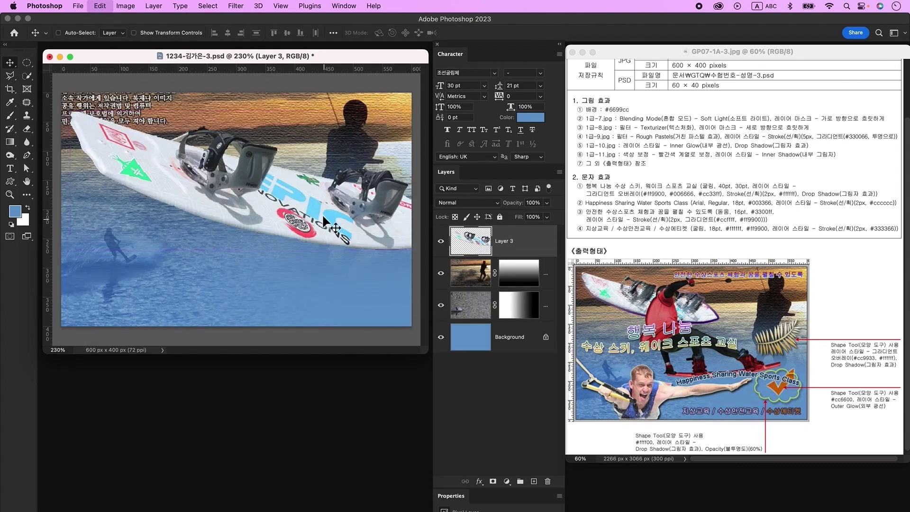
Scale the wakeboard down and place it in the upper-left corner of the canvas.
key(super+t)
drag(264, 110, 256, 169)
drag(273, 218, 189, 153)
key(Return)
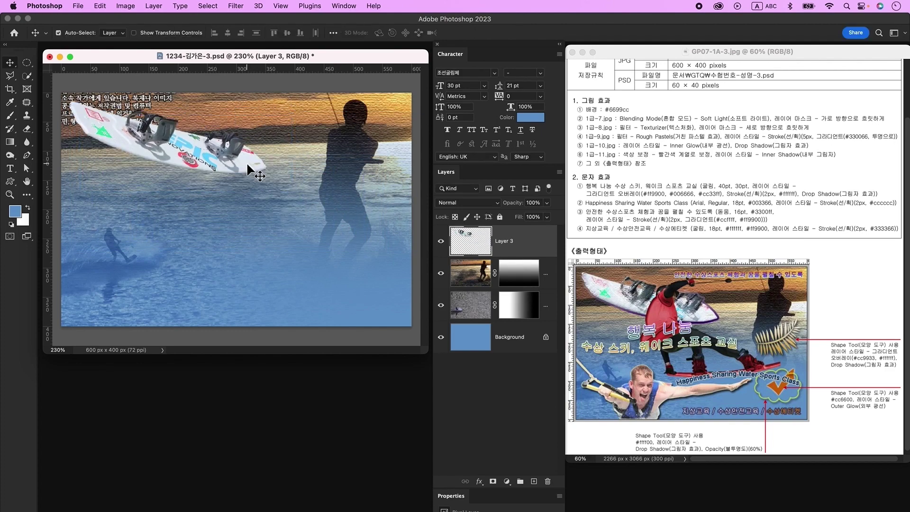
Apply the Rough Pastels filter from the Filter Gallery to the wakeboard layer.
click(236, 6)
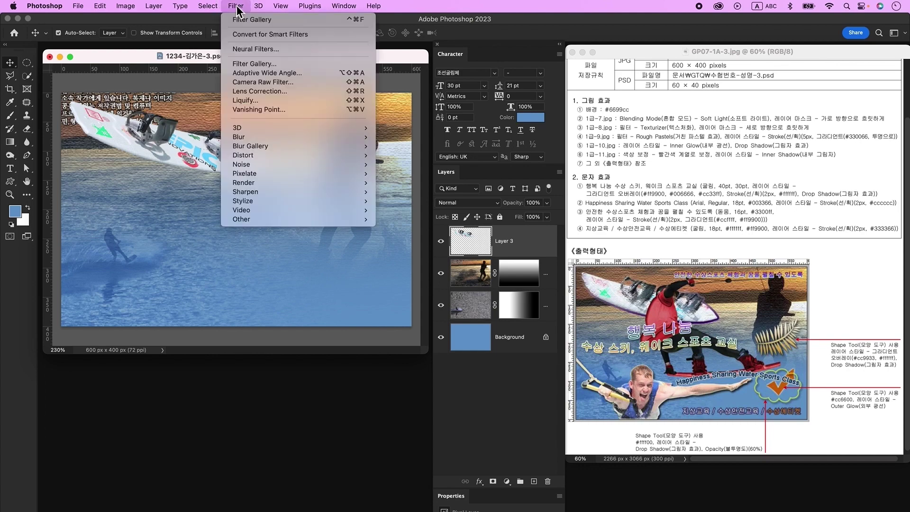
click(253, 64)
click(811, 95)
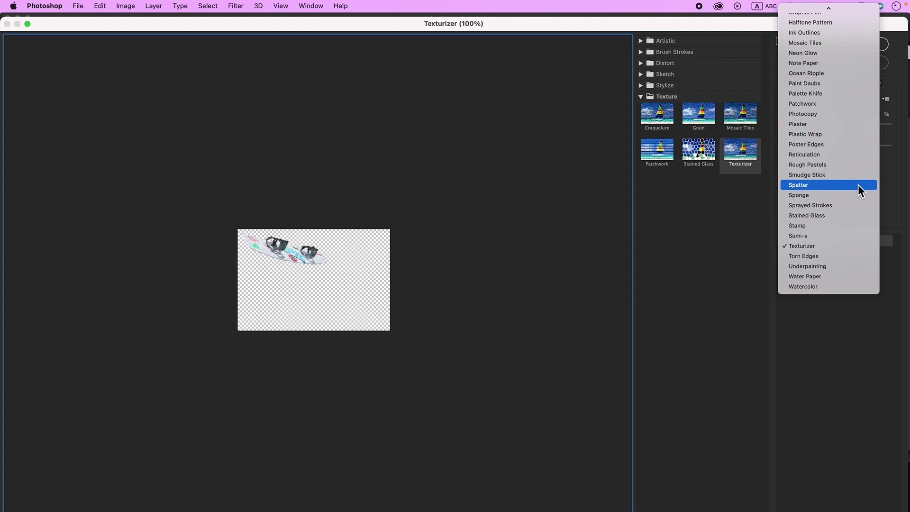
click(828, 266)
click(841, 46)
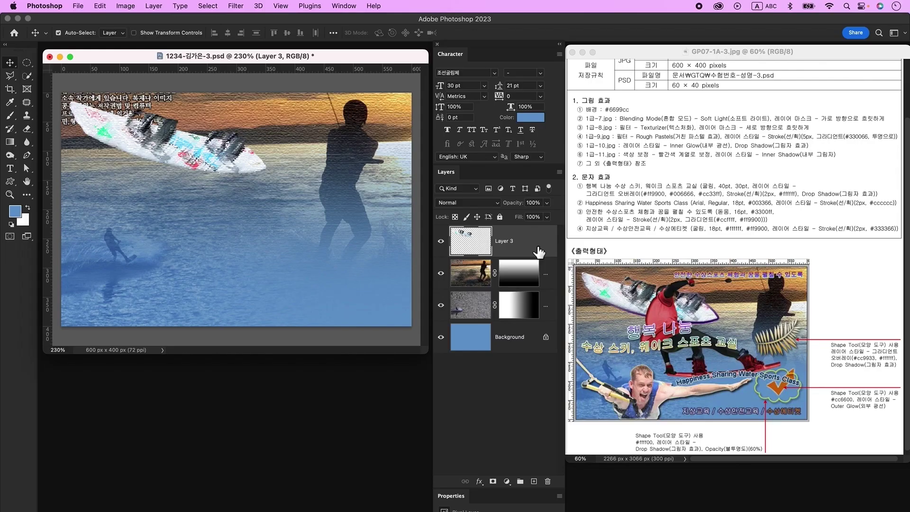
Add a 5 px outside Stroke with a gradient fill to the wakeboard layer.
double_click(537, 244)
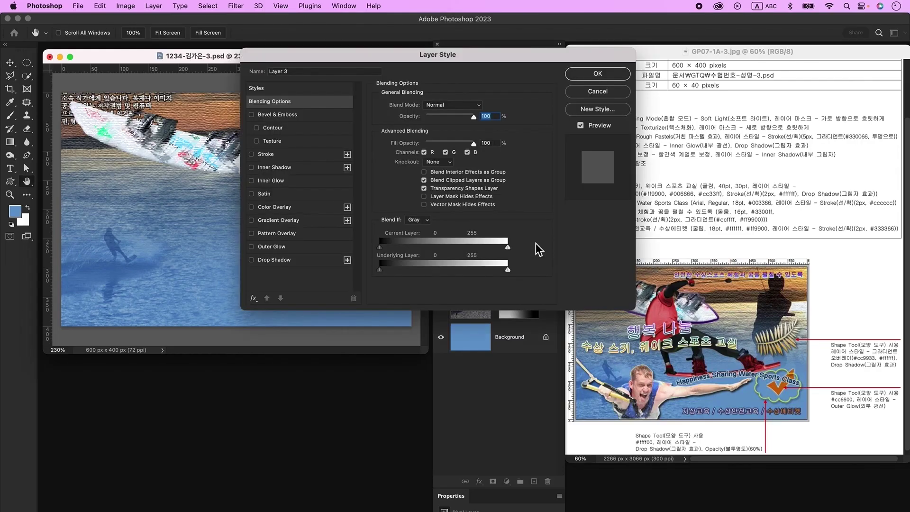
click(268, 154)
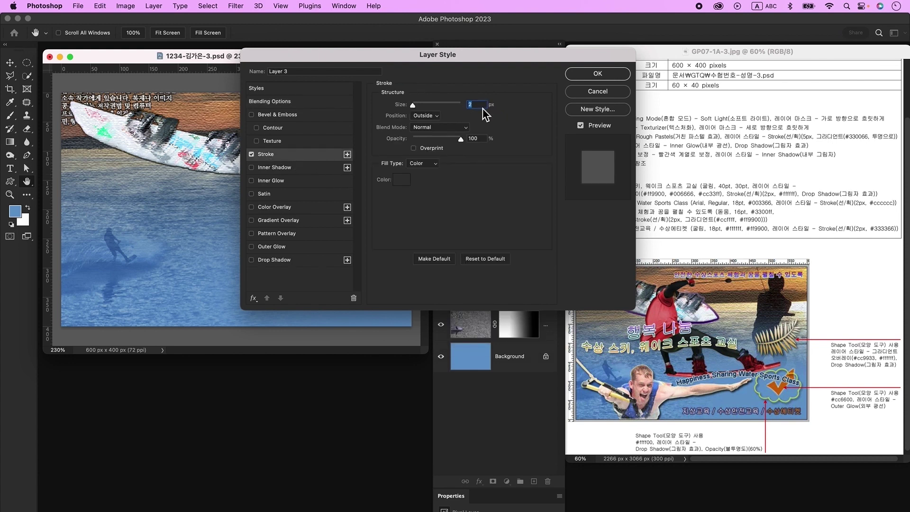
text(5)
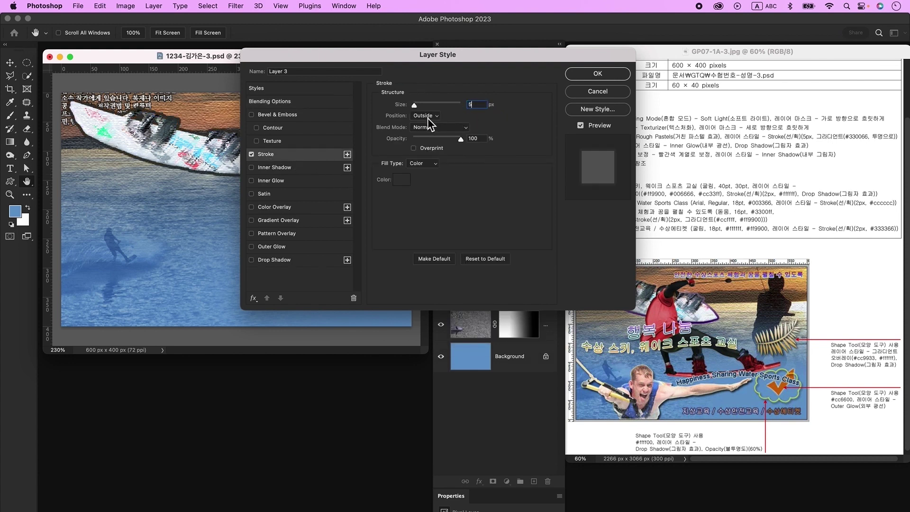
click(426, 165)
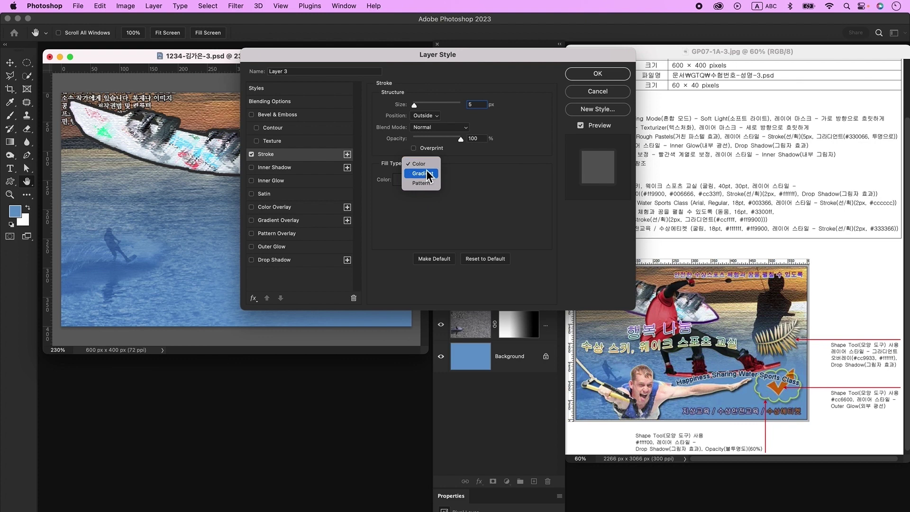
click(428, 176)
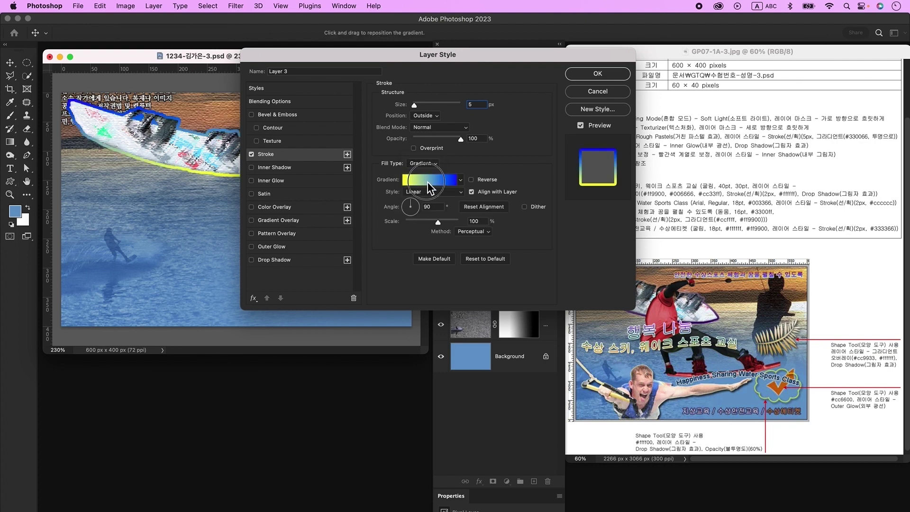
Set both color stops of the wakeboard's stroke gradient to #330066.
click(427, 181)
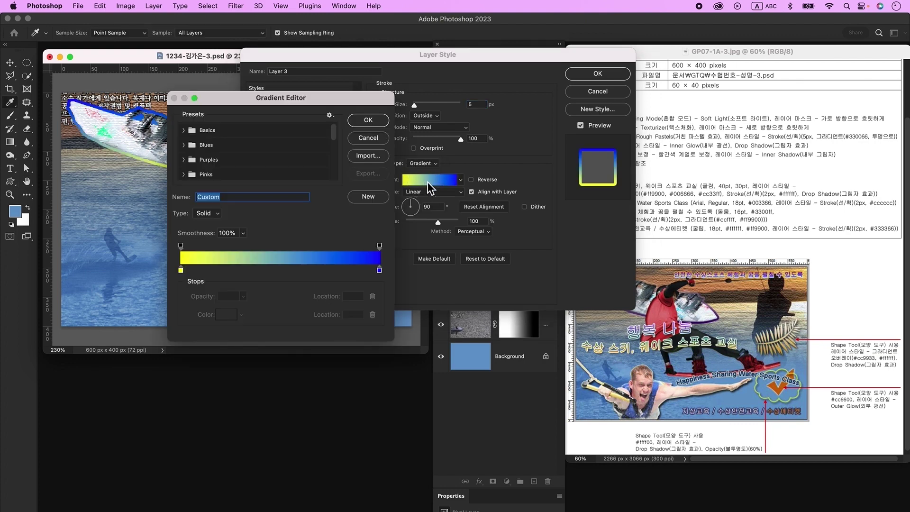
double_click(180, 271)
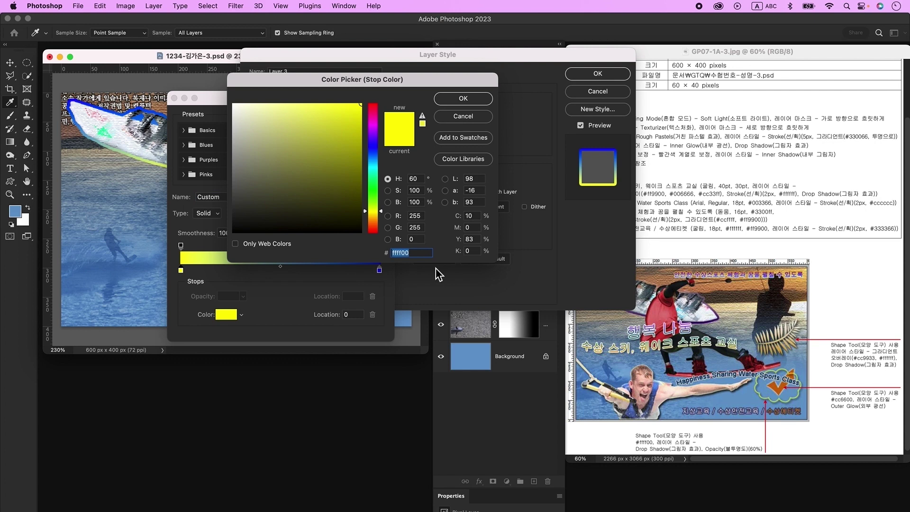
text(330066)
double_click(428, 255)
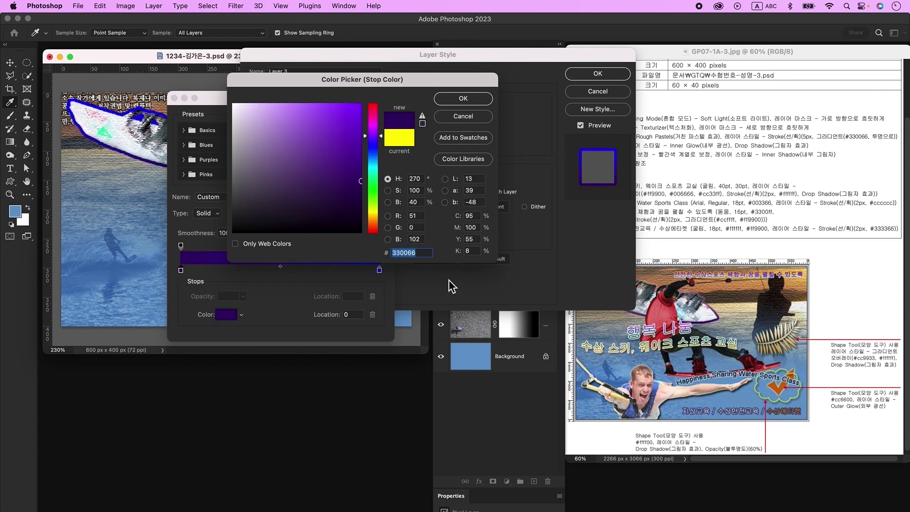
click(480, 103)
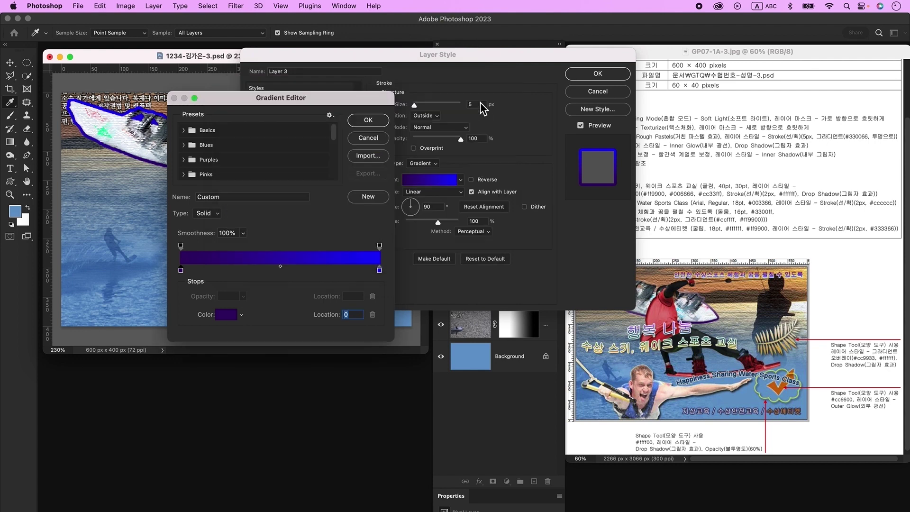
double_click(379, 270)
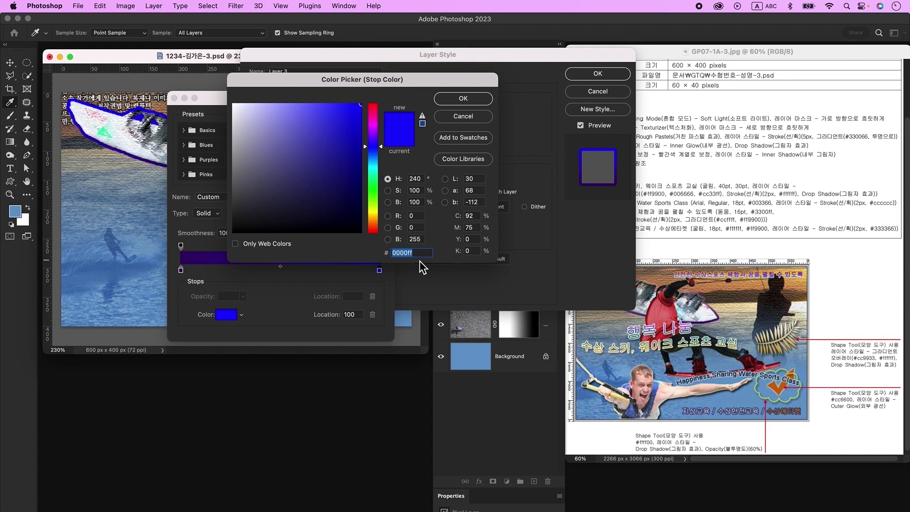
text(330066)
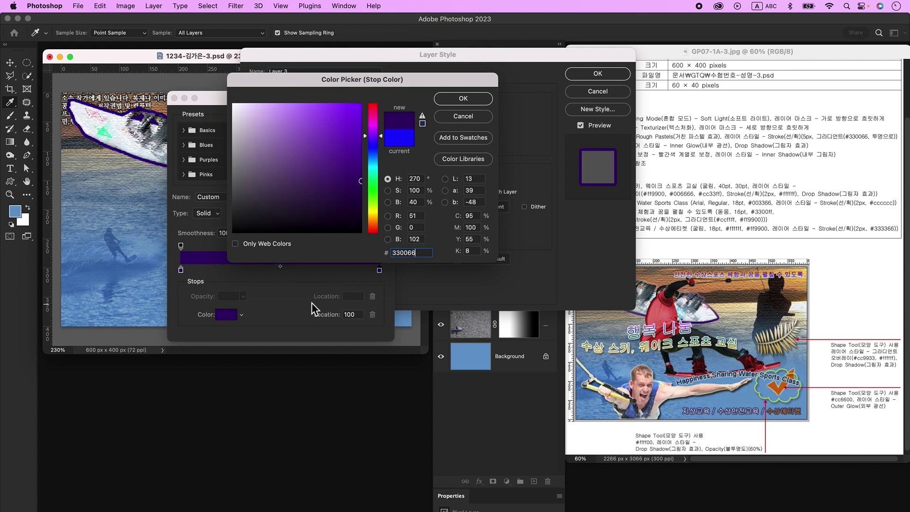
click(467, 96)
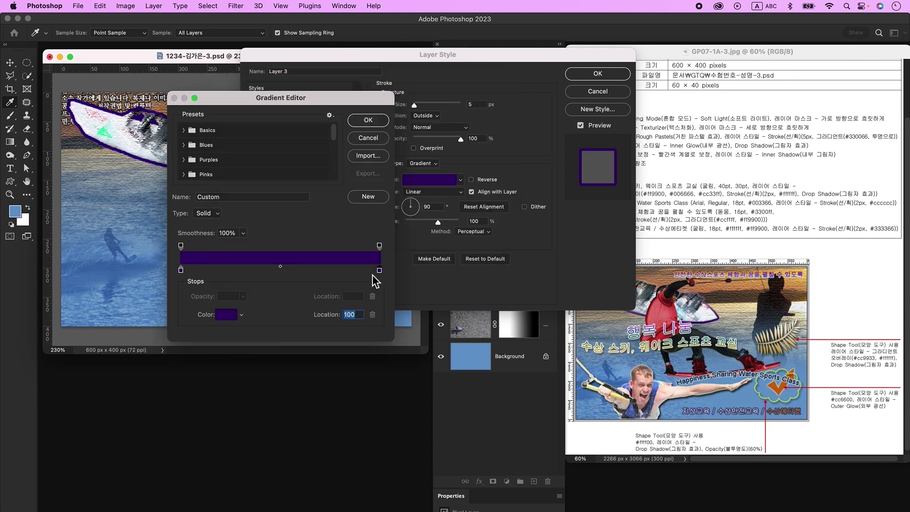
Make the stroke gradient fade to transparent with 0% opacity at its end stop and apply the layer style.
click(380, 246)
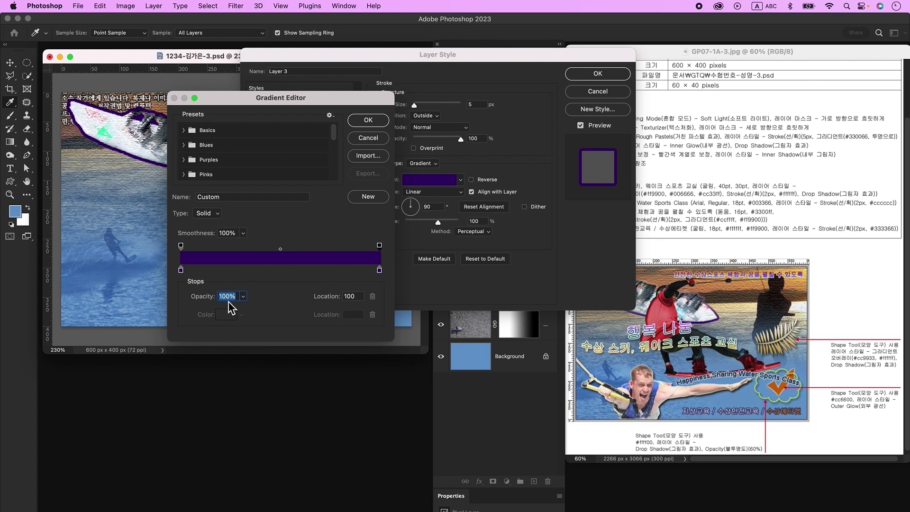
text(0)
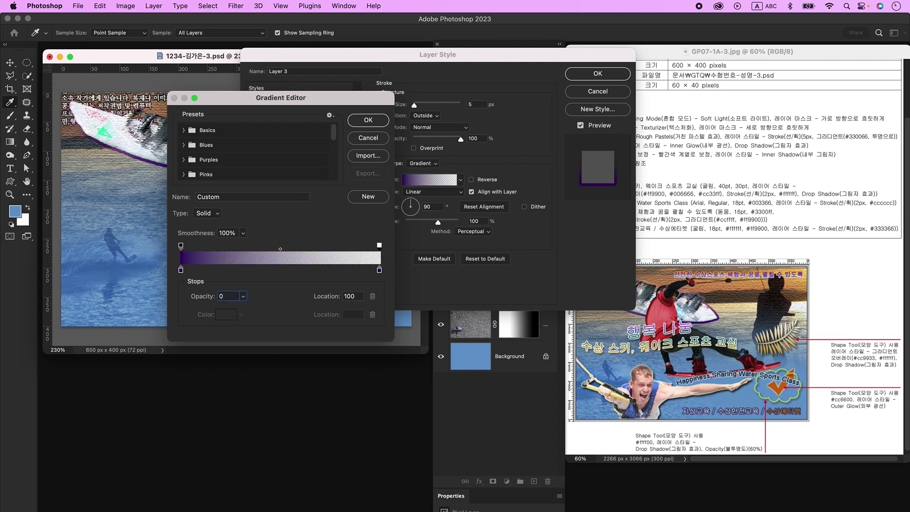
click(378, 122)
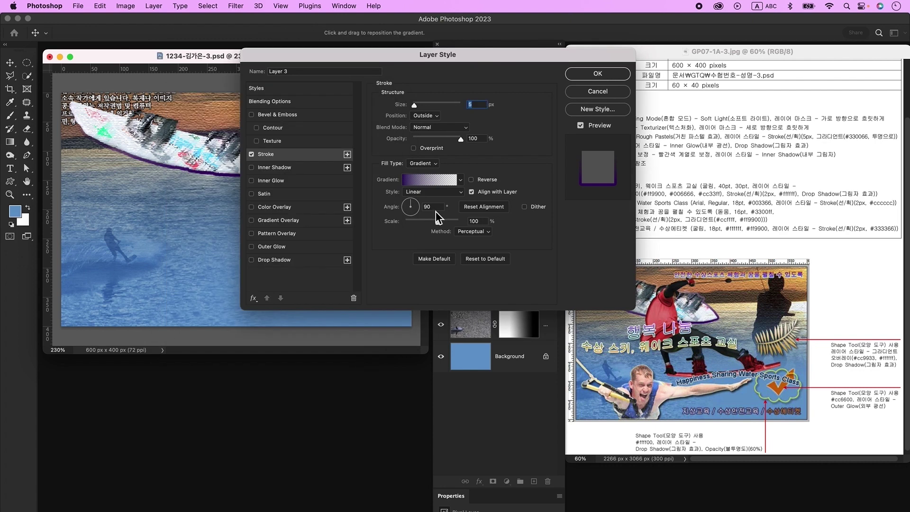
click(598, 73)
Open 1급-10.jpg from the source files and unlock its background layer.
key(ctrl+o)
click(502, 199)
click(644, 397)
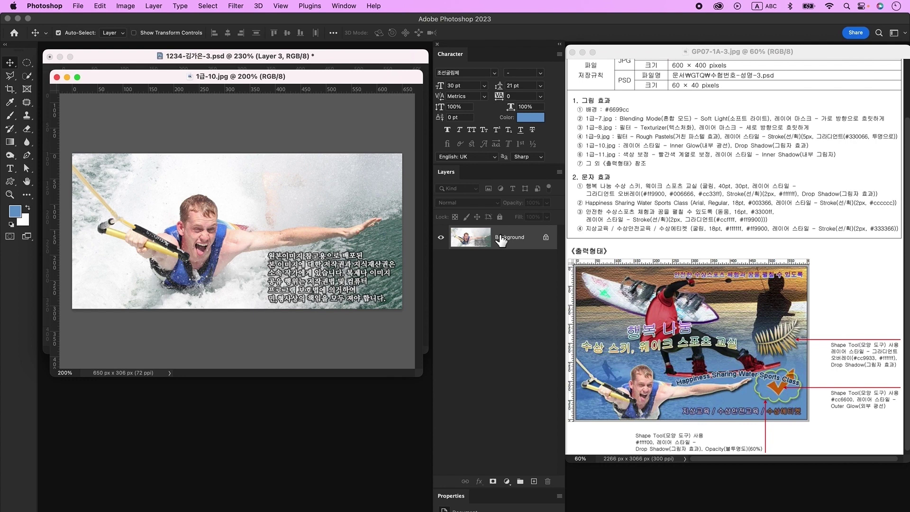
click(546, 238)
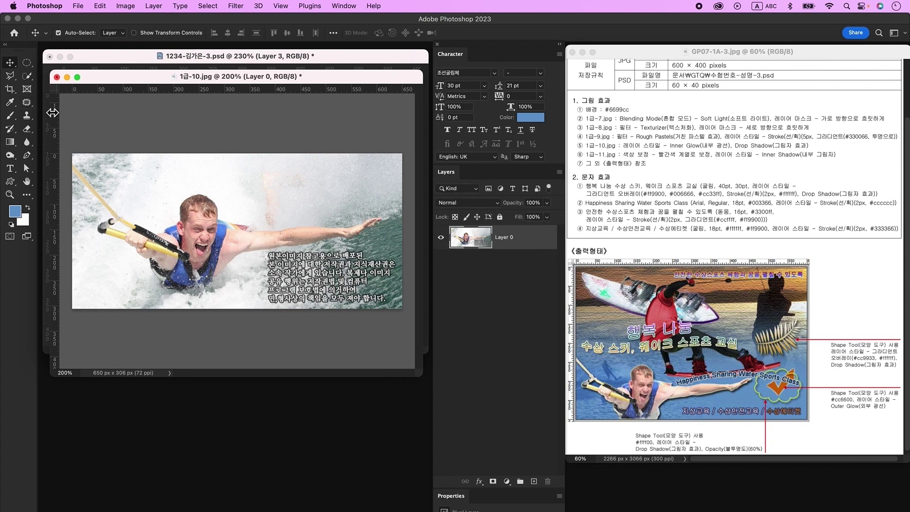
Select the white water around the man with the Quick Selection tool, delete it and deselect.
click(31, 79)
mouse_move(158, 210)
mouse_down()
mouse_move(179, 182)
mouse_move(243, 171)
mouse_move(265, 202)
mouse_move(337, 201)
mouse_move(267, 206)
mouse_up()
key(alt)
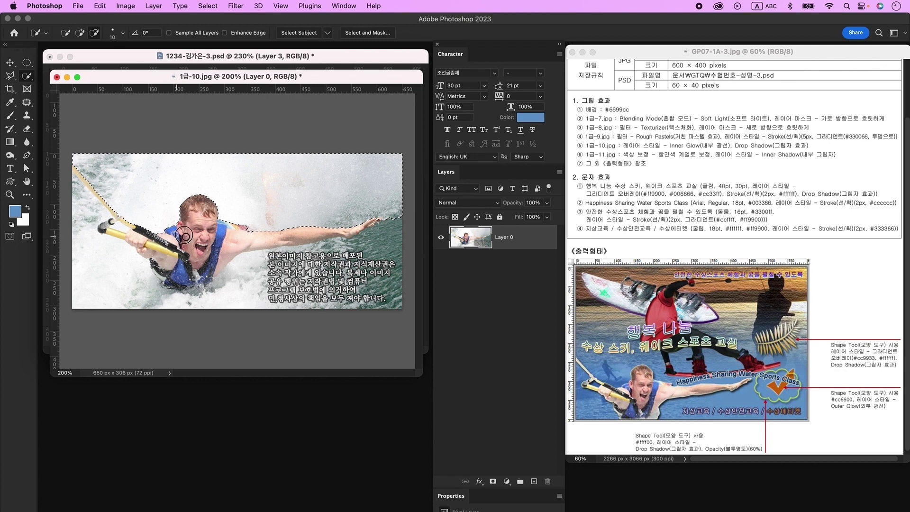
drag(203, 284, 159, 341)
key(Delete)
key(super+d)
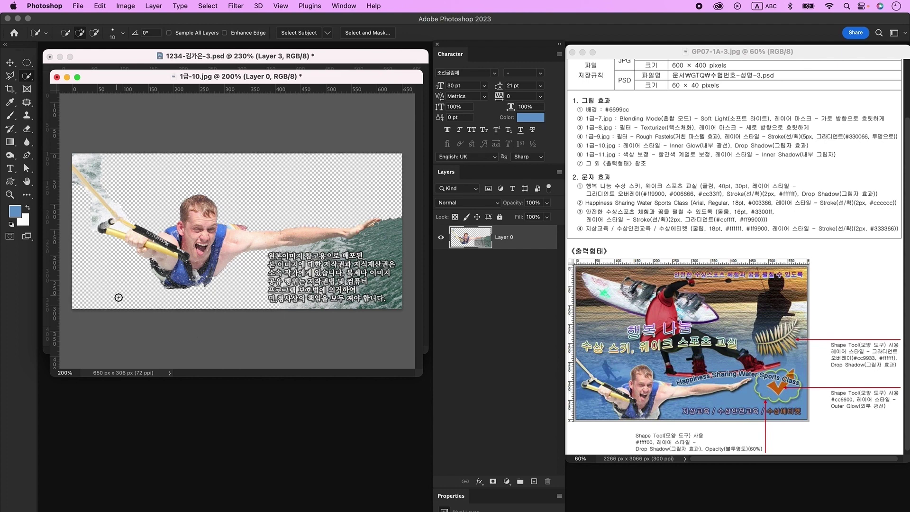
Outline the sea and notice text below the man's outstretched arm with a Pen path and delete that area.
click(27, 155)
click(267, 250)
click(343, 236)
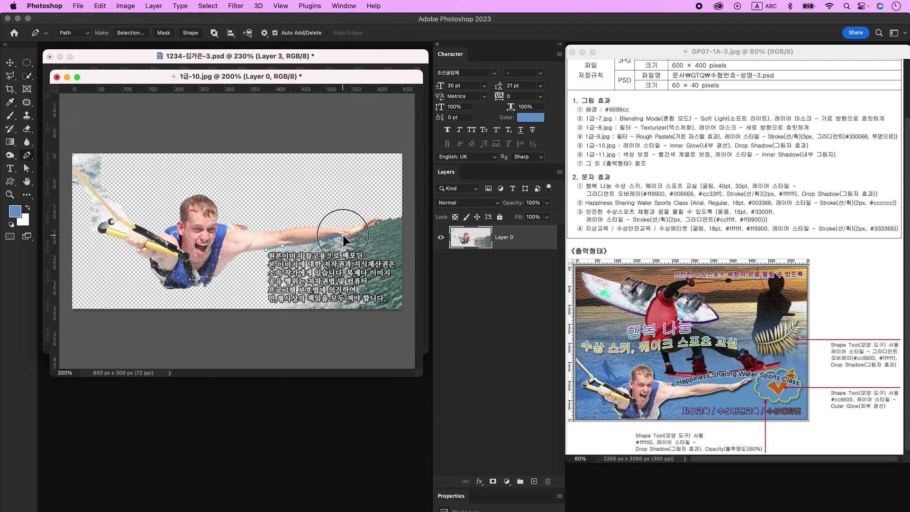
click(401, 204)
click(422, 341)
click(242, 310)
click(266, 250)
key(super+Return)
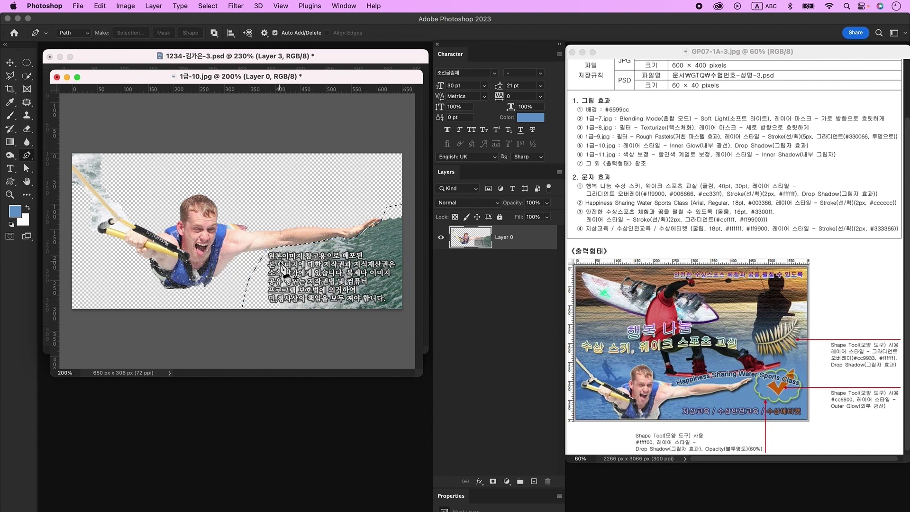
key(Delete)
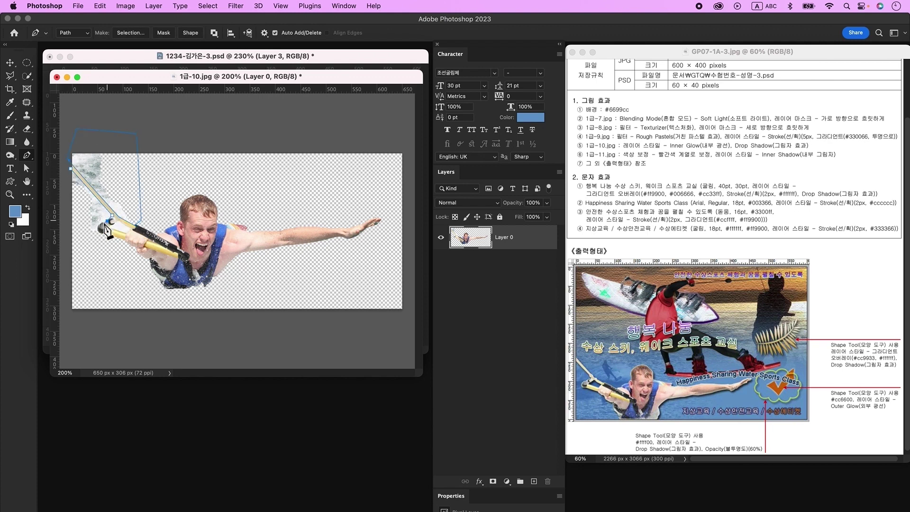
Delete the leftover water around the tow rope using a Pen path selection and deselect.
key(super+Return)
key(Delete)
key(super+d)
Move the 1급-10.jpg window aside and copy the cut-out man into the composition.
key(w)
key(v)
drag(146, 81, 192, 246)
drag(237, 380, 226, 232)
Scale the man down and place him in the lower-left corner of the canvas.
key(super+t)
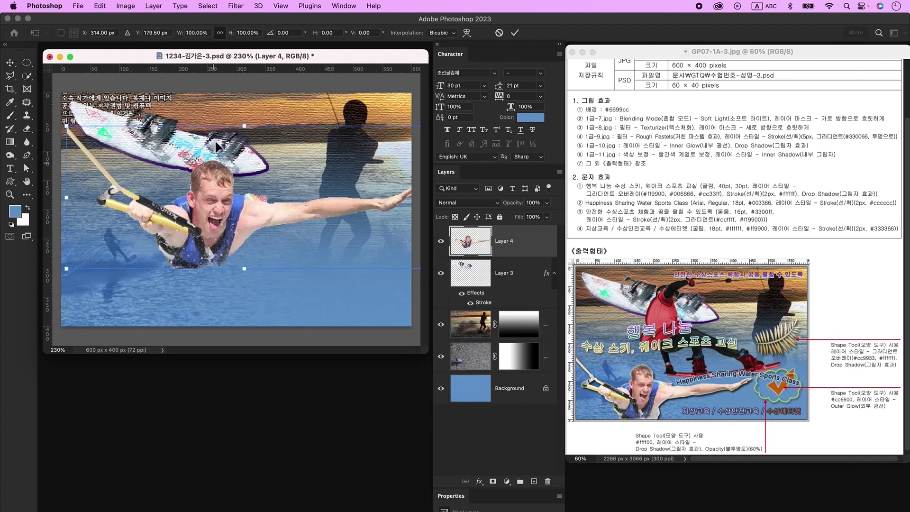
drag(243, 127, 243, 150)
drag(193, 248, 142, 316)
key(Return)
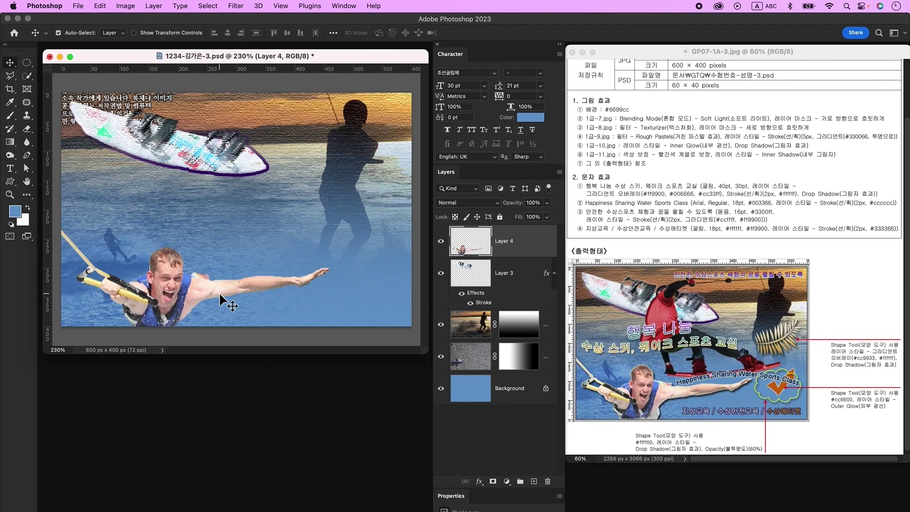
Add Inner Glow and Drop Shadow layer styles to the man's layer.
double_click(537, 247)
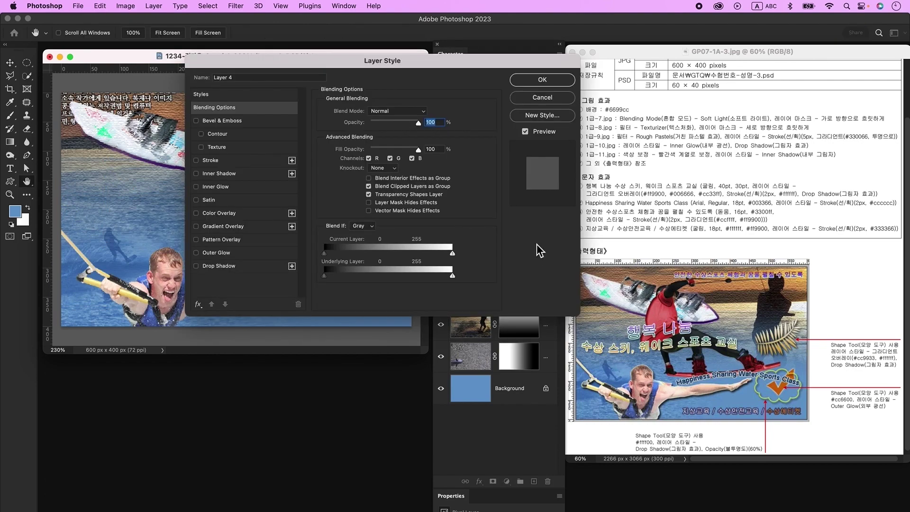
click(232, 187)
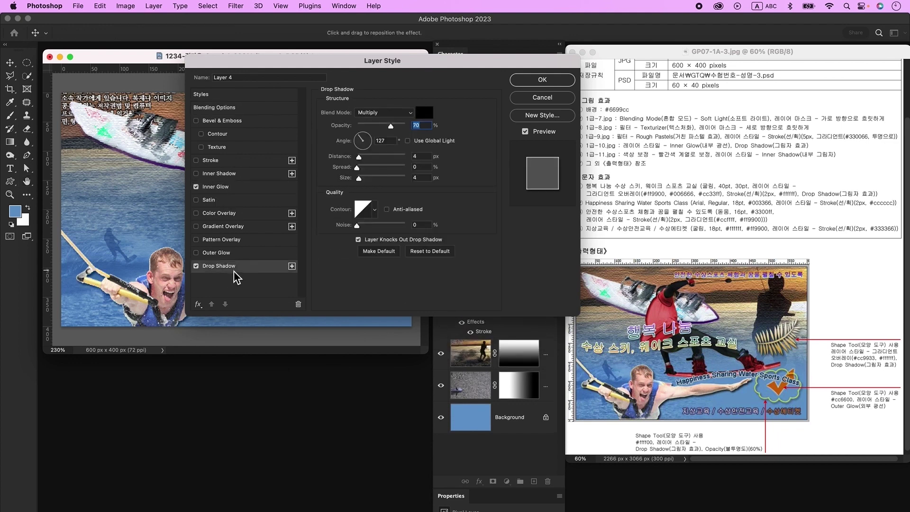
click(542, 79)
Open 1급-11.jpg from the source files and unlock its background layer.
key(super+o)
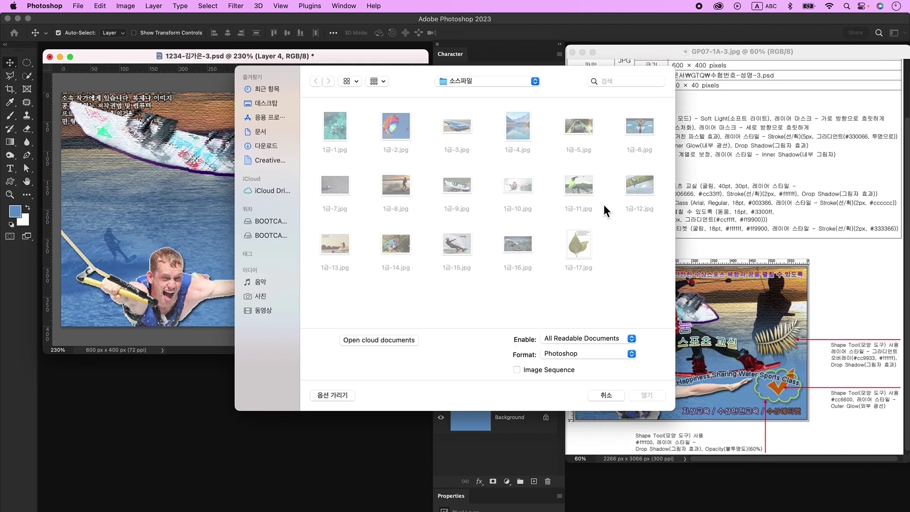
click(579, 184)
click(647, 395)
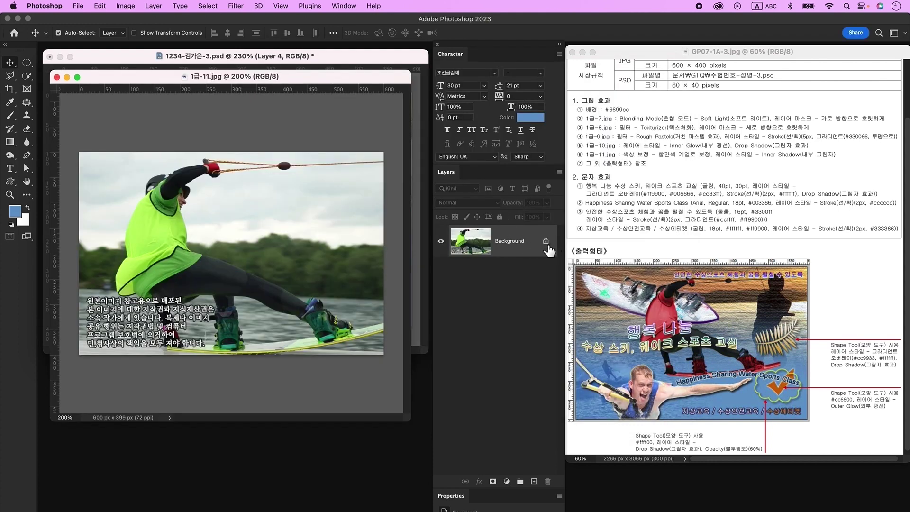
click(546, 242)
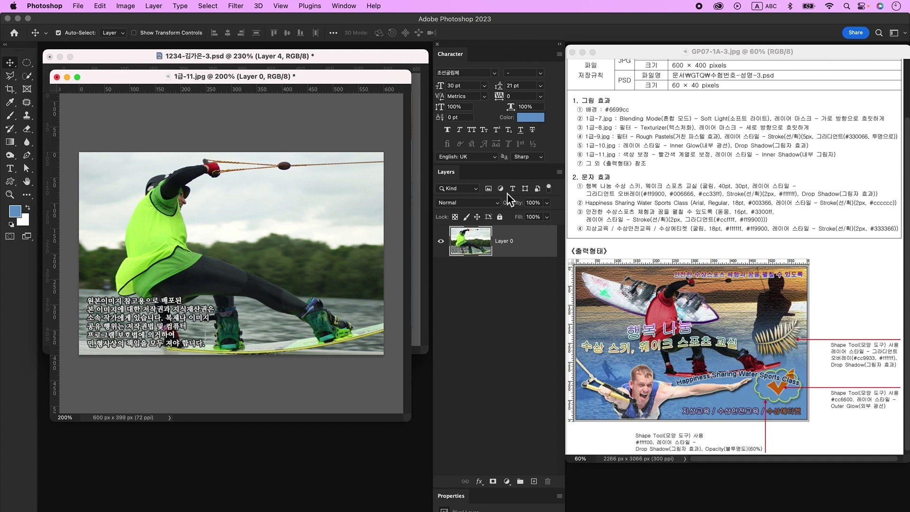
Select the sky on both sides of the wakeboarder with the Magic Wand at tolerance 60 and delete it.
click(28, 77)
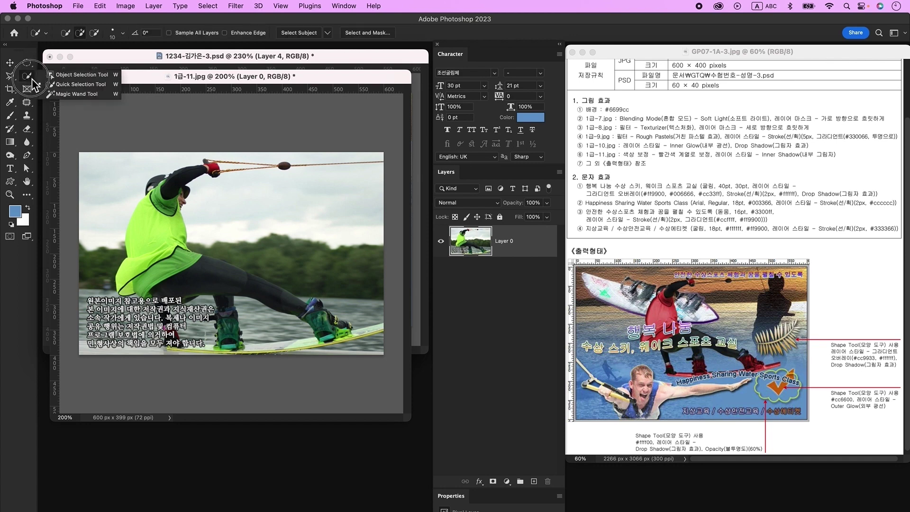
click(71, 94)
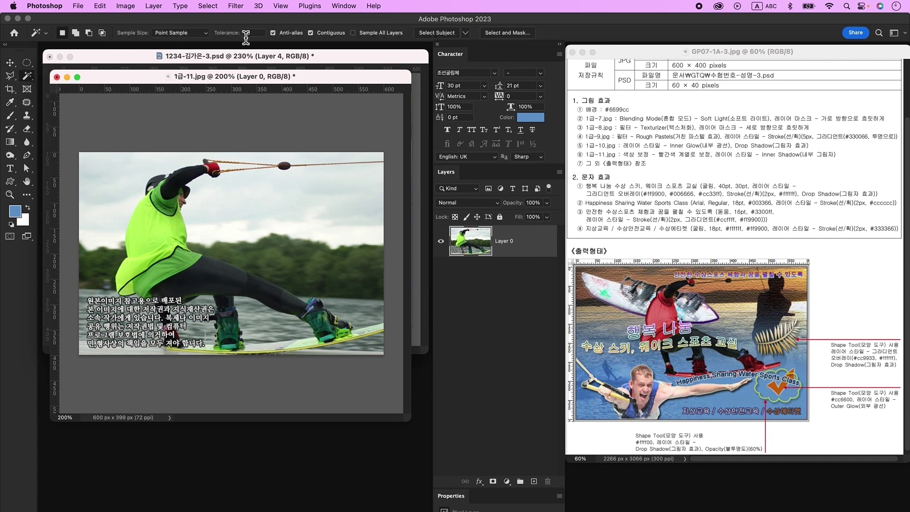
click(245, 36)
click(265, 195)
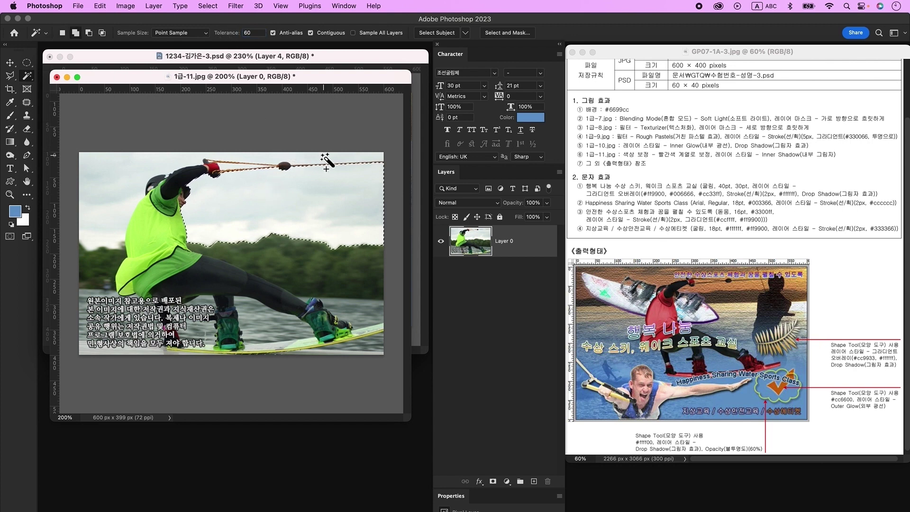
shift+click(113, 172)
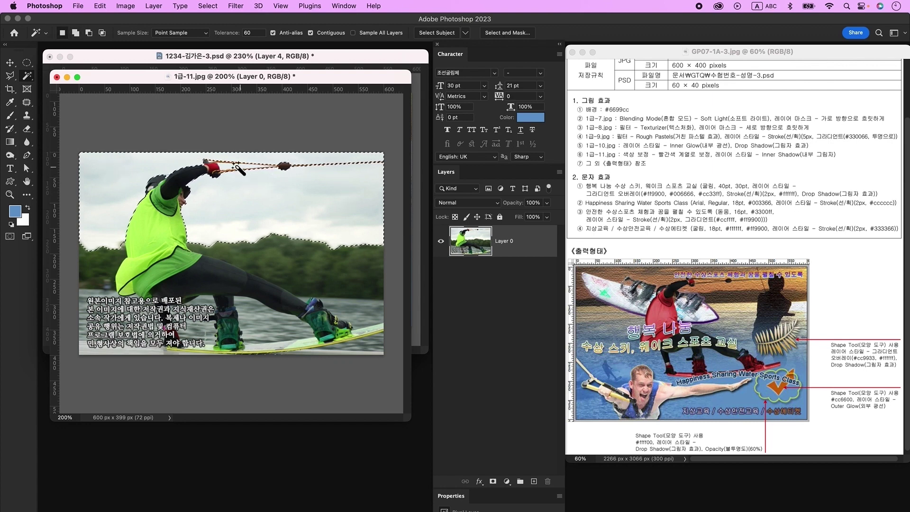
key(Delete)
key(super+d)
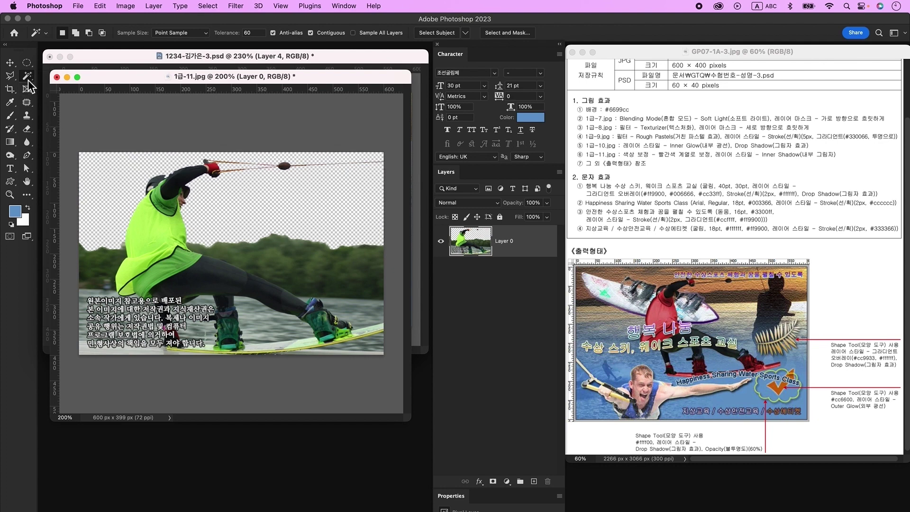
Select the trees and water around the wakeboarder with the Quick Selection tool and delete them.
key(shift+w)
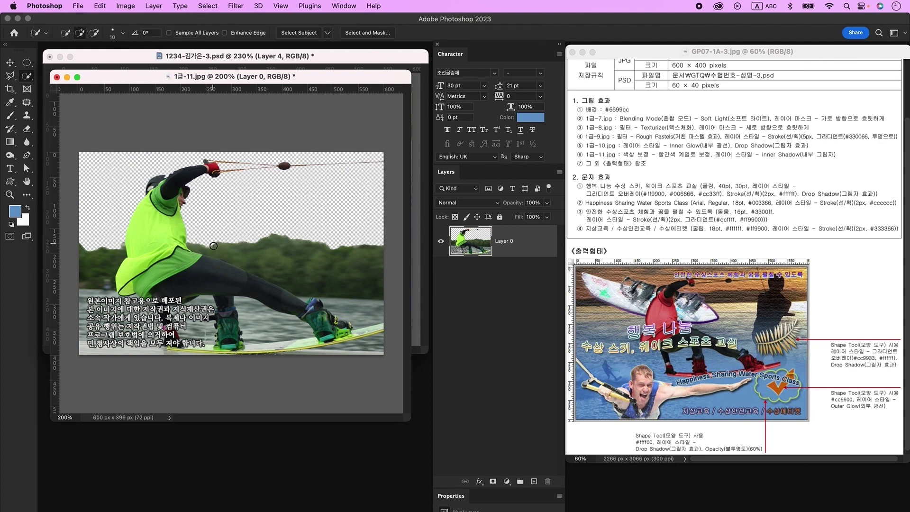
drag(328, 271, 351, 310)
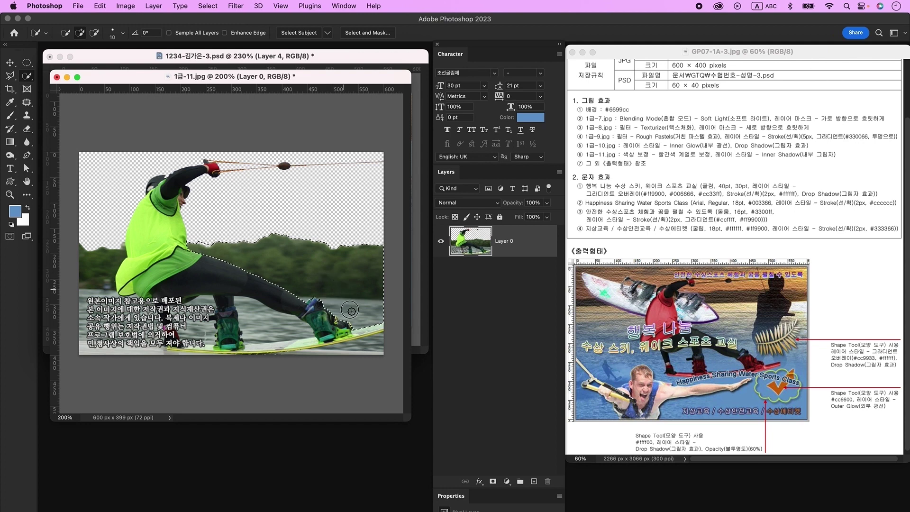
mouse_move(363, 224)
mouse_down()
mouse_move(266, 313)
mouse_move(334, 362)
mouse_move(214, 265)
mouse_move(104, 285)
mouse_up()
key(Delete)
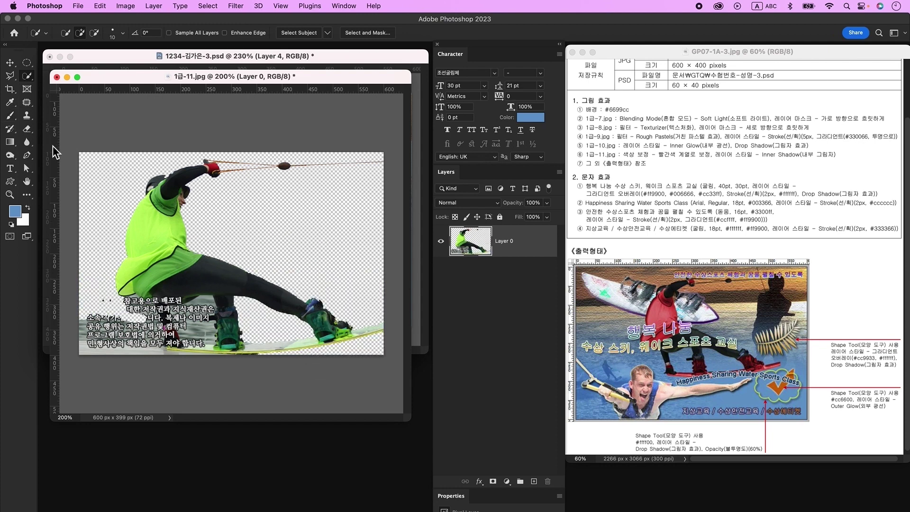
Outline the leftover water and copyright text below and behind the wakeboarder with a Pen path, convert it to a selection, delete it and deselect.
click(27, 155)
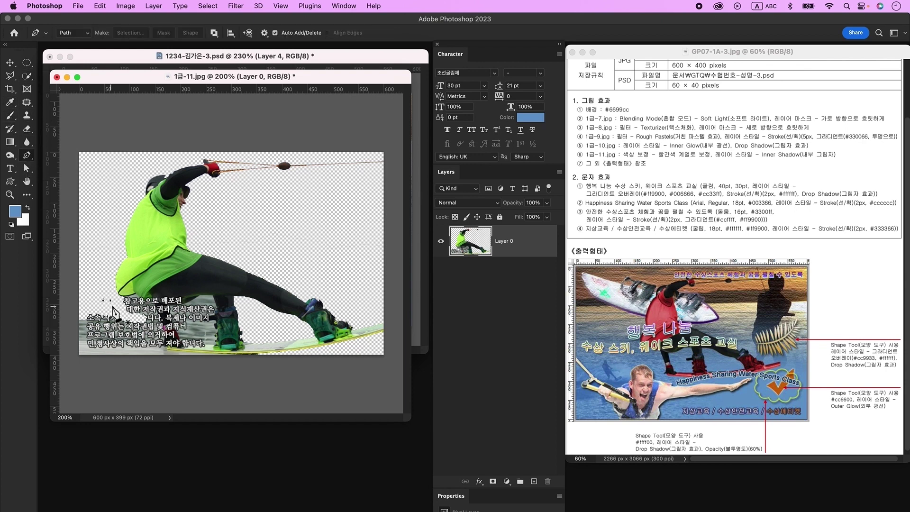
click(120, 294)
click(166, 349)
drag(281, 354, 259, 389)
click(86, 382)
click(64, 358)
click(70, 332)
click(70, 297)
click(90, 288)
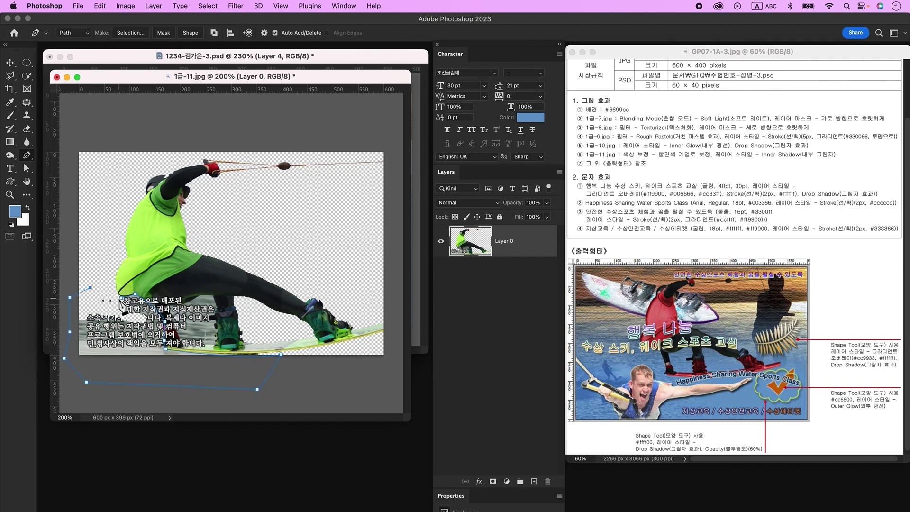
click(135, 295)
key(super+Return)
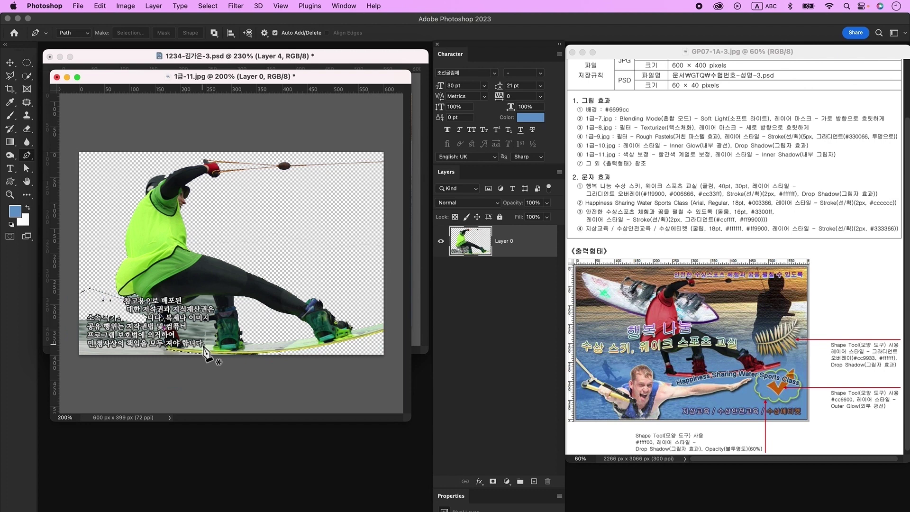
key(Delete)
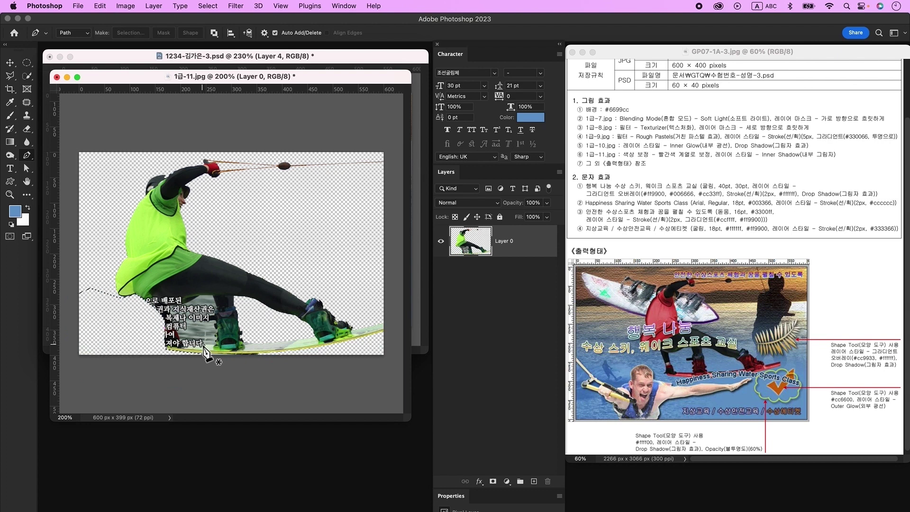
key(super+d)
Outline the remaining background between the wakeboarder's legs with a Pen path, delete that area and deselect.
click(167, 309)
click(181, 342)
click(215, 344)
click(216, 333)
click(203, 319)
click(215, 296)
click(199, 296)
key(super+Return)
key(Delete)
key(super+d)
Copy the wakeboarder cut-out into the third composition, then scale it down and place it over the surfboard, above the man.
key(v)
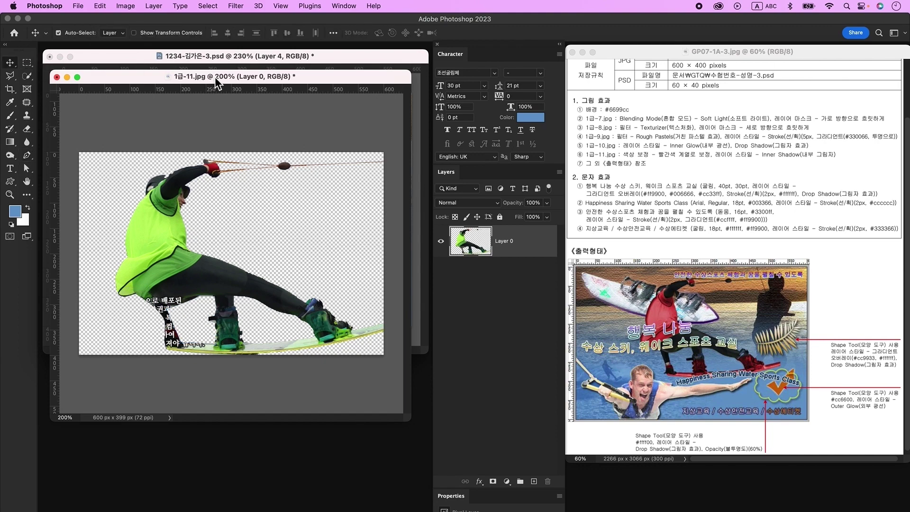
drag(217, 78, 219, 345)
drag(213, 452, 294, 242)
key(super+t)
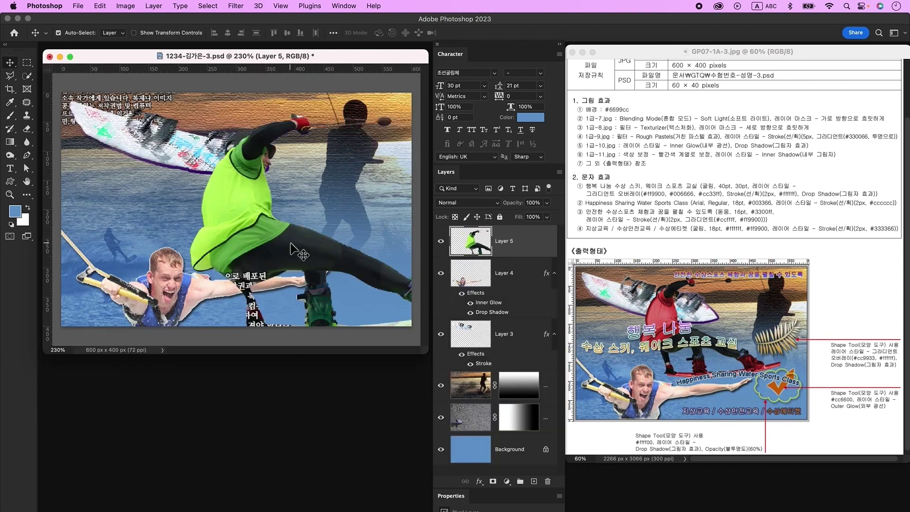
drag(326, 115, 325, 211)
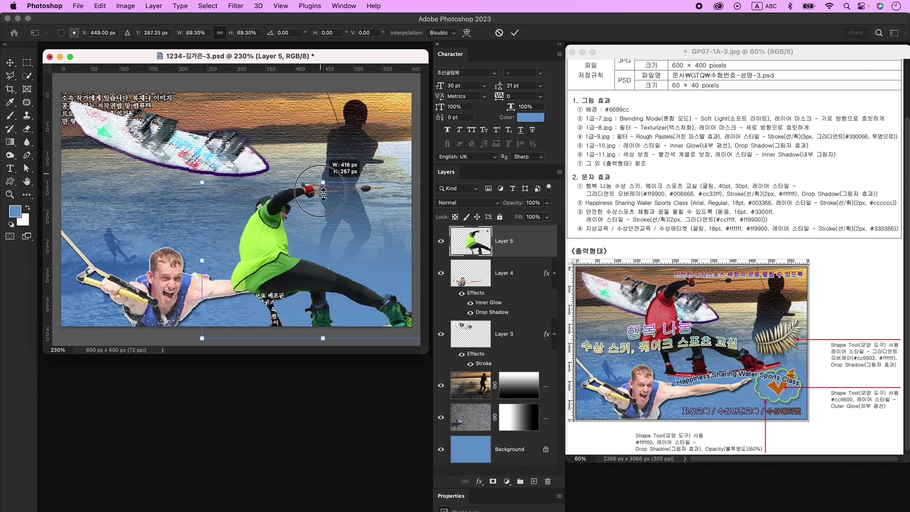
drag(315, 251, 246, 189)
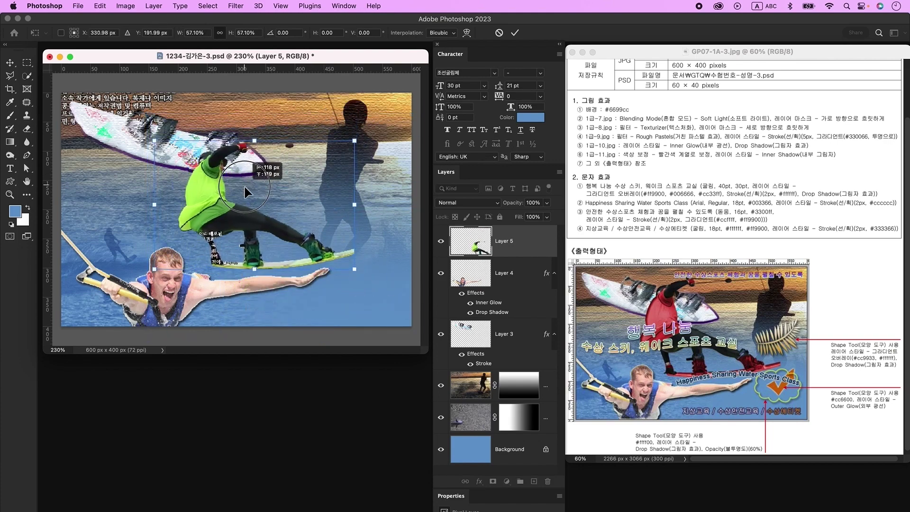
key(Escape)
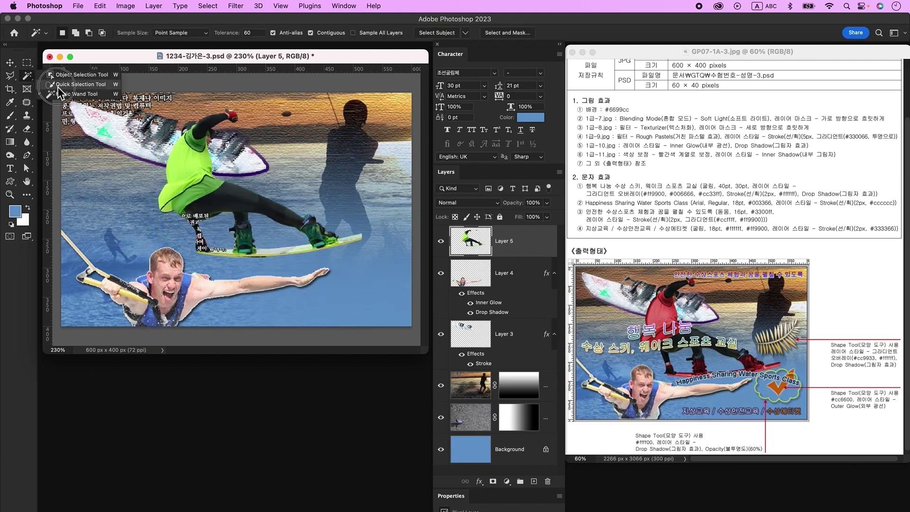
Select the wakeboarder's green vest, boots and board with the Quick Selection tool.
click(27, 75)
mouse_move(189, 138)
mouse_down()
mouse_move(190, 158)
mouse_move(212, 148)
mouse_up()
key(ctrl+z)
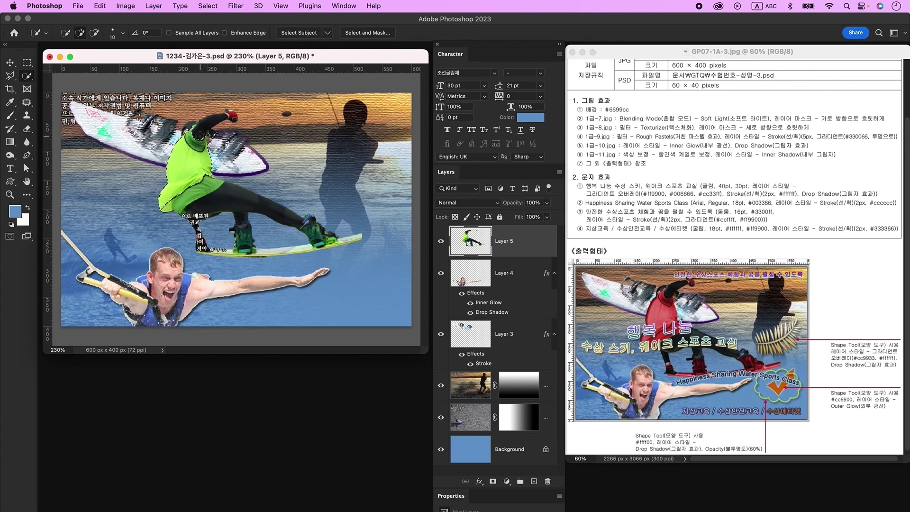
drag(191, 189, 204, 187)
alt+click(211, 142)
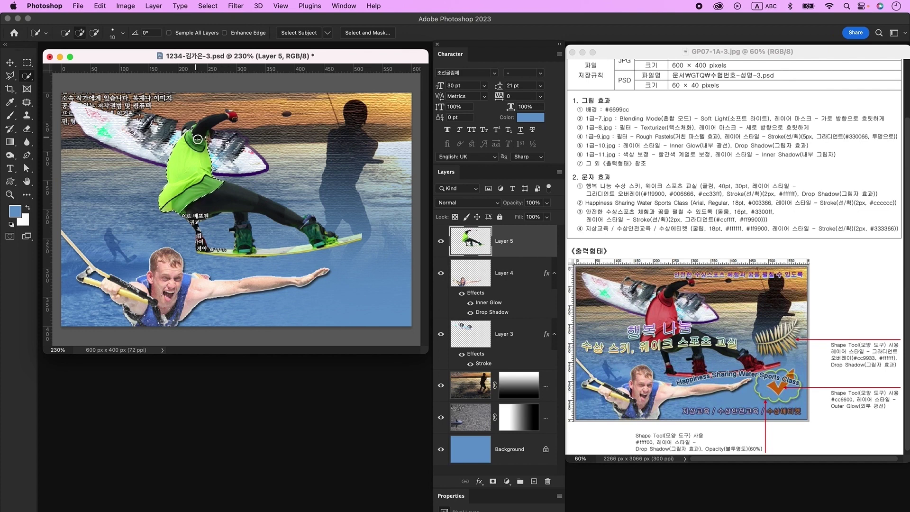
mouse_move(232, 234)
mouse_down()
mouse_move(308, 232)
mouse_move(282, 236)
mouse_up()
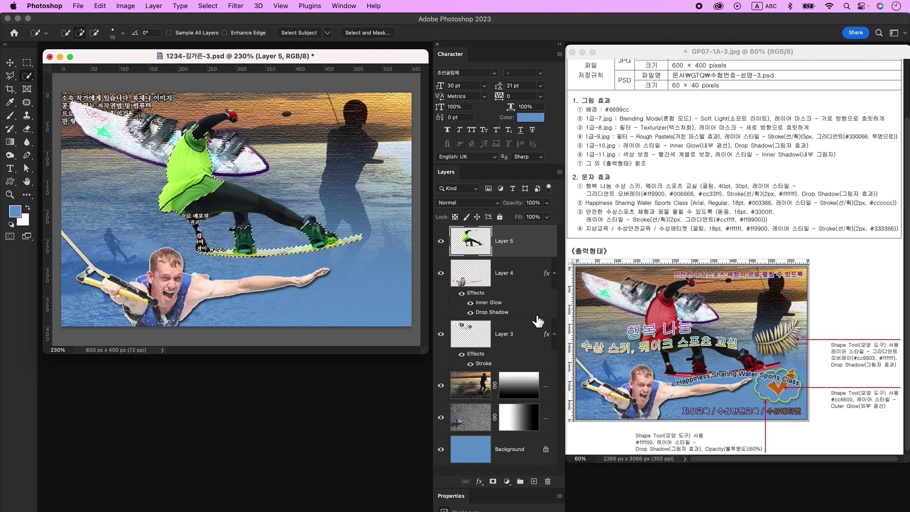
Colorize the selected vest, boots and board red with Hue/Saturation at hue 0 and saturation 64, and deselect.
key(super+u)
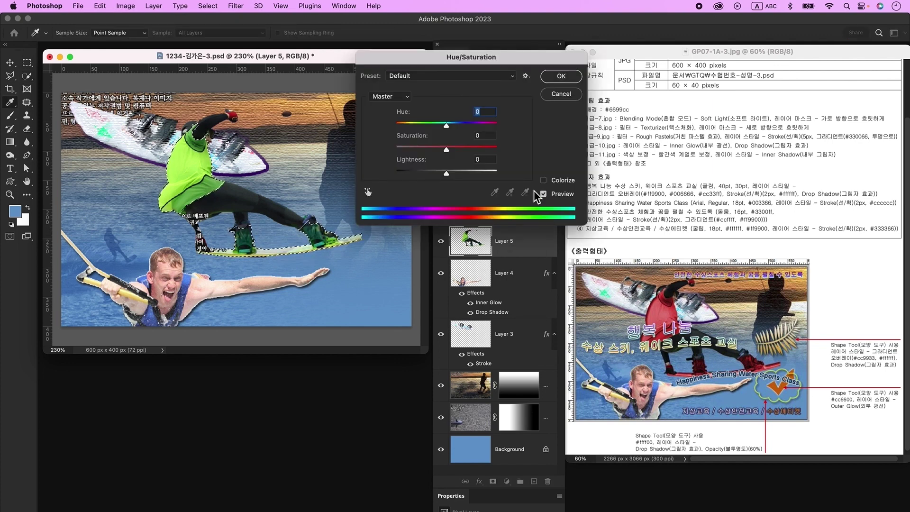
click(562, 180)
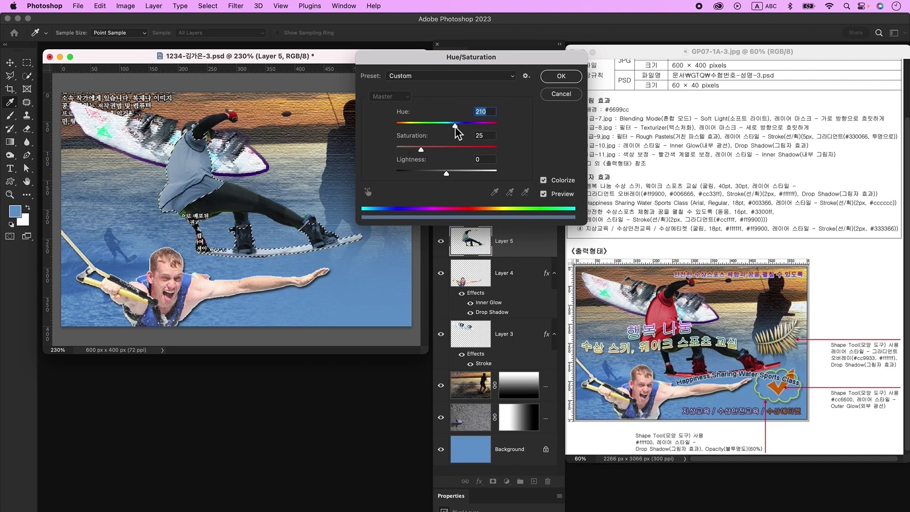
drag(455, 126, 356, 121)
drag(420, 149, 462, 154)
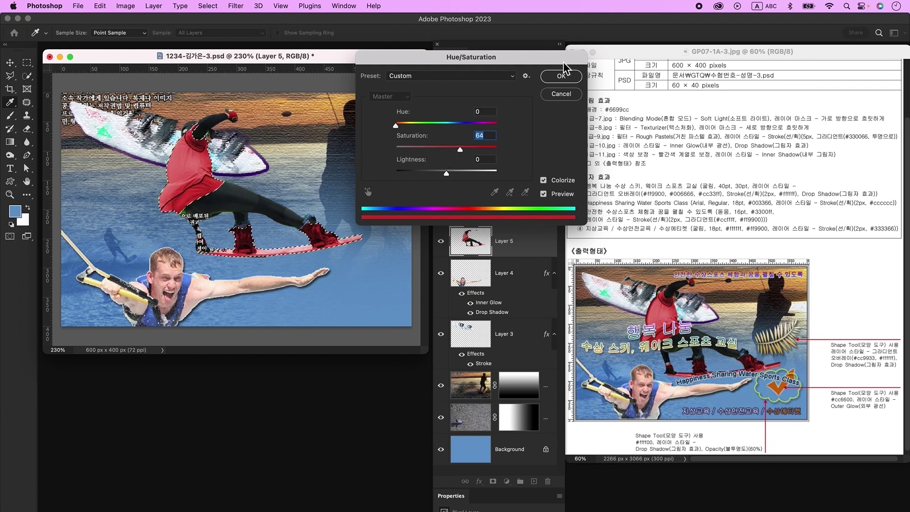
click(561, 76)
key(super+d)
key(w)
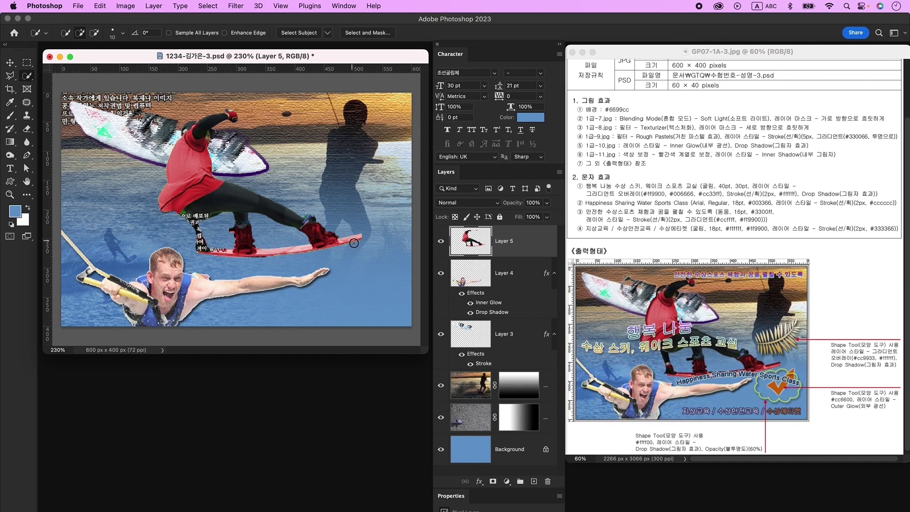
Add an Inner Shadow layer style to the wakeboarder's layer.
double_click(543, 246)
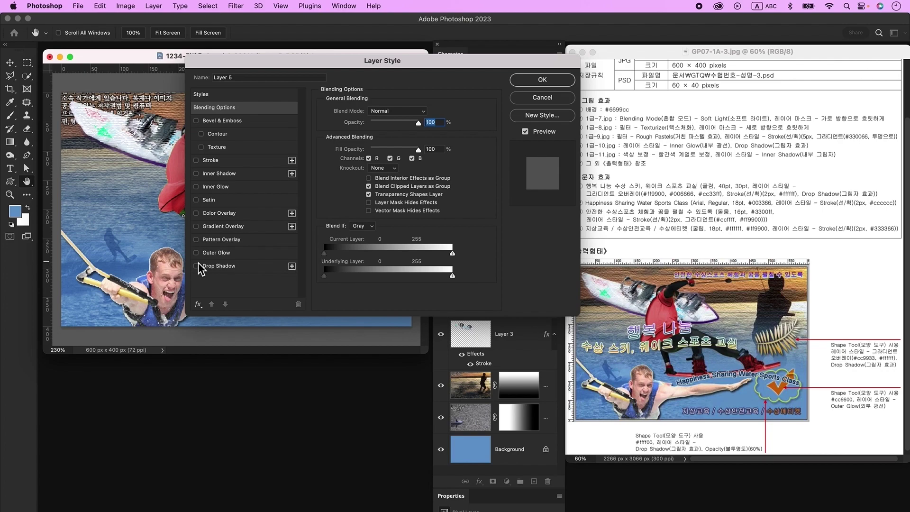
click(232, 179)
click(545, 80)
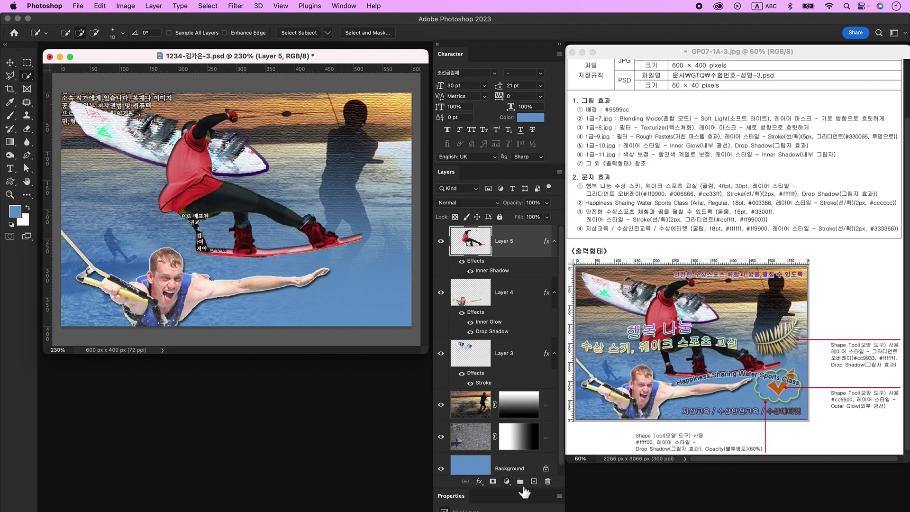
Add a two-line 30 pt text on a new layer near the canvas top reading "행복 나눔" and "수상 스키, 웨이크 스포츠 교실".
click(535, 481)
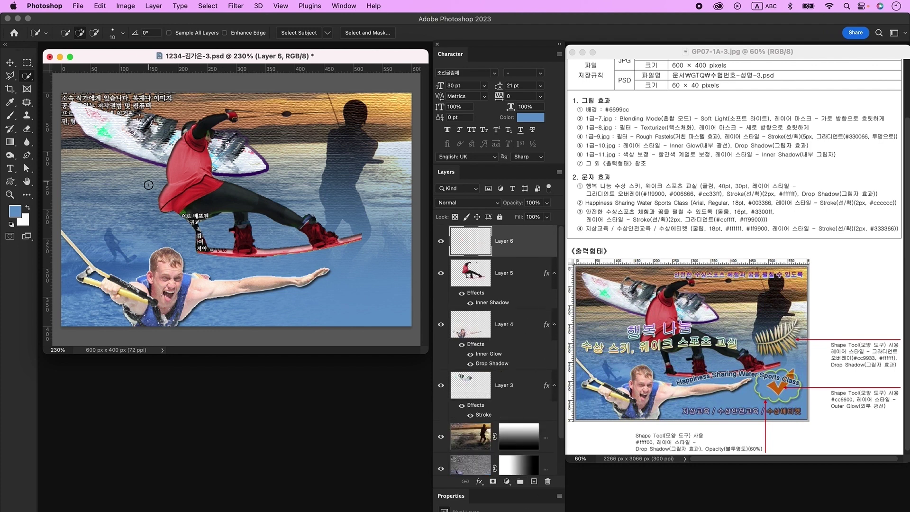
click(10, 169)
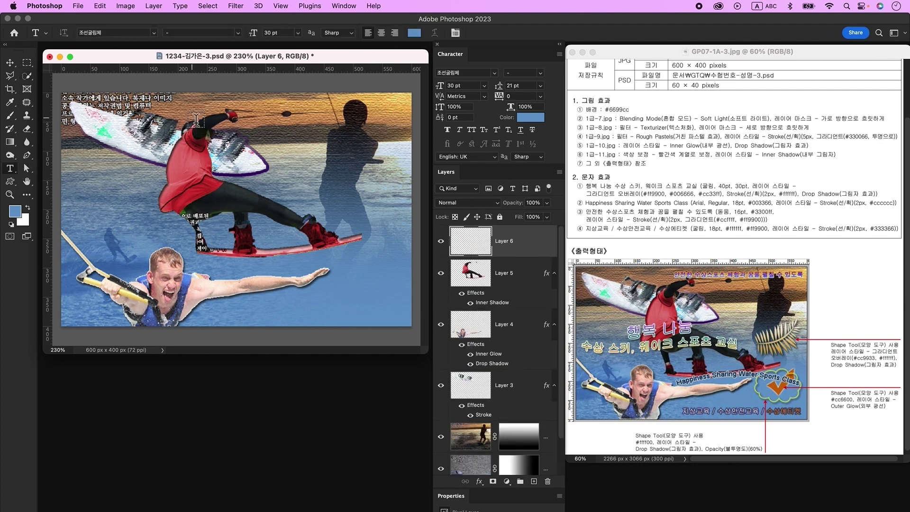
click(306, 133)
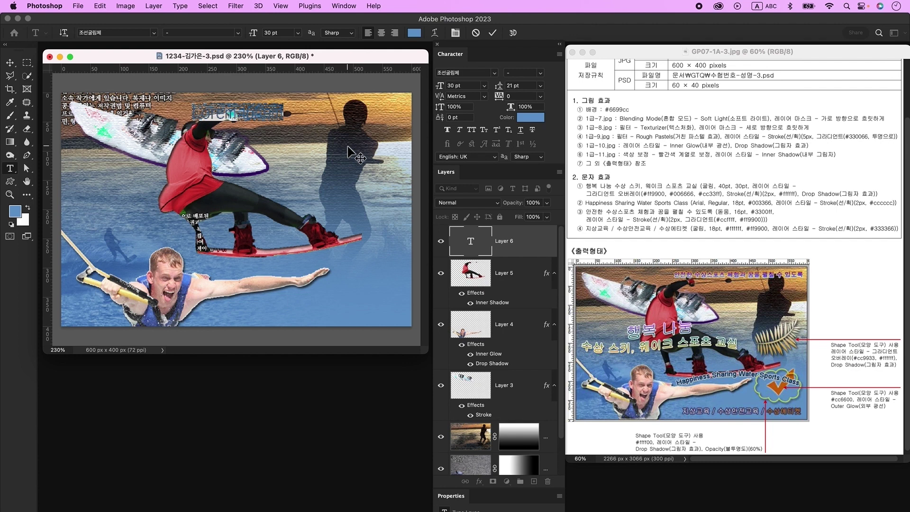
text(행복 나눔)
key(Return)
text(수상 스키, 웨이크 스포츠 교실)
click(352, 147)
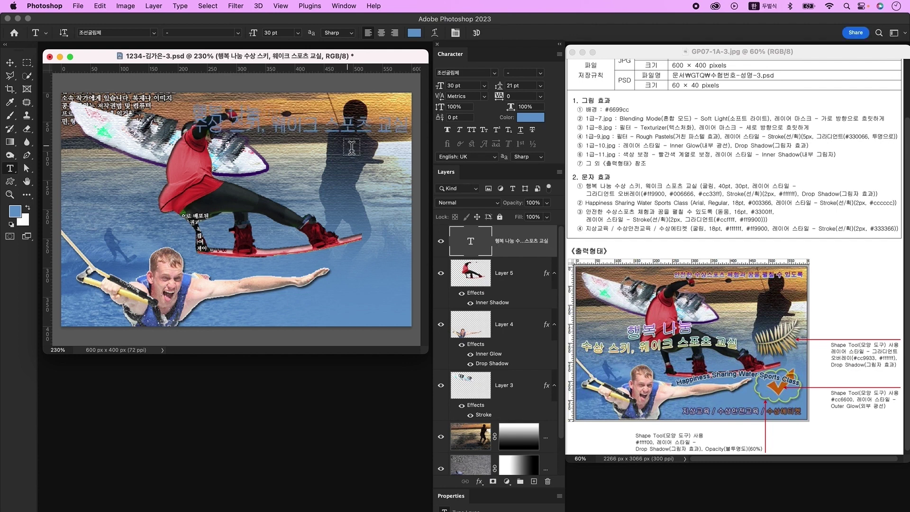
Center-align the two-line text and set its first line "행복 나눔" to 40 pt.
click(382, 35)
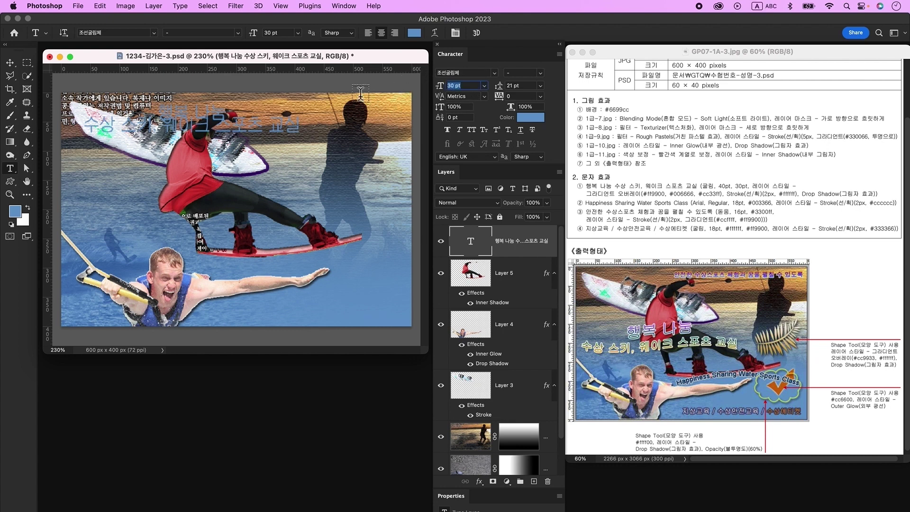
click(235, 113)
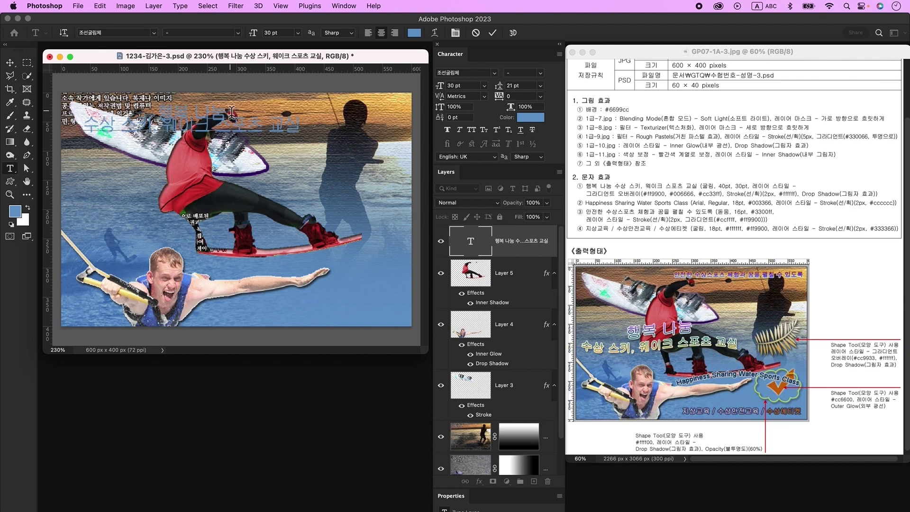
drag(230, 113, 131, 112)
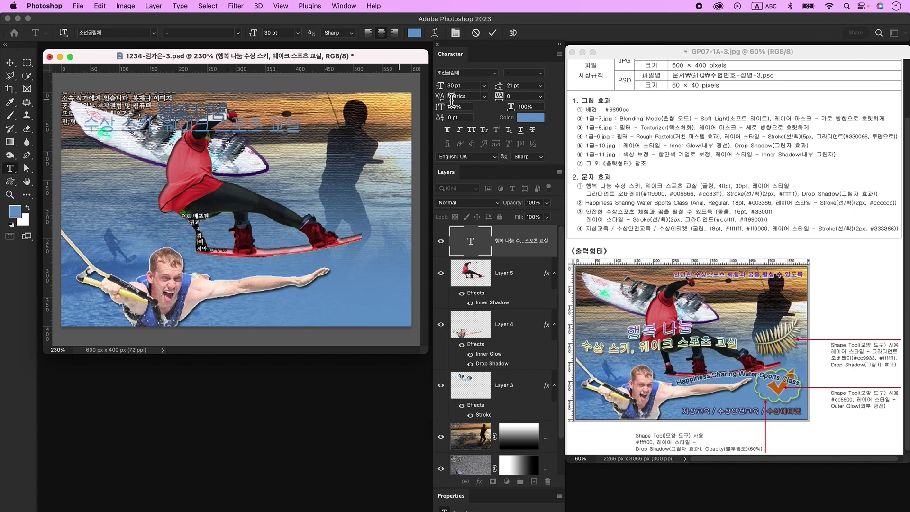
click(471, 87)
click(540, 86)
click(522, 98)
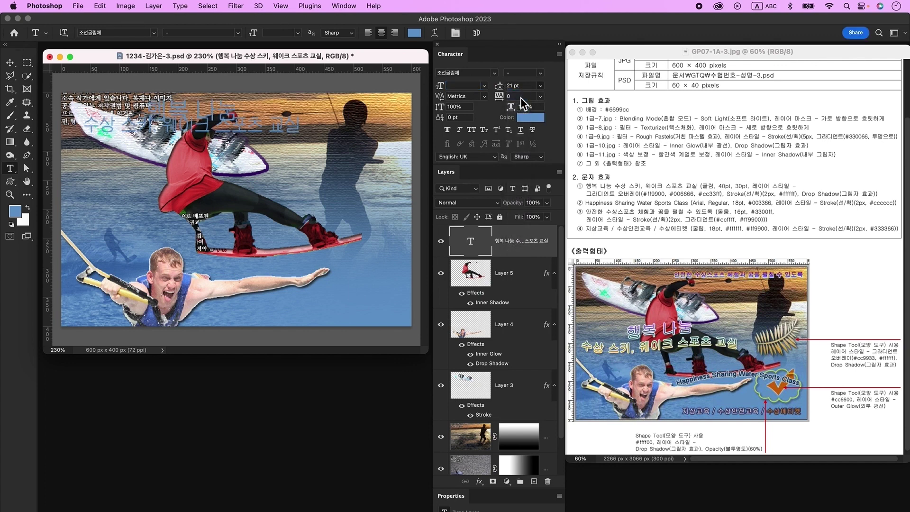
Add a Gradient Overlay to the two-line text layer and replace the gradient's middle color stop with one at location 50.
double_click(539, 258)
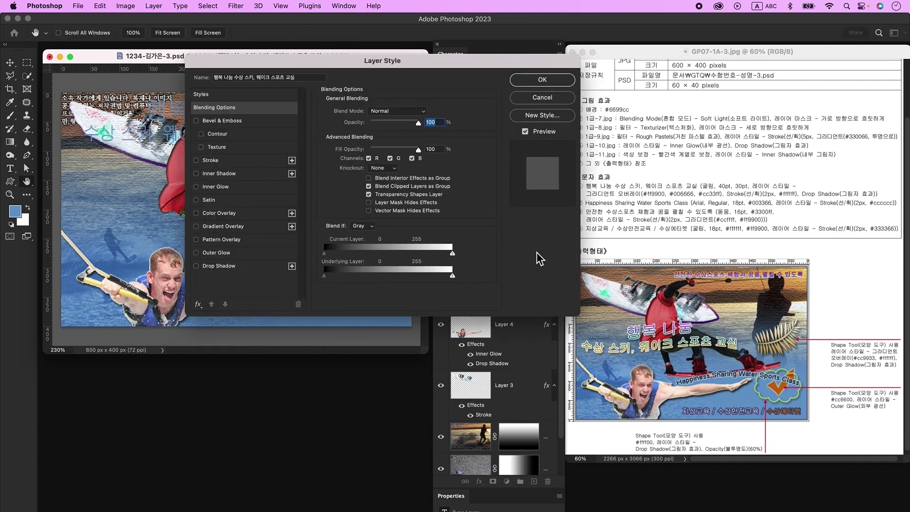
click(230, 227)
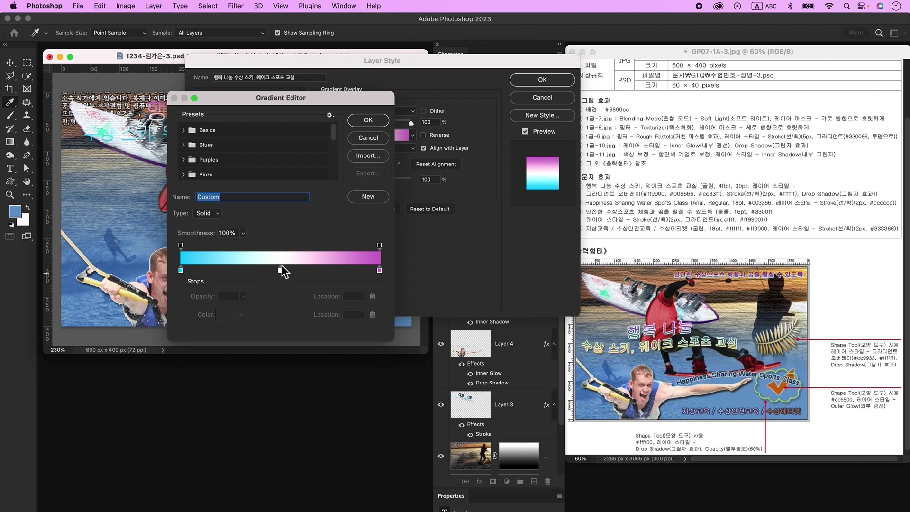
drag(282, 274, 283, 281)
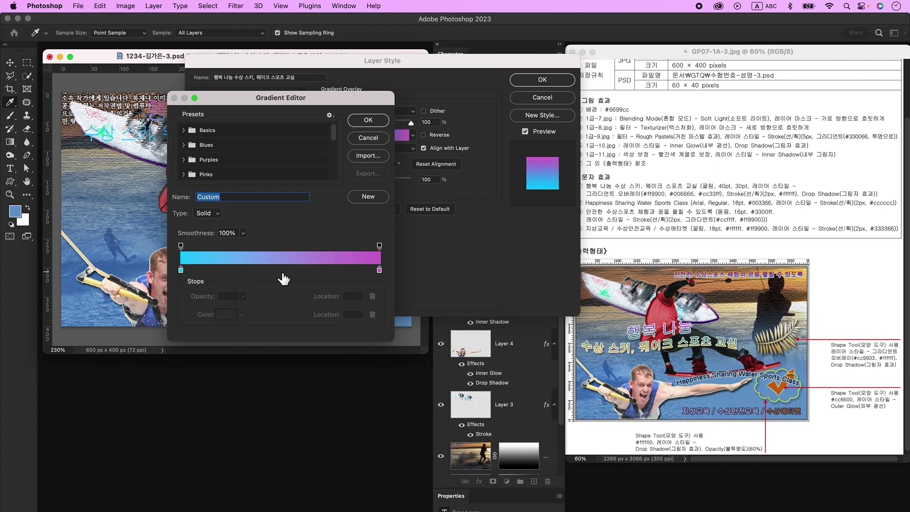
click(279, 271)
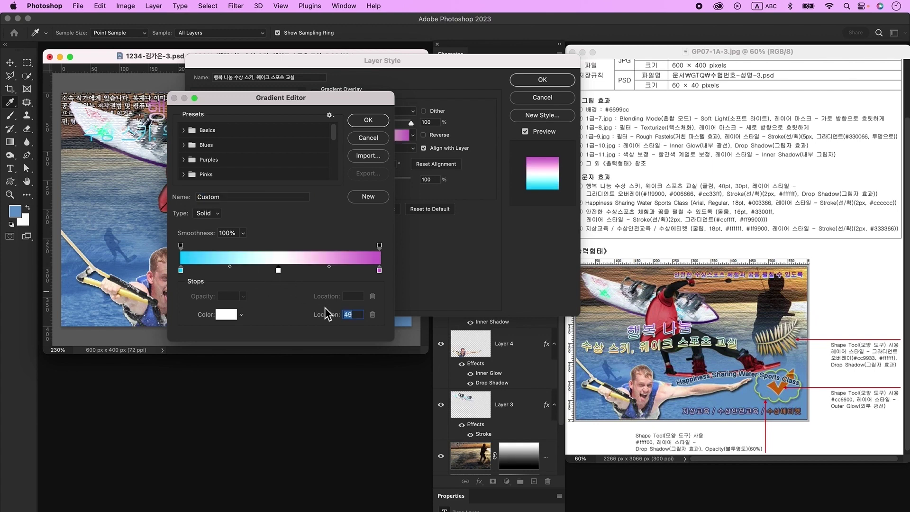
text(50)
Set the overlay gradient's color stops to ff9900 at the start, 006666 in the middle and cc33ff at the end.
double_click(181, 270)
text(ff9900)
key(Return)
double_click(280, 270)
text(006666)
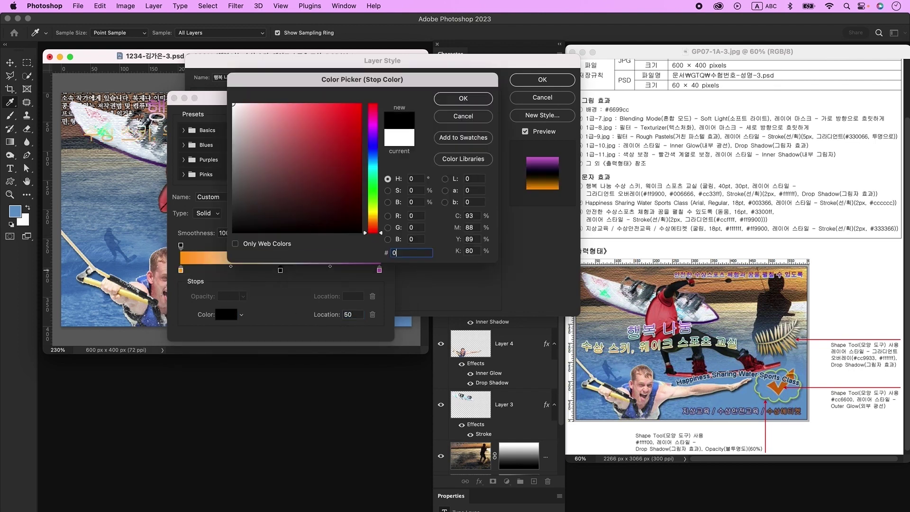
key(Return)
double_click(379, 270)
text(cc33ff)
key(Return)
key(Return)
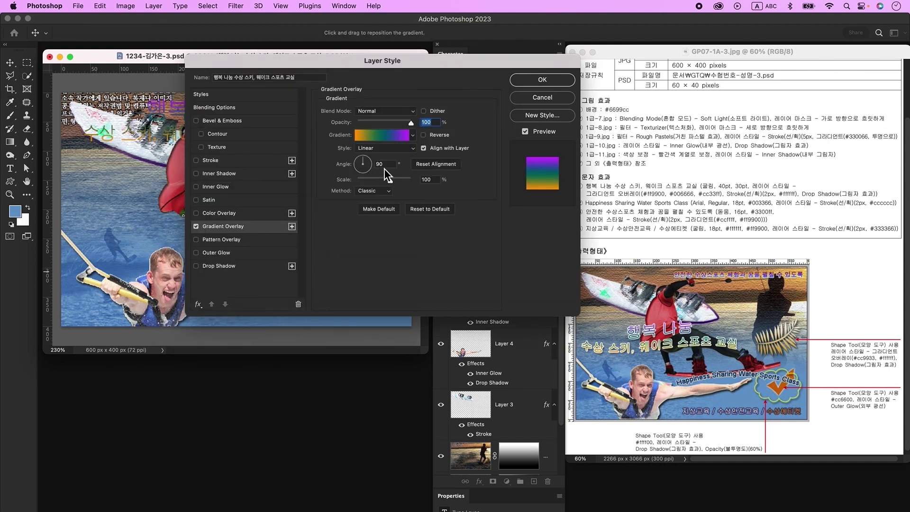
Add a 2 px solid ffffff Stroke and a Drop Shadow to the two-line text layer.
click(241, 160)
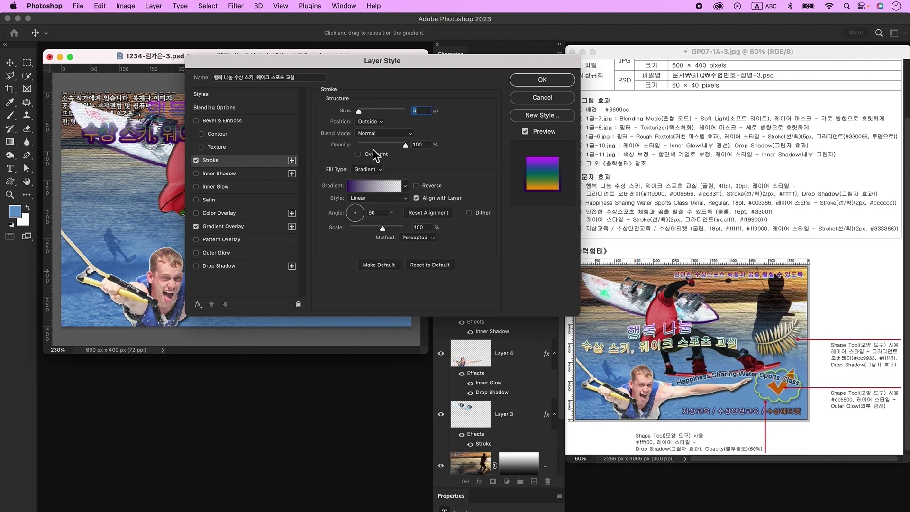
text(2)
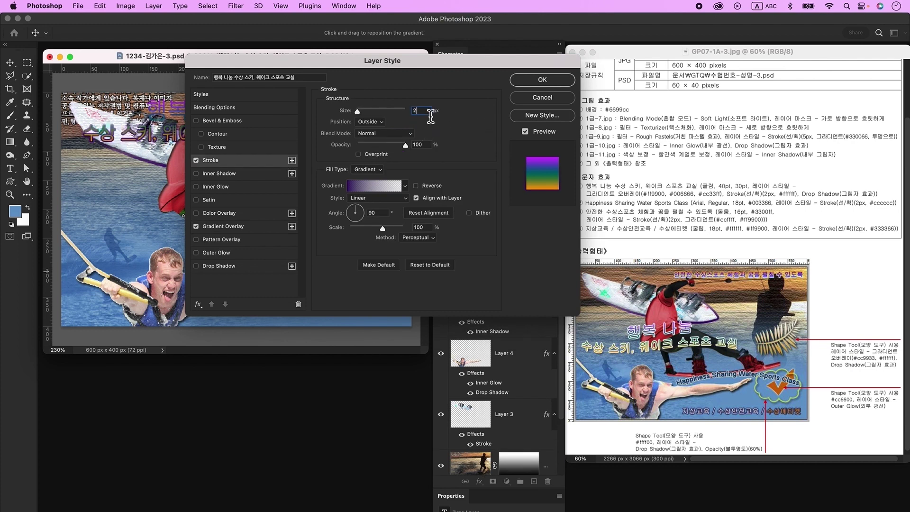
click(368, 171)
click(367, 162)
click(345, 185)
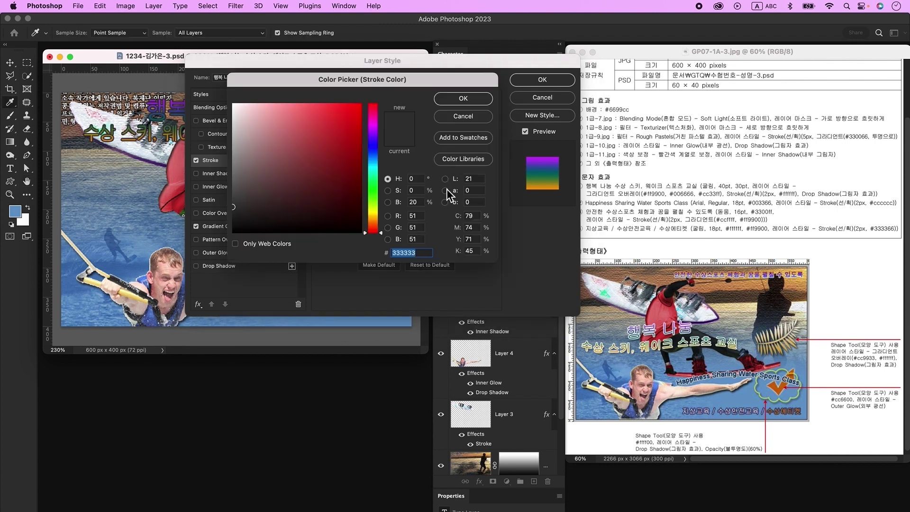
text(ffffff)
key(Return)
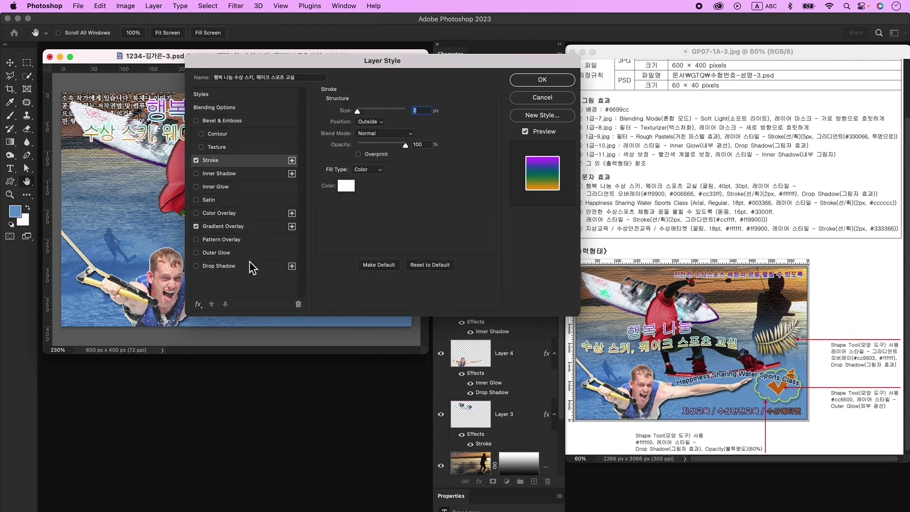
click(221, 268)
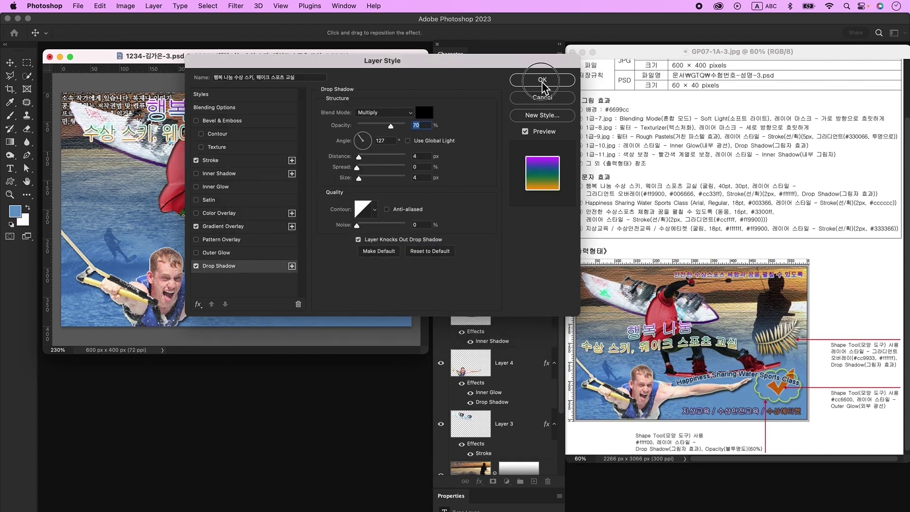
click(541, 81)
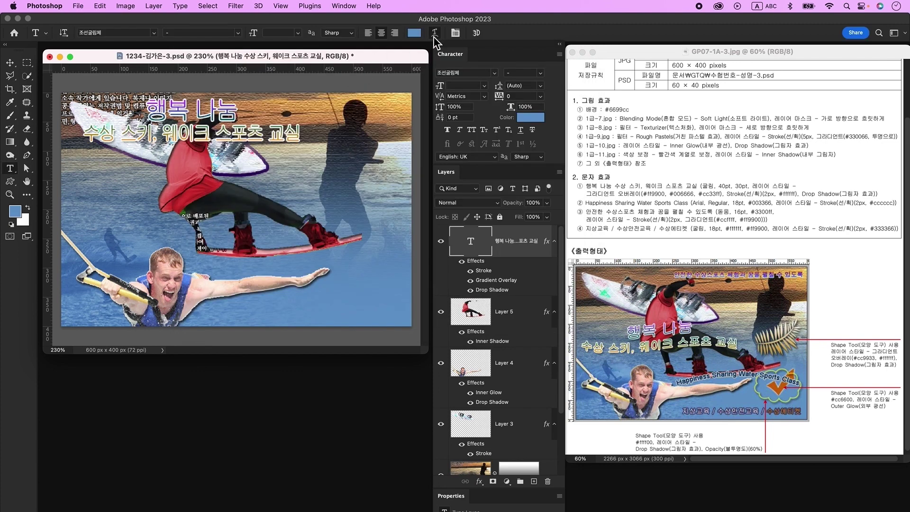
Warp the two-line text with the Flag style at -33% bend and move it down over the wakeboarder's legs.
click(433, 36)
click(463, 124)
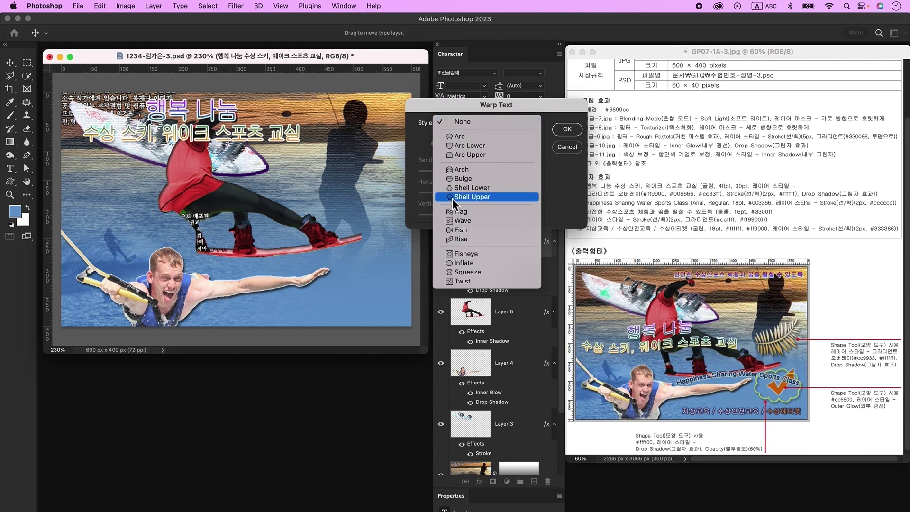
click(453, 211)
drag(501, 173, 457, 176)
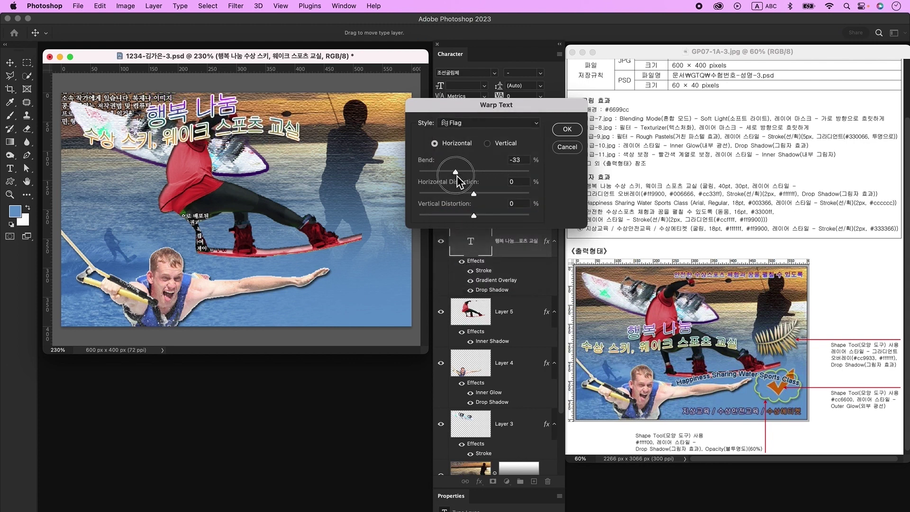
key(Return)
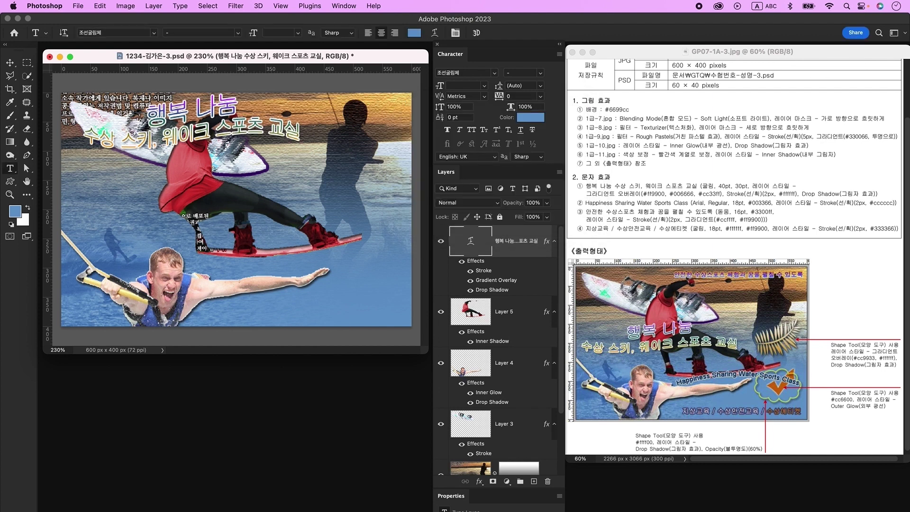
click(9, 62)
drag(221, 134, 219, 206)
Add the Arial Regular text "Happiness Sharing Water Sports Class" on a new layer above the Korean title.
click(533, 481)
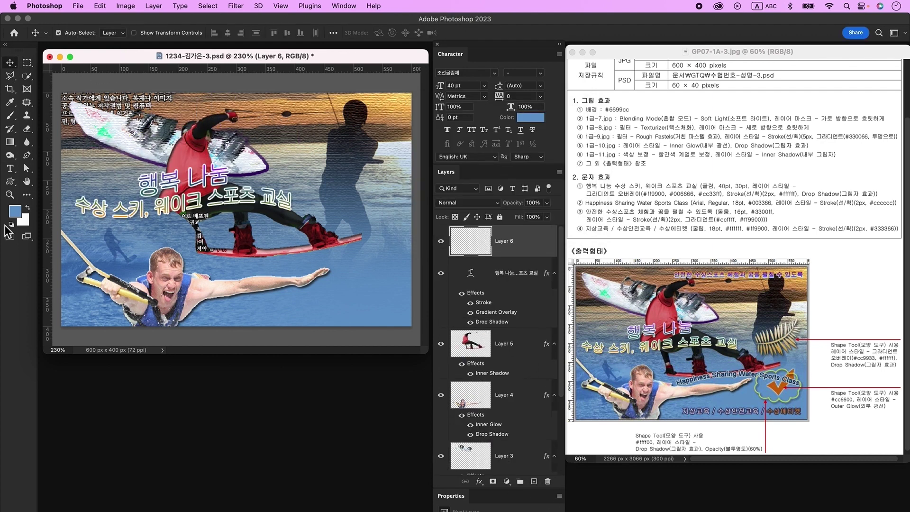
click(10, 168)
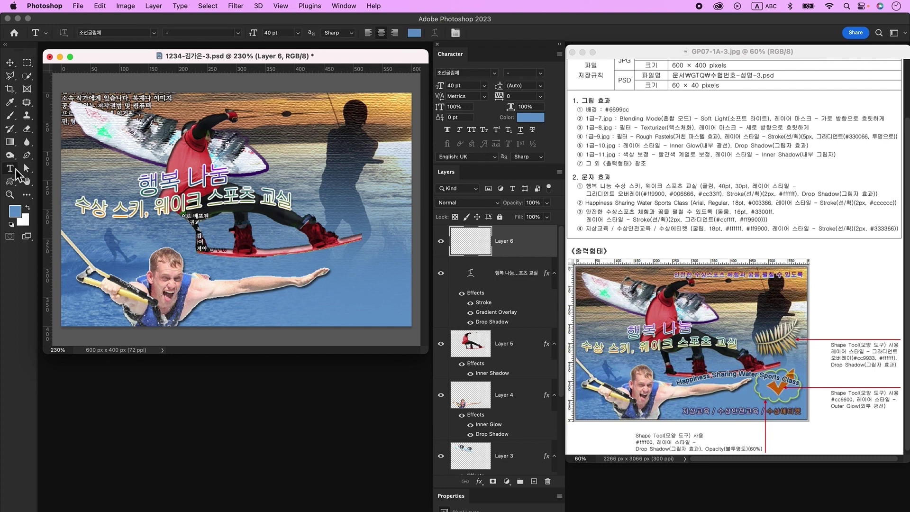
click(220, 147)
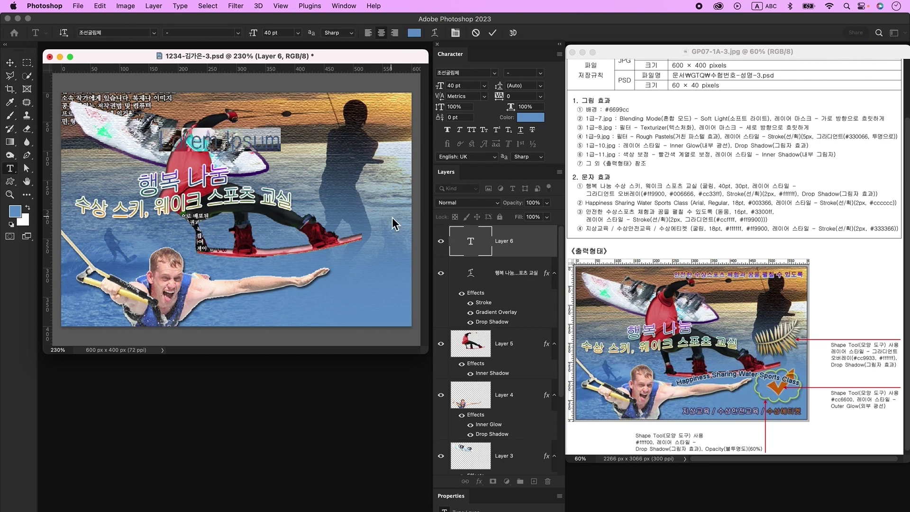
text(Happiness S)
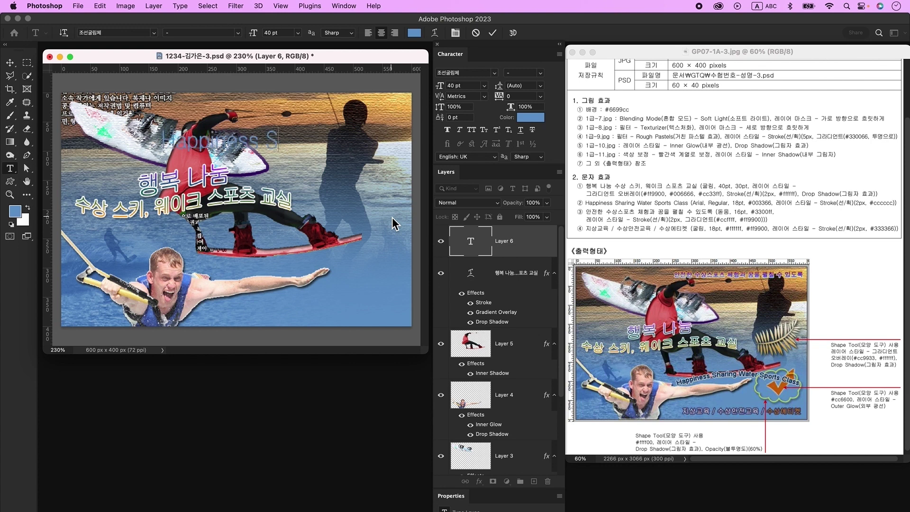
text(haring Water Sports Class)
key(super+Return)
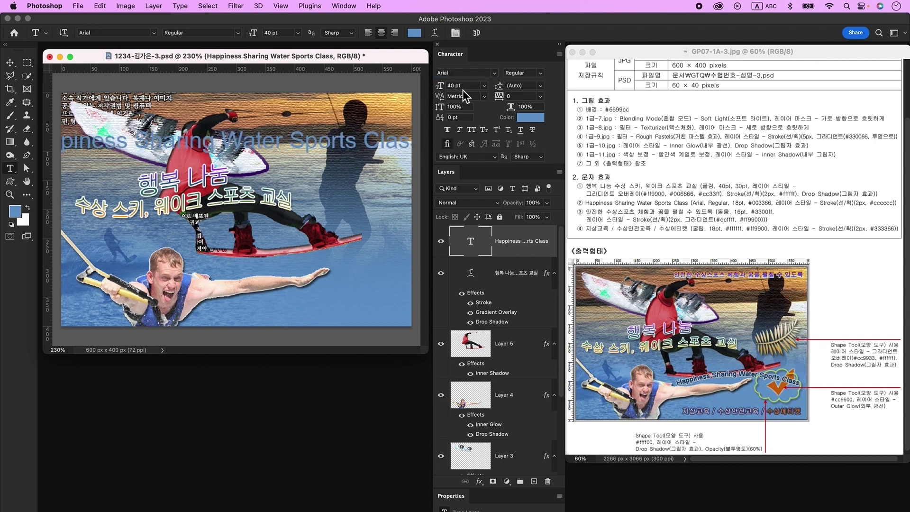
Set the "Happiness Sharing Water Sports Class" text to 18 pt and its color to 003366.
double_click(458, 87)
text(18)
key(Tab)
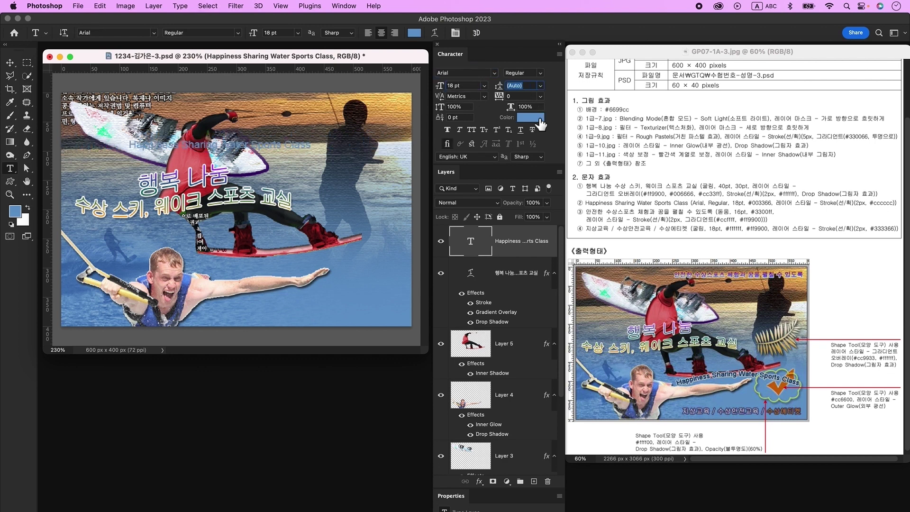
click(534, 118)
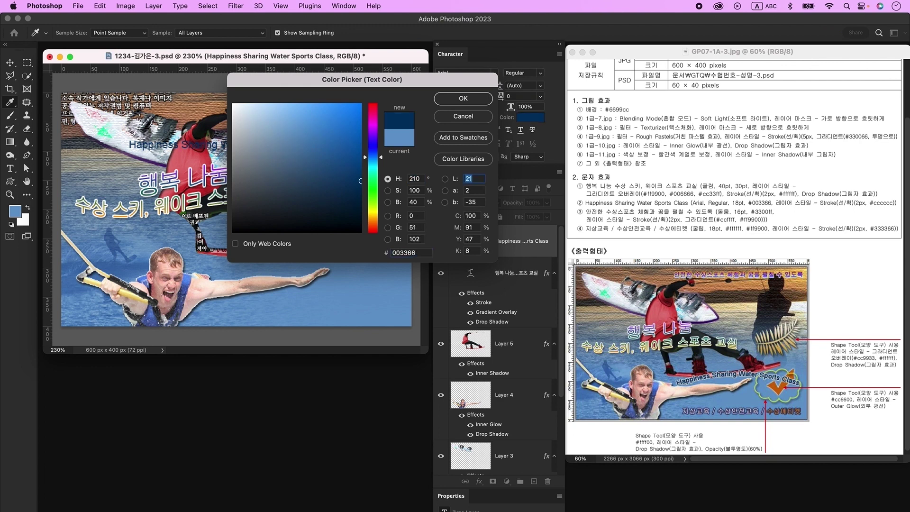
key(Return)
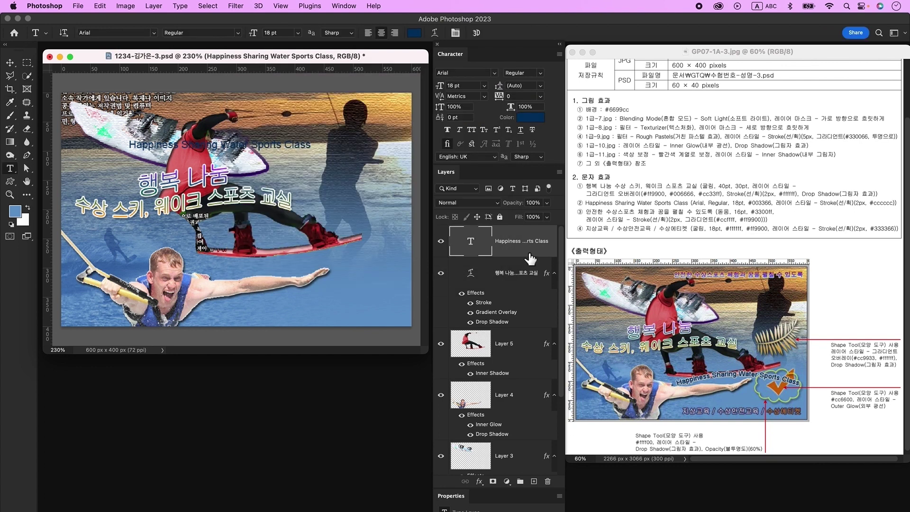
Open the layer style settings of the "Happiness Sharing Water Sports Class" text layer.
double_click(531, 258)
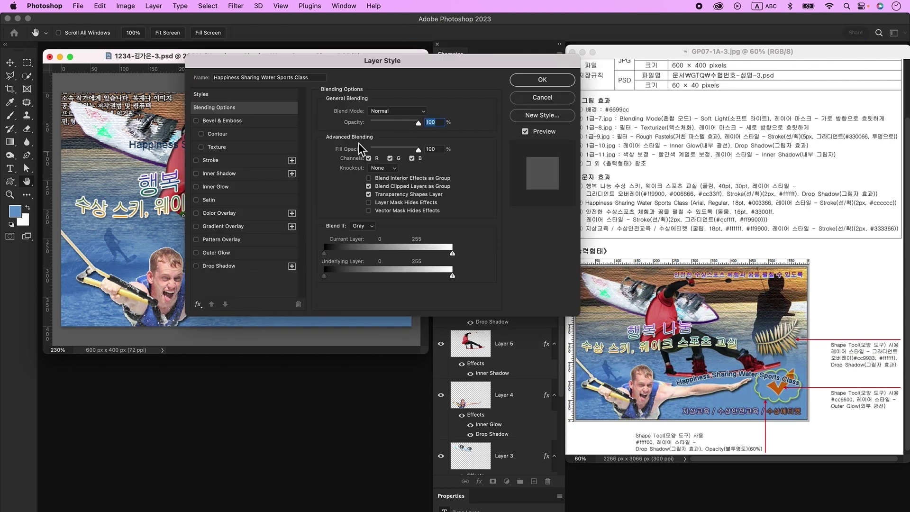
Add a 2 px stroke in #cccccc to the "Happiness Sharing Water Sports Class" text layer.
click(229, 161)
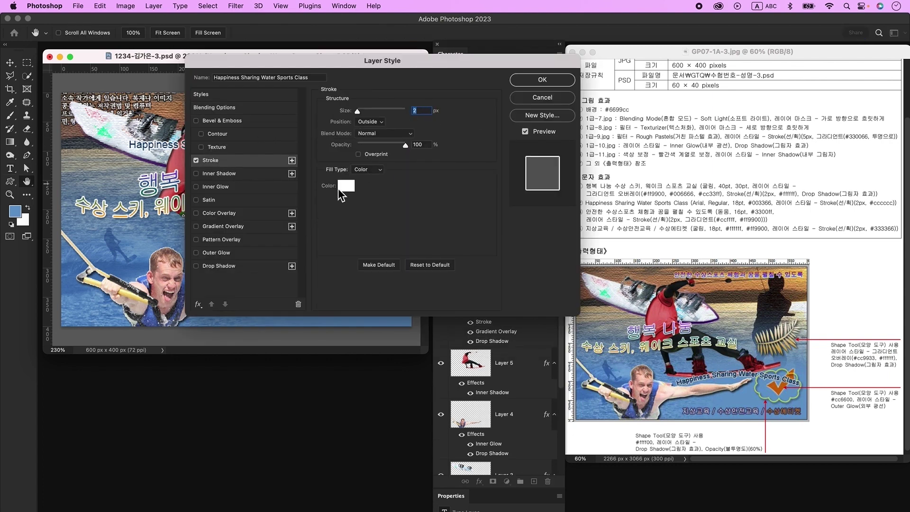
click(346, 187)
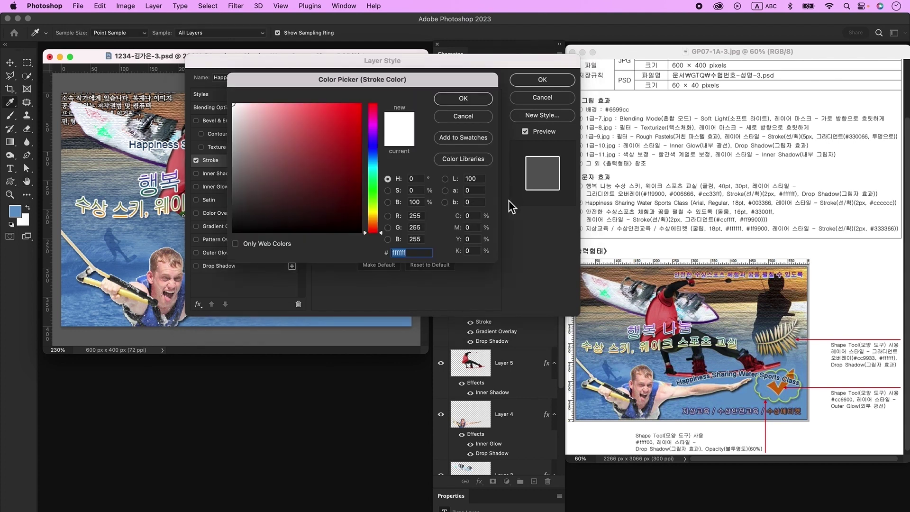
click(478, 97)
key(Return)
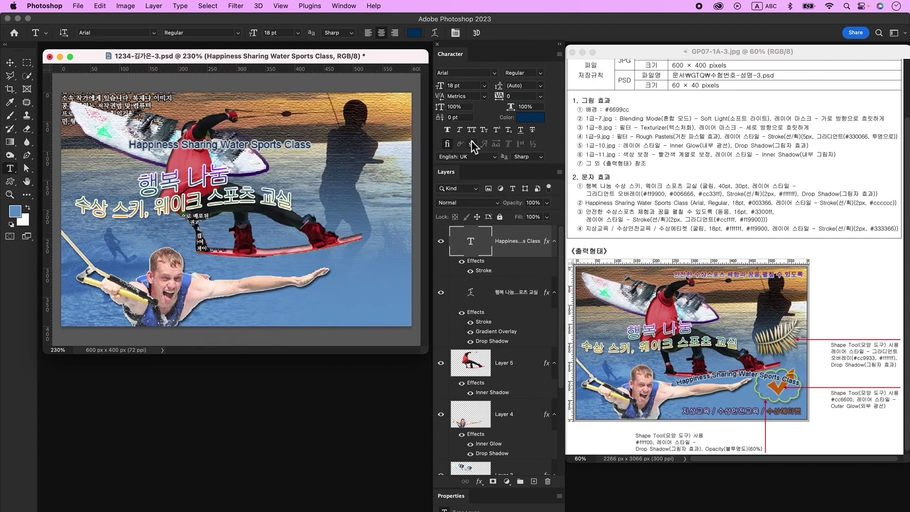
Warp the "Happiness Sharing Water Sports Class" text with a +15% Arc bend and move it over the man's outstretched arm.
click(434, 32)
click(462, 123)
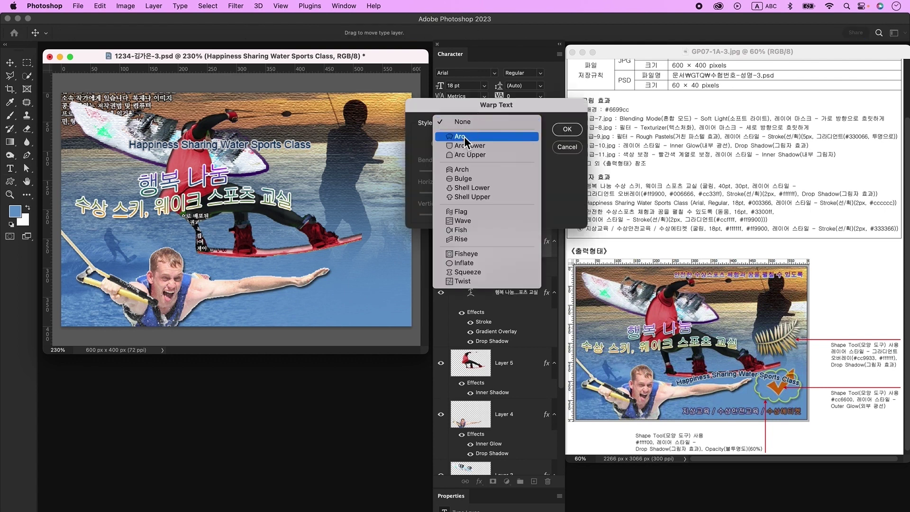
click(464, 136)
drag(504, 169, 483, 174)
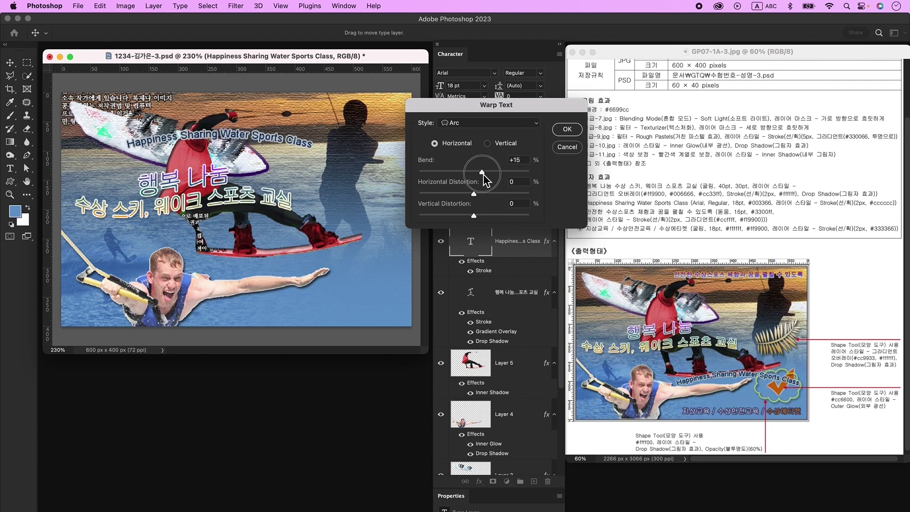
click(567, 130)
drag(235, 139, 322, 268)
Add the text "안전한 수상스포츠 체험과 꿈을 펼칠 수 있도록" on a new layer.
click(534, 482)
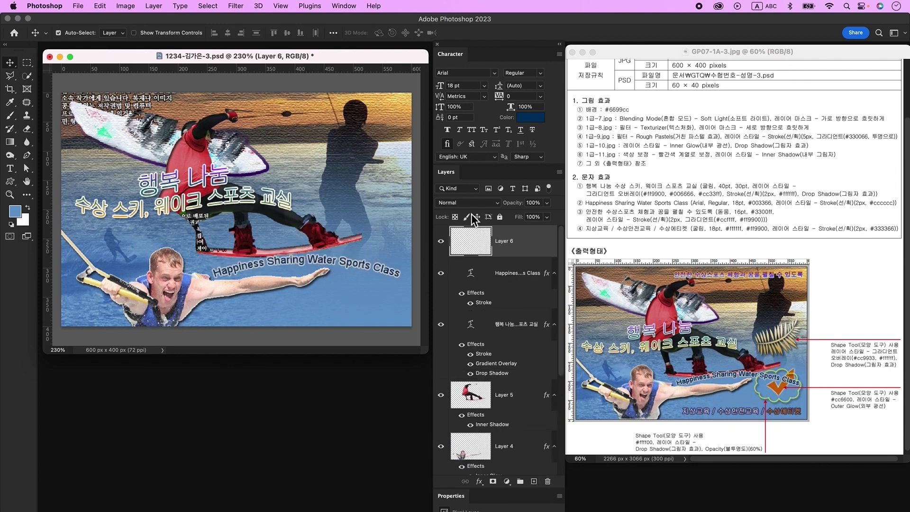
click(9, 169)
click(237, 145)
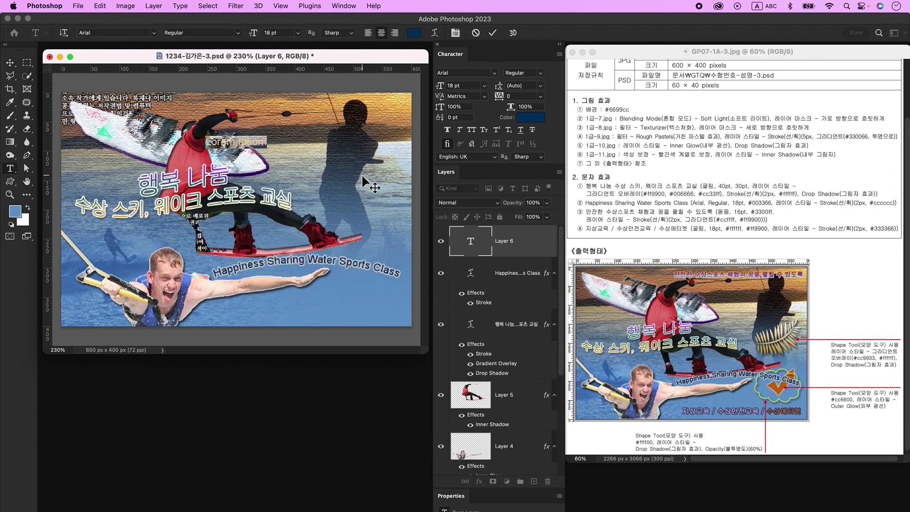
key(Caps_Lock)
text(안전한 수상스포츠 체)
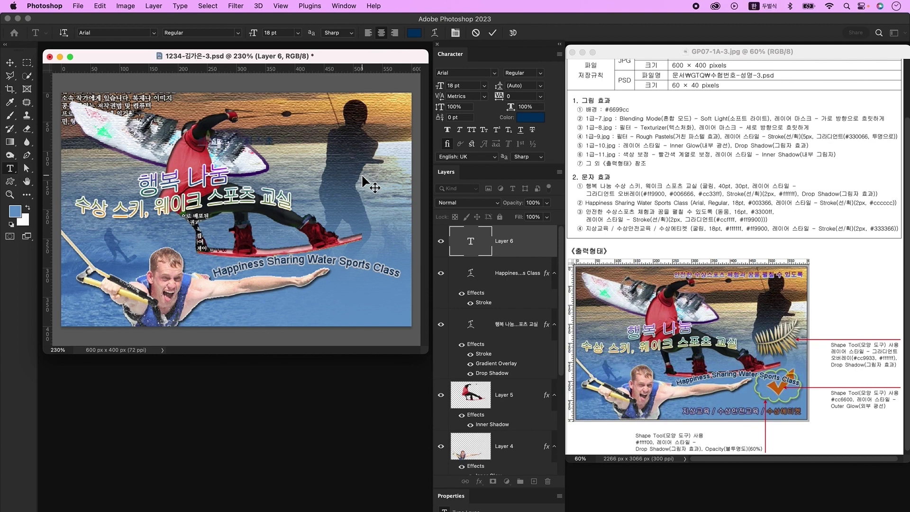
key(super+Return)
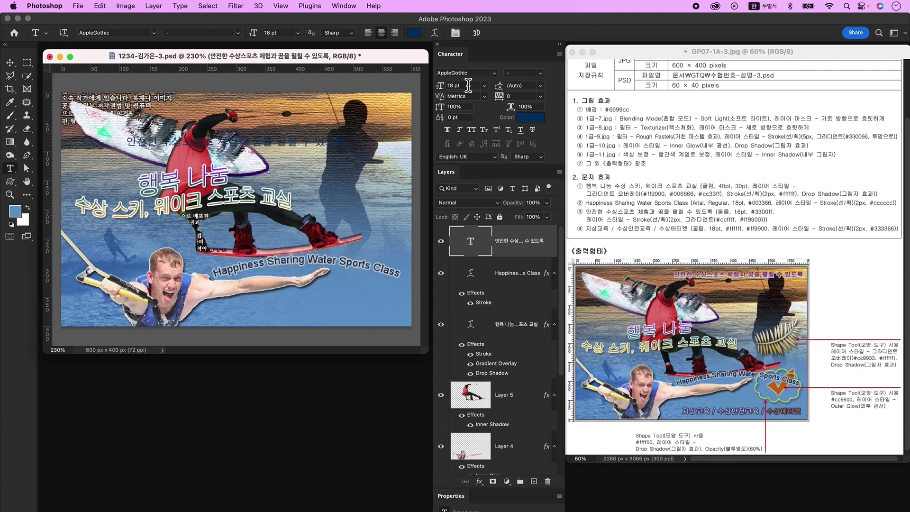
Format the "안전한 수상스포츠 체험과 꿈을 펼칠 수 있도록" text as KoPubWorld돋움체_Pro Light, 16 pt, in colour #3300ff.
click(494, 74)
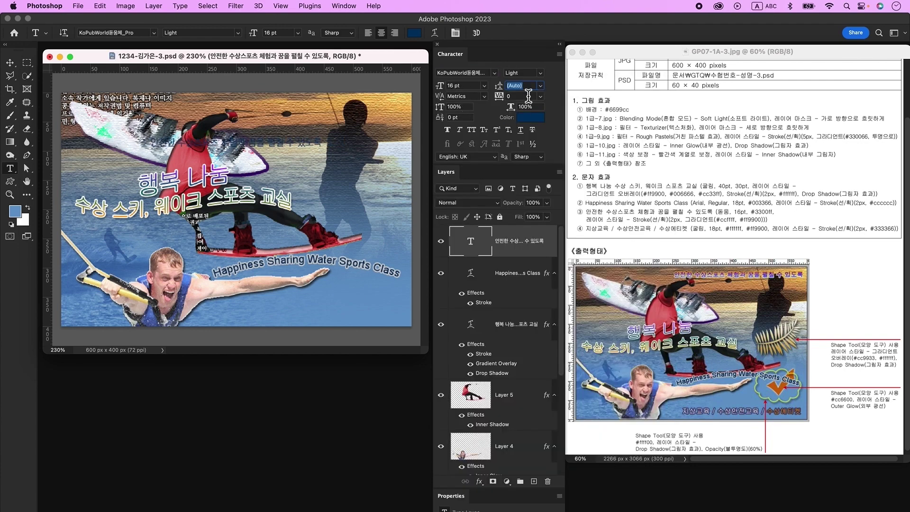
click(531, 119)
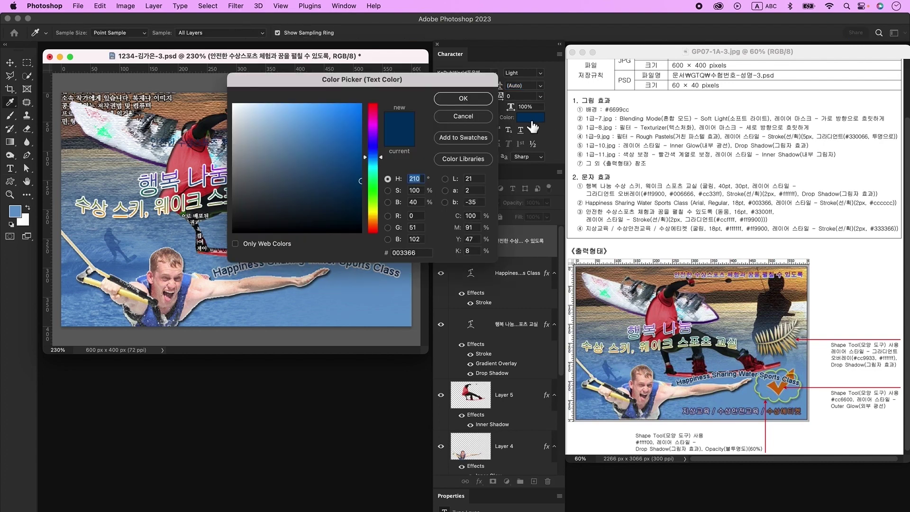
text(3300ff)
key(Return)
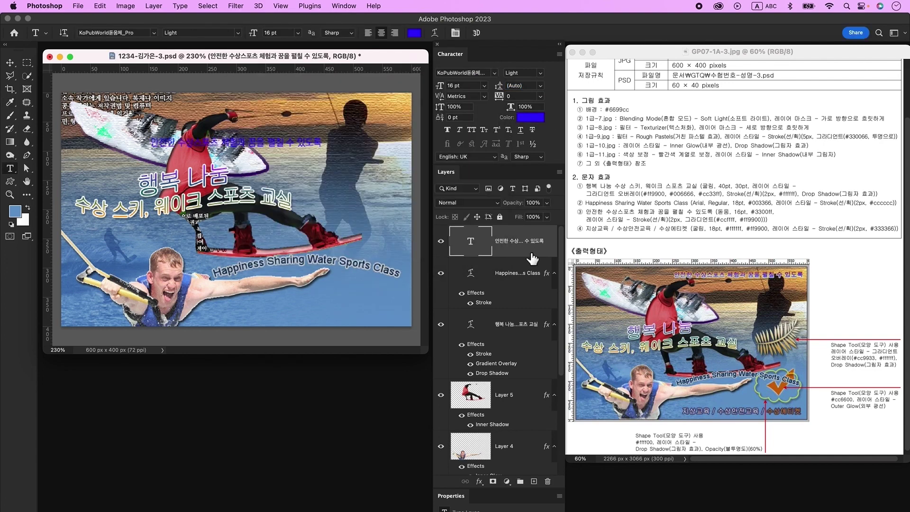
Give the "안전한 수상스포츠" text layer a 2 px gradient stroke and set the gradient's end opacity to 100%.
double_click(531, 254)
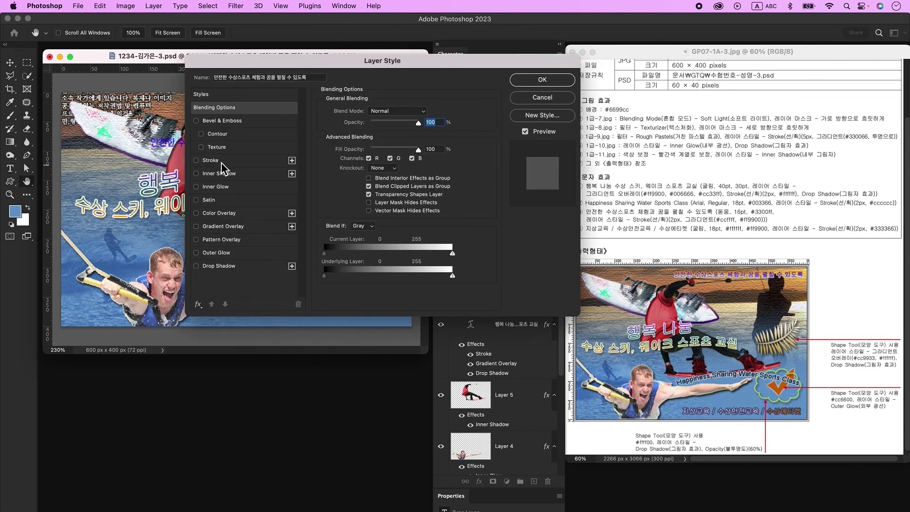
click(221, 161)
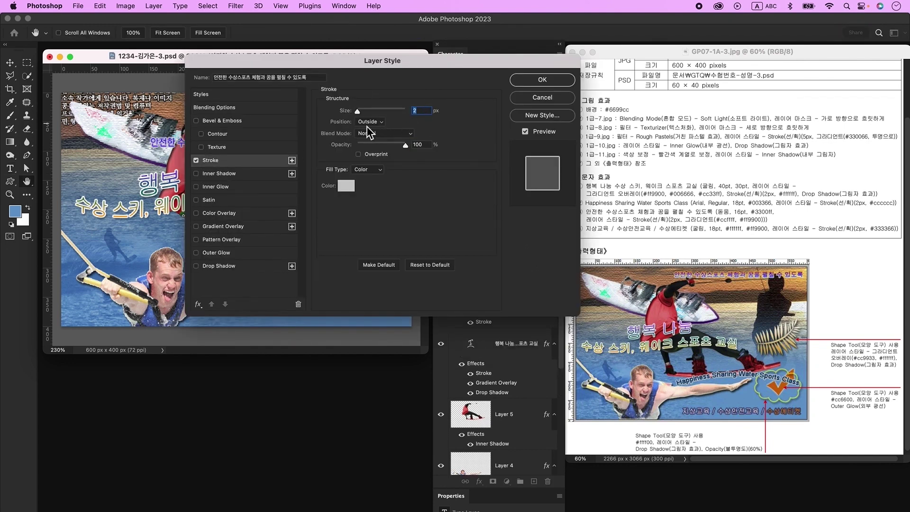
click(371, 180)
click(374, 187)
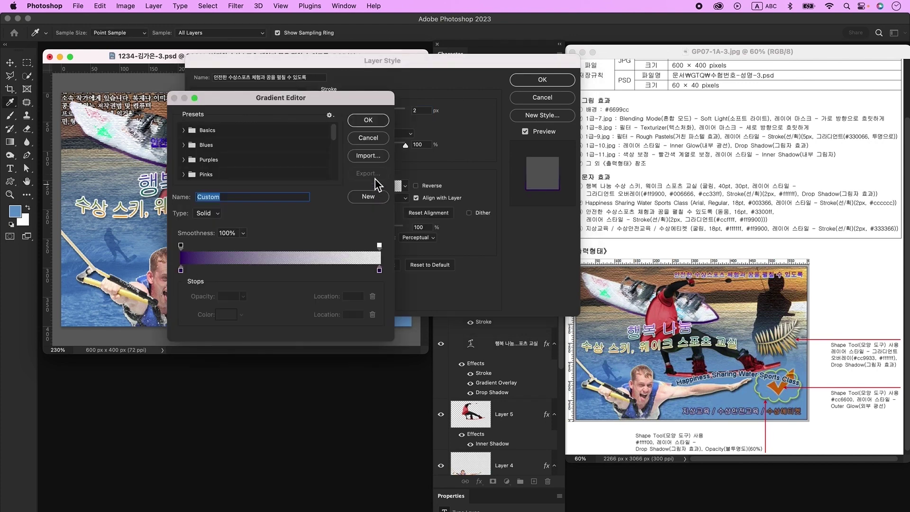
click(379, 245)
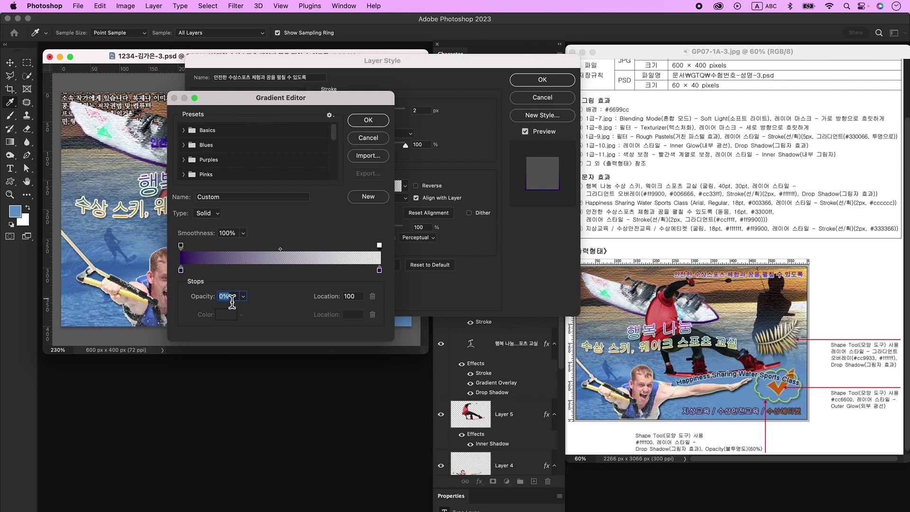
text(100)
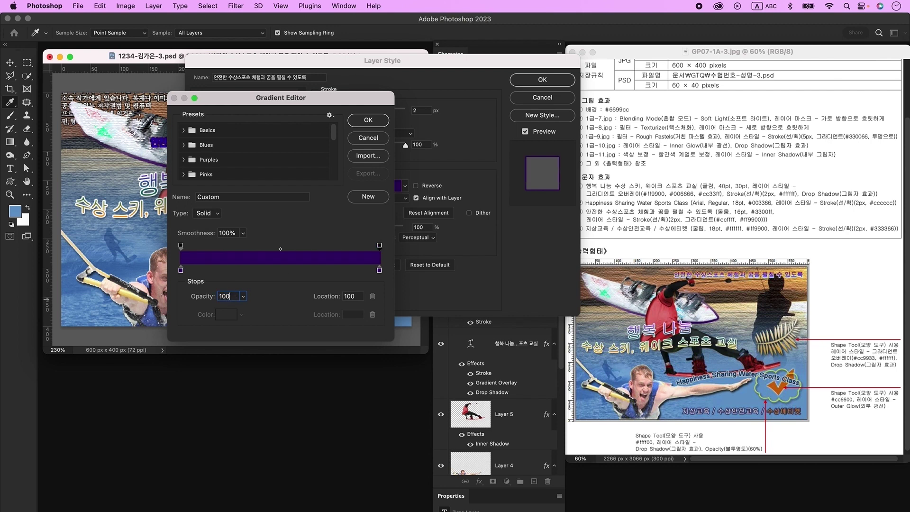
Colour the stroke gradient from #ccffff to #ff9900 and move the text to the picture's upper-right corner.
double_click(181, 270)
text(ccffff)
key(Return)
double_click(379, 270)
text(ff9900)
key(Return)
key(Return)
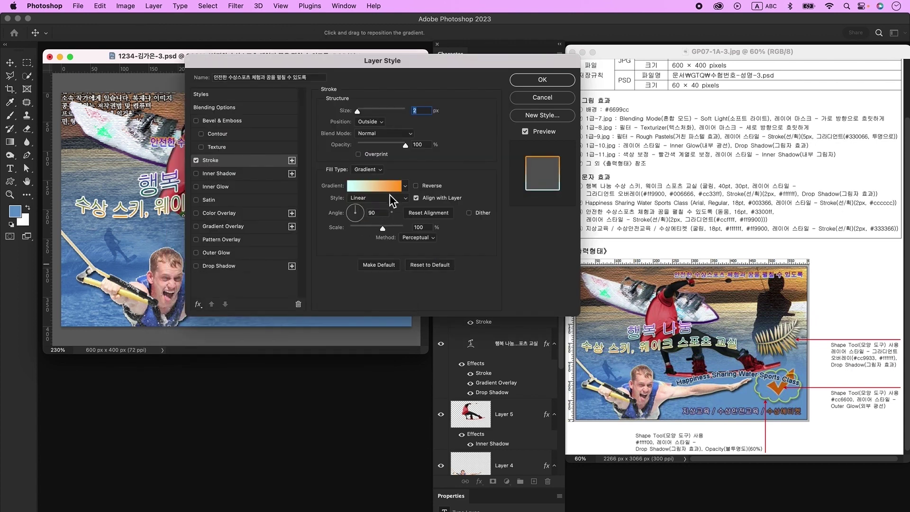
key(Return)
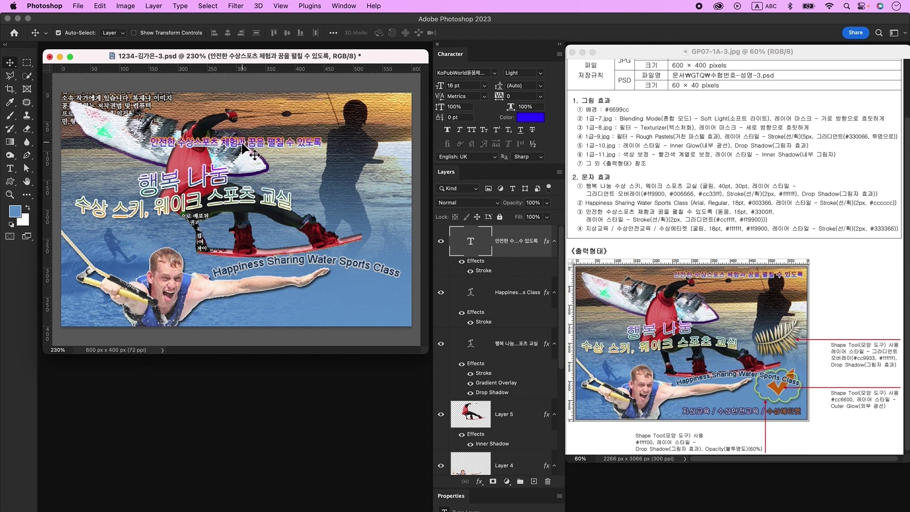
drag(236, 149, 317, 110)
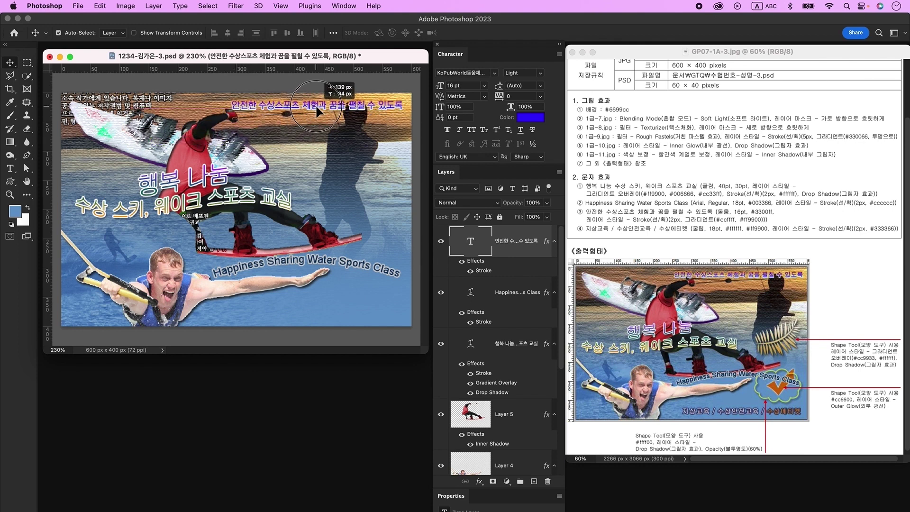
Add the text "지상교육 / 수상안전교육 / 수상에티켓" on a new layer.
click(534, 482)
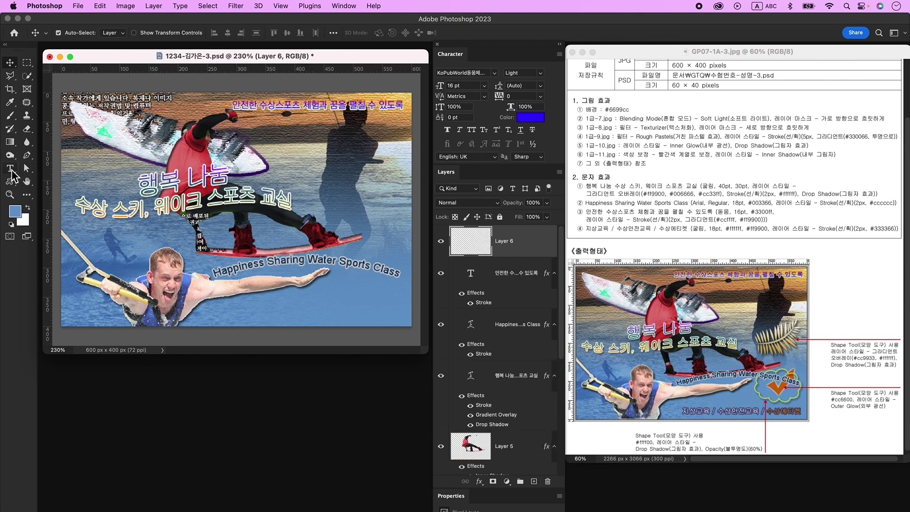
click(10, 168)
click(211, 147)
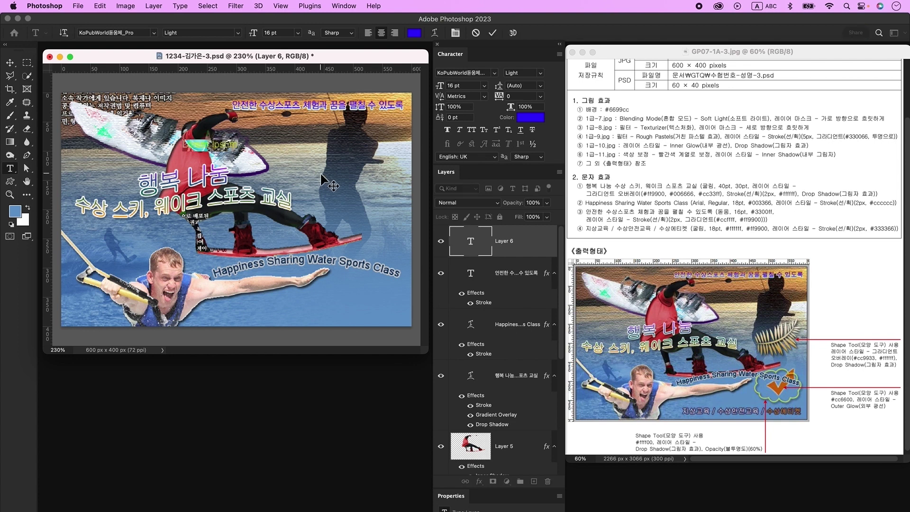
key(BackSpace)
key(ctrl+space)
text(지상교육 / 수상안전교육 / 수상에티켓)
key(Escape)
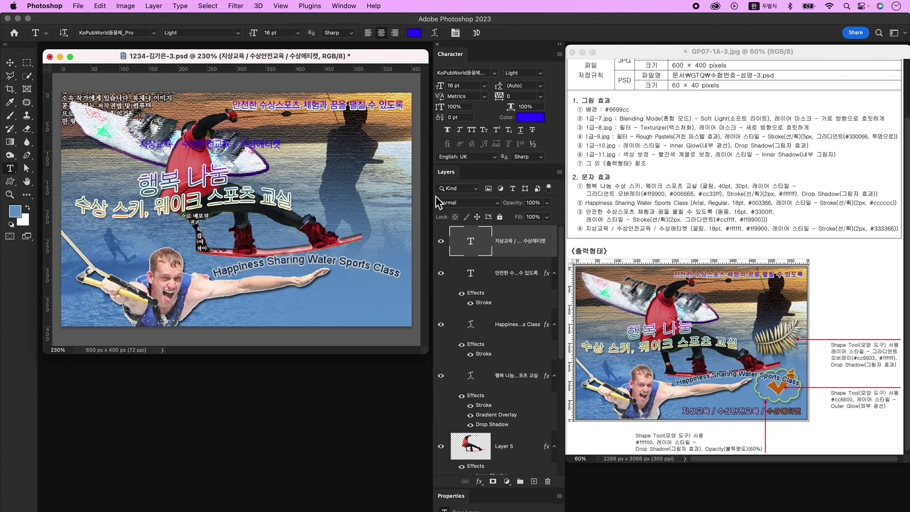
Format the "지상교육 / 수상안전교육 / 수상에티켓" text as 조선굴림체, 18 pt, in white #ffffff.
click(493, 74)
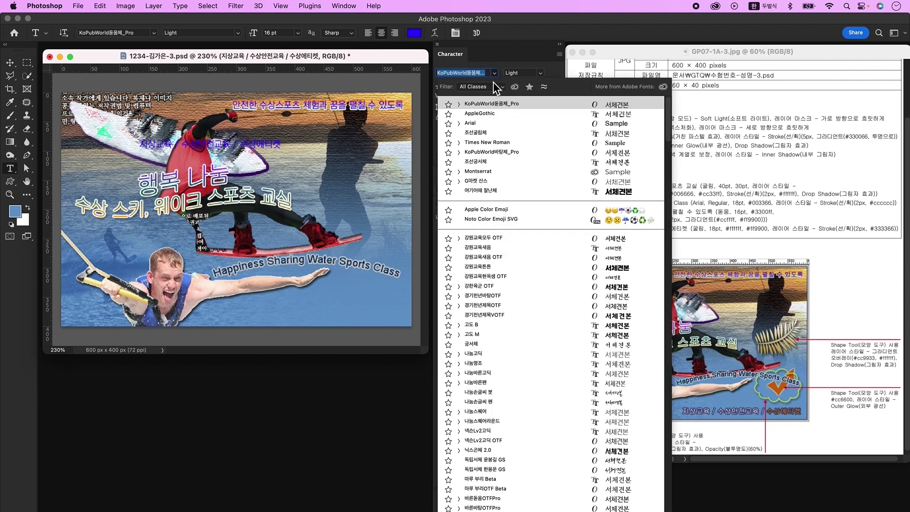
click(466, 88)
double_click(466, 89)
text(18)
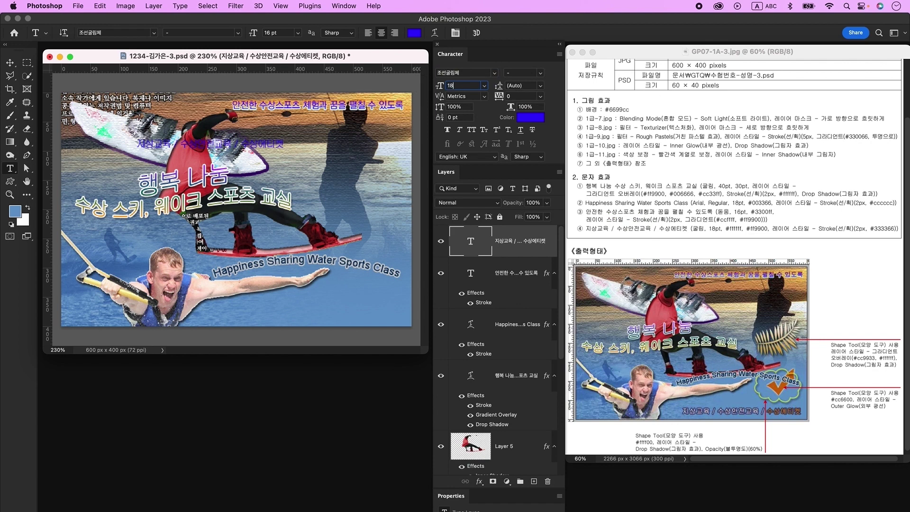
key(Tab)
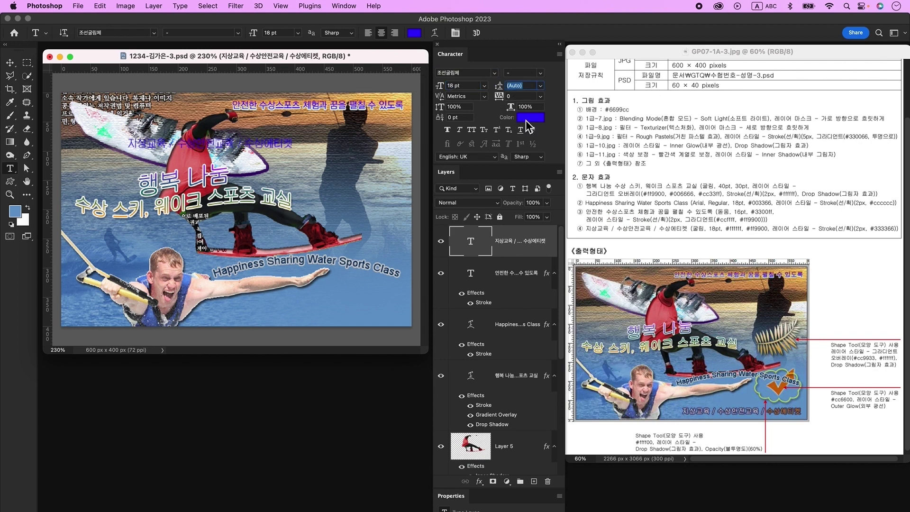
click(527, 120)
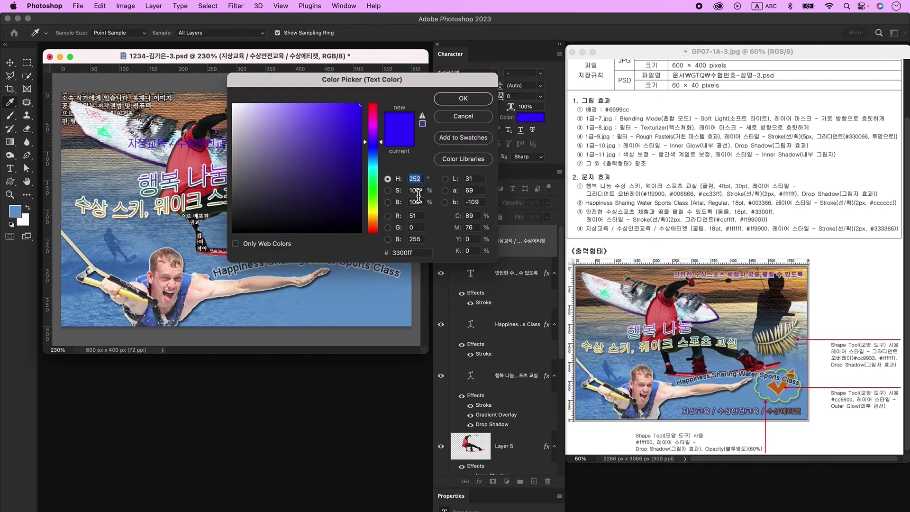
click(409, 273)
click(454, 100)
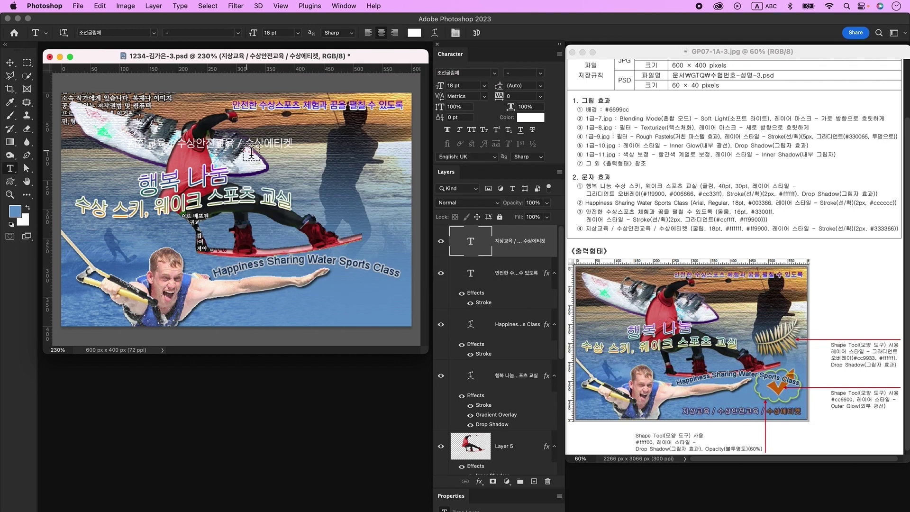
Recolour only the word "수상에티켓" in that text line to #ff9900.
double_click(250, 148)
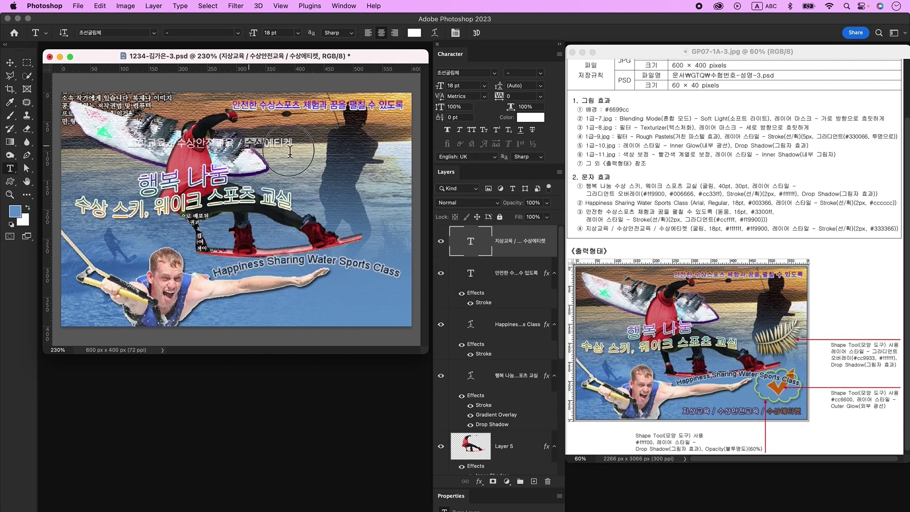
click(539, 125)
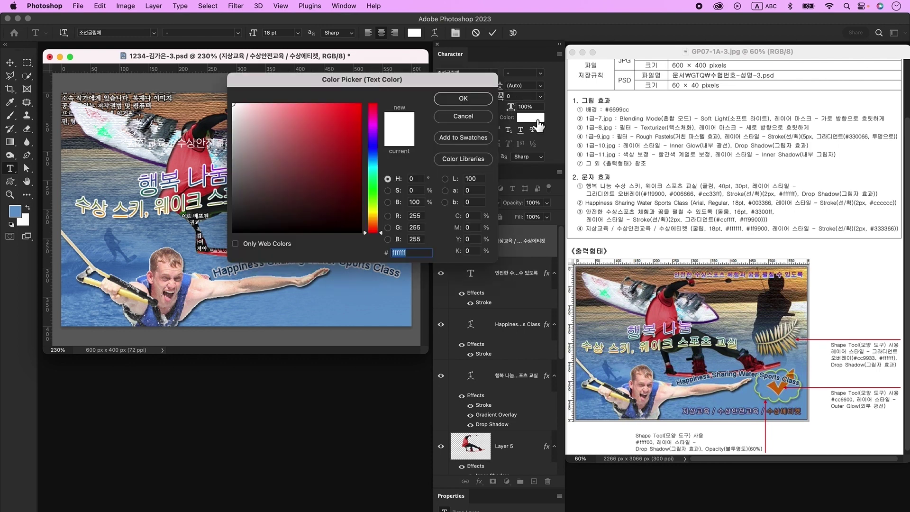
text(ff9900)
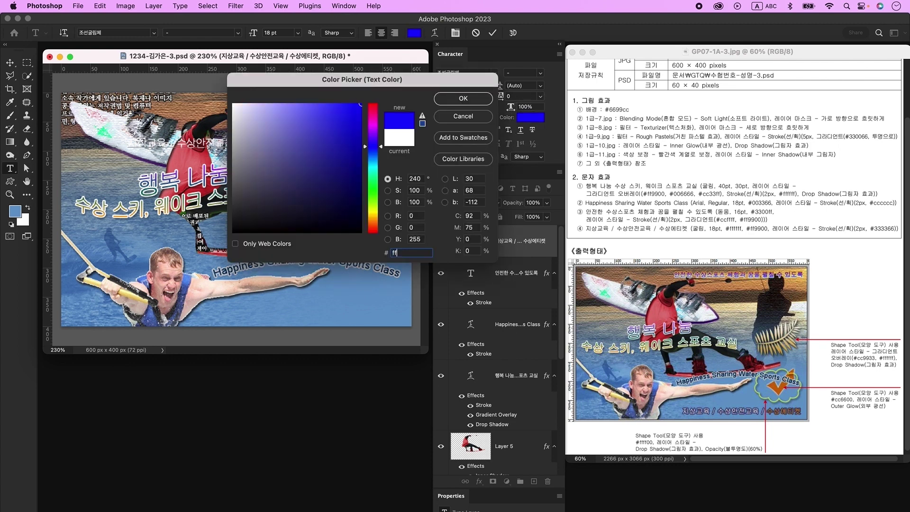
key(Return)
key(super+Return)
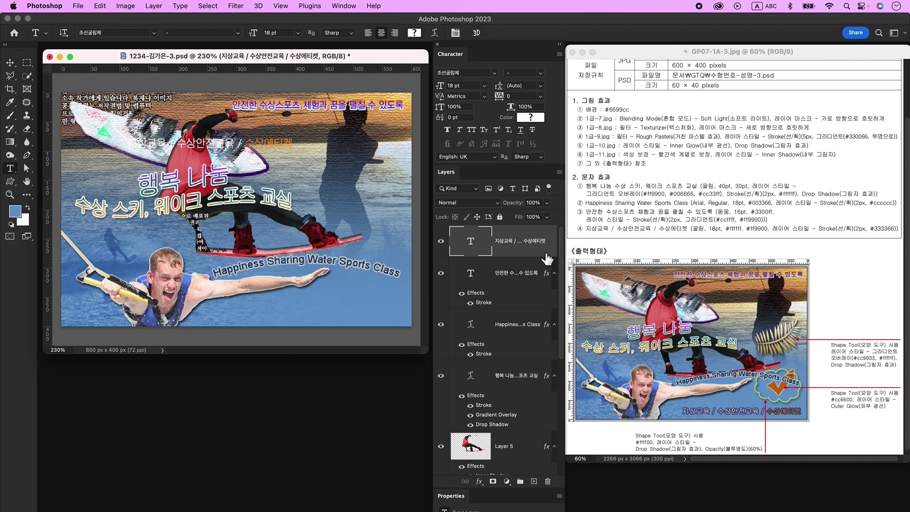
Give the "지상교육 / 수상안전교육 / 수상에티켓" text a 2 px solid #333366 stroke and move it to the picture's lower-right corner.
double_click(544, 251)
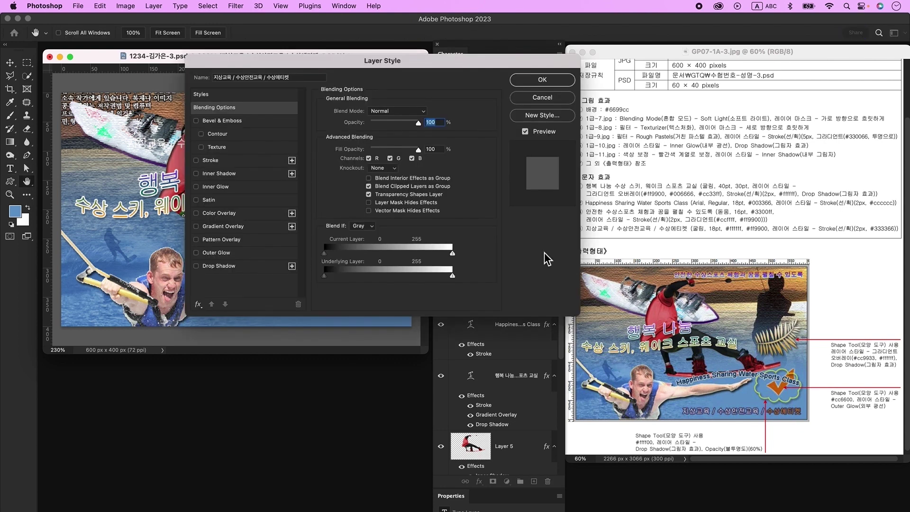
click(232, 160)
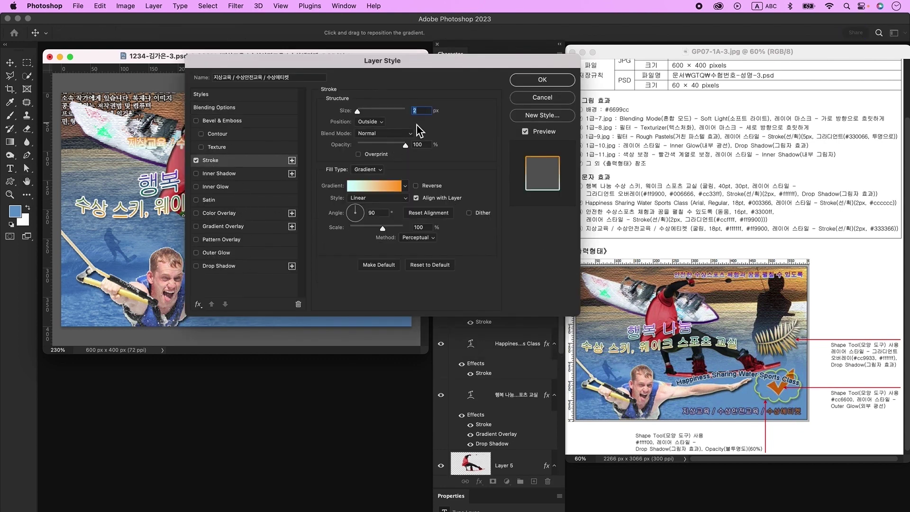
click(371, 169)
click(364, 161)
click(352, 190)
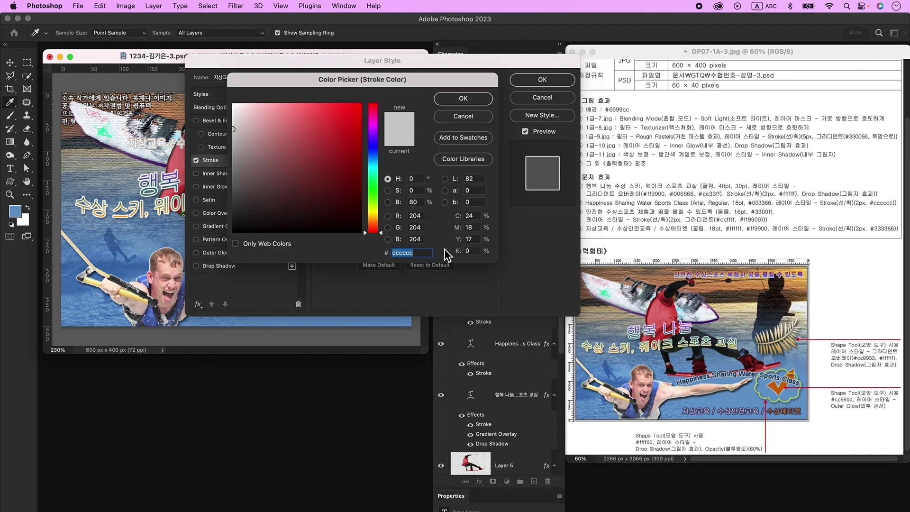
text(333366)
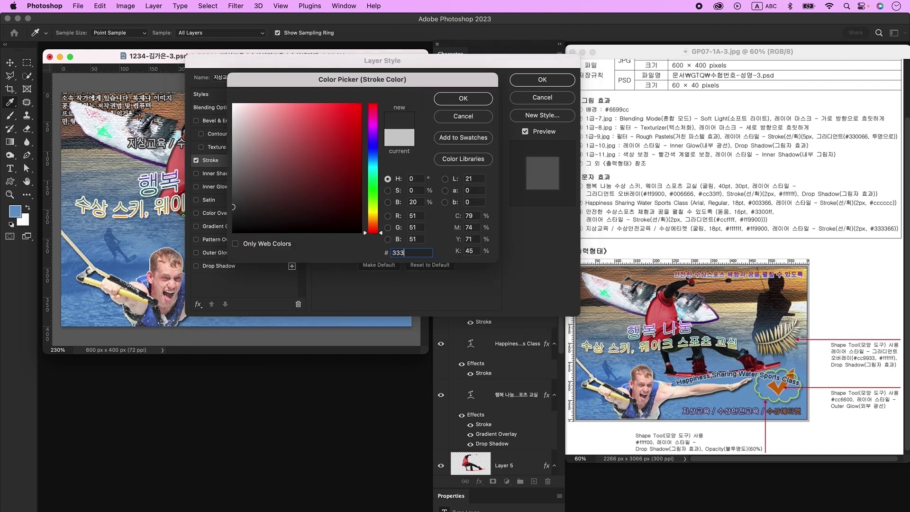
key(Return)
key(Return)
drag(252, 151, 353, 308)
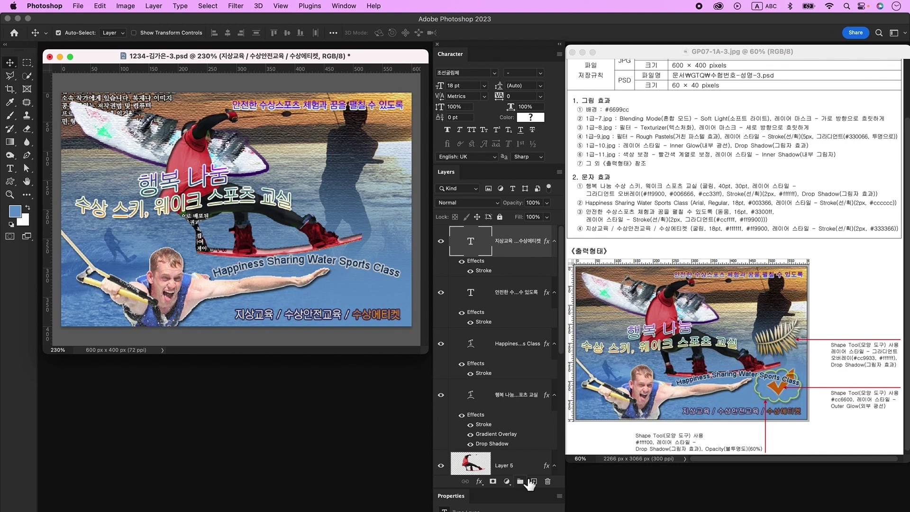
Draw a purple-filled fern custom shape, about 130 × 103 px, on a new layer near the picture's right edge.
click(533, 481)
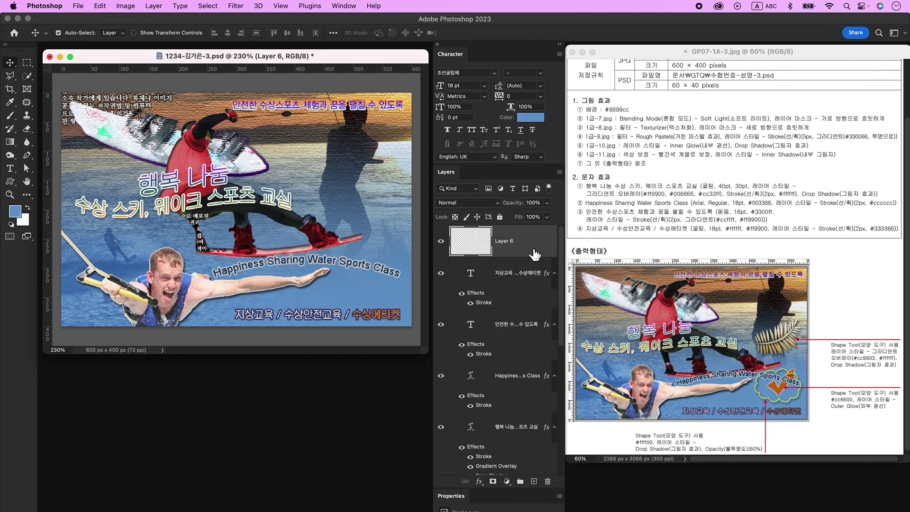
click(11, 186)
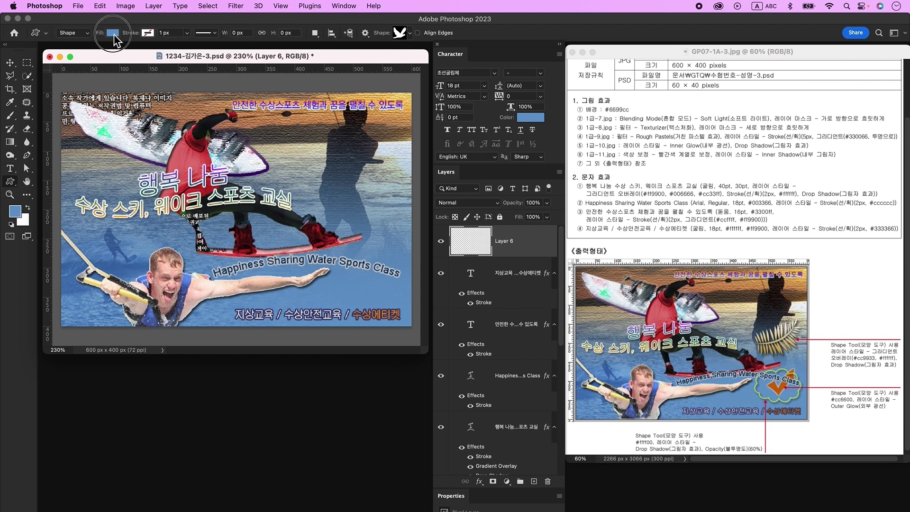
click(114, 33)
click(113, 87)
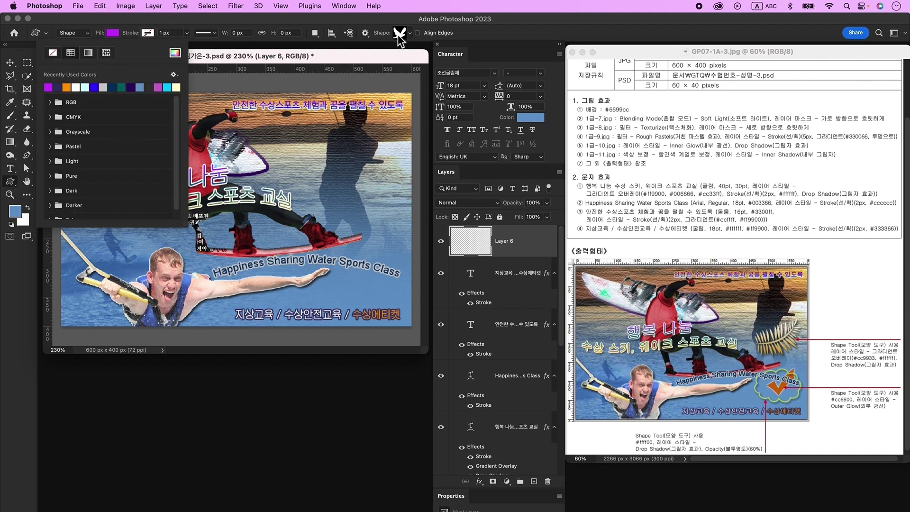
click(401, 33)
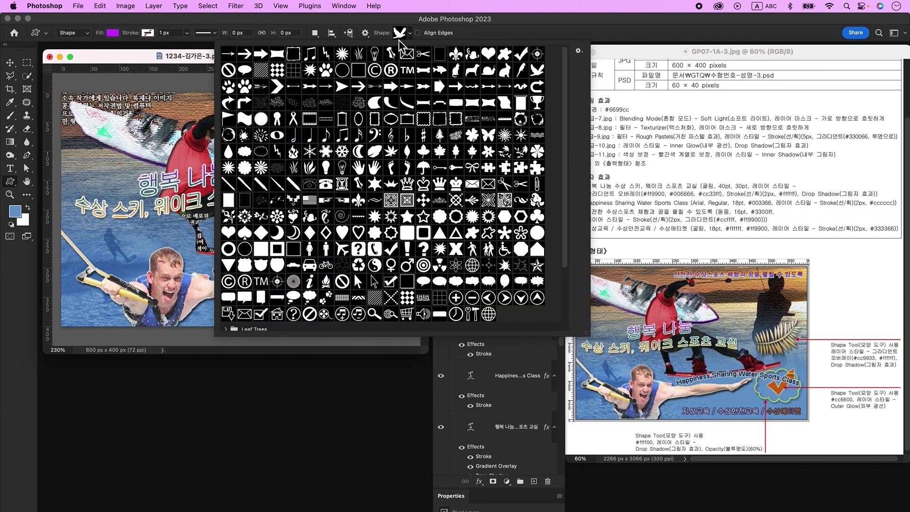
double_click(455, 135)
drag(325, 192, 402, 260)
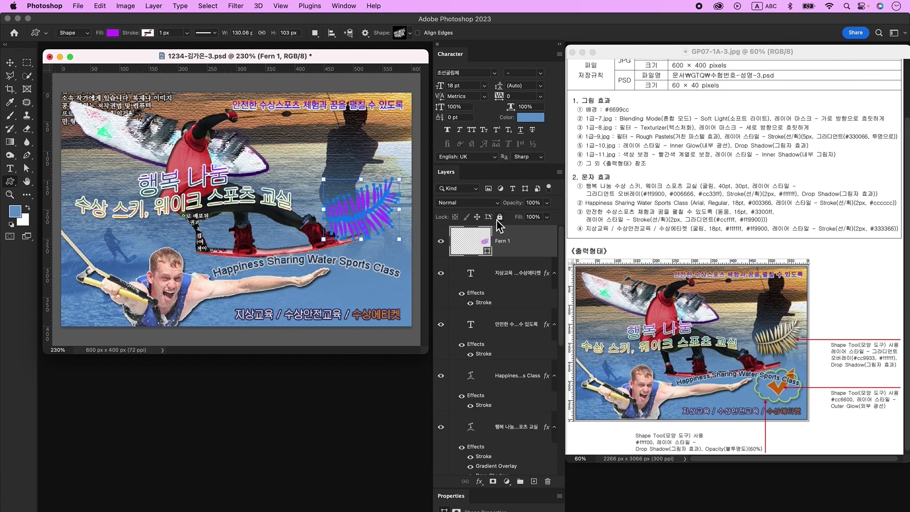
Apply a two-colour Gradient Overlay from #cc9933 to #ffffff to the fern, removing the gradient's middle colour stop.
double_click(543, 242)
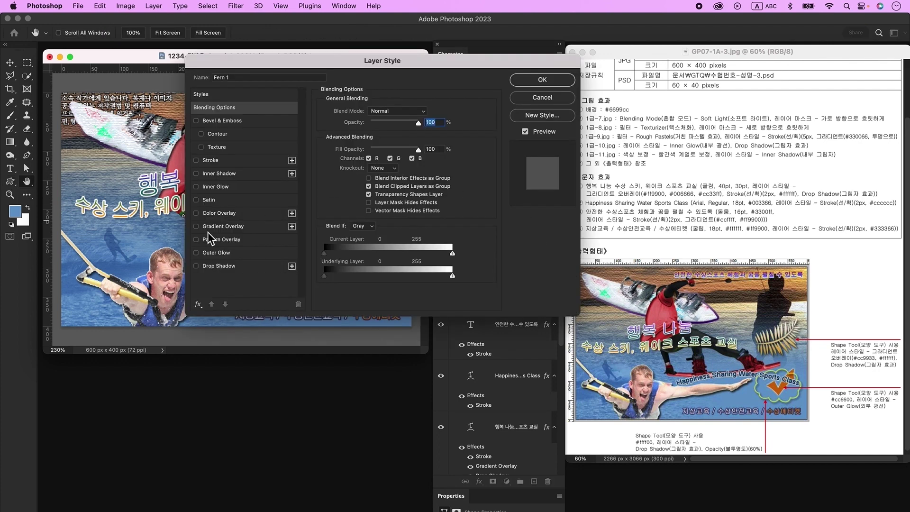
click(234, 229)
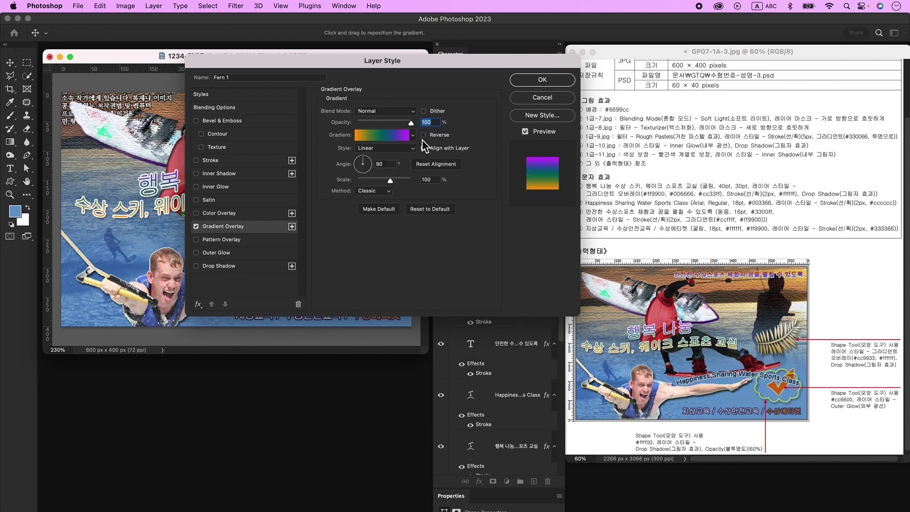
click(391, 139)
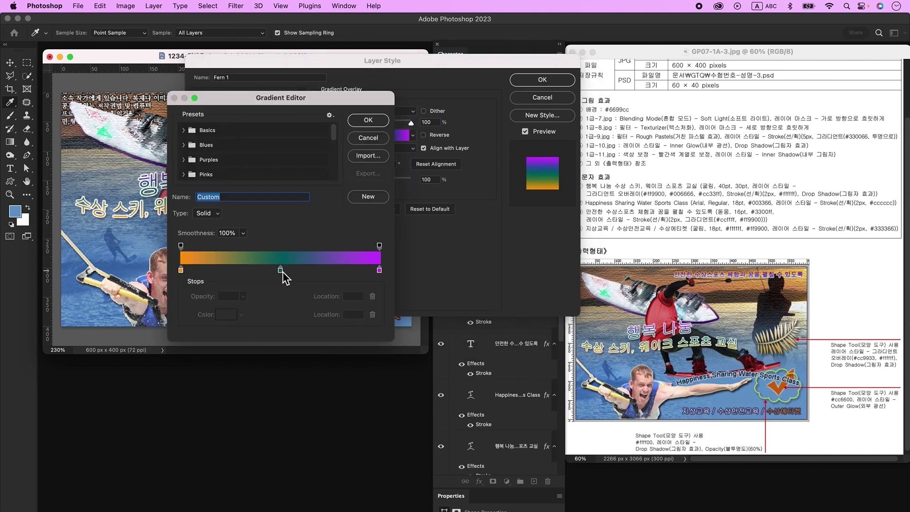
drag(281, 271, 281, 288)
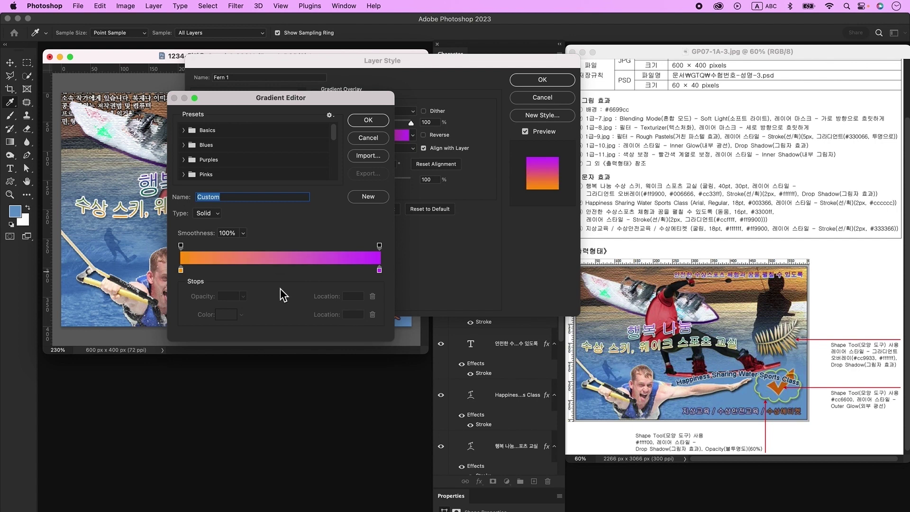
double_click(180, 270)
text(cc9933)
key(Return)
double_click(379, 270)
text(ffffff)
key(Return)
key(Return)
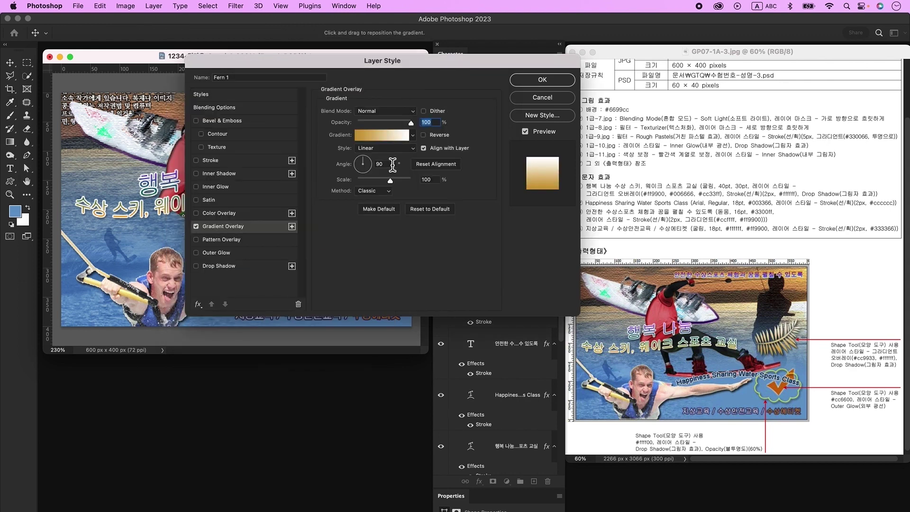
Add a Drop Shadow to the fern and move it up by about 20 px.
click(230, 268)
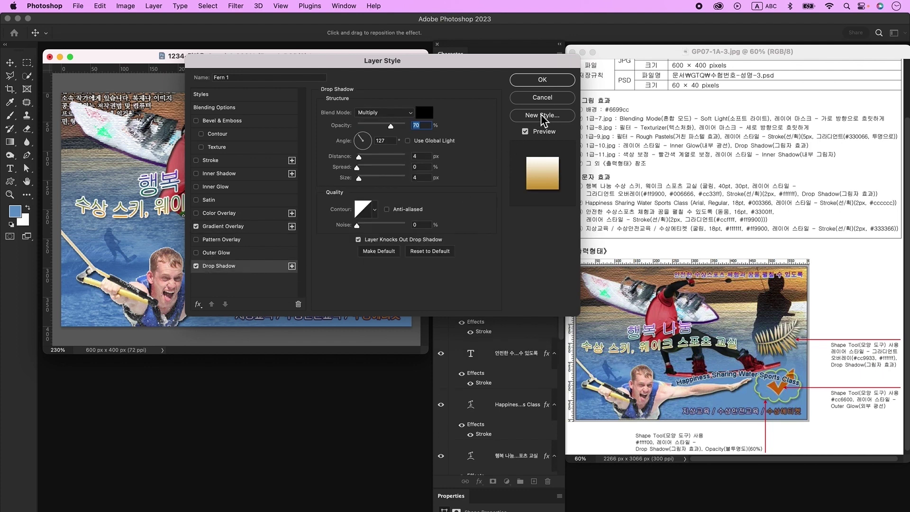
click(542, 79)
drag(368, 220, 365, 201)
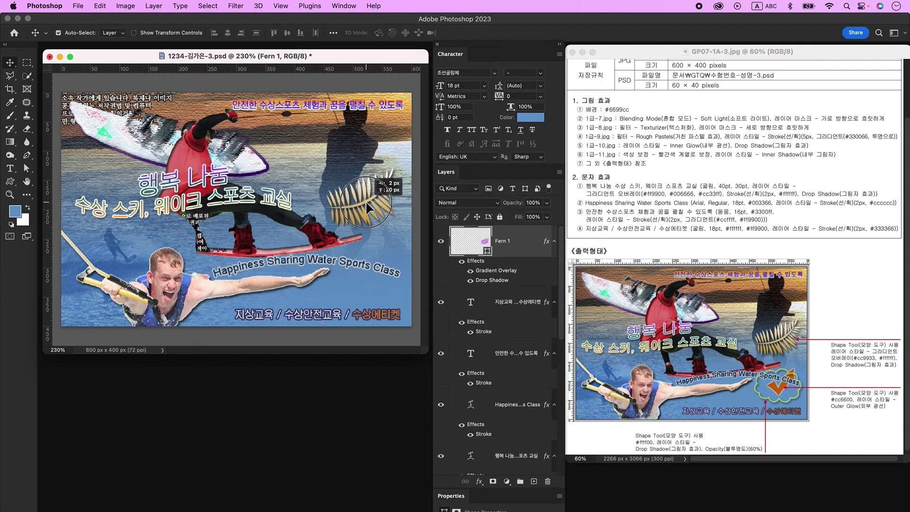
Draw a checkmark custom shape, about 75 × 73 px, on a new layer above the word "수상에티켓".
click(534, 481)
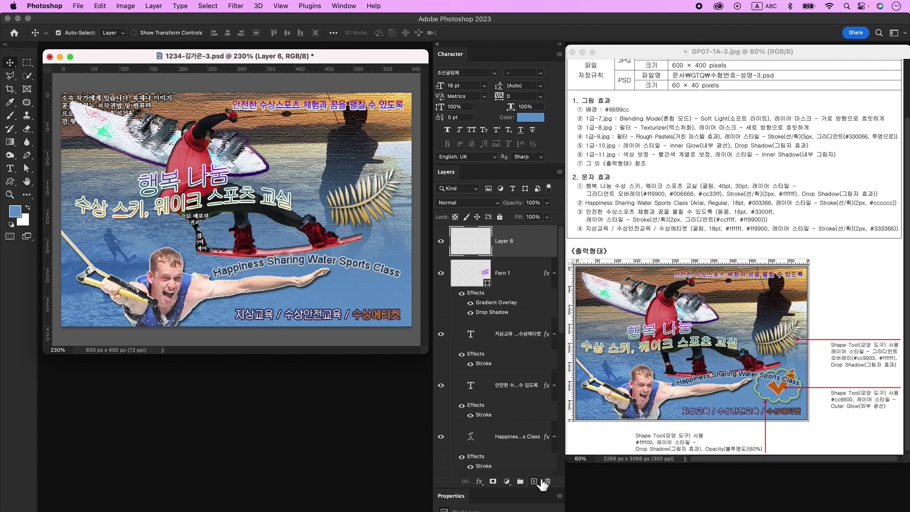
click(10, 187)
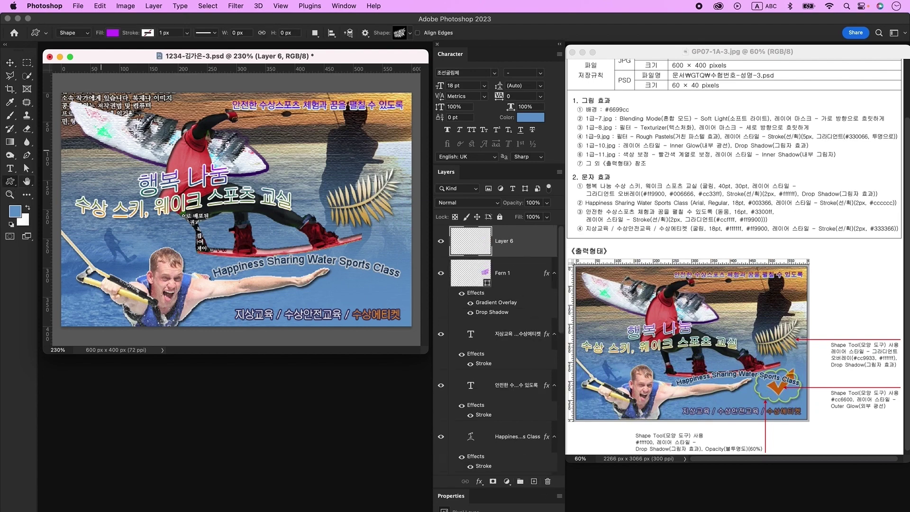
click(404, 35)
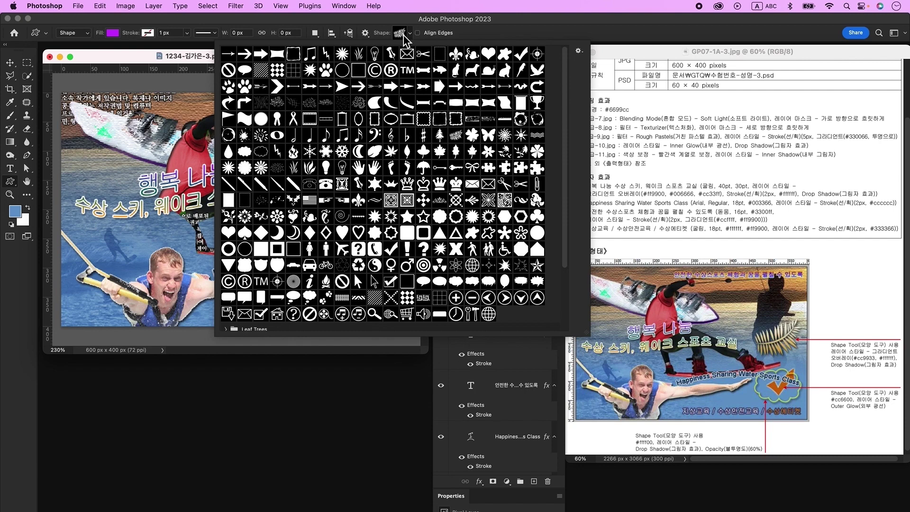
double_click(395, 255)
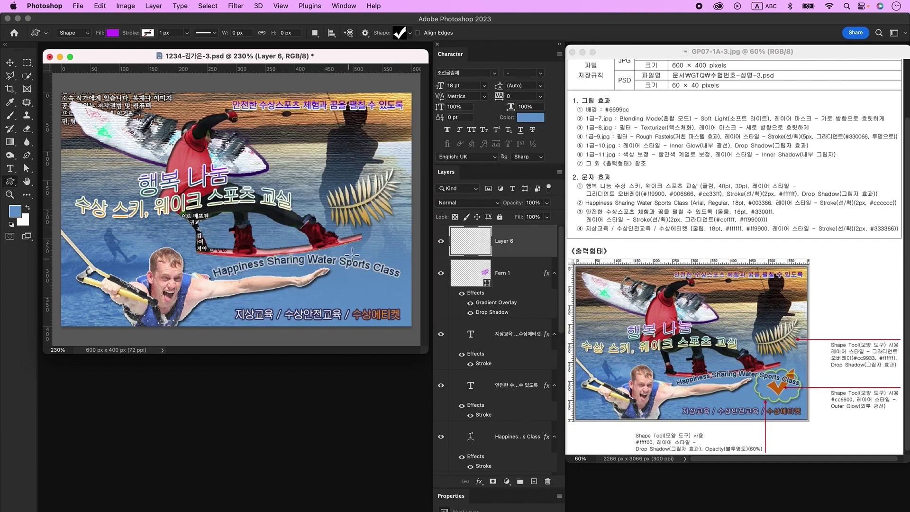
drag(351, 277, 389, 301)
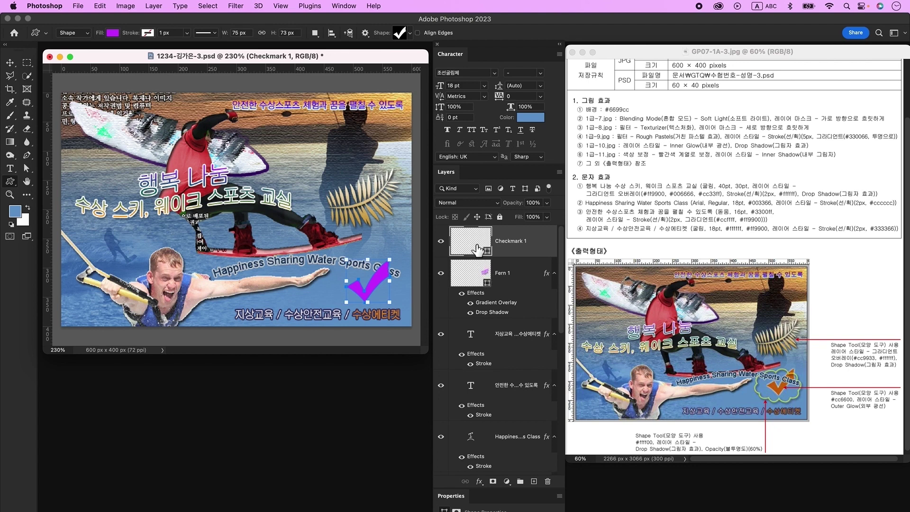
Fill the checkmark shape with #cc6600 and add an Outer Glow to it.
double_click(477, 249)
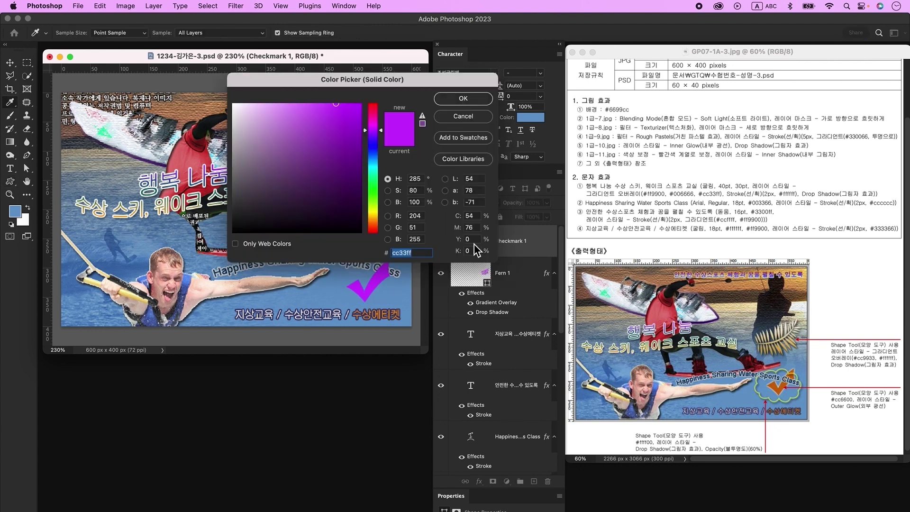
text(cc6600)
key(Return)
double_click(551, 245)
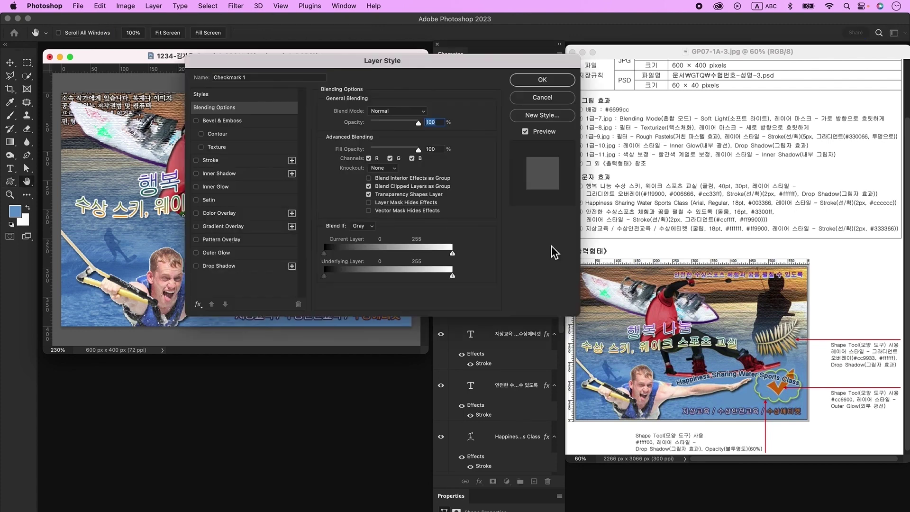
click(235, 253)
click(542, 82)
Draw a cloud outline custom shape, about 135 × 98 px, around the checkmark on a new layer and fill it with yellow #ffff00.
click(534, 481)
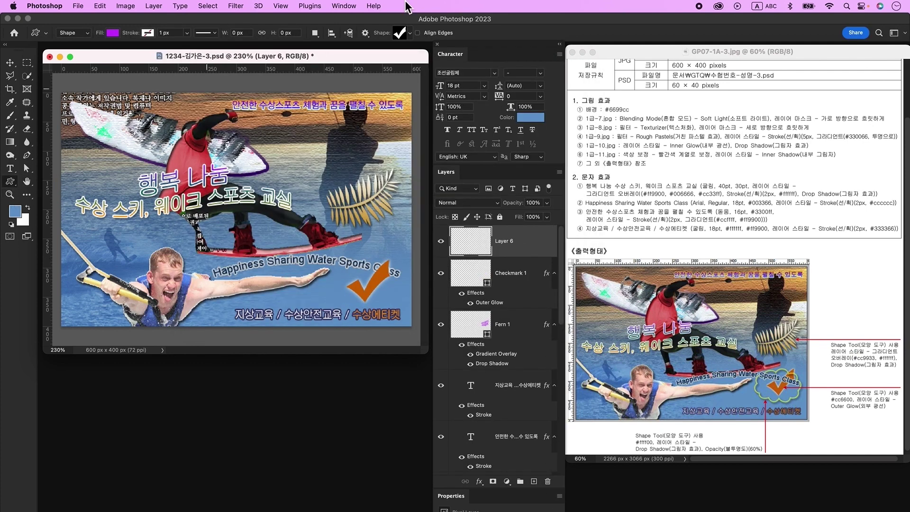
click(401, 34)
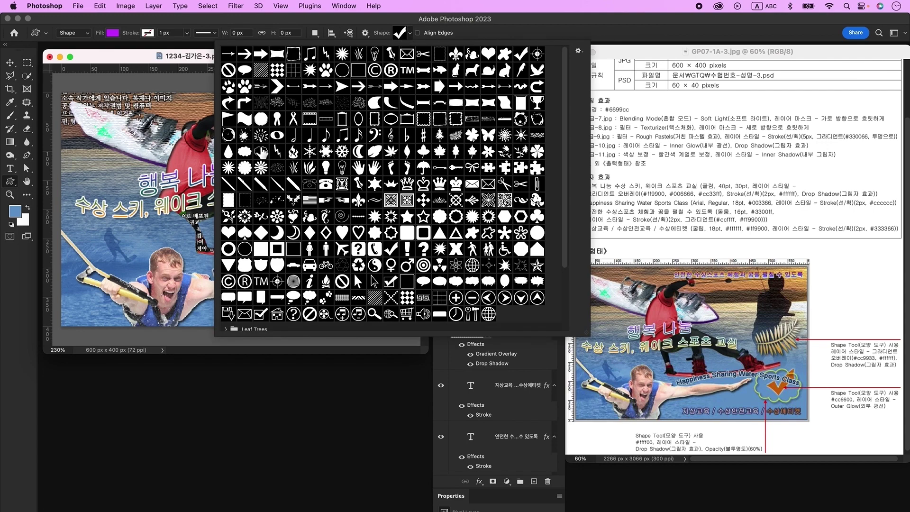
double_click(260, 152)
drag(318, 257, 401, 315)
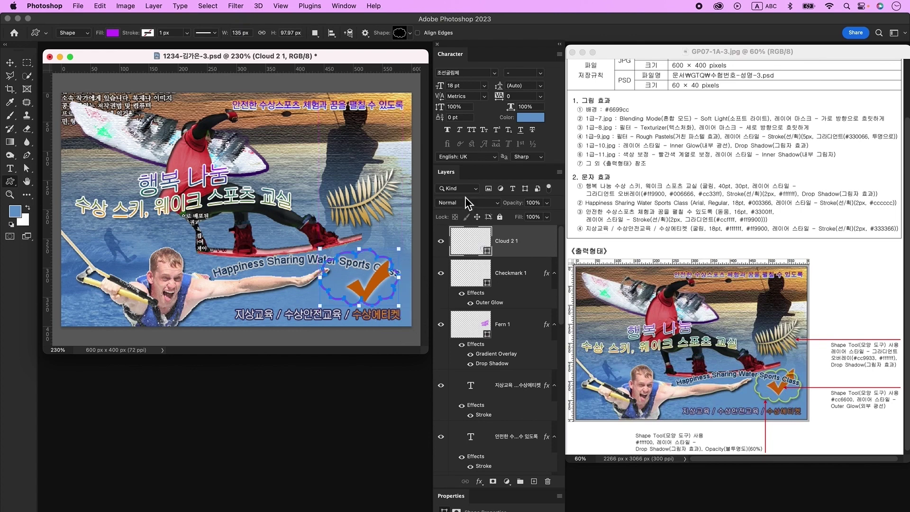
double_click(471, 245)
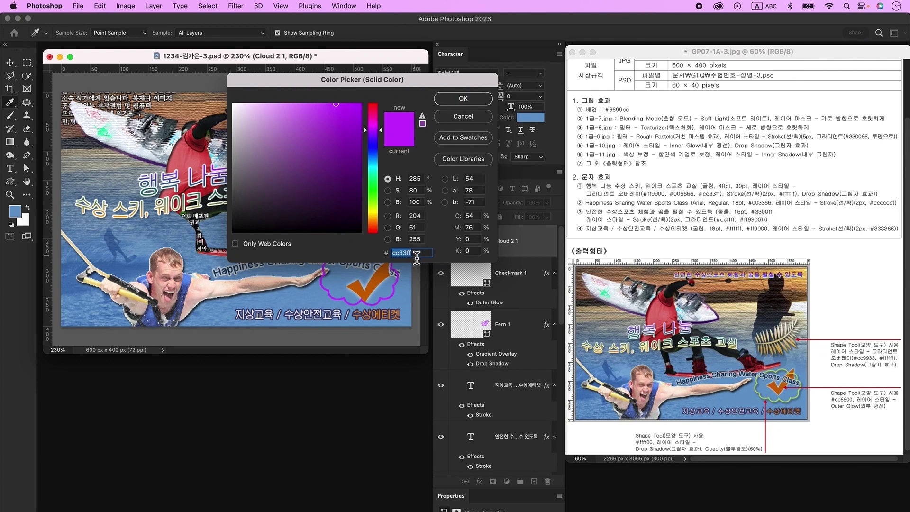
key(Return)
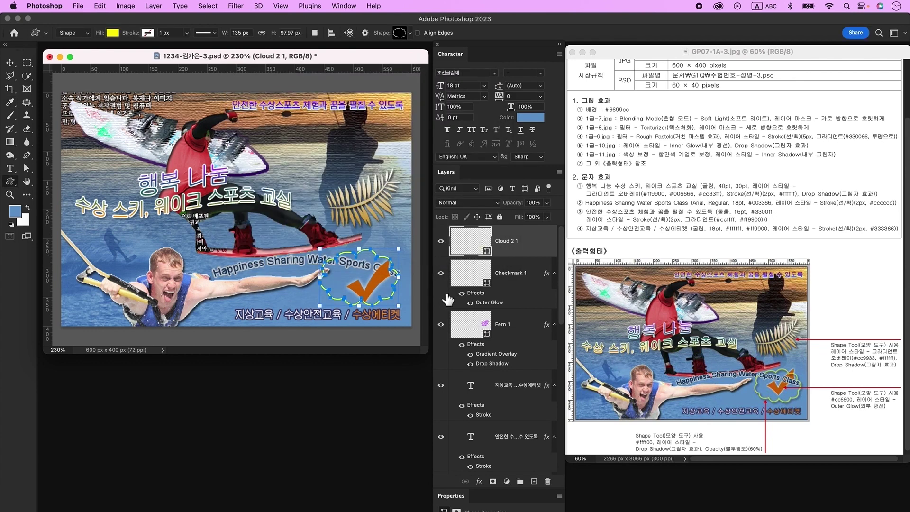
Add a Drop Shadow to the cloud outline and set its layer opacity to 60%.
double_click(543, 242)
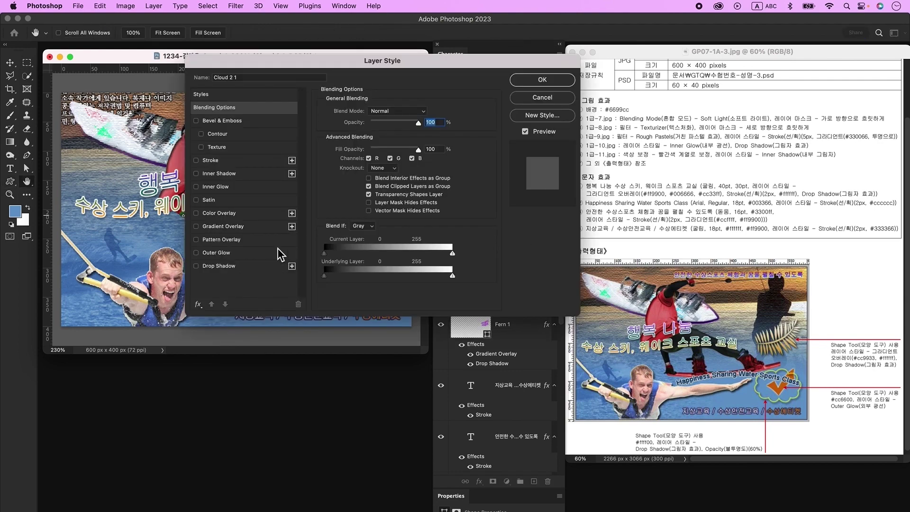
click(235, 274)
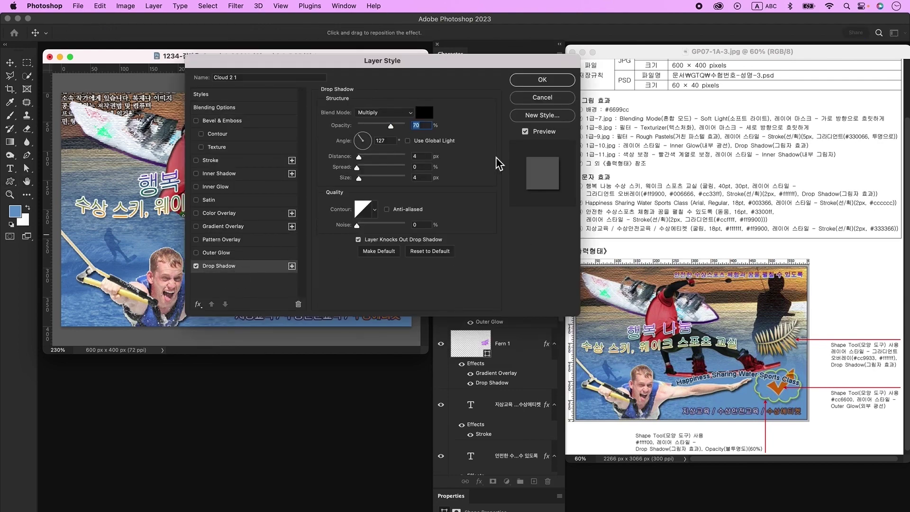
click(543, 79)
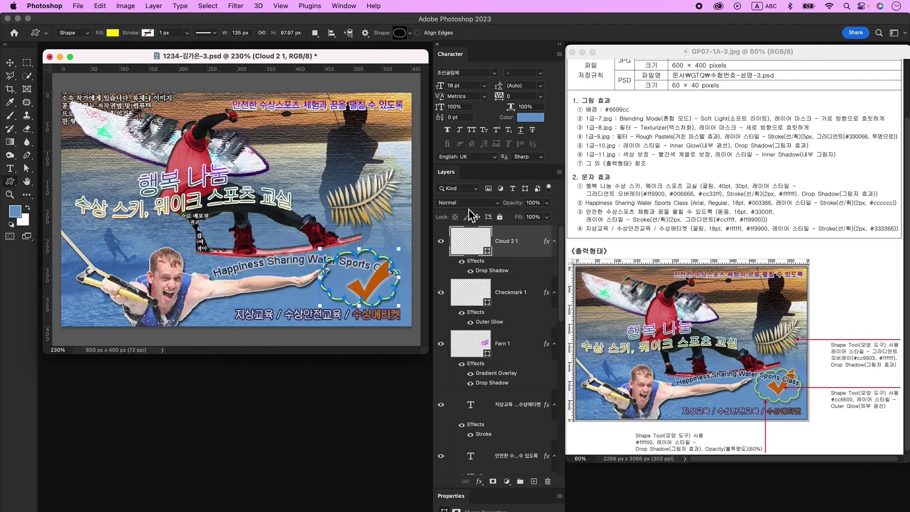
click(532, 203)
text(60)
key(Return)
Scale the cloud outline down to about 84% and the checkmark inside it to about 89%.
key(v)
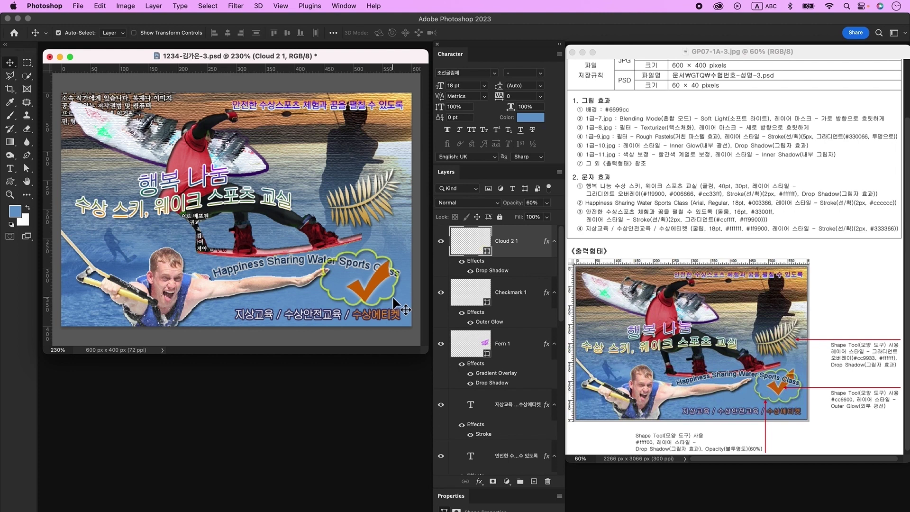
key(super+t)
drag(319, 247, 330, 255)
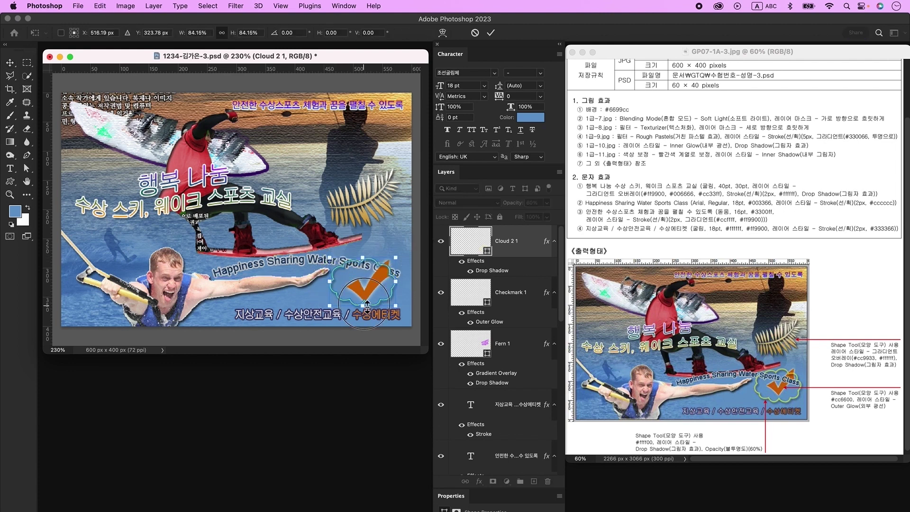
key(Return)
click(376, 286)
key(super+t)
key(Return)
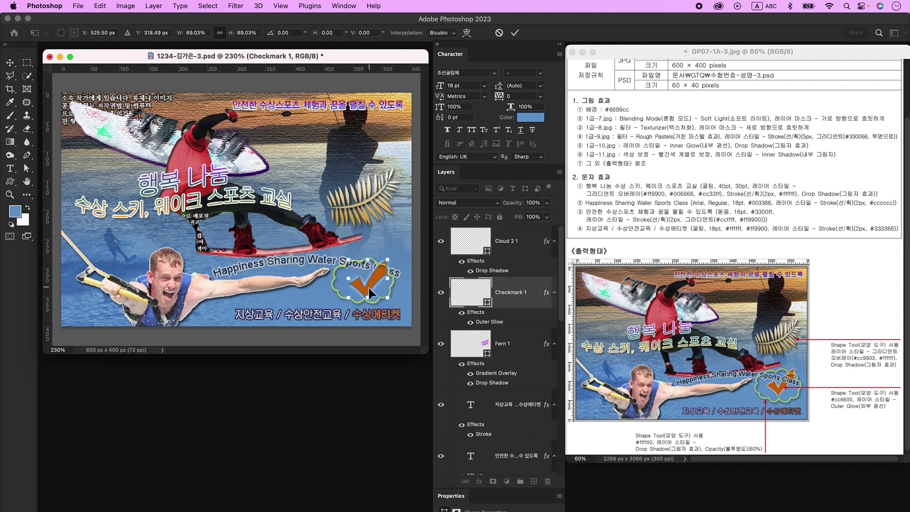
Bring the curved "Happiness Sharing Water Sports Class" text in front of all other layers and nudge it up slightly.
super+click(380, 274)
key(super+shift+bracketright)
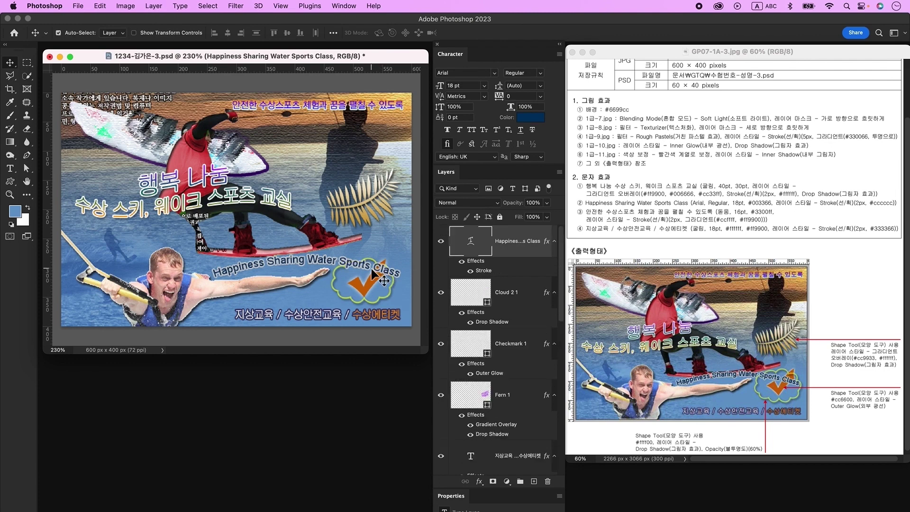
key(Up)
Transform the checkmark and cloud outline together, shifting them slightly to the right beneath the end of the curved text.
click(365, 287)
shift+click(390, 293)
key(super+t)
key(shift+Right)
drag(369, 258, 373, 256)
key(Return)
Slightly adjust the fern shape with Free Transform to match the reference poster.
super+click(376, 213)
key(super+t)
drag(367, 167, 367, 173)
key(Return)
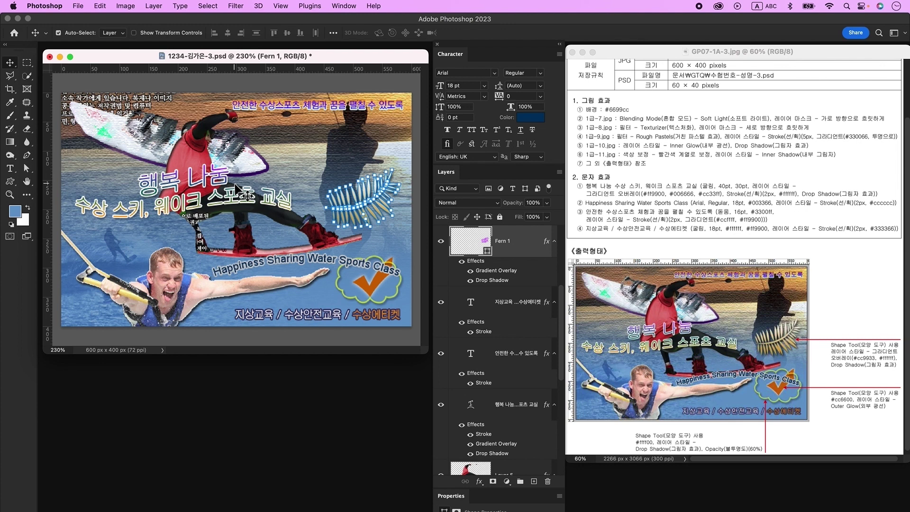
Save a JPEG copy of the finished poster in the GP07-1A folder at maximum quality 12.
click(79, 6)
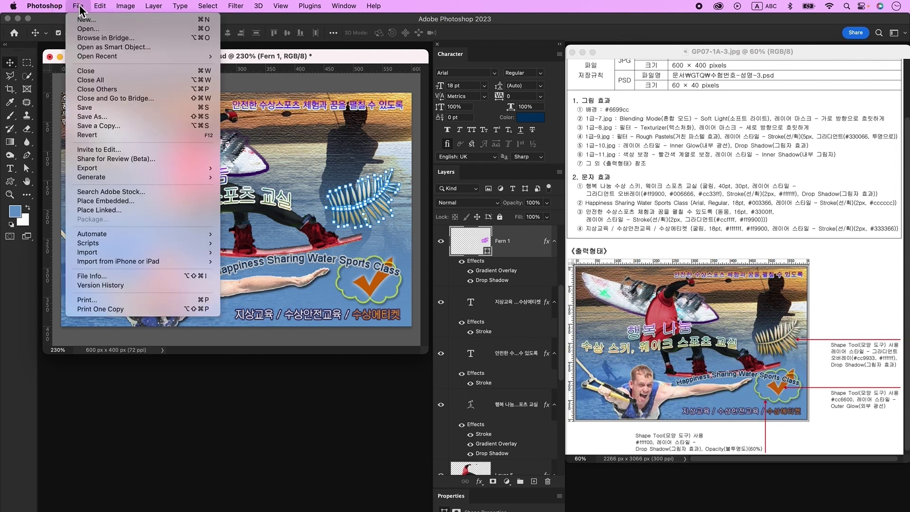
click(127, 126)
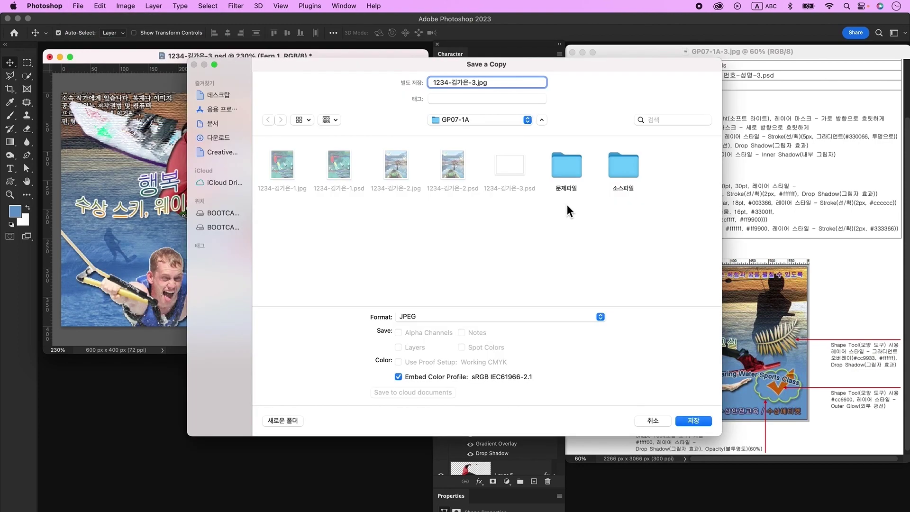
click(700, 420)
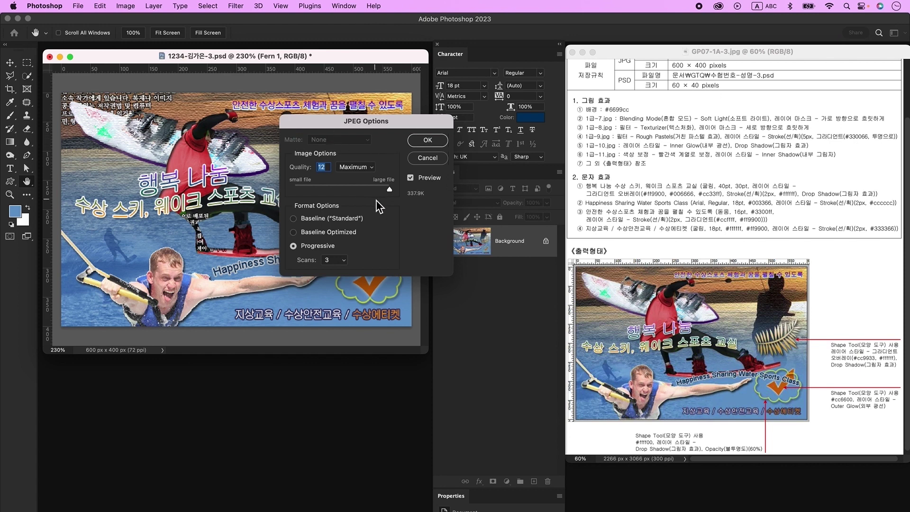
click(423, 141)
Resize the poster to 60 × 40 px and save the reduced PSD.
click(126, 6)
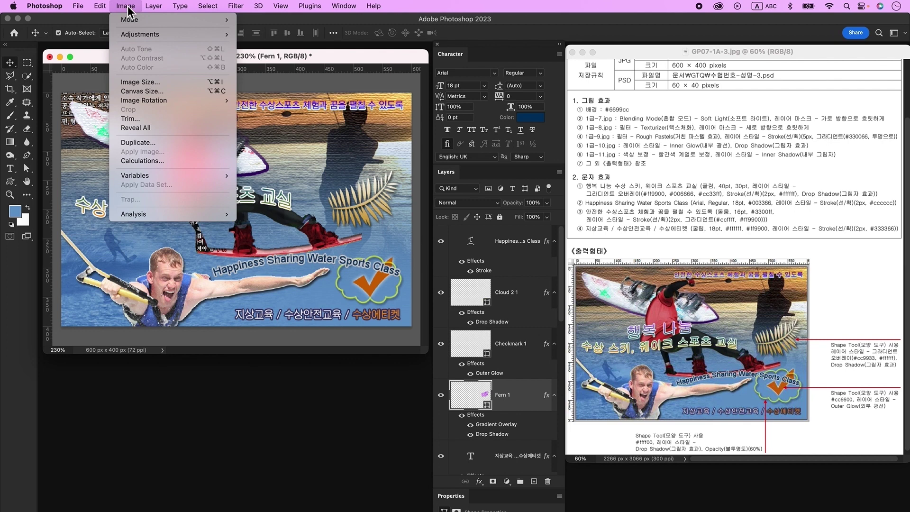
click(140, 82)
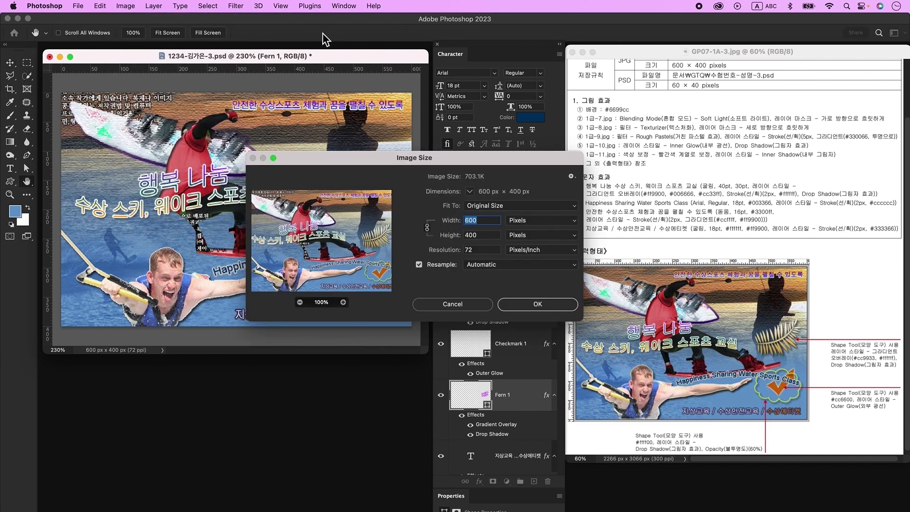
text(60)
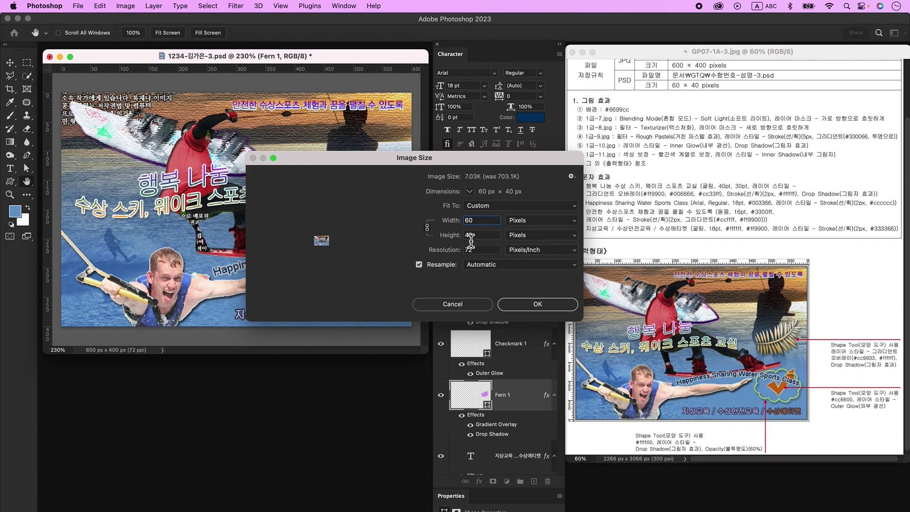
click(542, 307)
click(79, 7)
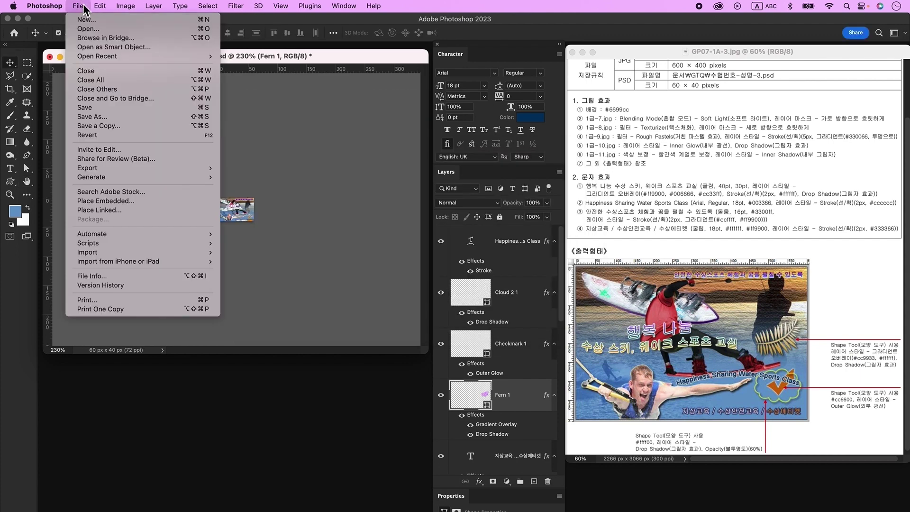
click(87, 109)
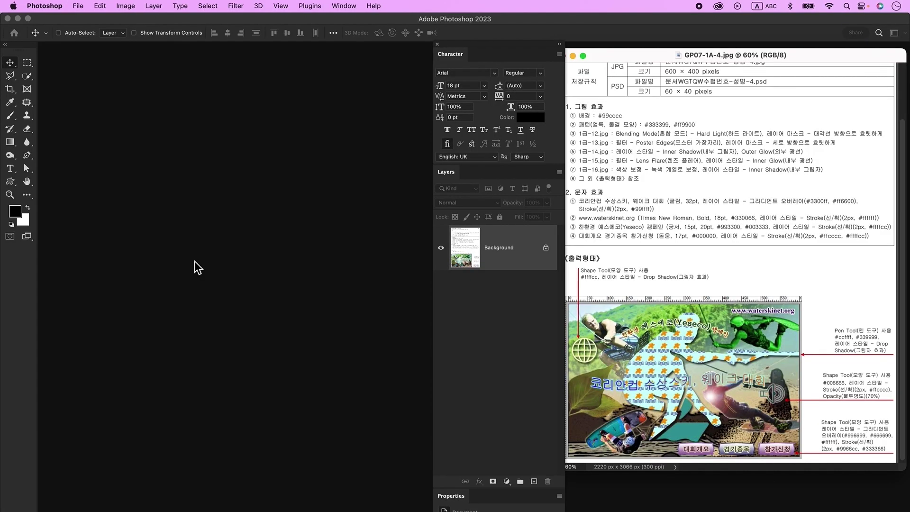
Create a 600 × 400 px RGB document at 72 ppi with a white background and show its rulers.
key(super+n)
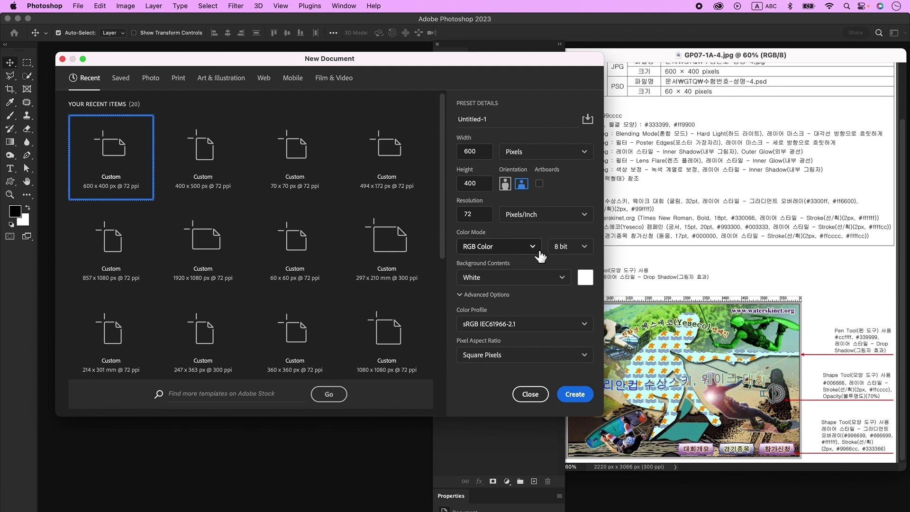
click(576, 396)
key(super)
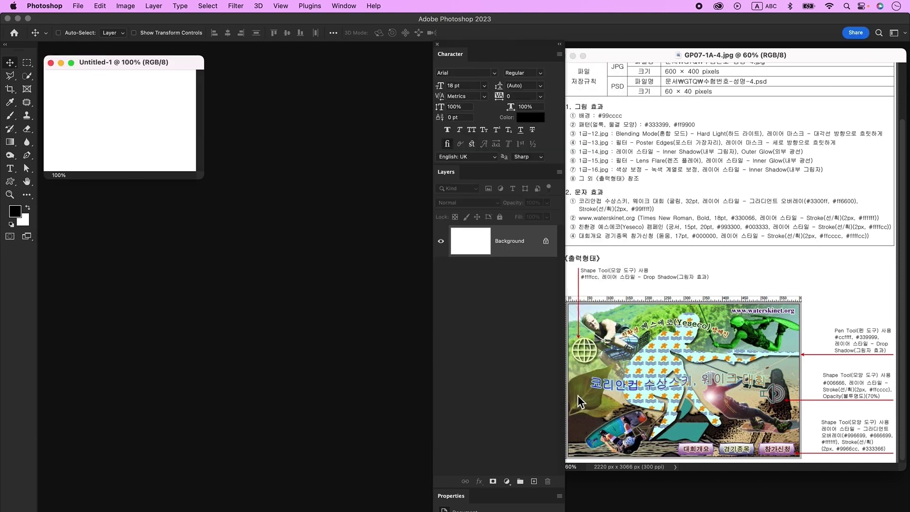
key(super+equal)
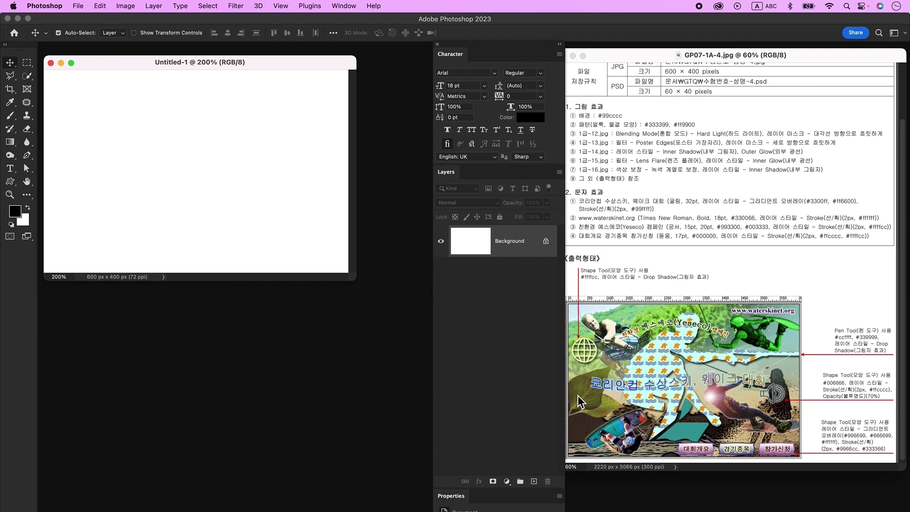
key(super+r)
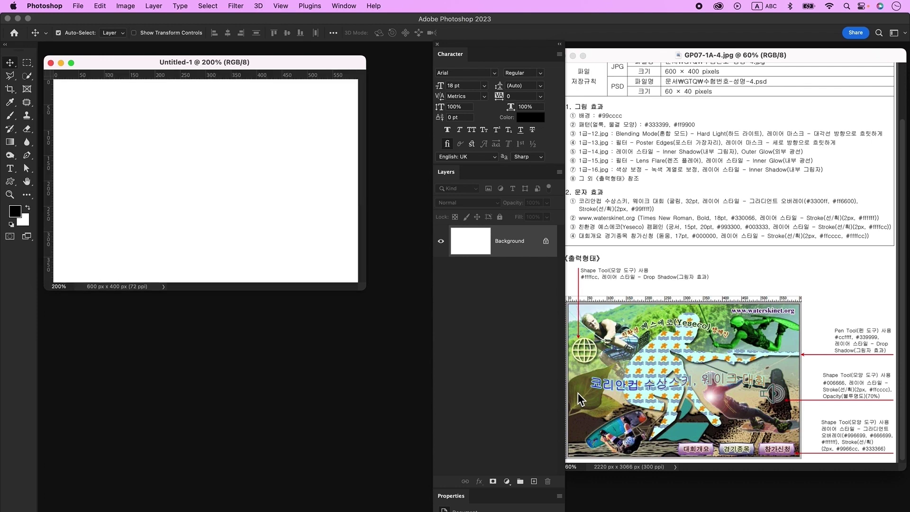
Save the new document as the question 4 PSD in the GP07-1A folder, following the exam's file naming.
click(78, 6)
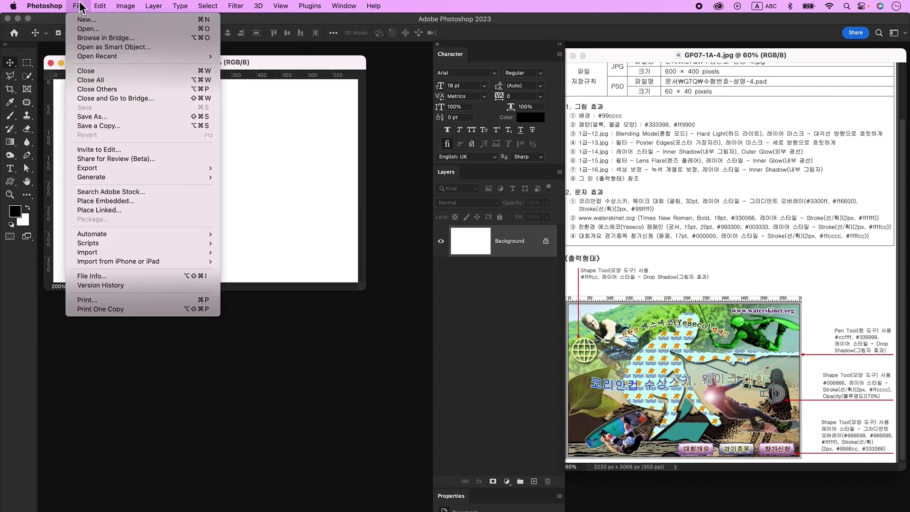
click(95, 116)
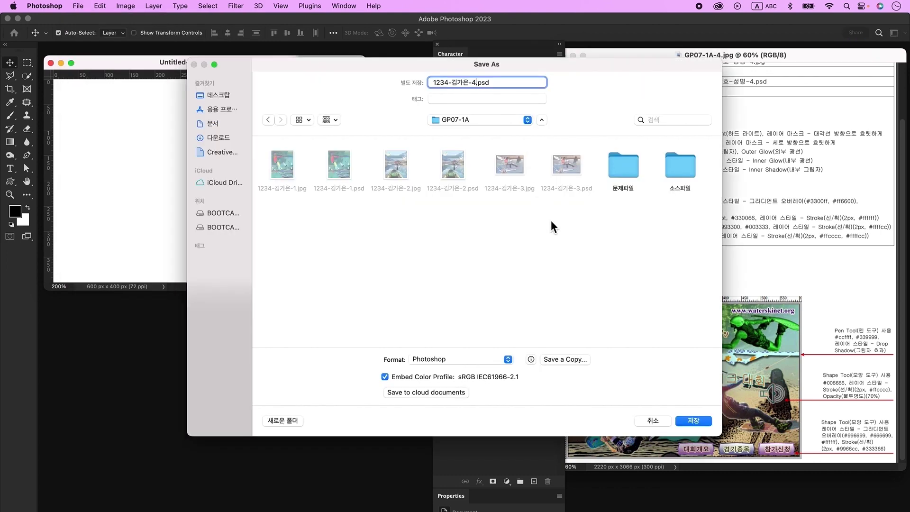
click(478, 84)
click(693, 421)
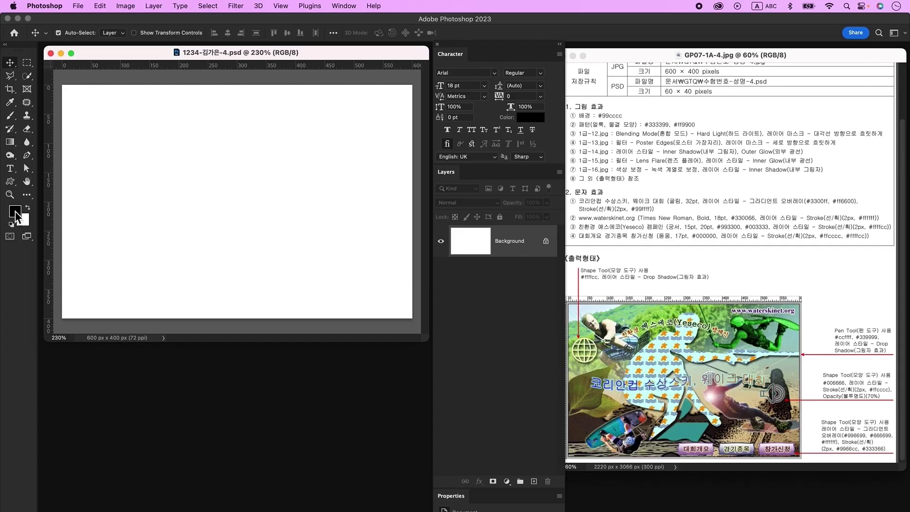
Set the foreground colour to #99cccc and fill the Background layer with it.
click(16, 212)
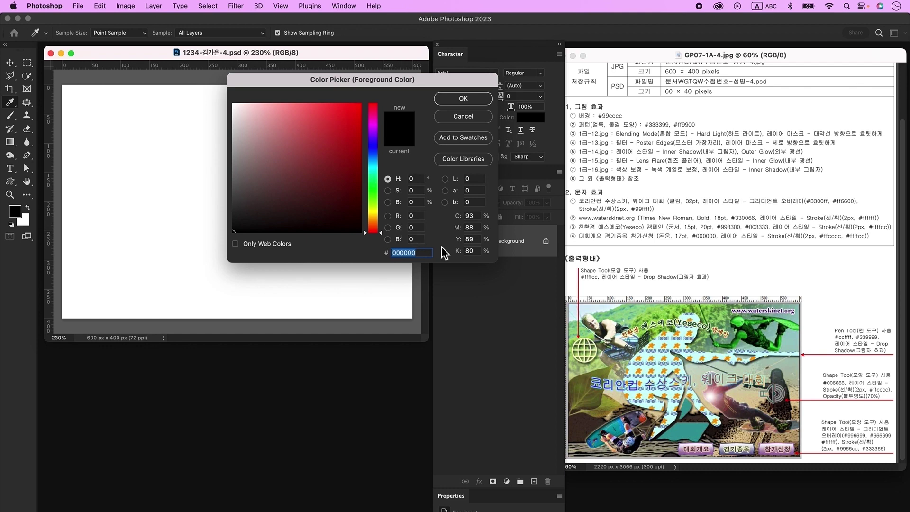
text(99cccc)
key(Return)
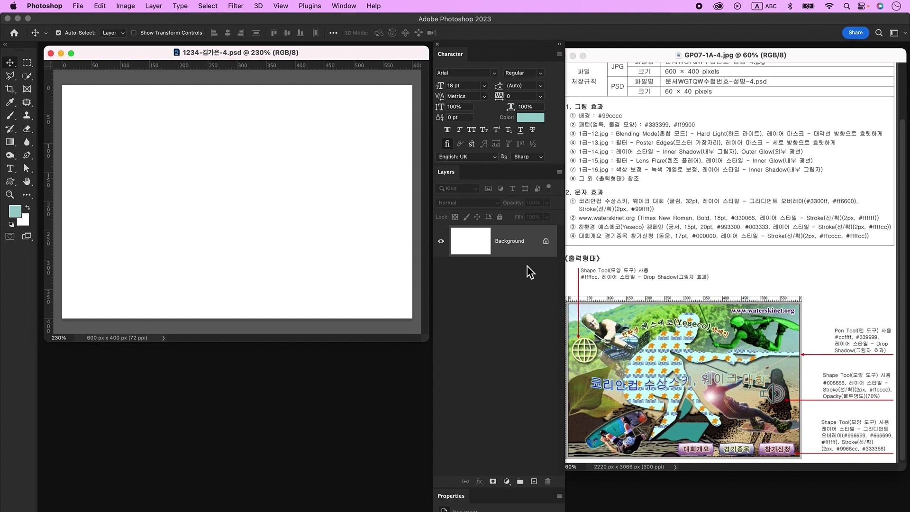
key(alt+BackSpace)
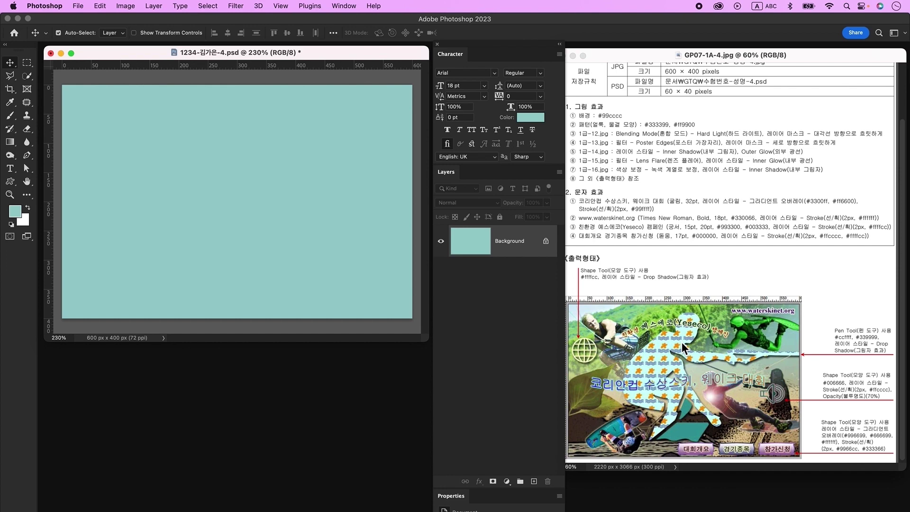
Create a separate 70 × 70 px document at 72 ppi for the pattern and enlarge its view.
key(super+n)
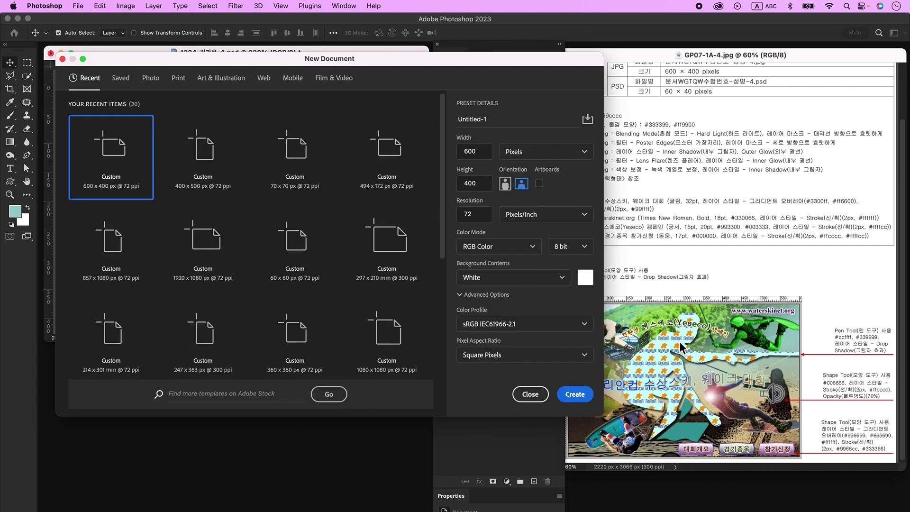
click(294, 179)
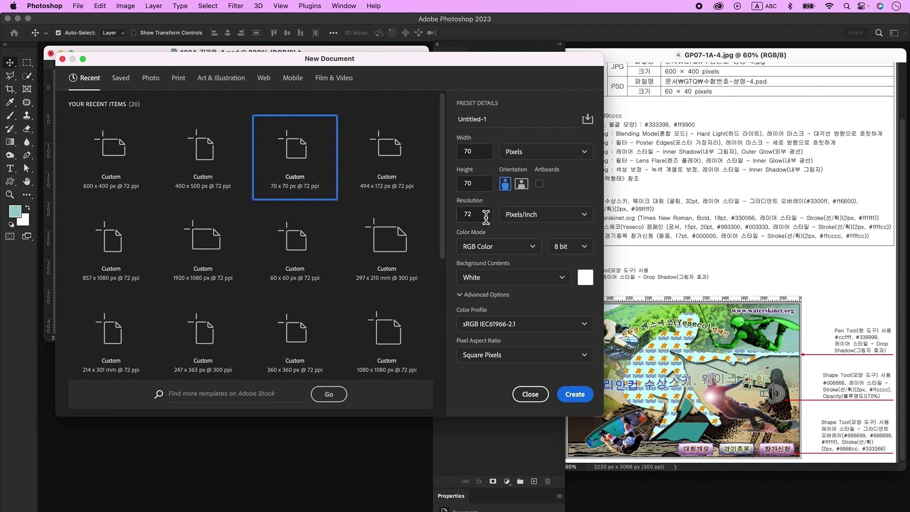
click(579, 397)
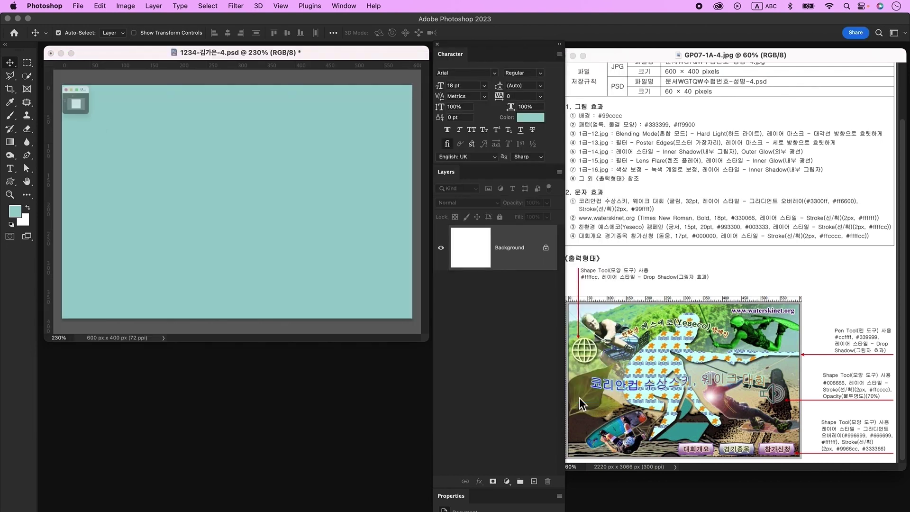
key(super+equal)
key(super+equal)
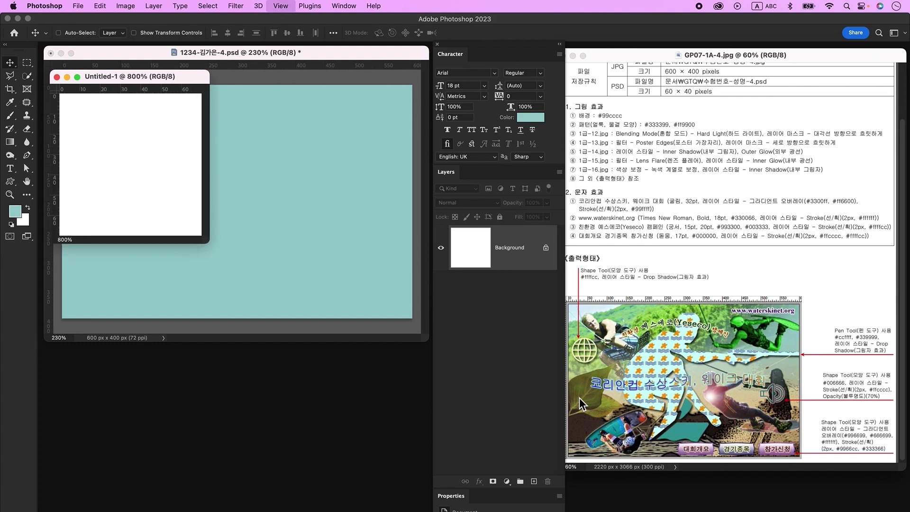
Draw a blob custom shape, about 45 × 39 px, on a new layer in the upper part of the pattern canvas.
click(535, 481)
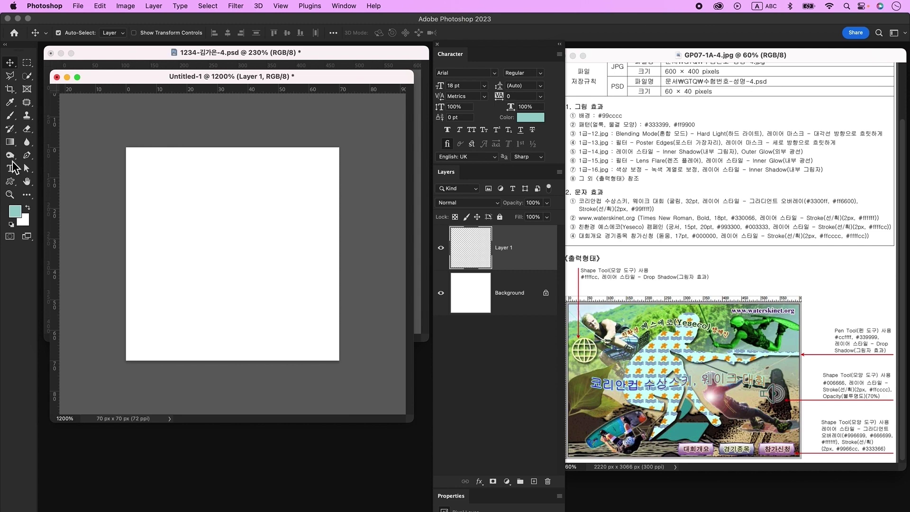
click(12, 182)
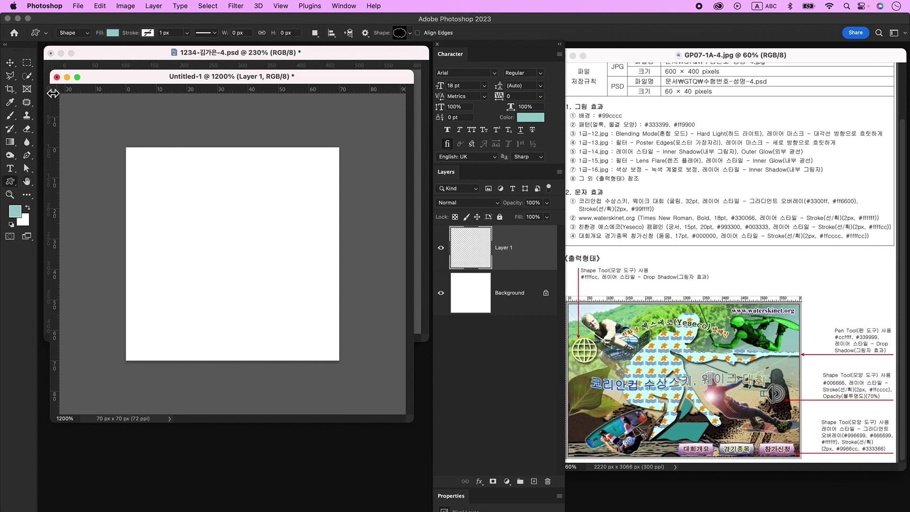
click(112, 33)
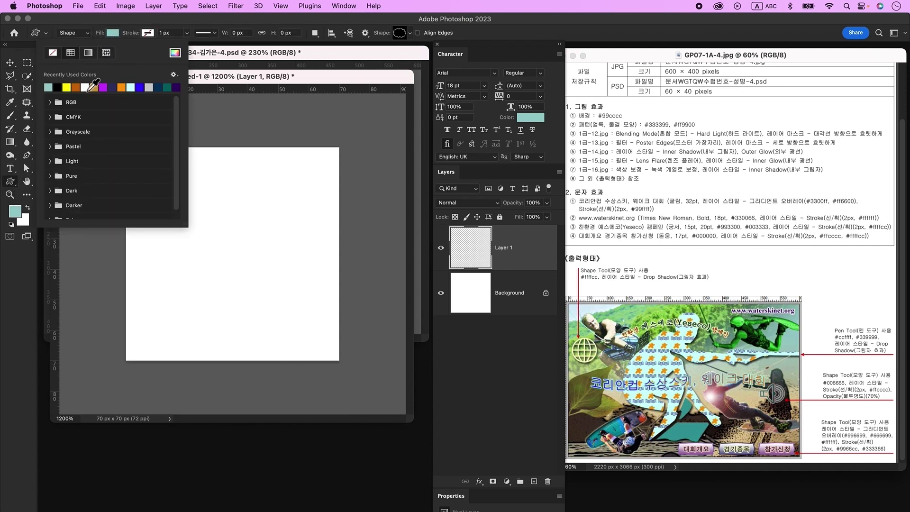
click(120, 87)
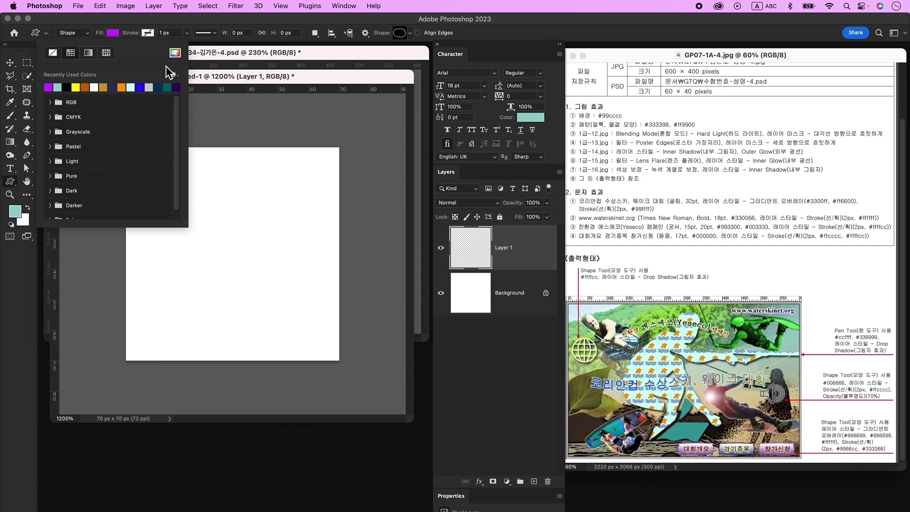
click(400, 34)
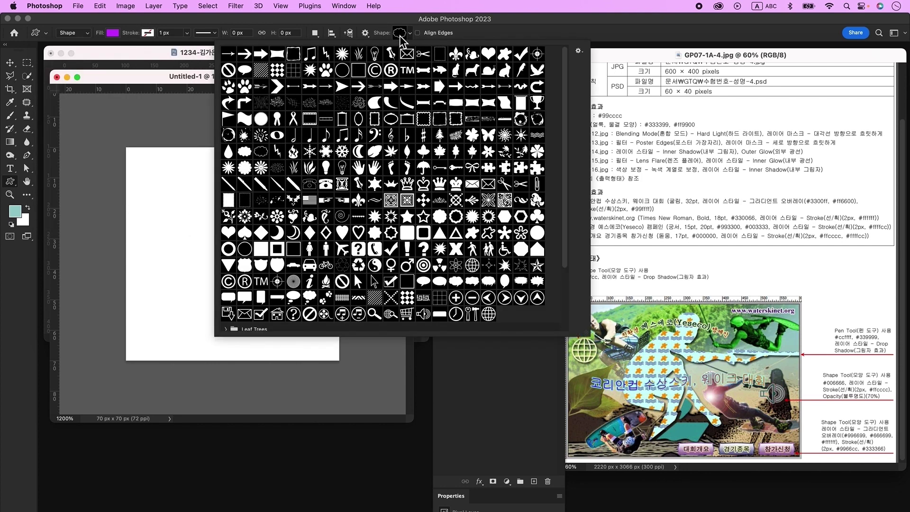
double_click(472, 232)
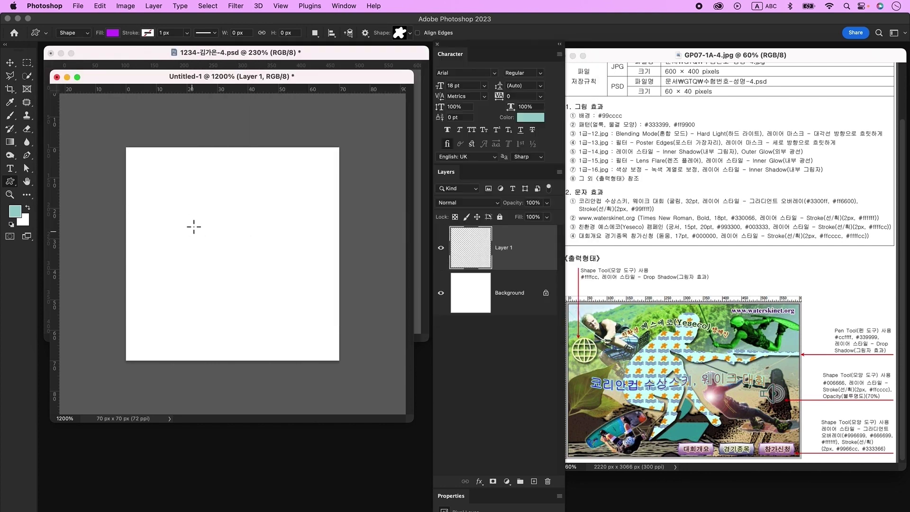
drag(147, 166, 284, 348)
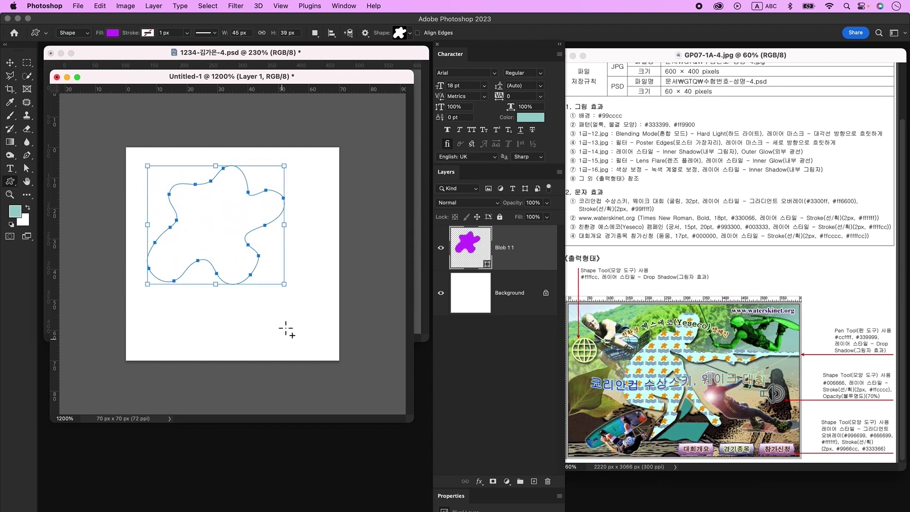
Fill the blob shape with orange #ff9900.
double_click(469, 247)
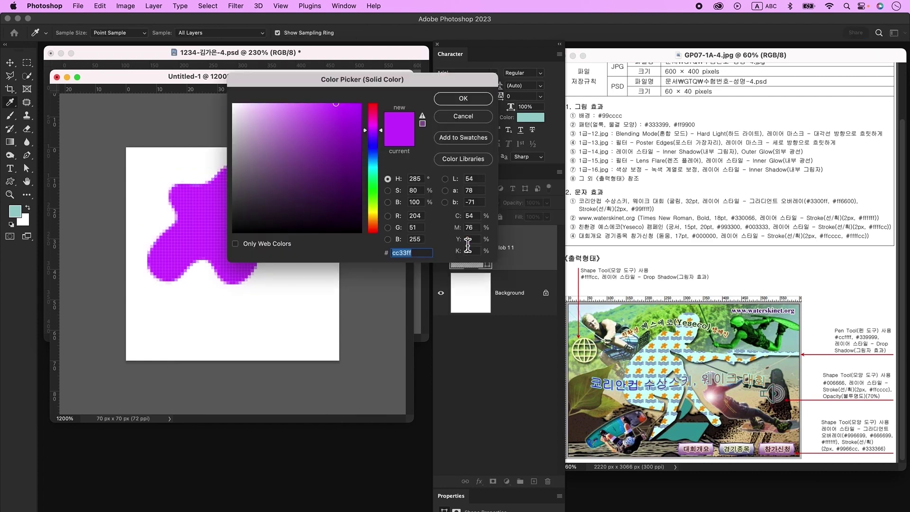
text(ff9900)
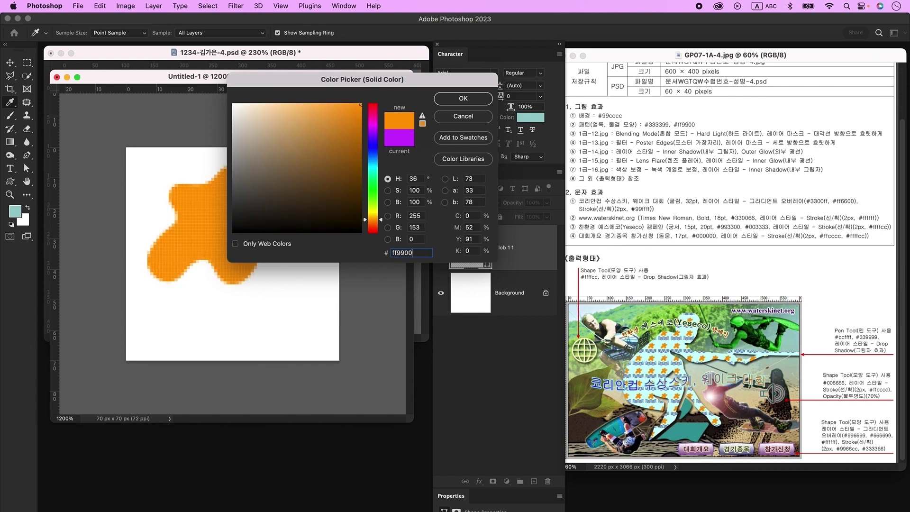
key(Return)
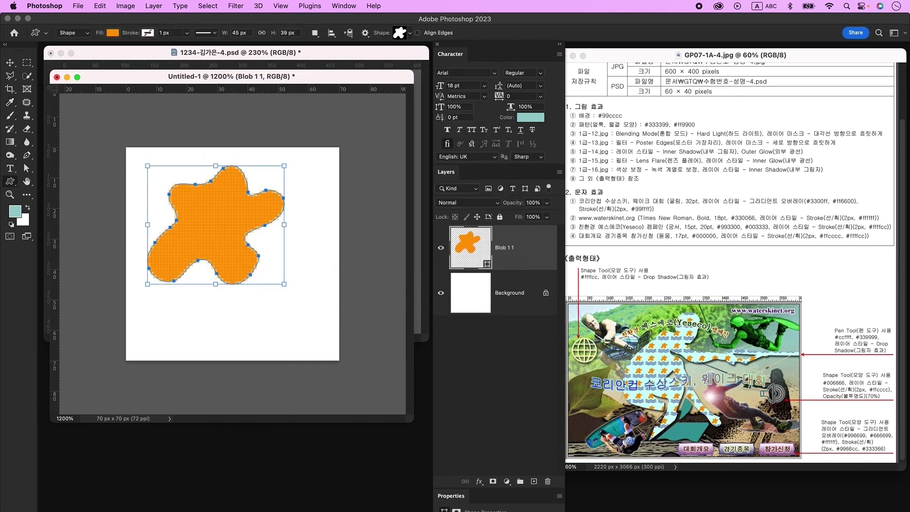
Draw a Waves custom shape, about 62 × 21 px, on a new layer below the blob in the pattern canvas.
click(533, 481)
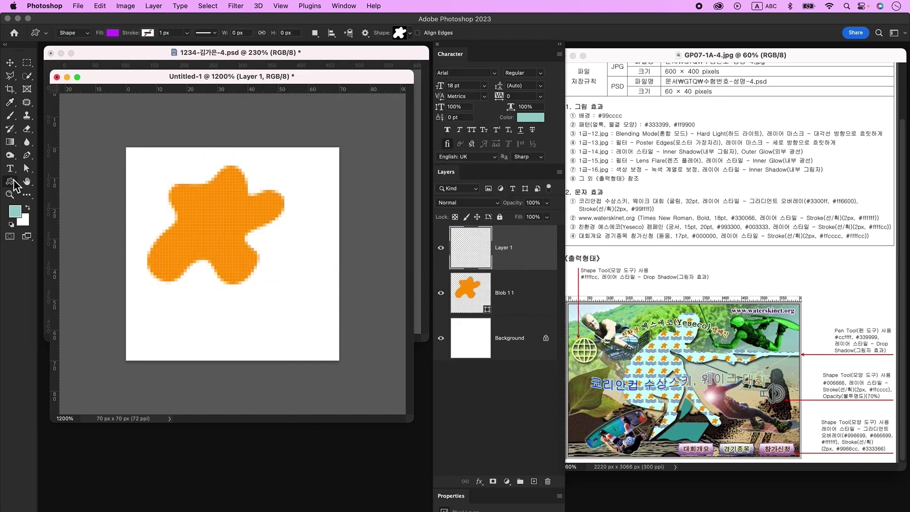
click(399, 34)
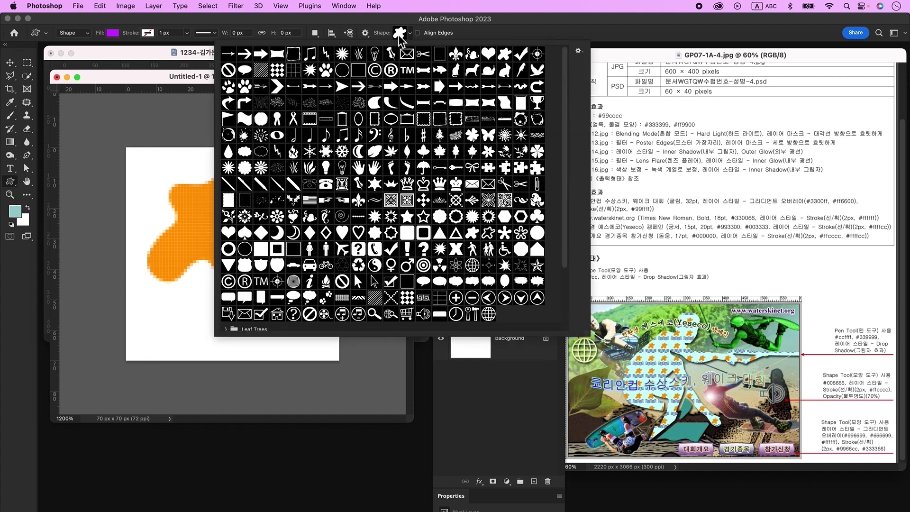
click(537, 137)
key(Return)
drag(132, 287, 318, 349)
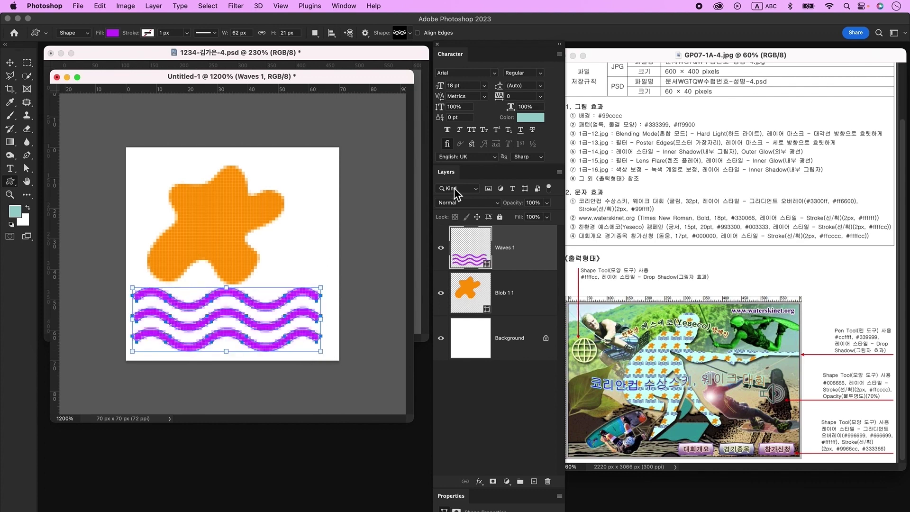
Fill the waves shape with dark blue #333399.
double_click(471, 265)
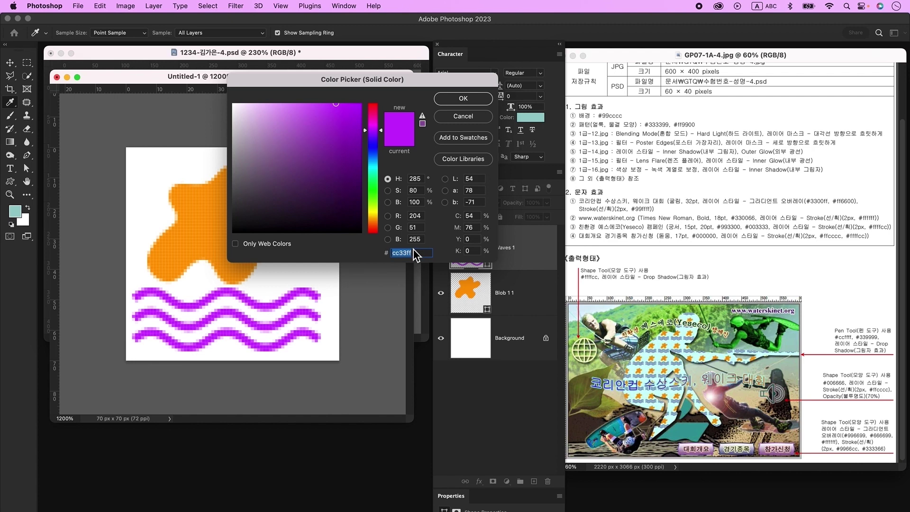
text(333399)
key(Return)
Try to enlarge the blob and waves together with Free Transform.
key(v)
click(203, 225)
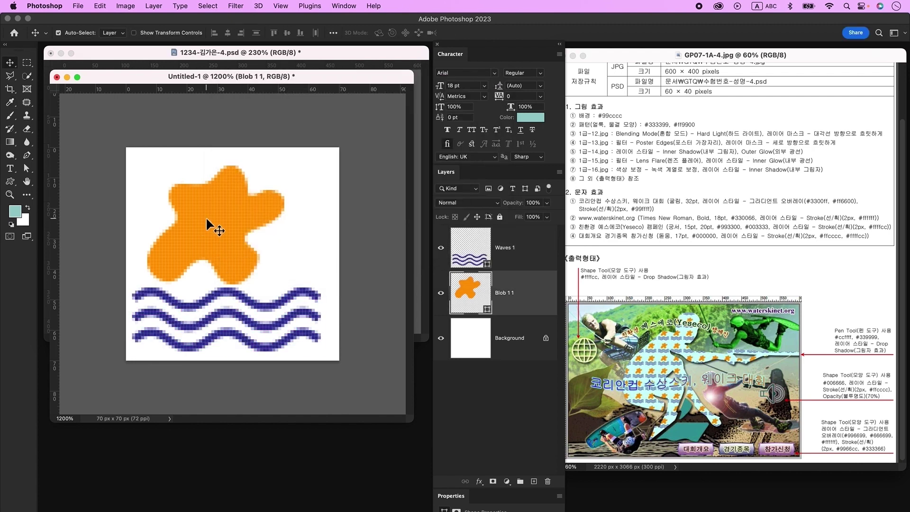
key(super+alt+a)
key(super+t)
drag(321, 165, 333, 148)
key(Return)
key(super+z)
Shift the blob and waves slightly to the left and lower the waves a little within the pattern canvas.
click(240, 305)
click(223, 229)
shift+click(534, 258)
key(super+t)
drag(333, 253, 316, 254)
click(329, 238)
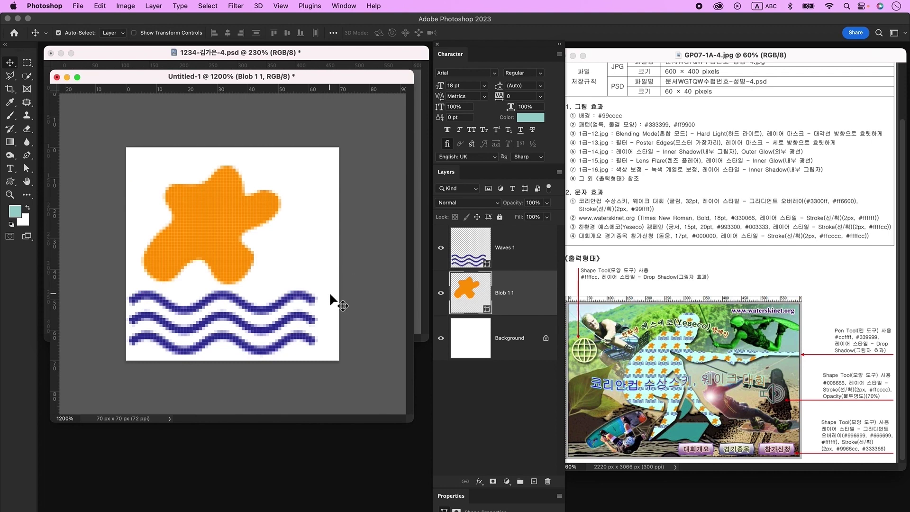
Crop the sides of the pattern canvas so it measures 66 × 70 px.
click(11, 90)
drag(343, 266, 337, 262)
key(Return)
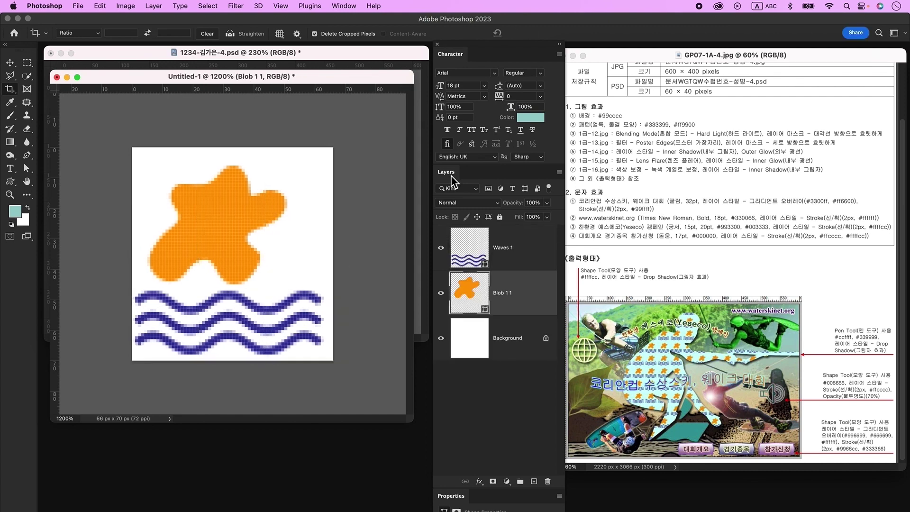
Hide the white Background layer and define the blob-and-wave artwork as a pattern named 얼룩, 물결 모양.
click(442, 338)
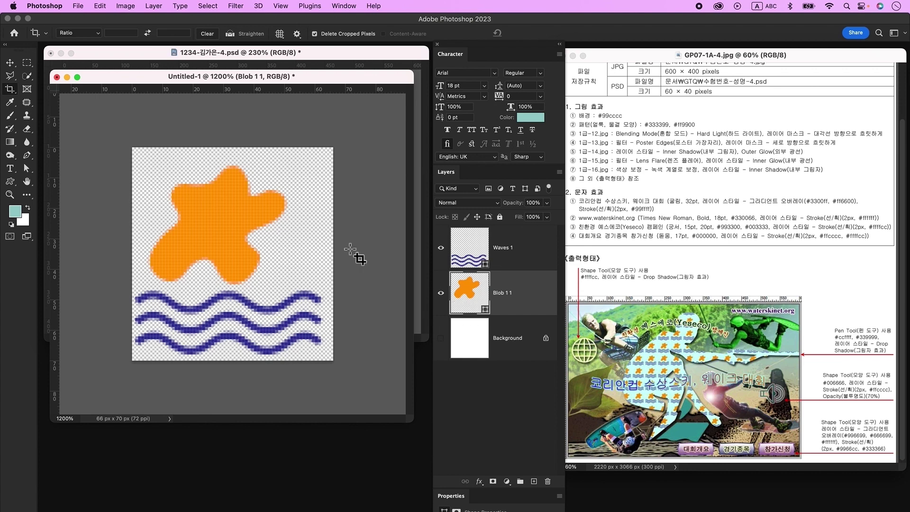
click(101, 8)
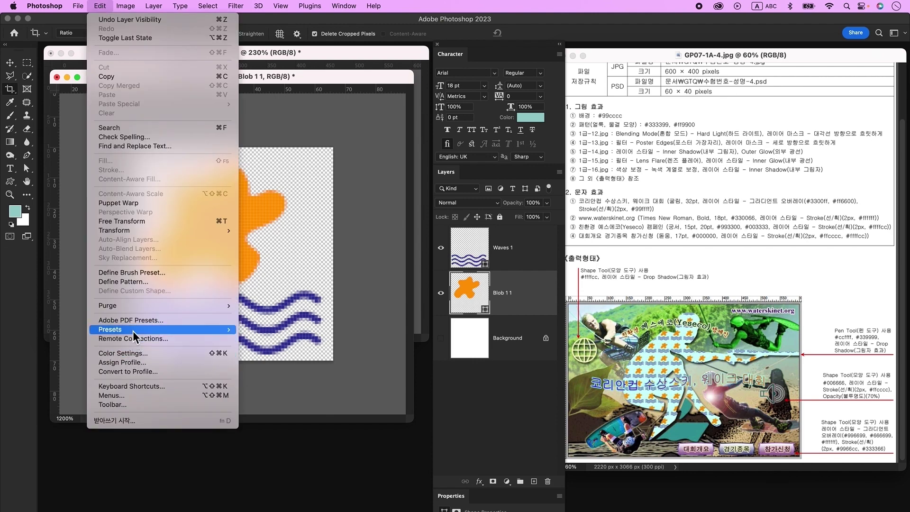
click(124, 282)
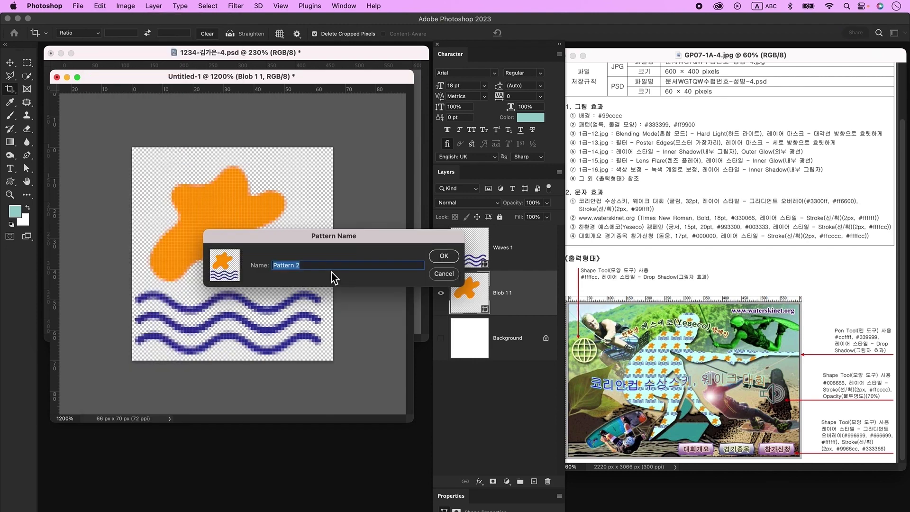
text(얼굴, 물결모양)
key(Return)
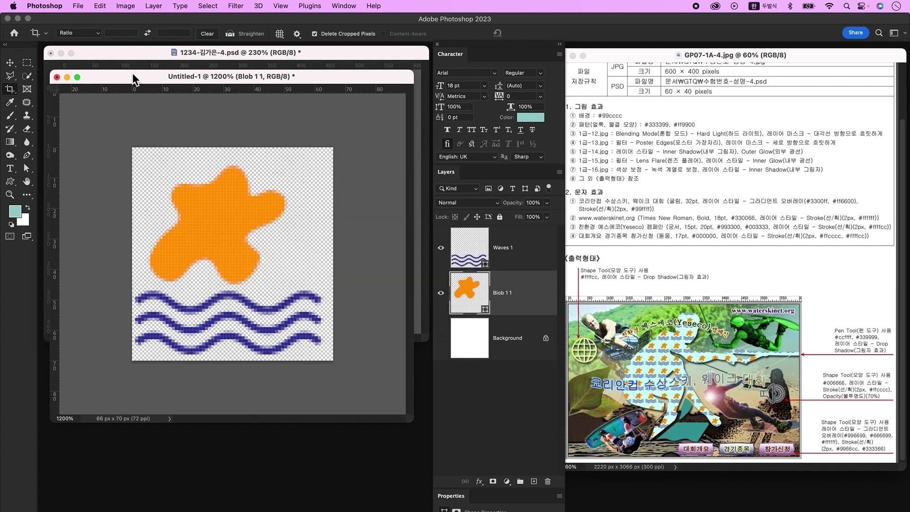
Minimize the pattern document and copy the photo 1급-12.jpg into the poster as a new layer.
click(66, 77)
key(v)
key(super+o)
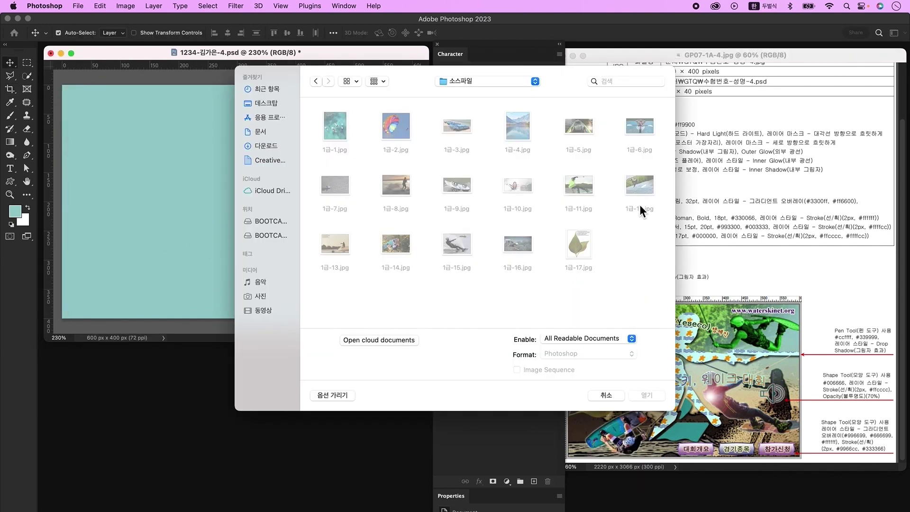
click(643, 190)
click(660, 396)
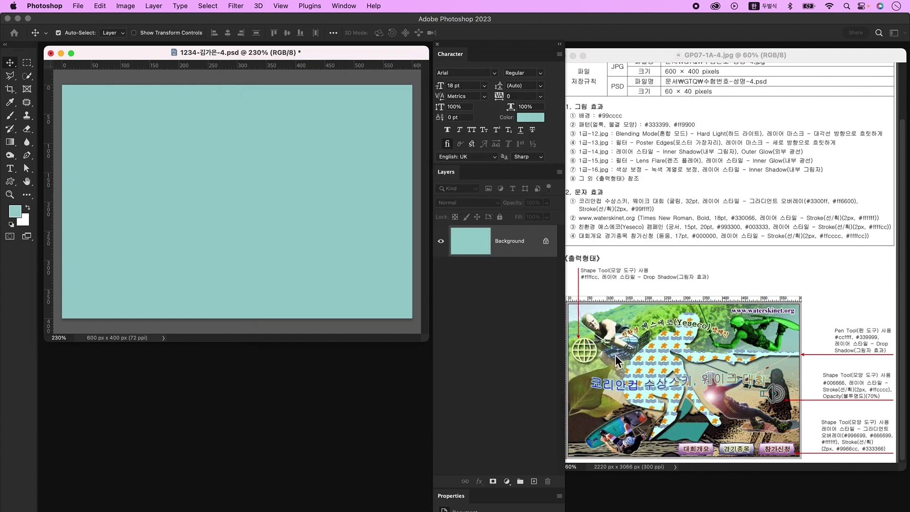
drag(285, 422, 273, 223)
Scale the wakeboarder photo to about 89% and position it so the rider sits in the poster's upper-left area.
key(super+t)
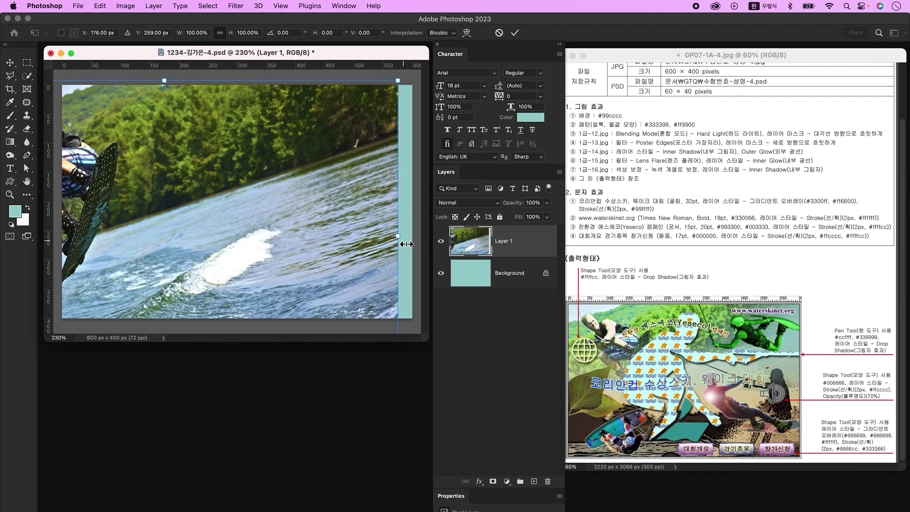
drag(405, 244, 372, 240)
drag(156, 224, 293, 241)
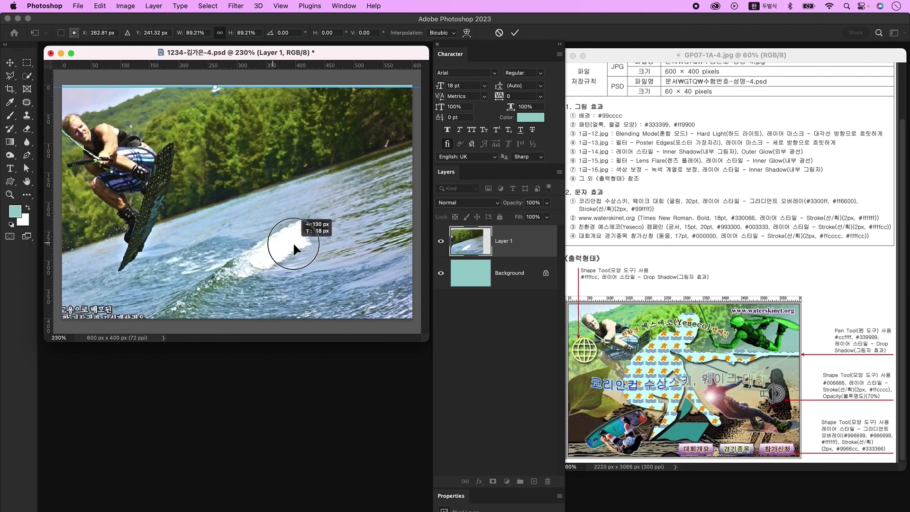
key(Return)
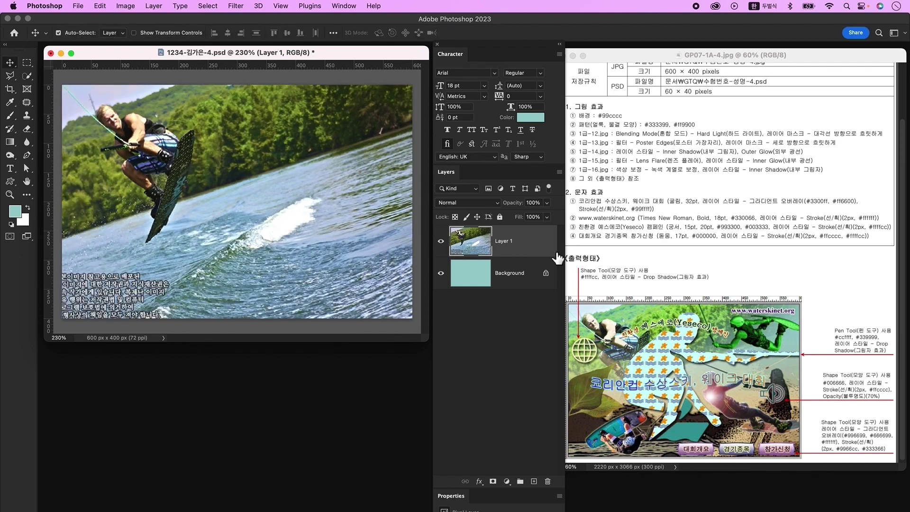
Set the wakeboarder layer's blend mode to Hard Light and add a layer mask to it.
click(466, 202)
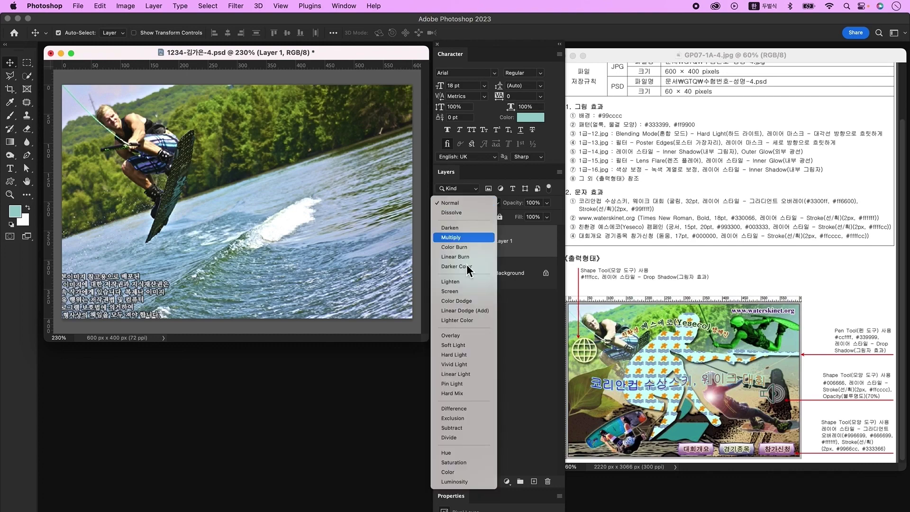
click(476, 363)
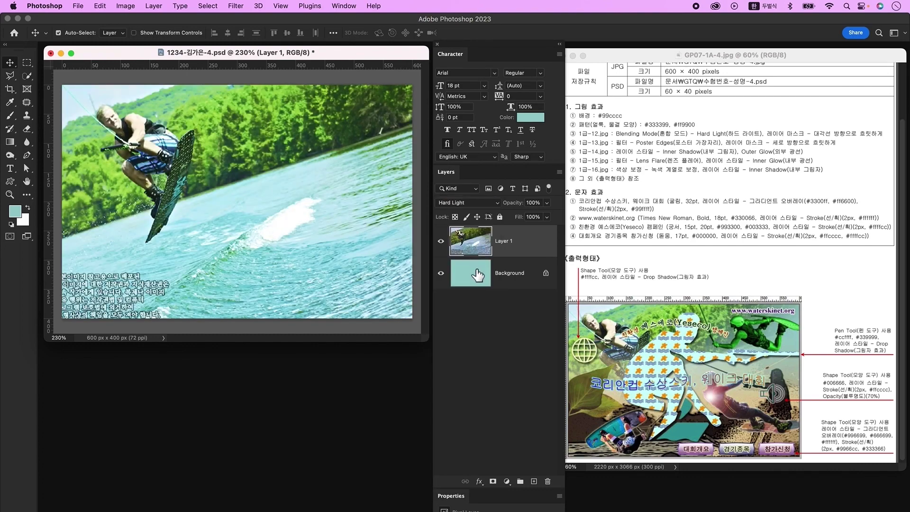
click(493, 483)
Fade the wakeboarder layer's mask diagonally from the lower-right corner with a black Foreground to Transparent gradient.
click(11, 223)
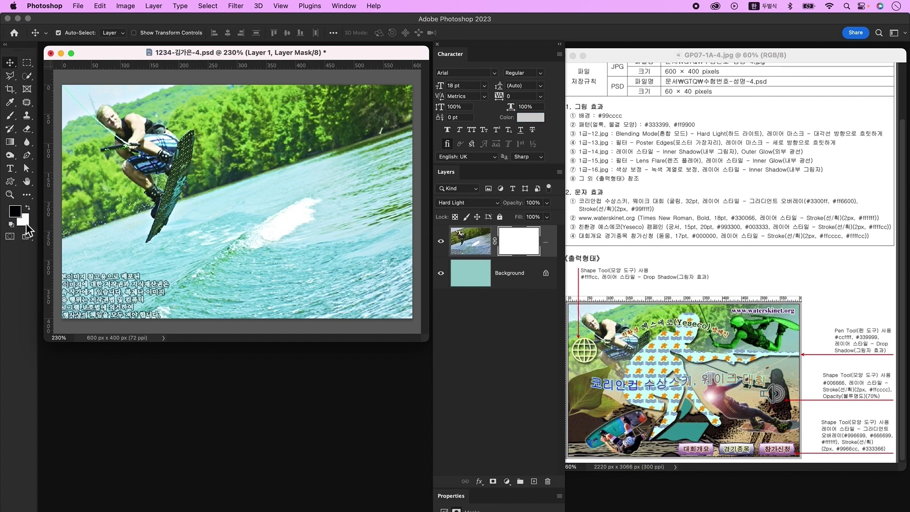
click(10, 142)
click(75, 37)
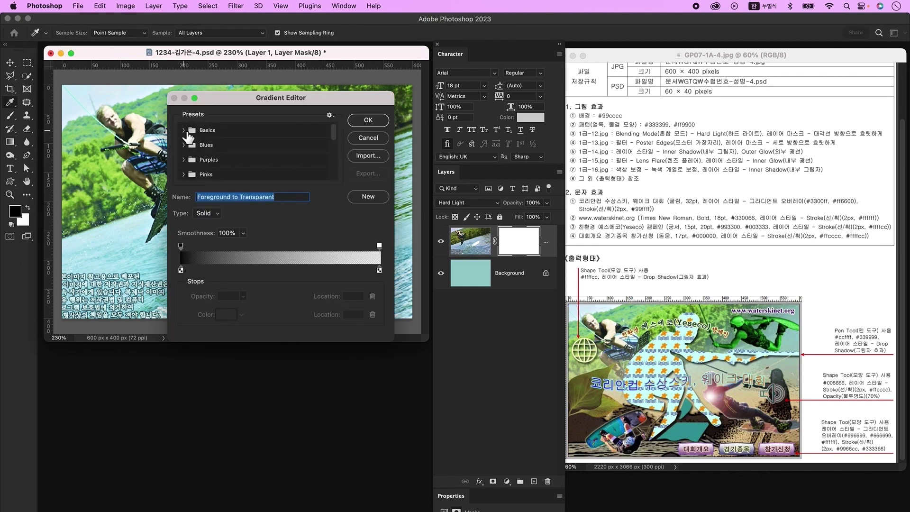
click(188, 135)
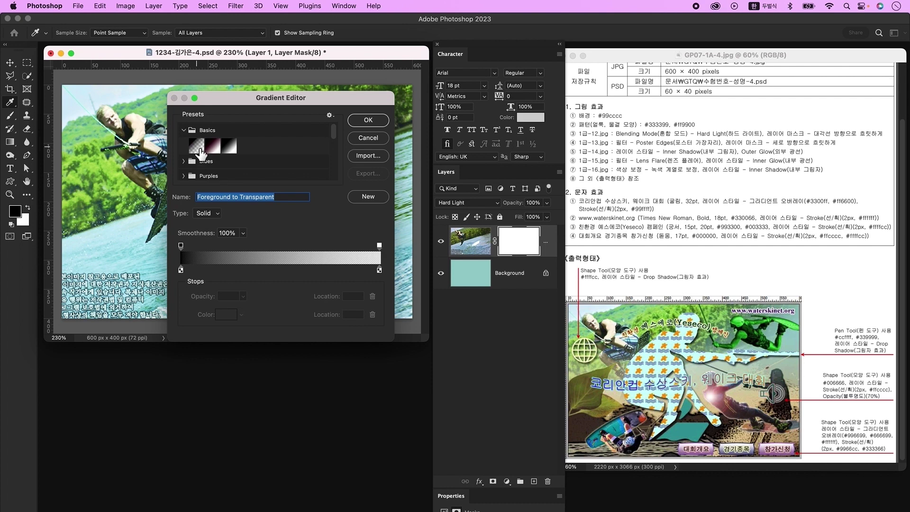
click(379, 122)
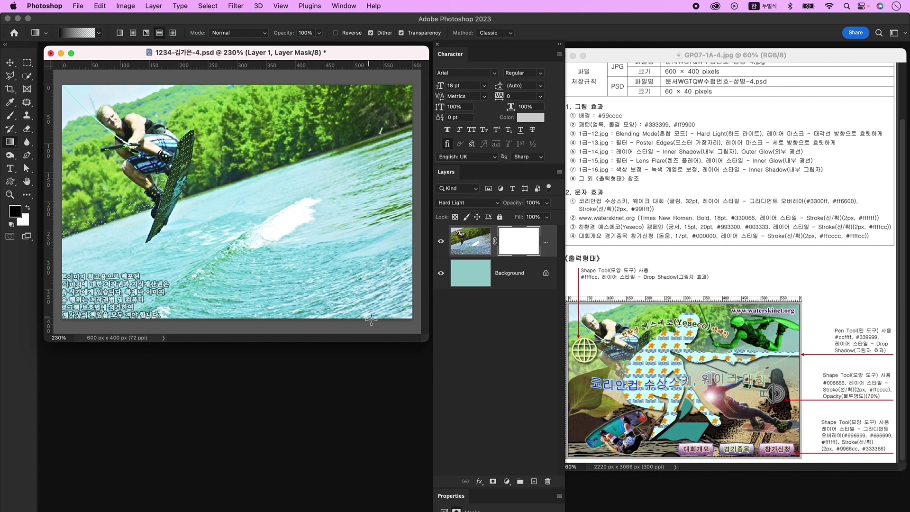
drag(377, 308, 90, 75)
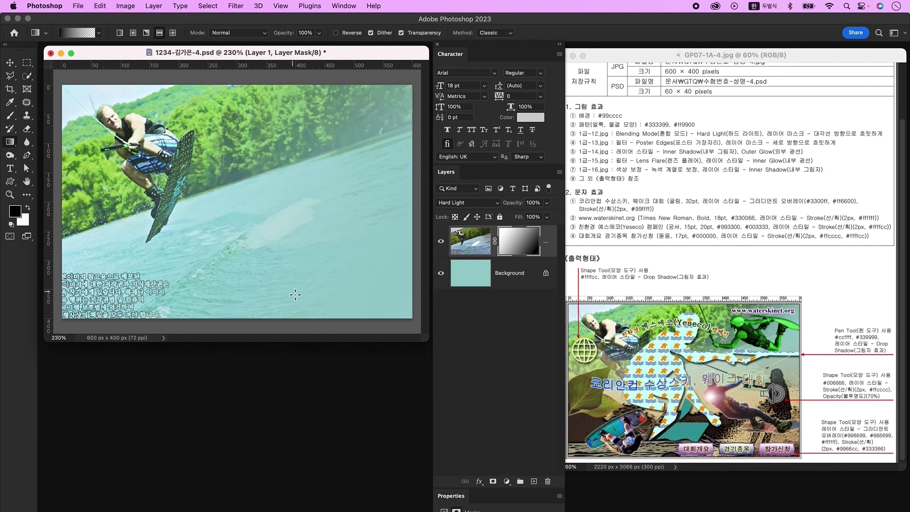
Copy the photo 1급-13.jpg into the poster as a new layer and close the source image.
key(super+o)
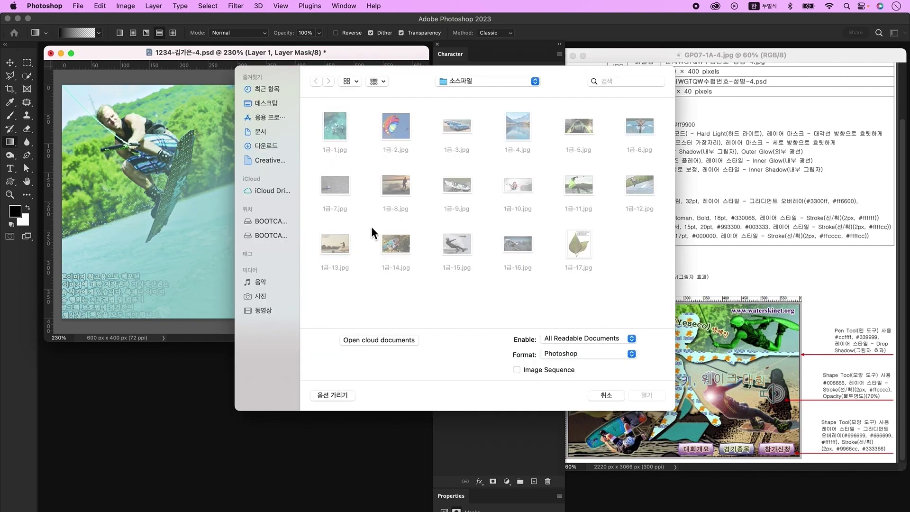
click(646, 394)
key(v)
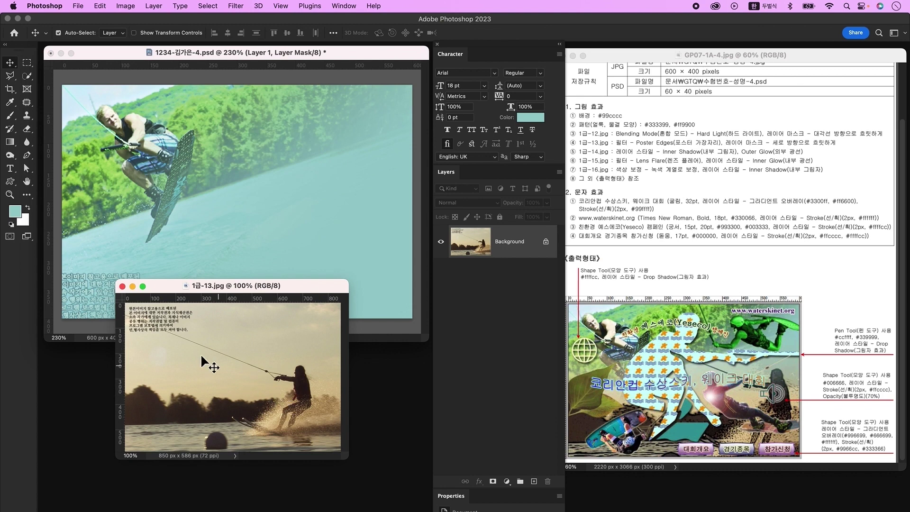
drag(303, 236, 305, 195)
click(274, 351)
key(super+w)
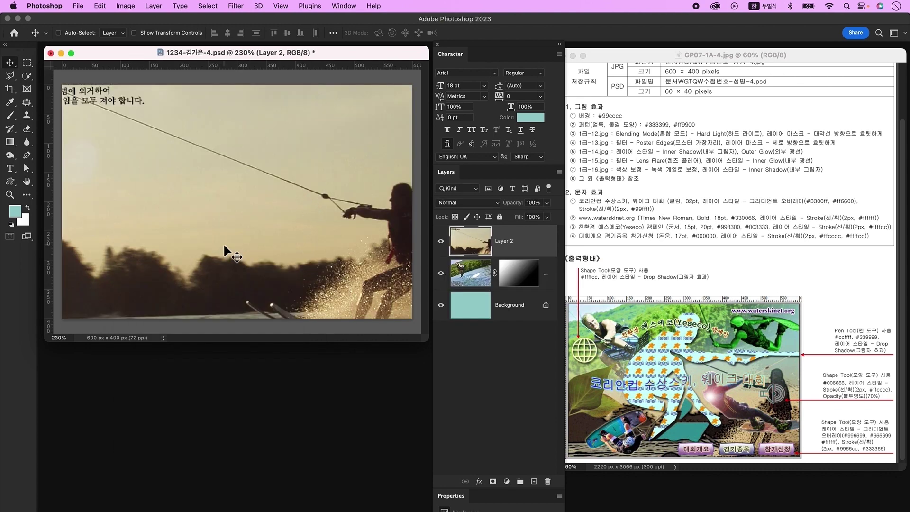
Scale down the water-skier photo and position it so the skier sits at the poster's lower right.
key(super+t)
drag(249, 243, 242, 299)
drag(241, 91, 244, 192)
double_click(243, 193)
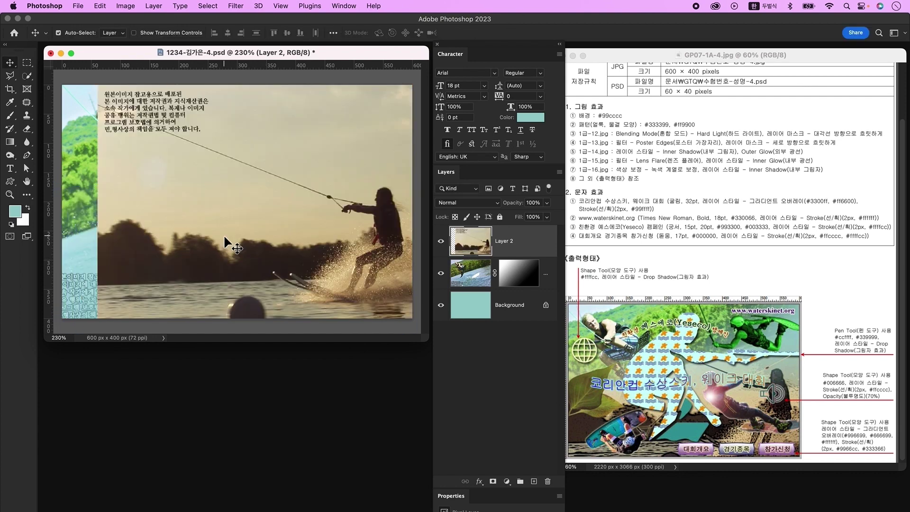
Apply the Poster Edges filter from the Filter Gallery to the water-skier layer.
click(234, 6)
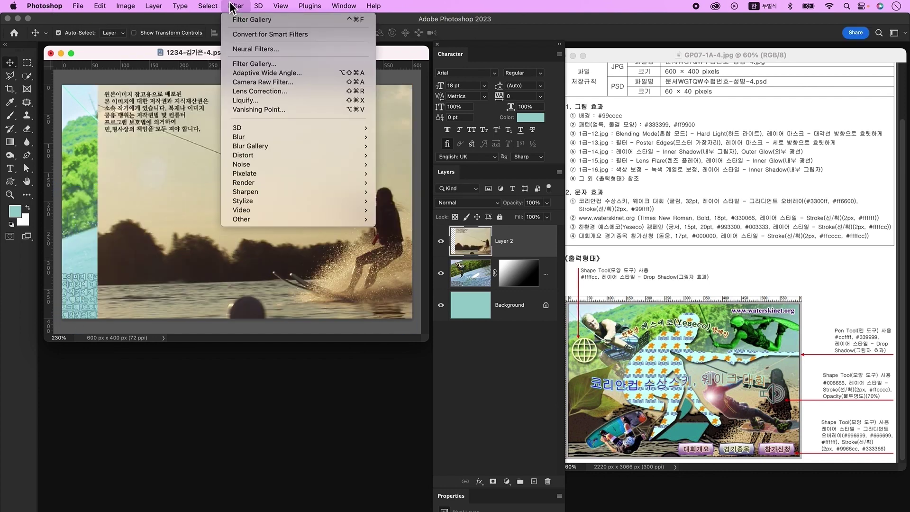
click(280, 66)
click(832, 86)
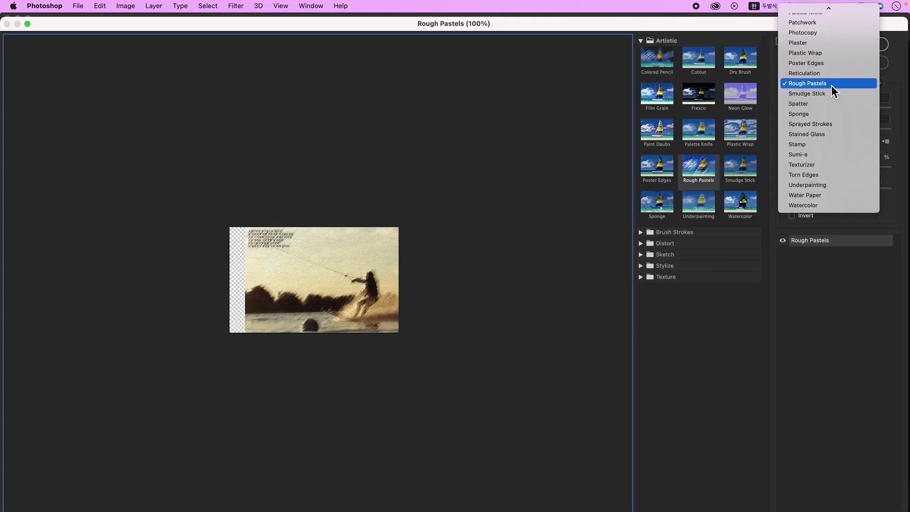
click(834, 63)
click(857, 44)
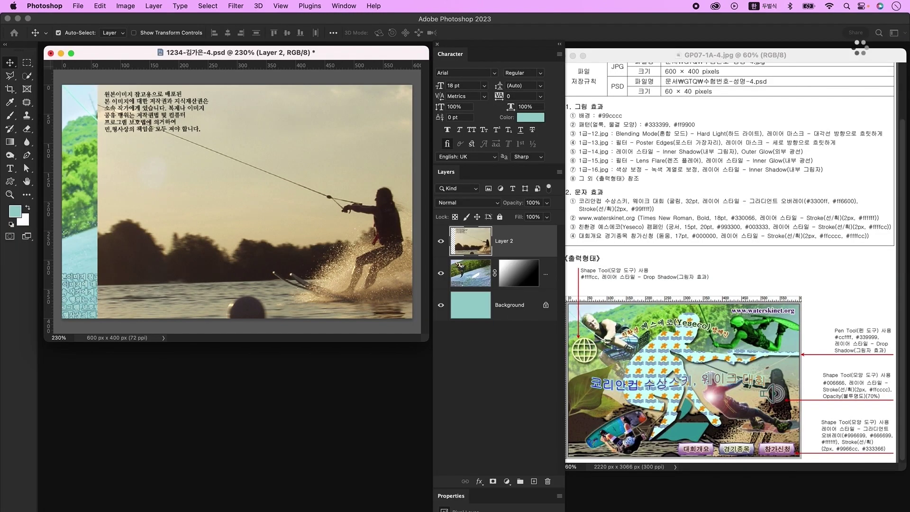
Add a mask to the water-skier layer and fade it vertically from the top with a black Foreground to Transparent gradient.
click(494, 482)
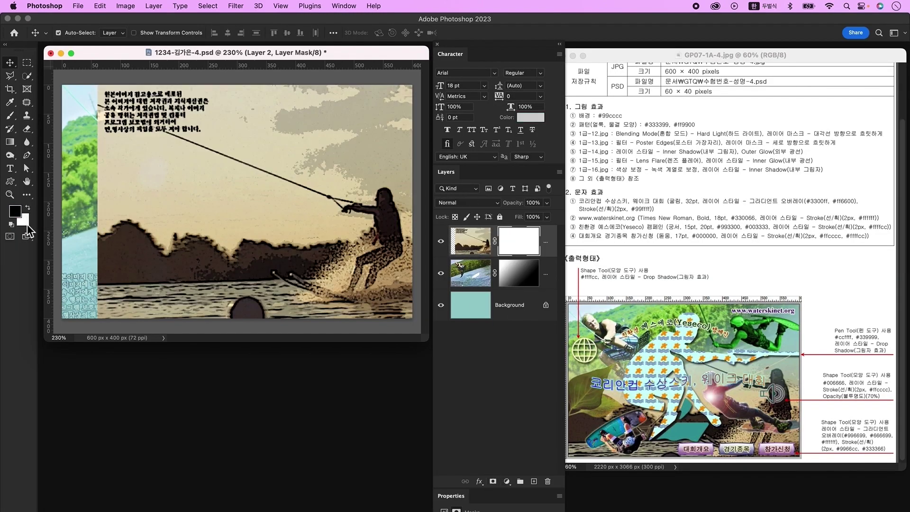
click(14, 148)
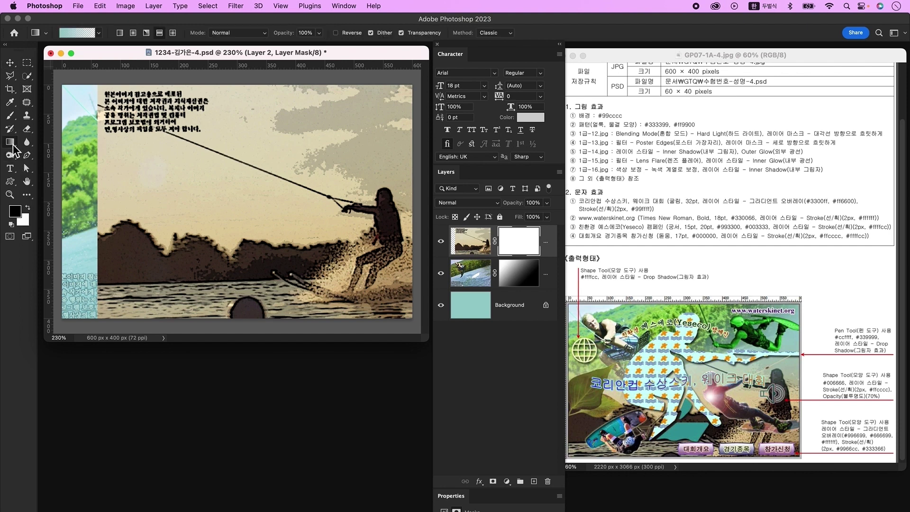
click(69, 32)
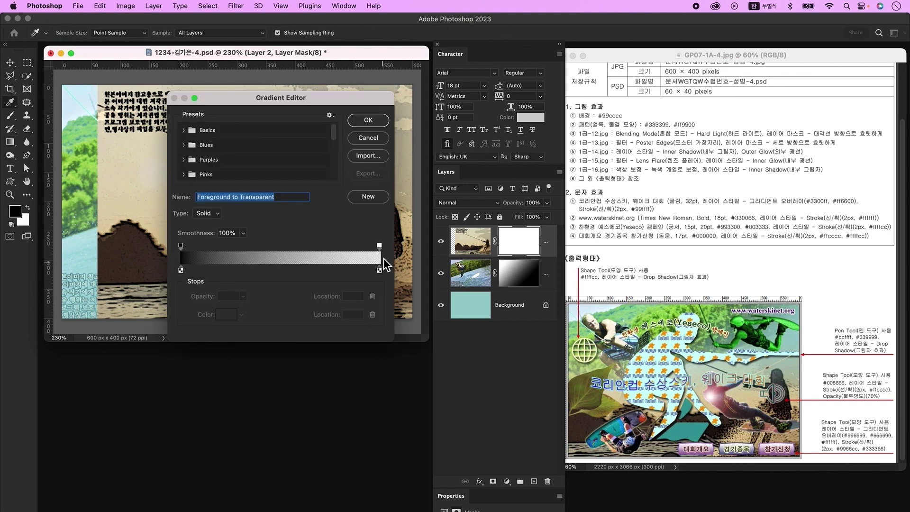
click(370, 122)
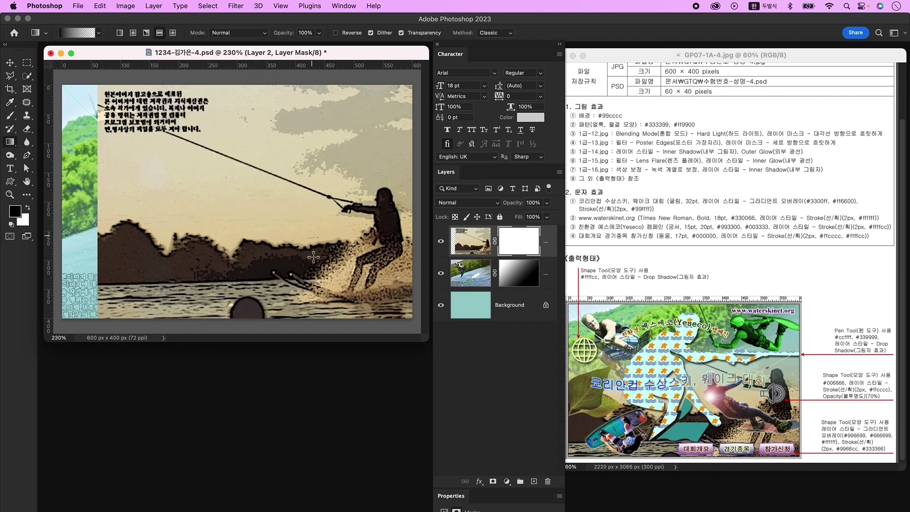
drag(293, 104, 283, 258)
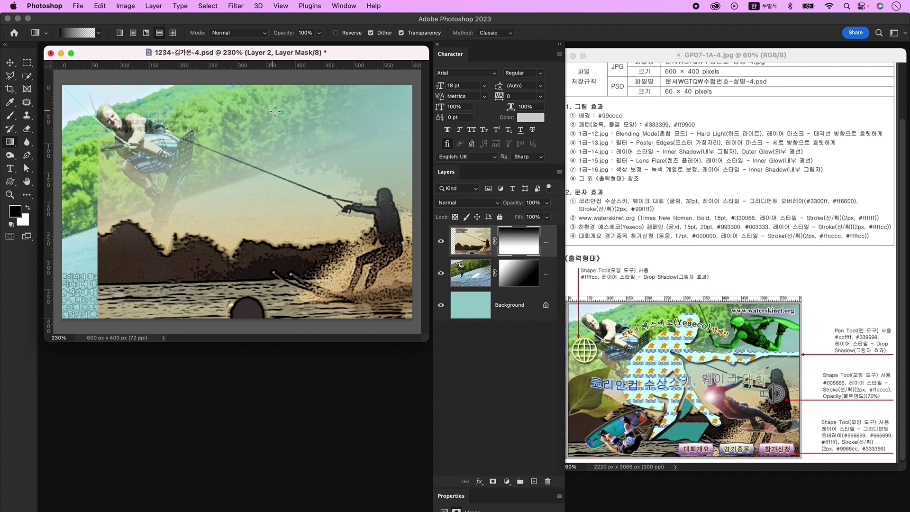
Redraw the vertical fade on the water-skier layer's mask and enlarge its image to about 111% so it covers the poster's left edge.
drag(280, 109, 358, 199)
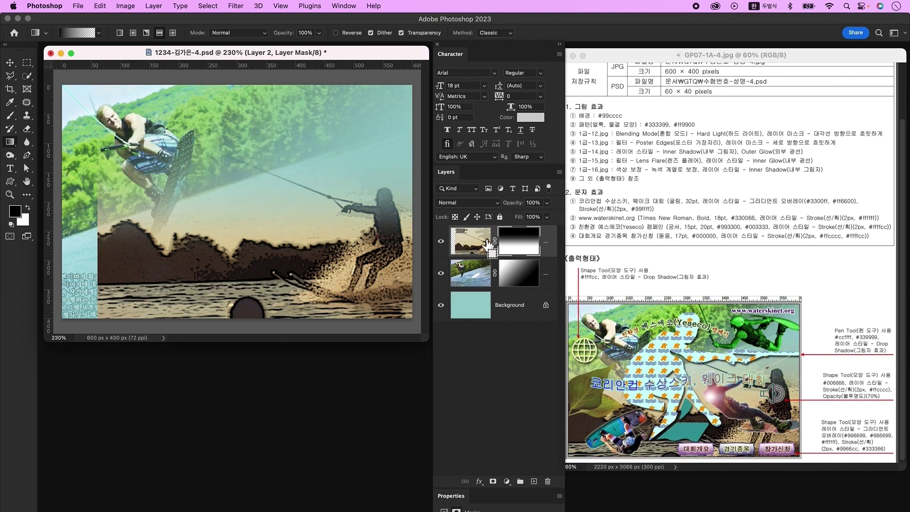
click(472, 241)
key(w)
key(super+z)
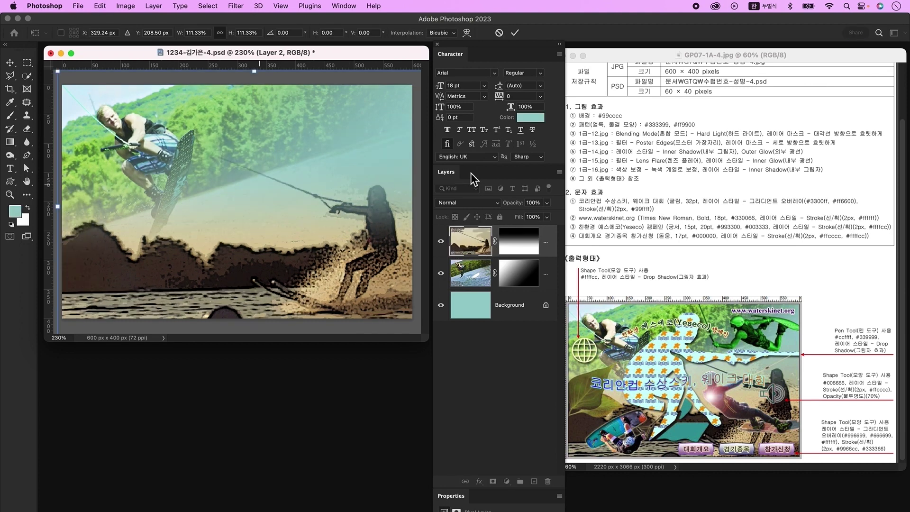
Open the photo 1급-14.jpg and unlock its background layer.
key(super+o)
click(396, 249)
click(647, 395)
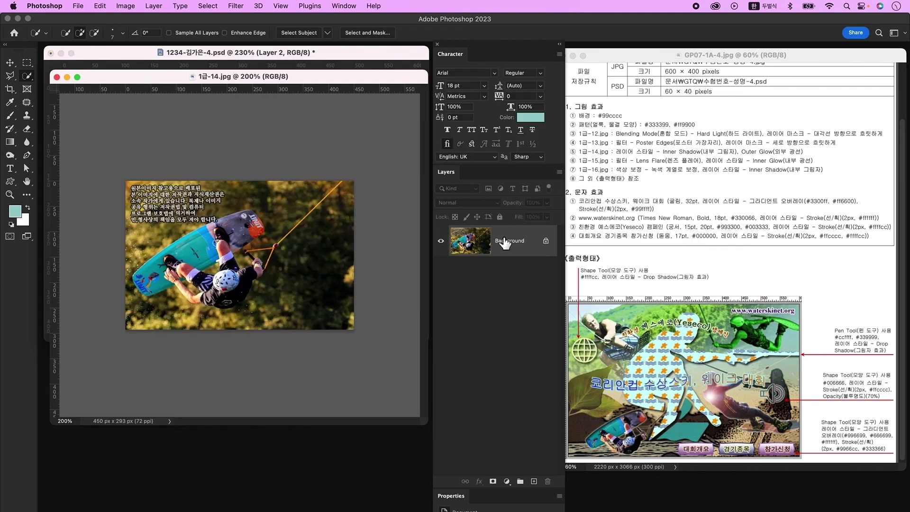
click(546, 241)
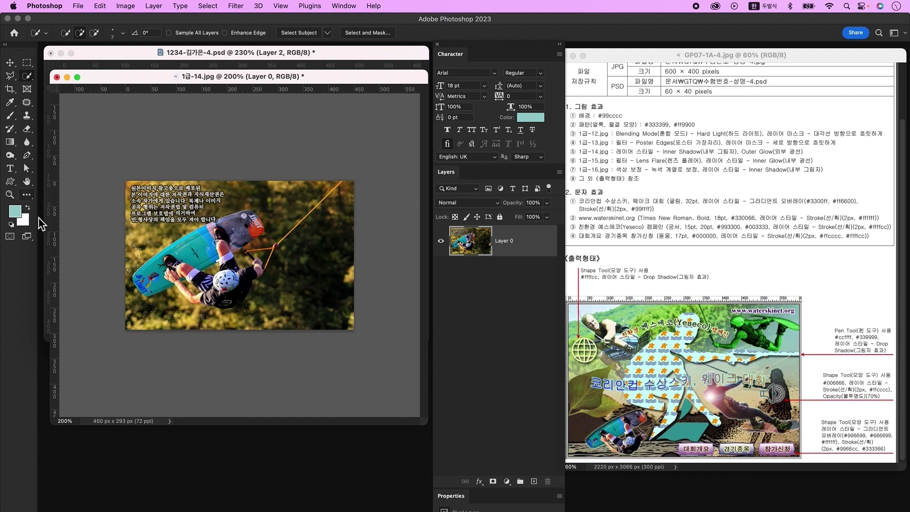
Cut away the background on both sides of the tow rope with the Polygonal Lasso.
click(10, 77)
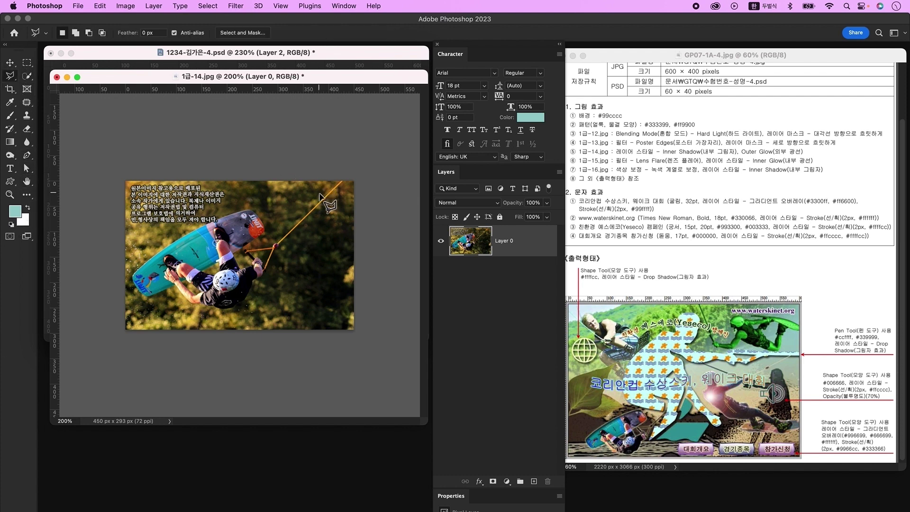
click(277, 247)
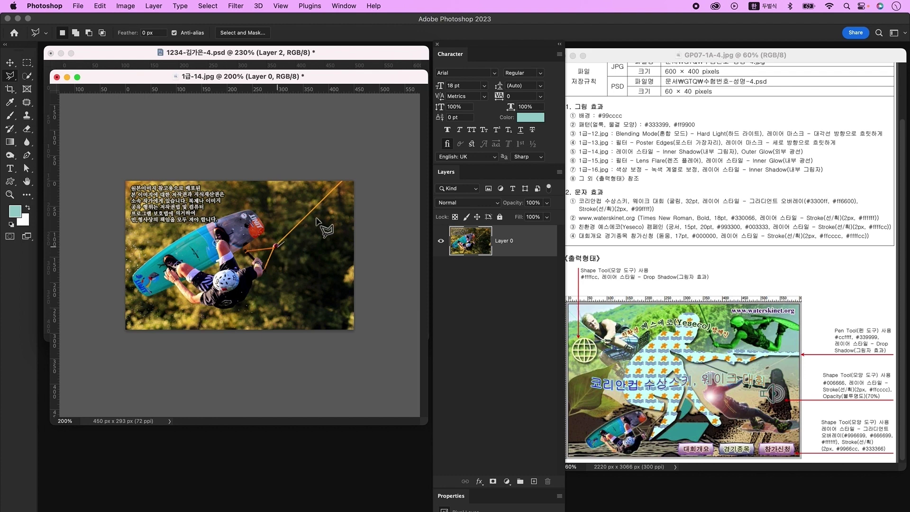
click(349, 177)
click(379, 402)
click(274, 401)
click(278, 247)
key(Delete)
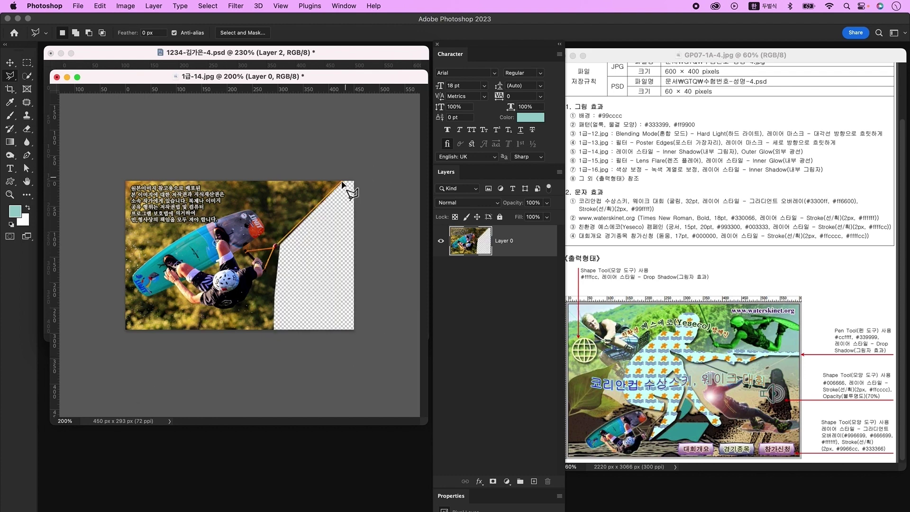
key(super+z)
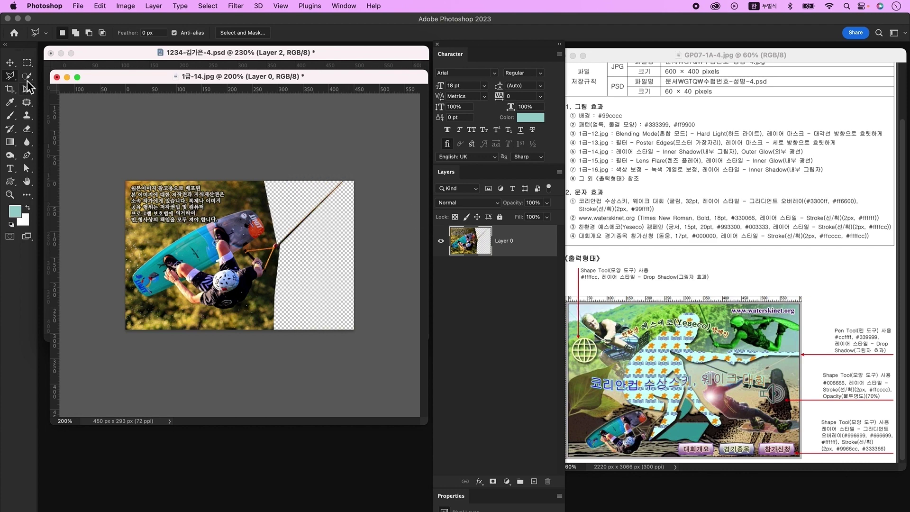
Remove the background surrounding the wakeboarder using the Quick Selection tool.
click(27, 76)
mouse_move(277, 280)
mouse_down()
mouse_move(254, 323)
mouse_move(174, 313)
mouse_move(240, 300)
mouse_move(261, 265)
mouse_move(231, 339)
mouse_move(245, 300)
mouse_move(219, 307)
mouse_move(259, 299)
mouse_move(238, 315)
mouse_move(189, 314)
mouse_move(127, 274)
mouse_move(173, 232)
mouse_move(229, 209)
mouse_move(224, 222)
mouse_move(271, 237)
mouse_up()
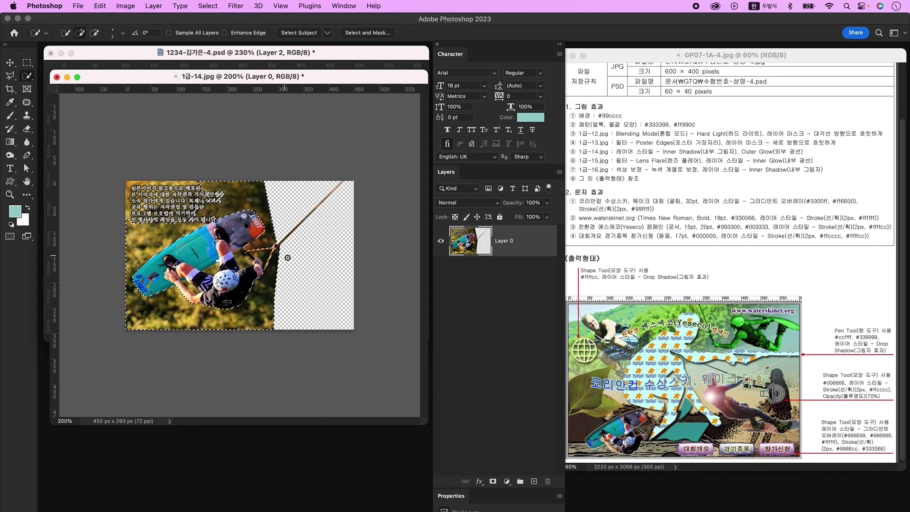
key(Delete)
key(super+d)
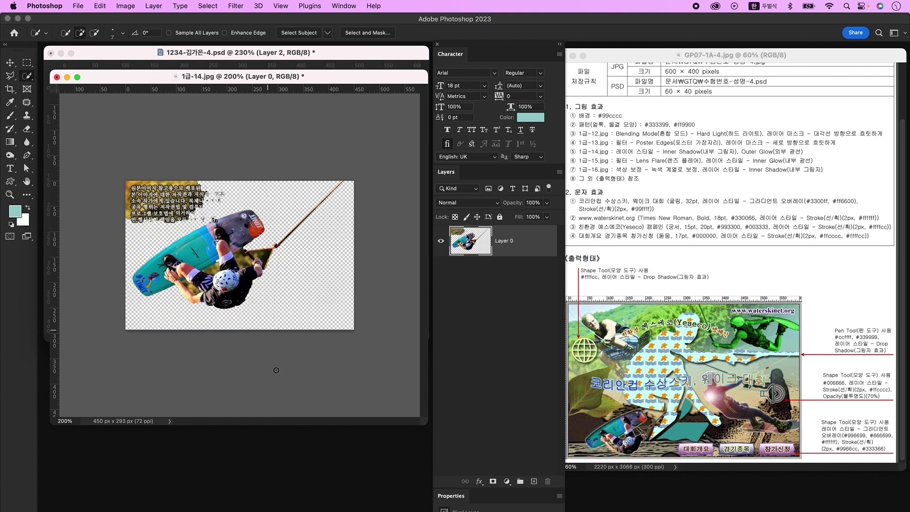
Outline the leftover background and caption text above the wakeboard with the Polygonal Lasso and delete it.
click(10, 76)
click(149, 235)
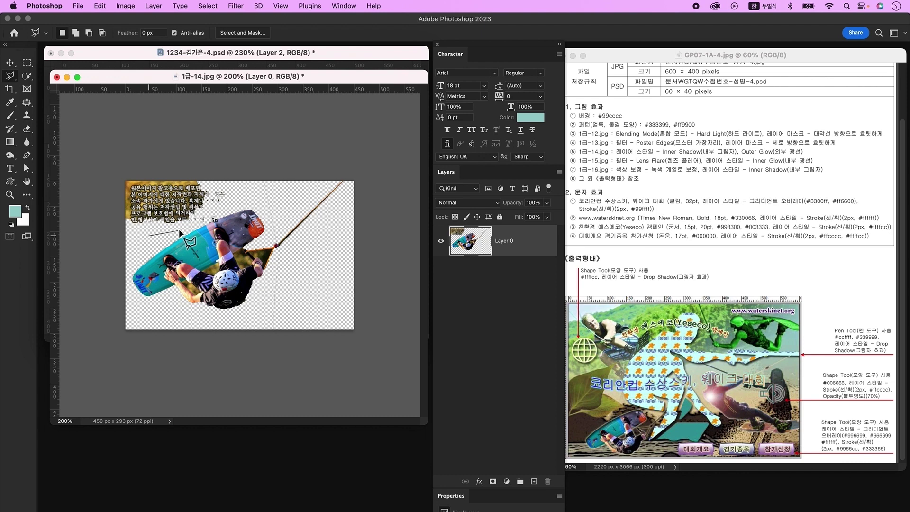
click(214, 221)
click(252, 197)
click(149, 235)
key(Delete)
key(ctrl+d)
Copy the cut-out wakeboarder into the poster as a new layer and close 1급-14.jpg.
key(v)
drag(236, 78, 289, 256)
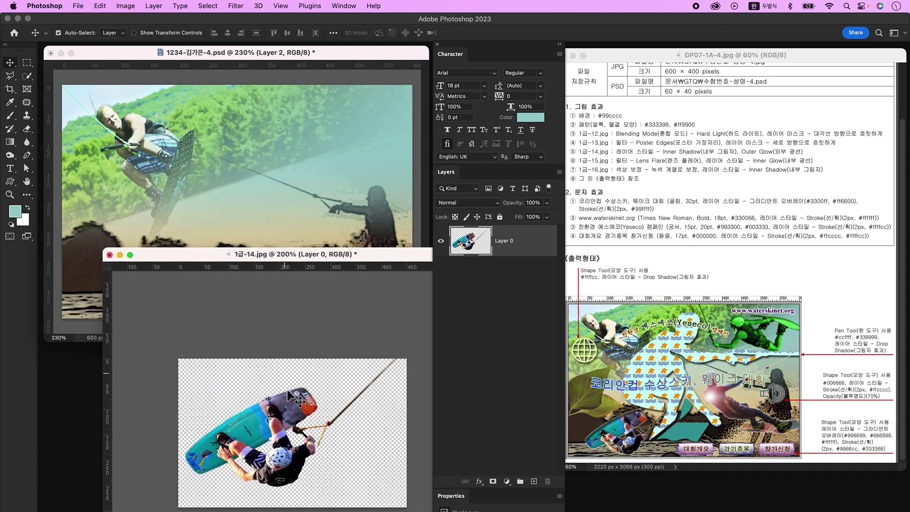
drag(286, 376, 213, 235)
key(super+w)
Scale the wakeboarder layer down to about 69% and position it in the poster's lower-left corner.
key(super+t)
drag(235, 184, 235, 231)
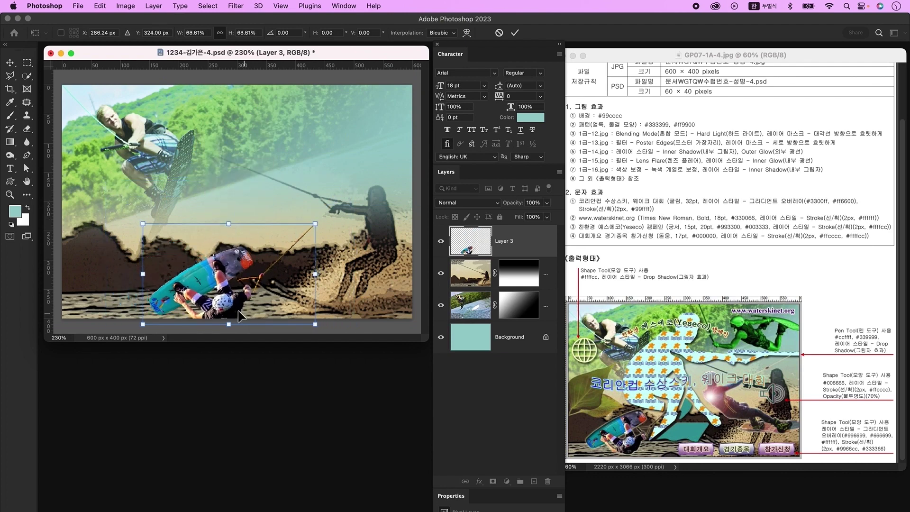
drag(242, 316, 166, 314)
key(Return)
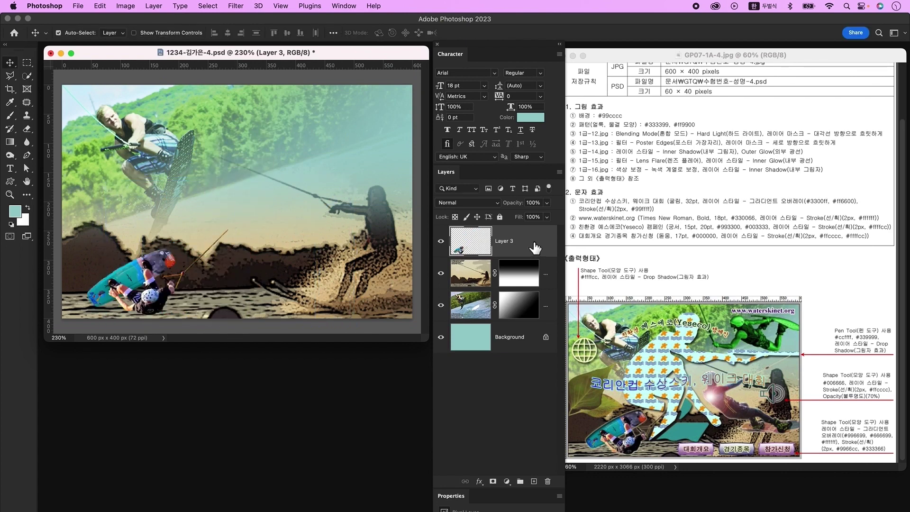
Add Inner Shadow and Outer Glow layer styles to the lower-left wakeboarder layer.
double_click(535, 241)
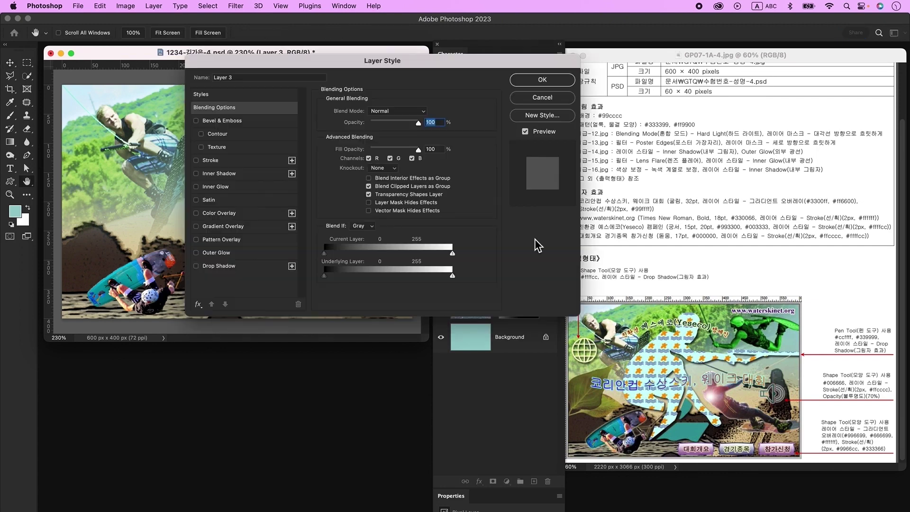
click(230, 174)
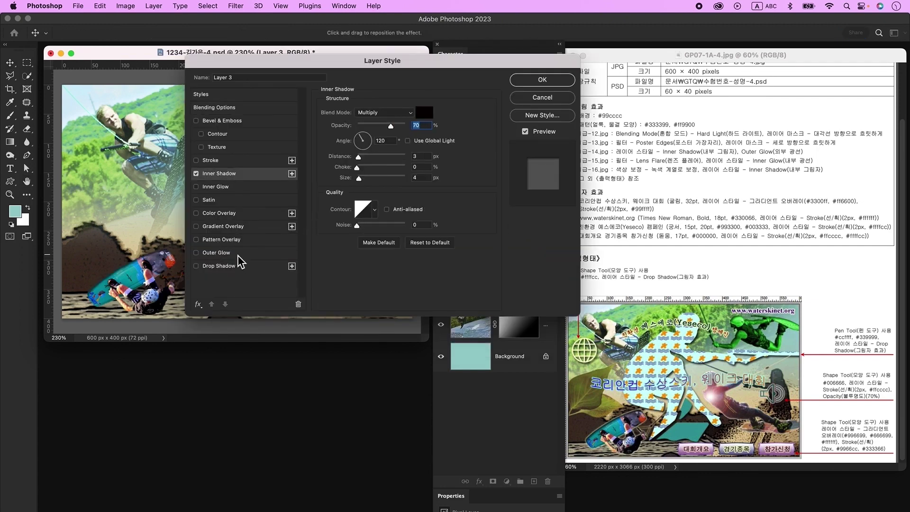
click(222, 253)
click(542, 79)
Open the photo 1급-15.jpg and unlock its background layer.
key(super+o)
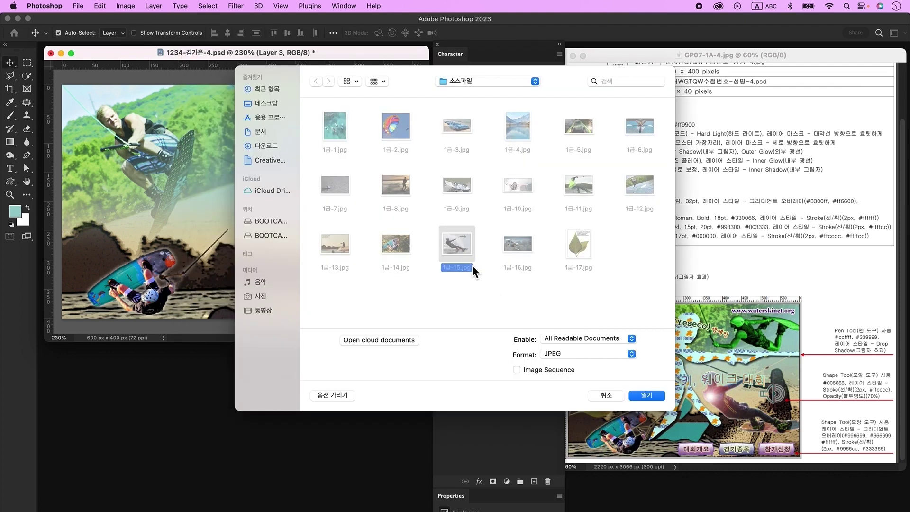
click(655, 397)
key(w)
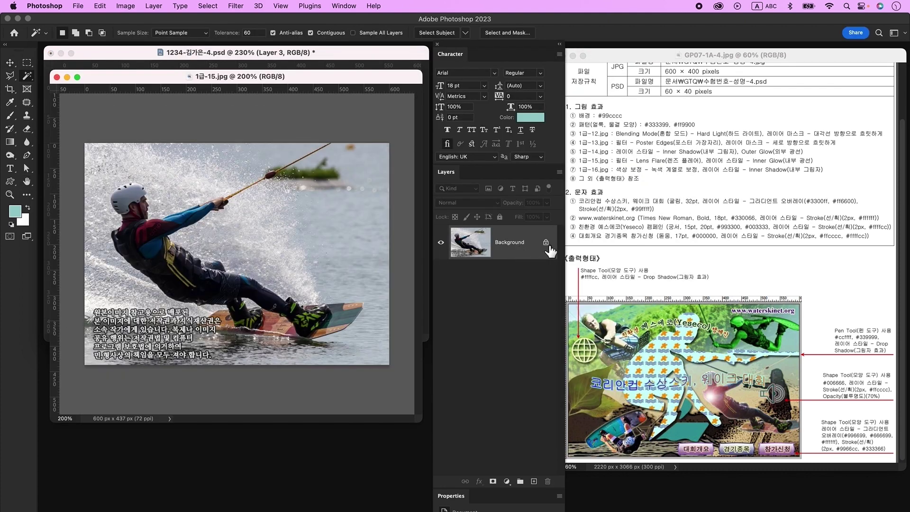
click(546, 243)
Quick-select the background above and behind the rider, subtract the rider's head area from the selection, and delete the background.
drag(27, 75, 66, 83)
mouse_move(176, 139)
mouse_down()
mouse_move(166, 183)
mouse_move(174, 189)
mouse_move(96, 227)
mouse_move(101, 265)
mouse_move(126, 286)
mouse_up()
key(alt)
mouse_move(143, 202)
mouse_down()
mouse_move(138, 191)
mouse_move(120, 190)
mouse_up()
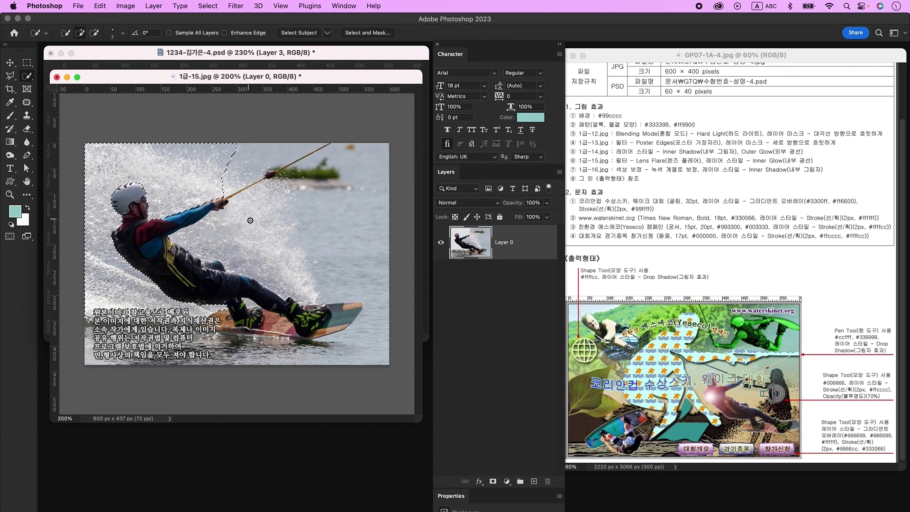
key(Delete)
key(super+d)
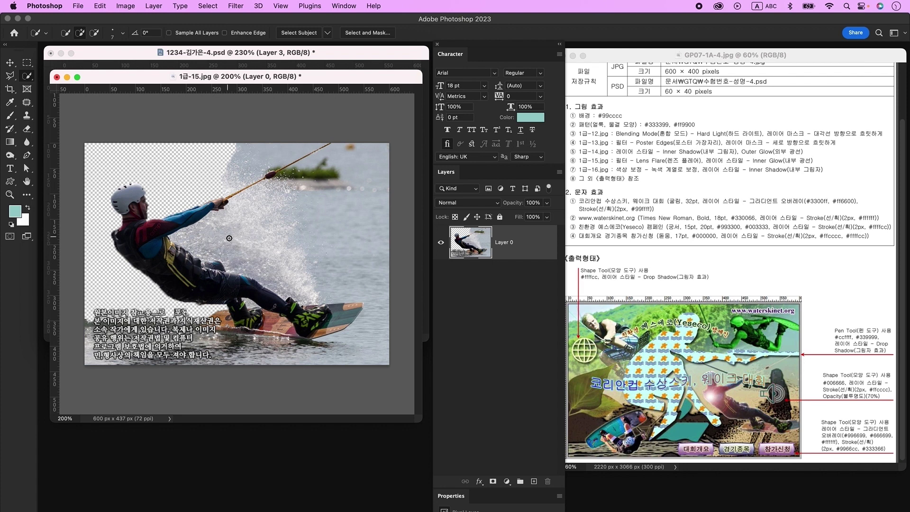
Quick-select the spray and water in front of the rider, excluding the rope and board, and delete them.
mouse_move(253, 237)
mouse_down()
mouse_move(348, 232)
mouse_move(228, 201)
mouse_up()
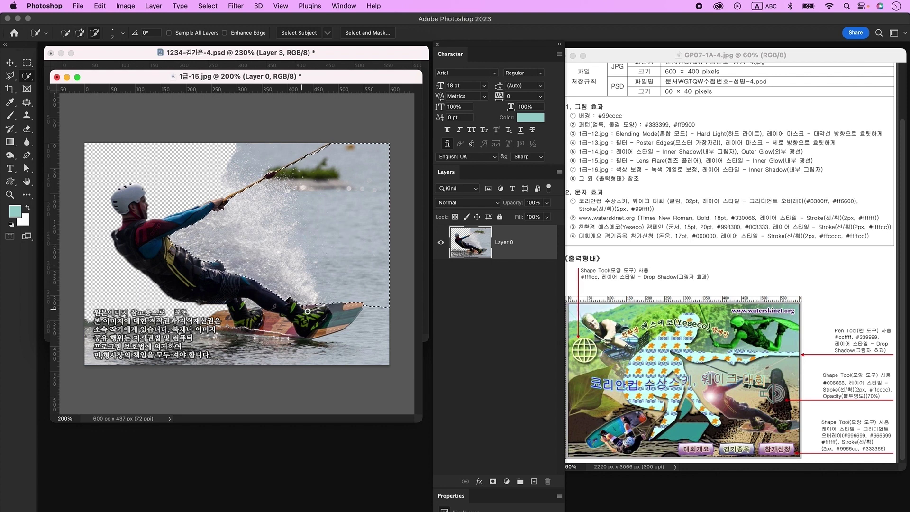
key(Delete)
key(super+d)
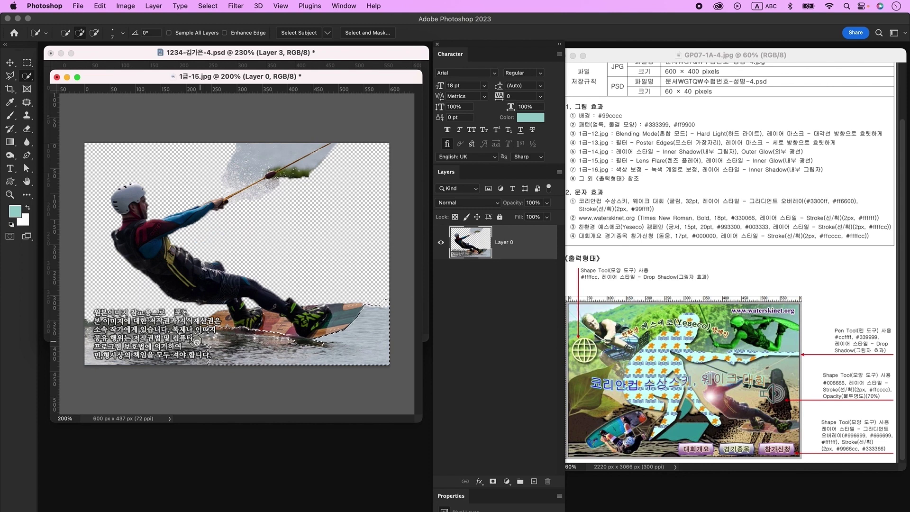
Use the Polygonal Lasso to cut away the leftover spray and island around the rope and the water around the board.
click(10, 76)
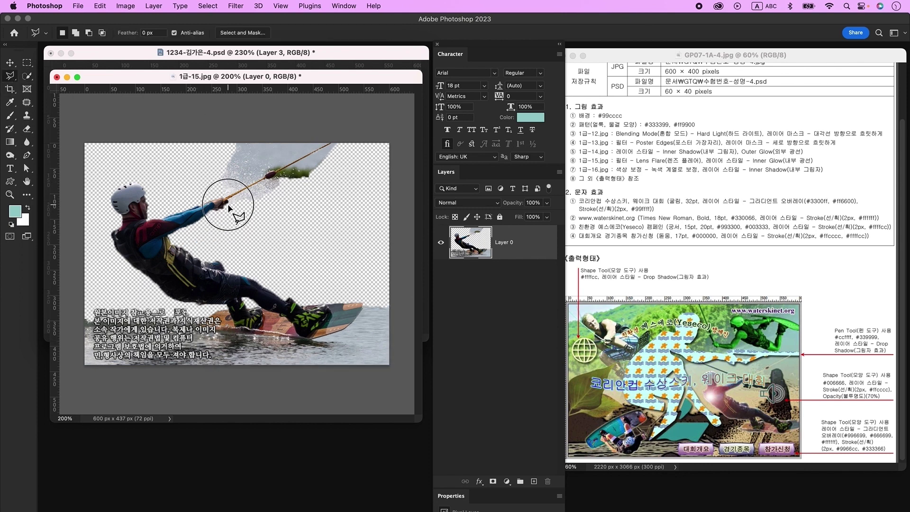
mouse_move(228, 203)
mouse_down()
mouse_move(350, 141)
mouse_move(283, 218)
mouse_move(232, 208)
mouse_up()
key(Delete)
mouse_move(363, 304)
mouse_down()
mouse_move(152, 300)
mouse_move(201, 334)
mouse_up()
key(Delete)
key(super+d)
key(v)
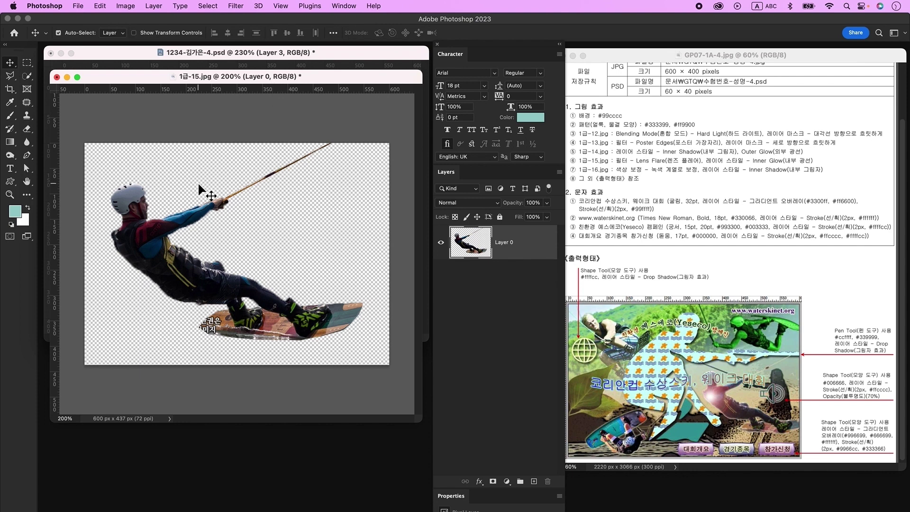
Apply a 50-300mm Zoom Lens Flare at 100% brightness, centred on the rider's upper body.
click(242, 7)
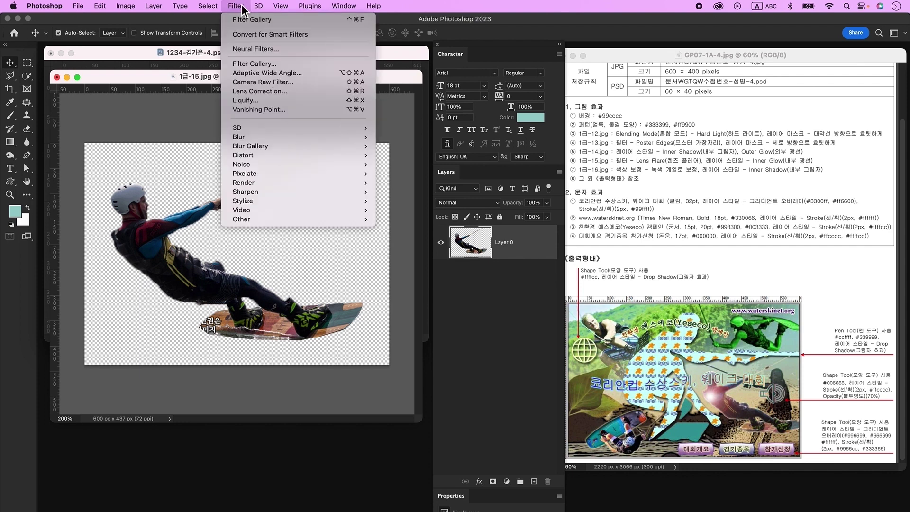
mouse_move(331, 182)
click(404, 243)
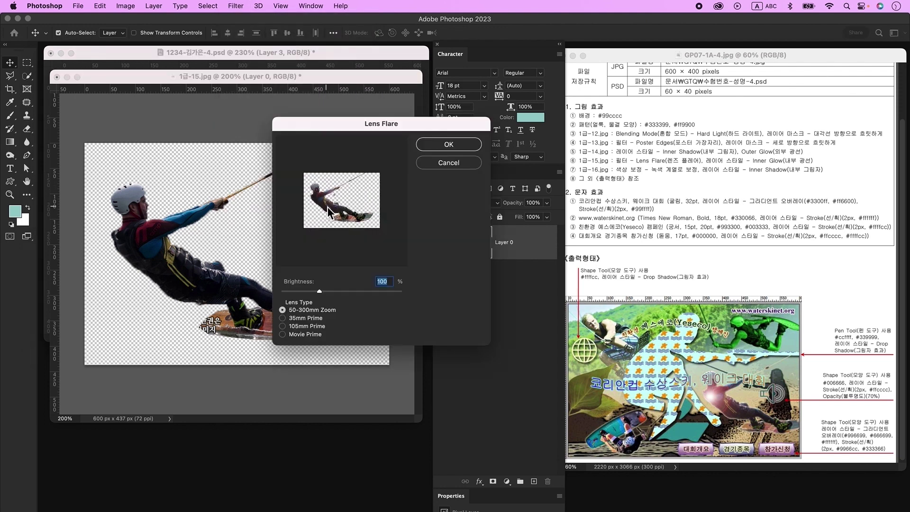
click(332, 194)
click(448, 144)
Copy the flared rider into the poster, scale it down and place it right of centre, overlapping the silhouetted skier.
drag(257, 79, 258, 237)
drag(183, 417, 196, 212)
key(super+t)
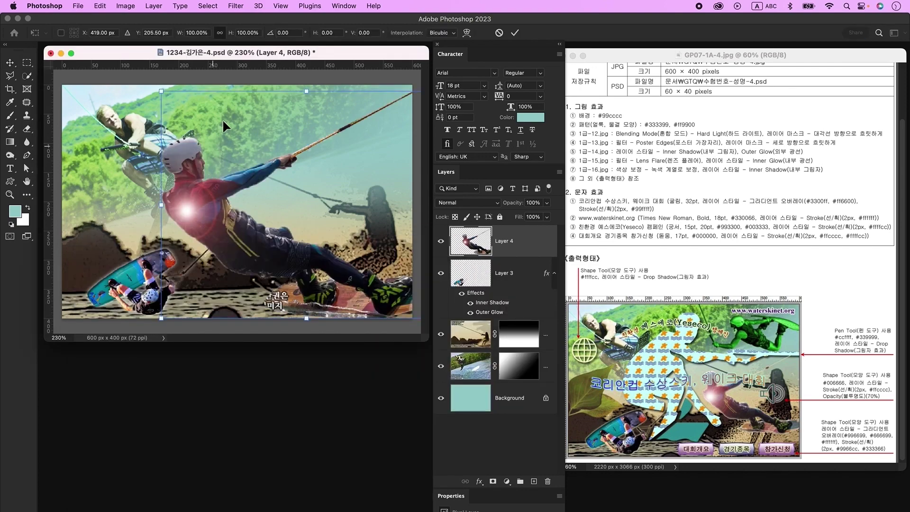
drag(309, 97, 309, 193)
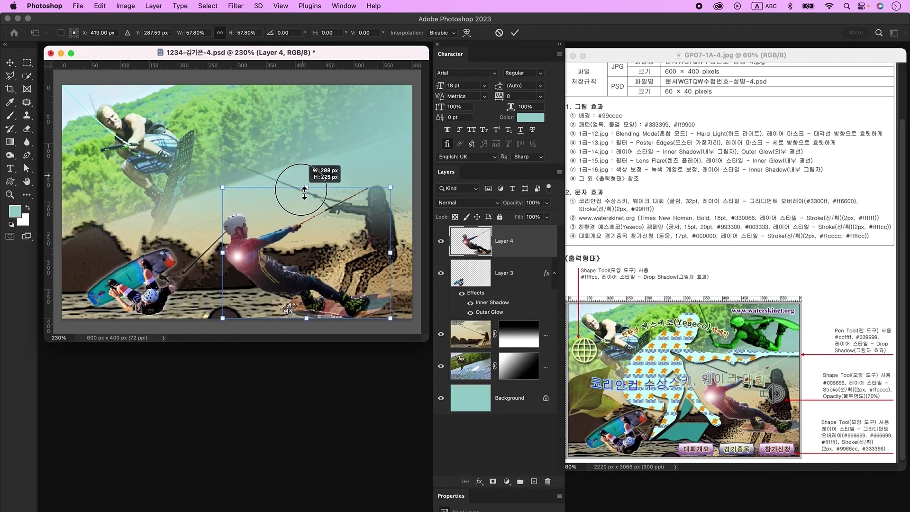
drag(309, 277, 352, 251)
key(Return)
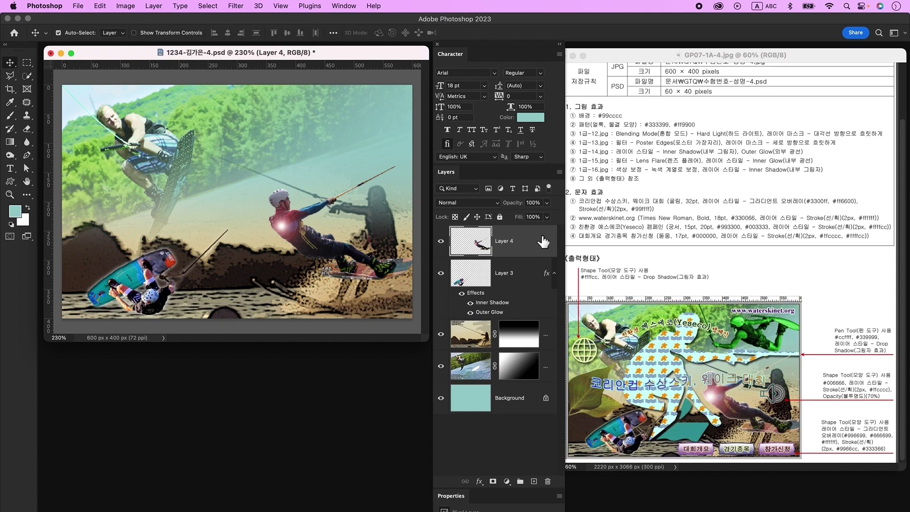
Add an Inner Glow layer style to the flared rider's layer.
double_click(543, 242)
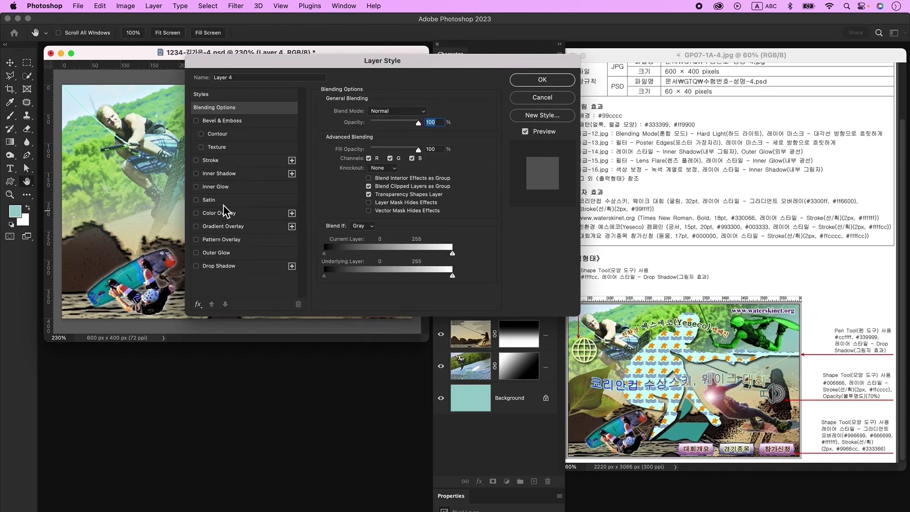
click(232, 189)
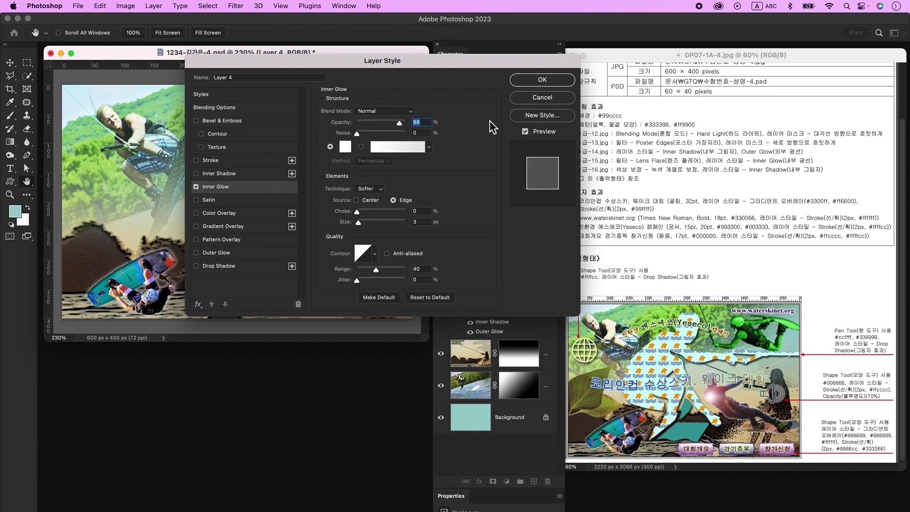
click(540, 81)
Open the photo 1급-16.jpg and unlock its background layer.
key(super+o)
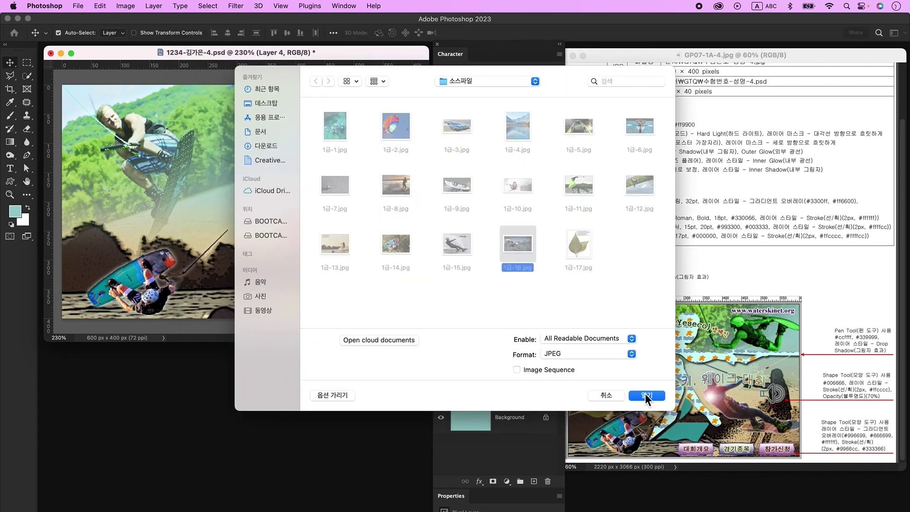
click(645, 395)
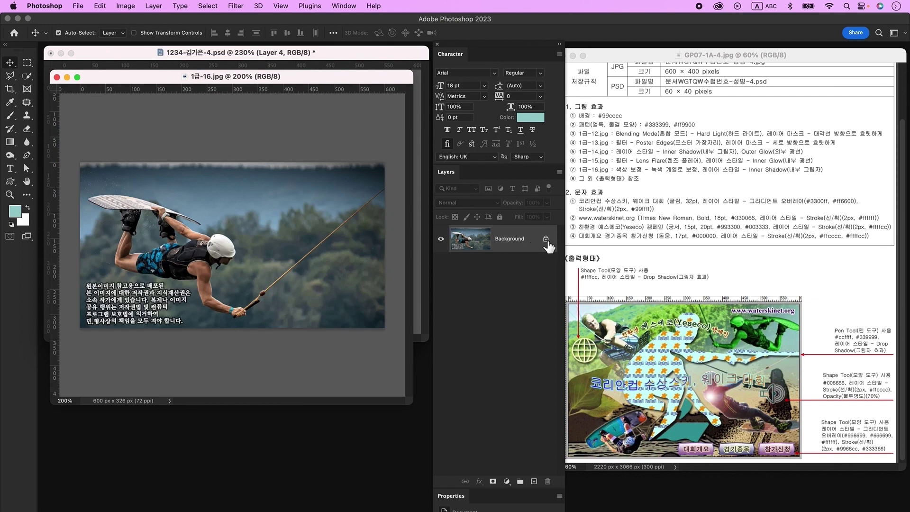
click(546, 239)
Quick-select and delete the background above and below the airborne wakeboarder, up to the tow rope.
key(w)
mouse_move(90, 182)
mouse_down()
mouse_move(153, 176)
mouse_move(224, 197)
mouse_move(231, 209)
mouse_move(250, 208)
mouse_move(267, 225)
mouse_up()
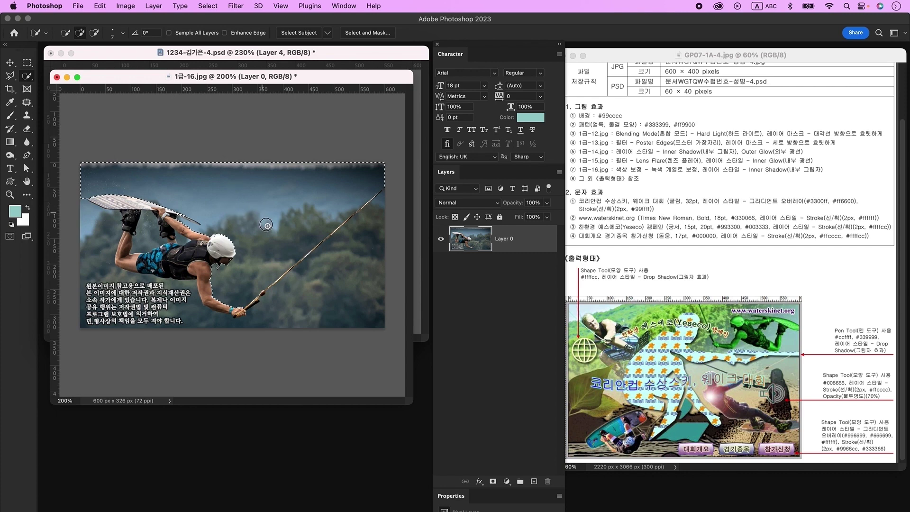
mouse_move(379, 191)
mouse_down()
mouse_move(353, 215)
mouse_move(308, 227)
mouse_move(265, 265)
mouse_up()
key(Delete)
drag(162, 282, 260, 319)
key(Delete)
key(super+d)
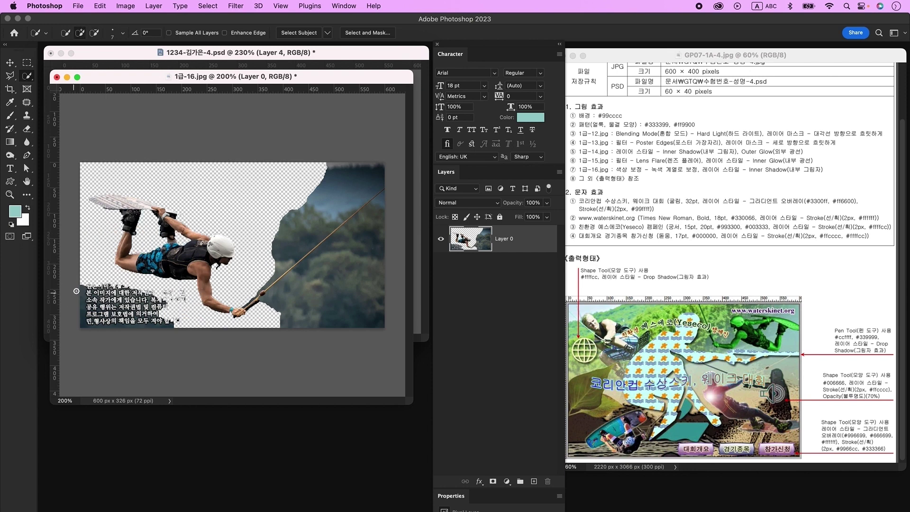
Lasso and delete the copyright text and the leftover background around the rope in the wakeboarder photo.
click(10, 76)
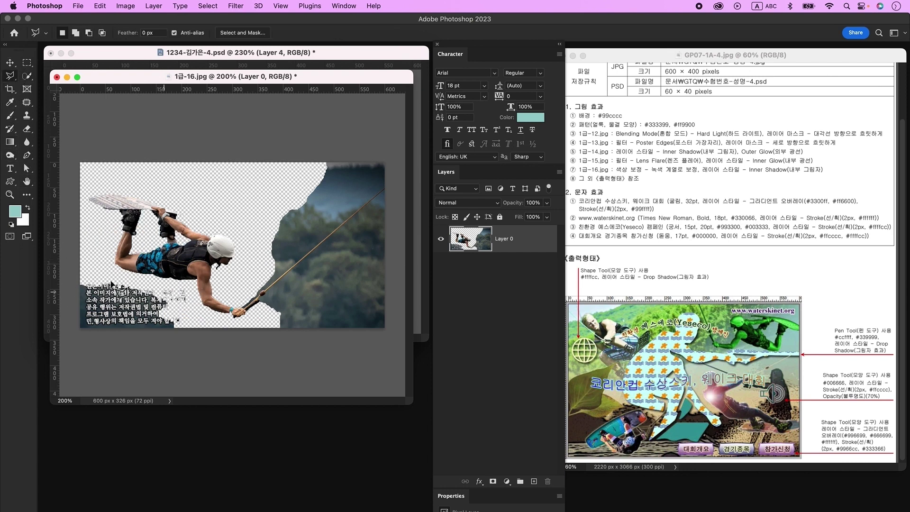
mouse_move(73, 275)
mouse_down()
mouse_move(185, 284)
mouse_move(216, 353)
mouse_up()
key(Delete)
key(super+d)
mouse_move(255, 309)
mouse_down()
mouse_move(410, 216)
mouse_move(256, 326)
mouse_move(259, 228)
mouse_move(263, 301)
mouse_up()
key(Delete)
key(super+d)
key(Delete)
key(super+d)
Copy the cut-out wakeboarder into the poster and close the source photo.
key(v)
drag(122, 76, 155, 240)
mouse_move(235, 421)
mouse_down()
mouse_move(243, 166)
mouse_move(251, 184)
mouse_up()
key(super+w)
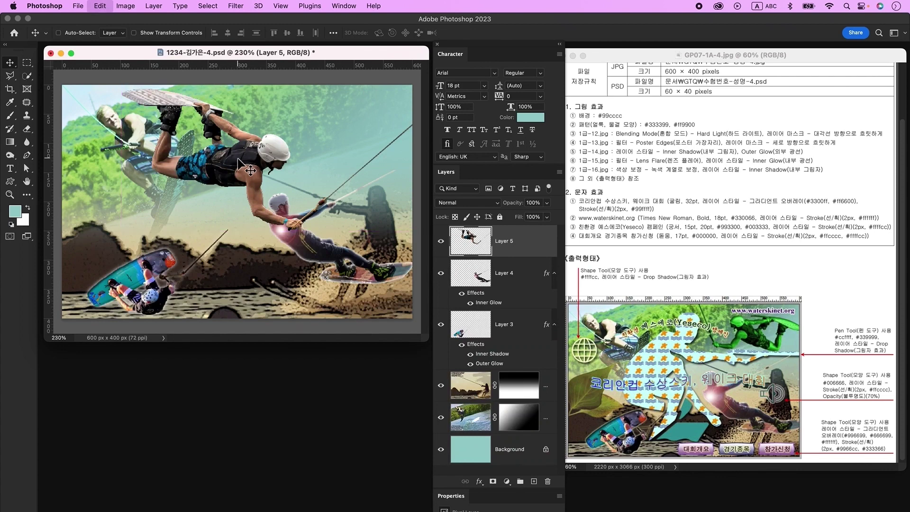
Scale the wakeboarder to about 63%, flip it horizontally, tilt it about 15° and place it in the poster's upper right corner.
key(super+t)
drag(292, 81, 292, 142)
drag(270, 190, 278, 135)
right_click(277, 135)
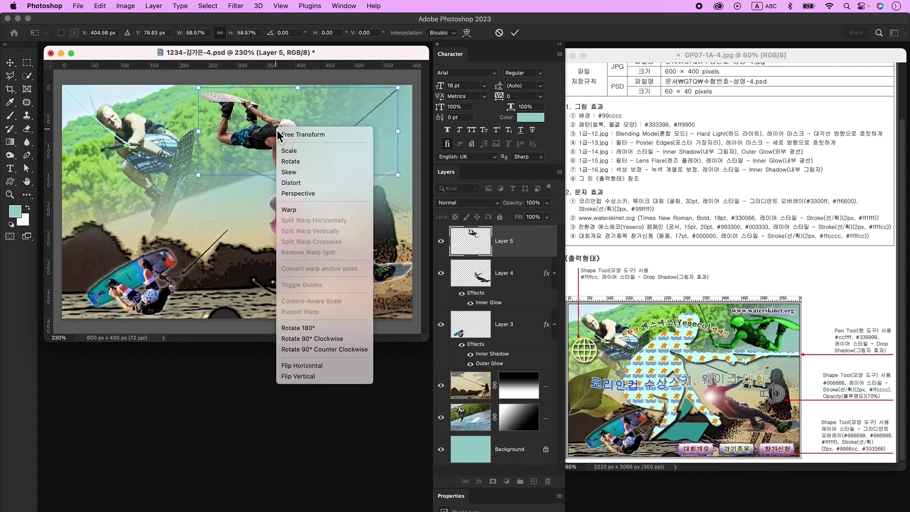
click(331, 367)
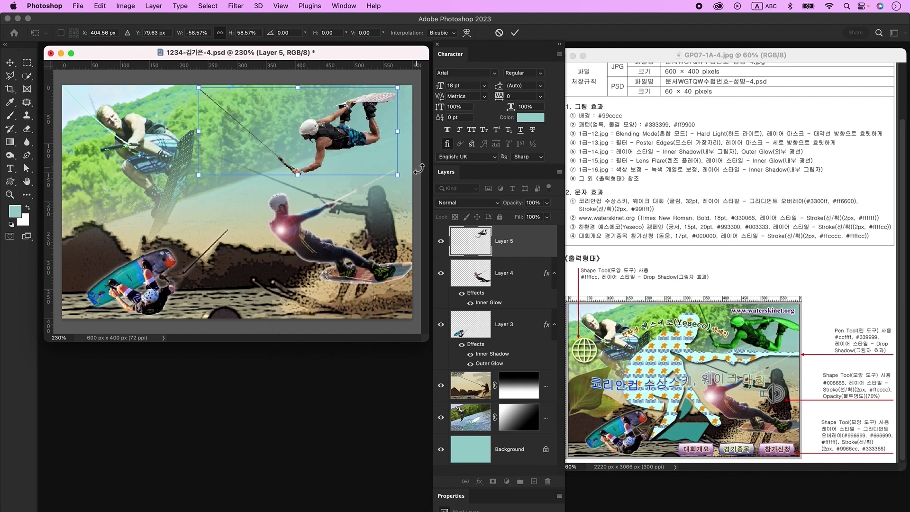
drag(419, 169, 385, 187)
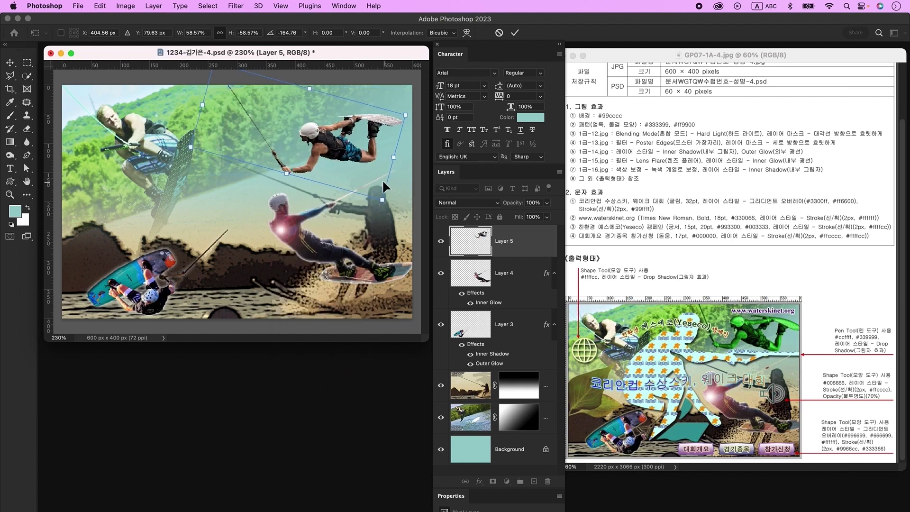
drag(284, 177, 199, 84)
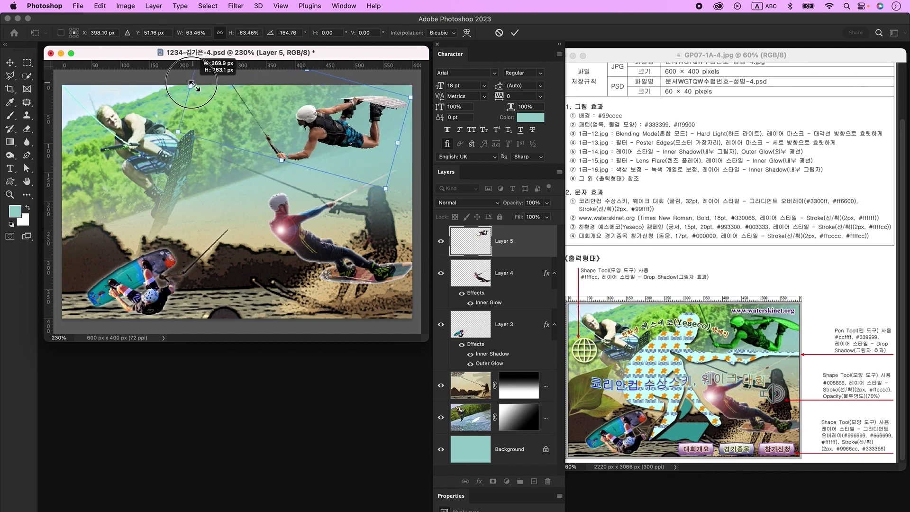
key(Return)
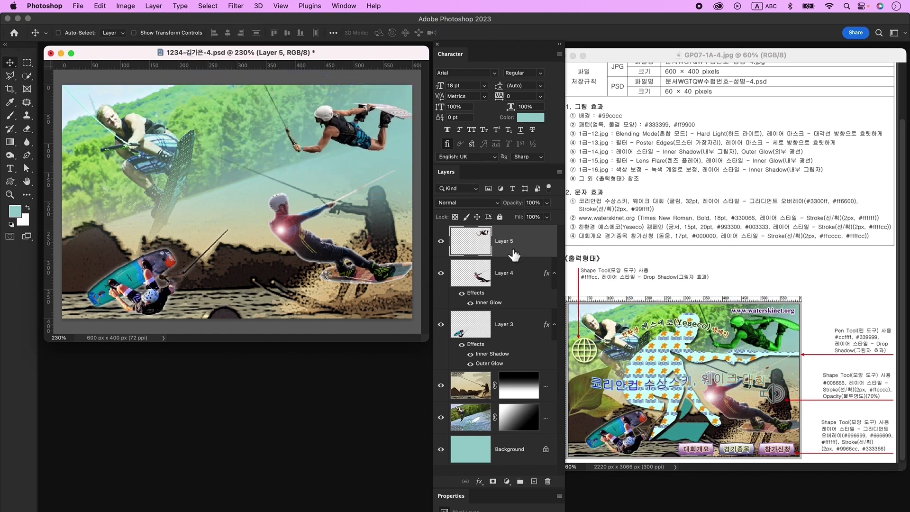
Colorize the wakeboarder vivid green with Hue/Saturation, using hue 119 and a raised saturation.
key(super+u)
drag(526, 50, 579, 92)
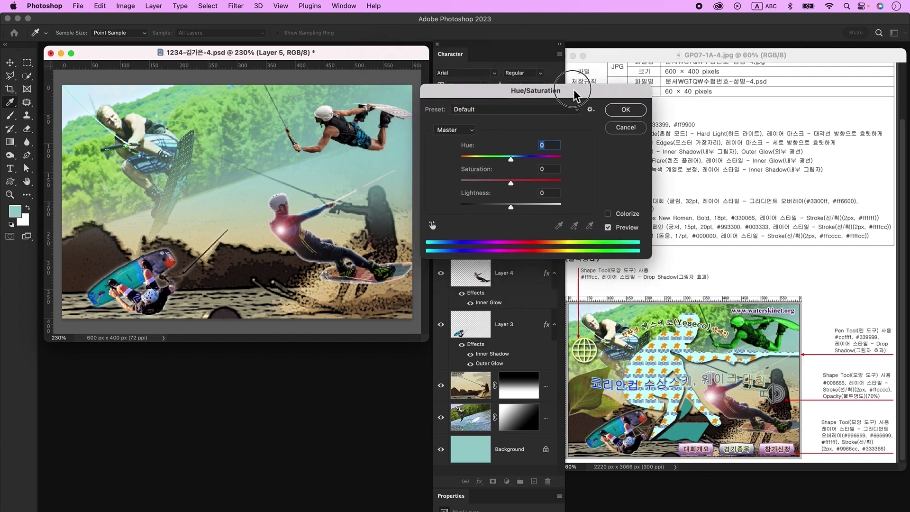
click(621, 215)
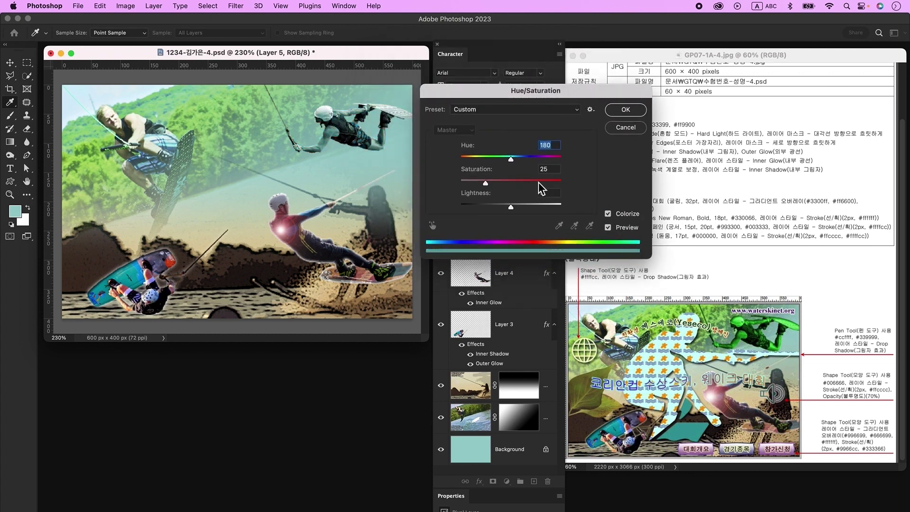
drag(510, 161, 493, 161)
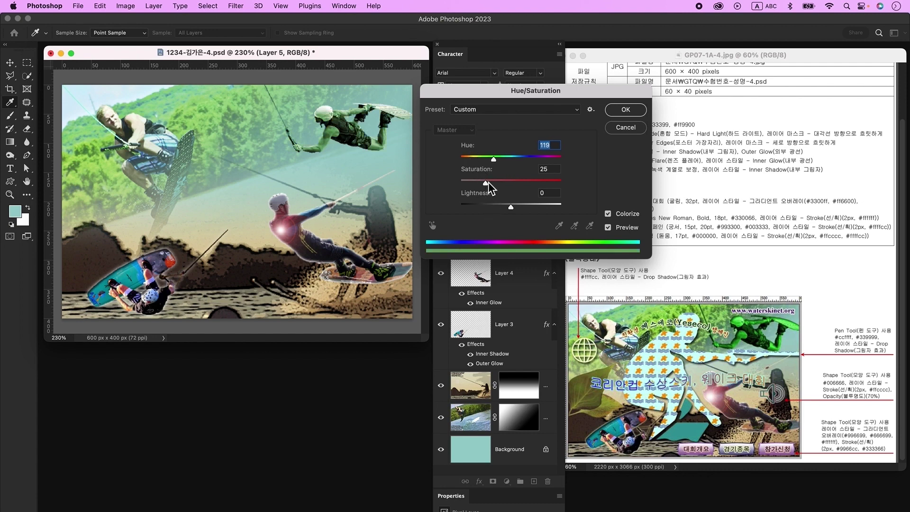
drag(487, 184, 510, 209)
key(Return)
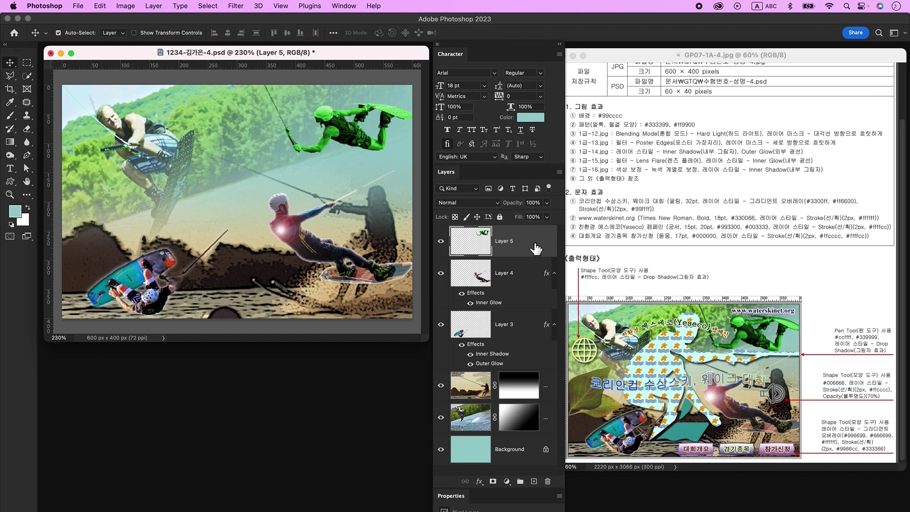
Add an Inner Shadow layer style to the green wakeboarder's layer.
double_click(535, 247)
click(221, 174)
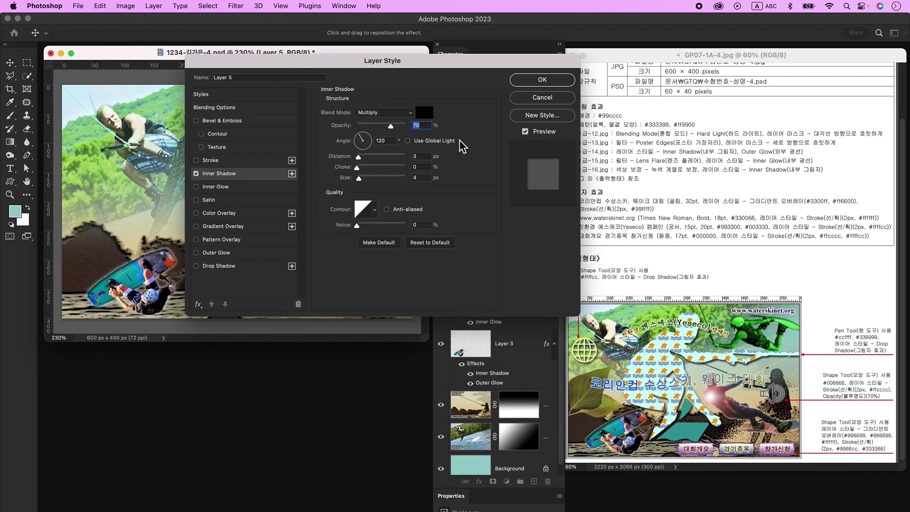
click(542, 79)
Open the leaf photo 1급-17.jpg and unlock its background layer.
key(super+o)
click(645, 394)
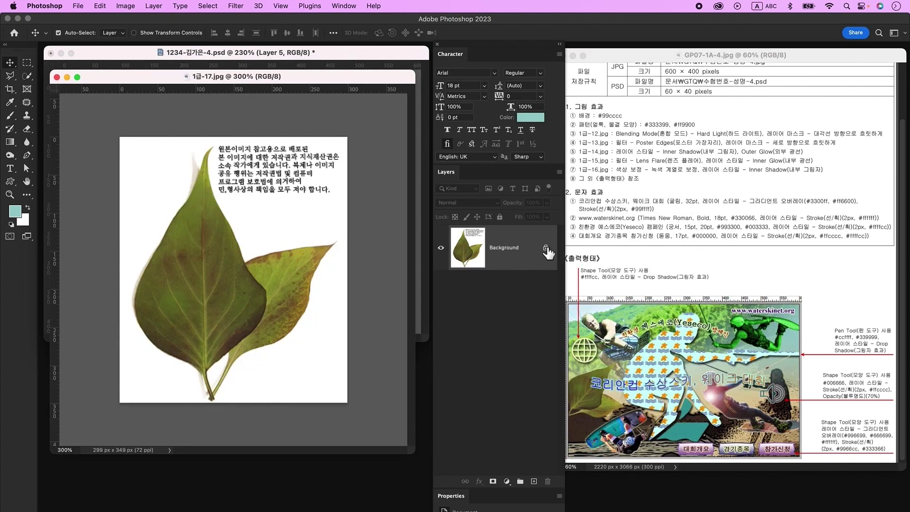
click(546, 248)
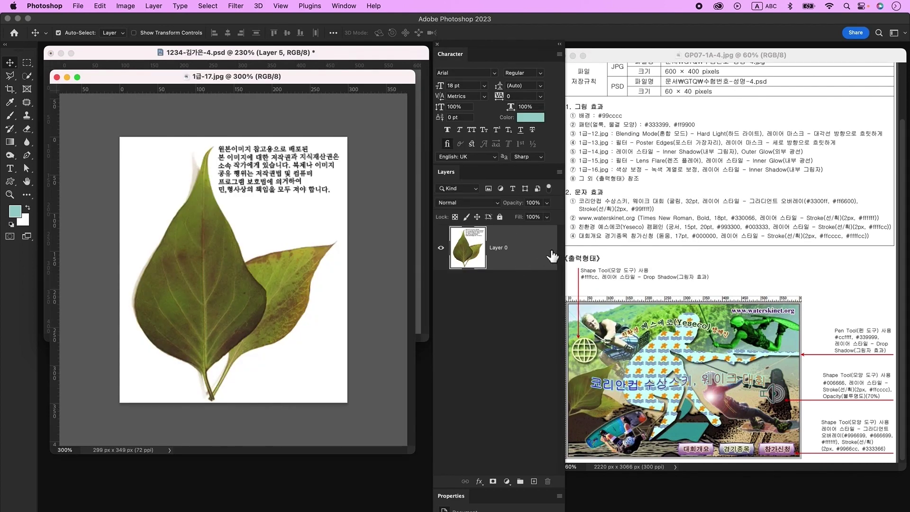
Select the white background around the leaves with the Magic Wand and delete it.
click(27, 76)
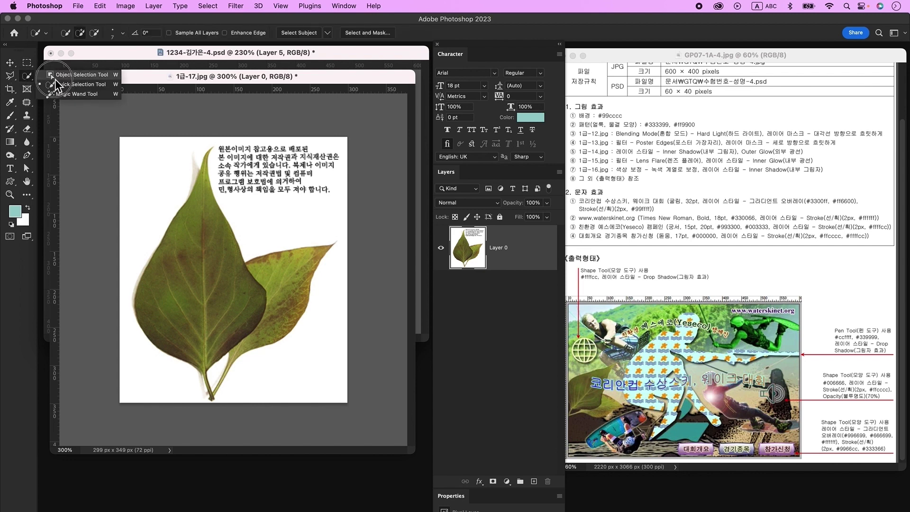
click(73, 94)
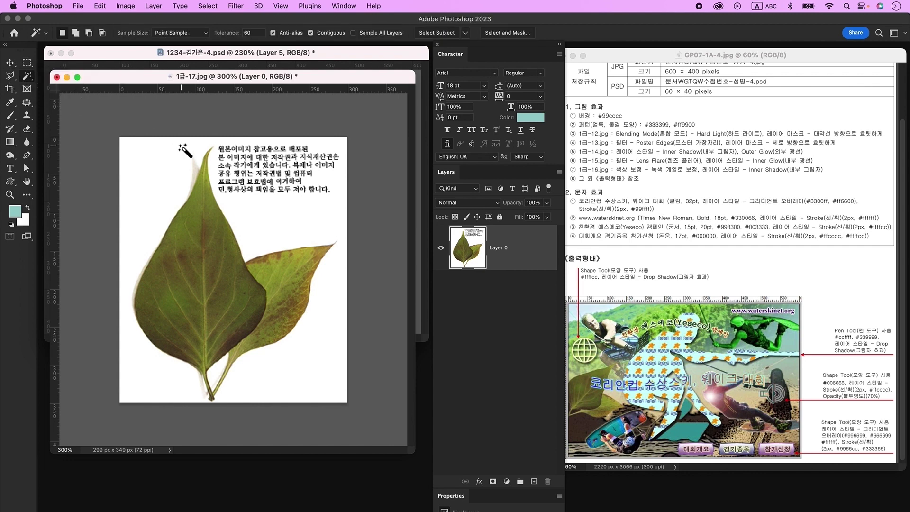
click(154, 170)
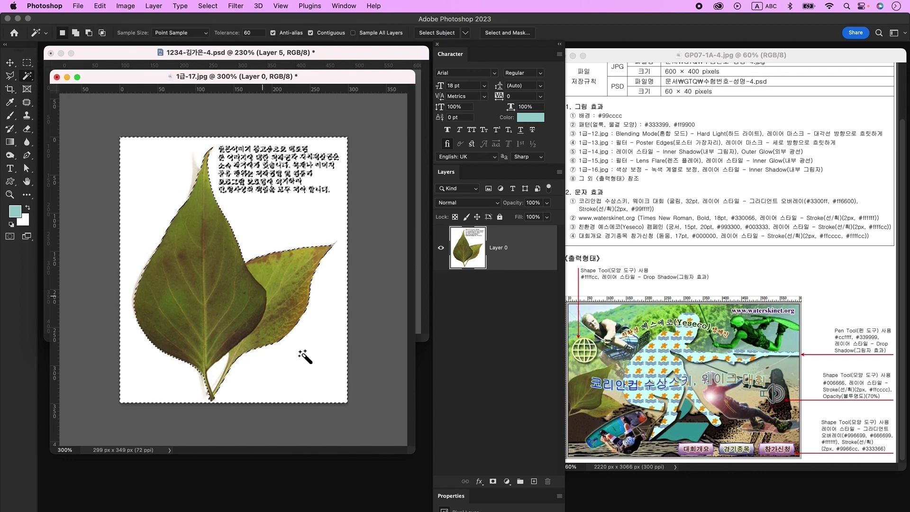
key(Delete)
key(ctrl+d)
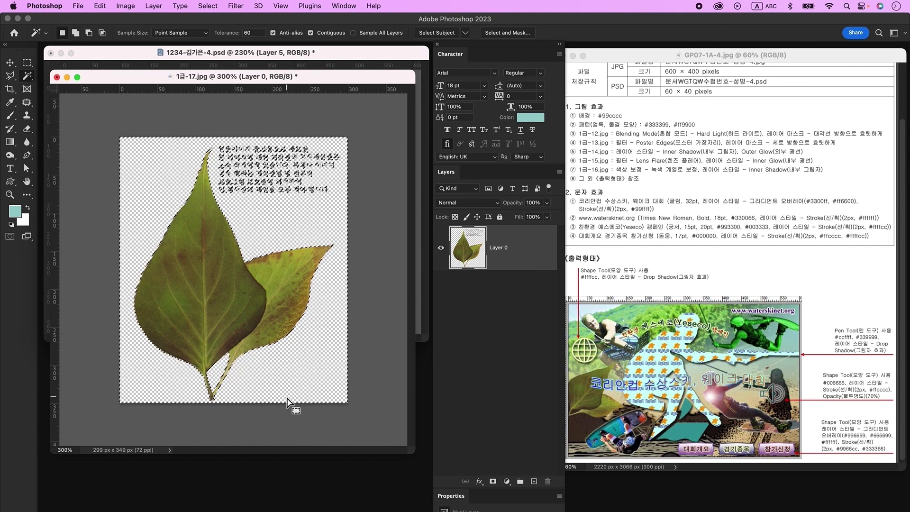
Lasso and delete the remaining copyright text beside the leaves.
click(10, 76)
mouse_move(225, 134)
mouse_down()
mouse_move(216, 166)
mouse_move(215, 154)
mouse_move(218, 201)
mouse_move(225, 134)
mouse_up()
key(Delete)
key(ctrl+d)
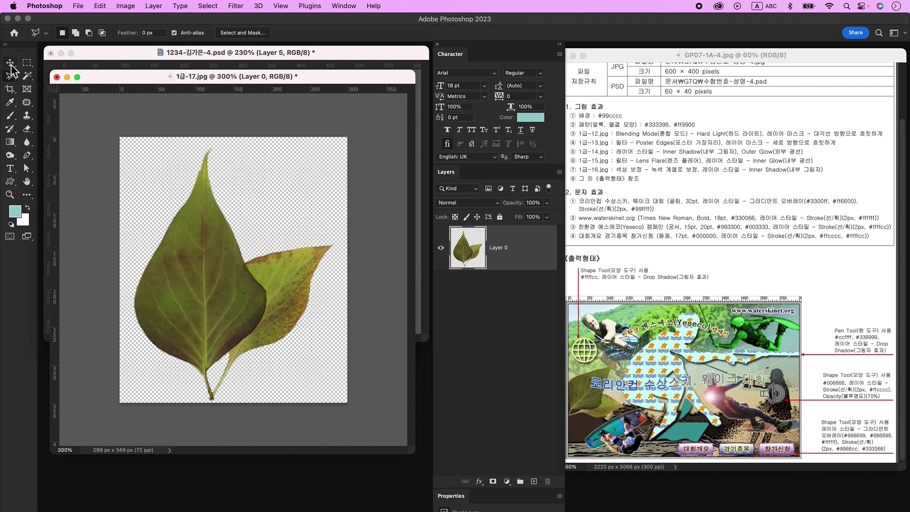
Copy the leaves into the poster, scale them down, rotate them clockwise and place them against the middle of the left edge.
click(10, 62)
drag(164, 84, 250, 160)
drag(300, 380, 216, 204)
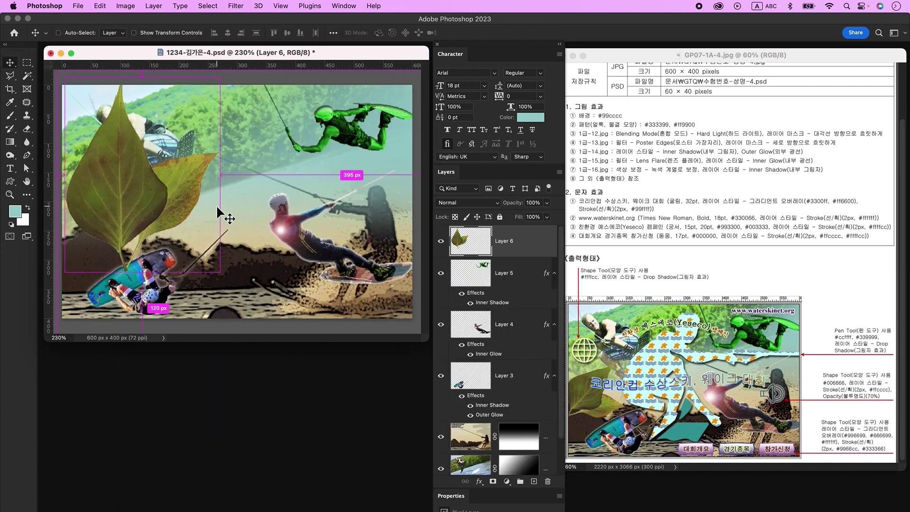
key(ctrl+t)
drag(142, 77, 124, 185)
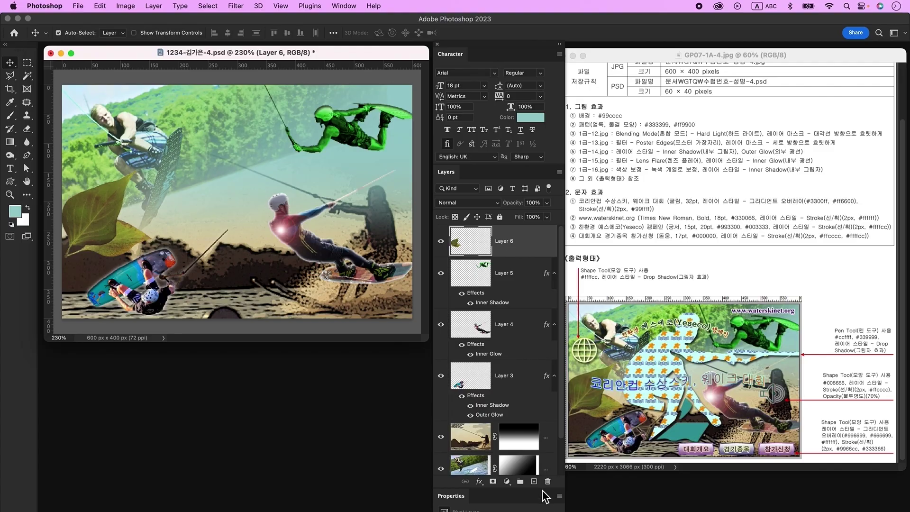
Add the title text "코리안컵 수상스키, 웨이크 대회" on a new layer in the upper part of the poster.
click(534, 481)
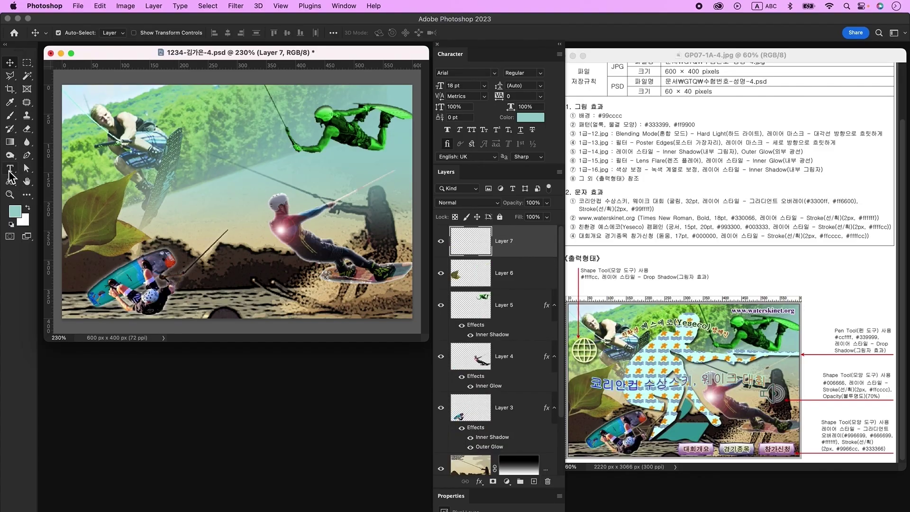
click(10, 171)
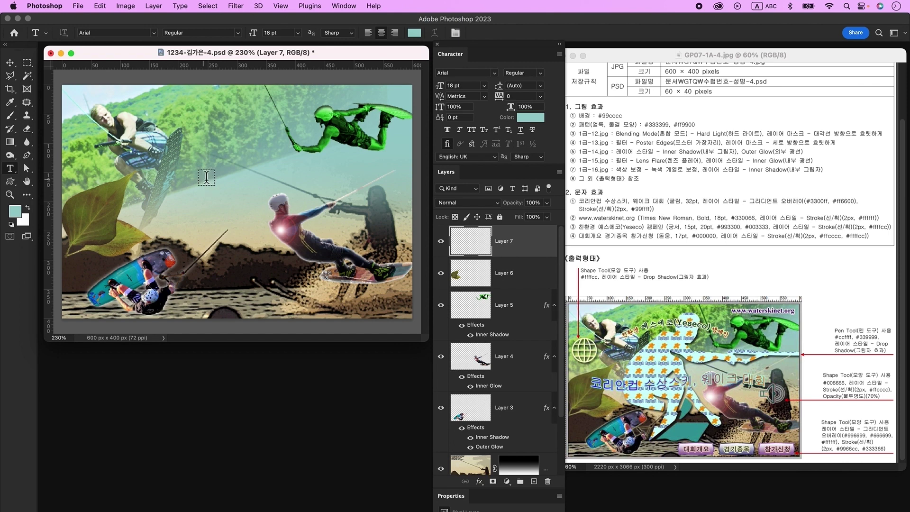
click(207, 153)
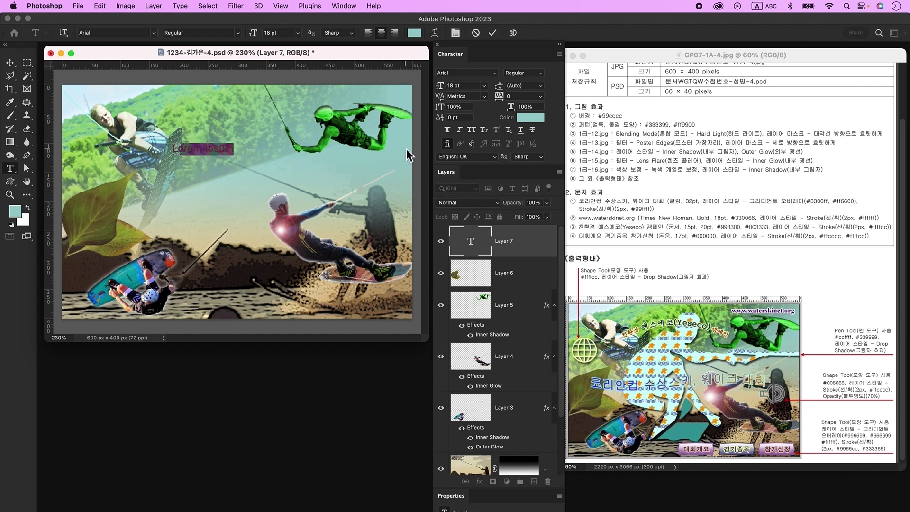
key(BackSpace)
key(ctrl+space)
text(코리안컵 수상스키, 웨이크 대회)
key(ctrl+Return)
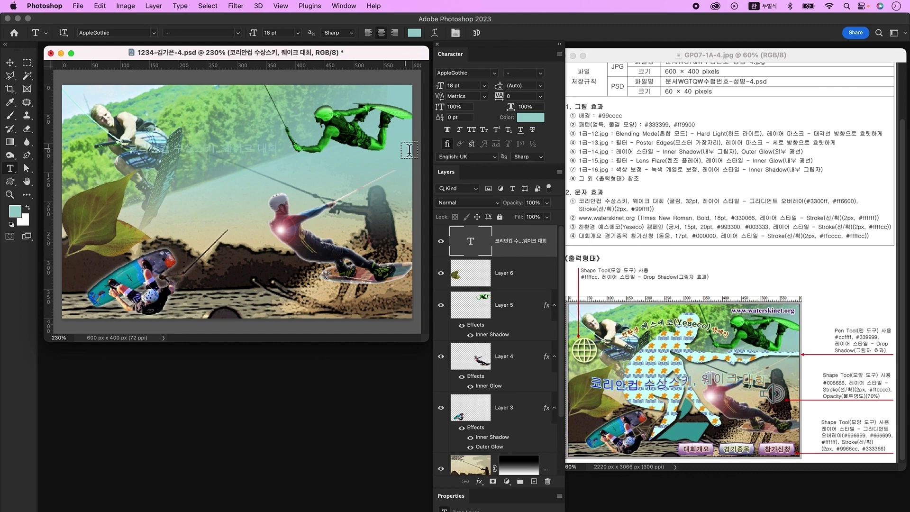
Set the title's font to 조선굴림체 and its size to 32 pt.
click(494, 73)
click(469, 86)
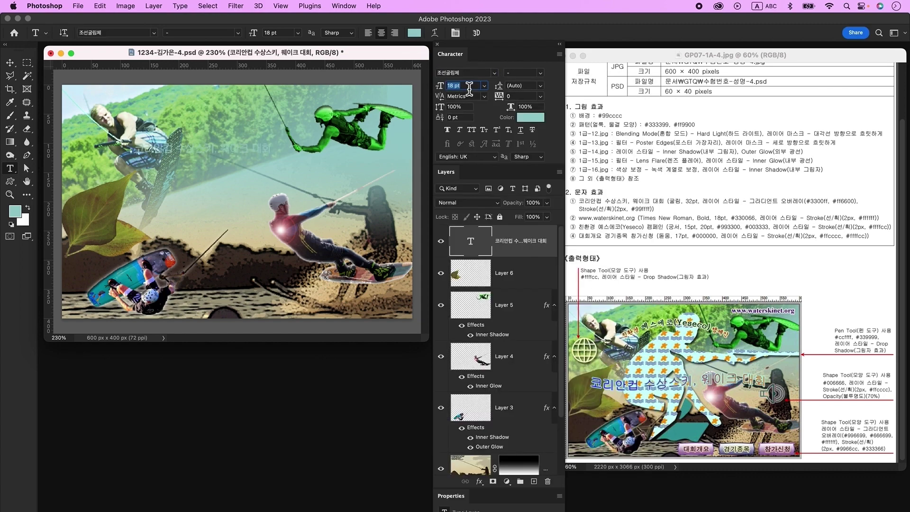
text(32)
key(Tab)
Add a linear Gradient Overlay from #3300ff to #ff6600 at a 0° angle to the title.
double_click(539, 250)
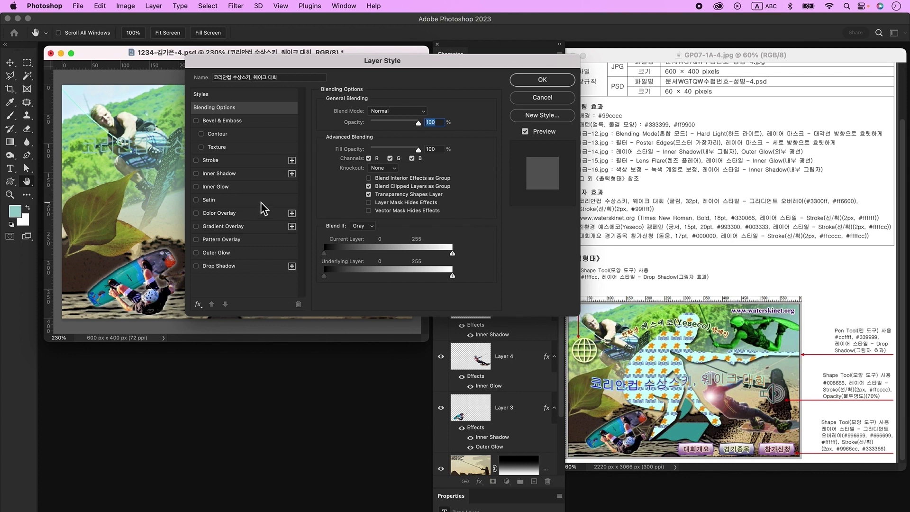
click(239, 226)
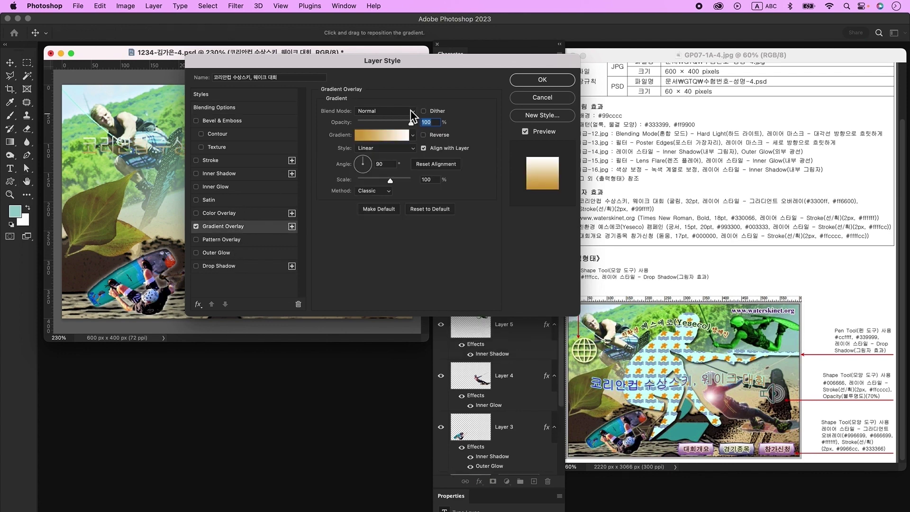
click(391, 137)
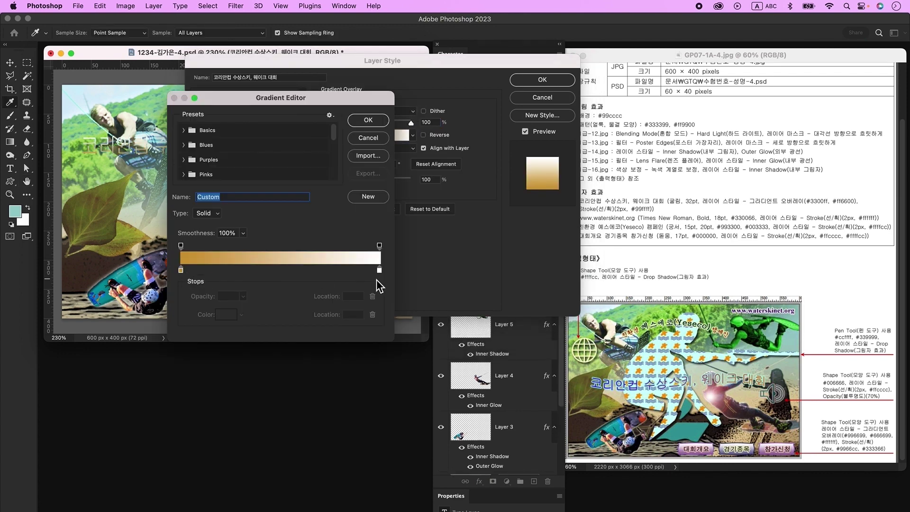
double_click(180, 270)
text(3300ff)
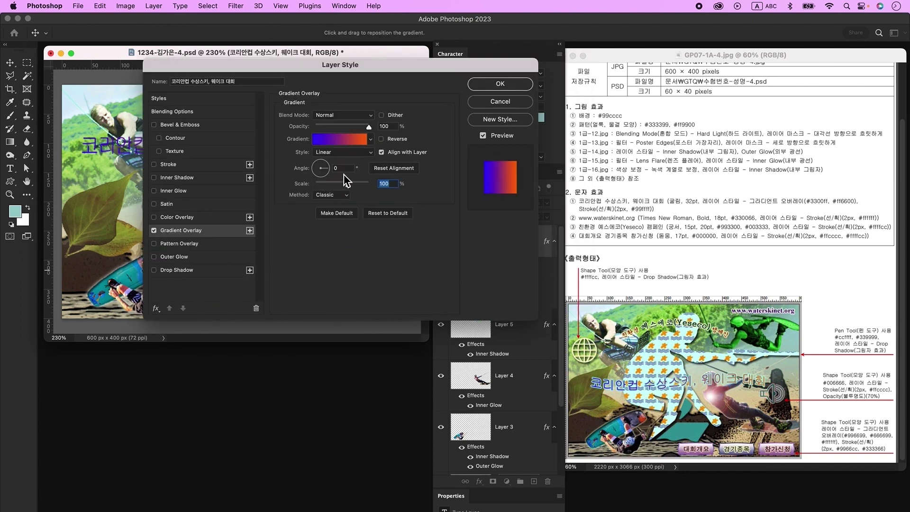
Add a 2 px outside Stroke in #99ffff to the title.
click(170, 165)
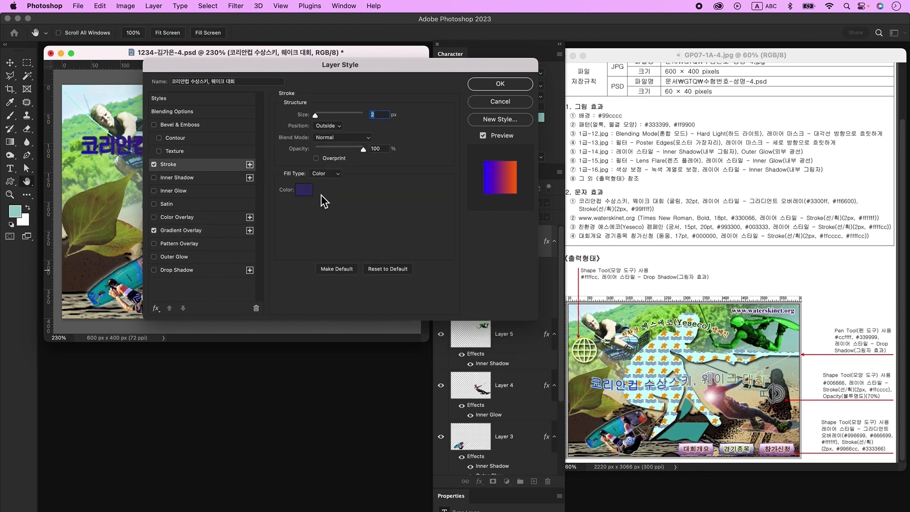
click(304, 189)
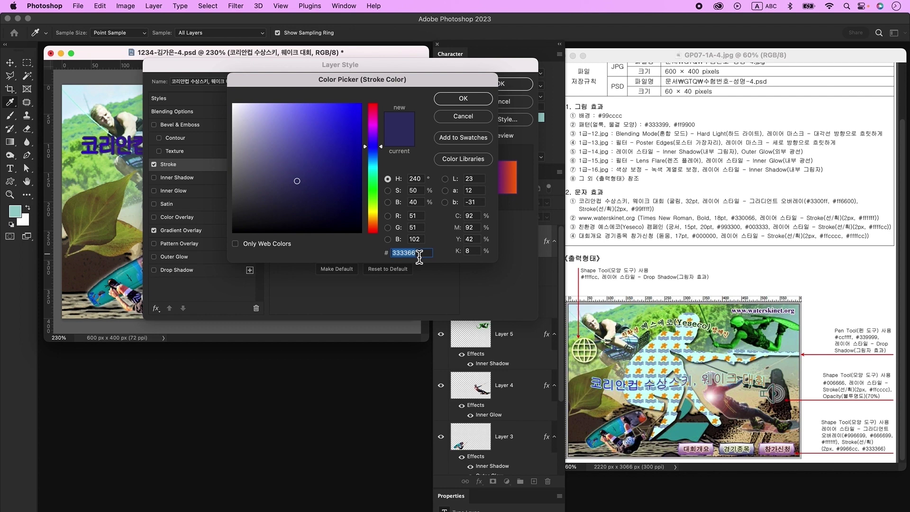
text(99ffff)
key(Return)
key(Return)
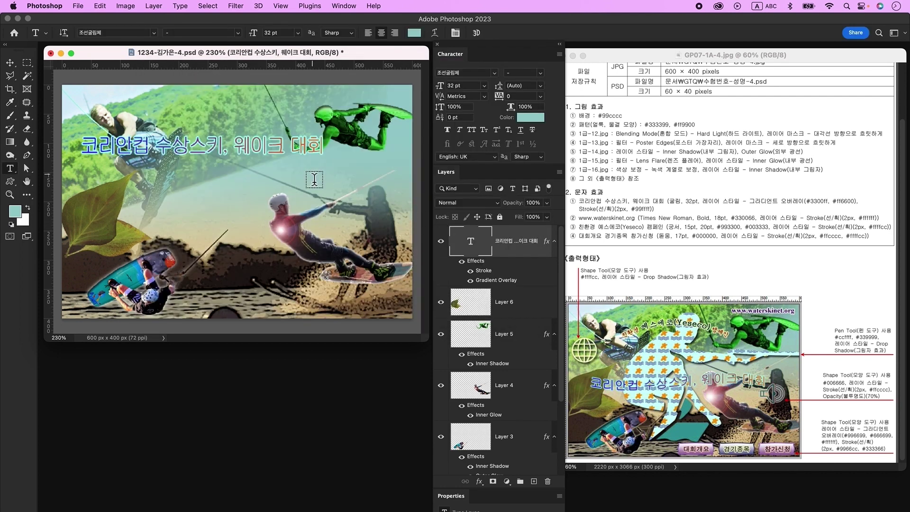
Warp the title with the Flag style using a negative horizontal bend, and move it down to the middle of the poster.
click(437, 35)
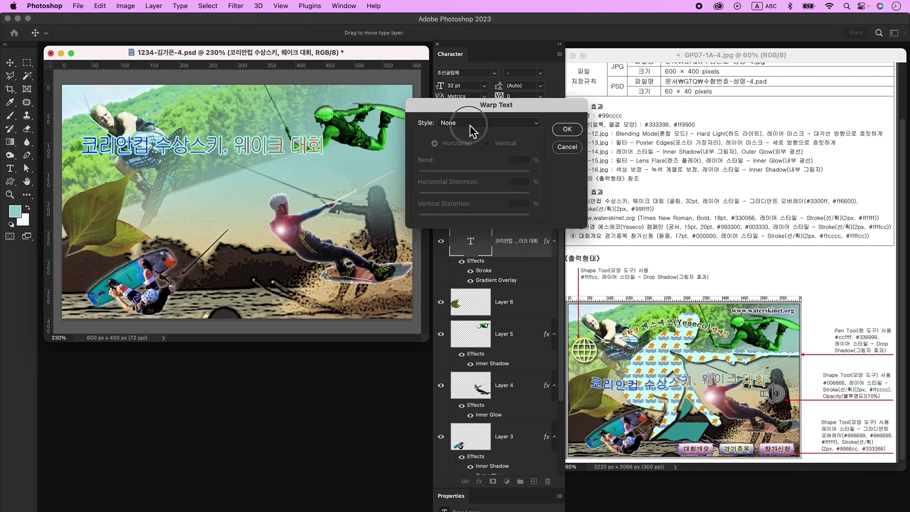
click(470, 125)
click(461, 212)
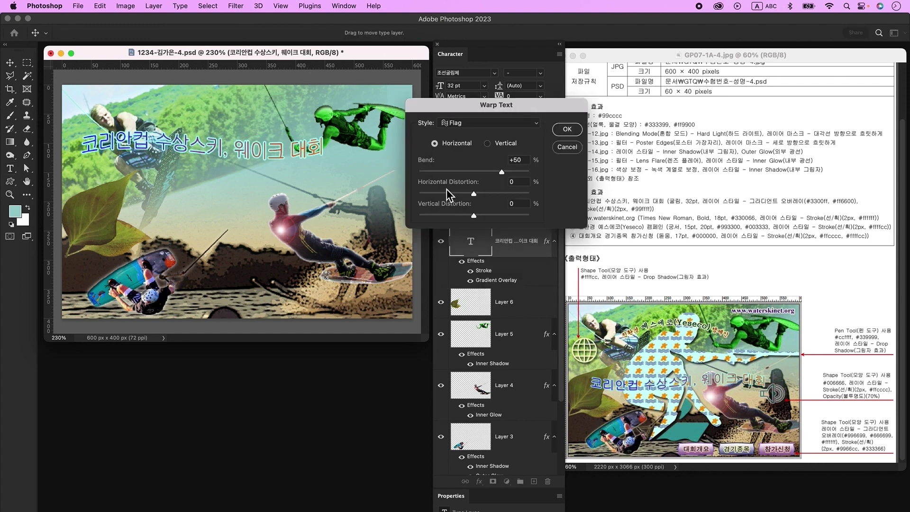
drag(500, 173, 445, 177)
key(Return)
click(10, 64)
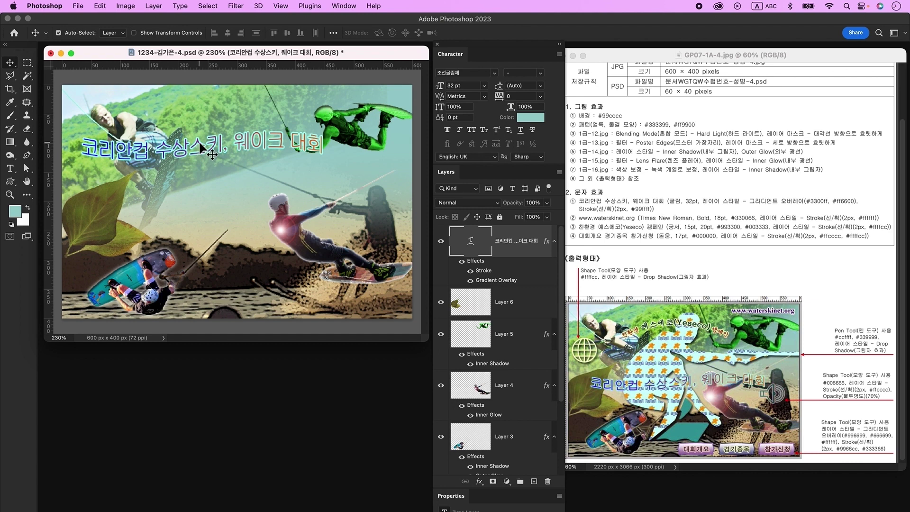
drag(204, 151, 221, 215)
click(534, 481)
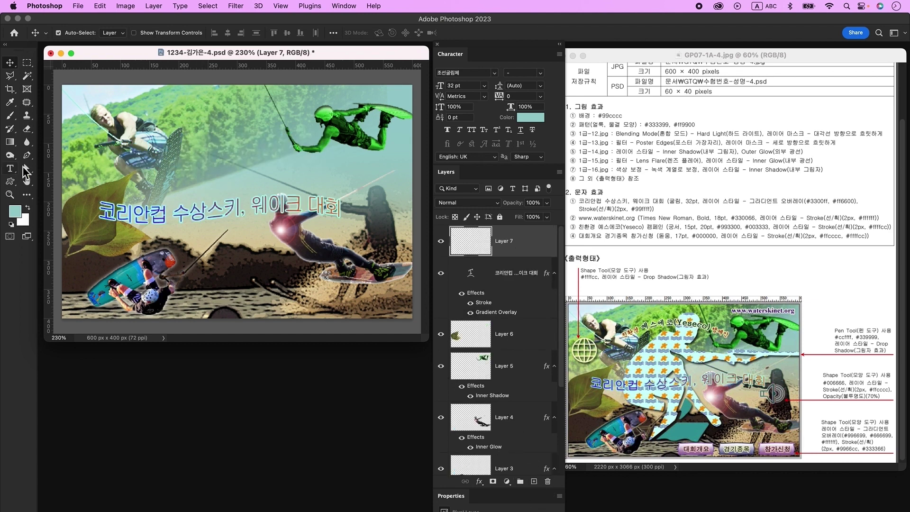
click(9, 168)
click(194, 159)
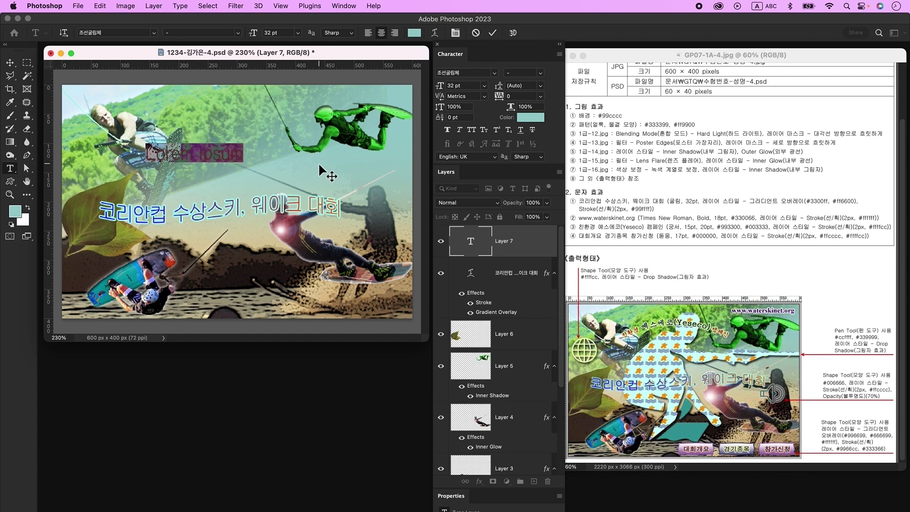
text(www.waterskinet.org)
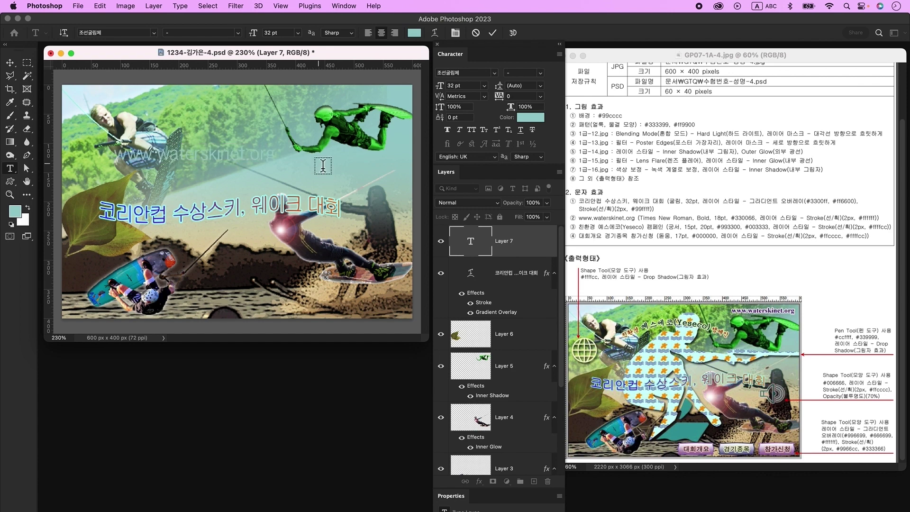
key(super+Return)
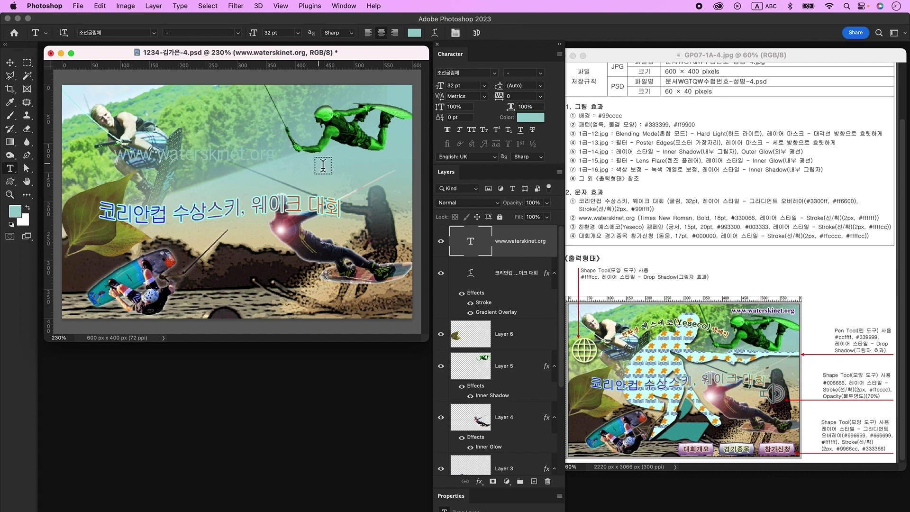
Format the web address in Times New Roman Bold at 18 pt with the text colour #330066.
click(483, 76)
text(Times New Roman)
key(Return)
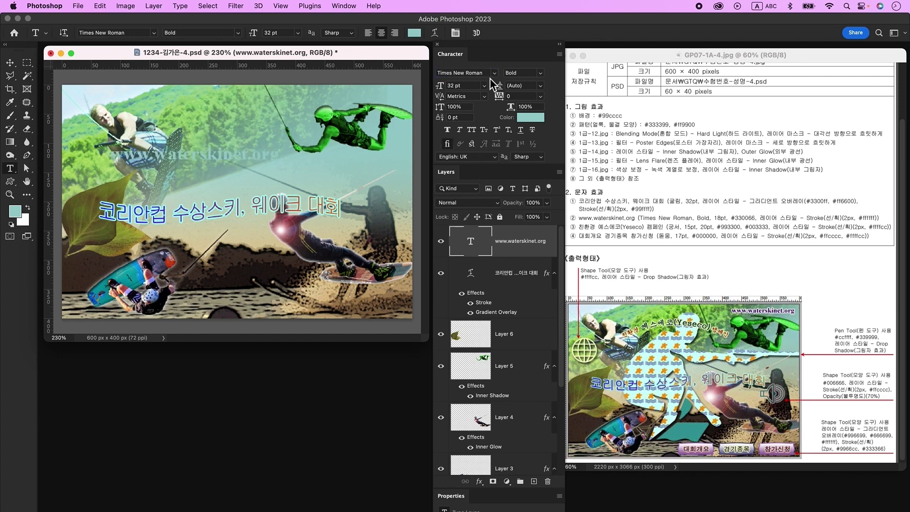
text(18)
key(Tab)
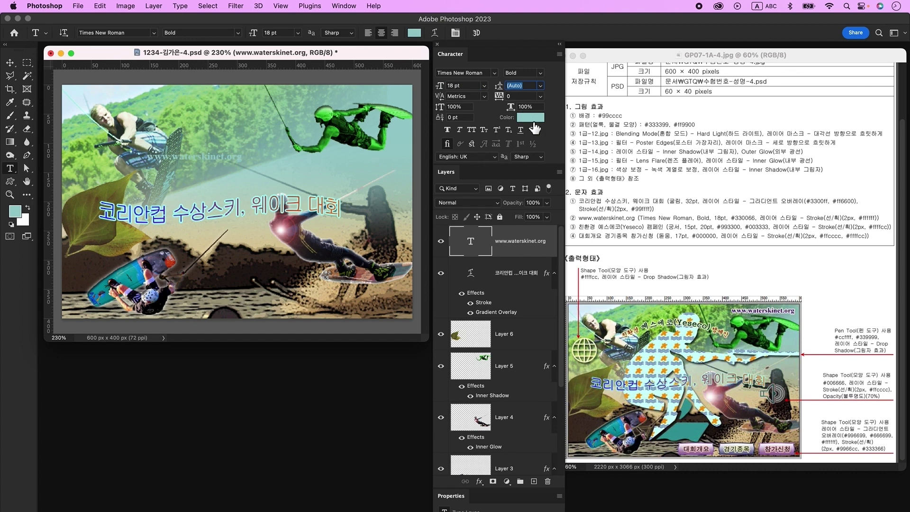
click(533, 118)
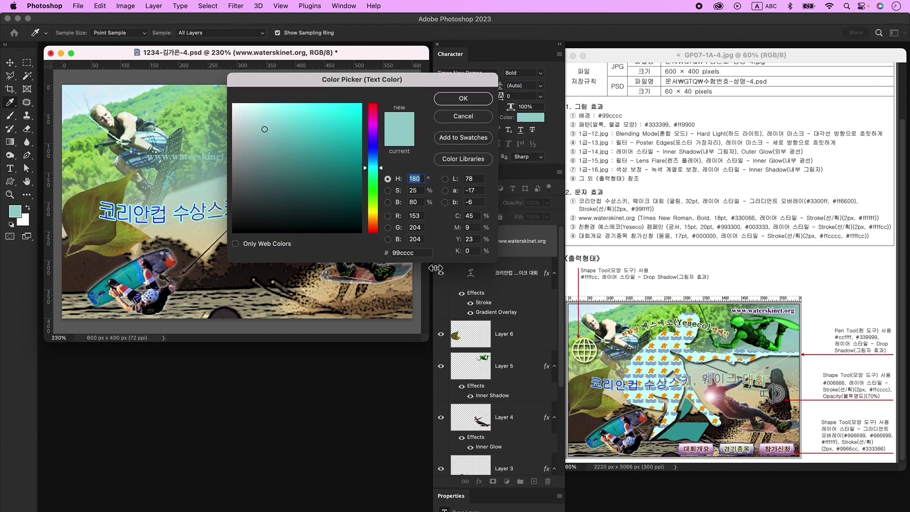
double_click(418, 253)
text(330066)
key(Return)
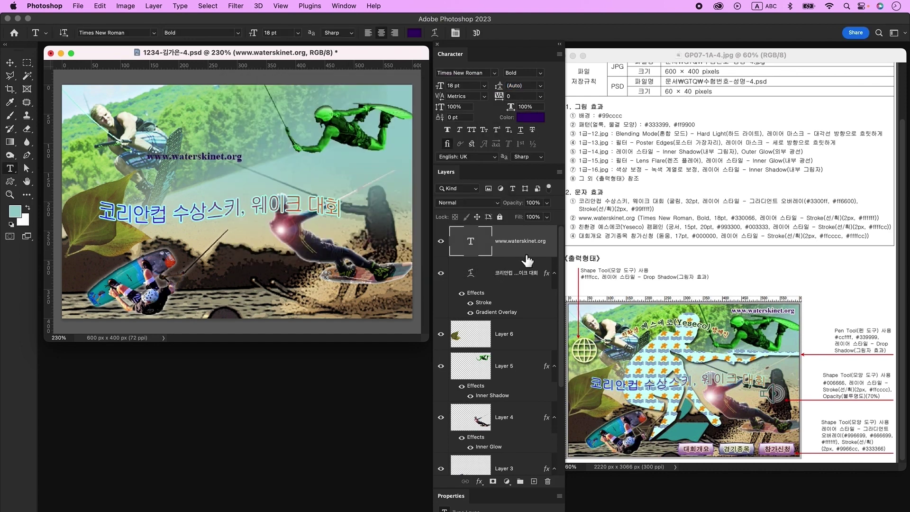
Add a 2 px outside Stroke in #ffffff to the web address and move it into the poster's upper-right corner.
double_click(535, 251)
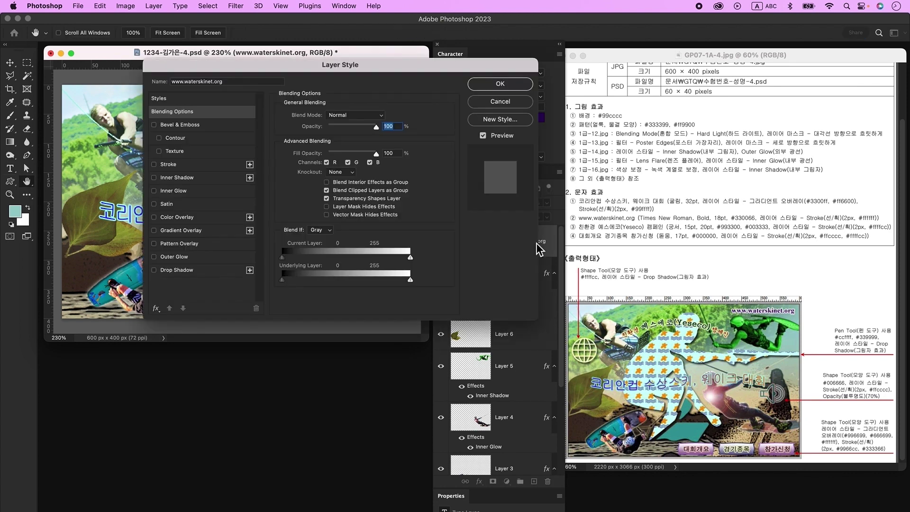
click(214, 164)
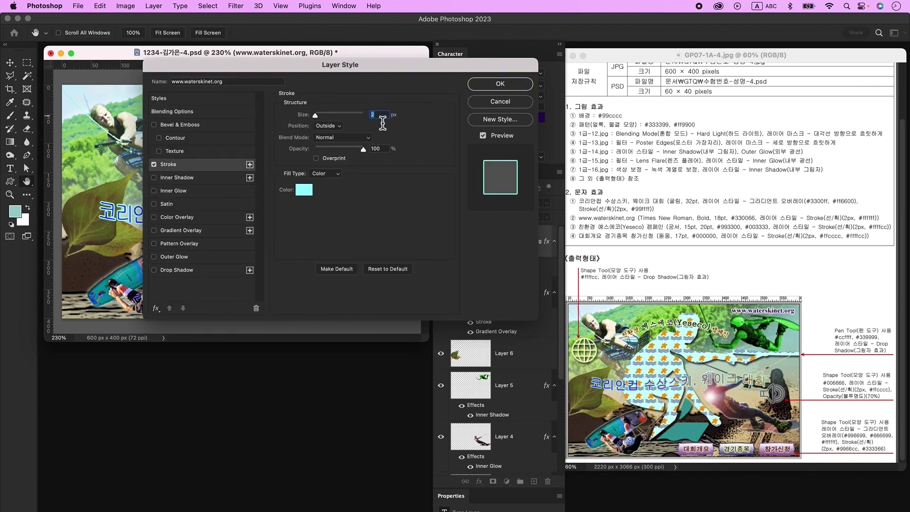
click(304, 191)
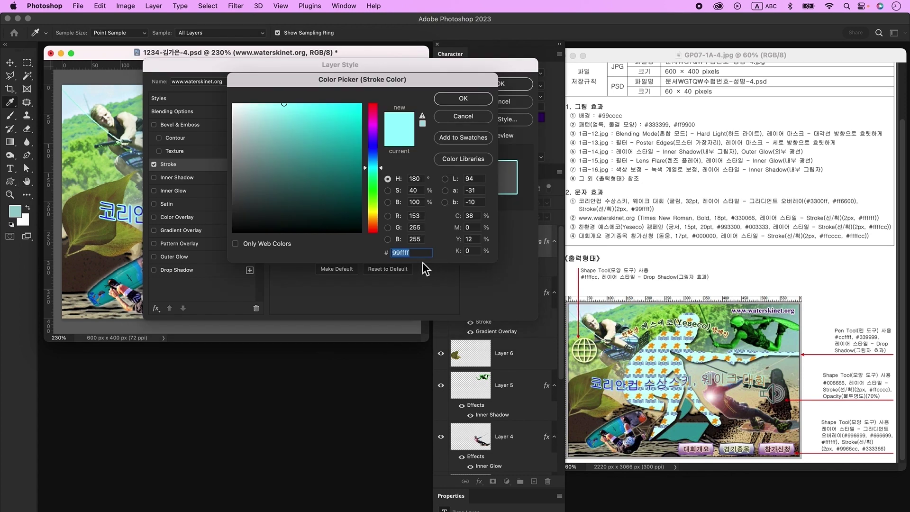
key(Return)
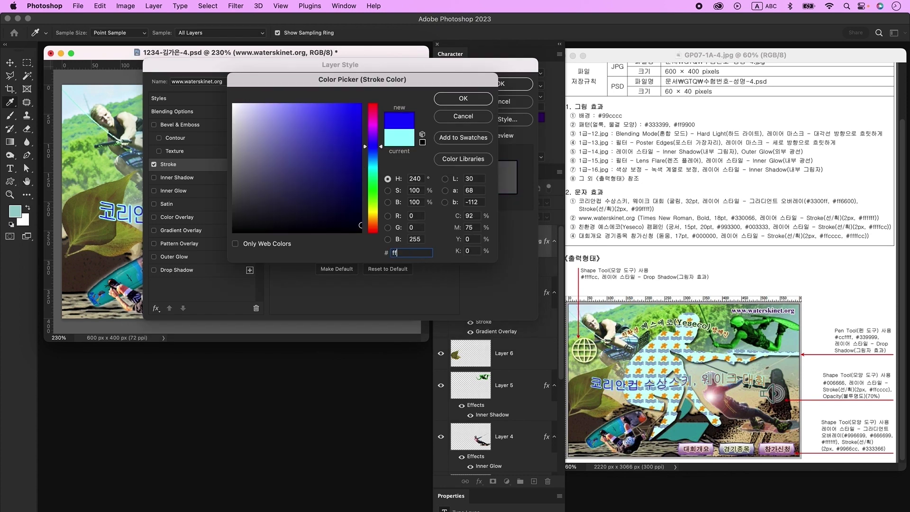
key(Return)
click(10, 63)
drag(168, 160, 339, 91)
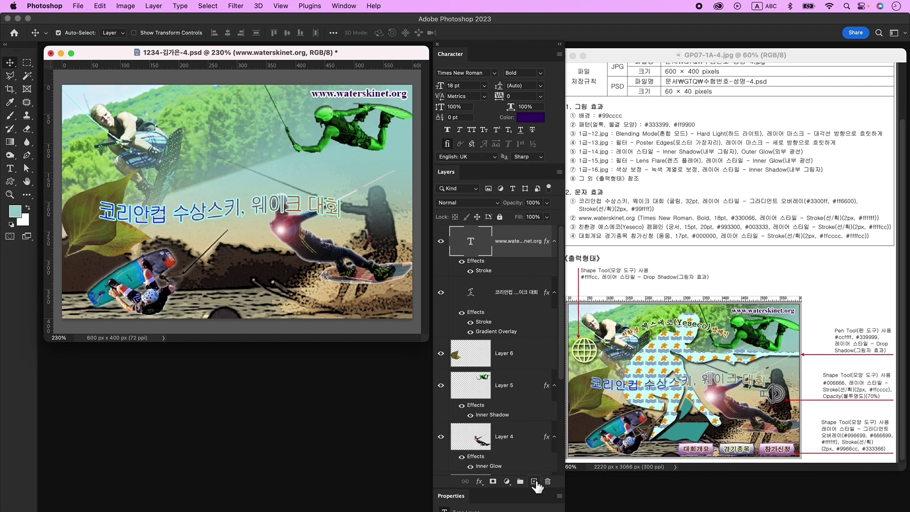
Add the text "친환경 예스에코(Yeseco) 캠페인" on a new layer in the upper part of the poster.
click(533, 481)
click(10, 170)
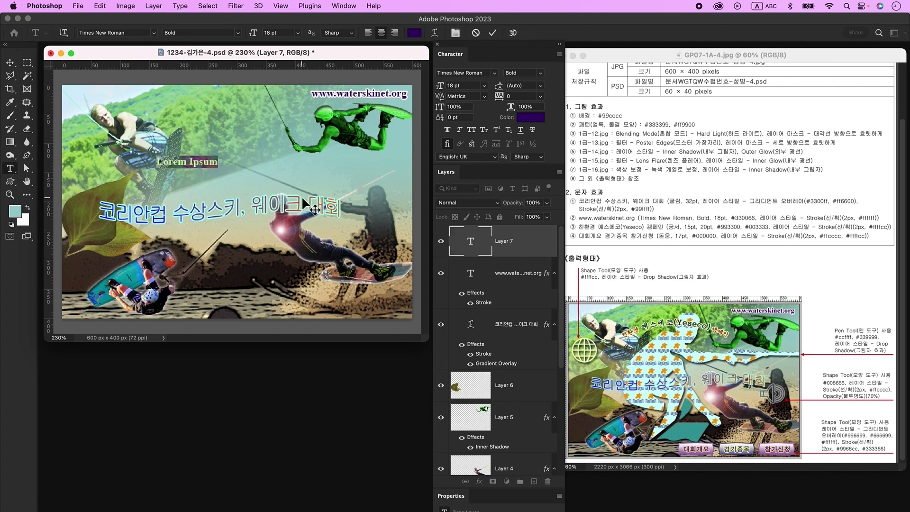
key(ctrl+space)
text(친환경 예스에코()
key(ctrl+space)
text(Yeseco))
key(ctrl+space)
text(캠페인)
key(super+Return)
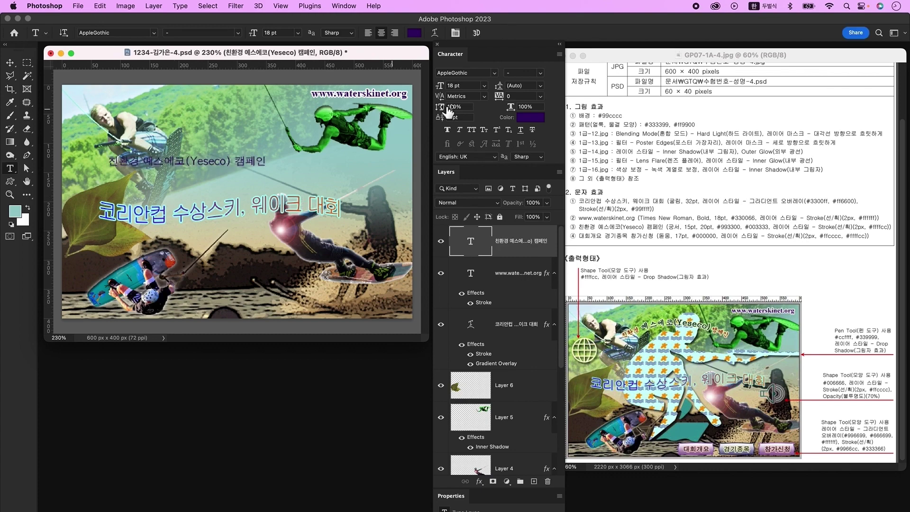
Set the campaign text's font to 조선궁서체 at 15 pt, with the "예스에코(Yeseco)" part at 20 pt.
click(496, 76)
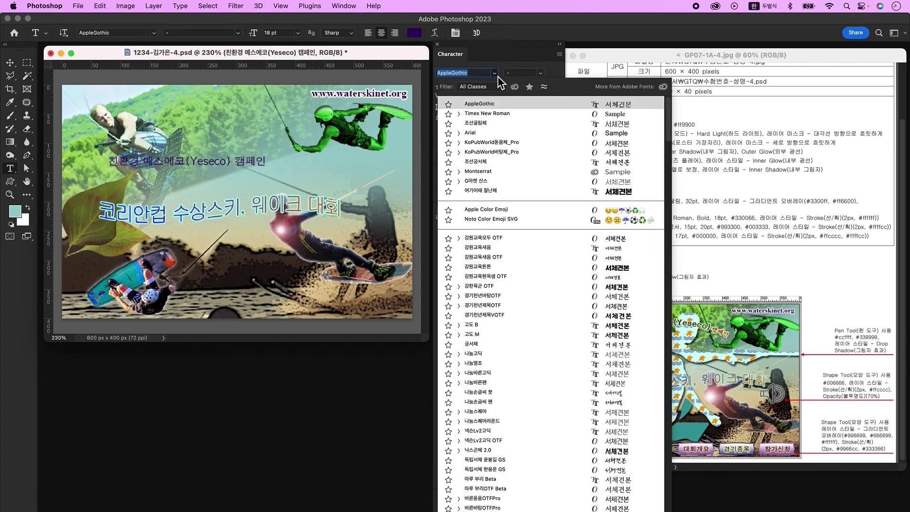
click(493, 163)
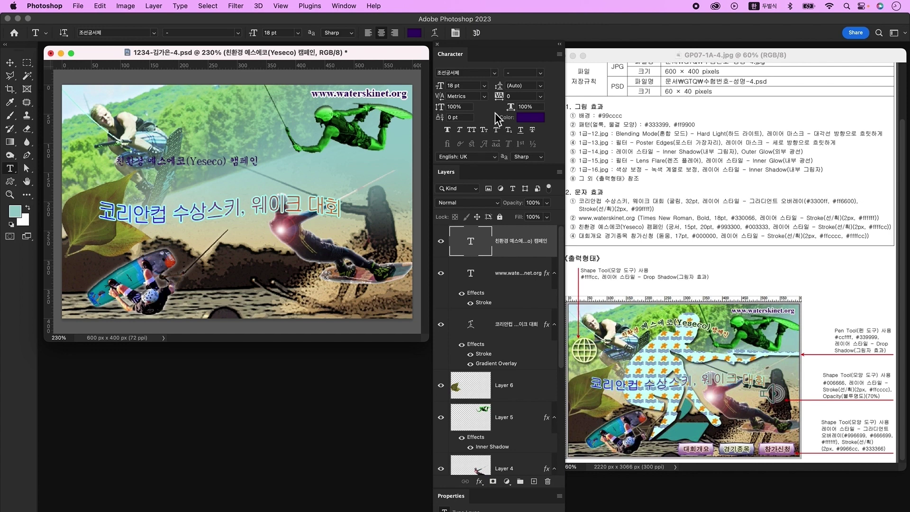
text(15)
key(Return)
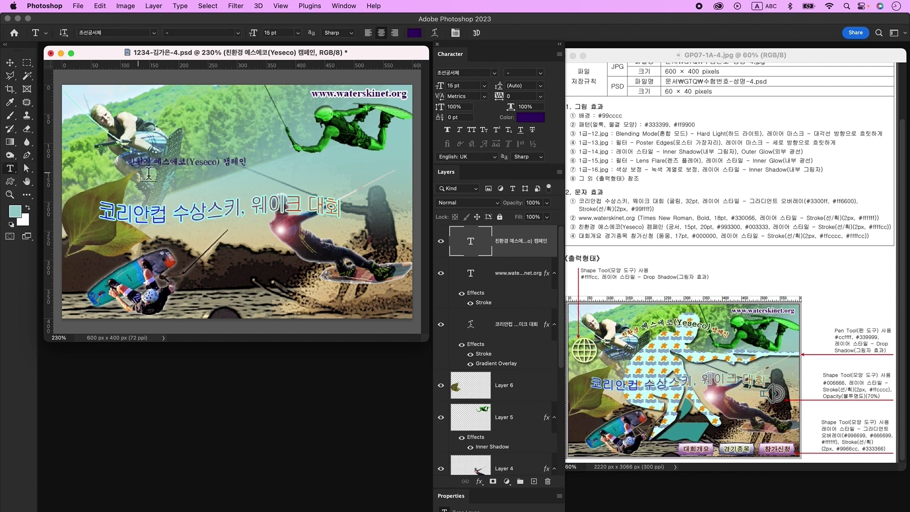
drag(159, 167, 221, 170)
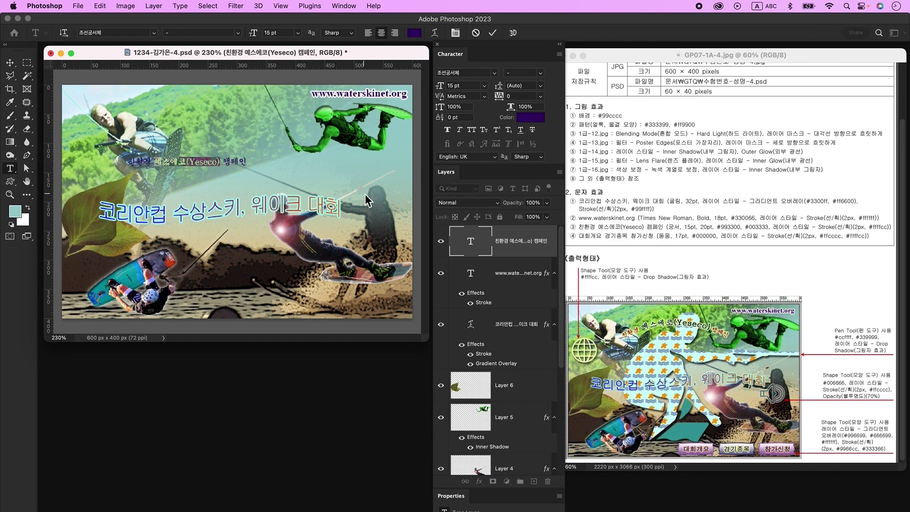
click(441, 90)
text(20)
key(Return)
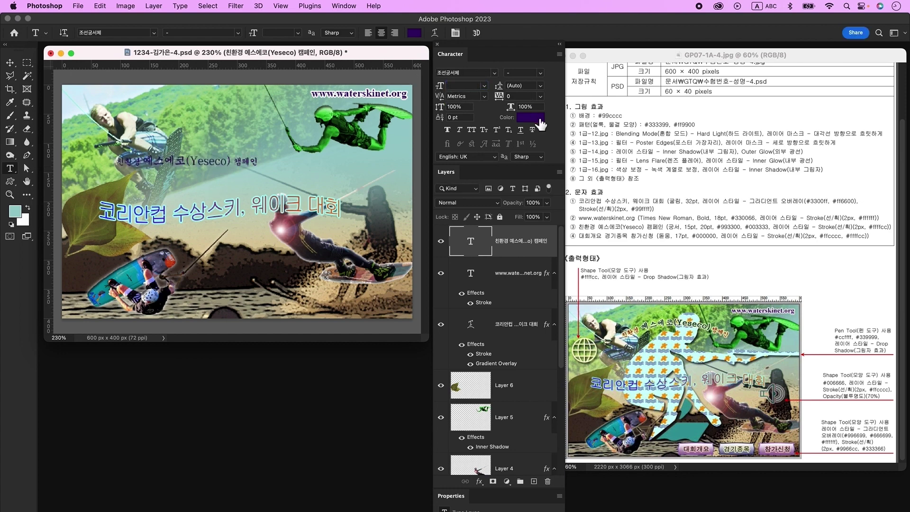
Colour the campaign text #993300, with the "예스에코(Yeseco)" part in #003333.
click(541, 124)
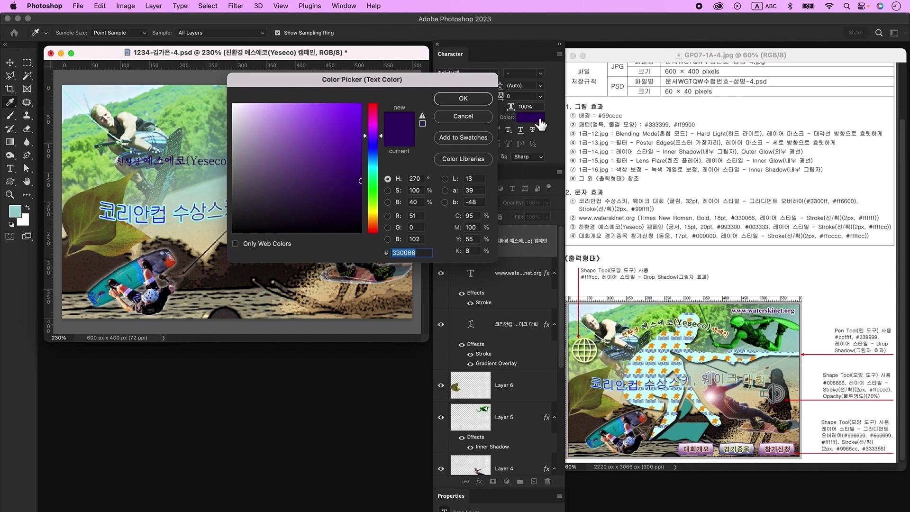
text(993300)
key(Return)
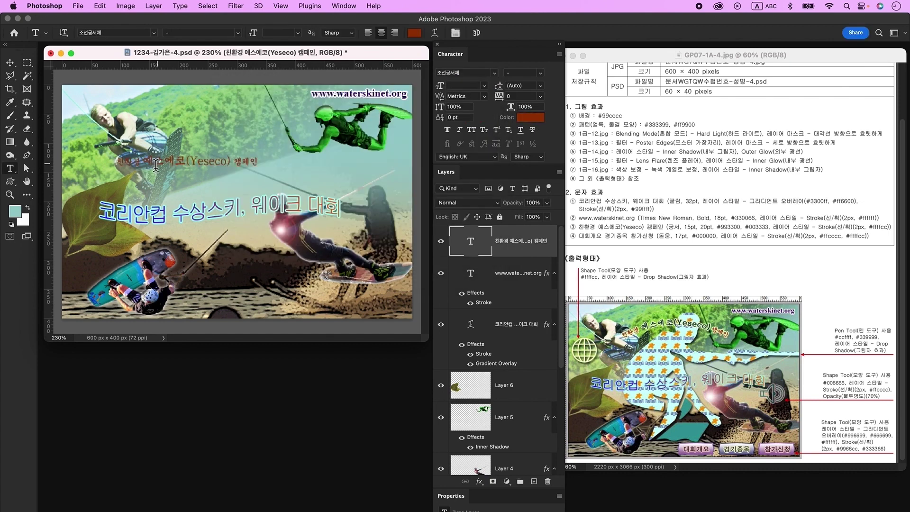
drag(148, 164, 232, 164)
click(537, 124)
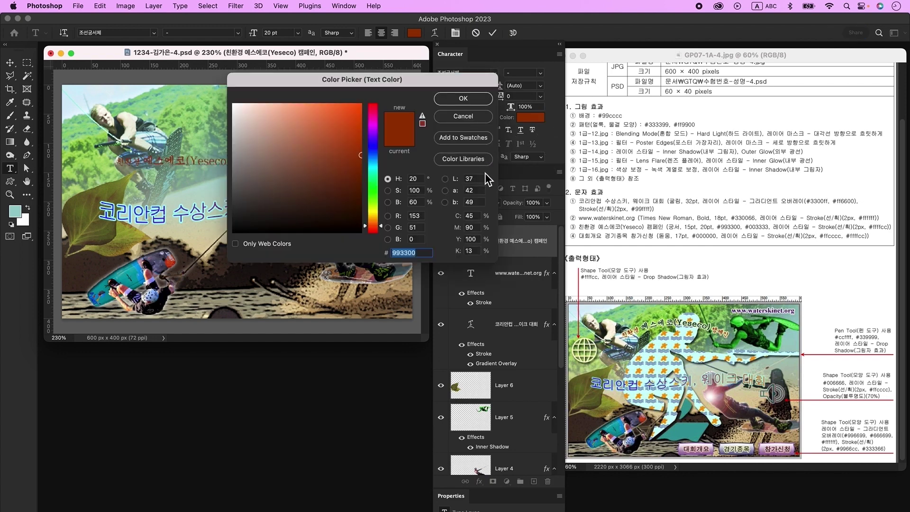
key(Return)
Add a 2 px outside Stroke in #ffffcc to the campaign text.
click(538, 257)
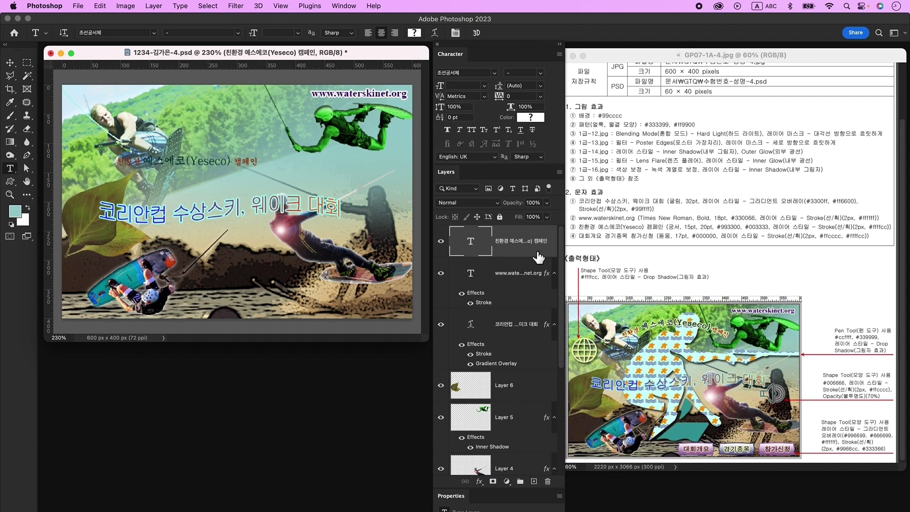
double_click(538, 257)
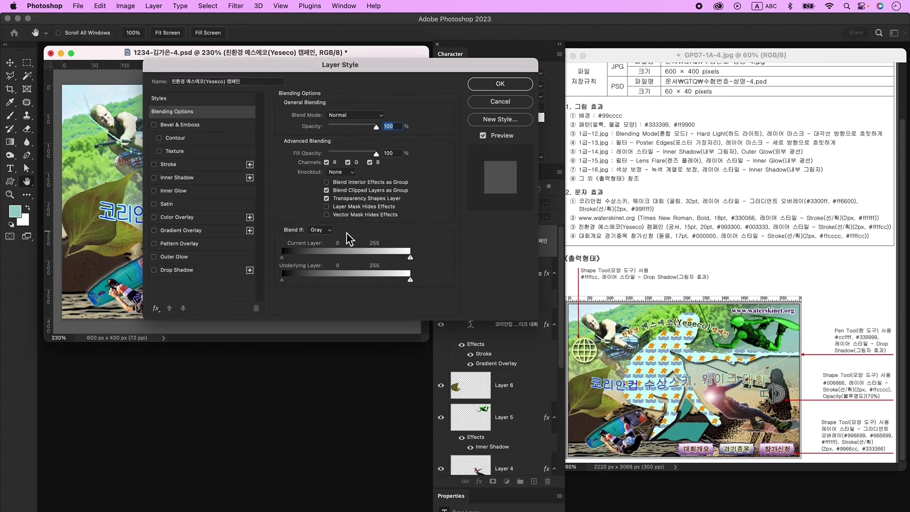
click(185, 169)
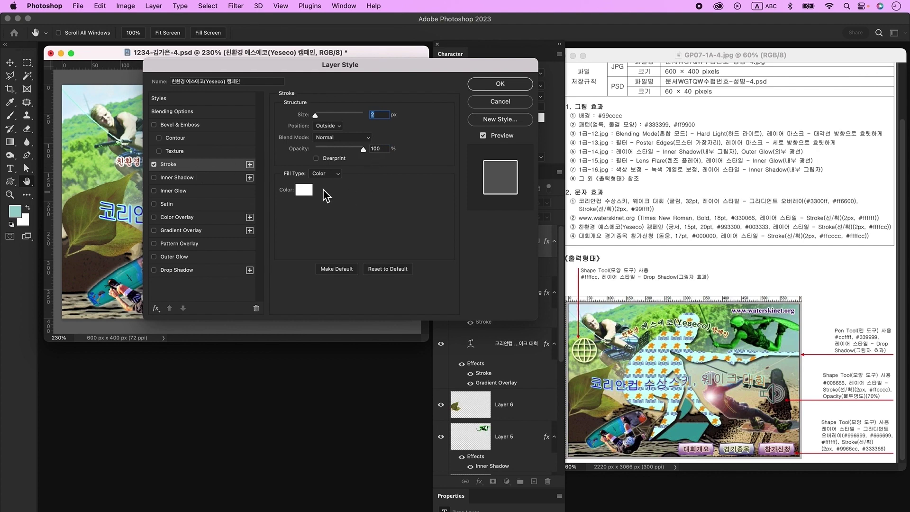
click(304, 189)
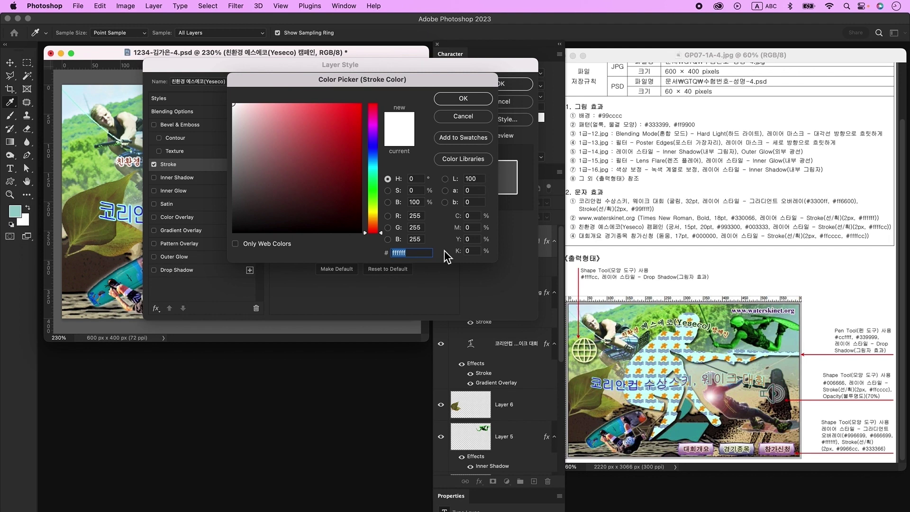
text(ffffcc)
key(Return)
click(493, 84)
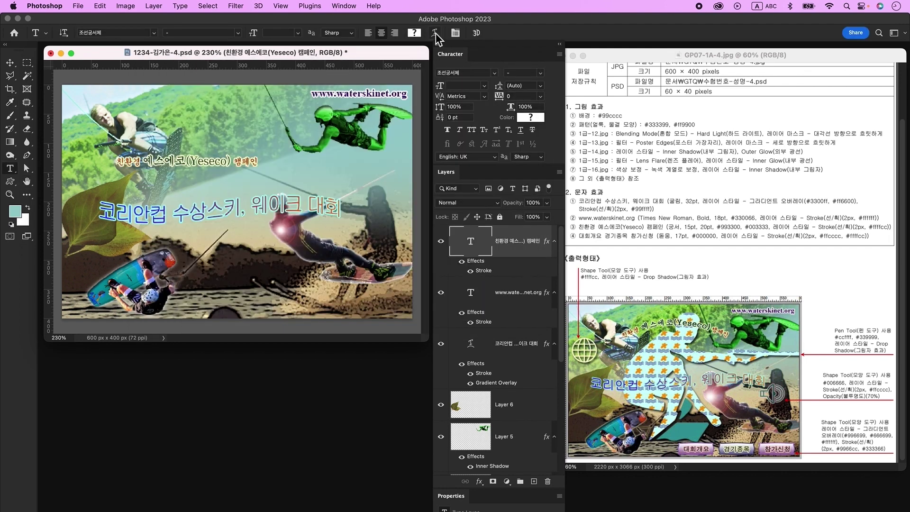
Warp the campaign text with the Arc style at a 30% bend, and move it to the poster's upper centre.
click(435, 33)
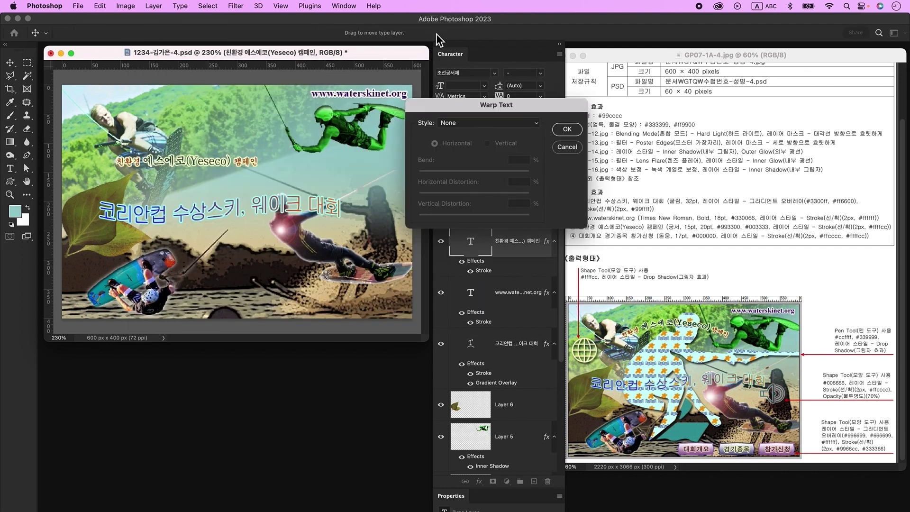
click(483, 124)
click(482, 140)
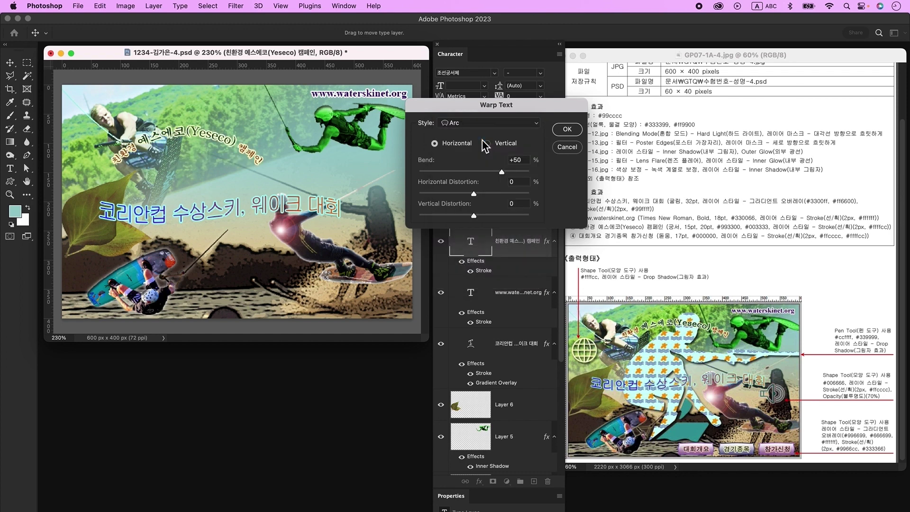
click(519, 160)
text(30)
key(Return)
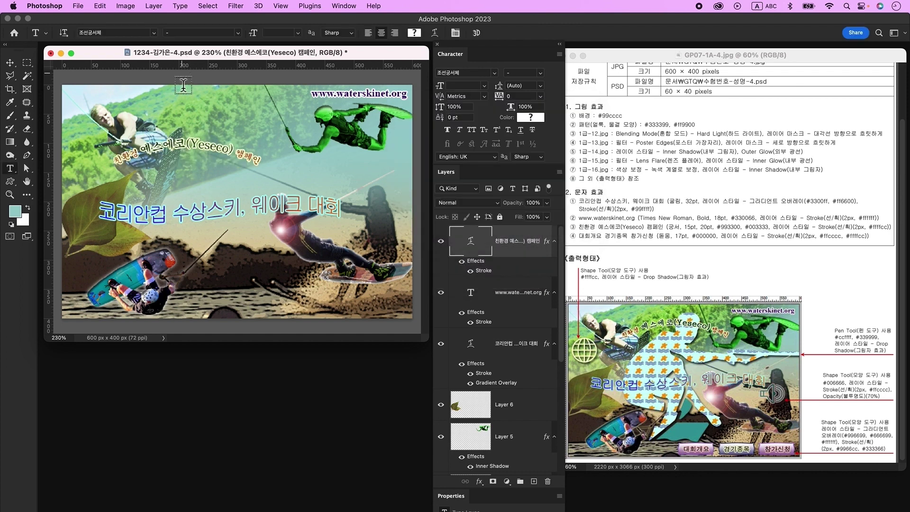
click(11, 63)
drag(166, 151, 197, 116)
Add the text "대회개요" on a new layer, placed on the poster between the campaign text and the main title.
key(super+shift+alt+n)
key(t)
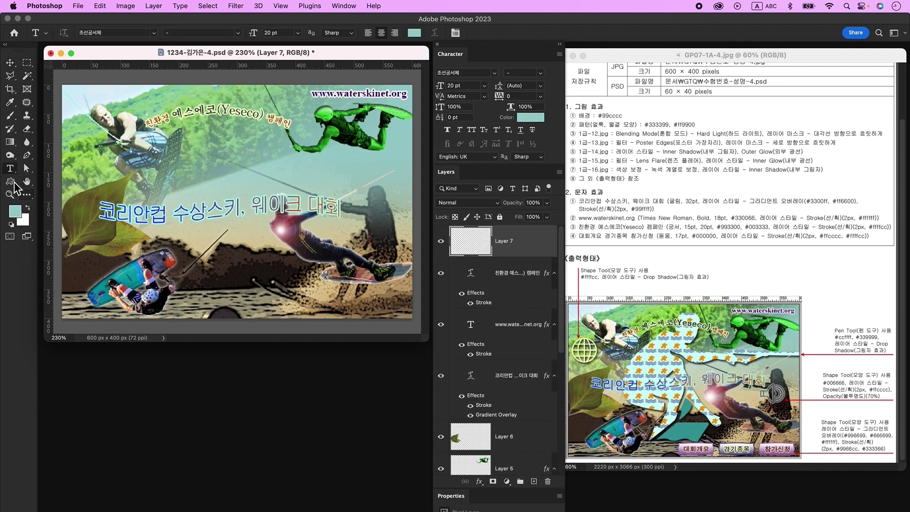
click(182, 167)
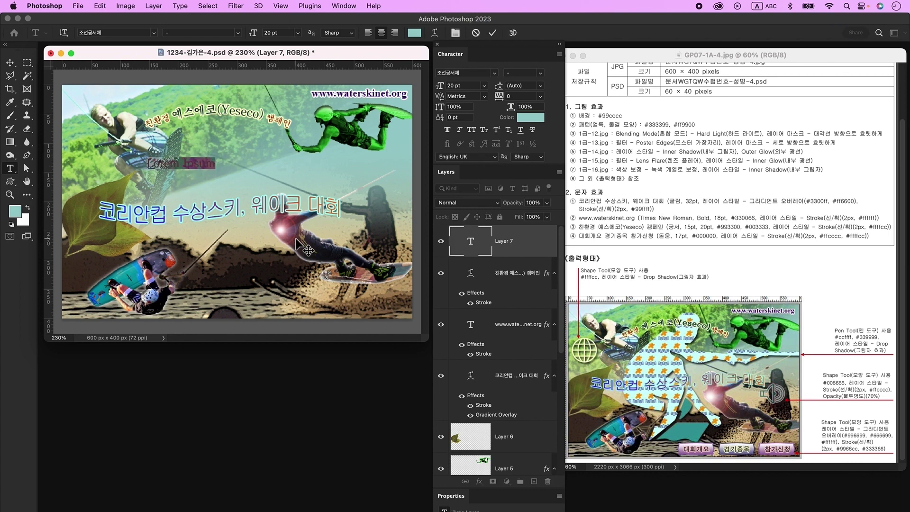
key(ctrl+space)
text(대회개요)
key(super+Return)
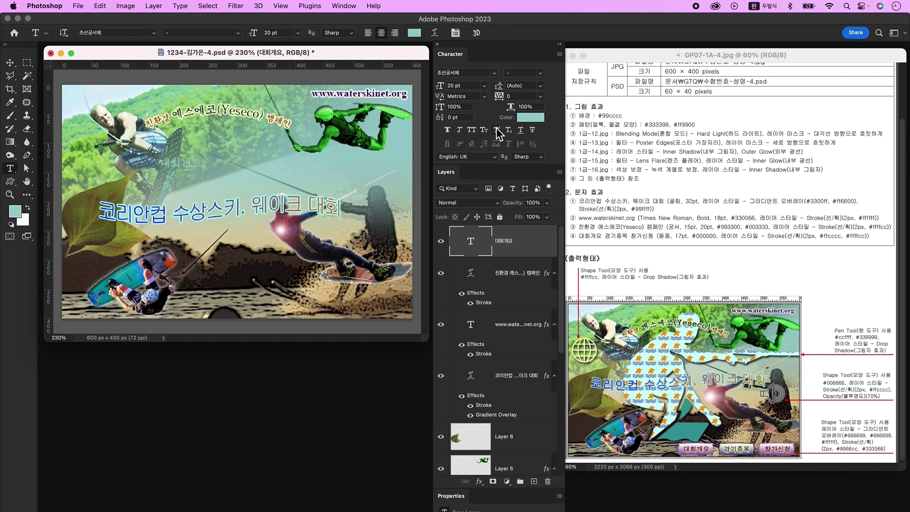
Set the "대회개요" text's font to KoPubWorld돋움체_Pro Light at 17 pt.
click(516, 79)
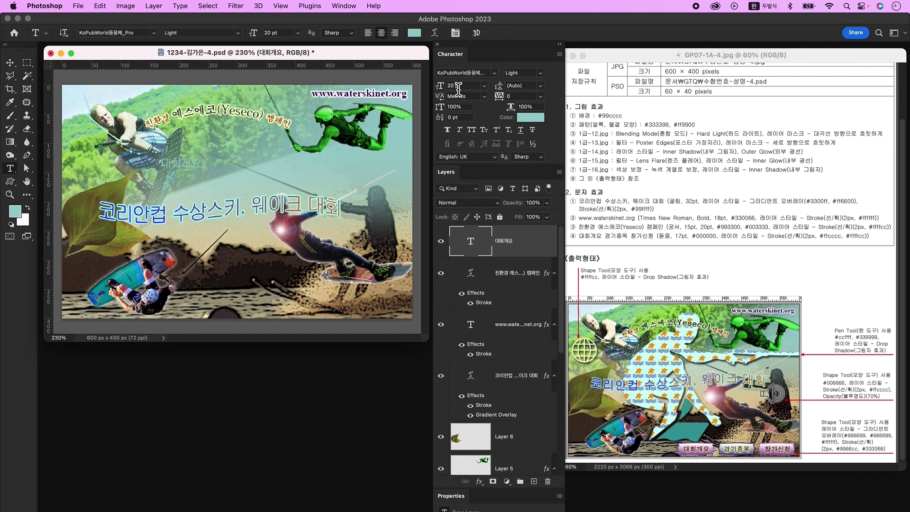
click(458, 87)
key(super+a)
text(17)
key(Tab)
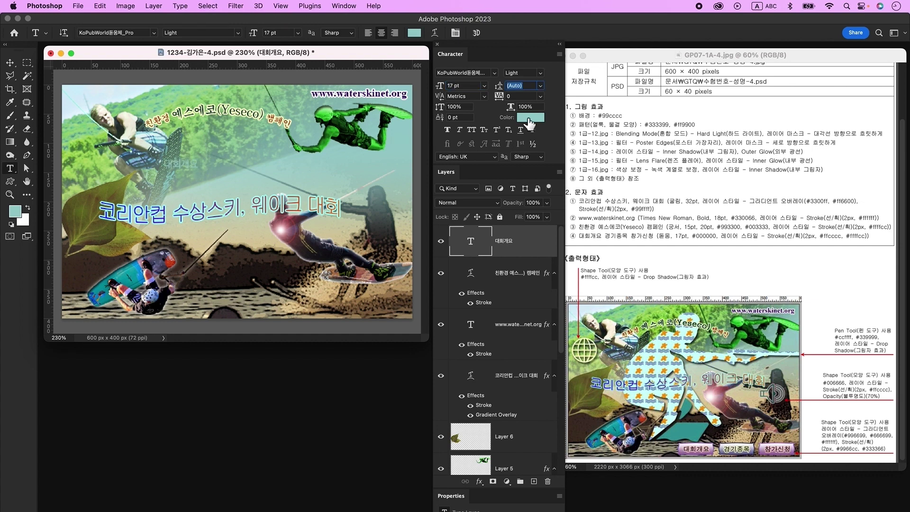
Colour the "대회개요" text #000000.
click(527, 119)
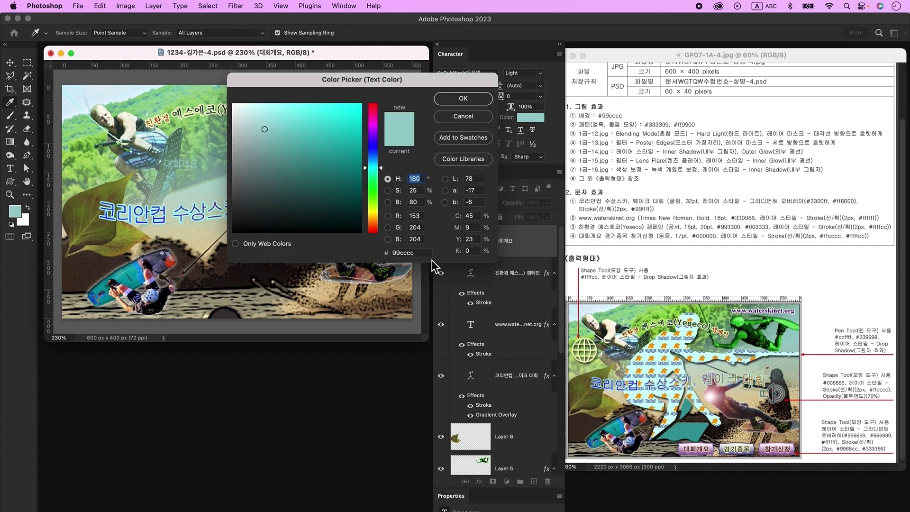
double_click(417, 253)
text(000000)
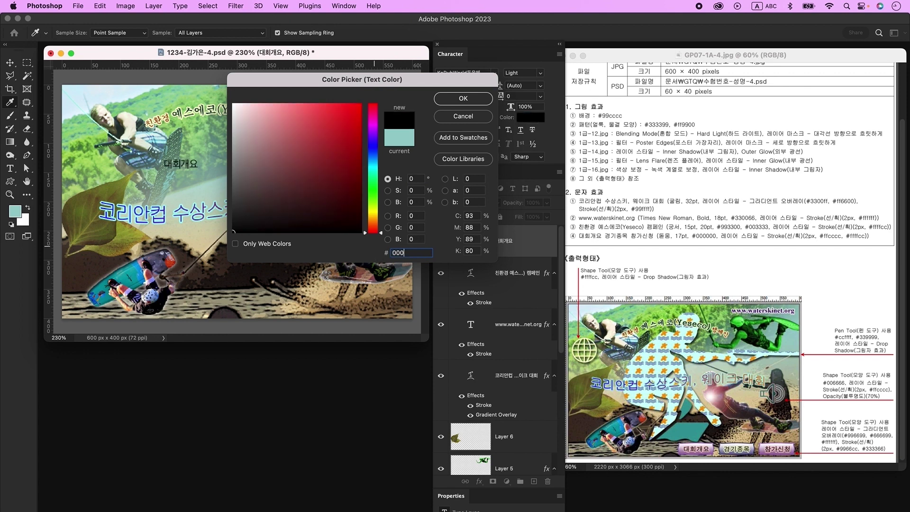
key(Return)
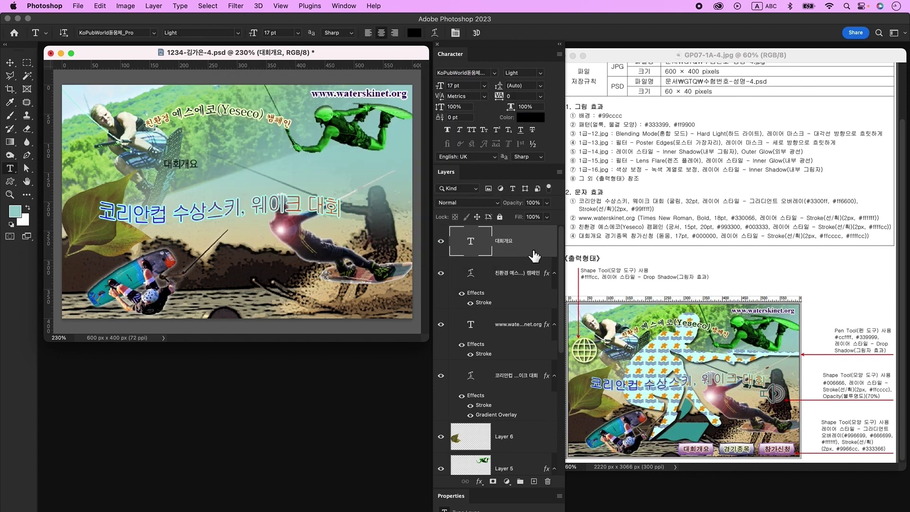
Add a 2 px outside Stroke in #ffcccc to the "대회개요" text and move it to the poster's lower edge, just beyond the centre.
double_click(527, 258)
click(187, 165)
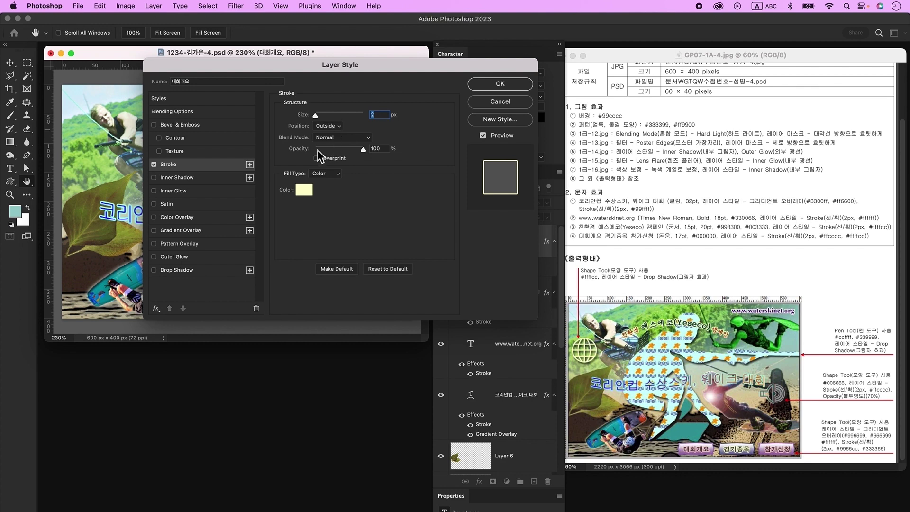
click(305, 192)
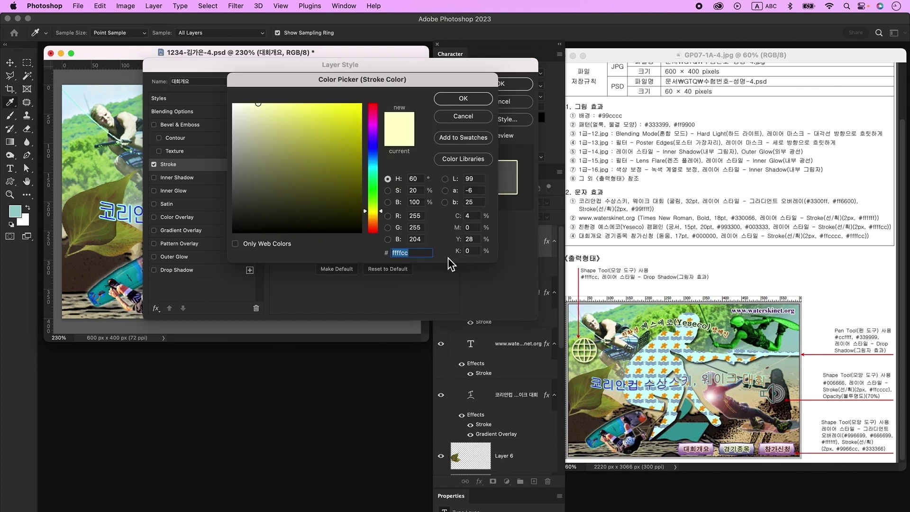
text(ffcccc)
key(Return)
key(Return)
drag(182, 176, 259, 315)
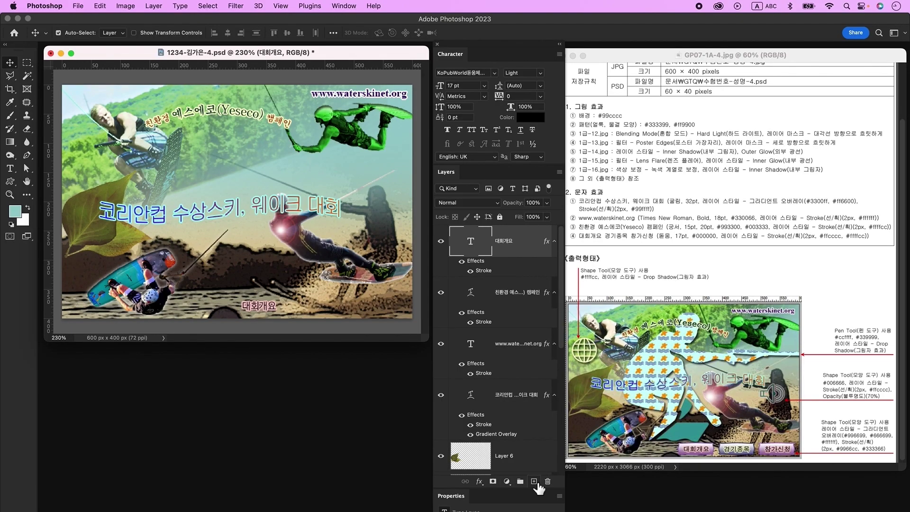
On a new layer, draw the World Wide Web globe custom shape, about 56 × 56 px, above the leaf near the poster's left edge.
click(533, 481)
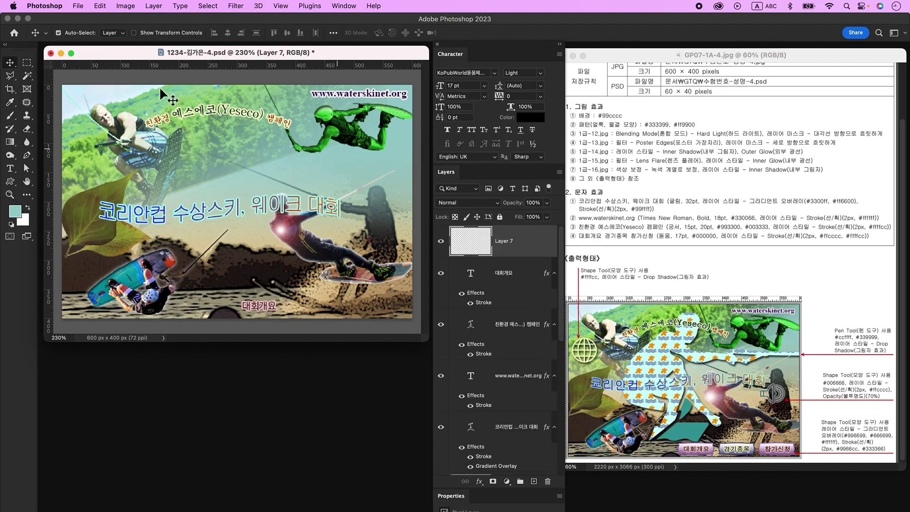
click(10, 182)
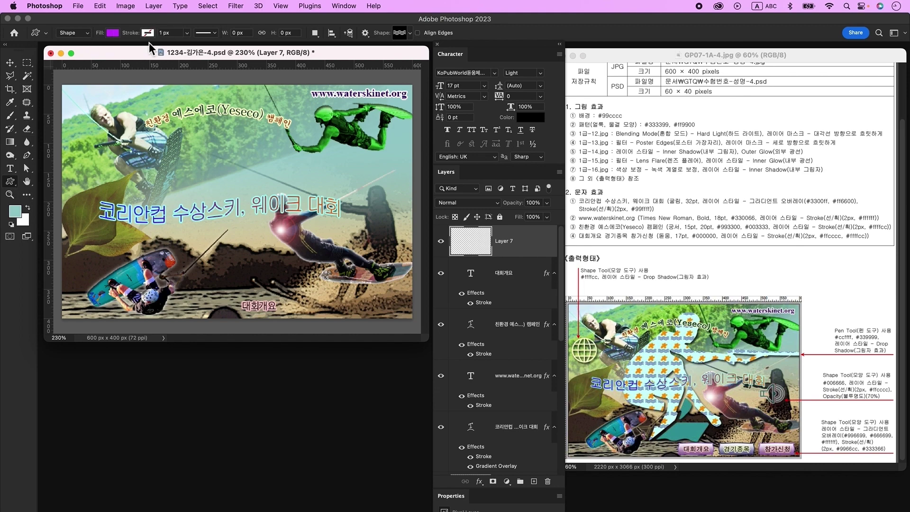
click(402, 36)
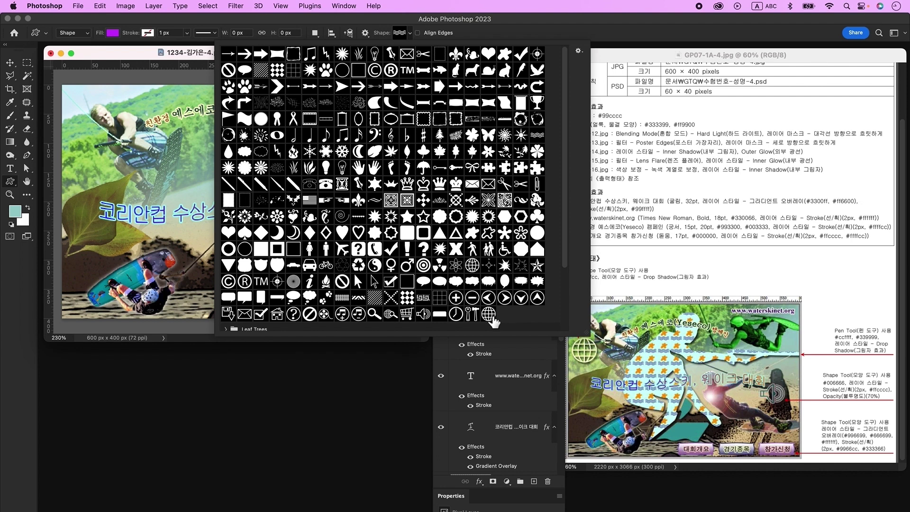
double_click(489, 314)
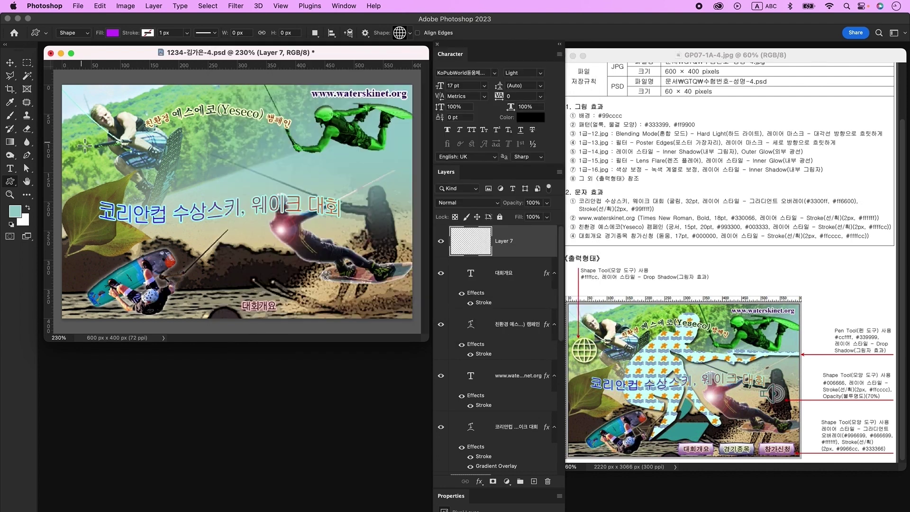
mouse_move(75, 142)
mouse_down()
mouse_move(150, 197)
mouse_move(104, 172)
mouse_up()
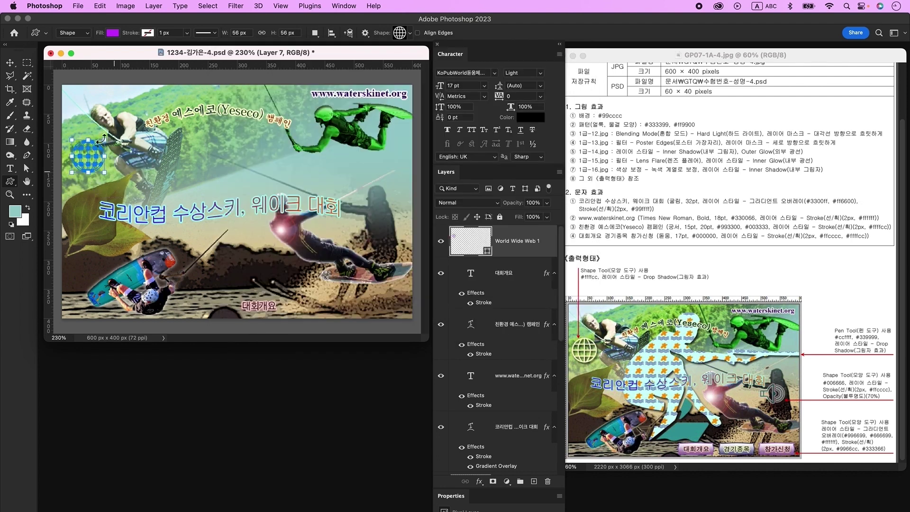
Fill the globe shape with #ffffcc and add a Drop Shadow to it.
double_click(471, 244)
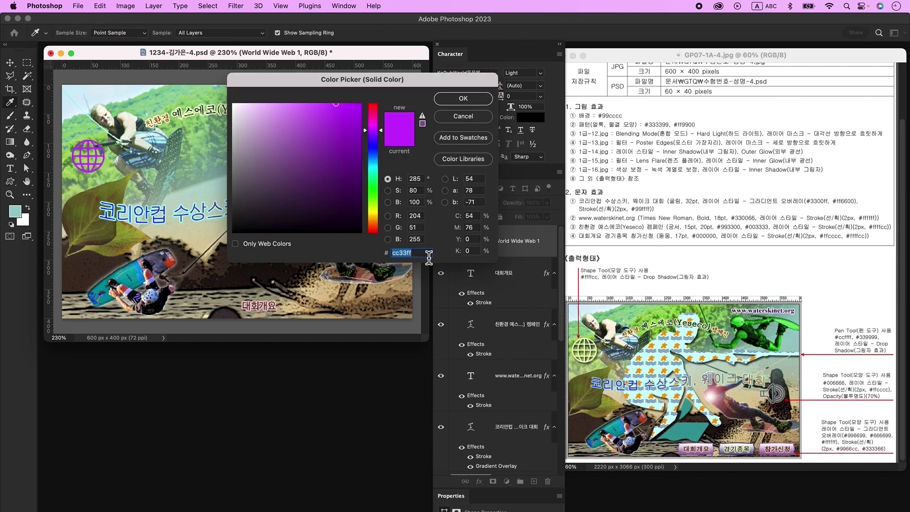
text(ffffcc)
key(Return)
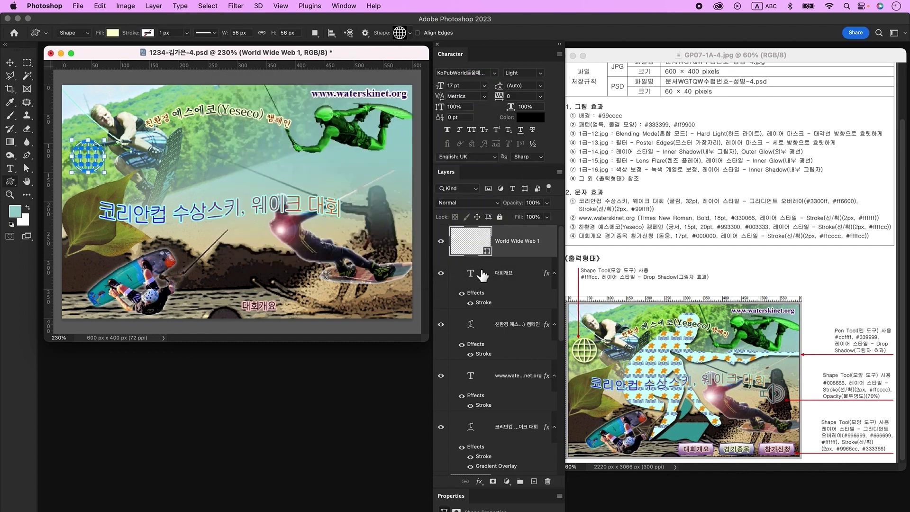
double_click(523, 256)
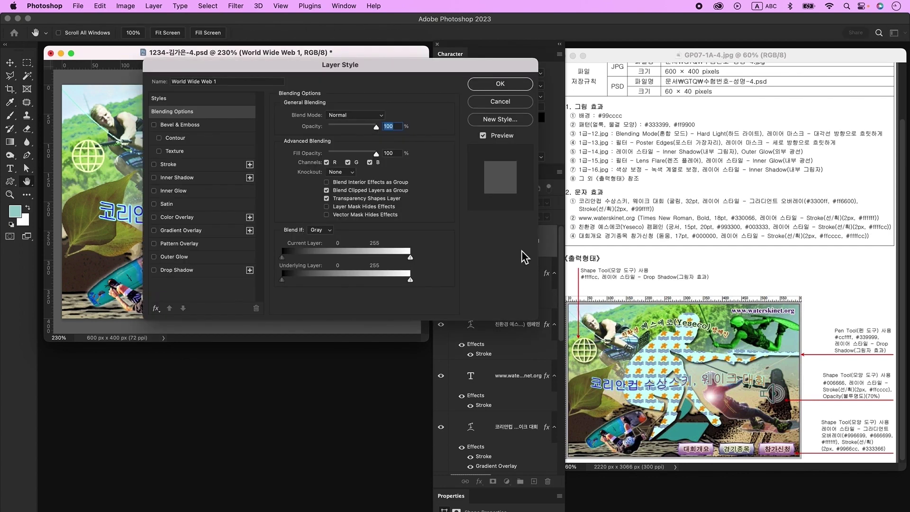
click(177, 269)
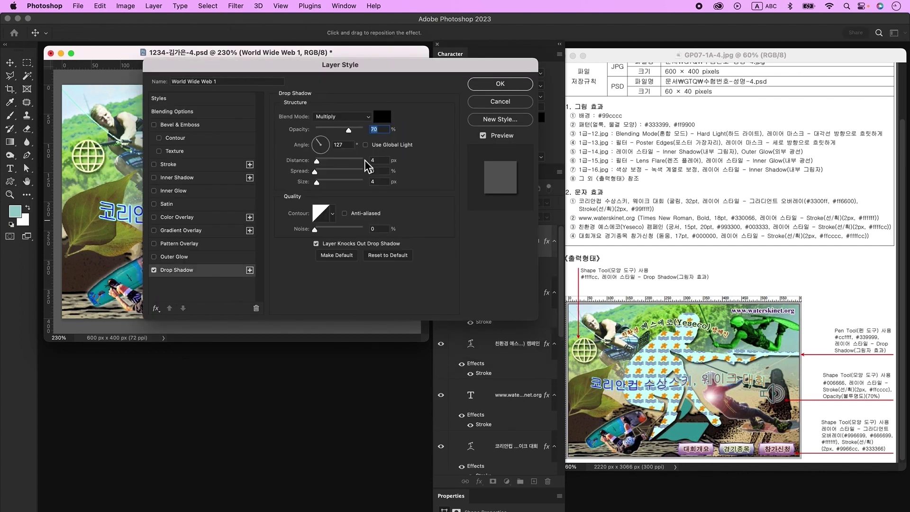
click(509, 84)
On a new layer, set the Pen tool to Shape mode and outline the head and neck of the rider silhouette at the poster's upper centre.
click(533, 481)
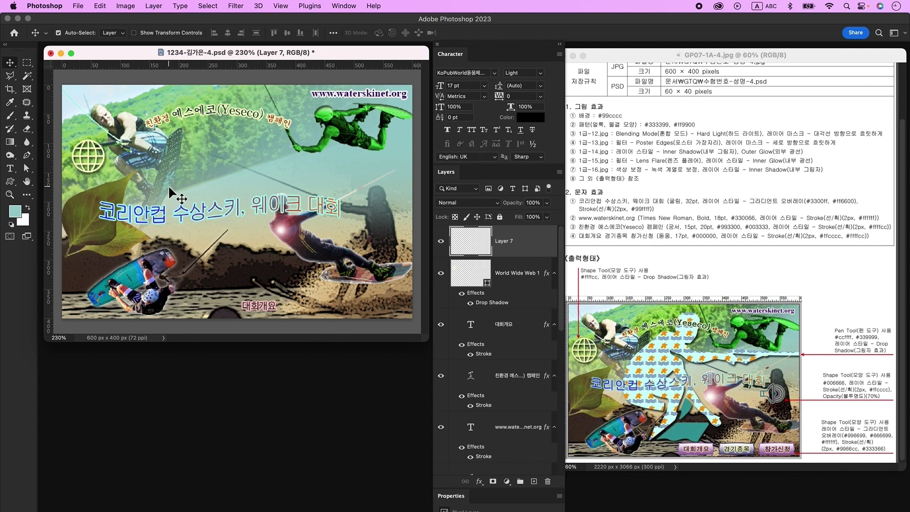
click(28, 158)
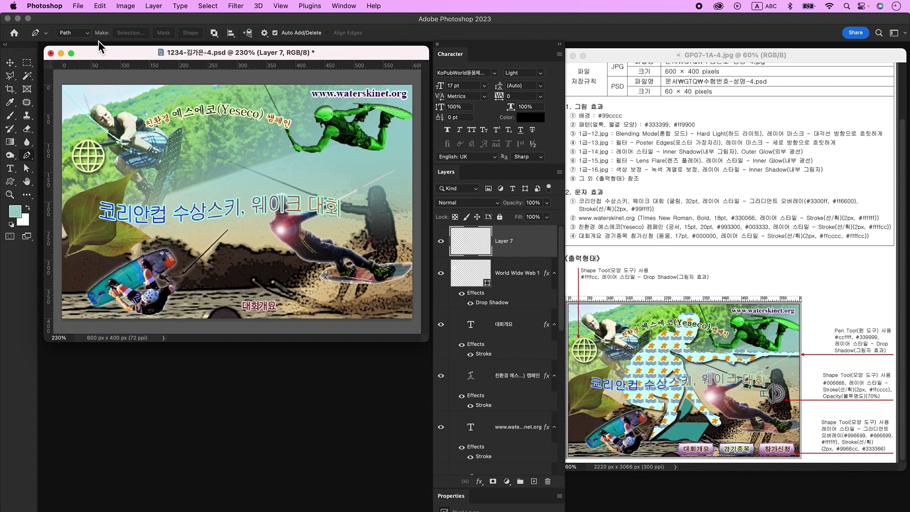
click(81, 32)
click(72, 24)
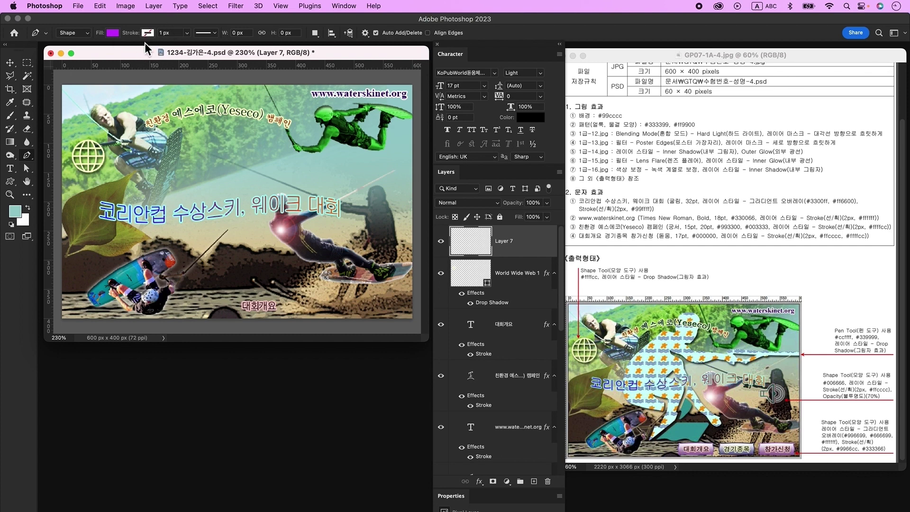
click(205, 99)
drag(229, 101, 227, 151)
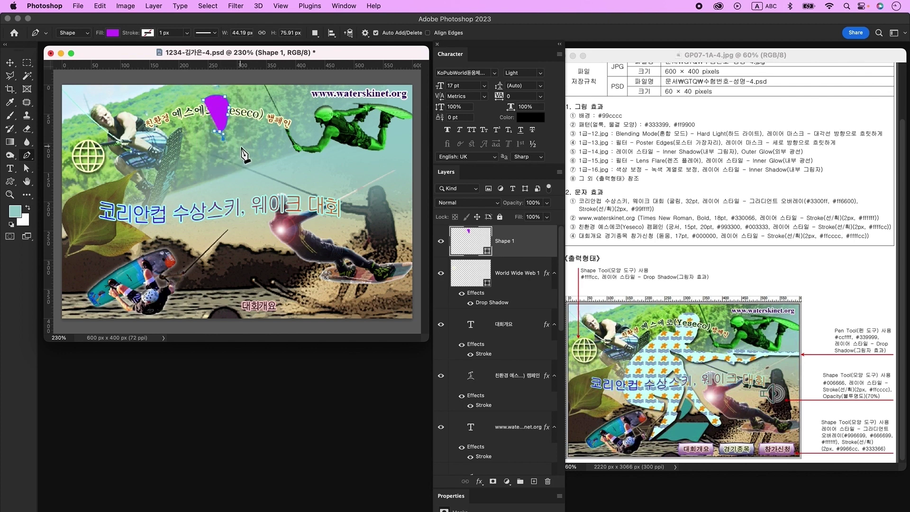
Continue the silhouette's outline around the outstretched arm, reaching towards the green kite-surfer and back under to the chest.
click(288, 147)
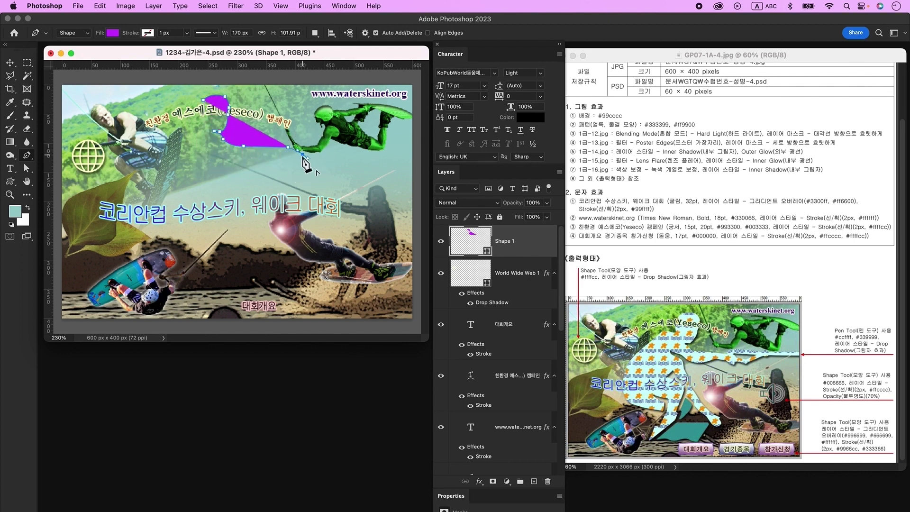
click(275, 153)
click(235, 154)
key(super+z)
mouse_move(241, 162)
mouse_down()
mouse_move(219, 162)
mouse_move(221, 150)
mouse_up()
alt+click(242, 161)
click(213, 144)
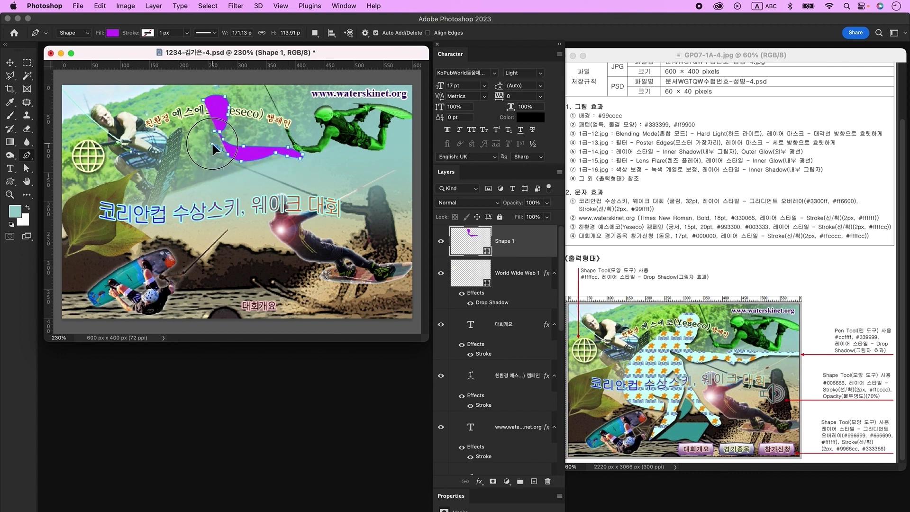
Outline the silhouette's front leg with a curved thigh, down to the foot beside the lens flare and back up.
drag(242, 178, 242, 185)
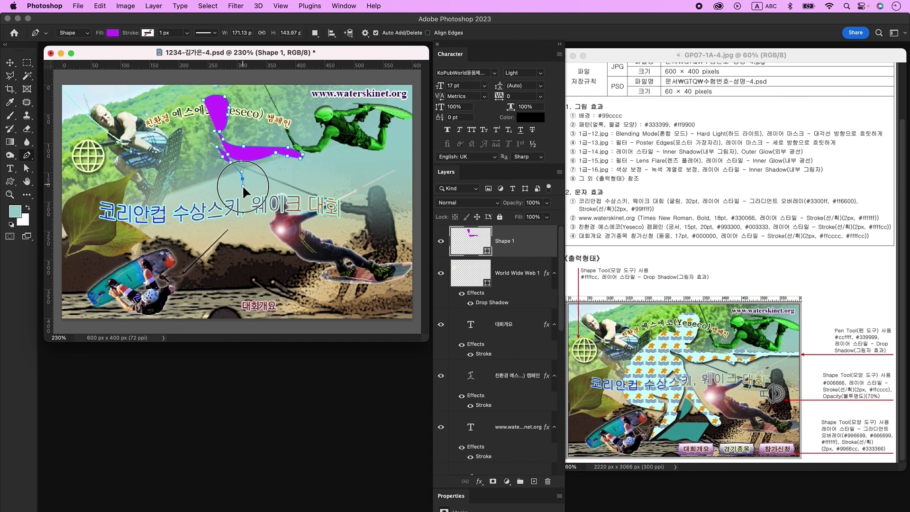
alt+click(243, 178)
click(264, 227)
click(277, 245)
click(265, 252)
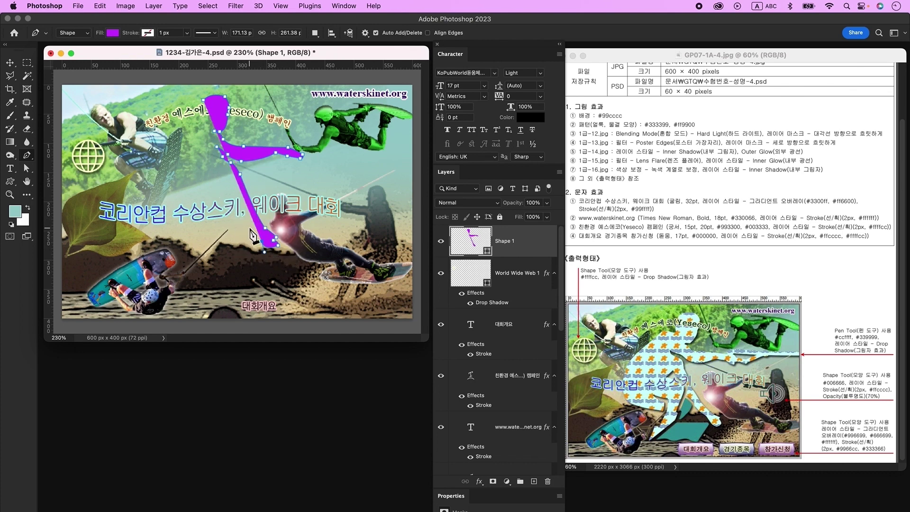
click(249, 222)
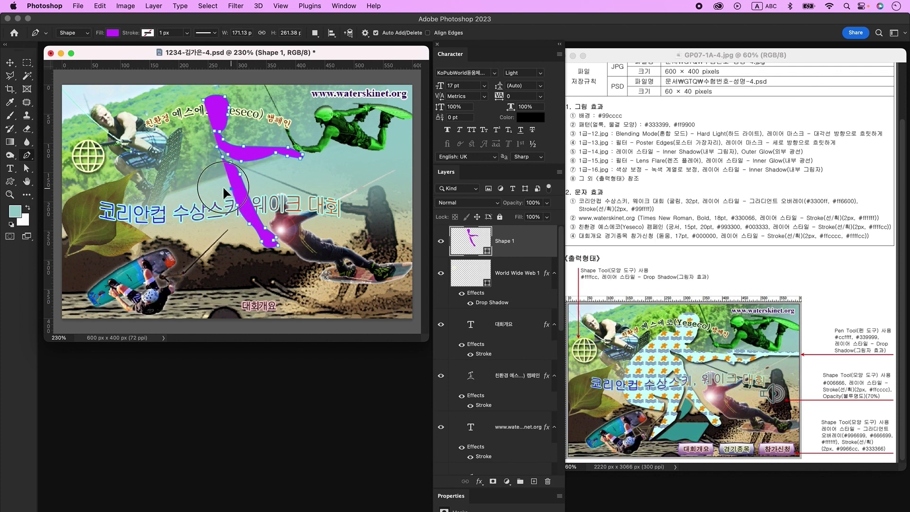
Outline the silhouette's inner thigh and its second leg, ending in a pointed foot near the poster's lower centre.
click(218, 174)
click(210, 186)
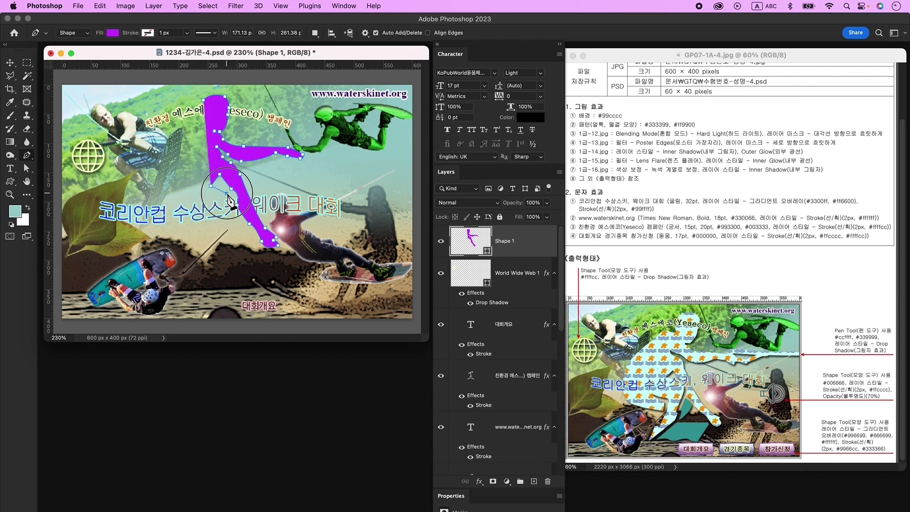
click(227, 192)
click(229, 246)
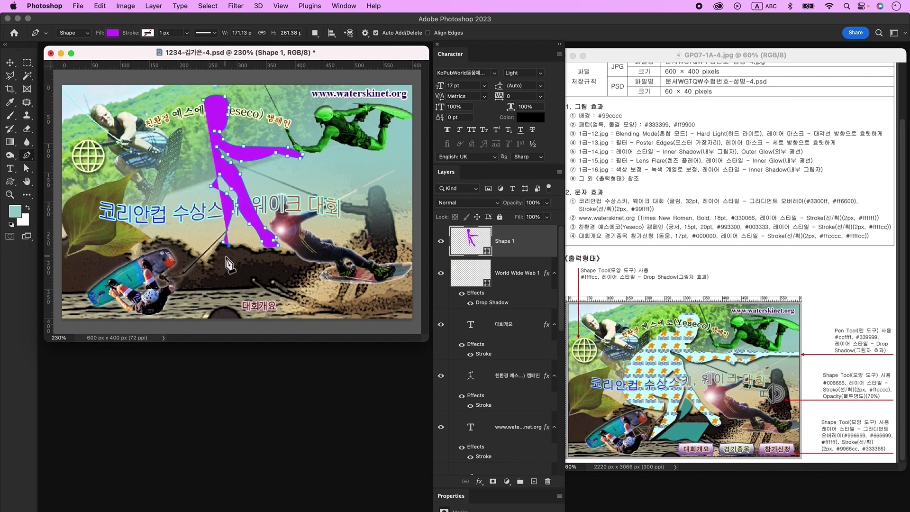
click(203, 282)
click(212, 246)
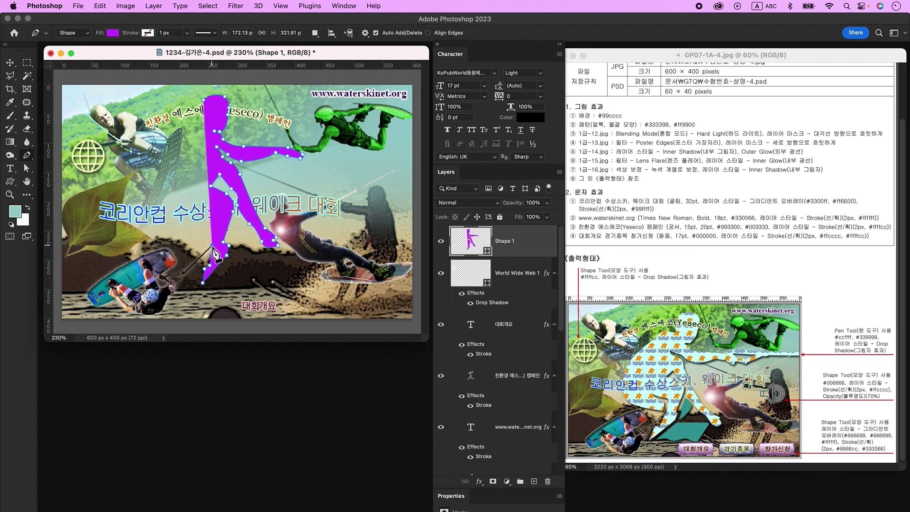
Outline the silhouette's bent knee, hips and curved back, closing the shape at about 250 × 322 px.
click(209, 212)
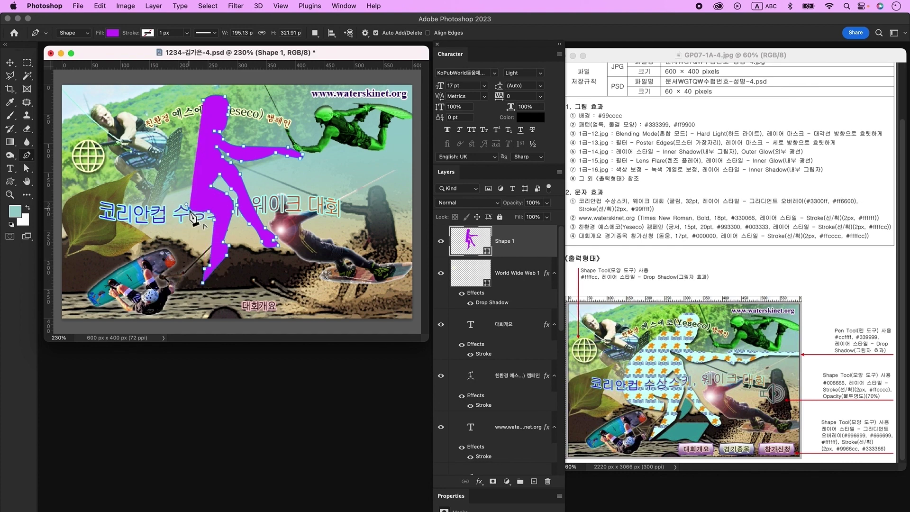
drag(160, 205, 159, 178)
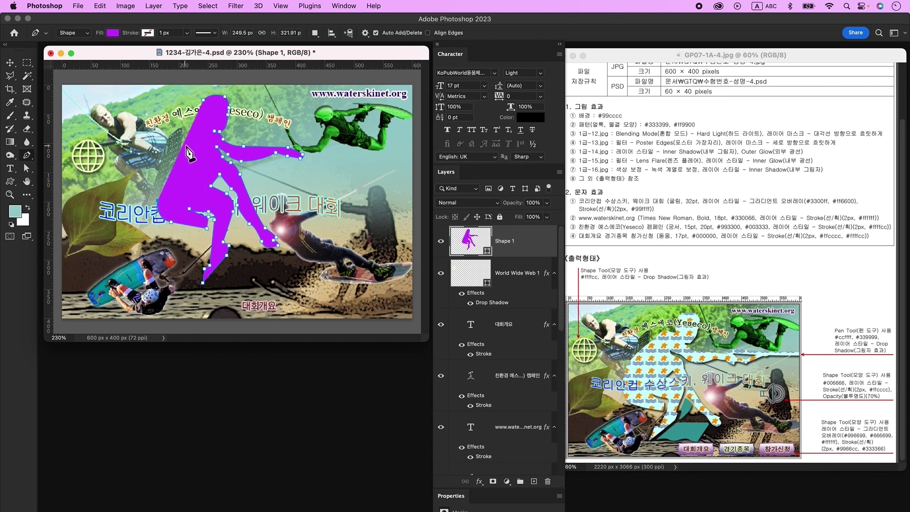
key(super+minus)
drag(192, 158, 217, 138)
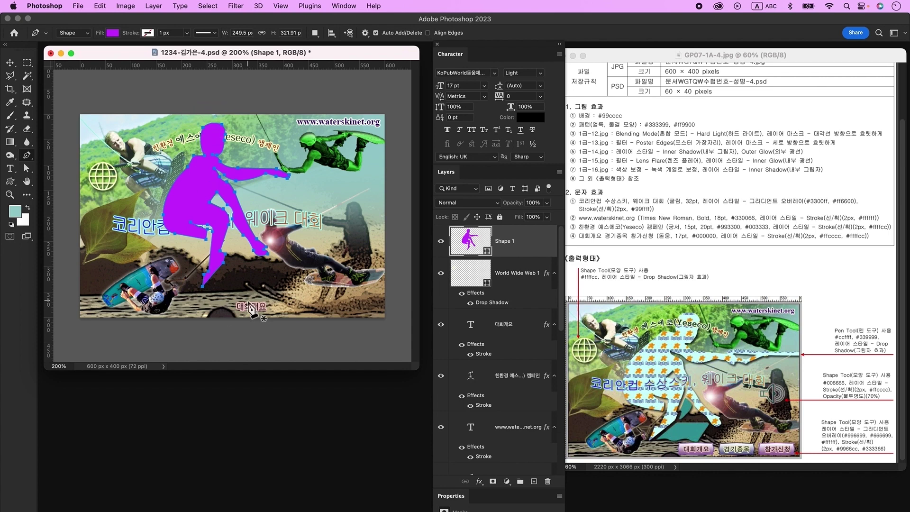
Draw a small closed piece about 33 × 48 px between the silhouette's two legs, on its own new layer.
click(534, 481)
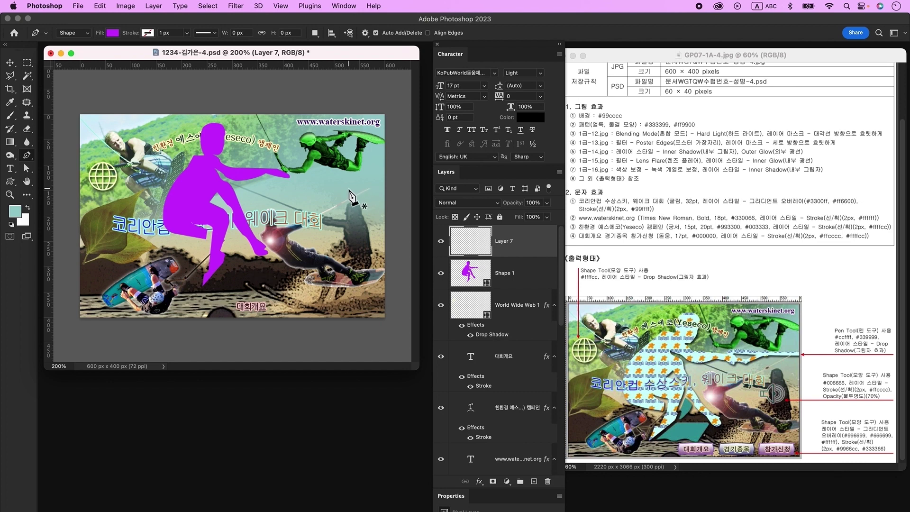
click(232, 234)
click(225, 248)
click(226, 263)
click(232, 234)
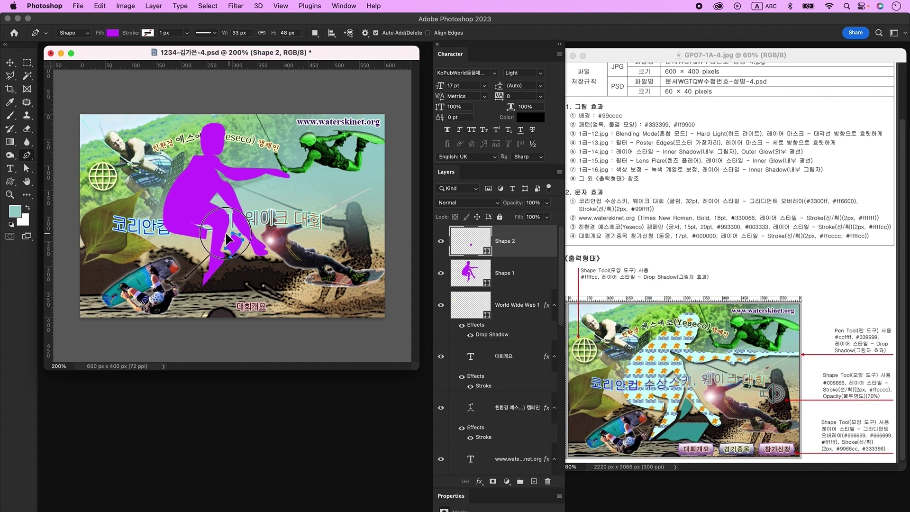
Draw a slanted board shape about 130 × 55 px below the silhouette's feet as a separate shape.
click(230, 262)
click(207, 290)
click(225, 290)
click(240, 289)
click(262, 289)
click(270, 268)
click(230, 262)
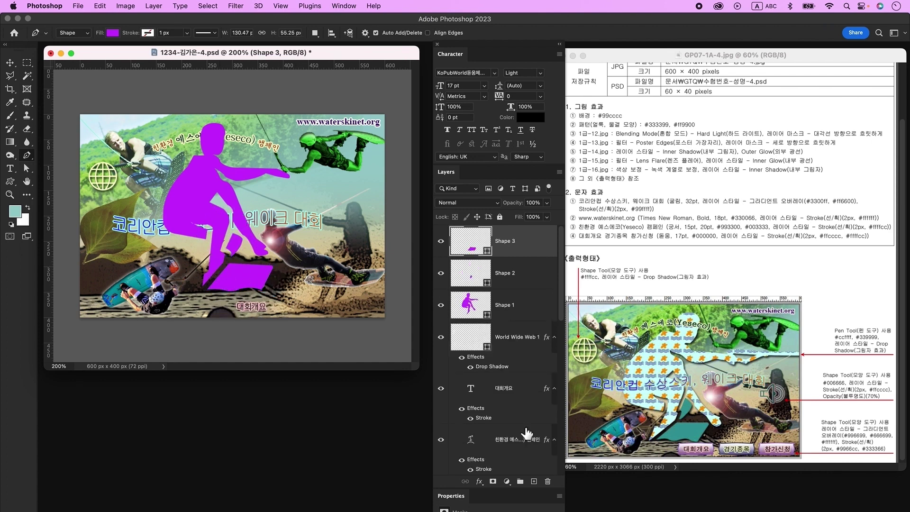
Draw the tow bar about 221 × 35 px from the silhouette's hand to the poster's edge, with a triangular handle underneath.
click(279, 169)
click(280, 161)
click(390, 161)
click(390, 168)
click(318, 167)
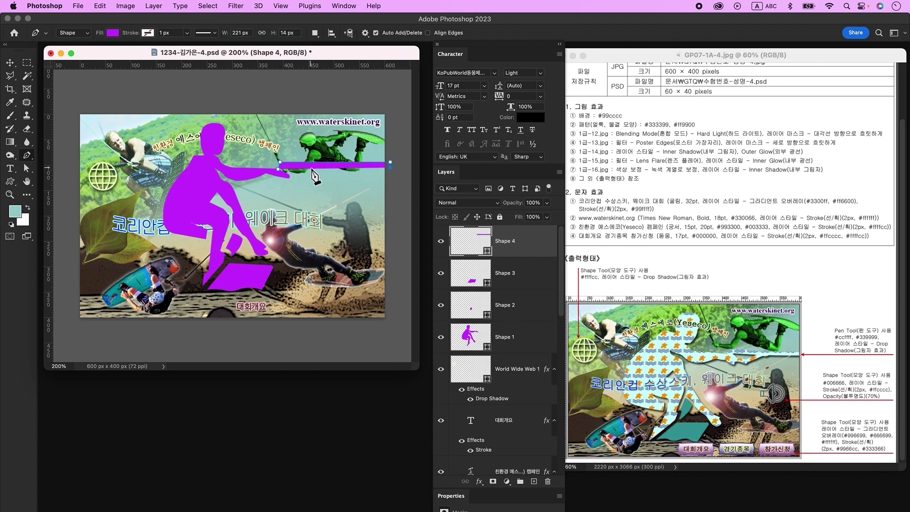
click(301, 180)
click(279, 169)
key(a)
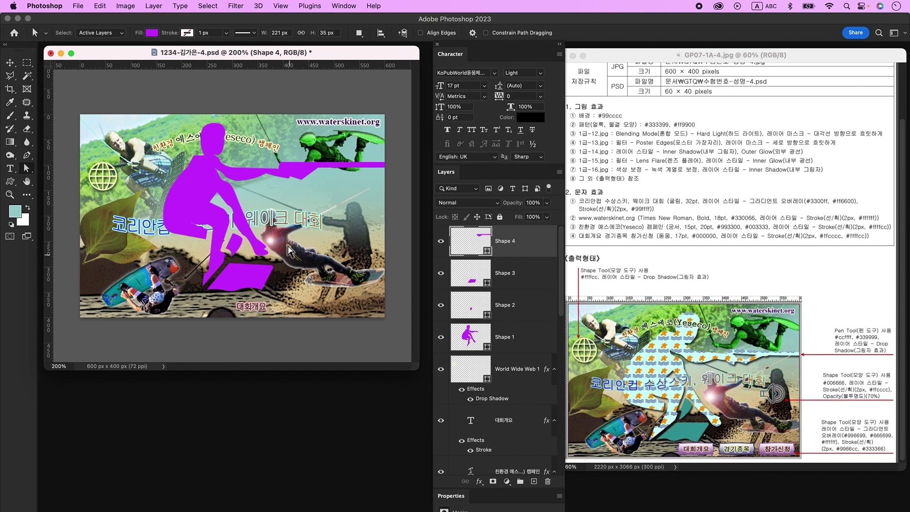
Enlarge the silhouette shape with Free Transform to about 295 × 355 px.
click(207, 238)
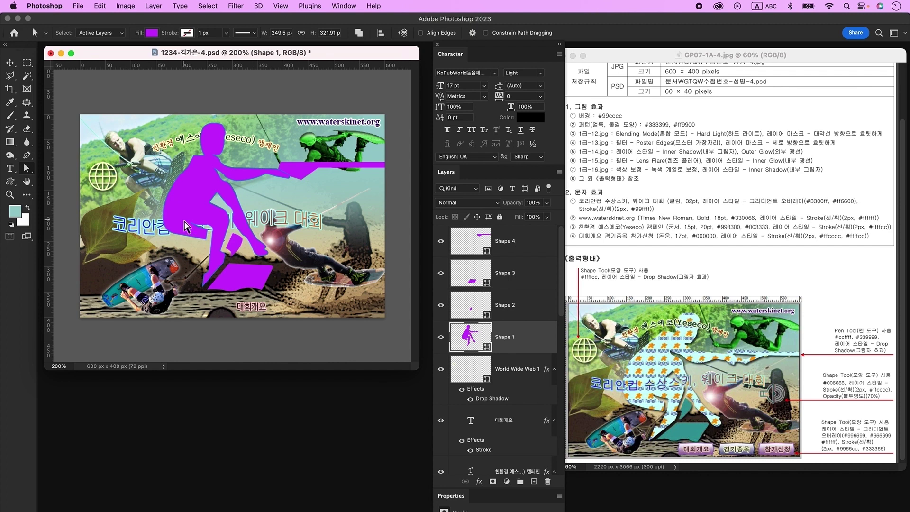
key(ctrl+t)
drag(156, 286, 143, 308)
key(Return)
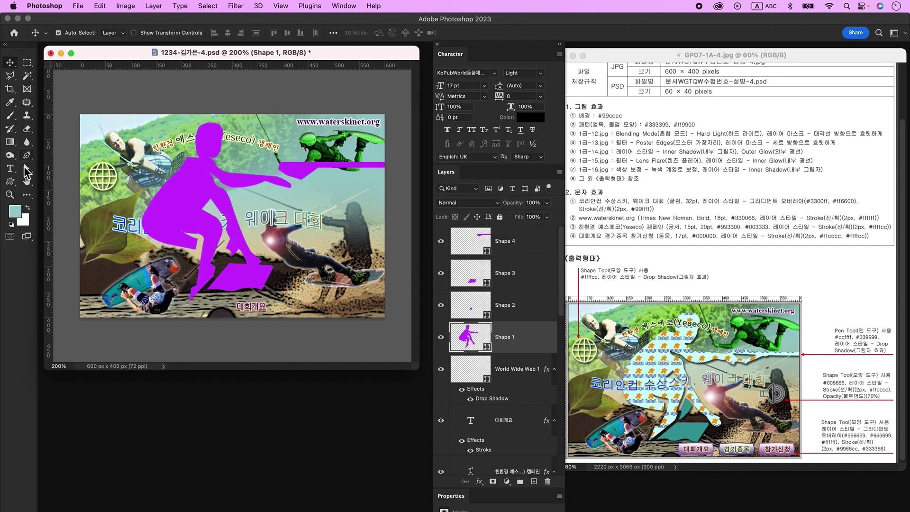
key(Escape)
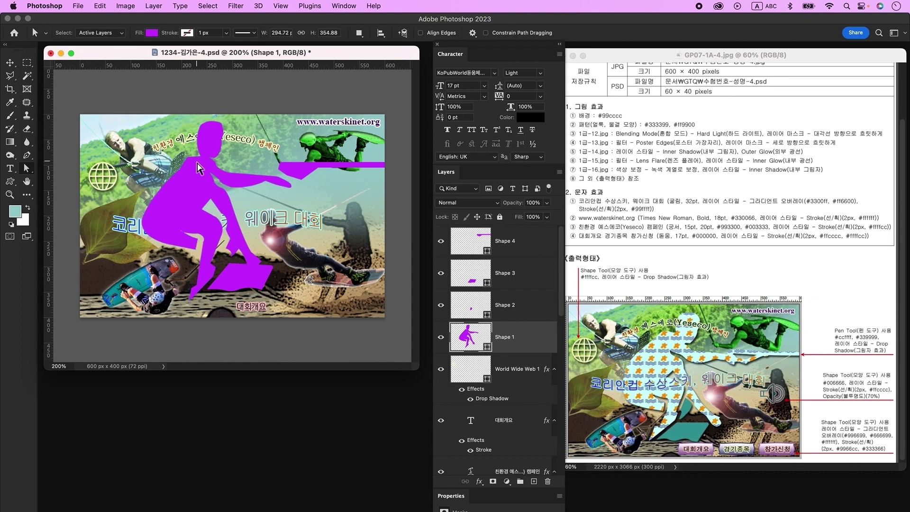
Adjust the silhouette's anchor points around the hips and bent knee and at the tip of the pointed foot.
click(180, 163)
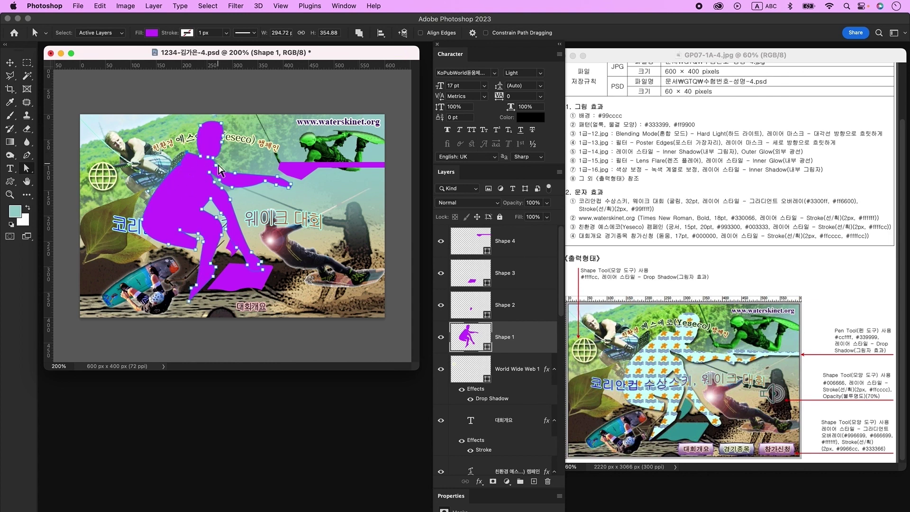
drag(167, 246, 195, 256)
drag(200, 238, 179, 233)
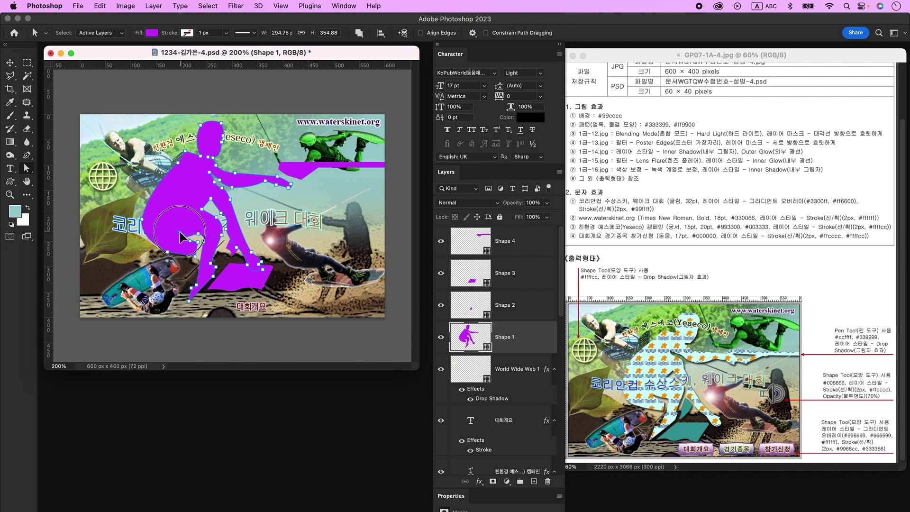
drag(194, 305, 184, 306)
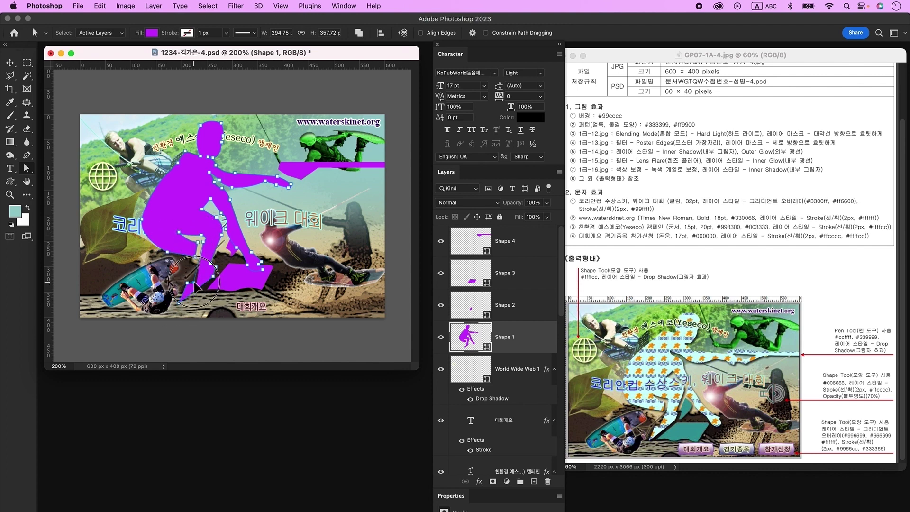
Move the board shape down beneath the feet, reduce its height to about 51 px, and extend the silhouette's front foot.
key(v)
drag(197, 273, 221, 296)
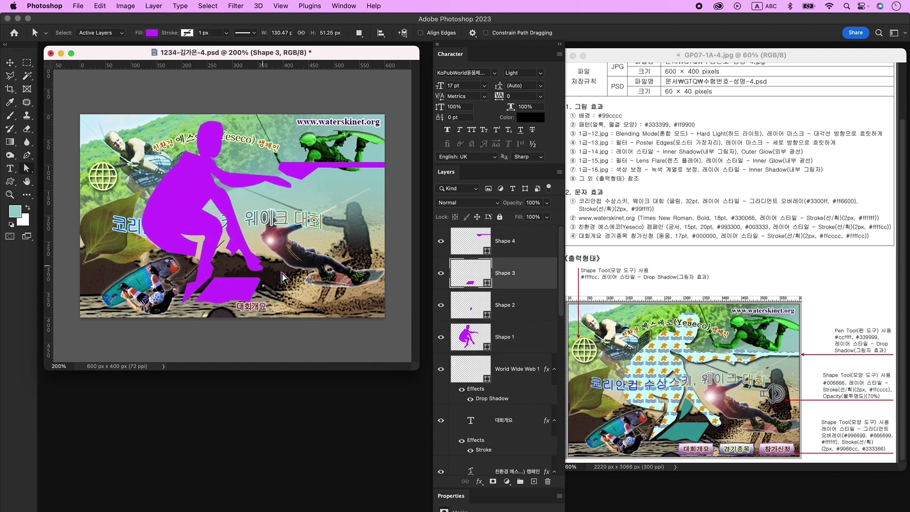
click(214, 276)
key(a)
click(239, 256)
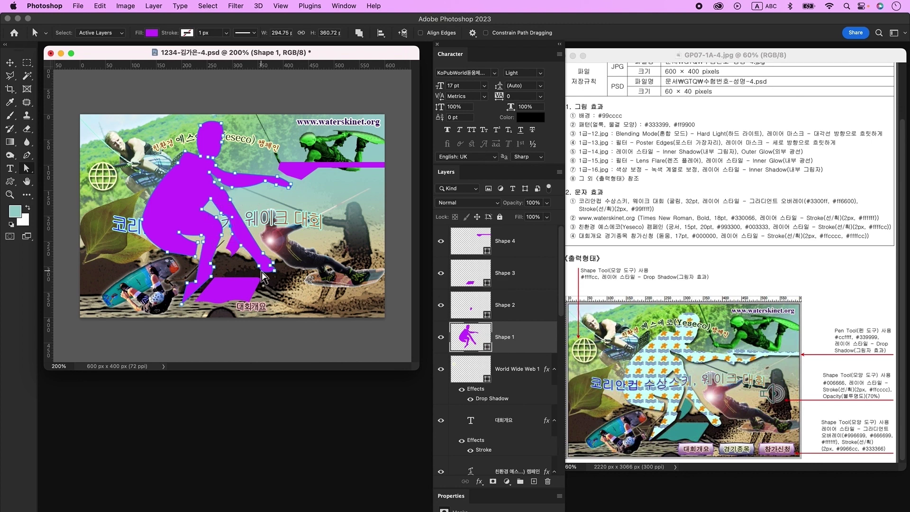
Reposition the small piece between the legs, reshape it to about 37 × 52 px, and reselect the silhouette's path.
click(235, 253)
mouse_move(236, 252)
mouse_down()
mouse_move(216, 274)
mouse_move(224, 264)
mouse_up()
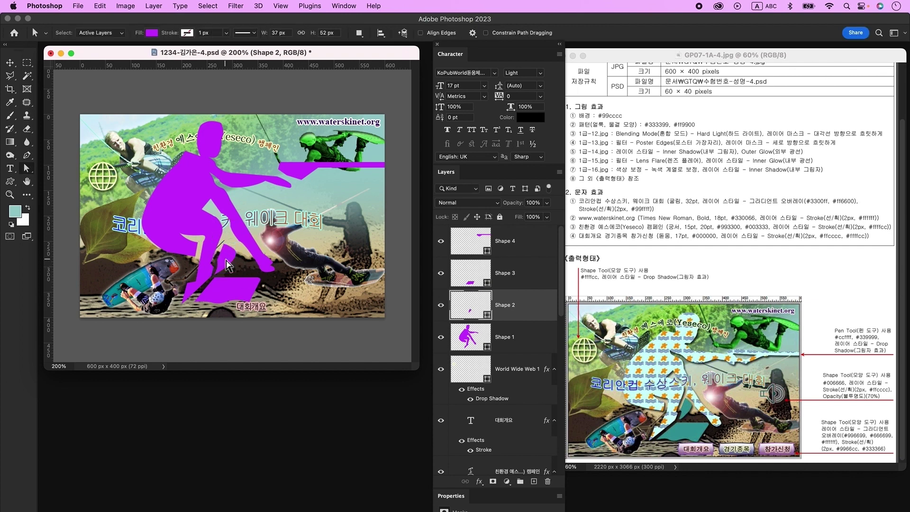
click(8, 63)
key(a)
click(247, 263)
click(222, 186)
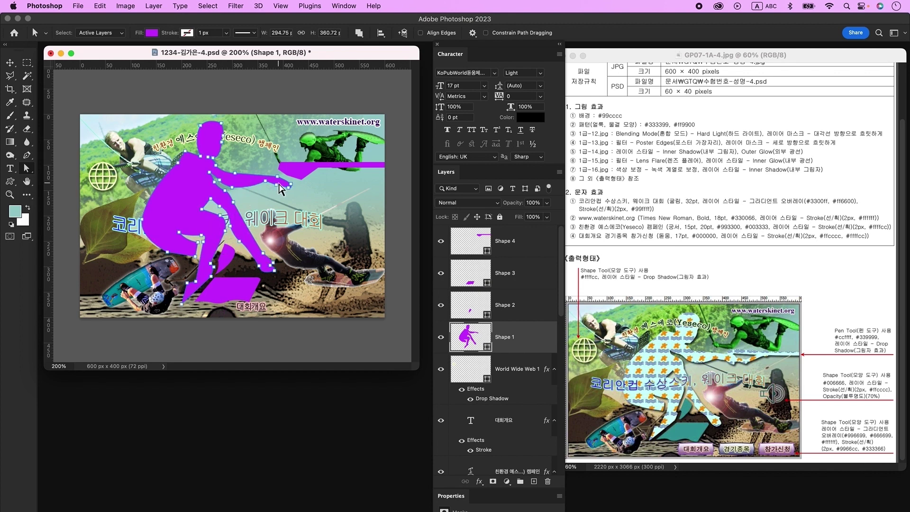
Move the tow bar down to the silhouette's hand and adjust the silhouette's outline to meet the handle.
click(14, 65)
drag(299, 169, 300, 177)
double_click(482, 314)
click(483, 338)
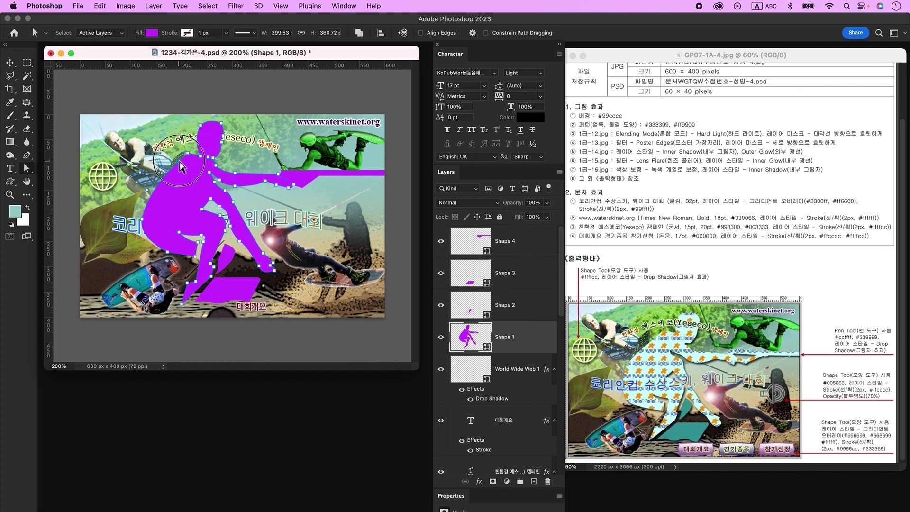
key(p)
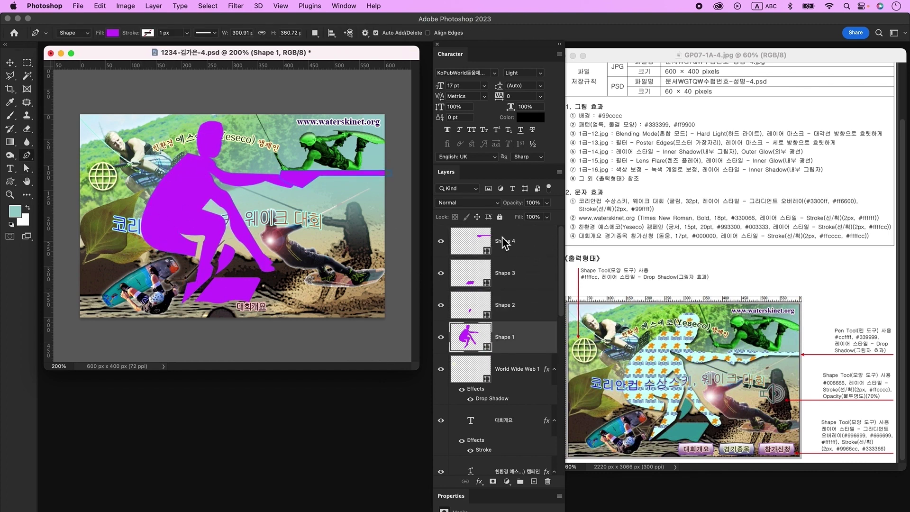
Merge the tow bar and silhouette layers into one shape and merge its shape components.
click(515, 245)
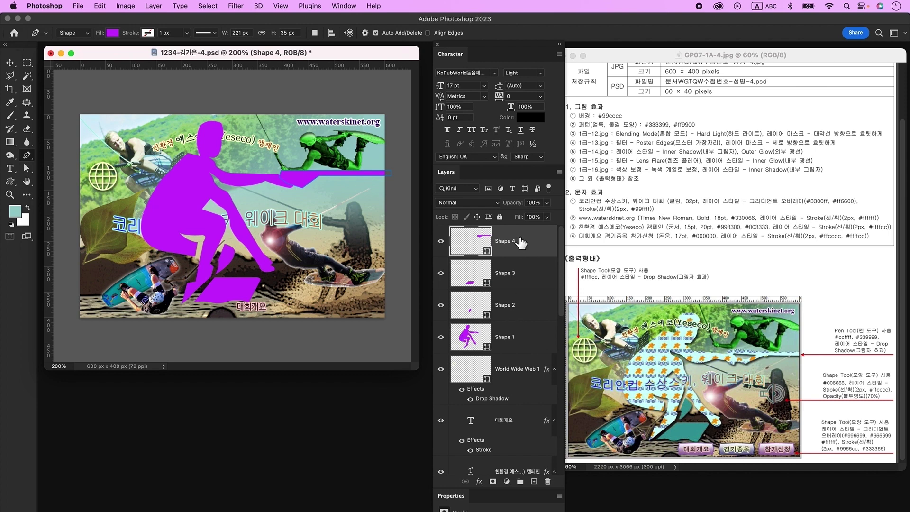
super+click(524, 339)
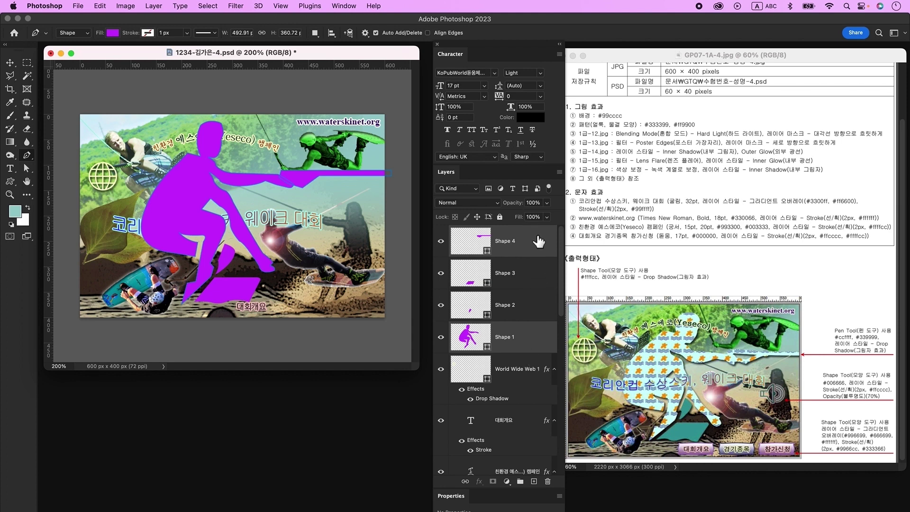
right_click(537, 240)
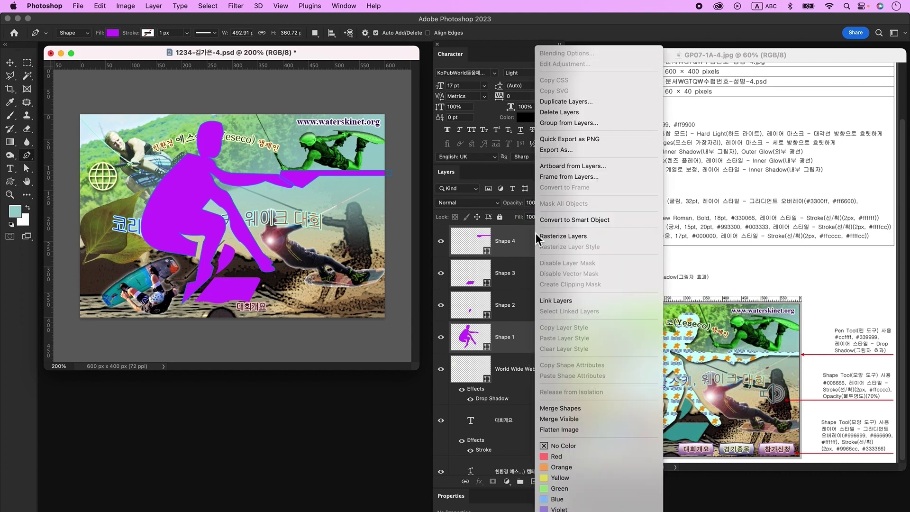
click(592, 408)
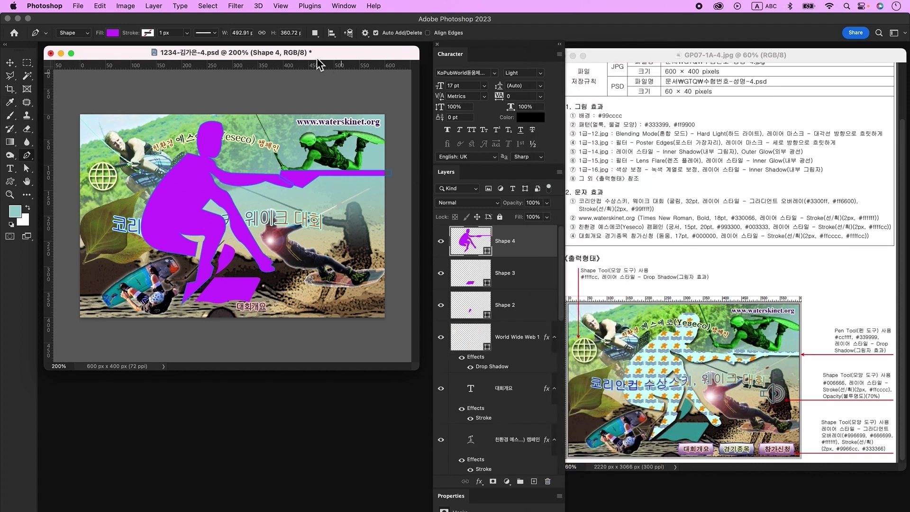
click(315, 33)
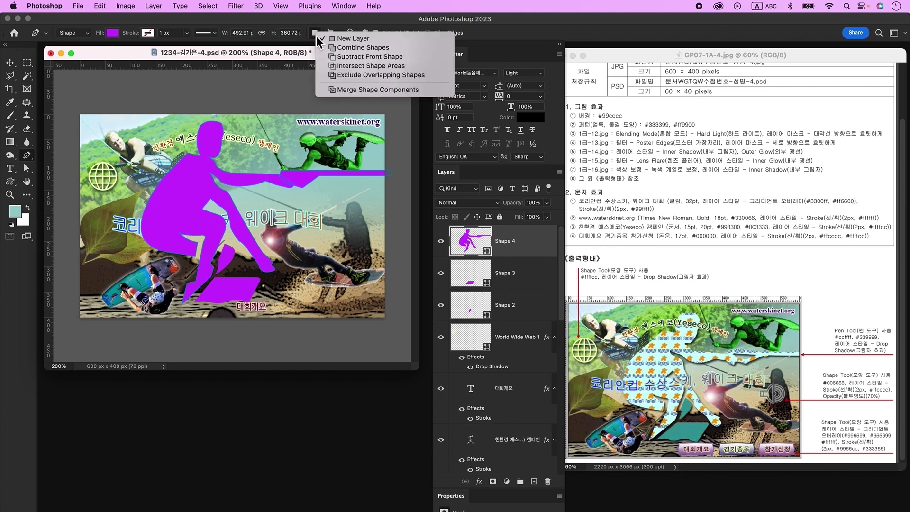
click(351, 90)
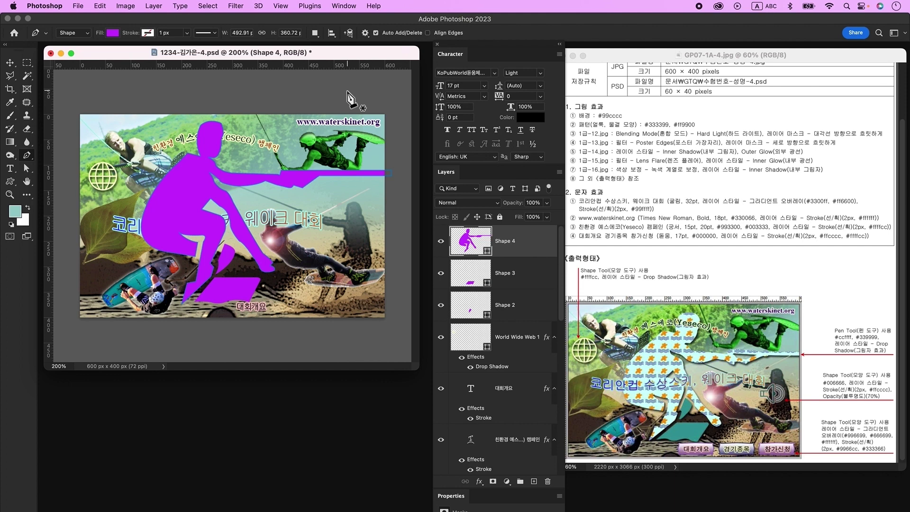
Draw an orange triangle about 59 × 19 px inside the tow bar's handle on a new layer.
key(super+alt+shift+n)
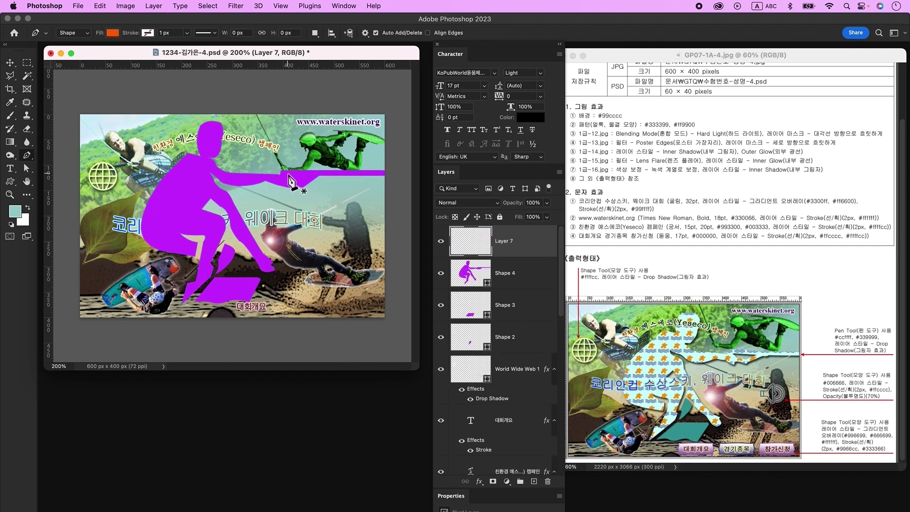
click(284, 174)
click(303, 184)
click(315, 174)
key(a)
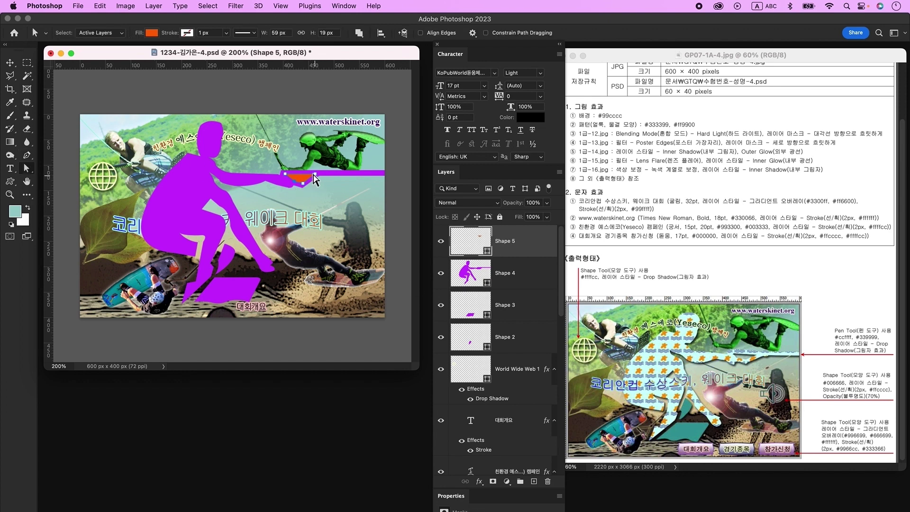
Set the handle triangle to Subtract Front Shape and merge it with the silhouette shape to cut out the opening.
click(359, 33)
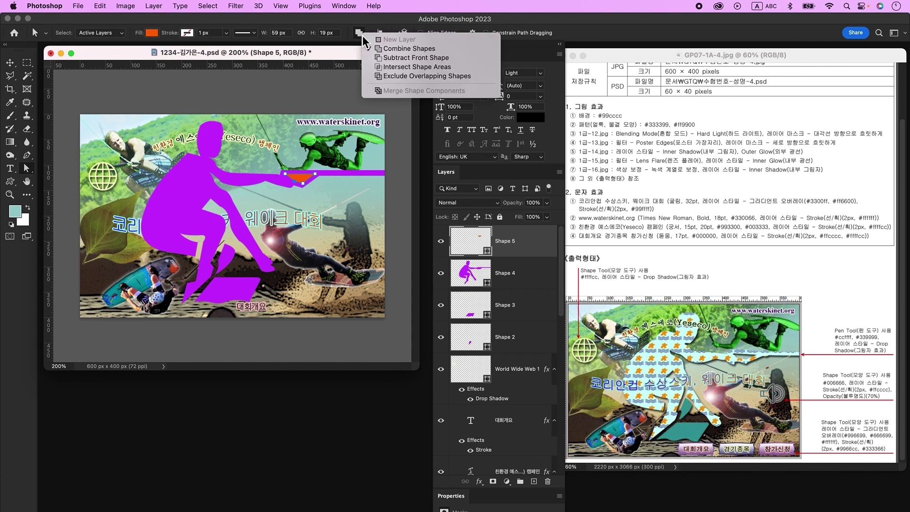
click(414, 58)
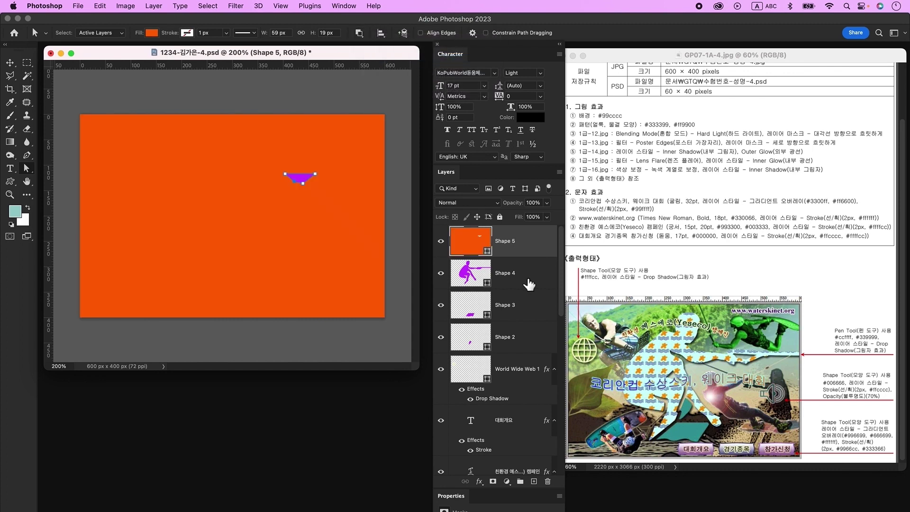
click(516, 268)
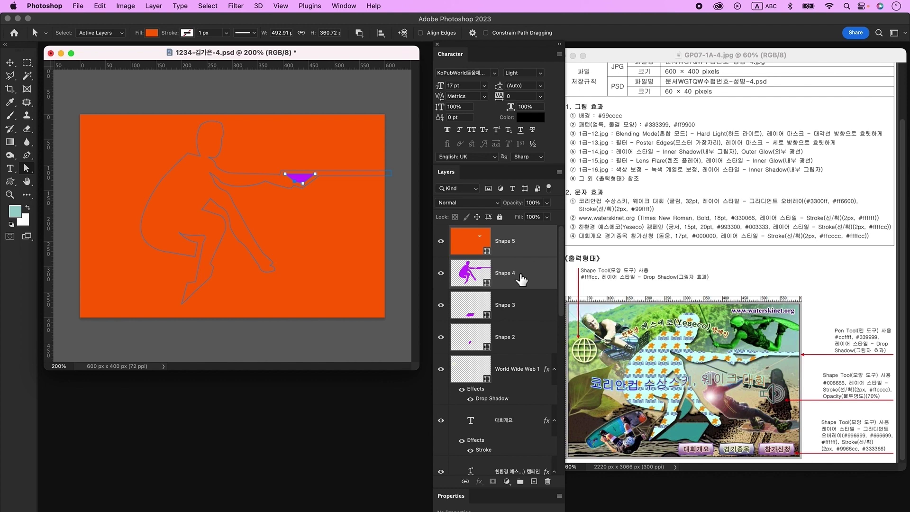
right_click(533, 243)
click(557, 407)
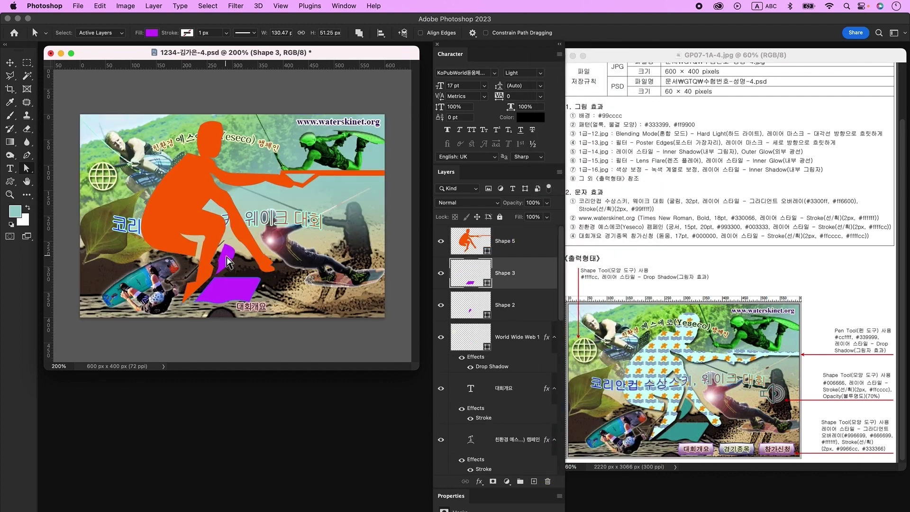
Merge the board shape and the small piece between the legs into one shape layer.
click(10, 62)
shift+click(486, 311)
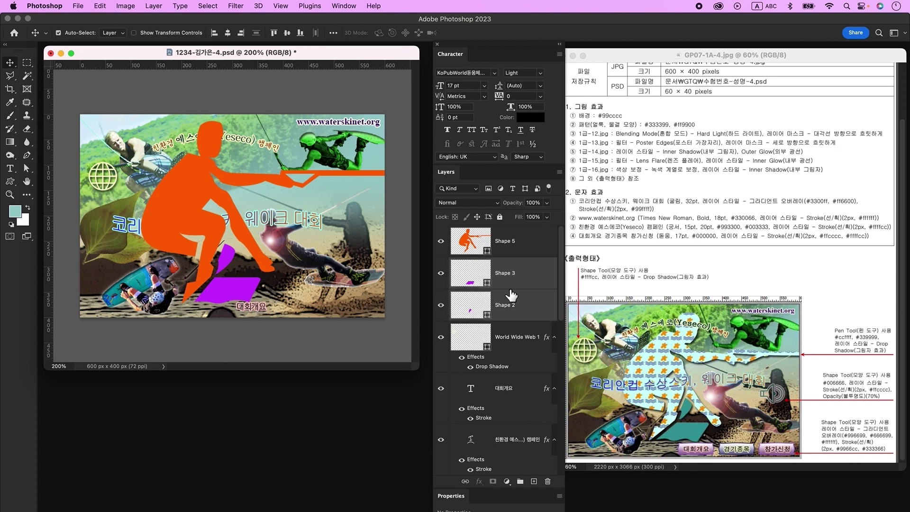
right_click(539, 276)
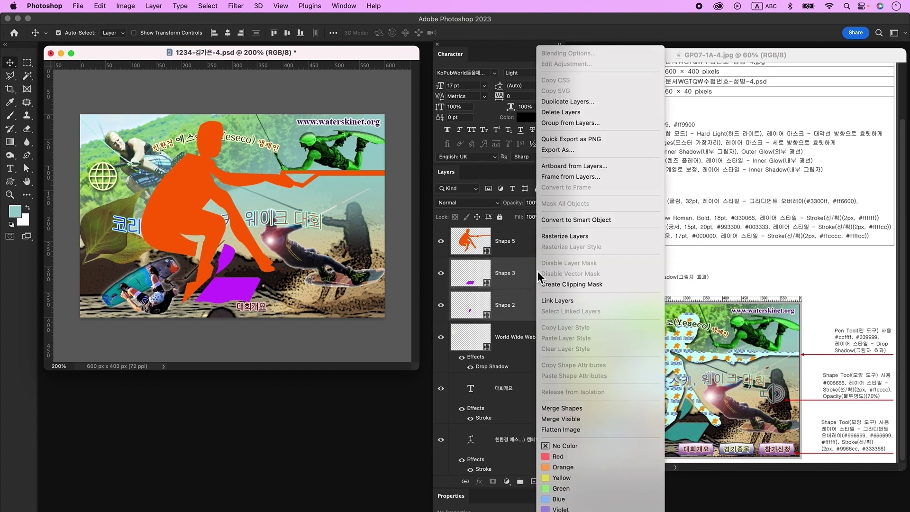
click(578, 408)
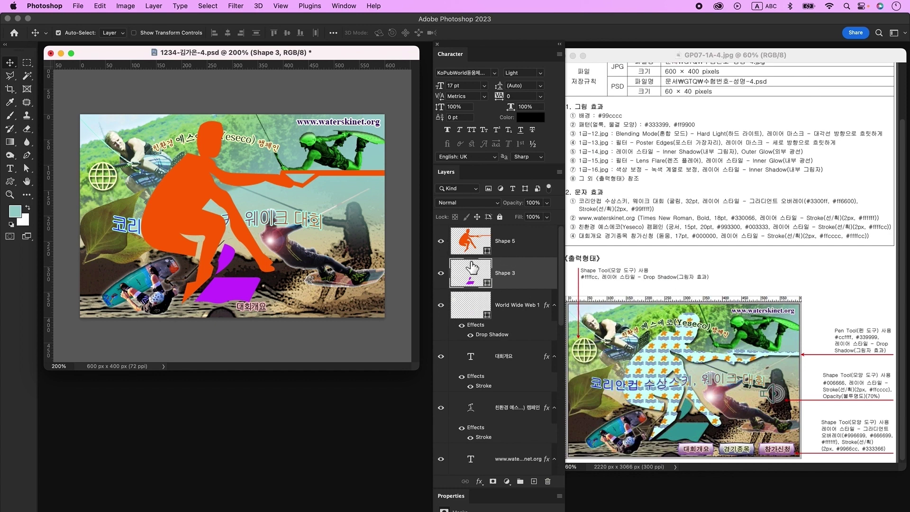
Set the merged silhouette shape's fill colour to #ccffff.
click(505, 244)
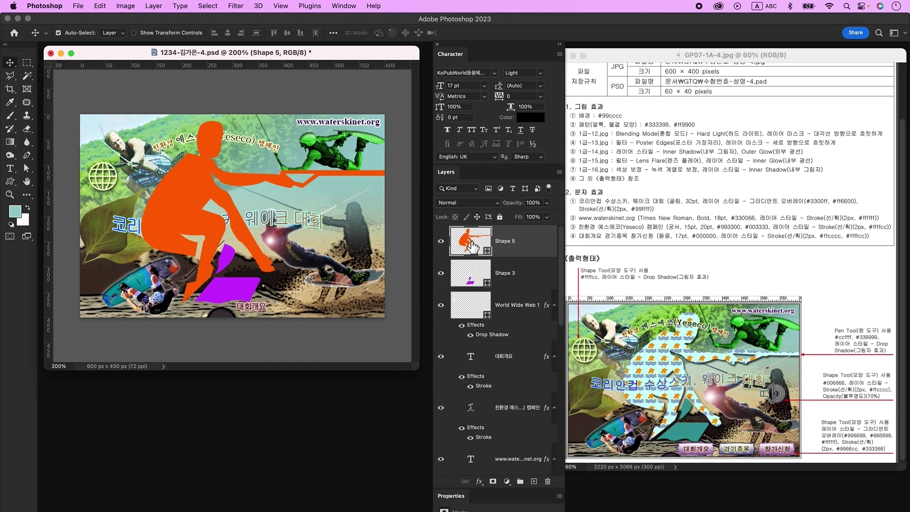
double_click(473, 245)
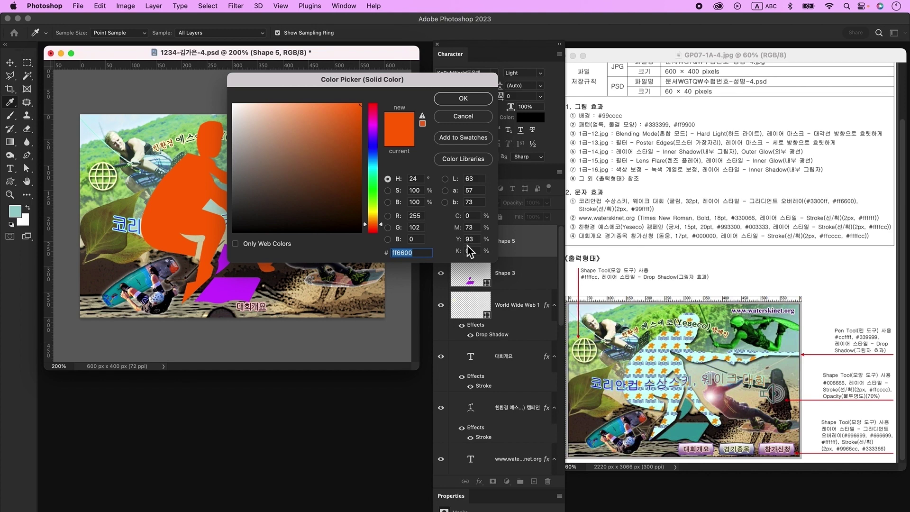
text(ccffff)
key(Return)
key(v)
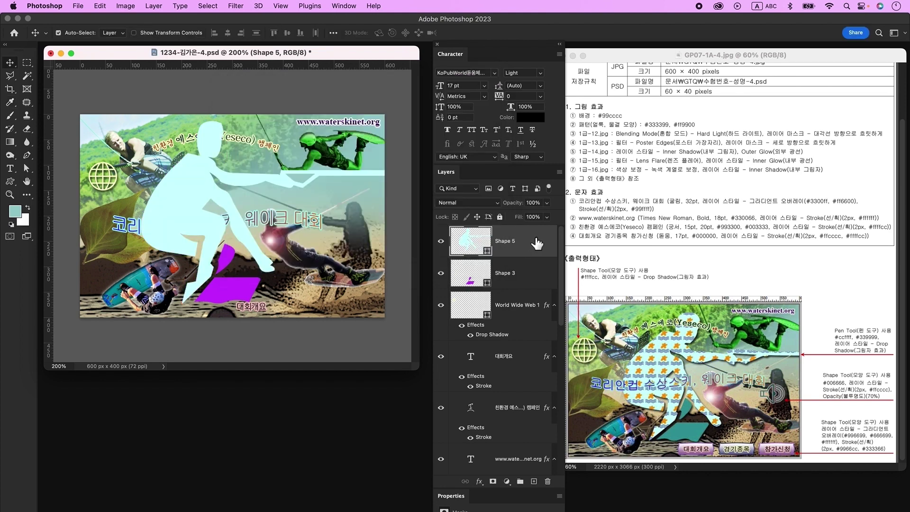
Add a Pattern Overlay to the skier silhouette shape using the orange blob and blue waves pattern at 41% scale.
double_click(537, 243)
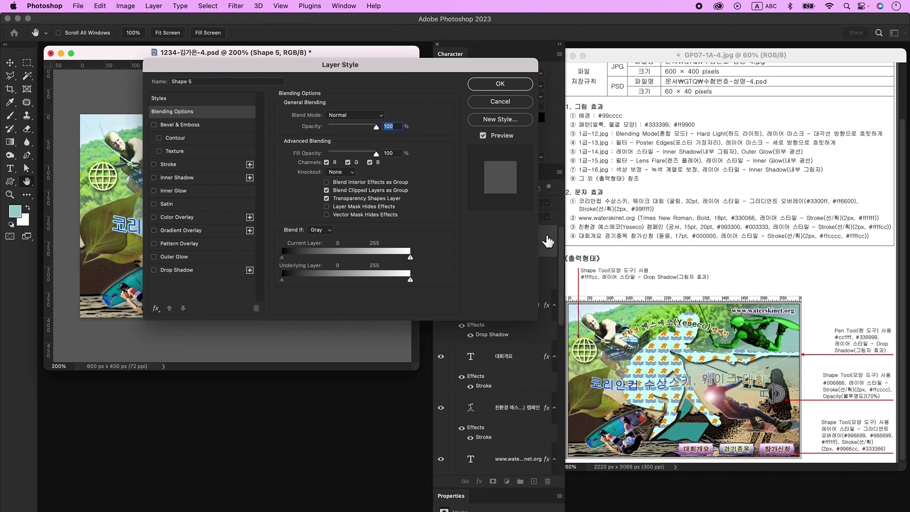
click(191, 247)
drag(266, 65, 432, 53)
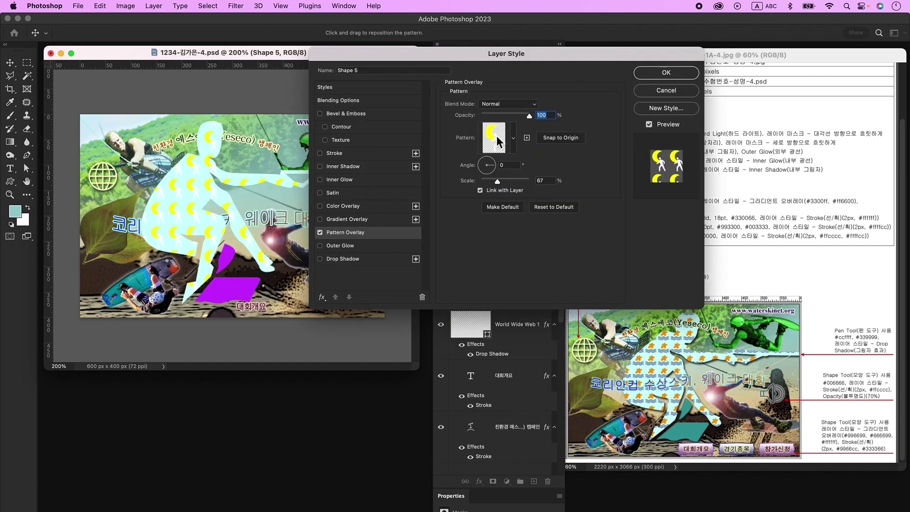
click(503, 137)
scroll(500, 192, down, 5)
click(445, 216)
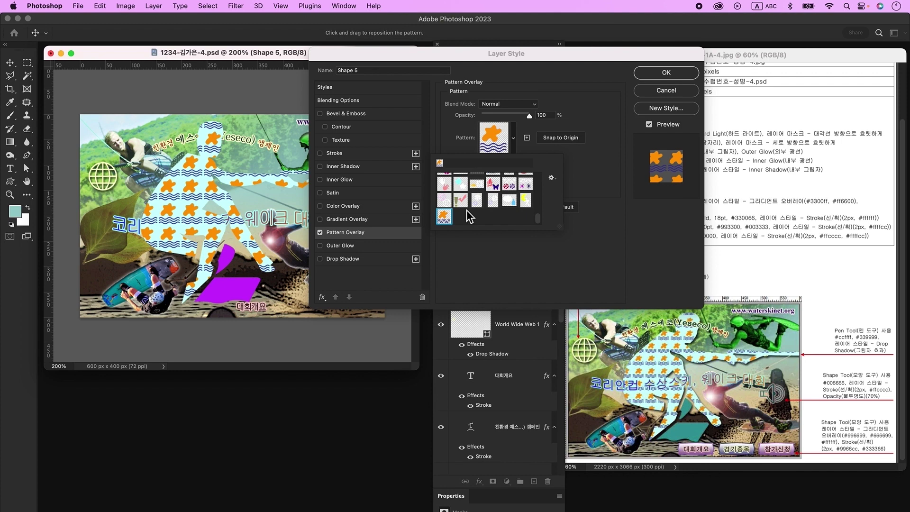
click(601, 194)
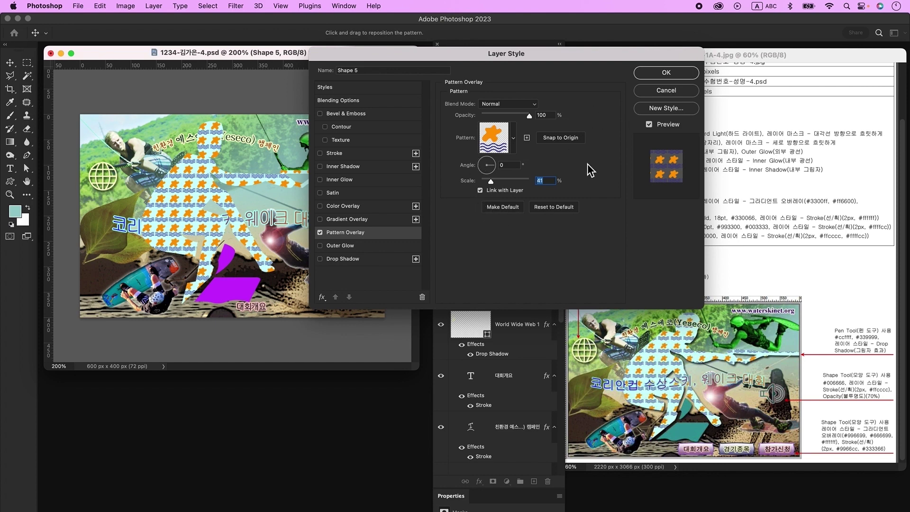
click(666, 74)
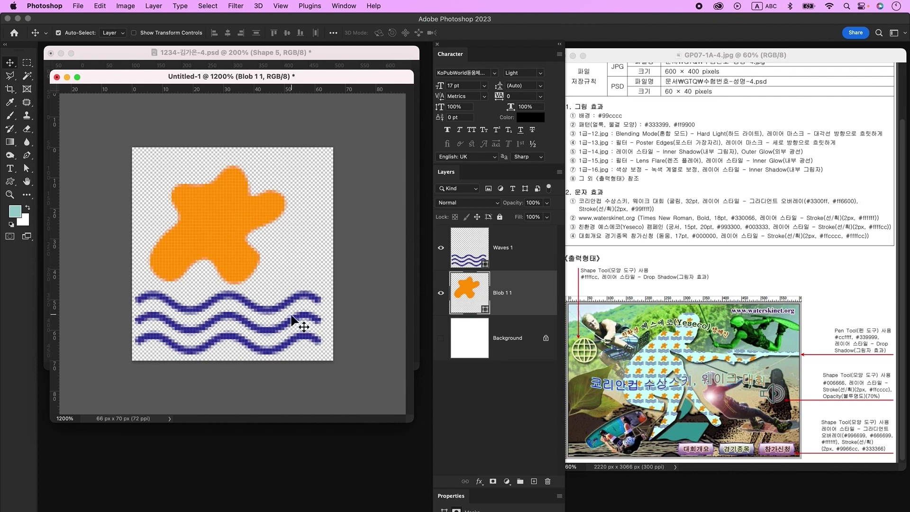
Select the blob and waves layers in the Untitled-1 pattern document and scale them down slightly together.
click(372, 265)
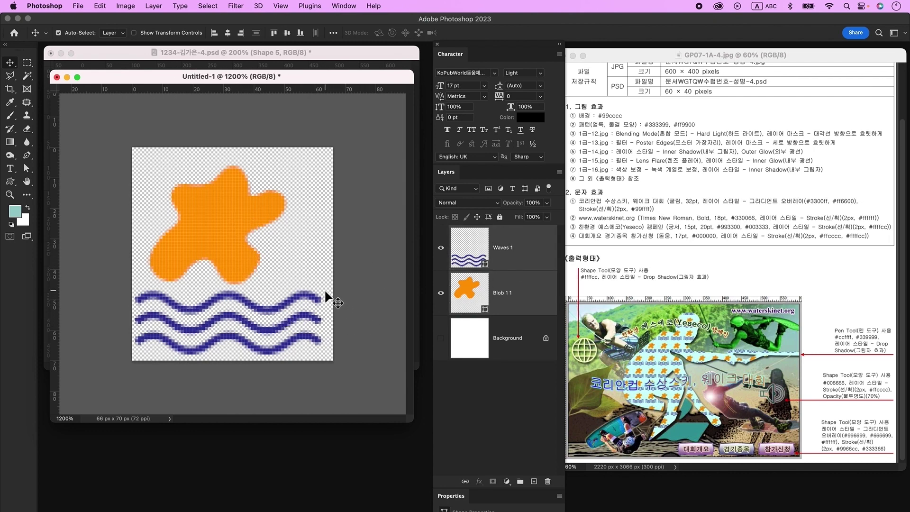
key(super+t)
drag(328, 261, 319, 251)
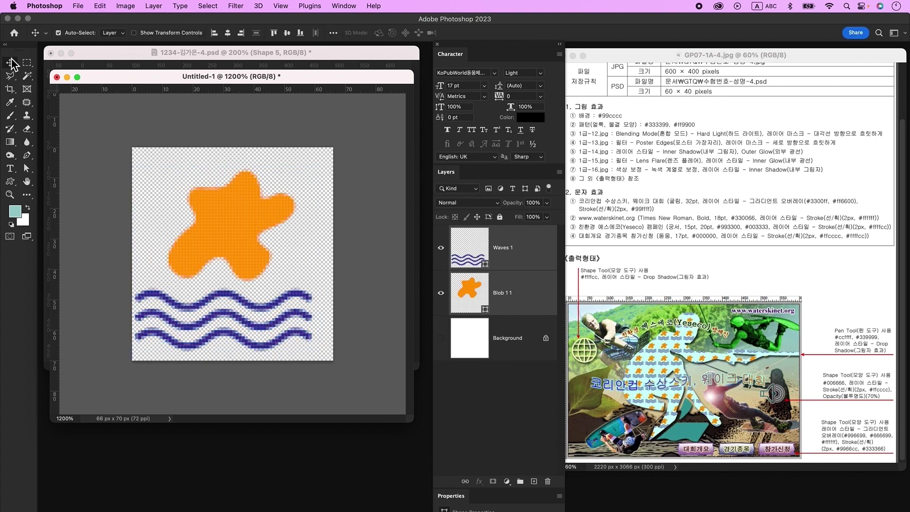
Align the blob and waves to the canvas by their horizontal centres.
click(333, 33)
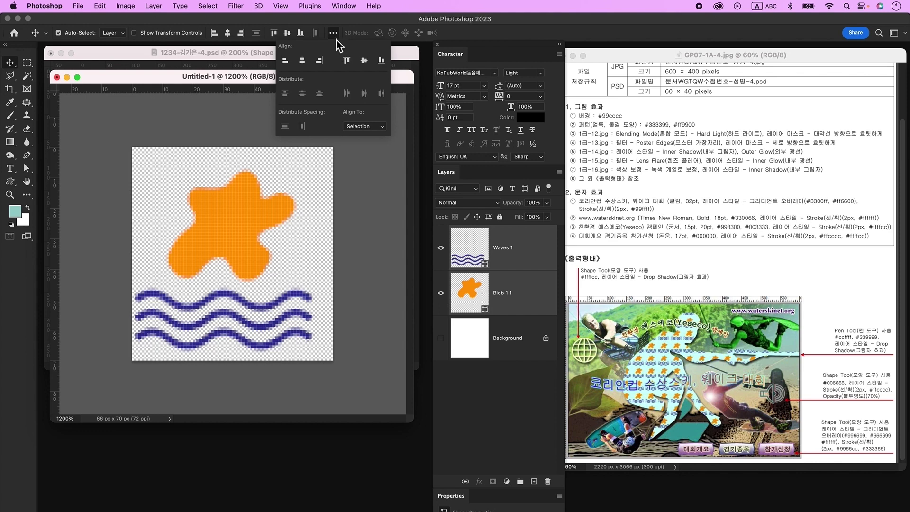
click(375, 132)
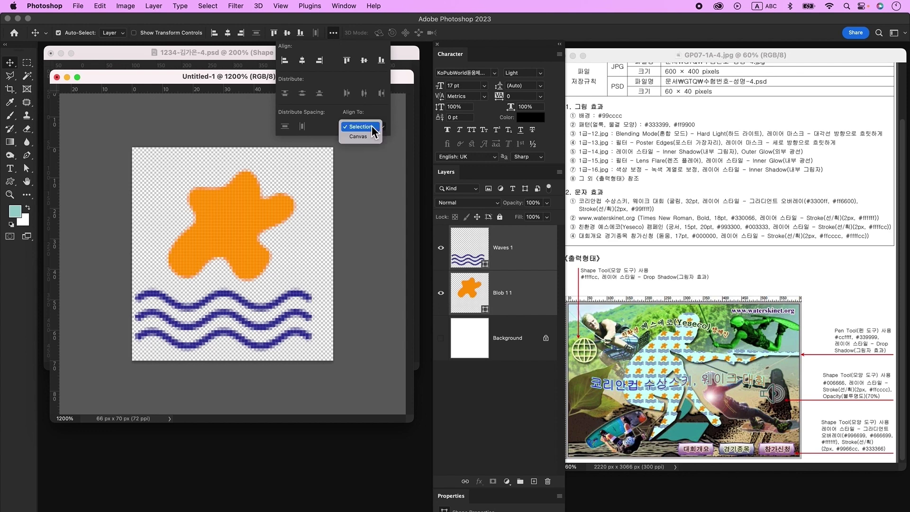
click(371, 139)
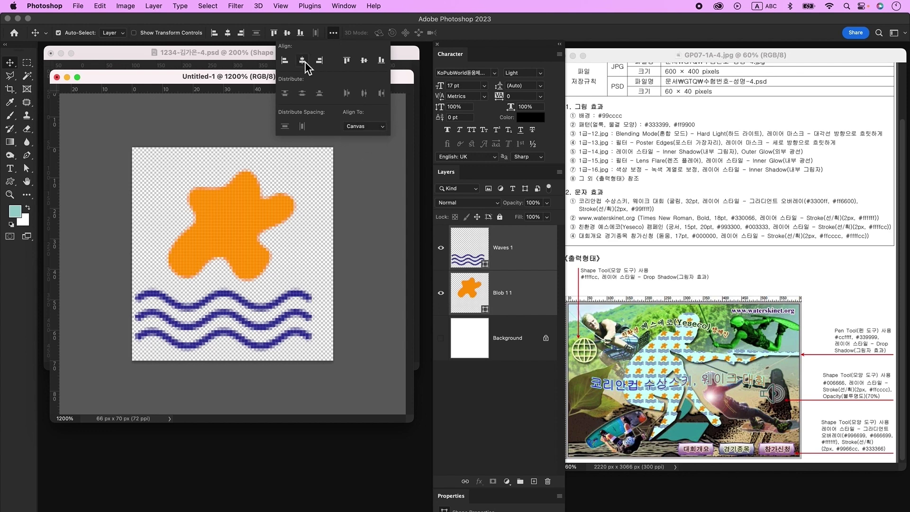
click(302, 61)
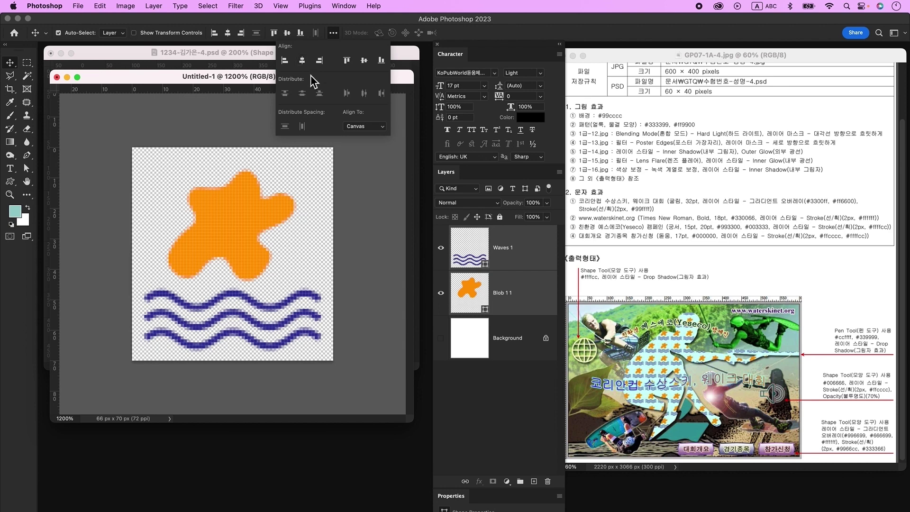
click(349, 223)
Define the adjusted blob and waves artwork as a new pattern named 패턴 and return to the poster document.
click(100, 5)
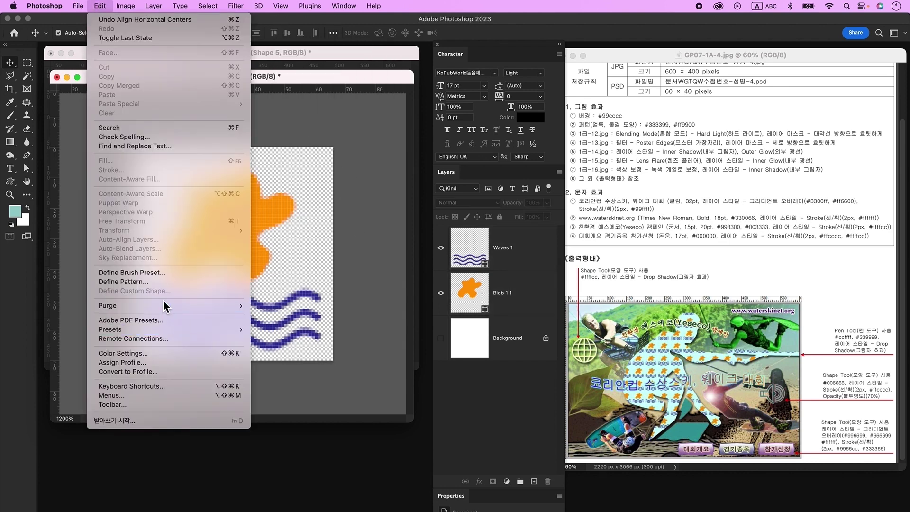
click(142, 281)
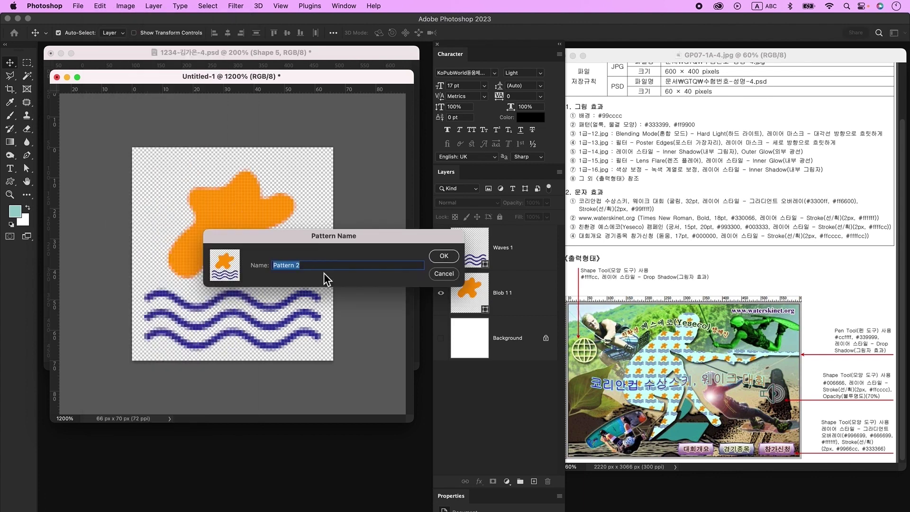
key(ctrl+space)
text(패턴)
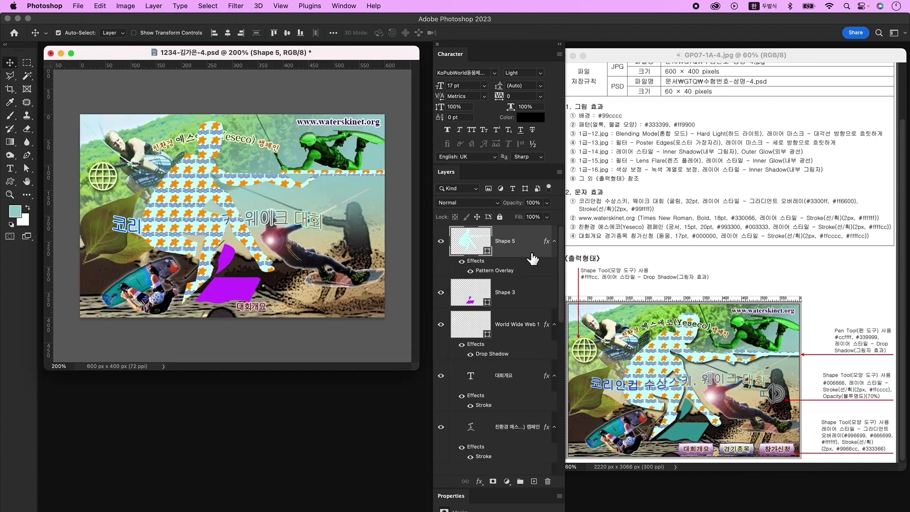
key(ctrl+space)
Switch the silhouette's Pattern Overlay to the newly defined blob and waves pattern and set its scale to 47%.
double_click(500, 256)
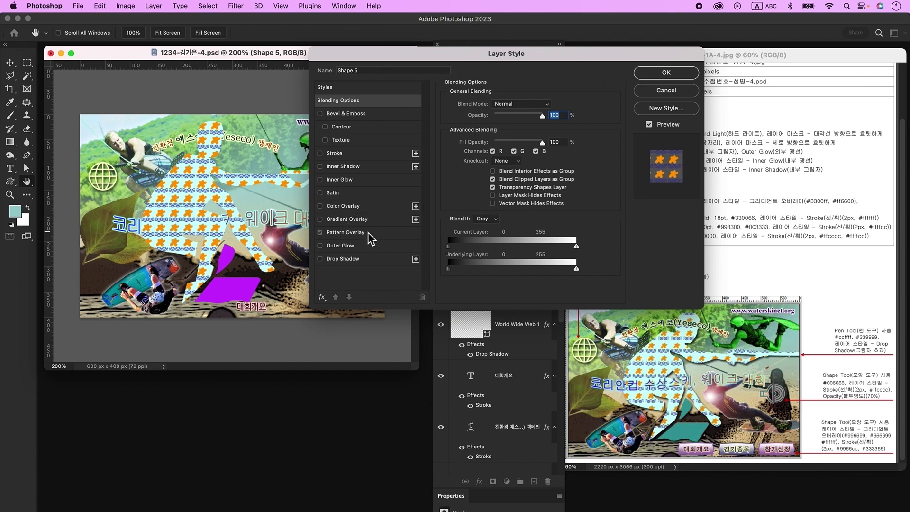
click(368, 232)
click(513, 139)
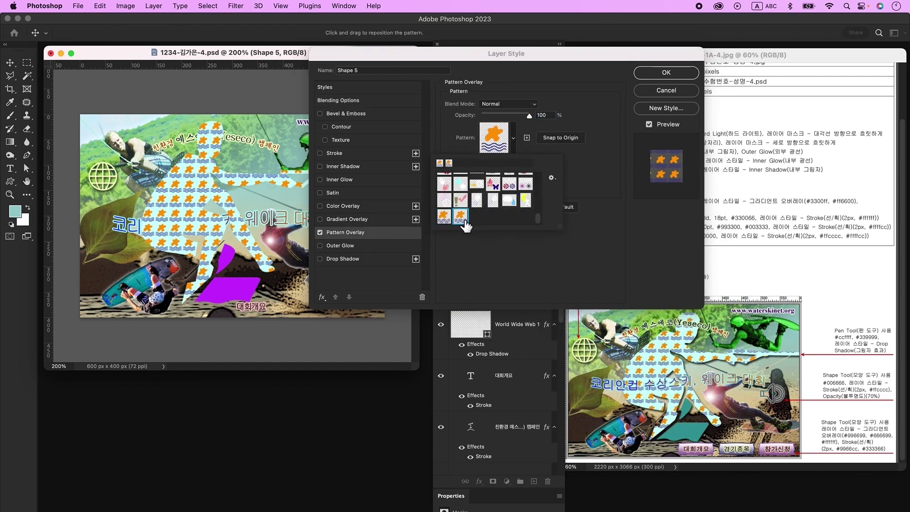
click(487, 255)
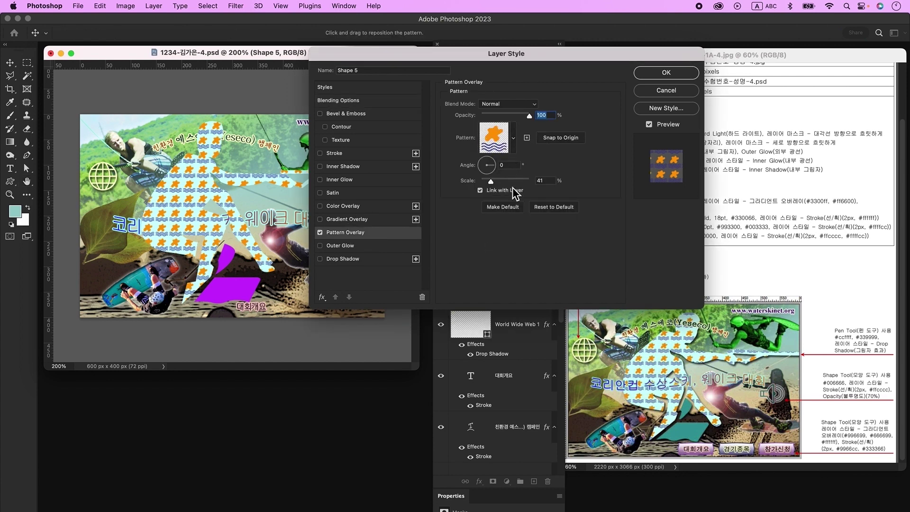
click(547, 182)
text(47)
key(Tab)
Shift the overlay pattern slightly upward within the silhouette and add a Drop Shadow to the shape.
drag(506, 53, 584, 52)
click(195, 222)
drag(196, 219, 196, 210)
click(440, 258)
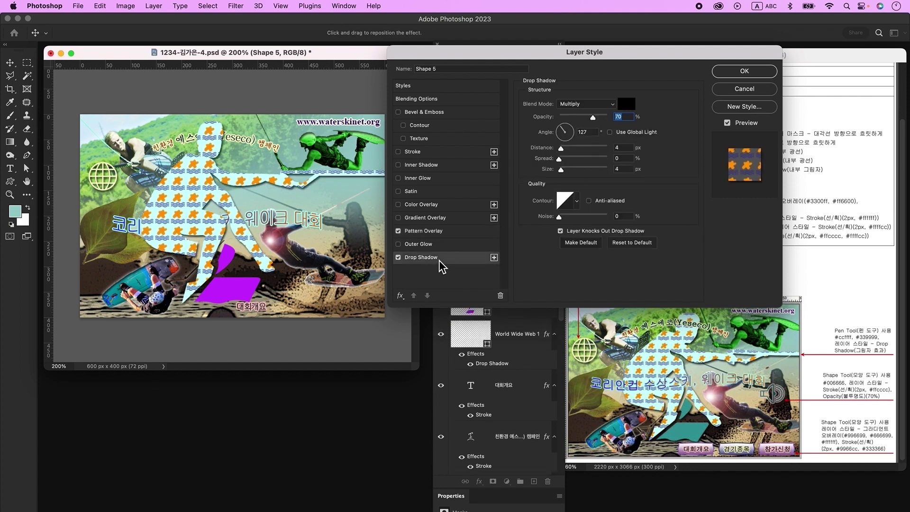
click(744, 71)
Set the purple board shape's fill colour to #339999 and give the layer a Drop Shadow.
click(477, 313)
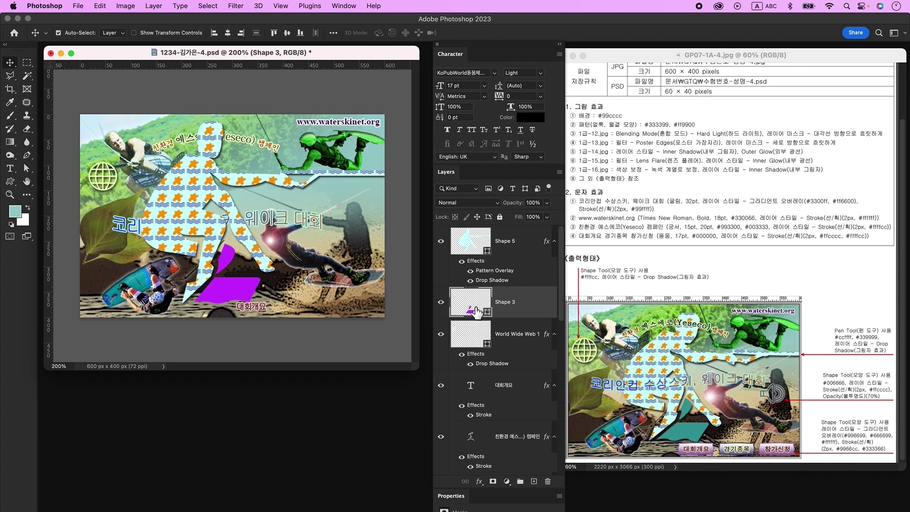
double_click(474, 311)
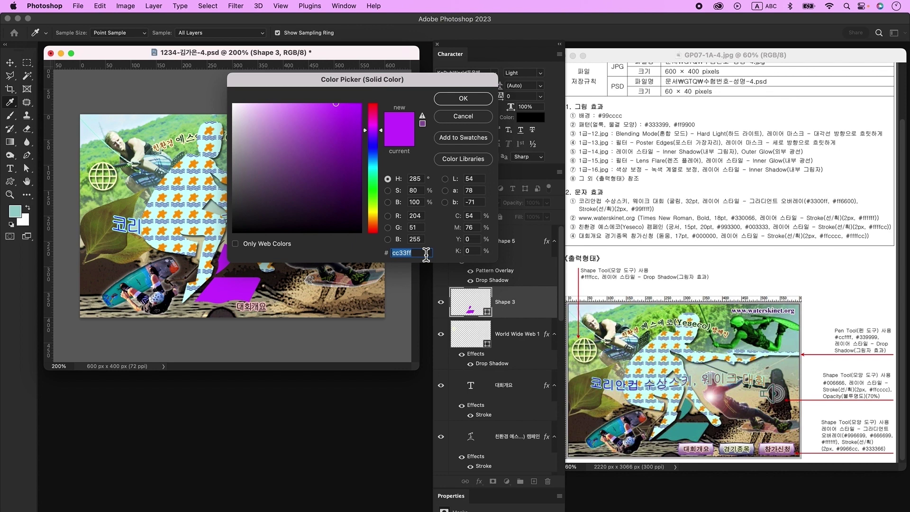
text(339999)
key(Return)
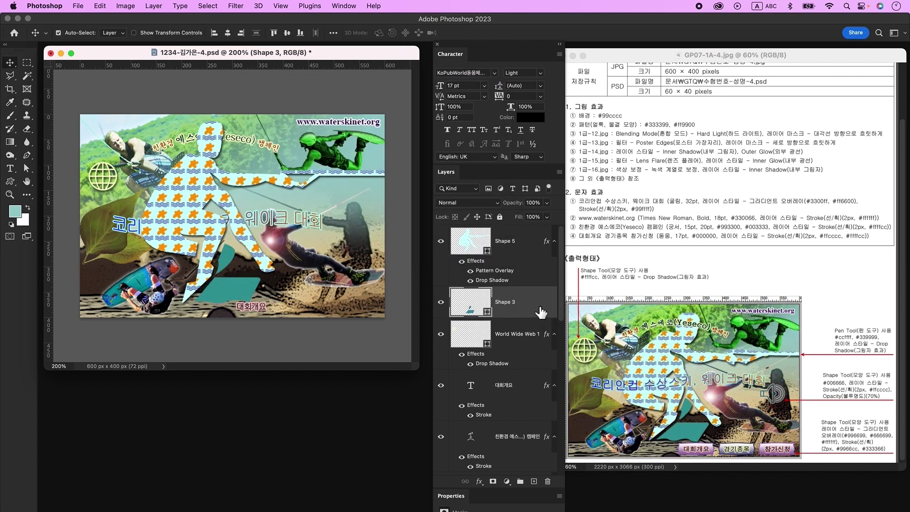
double_click(540, 312)
click(454, 259)
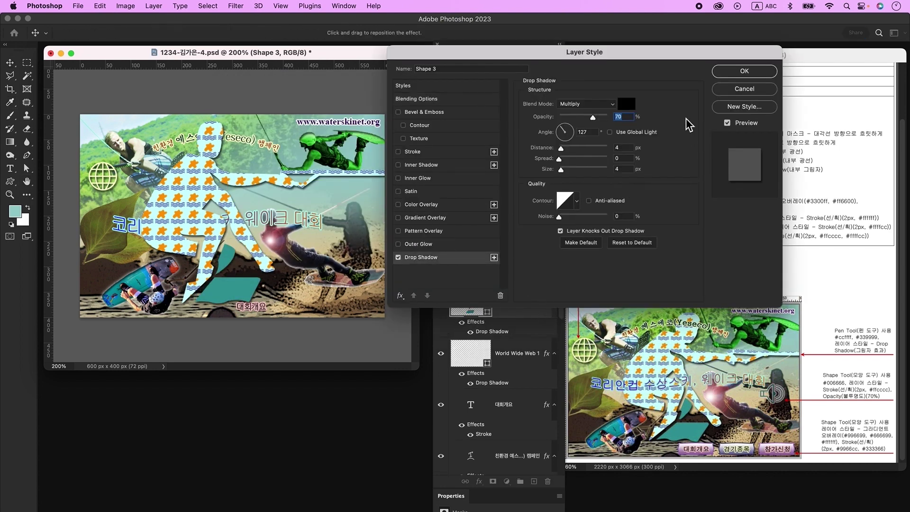
click(750, 75)
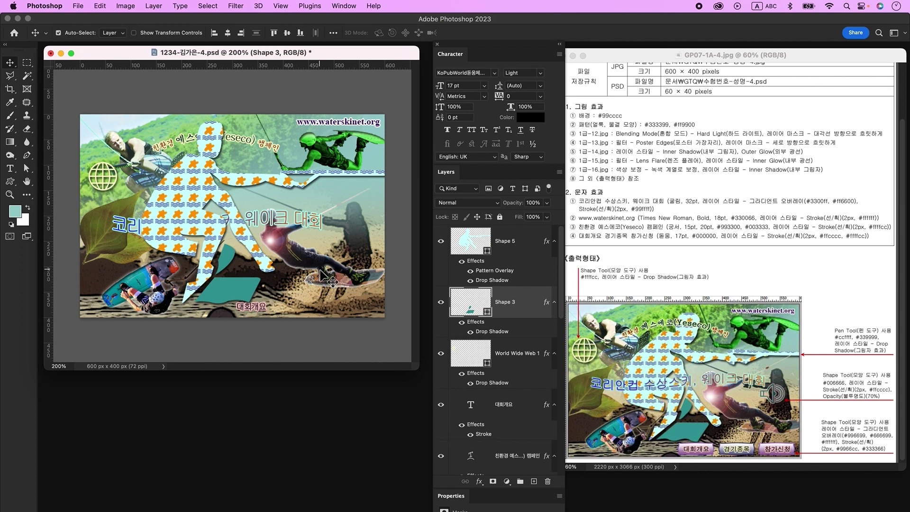
On a new layer above the silhouette, draw the Volume custom shape about 73 × 58 px beside the end of the title text.
click(508, 243)
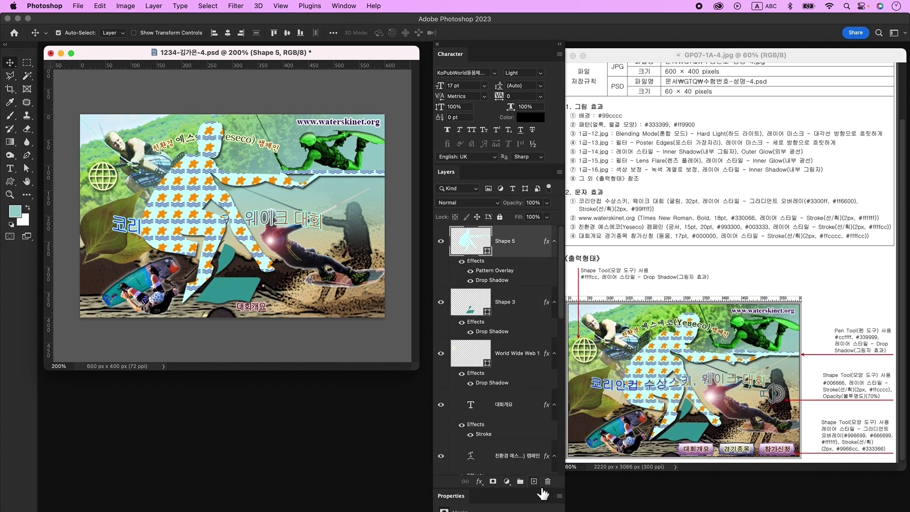
click(534, 481)
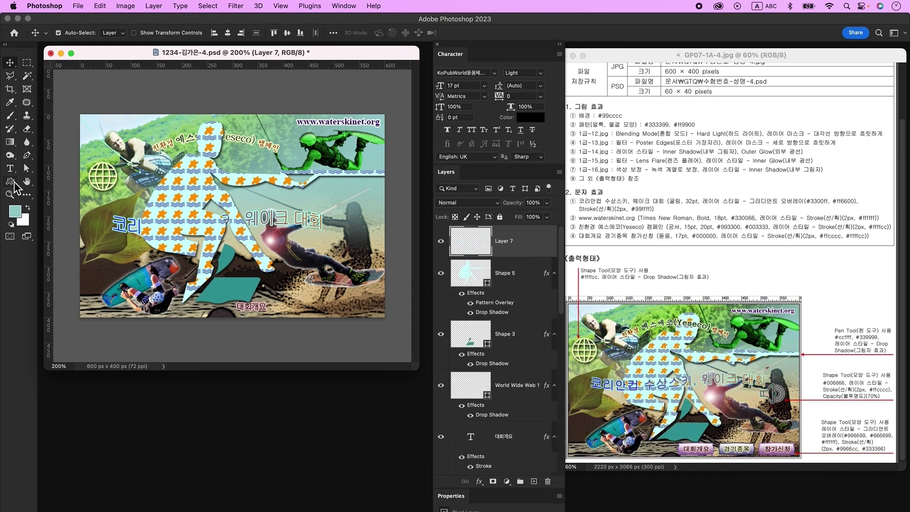
click(10, 182)
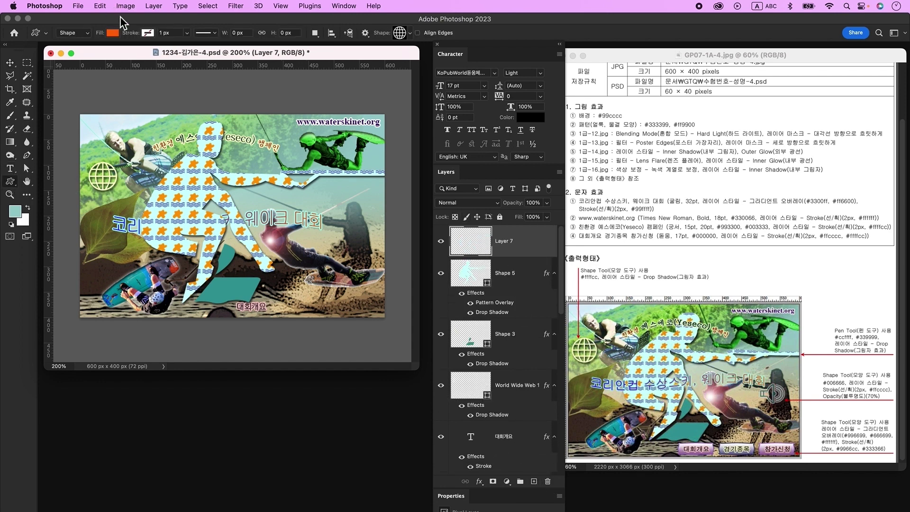
click(400, 34)
double_click(425, 319)
drag(329, 218, 367, 247)
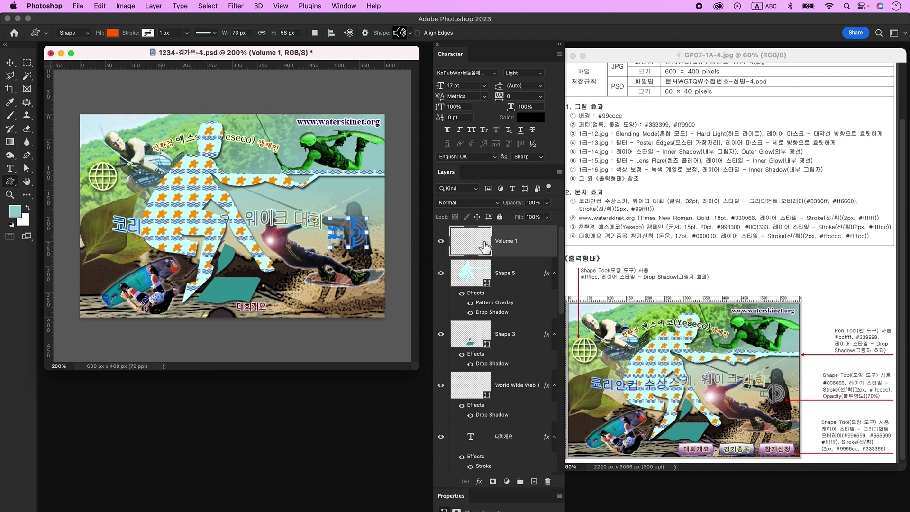
Set the speaker shape's fill colour to #006666.
double_click(482, 245)
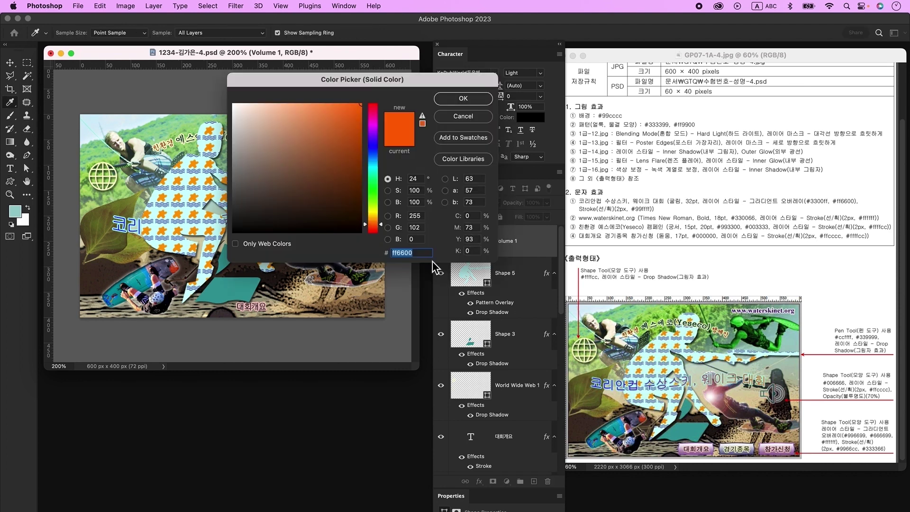
text(006666)
key(Return)
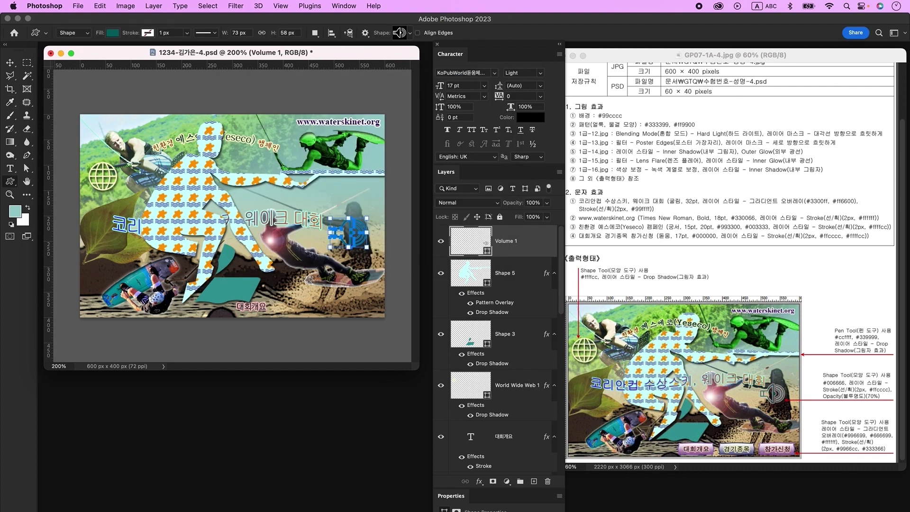
Give the speaker shape a 2 px outside Stroke in #ffcccc and set its layer opacity to 70%.
double_click(527, 246)
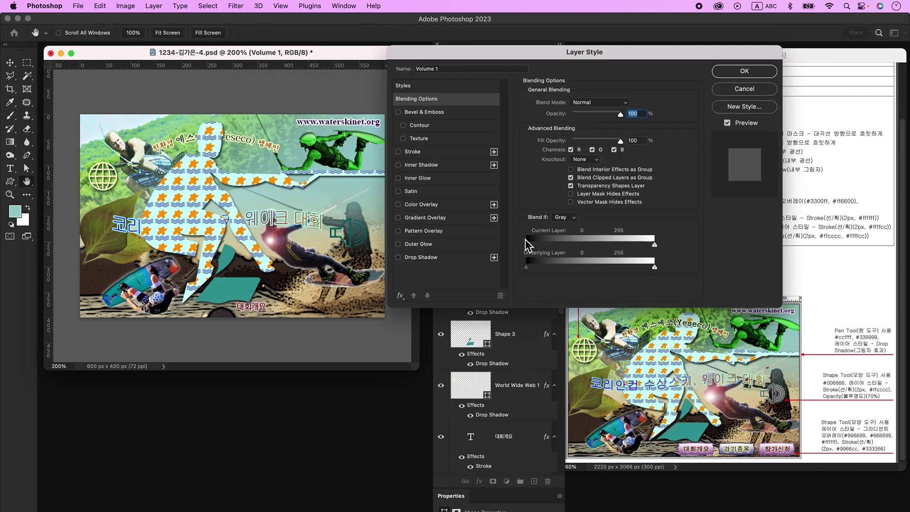
click(423, 155)
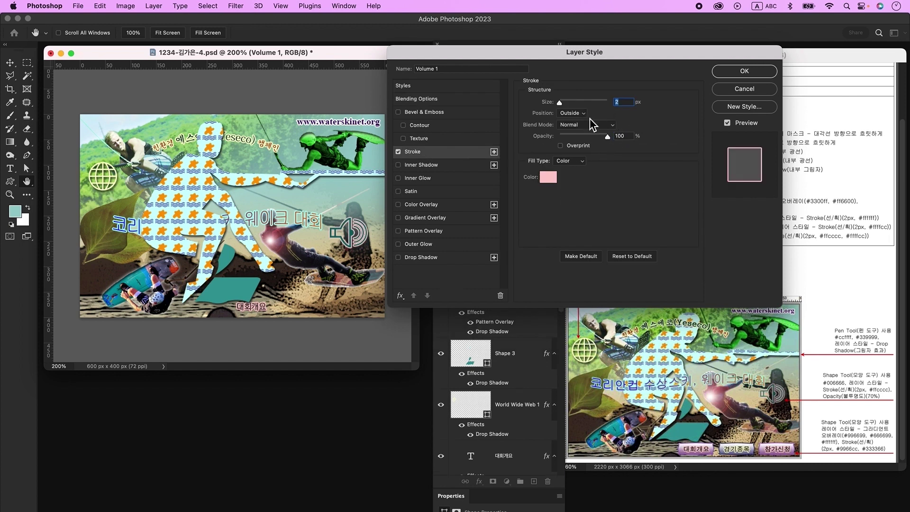
click(550, 178)
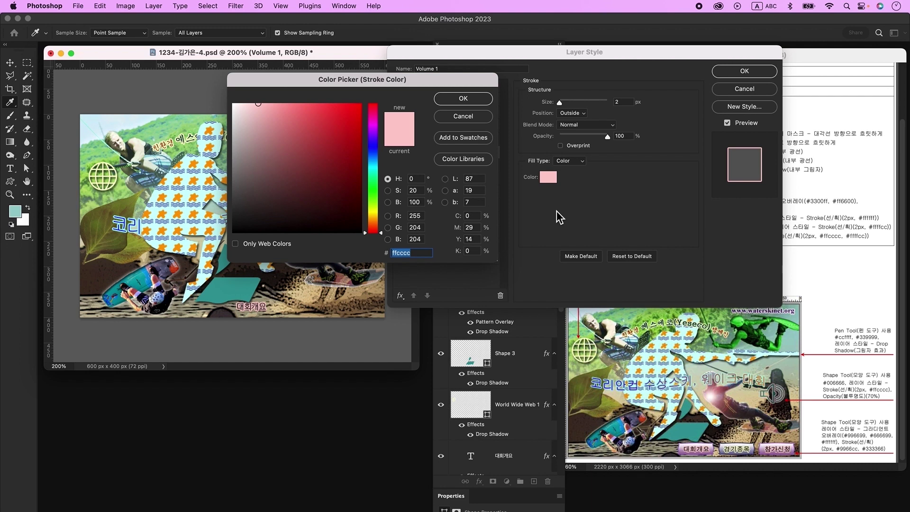
key(Return)
key(Return)
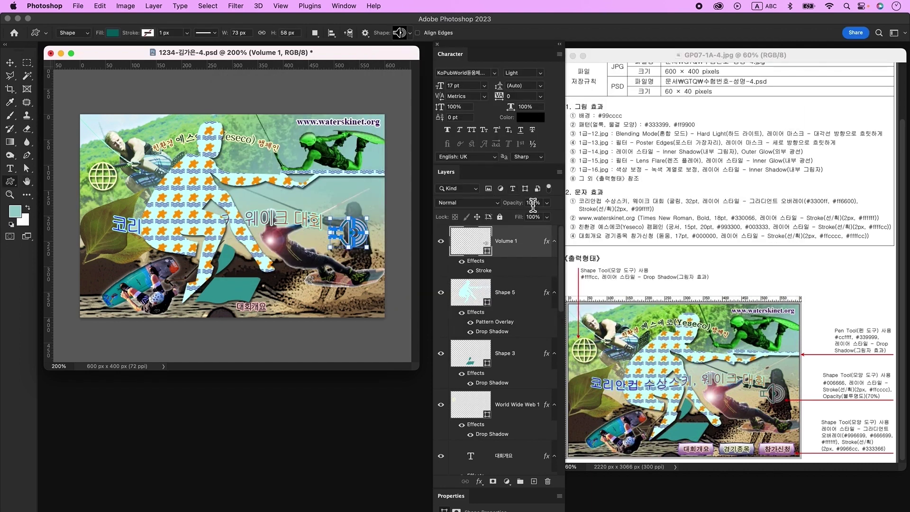
text(70)
key(Return)
key(v)
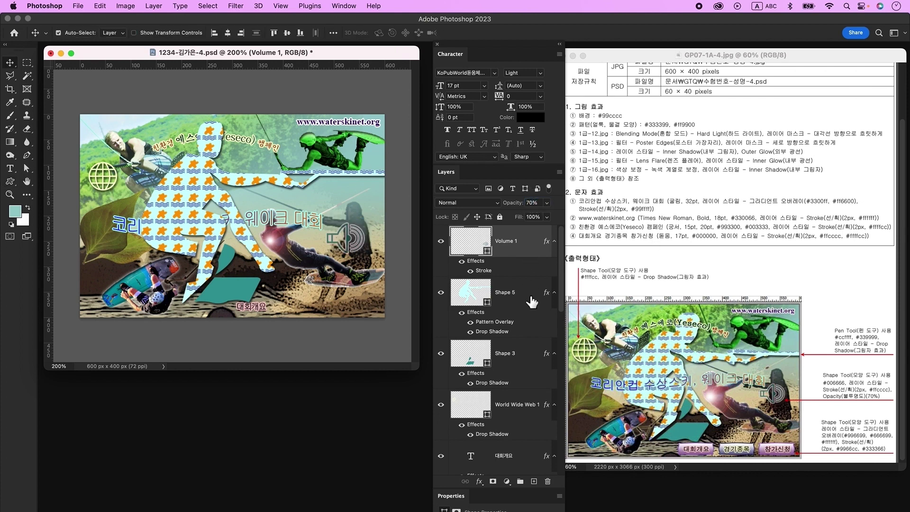
On a new layer above the speaker shape, draw the Banner 3 custom shape about 80 × 30 px at the poster's lower edge.
click(534, 481)
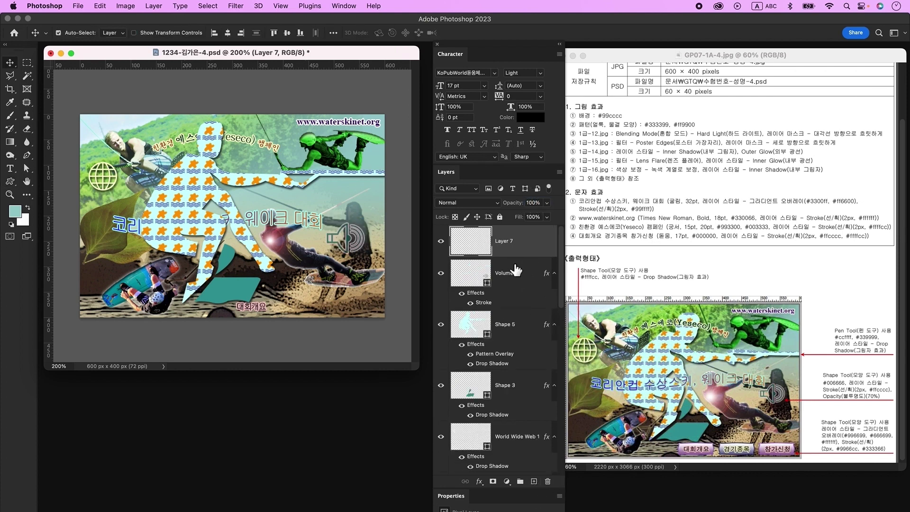
click(10, 181)
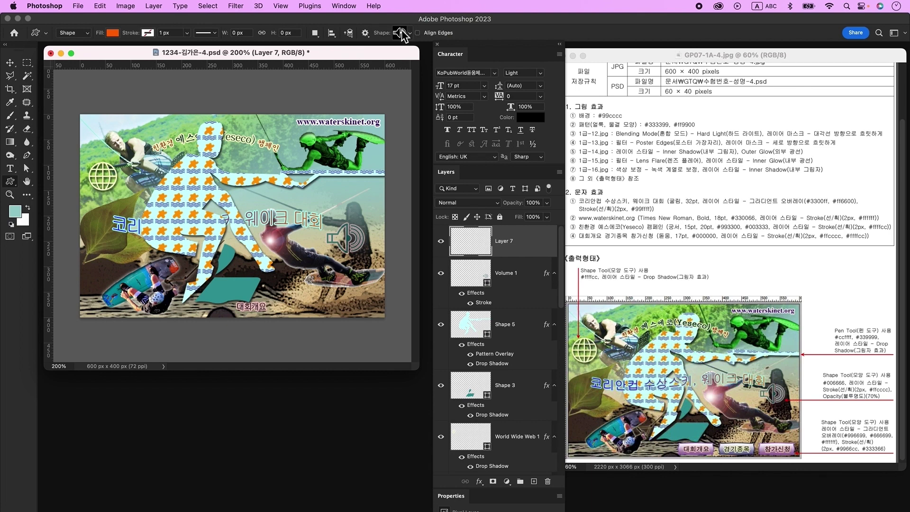
click(401, 33)
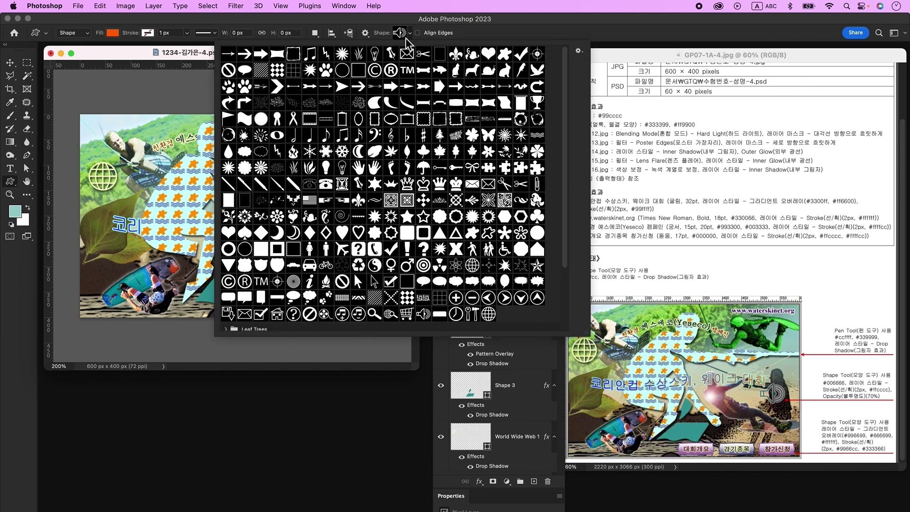
click(455, 107)
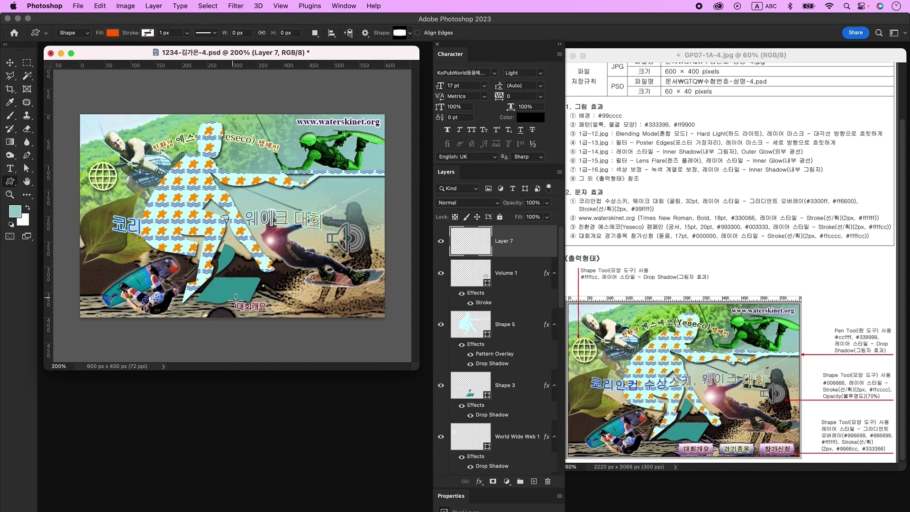
drag(232, 299, 272, 313)
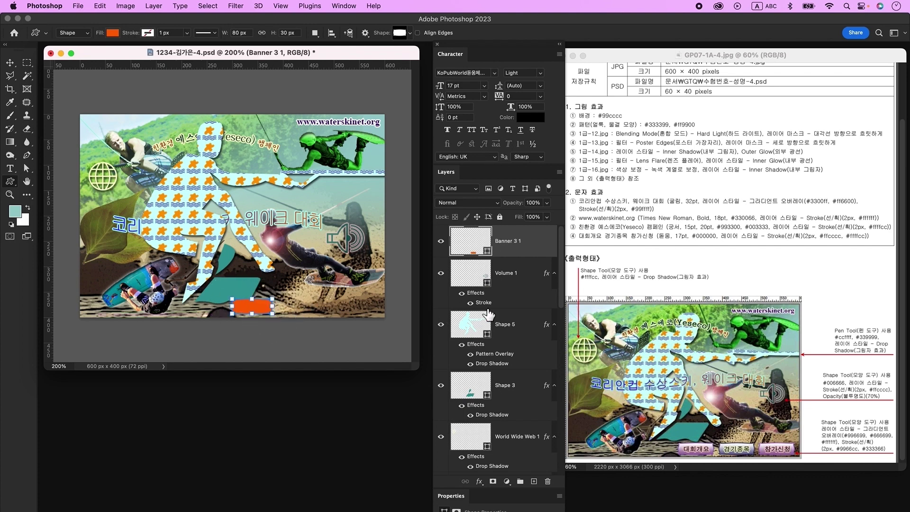
Give the banner shape a linear Gradient Overlay from #996699 to white at a 90° angle.
double_click(534, 249)
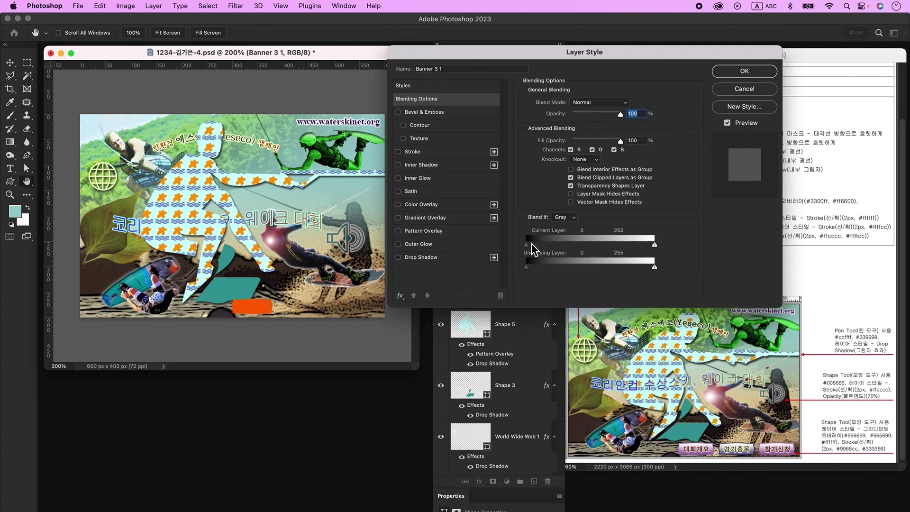
click(429, 218)
click(589, 126)
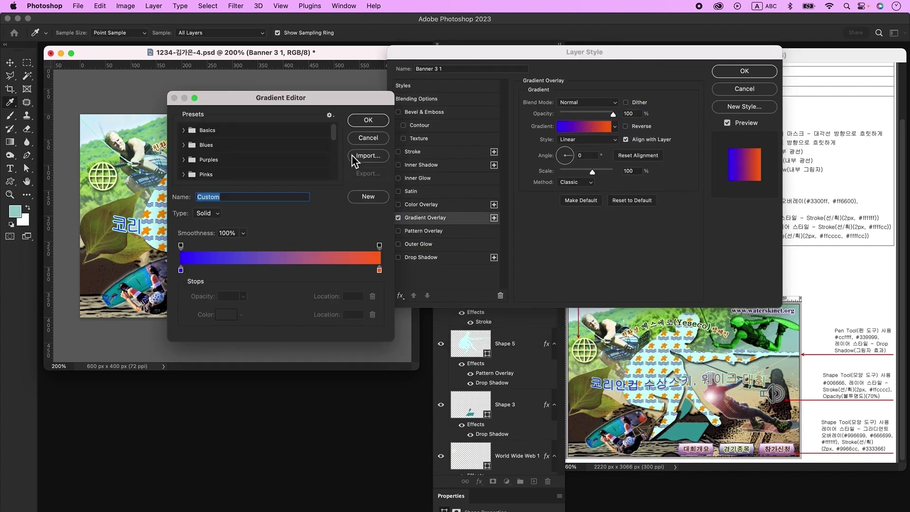
double_click(180, 270)
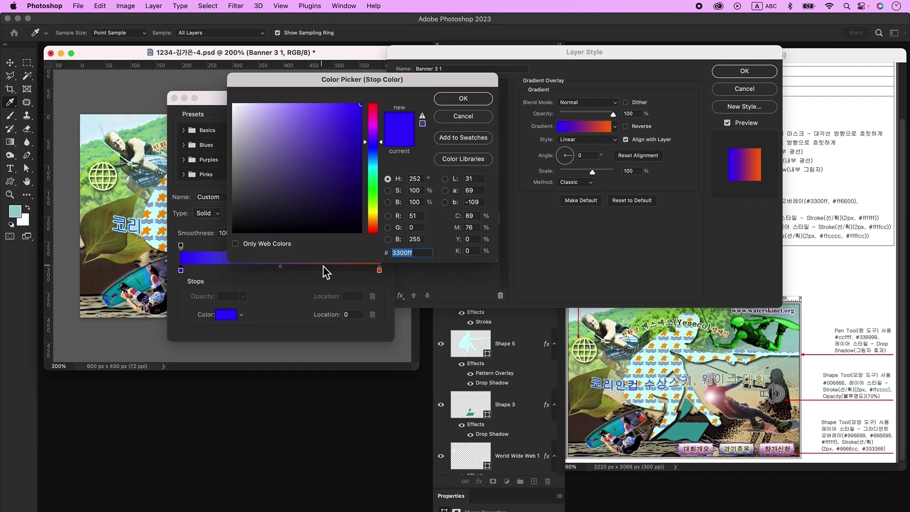
text(996699)
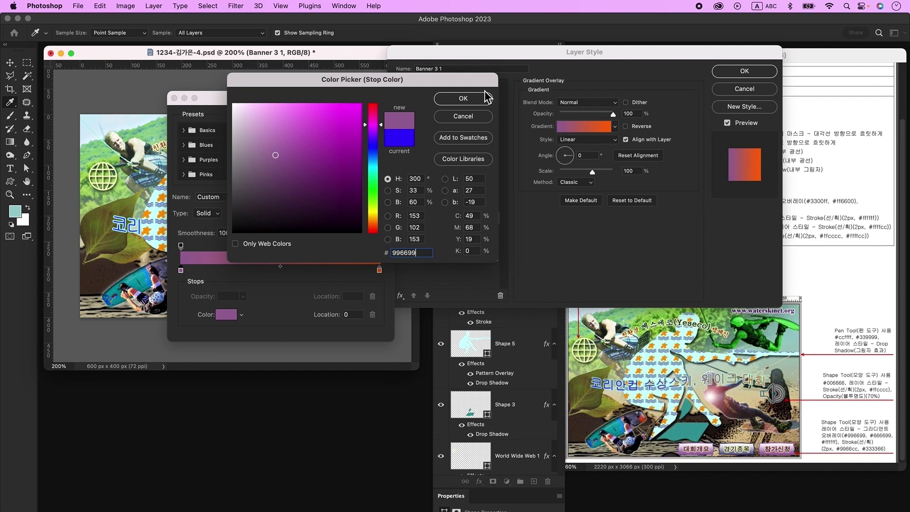
click(463, 98)
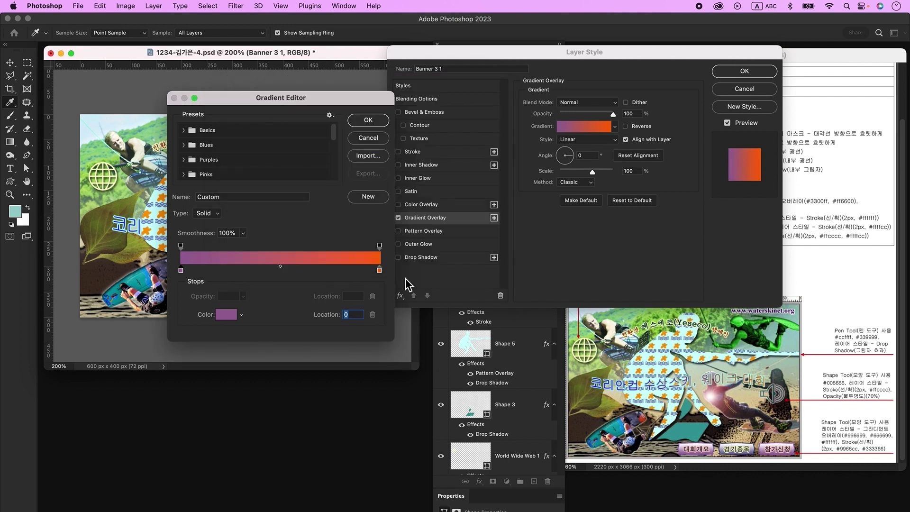
double_click(379, 270)
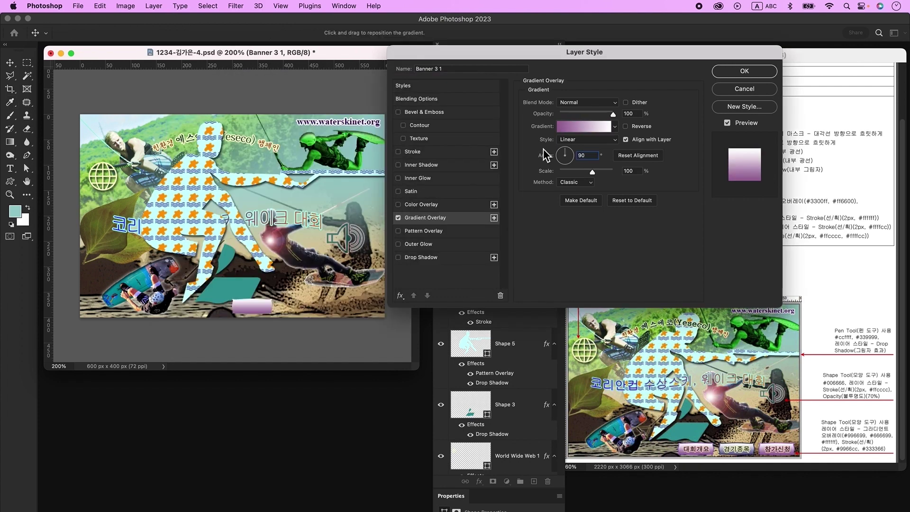
Add a 2 px outside Stroke in #9966cc to the banner shape.
click(422, 152)
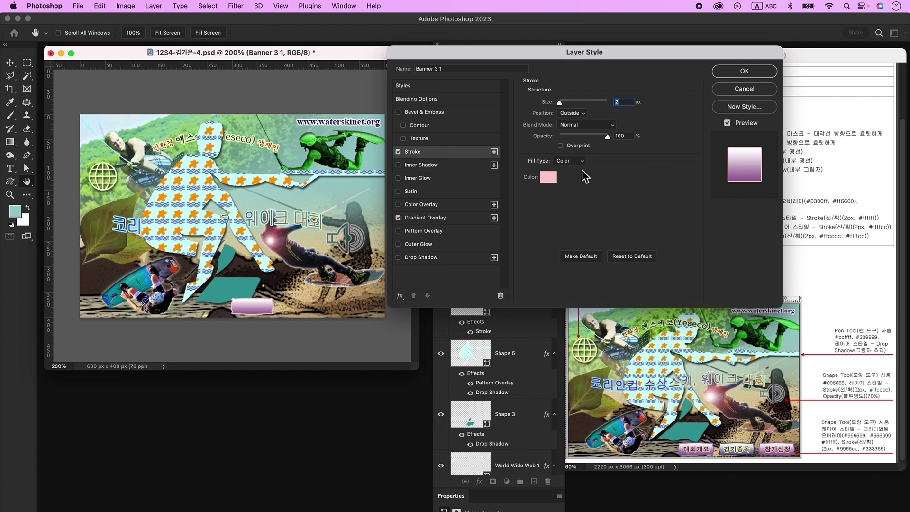
click(550, 177)
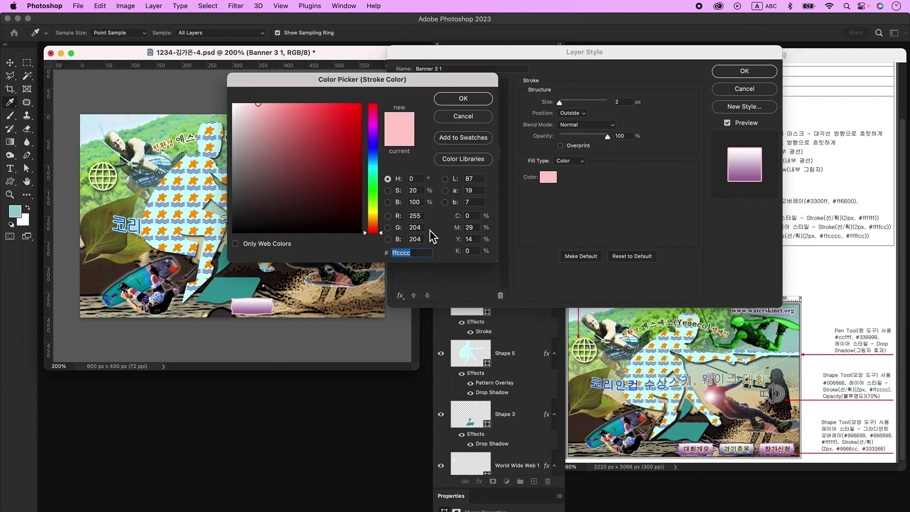
text(9966cc)
key(Return)
key(Return)
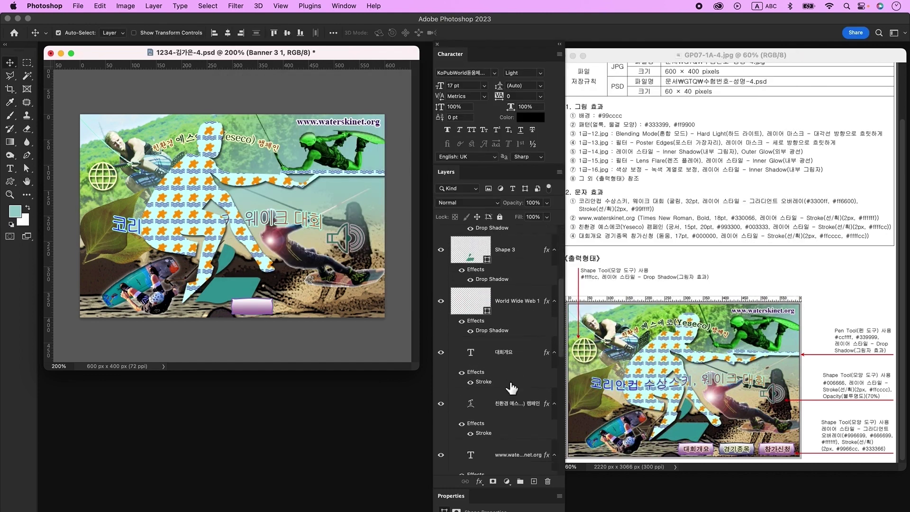
Bring the 대회개요 text layer to the front and position it on the banner.
scroll(513, 389, down, 2)
click(510, 335)
key(super+shift+bracketright)
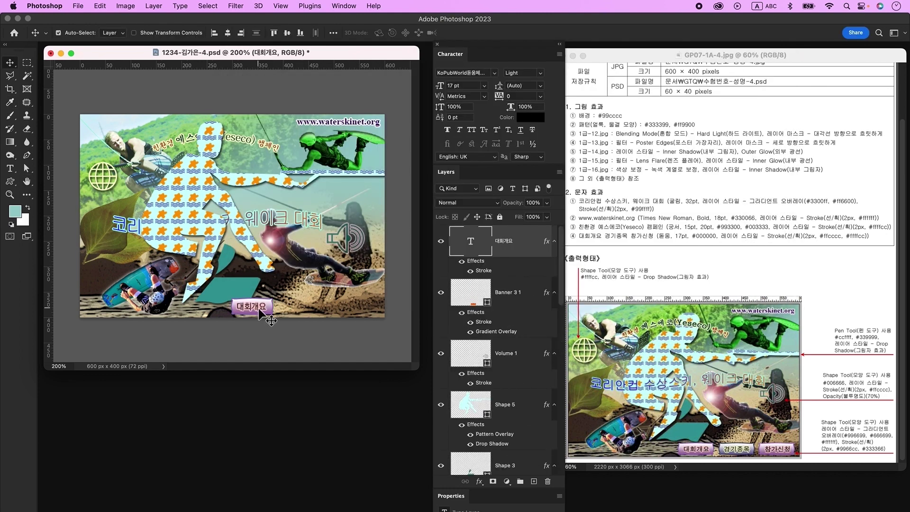
drag(260, 314, 262, 314)
Adjust the banner's placement, and duplicate it together with its text twice to form a row along the poster's lower edge.
click(515, 291)
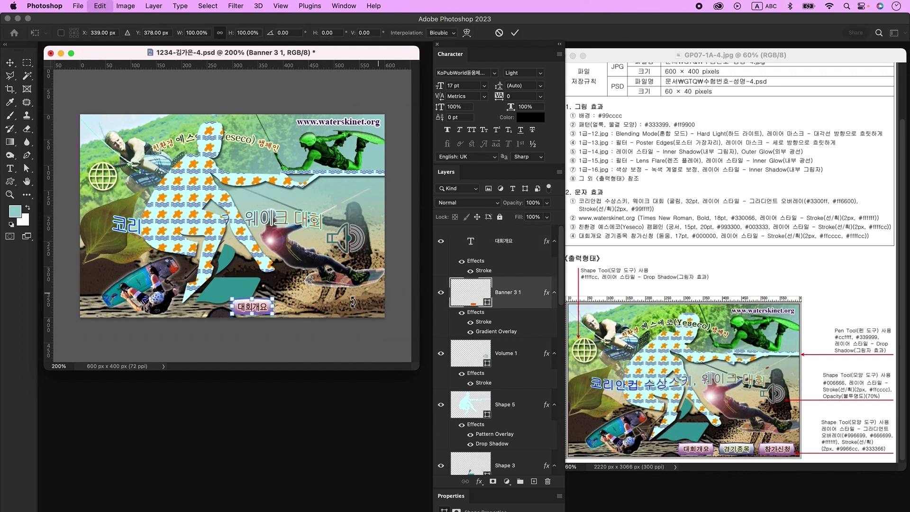
click(514, 266)
click(515, 270)
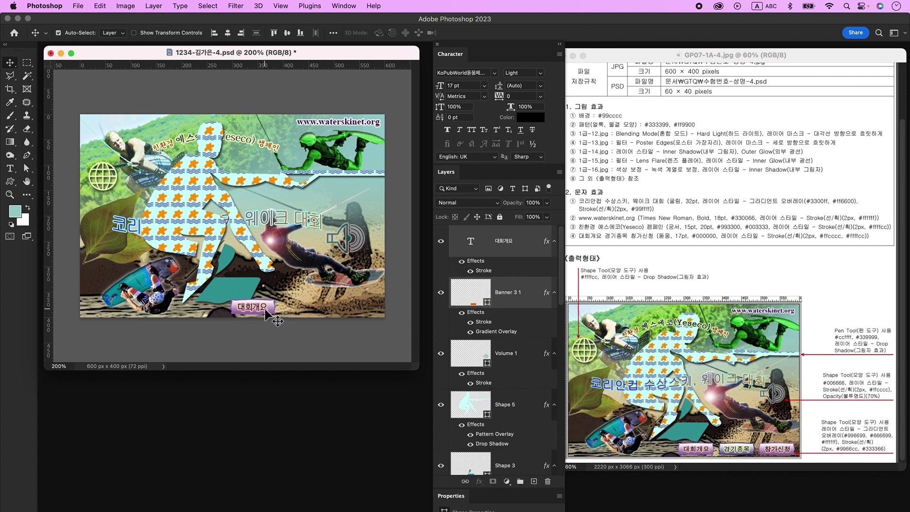
drag(268, 315, 357, 313)
Change the middle banner's text to 경기종목 and the last banner's text to 참가신청.
click(10, 168)
double_click(470, 356)
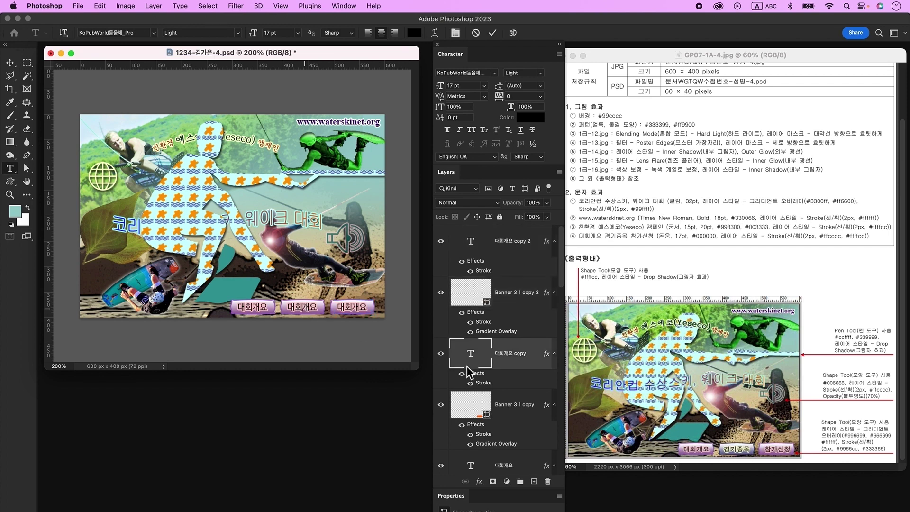
key(ctrl+space)
text(경기종목)
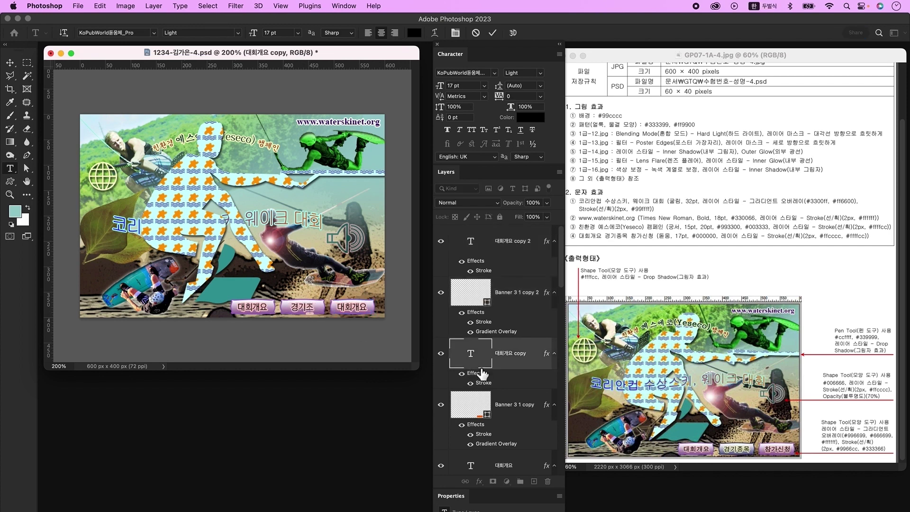
double_click(471, 240)
text(참가신청)
key(ctrl+Return)
Set the stroke colour of the 경기종목 text to #ffffcc.
click(304, 308)
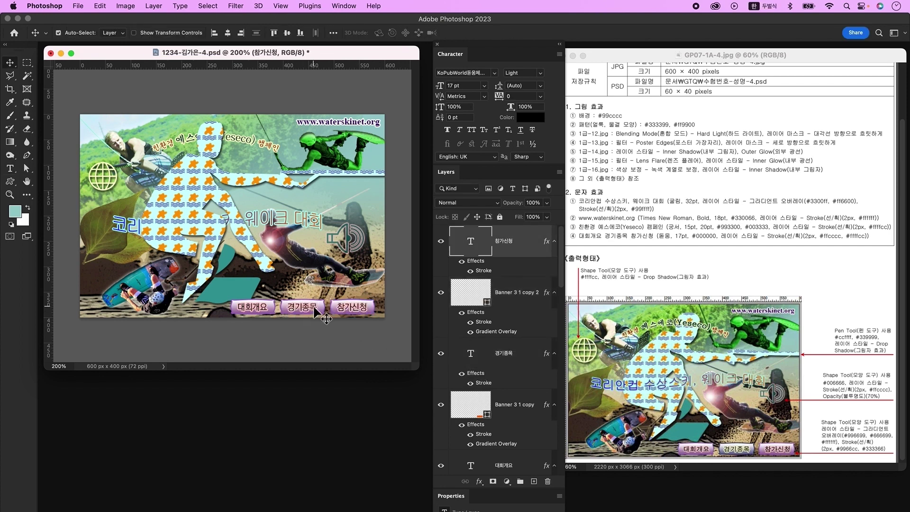
key(ctrl+space)
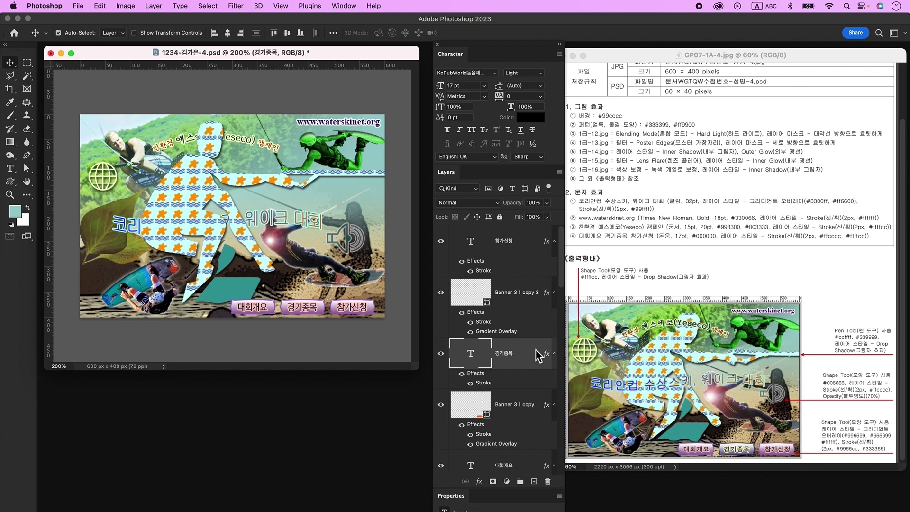
double_click(539, 355)
click(443, 152)
drag(533, 62, 420, 56)
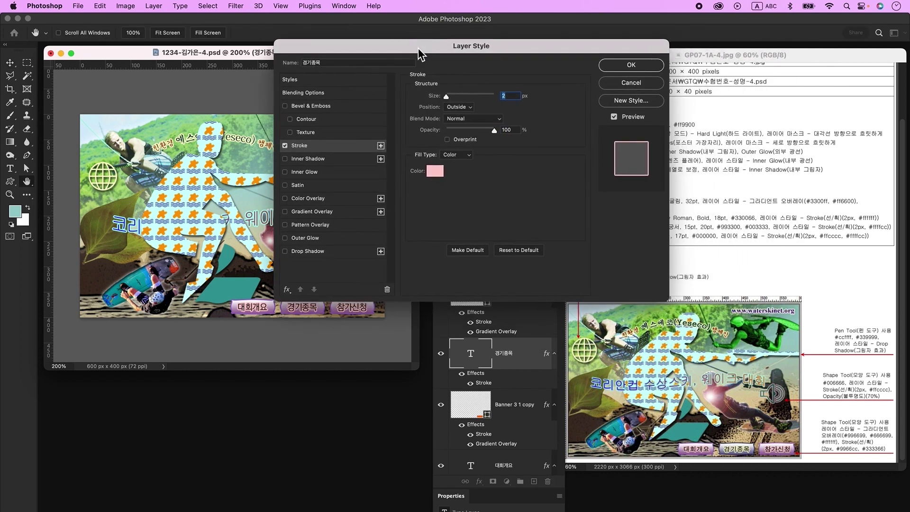
click(435, 170)
text(ffff)
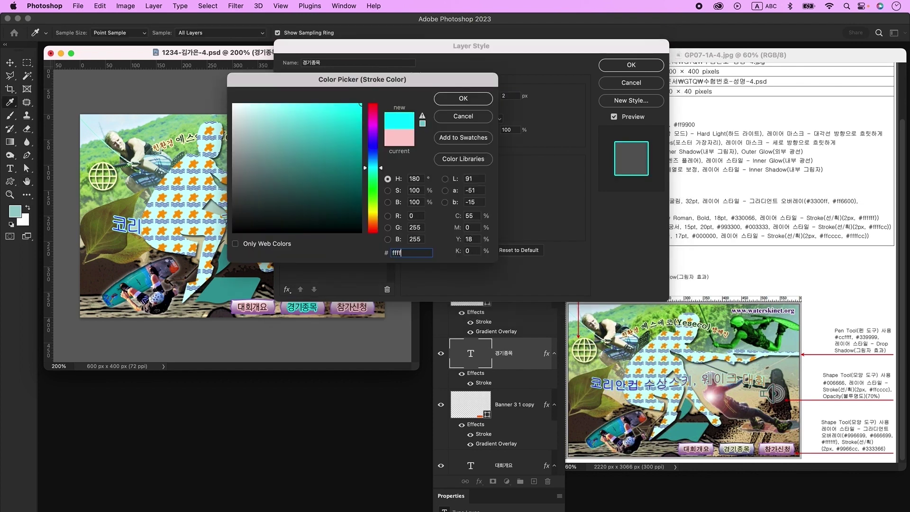
text(cc)
key(Return)
key(Return)
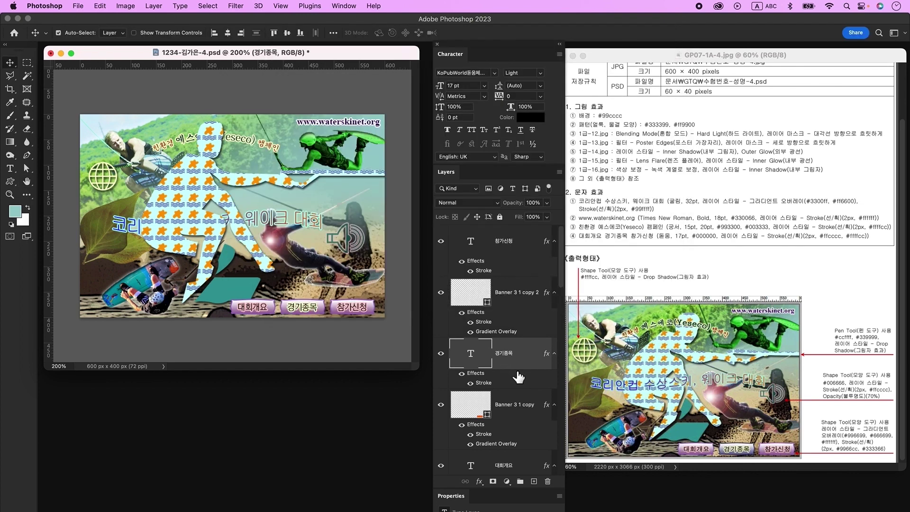
Set the start colour of the middle banner's Gradient Overlay to #666699.
click(533, 402)
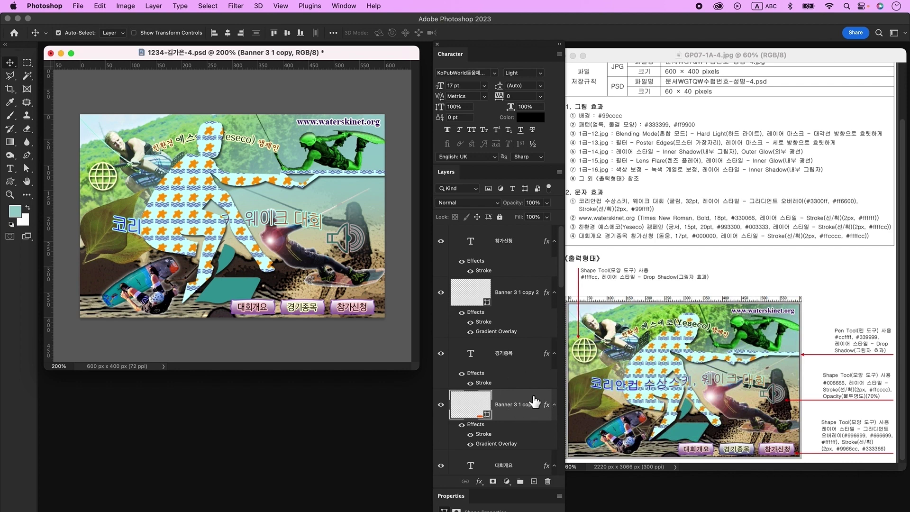
double_click(534, 402)
click(313, 212)
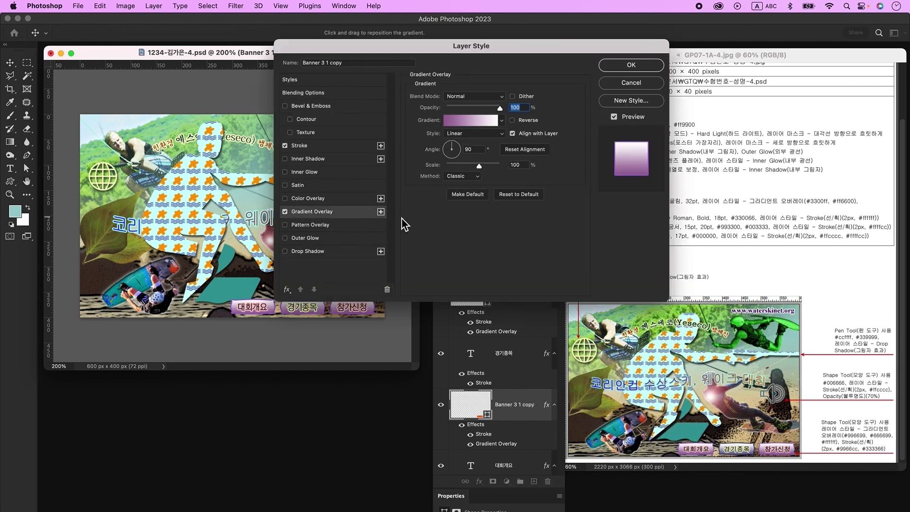
click(468, 121)
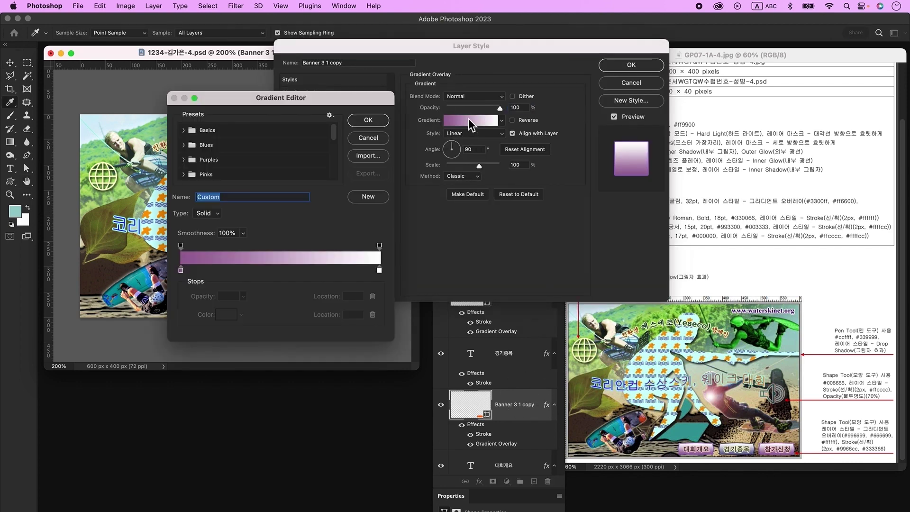
double_click(182, 271)
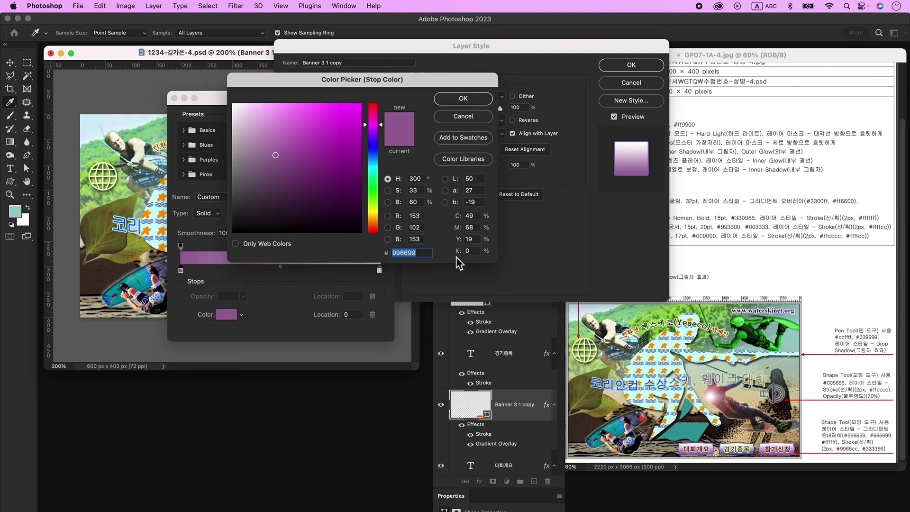
text(666699)
key(Return)
key(Return)
Set the middle banner's 2 px stroke colour to #333366.
click(306, 146)
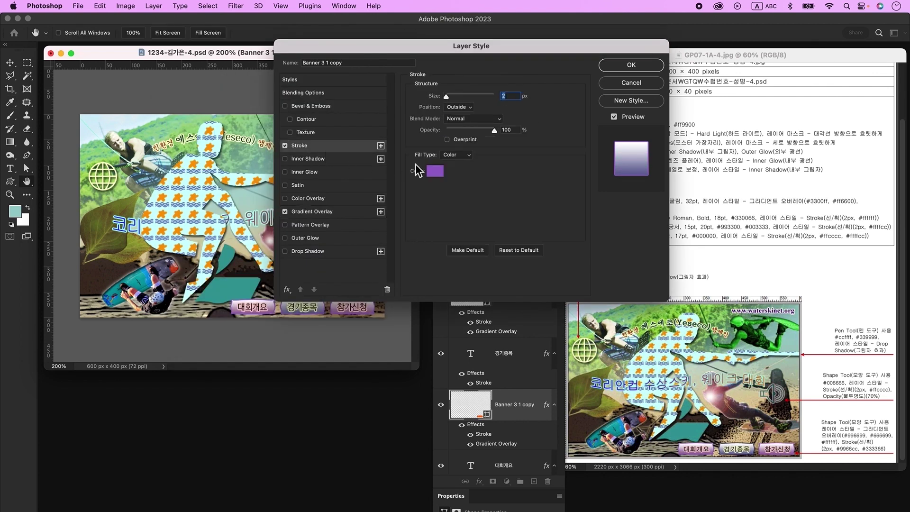
click(437, 173)
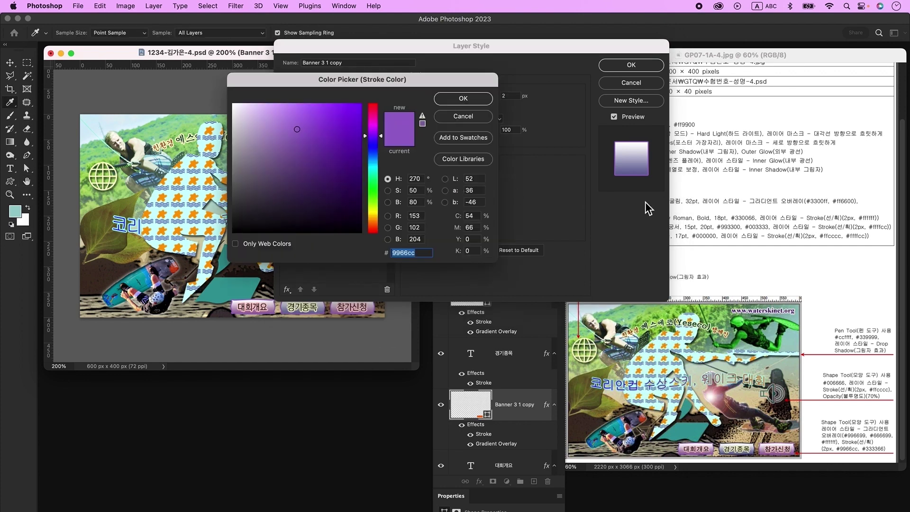
key(Return)
key(Return)
Bring the warped title text and the arched campaign text in front of all other layers.
click(13, 67)
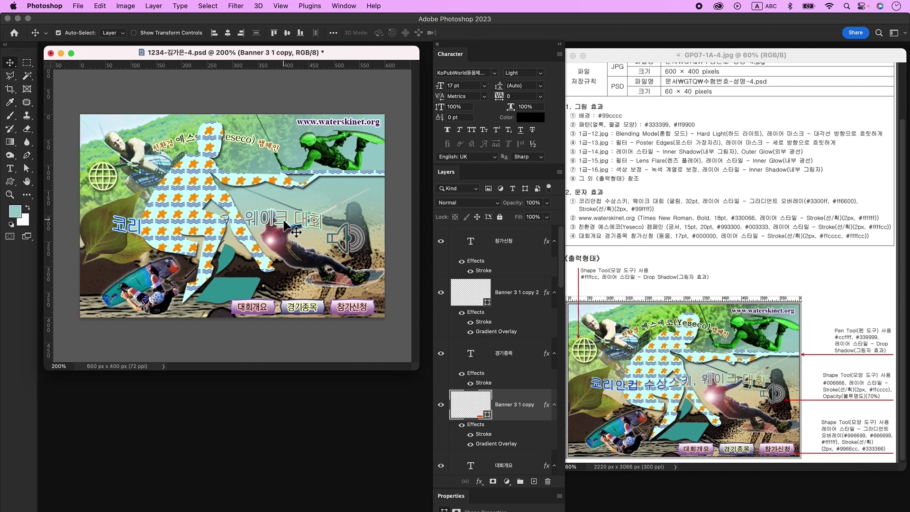
key(ctrl+shift+])
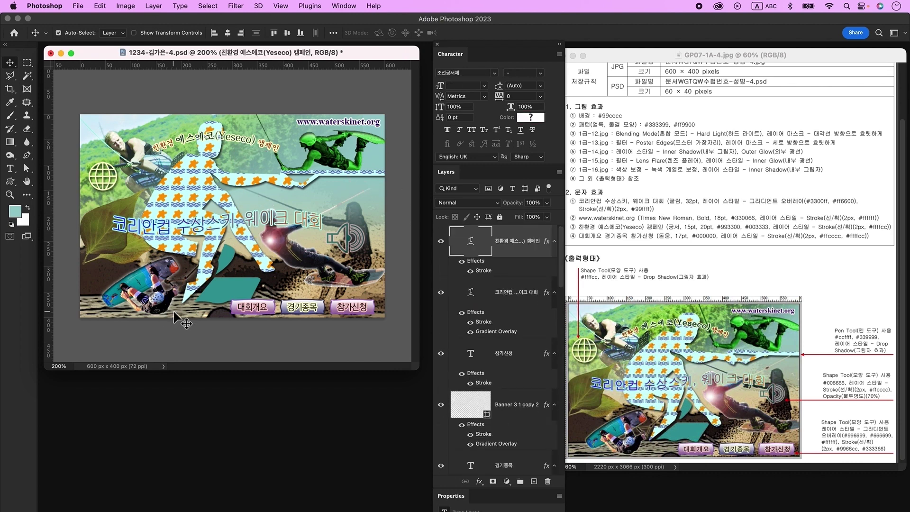
Scale the teal board shape to about 99.6% width and 95.3% height.
click(225, 299)
key(ctrl+t)
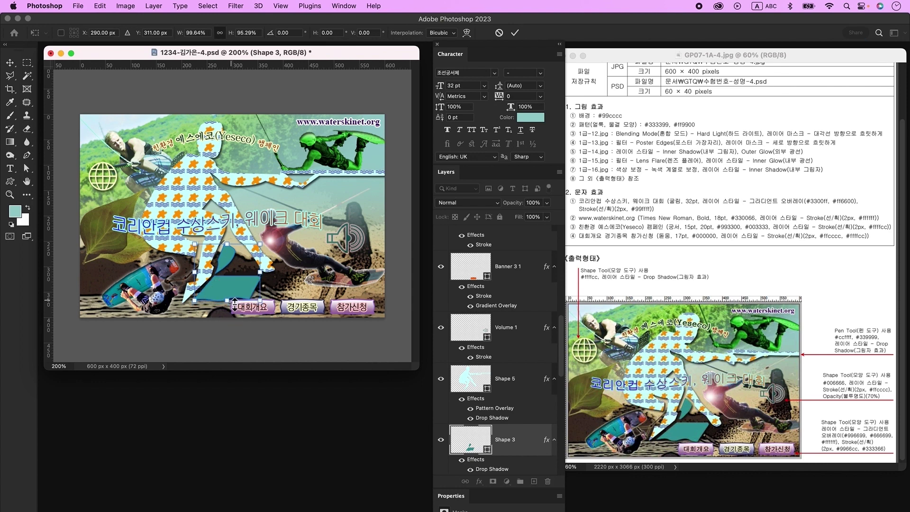
key(Return)
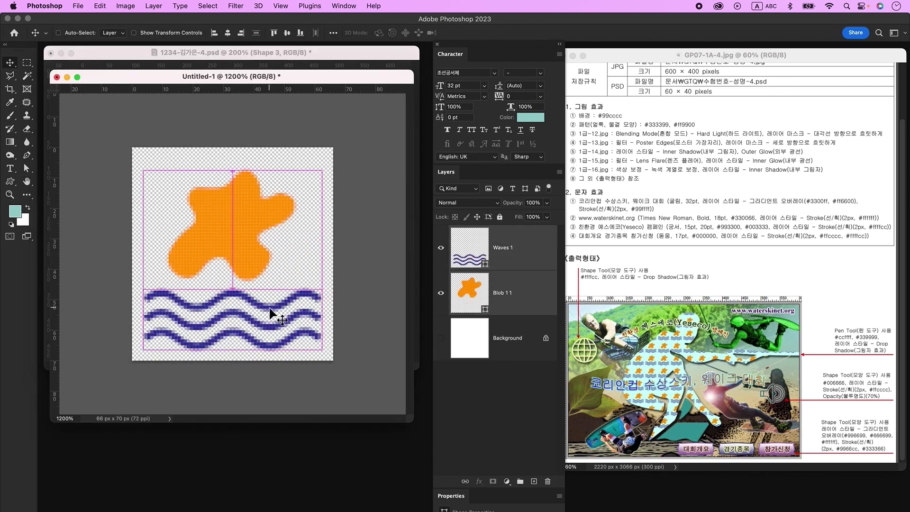
In the pattern document, adjust the size and position of the waves and the orange blob with Free Transform.
drag(244, 229, 283, 305)
key(super+t)
drag(233, 351, 232, 342)
click(227, 236)
key(super+t)
drag(231, 276, 232, 271)
key(Return)
Define the blob-and-waves artwork as a pattern named 얼룩 물결.
click(125, 6)
click(128, 289)
key(ctrl+space)
text(얼룩 물결)
key(Return)
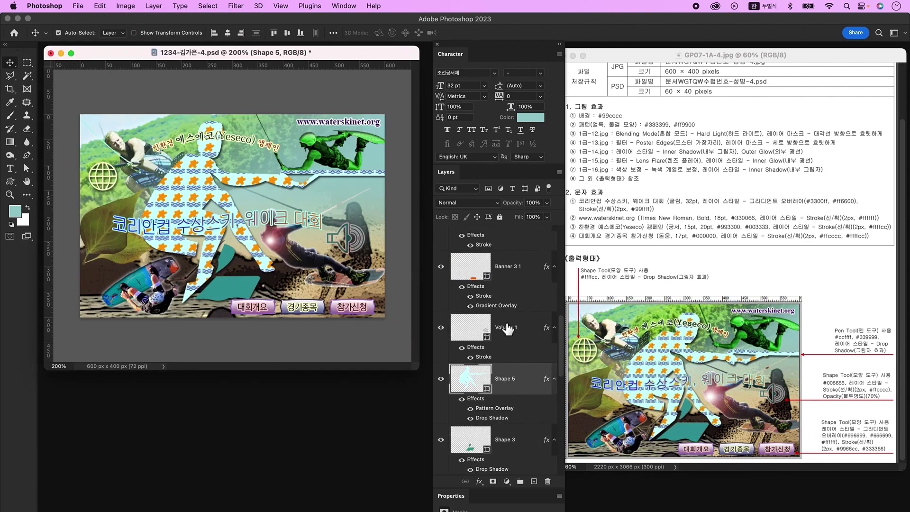
Reposition the Pattern Overlay inside the skier silhouette on the Shape 5 layer, and nudge the globe shape slightly to the left.
double_click(495, 408)
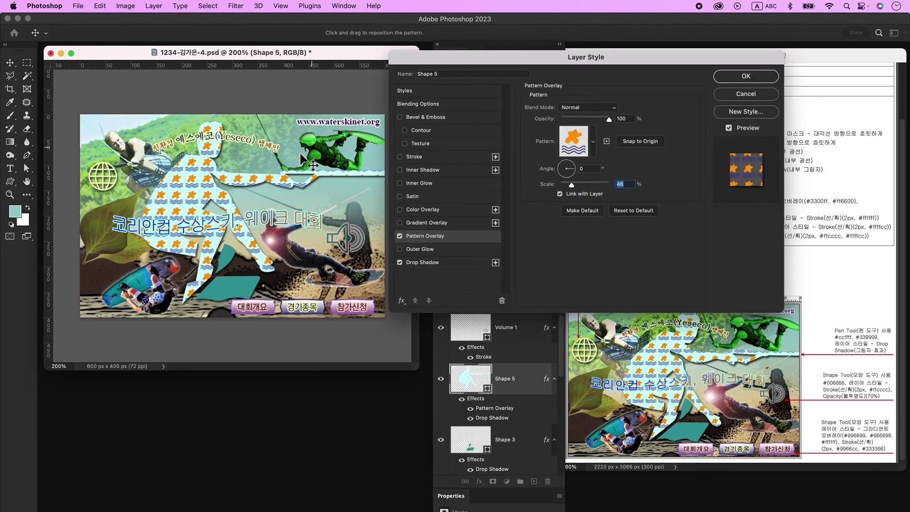
drag(299, 151, 231, 178)
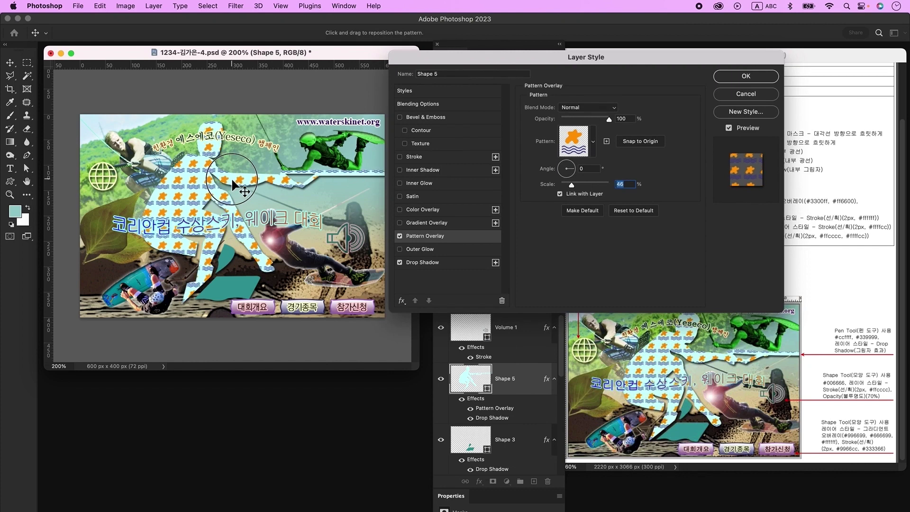
click(746, 76)
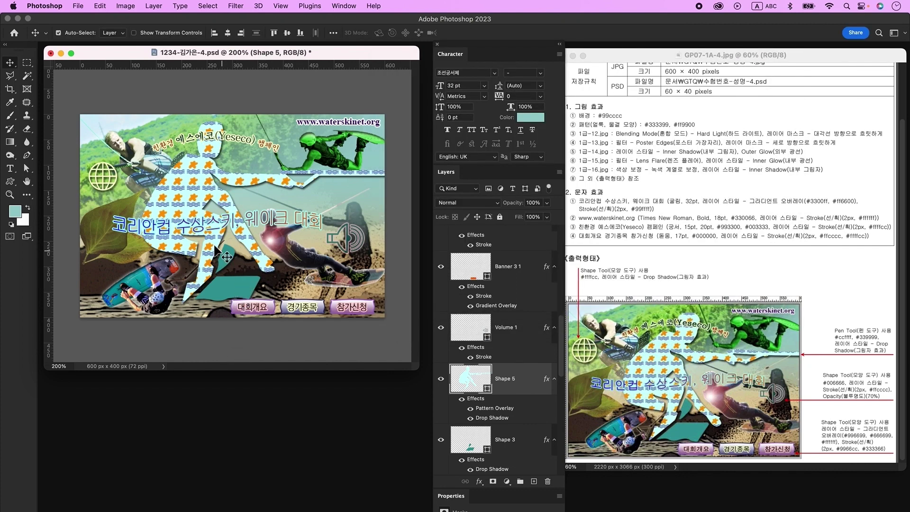
click(237, 290)
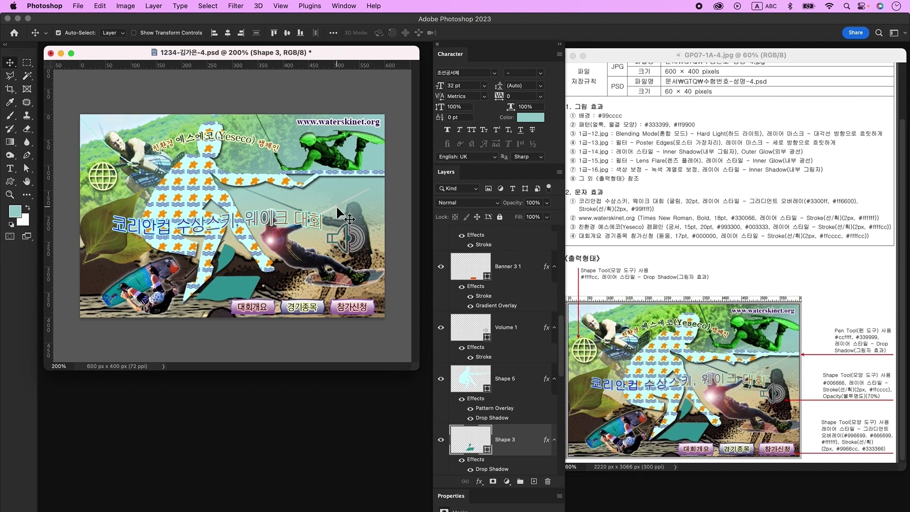
click(112, 182)
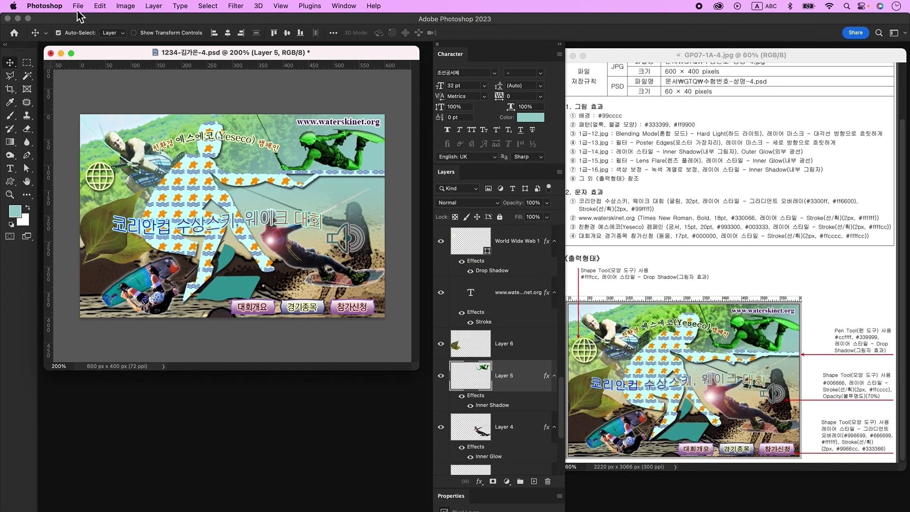
Save a copy of the poster as a JPEG at Maximum quality 12.
click(79, 5)
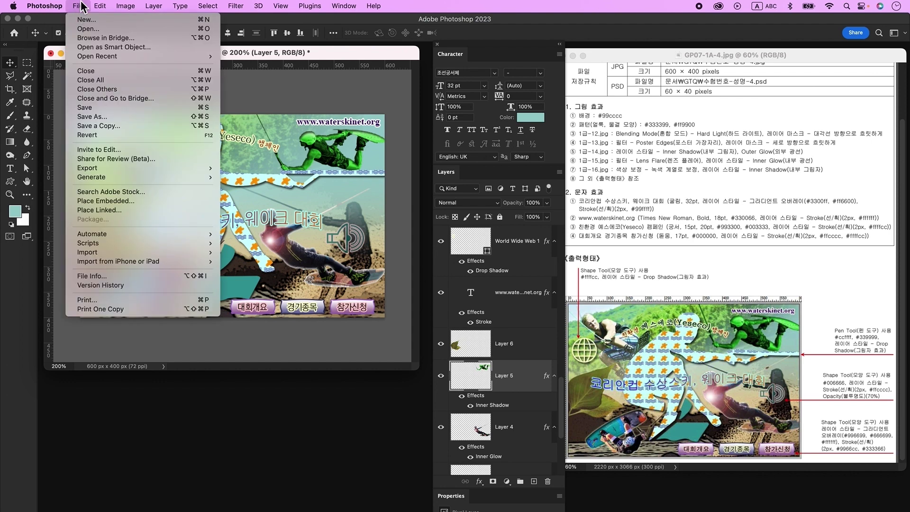
click(135, 128)
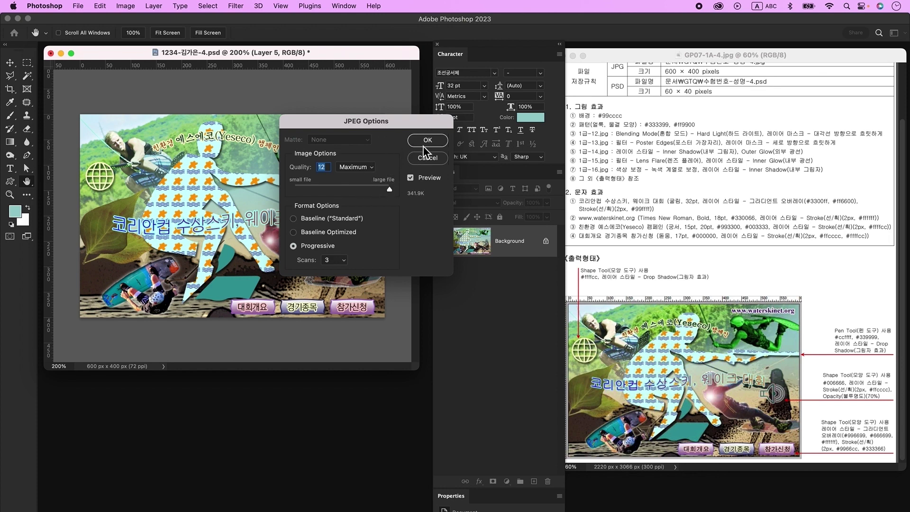
click(425, 144)
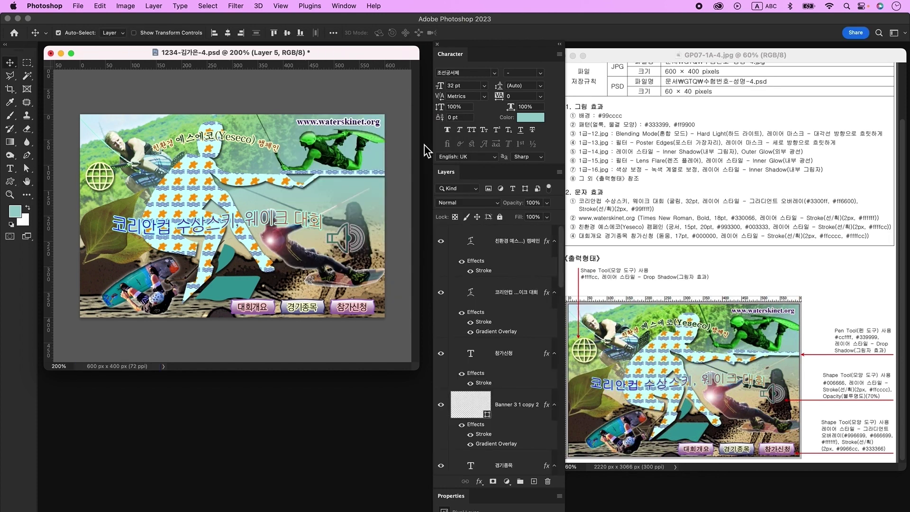
Resize the poster image to 60 × 40 pixels at 72 pixels/inch.
click(126, 6)
click(157, 82)
text(60)
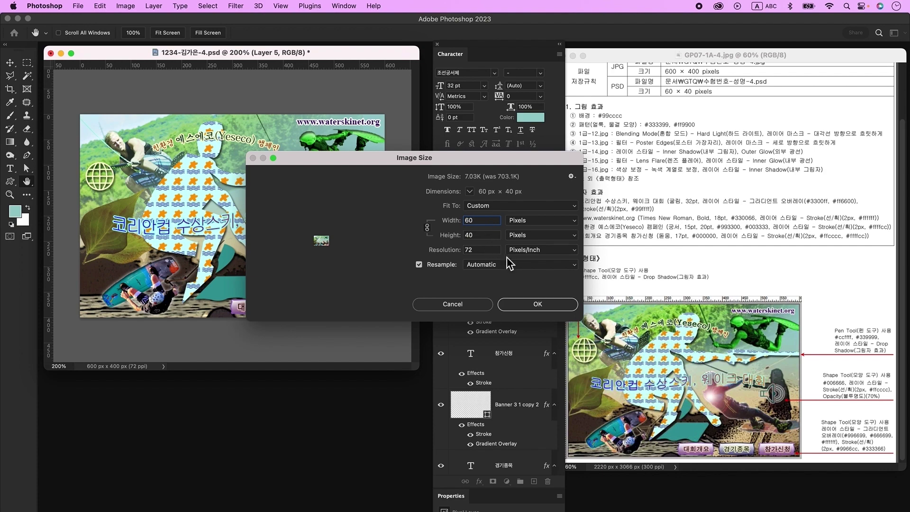
click(544, 311)
Save the reduced poster document as the PSD submission file.
click(86, 6)
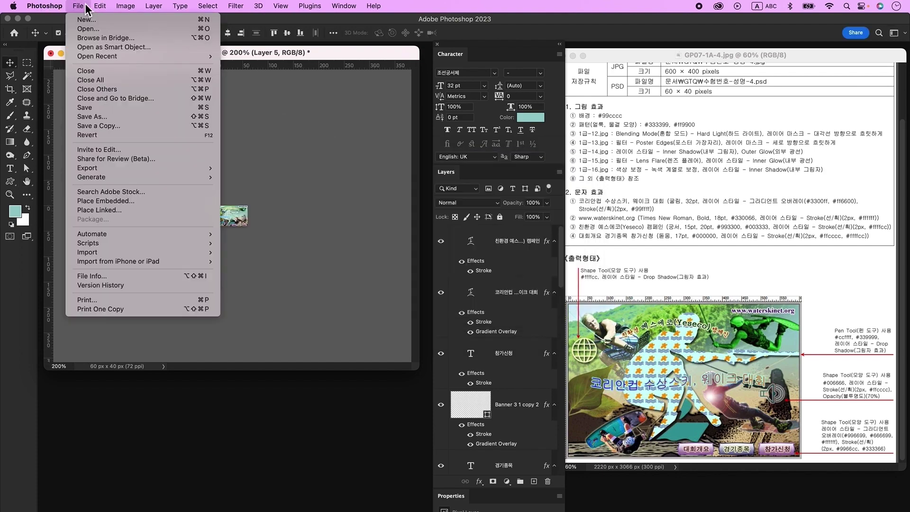